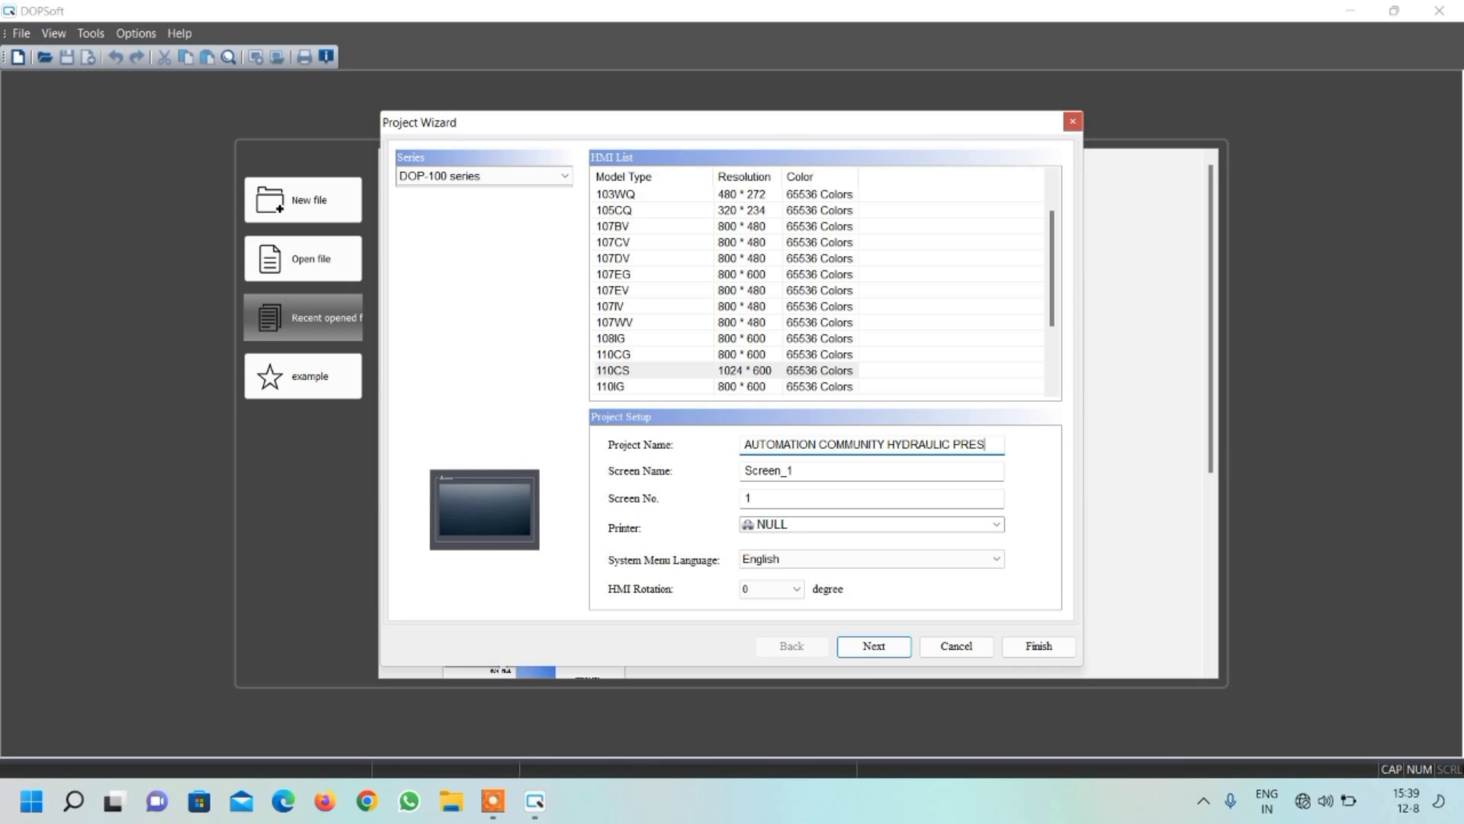
Set the COM2 link's controller communication option to "my plc" and finish creating the project
{"action": "left_click", "coordinate": [861, 648]}
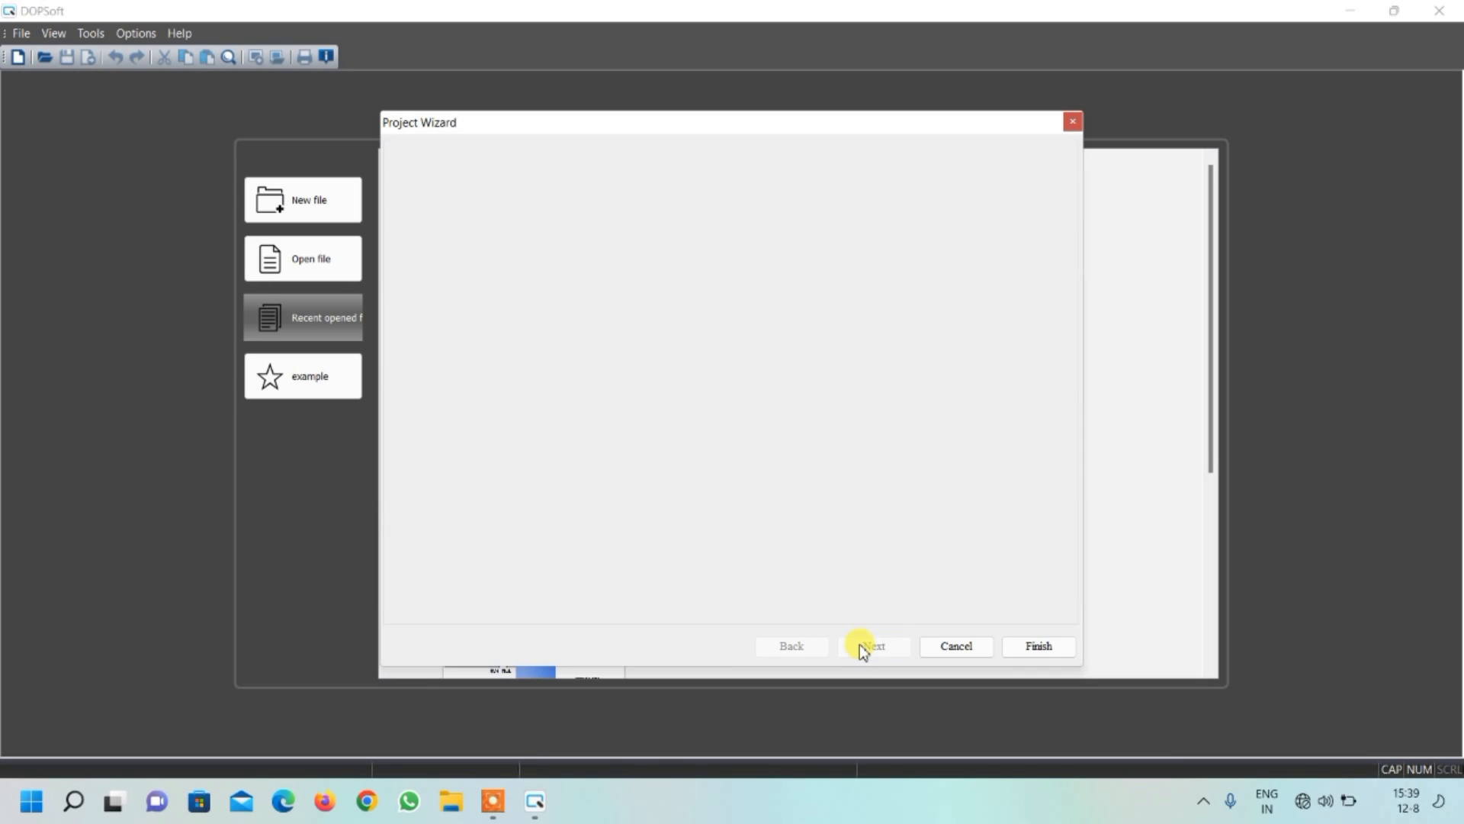
{"action": "left_click", "coordinate": [922, 529]}
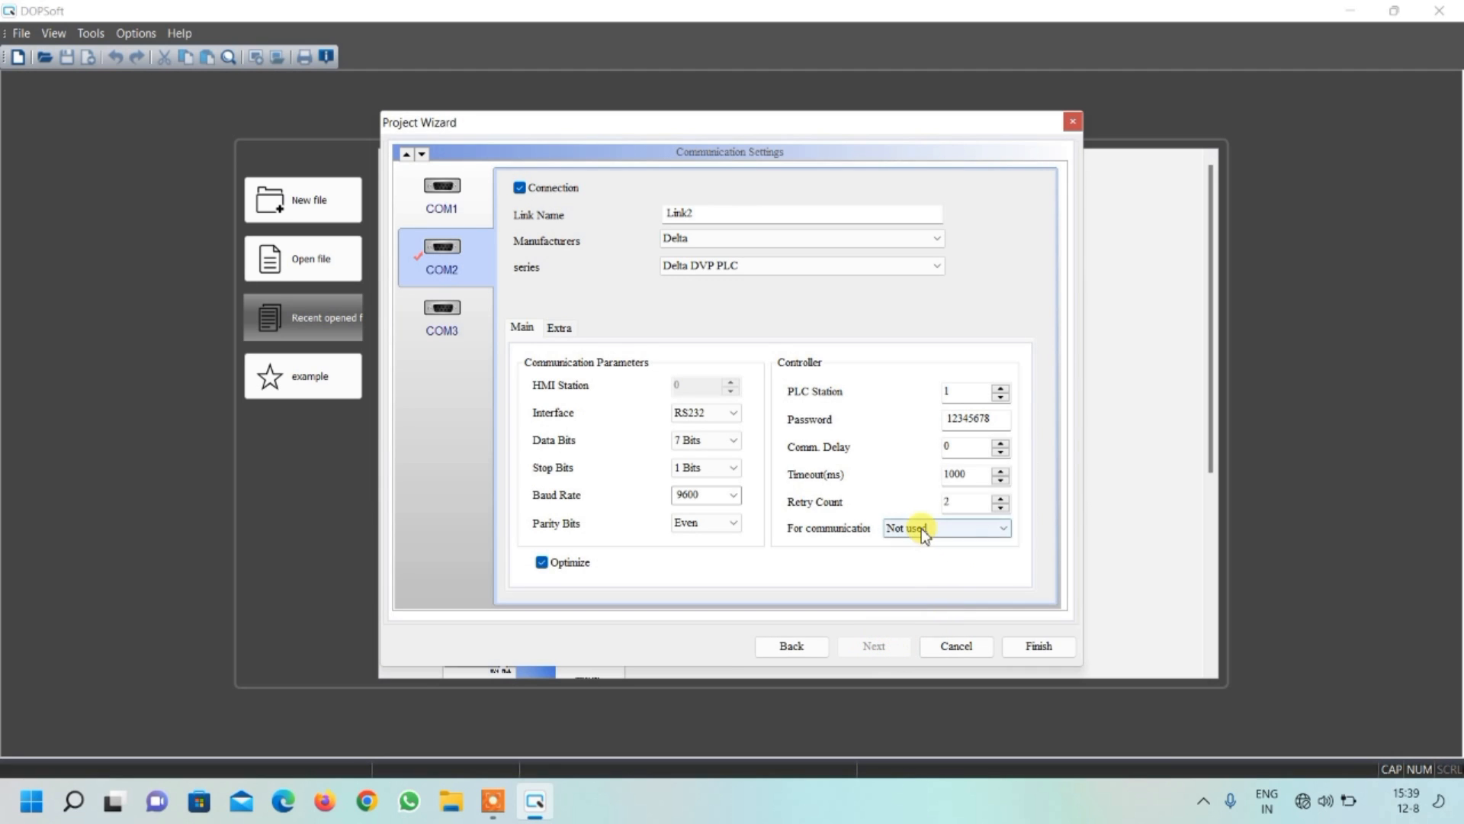
{"action": "left_click", "coordinate": [931, 573]}
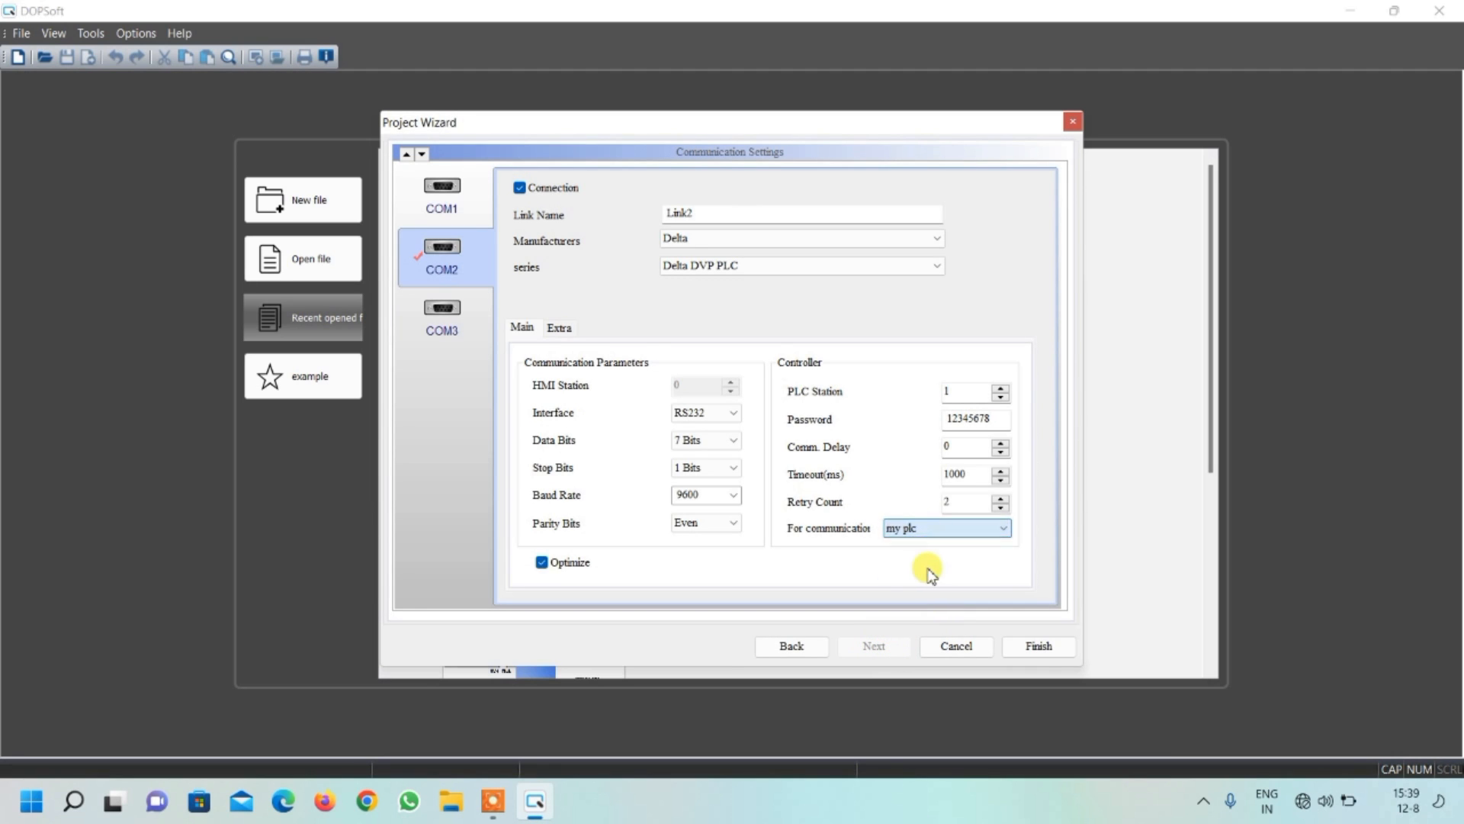
{"action": "left_click", "coordinate": [1039, 646]}
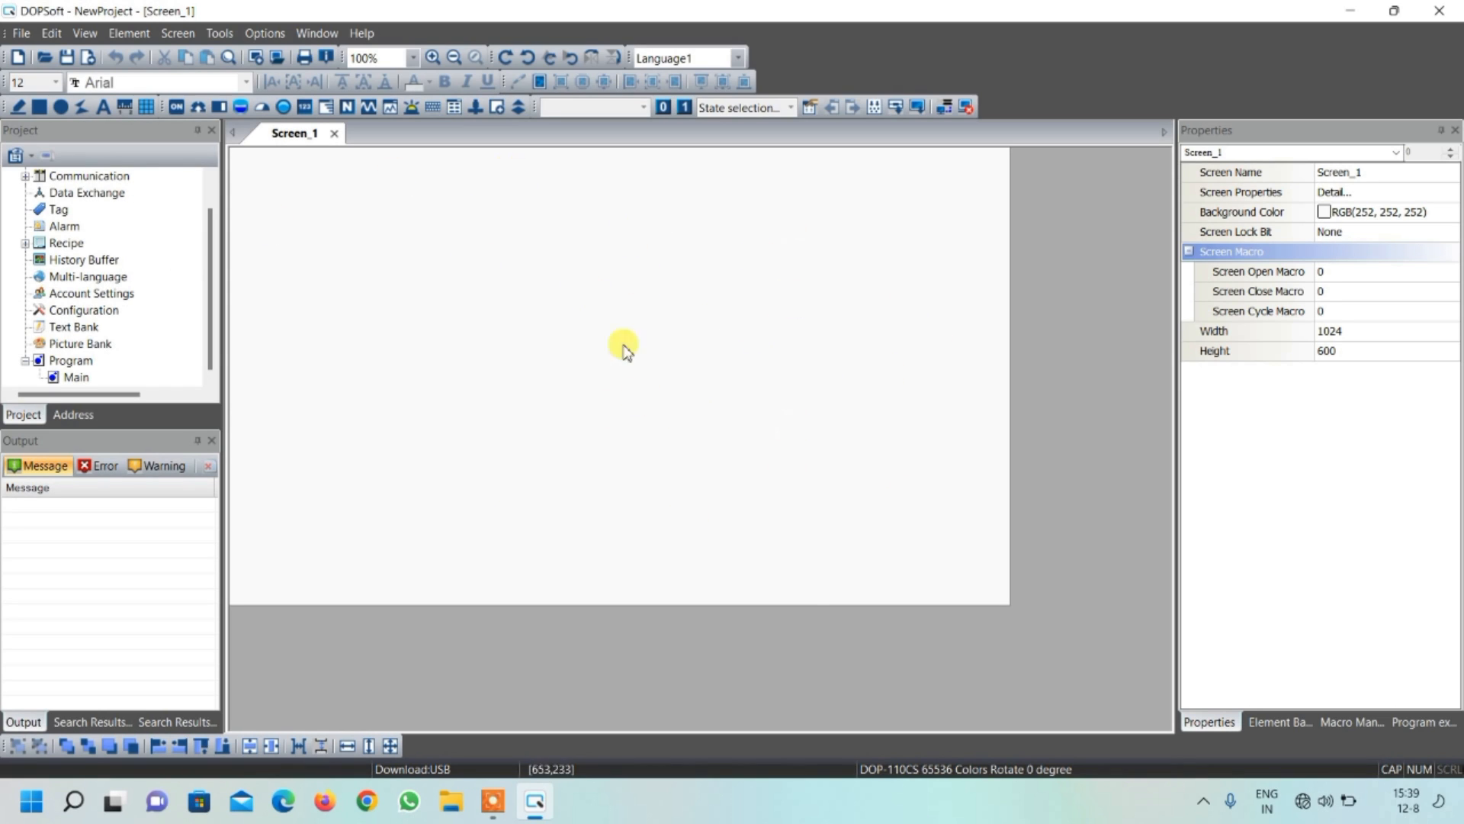
Draw an upright rectangle about 76 by 156 near the screen's upper centre, with foreground color RGB(128, 128, 128) and Fixed filled style
{"action": "left_click", "coordinate": [40, 107]}
{"action": "left_click_drag", "start_coordinate": [624, 172], "coordinate": [683, 290]}
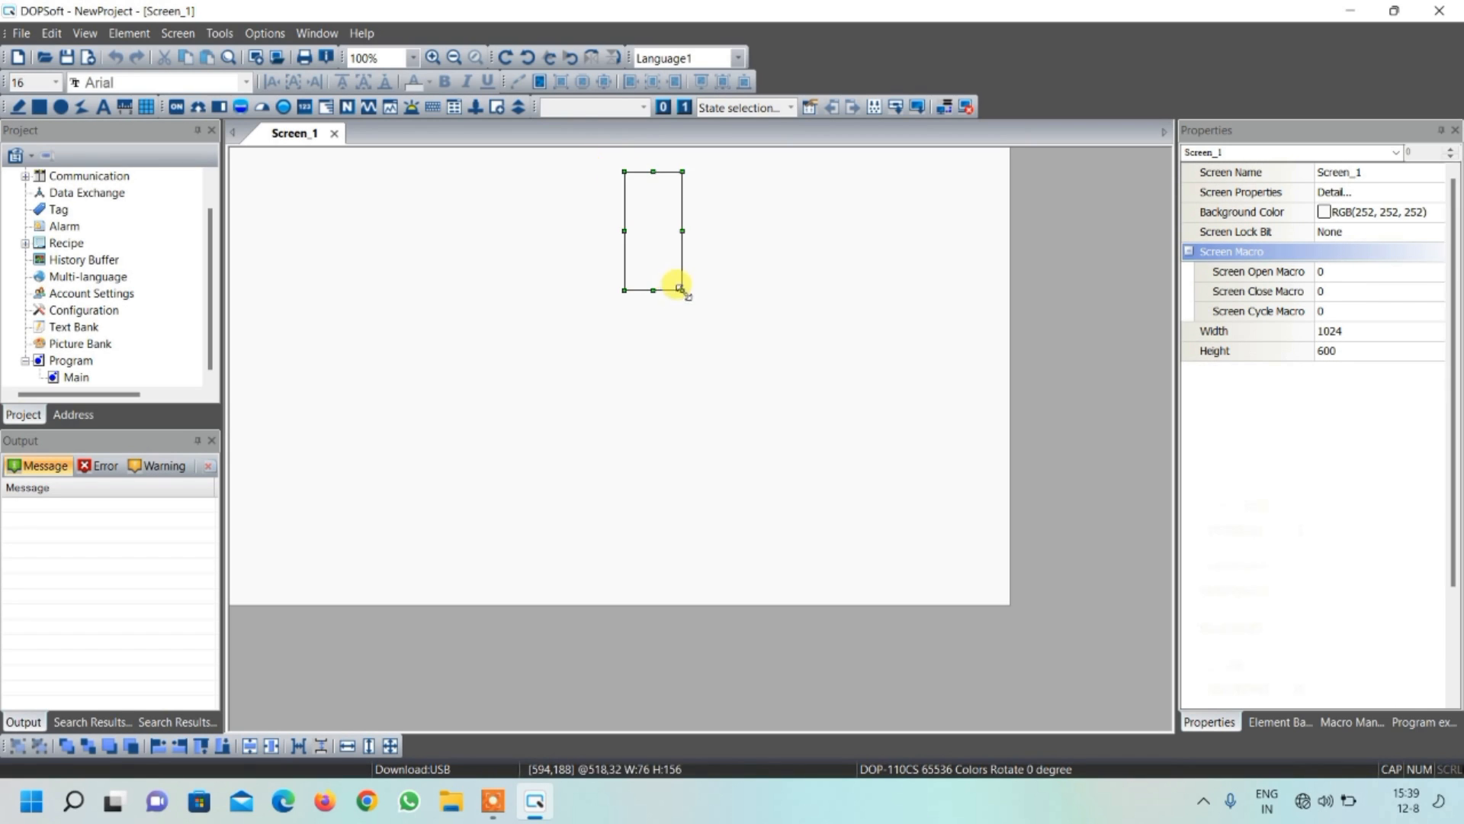
{"action": "double_click", "coordinate": [653, 242]}
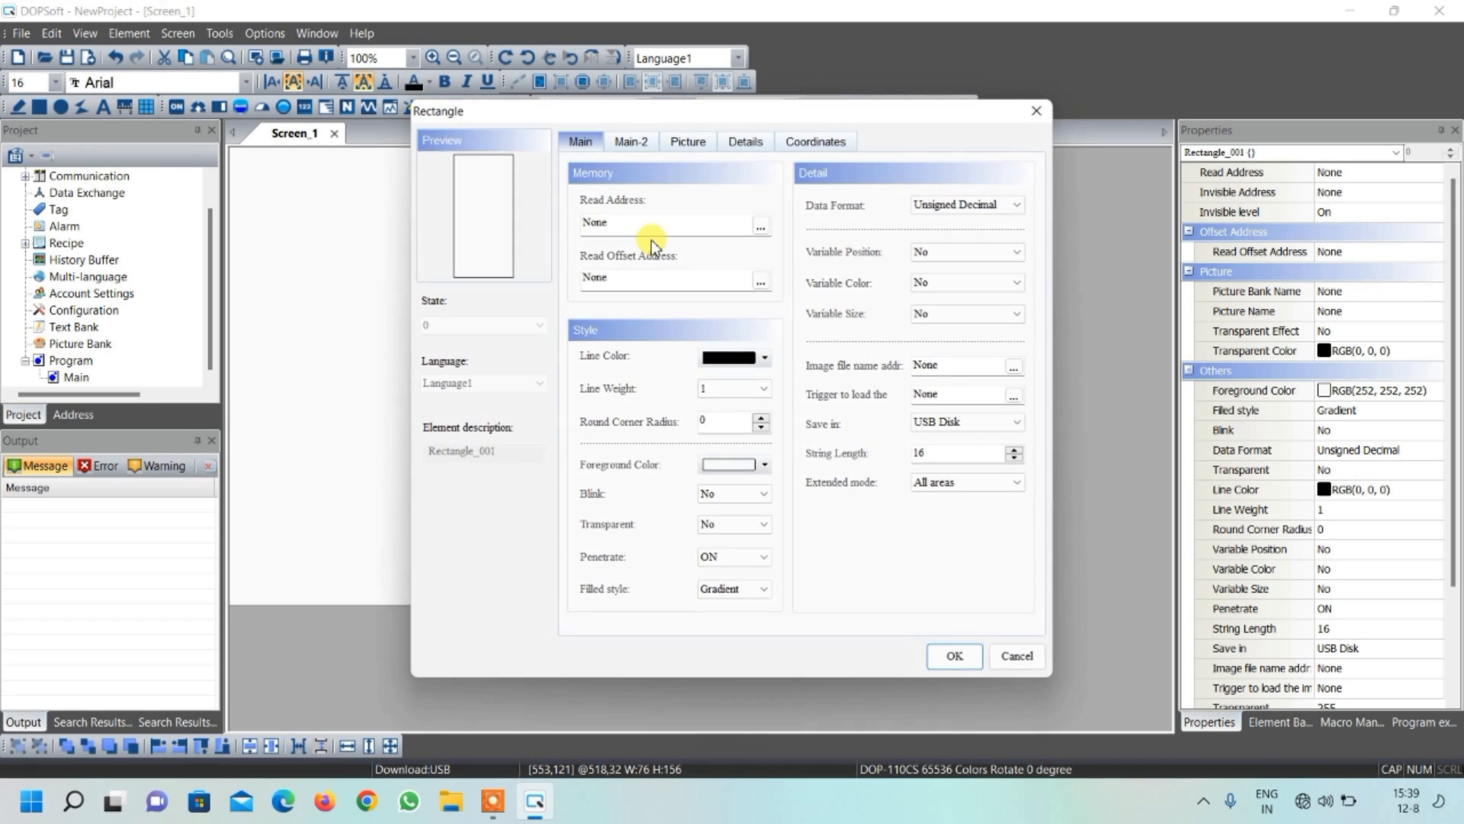
{"action": "left_click", "coordinate": [723, 465]}
{"action": "left_click", "coordinate": [591, 376]}
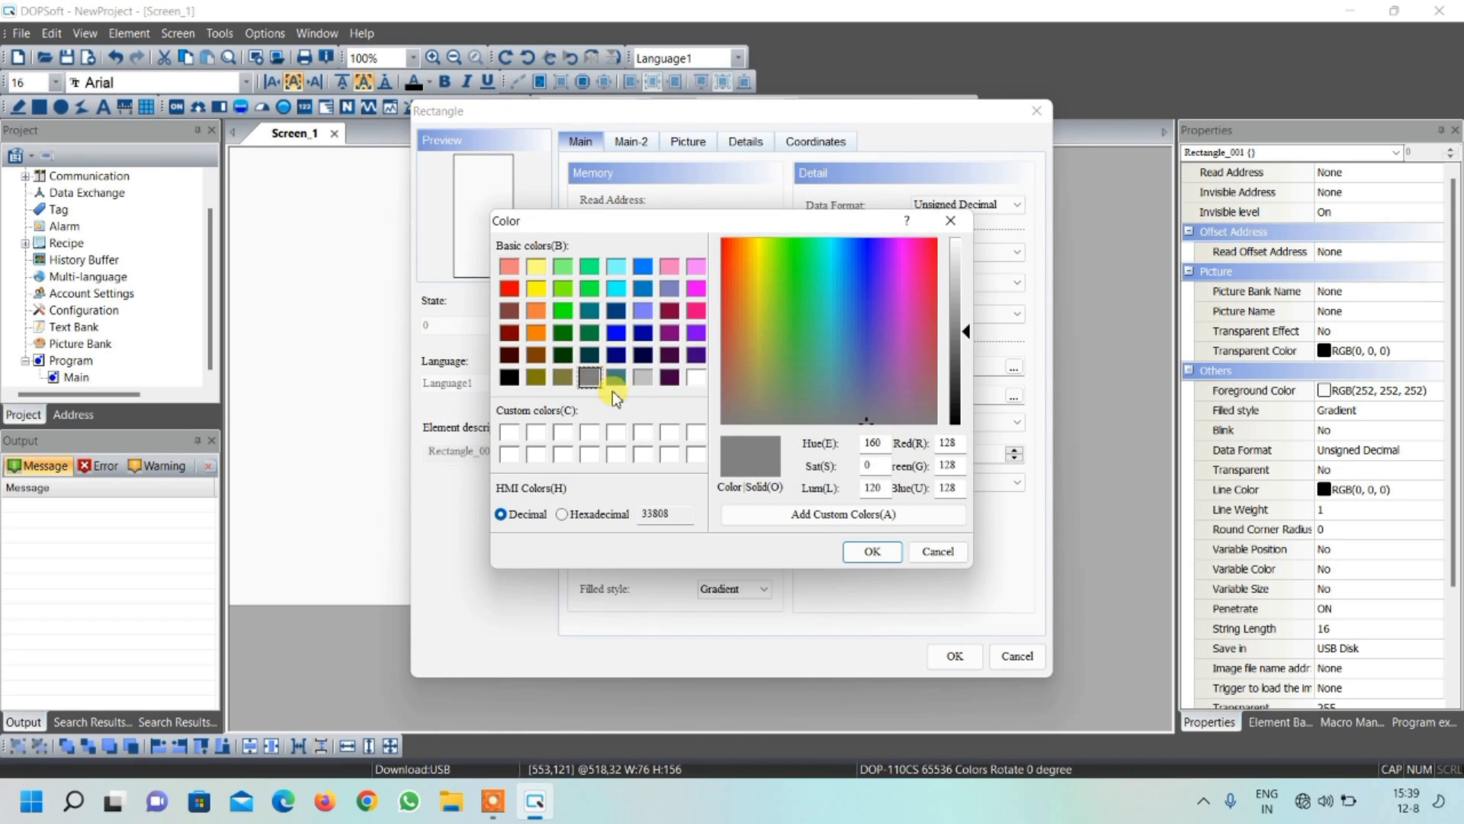
{"action": "left_click", "coordinate": [872, 551]}
{"action": "left_click", "coordinate": [763, 589]}
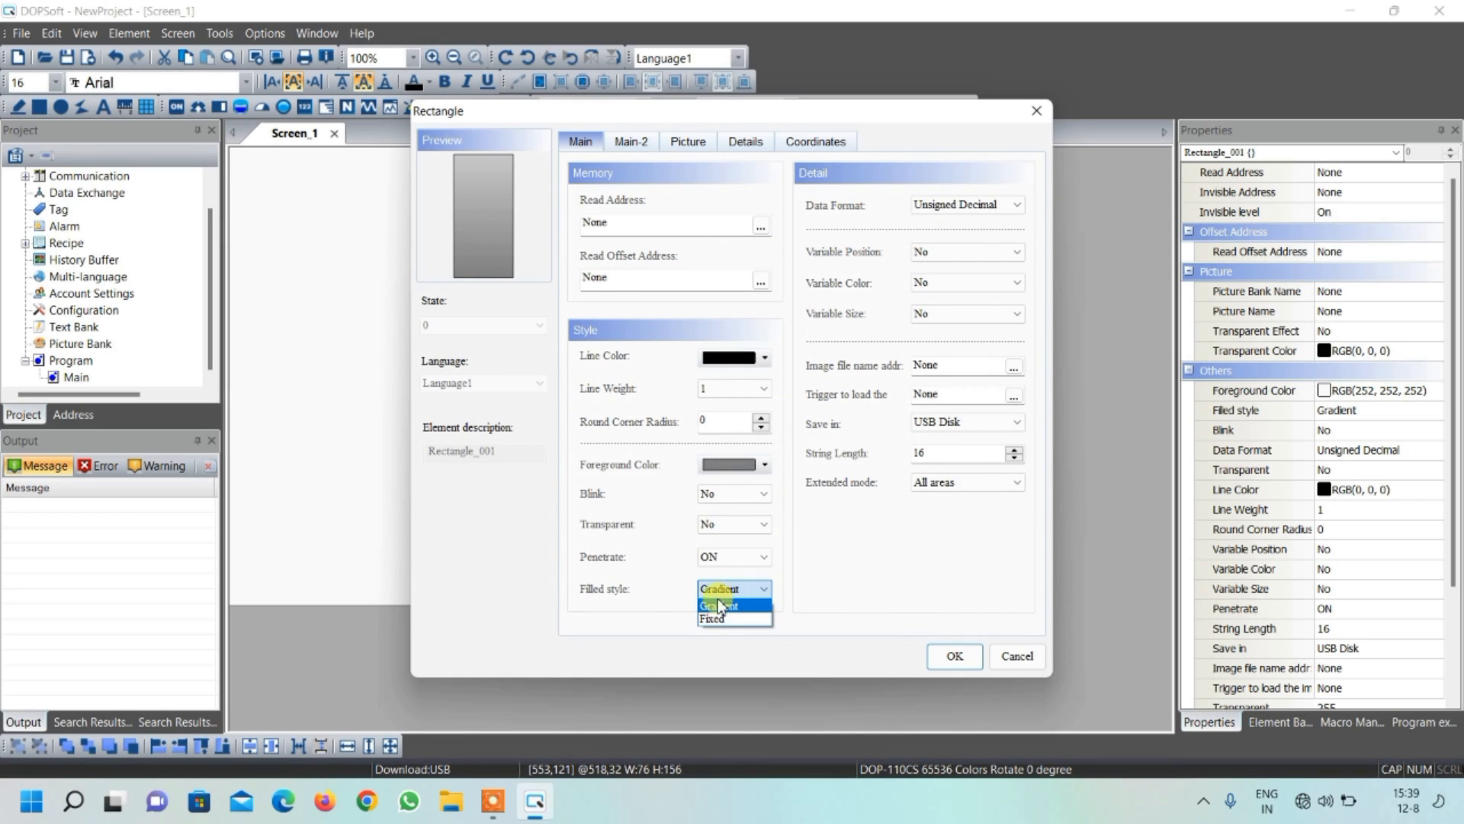
{"action": "left_click", "coordinate": [726, 619]}
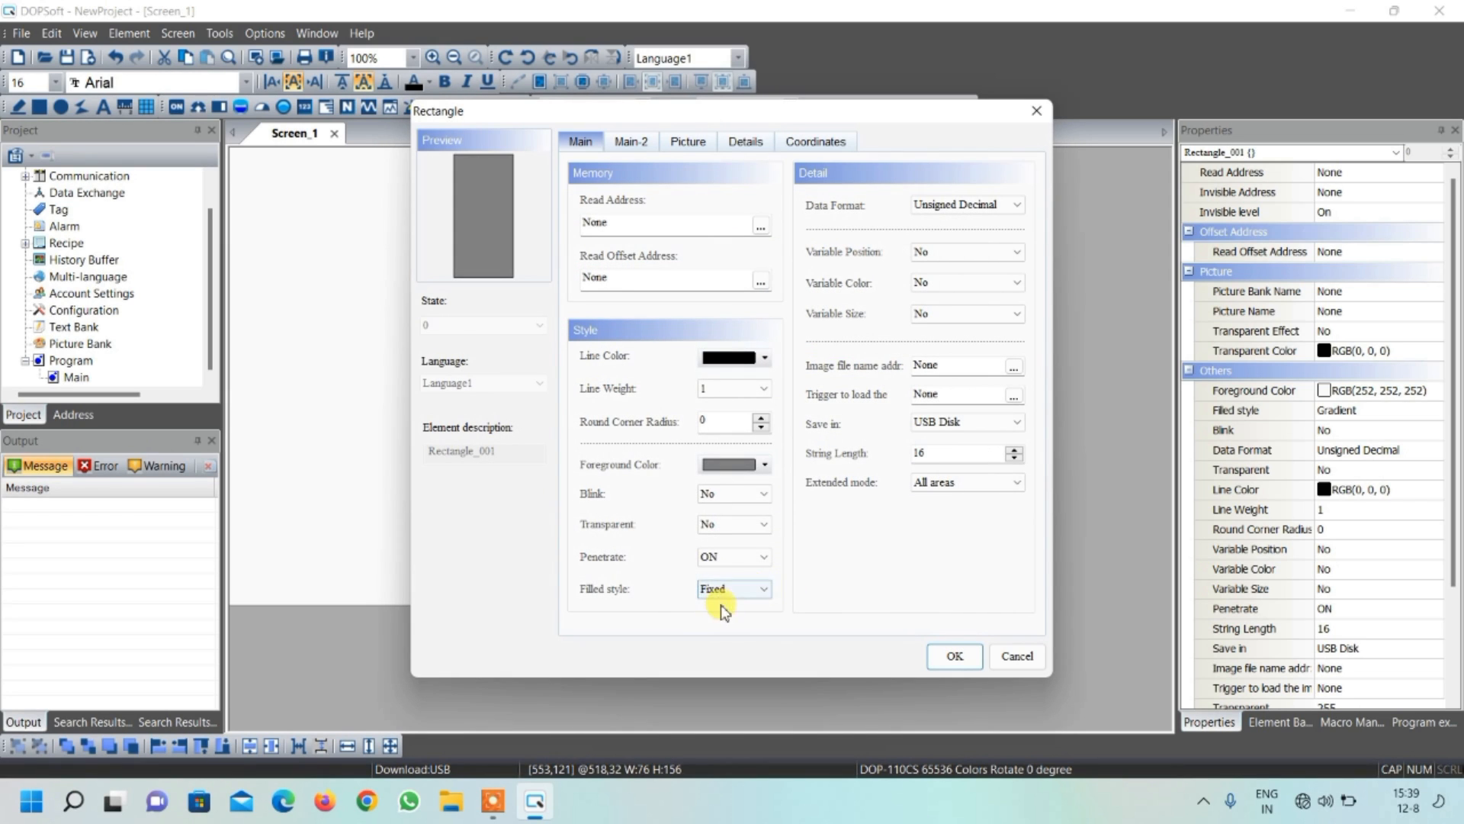
{"action": "left_click", "coordinate": [964, 663]}
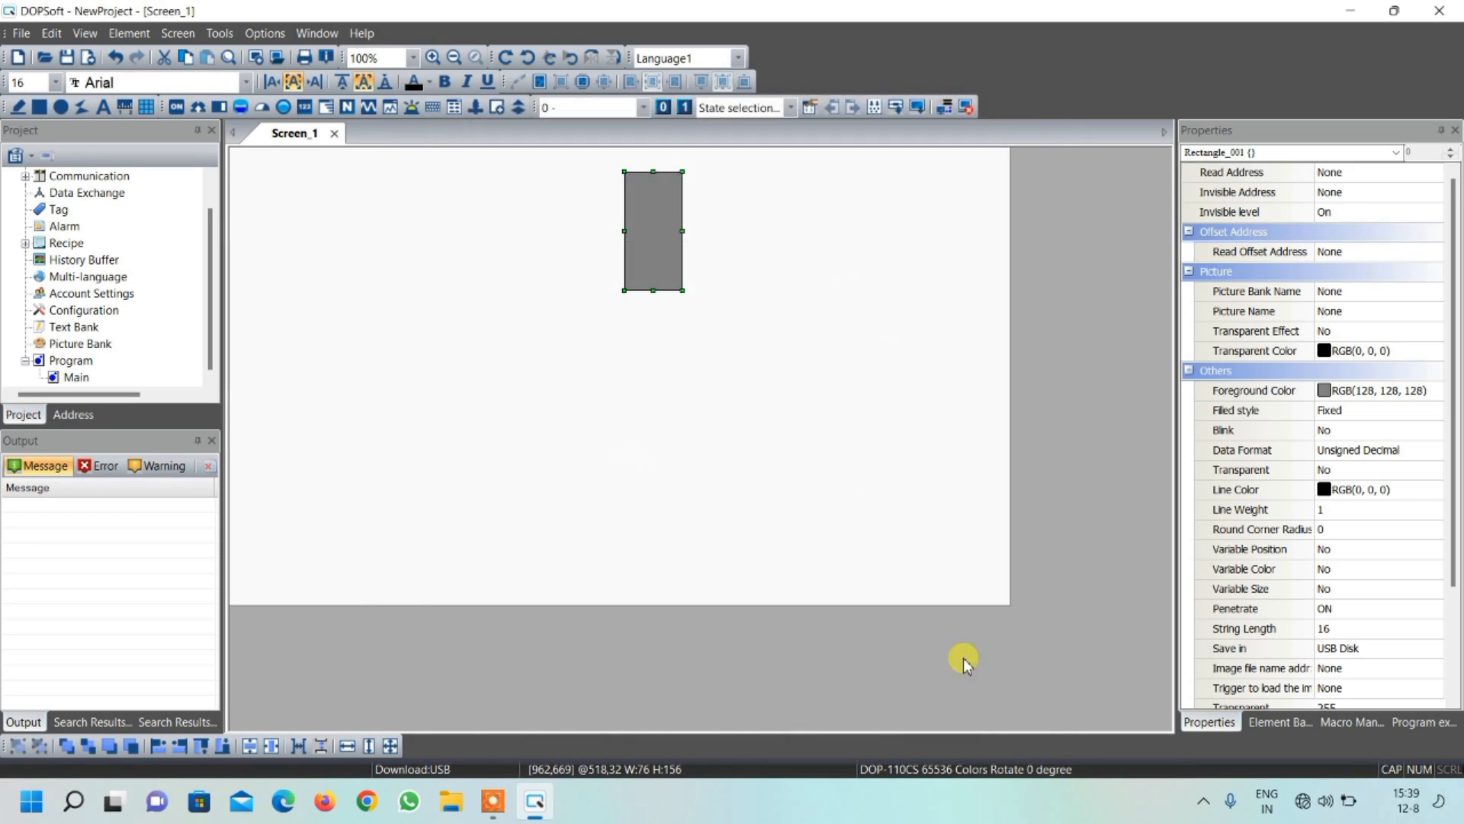
{"action": "left_click", "coordinate": [793, 268]}
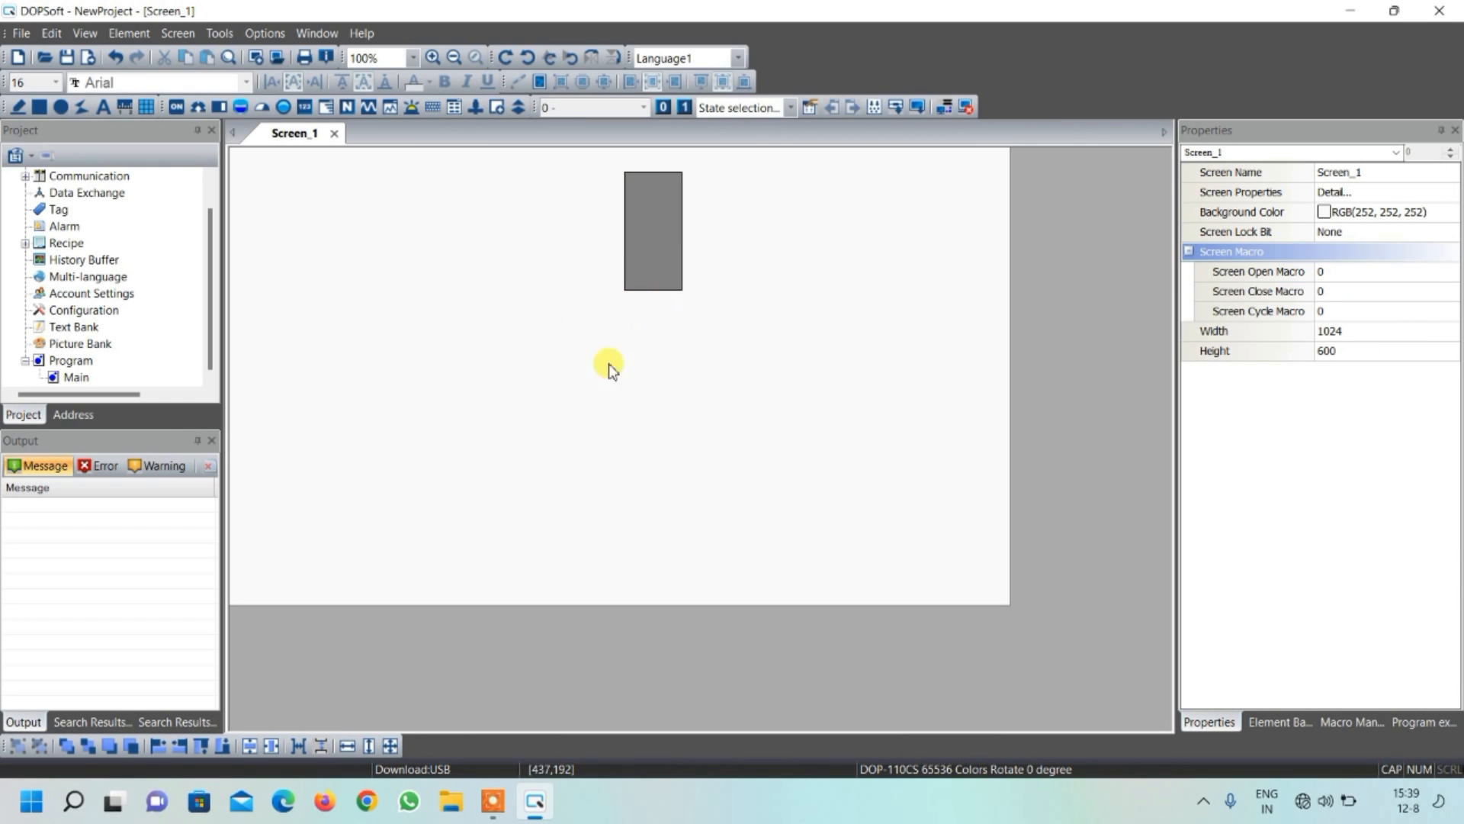
Draw a horizontal rectangle about 252 by 35 directly beneath the upright one, with gray RGB(128, 128, 128) foreground and Fixed filled style
{"action": "left_click", "coordinate": [38, 107]}
{"action": "left_click_drag", "start_coordinate": [566, 303], "coordinate": [750, 319]}
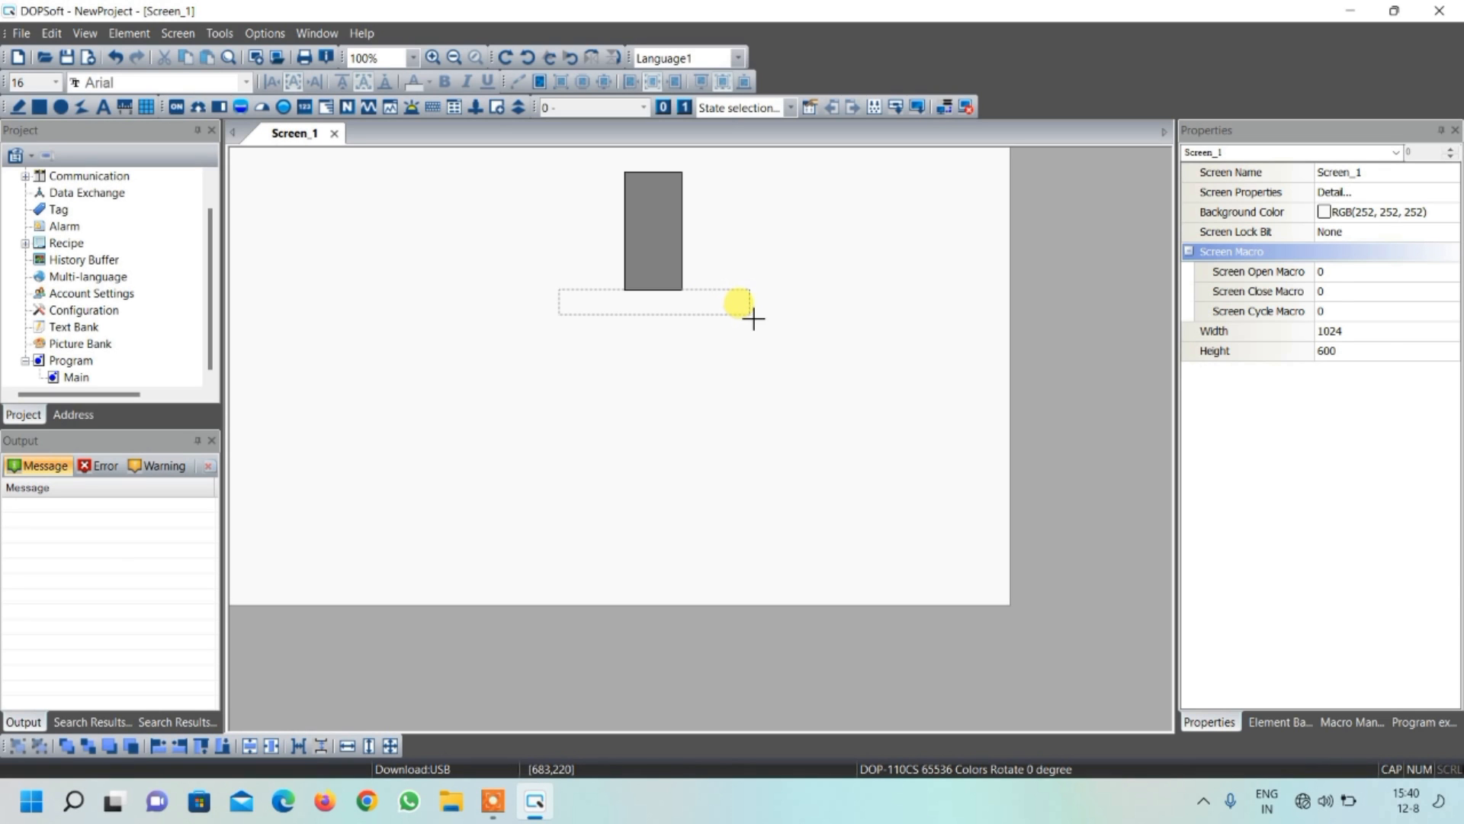
{"action": "left_click_drag", "start_coordinate": [754, 319], "coordinate": [751, 316]}
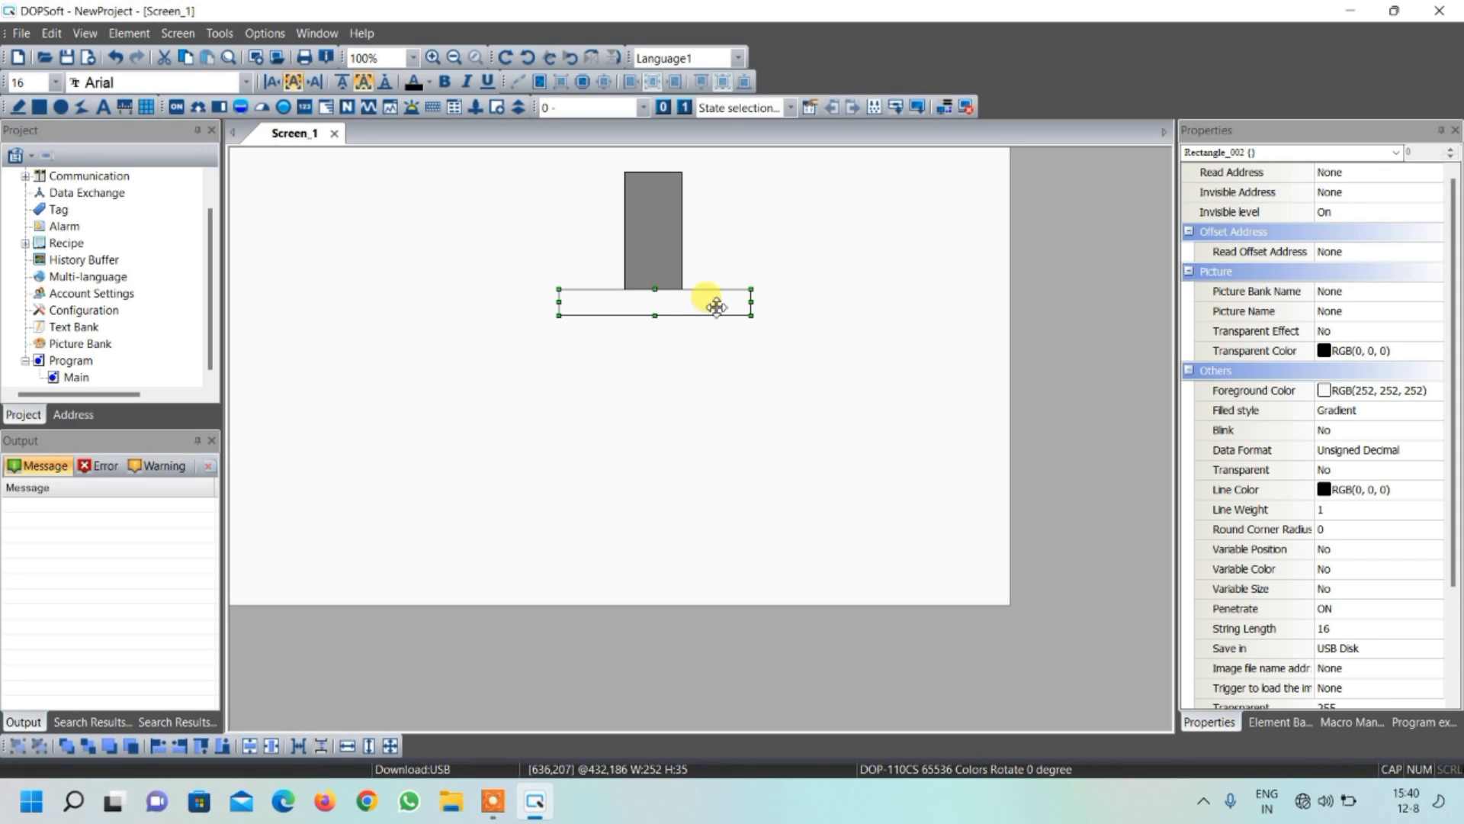
{"action": "double_click", "coordinate": [717, 306]}
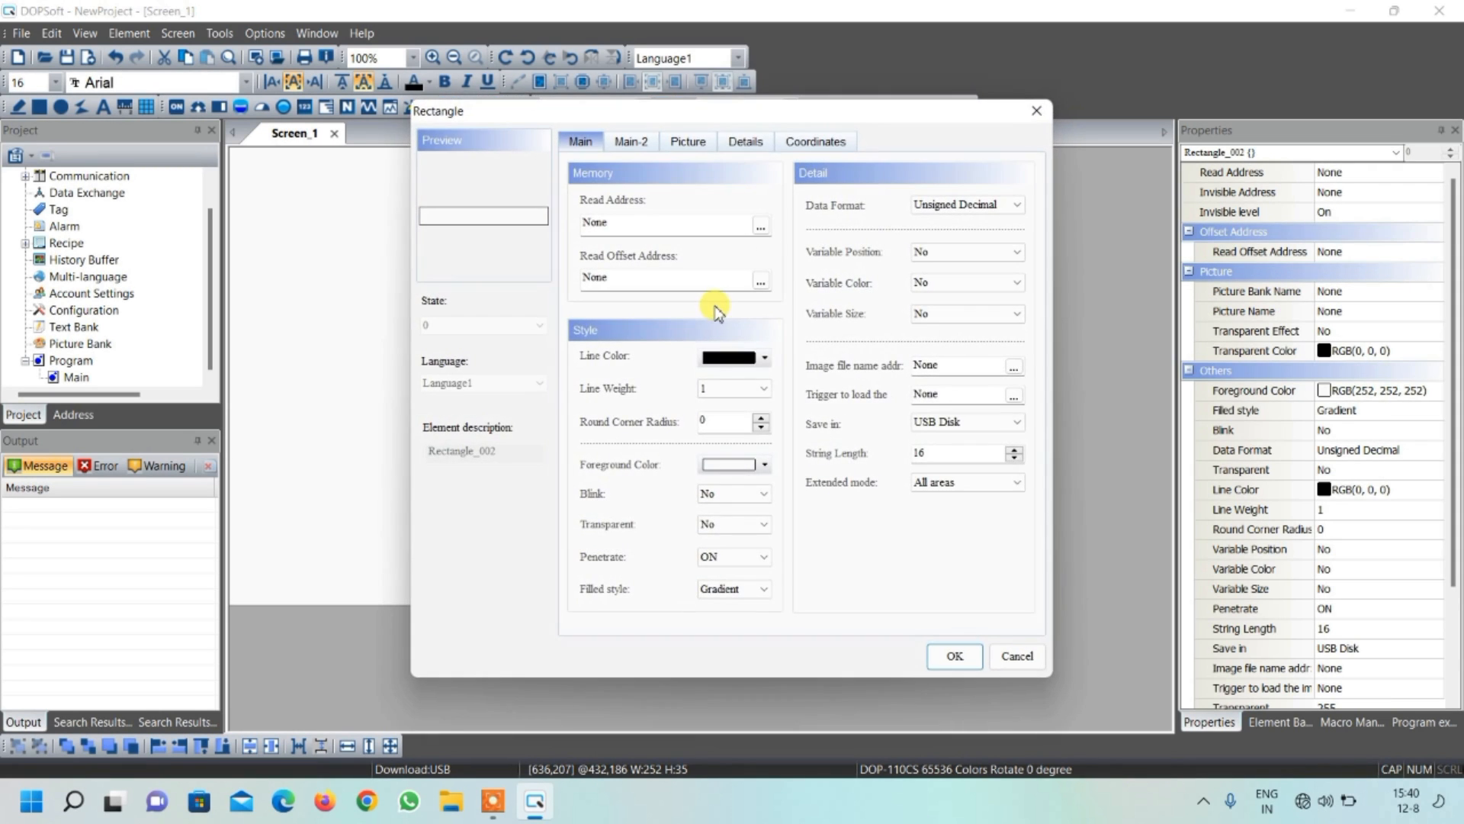
{"action": "left_click", "coordinate": [730, 464]}
{"action": "left_click", "coordinate": [592, 376]}
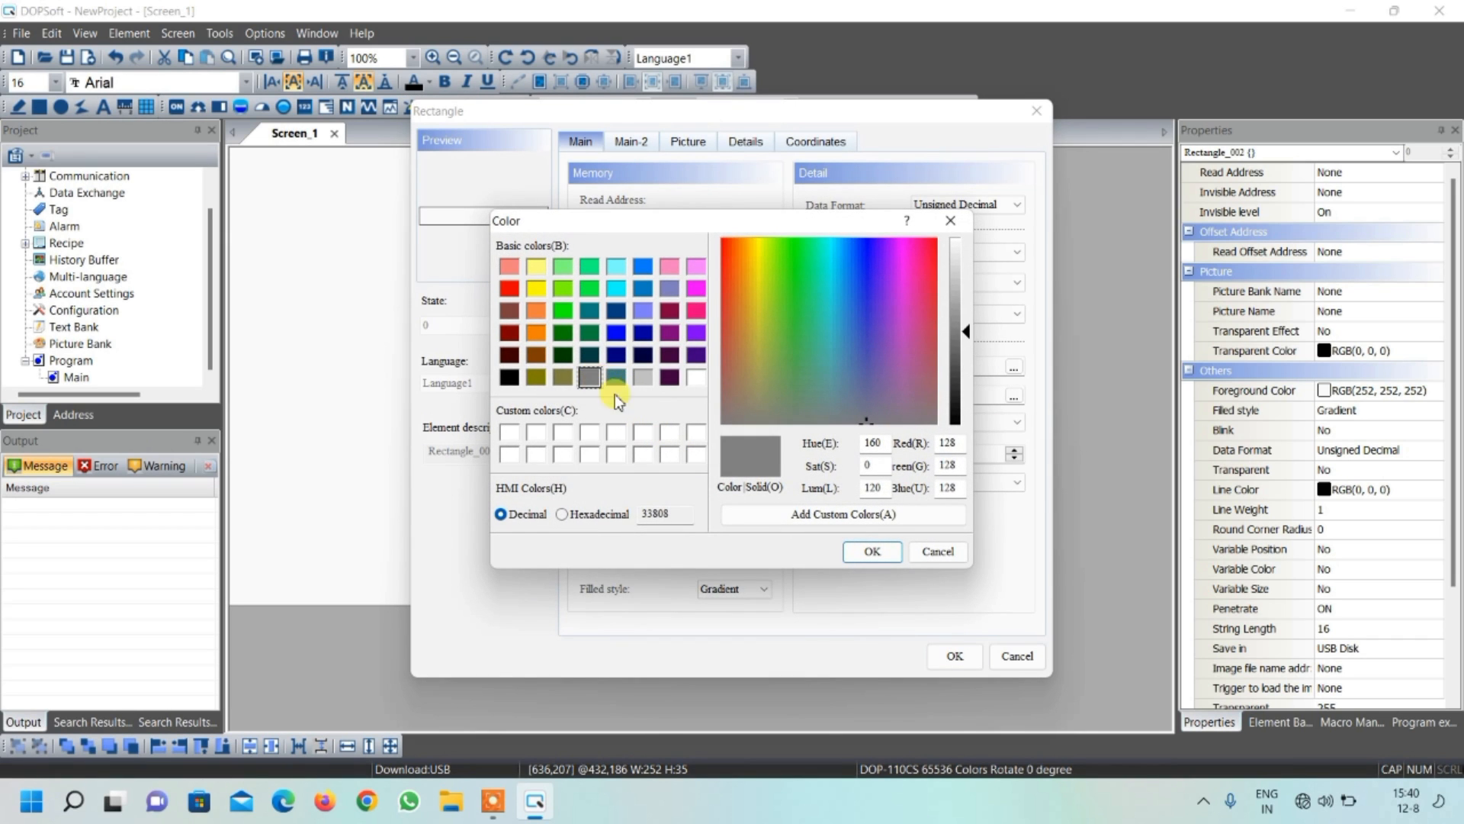
{"action": "left_click", "coordinate": [870, 550]}
{"action": "left_click", "coordinate": [732, 589]}
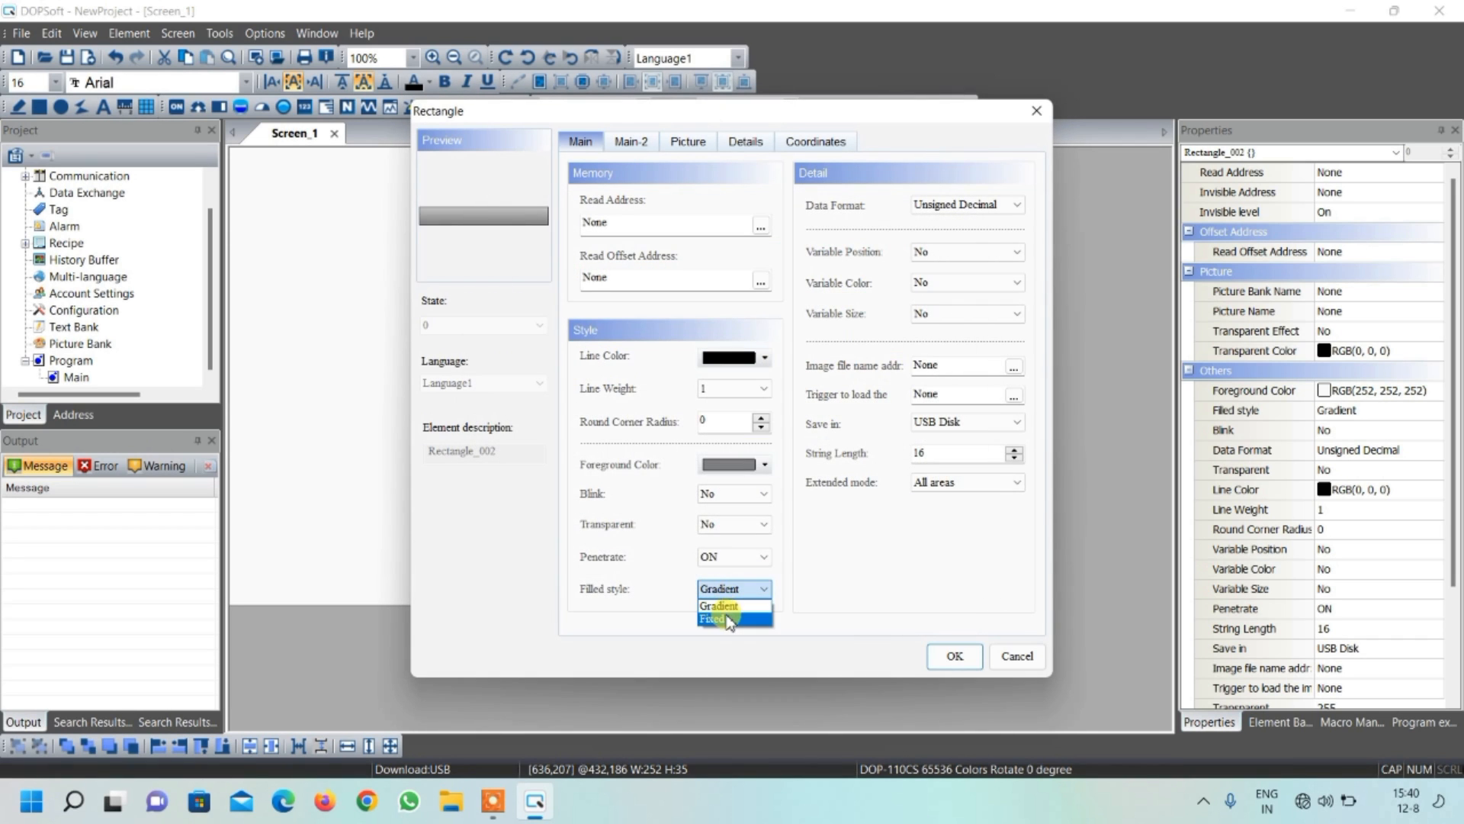
{"action": "left_click", "coordinate": [720, 618]}
{"action": "left_click", "coordinate": [953, 654]}
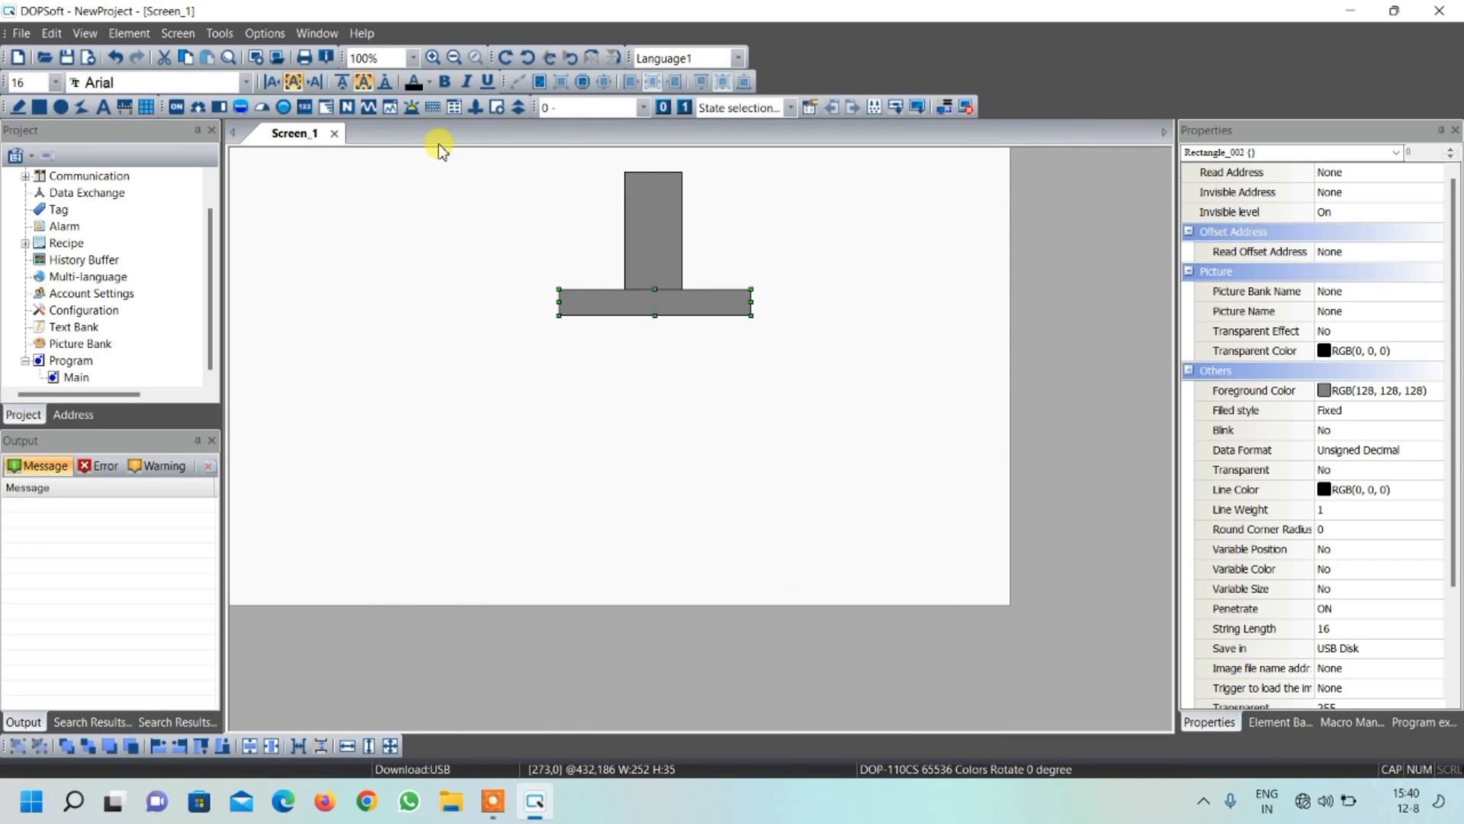
Draw a vertical leg rectangle about 39 by 415 at the crossbar's left end, with gray RGB(128, 128, 128) foreground and Fixed filled style
{"action": "left_click", "coordinate": [42, 111]}
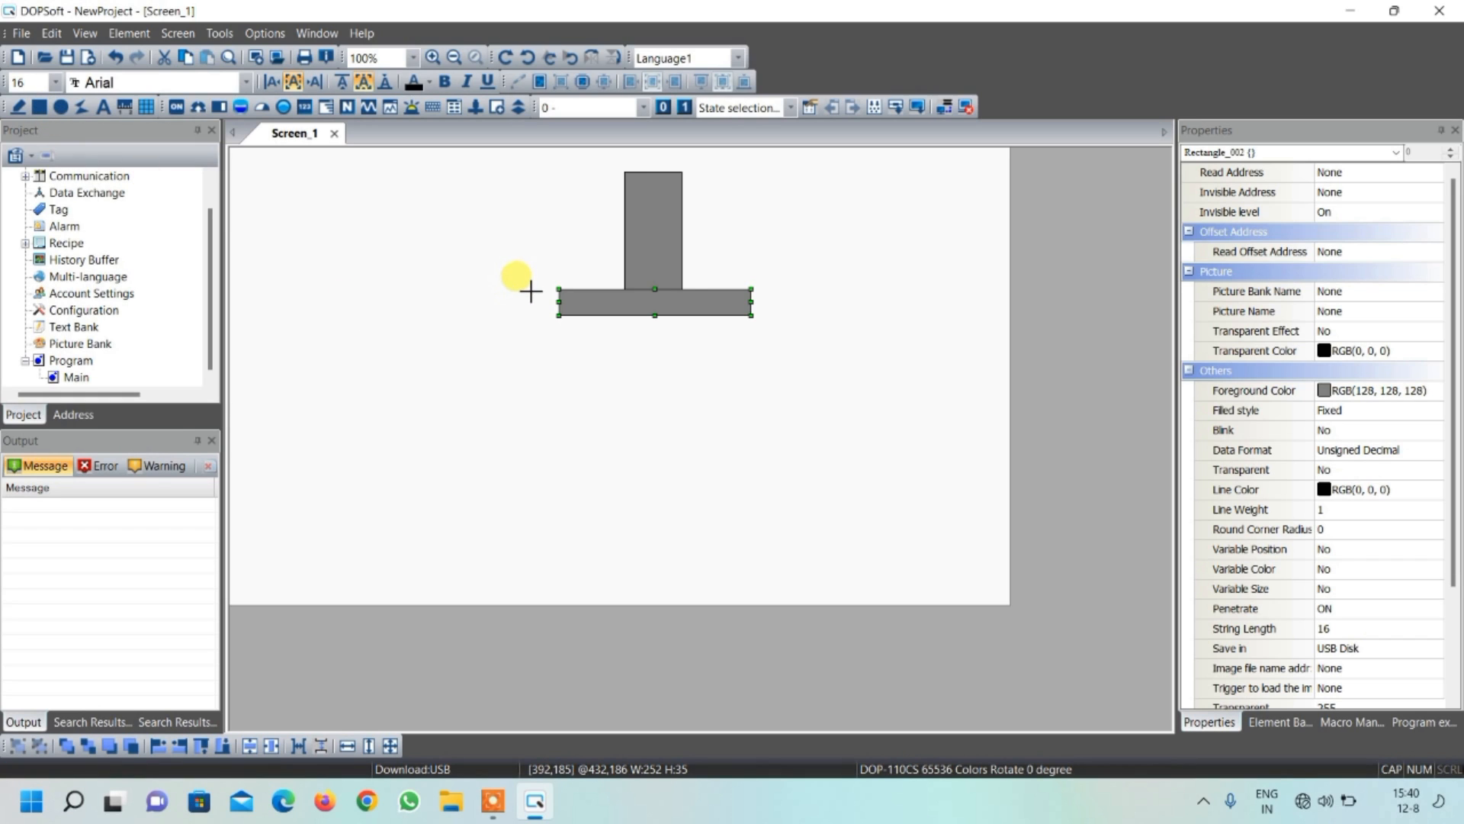
{"action": "left_click_drag", "start_coordinate": [530, 289], "coordinate": [559, 604]}
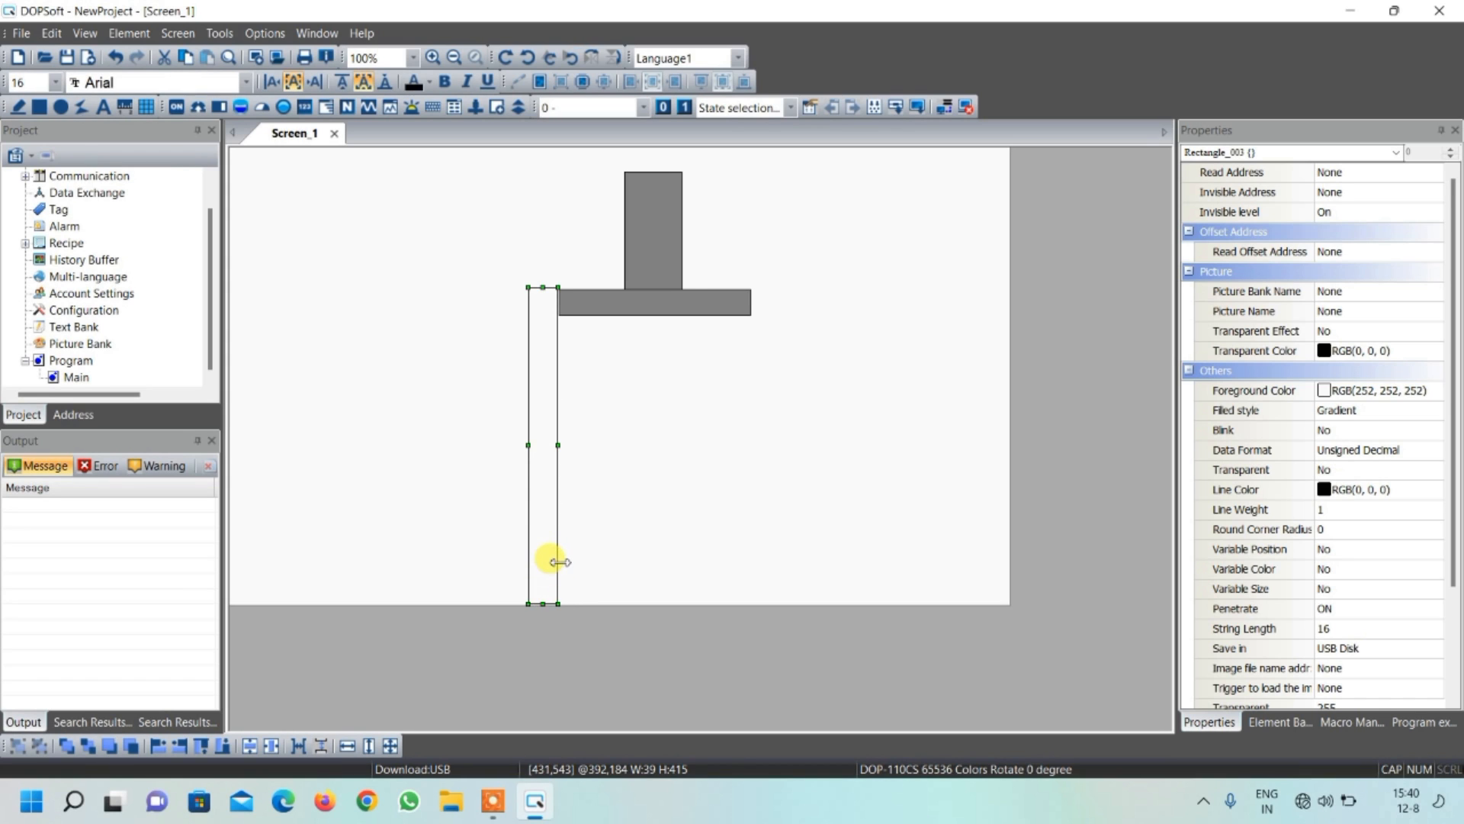
{"action": "double_click", "coordinate": [556, 449]}
{"action": "left_click", "coordinate": [759, 465]}
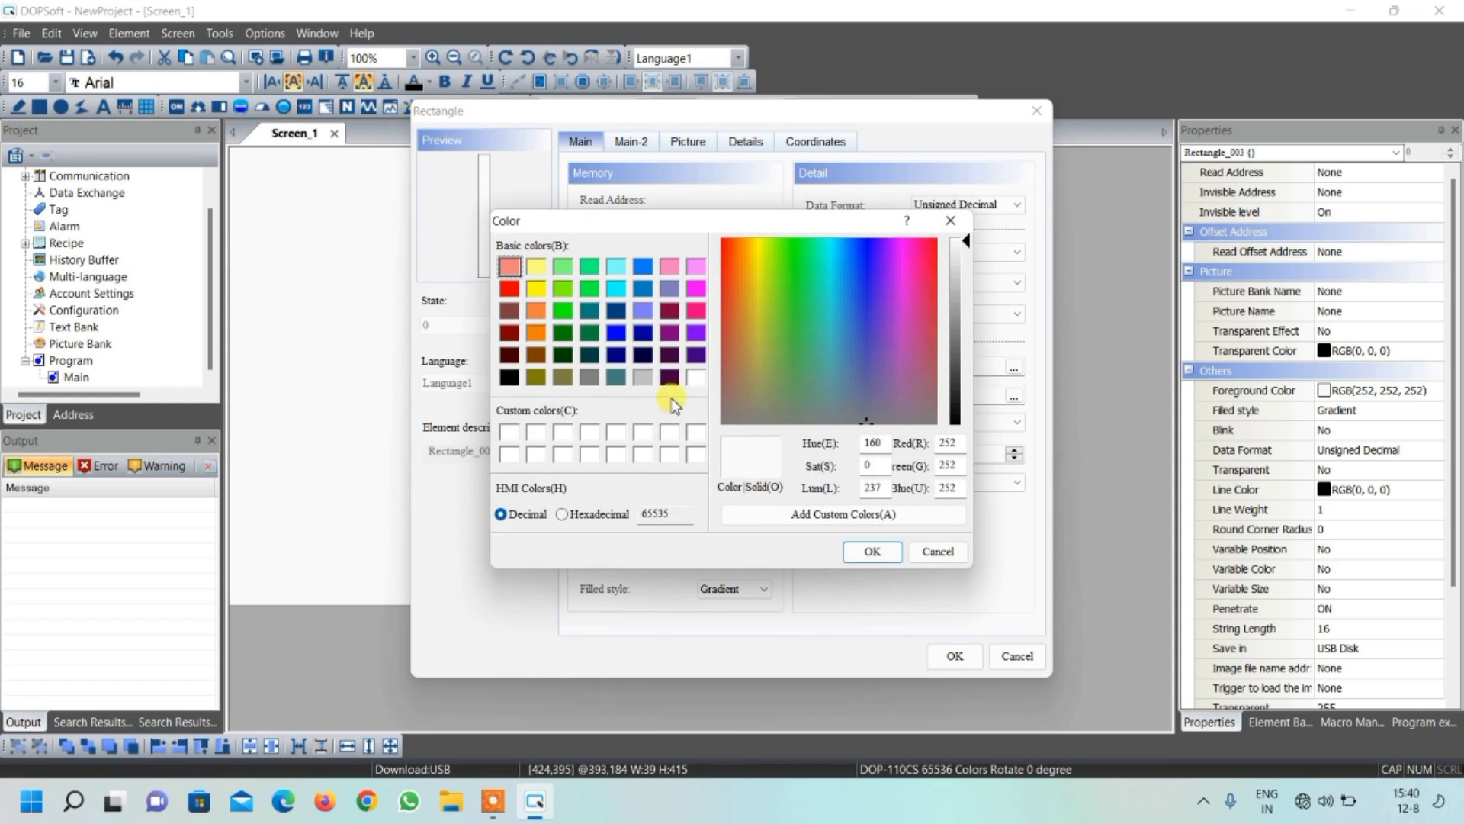
{"action": "left_click", "coordinate": [590, 377]}
{"action": "left_click", "coordinate": [872, 551]}
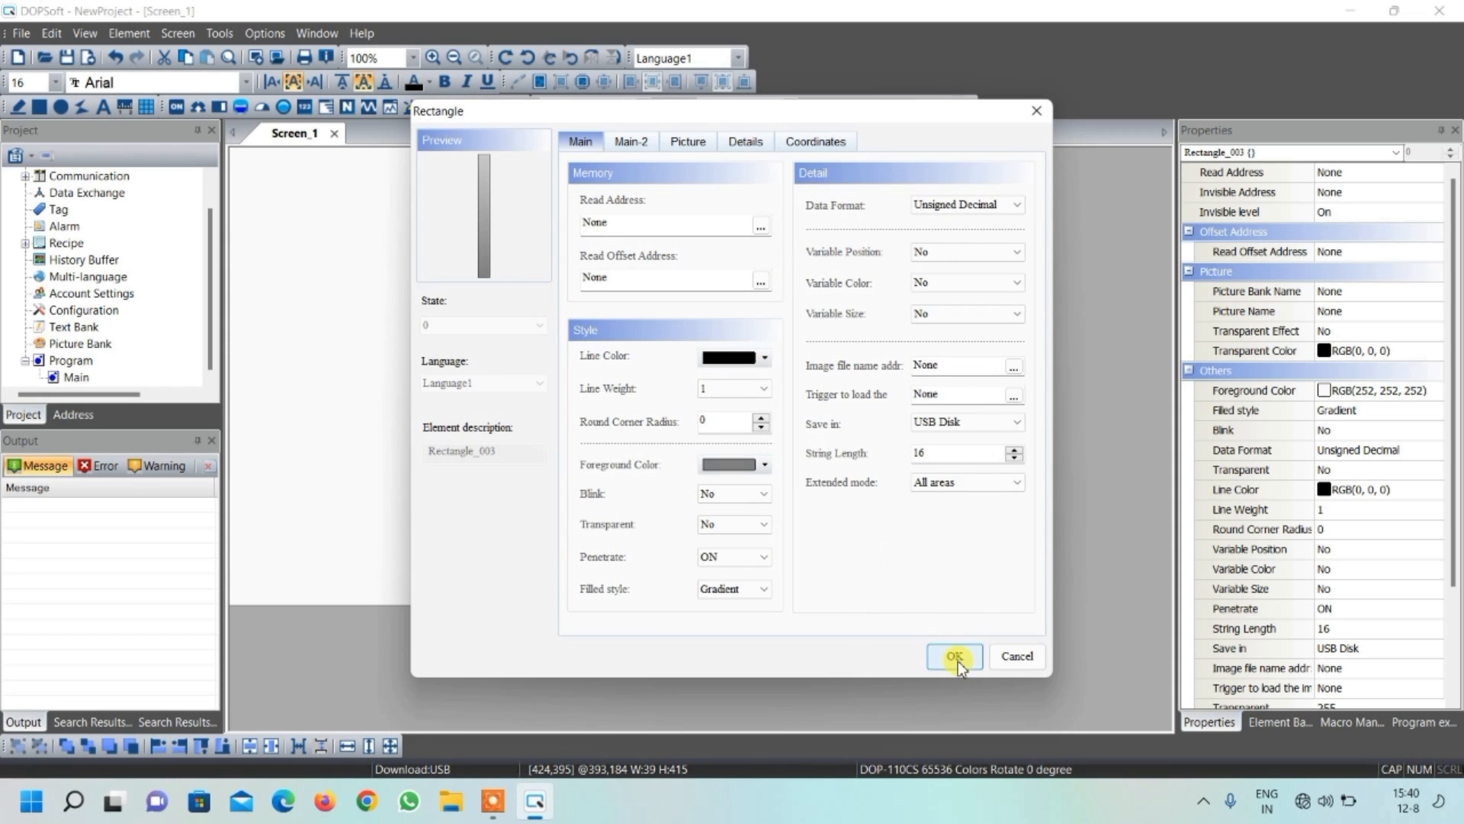
{"action": "left_click", "coordinate": [737, 590]}
{"action": "left_click", "coordinate": [721, 613]}
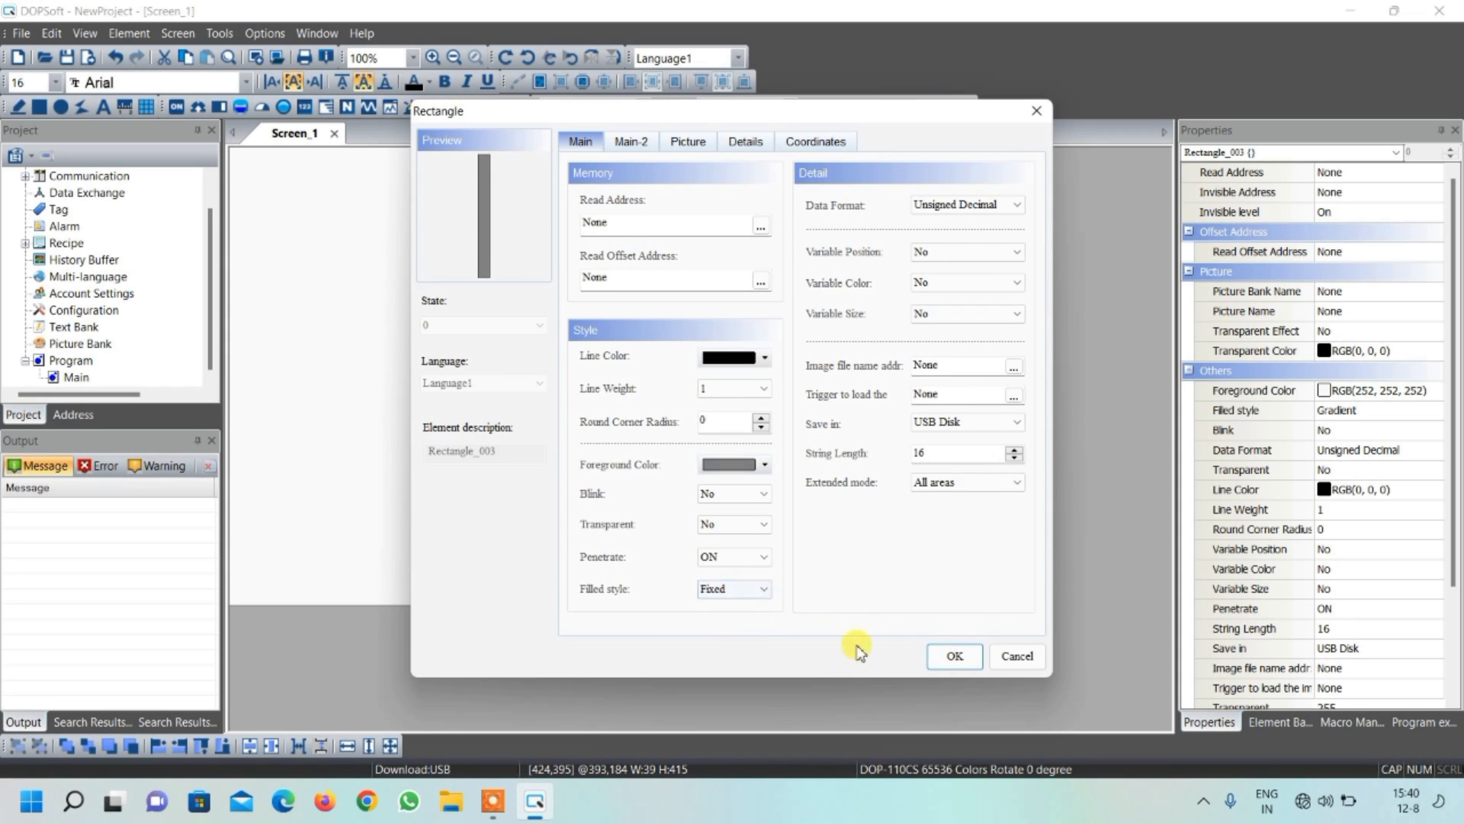
{"action": "left_click", "coordinate": [954, 655]}
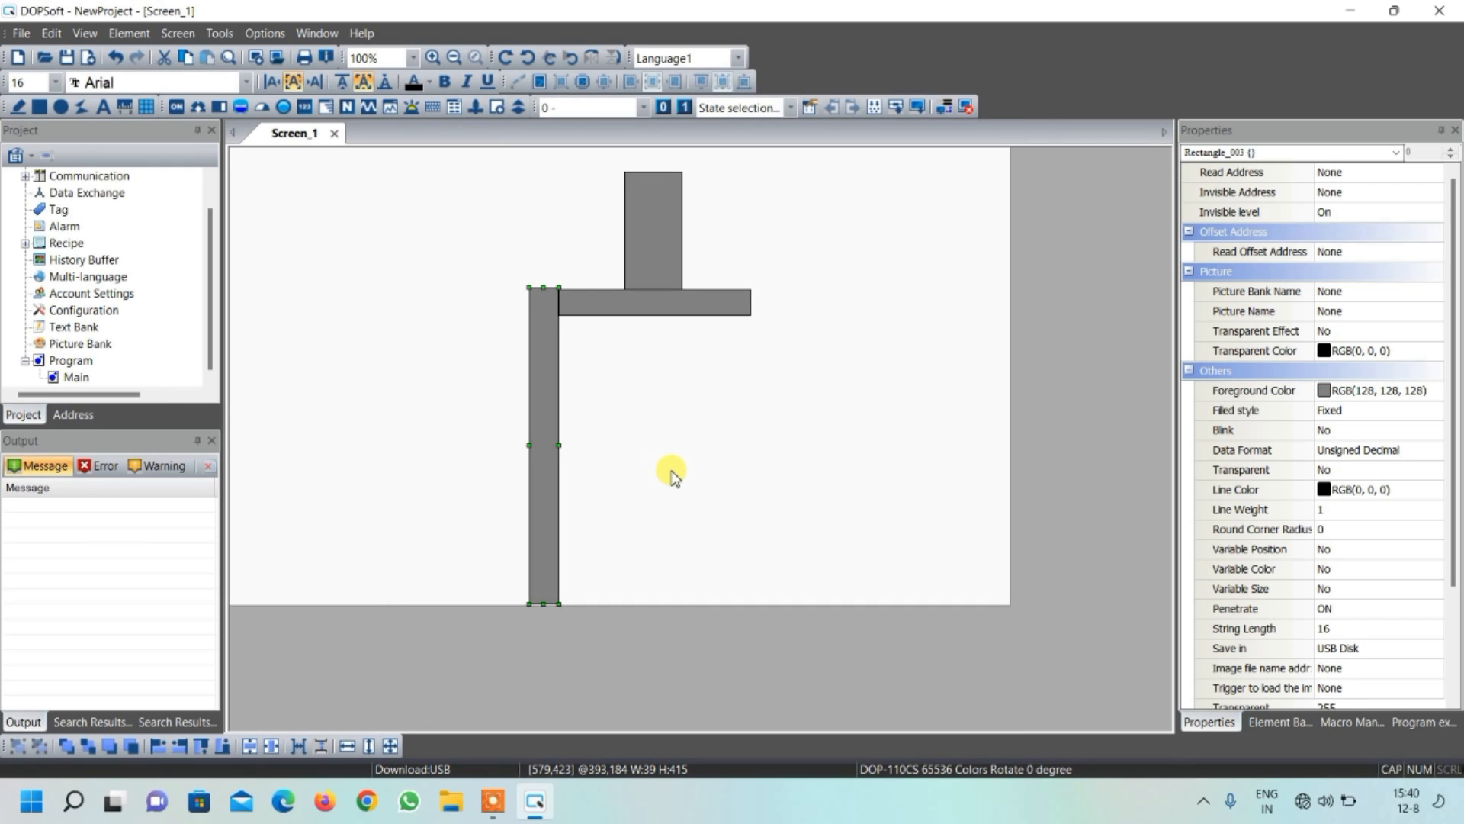
Duplicate the gray leg rectangle and place the copy at the right end of the horizontal crossbar
{"action": "key", "text": "ctrl+v"}
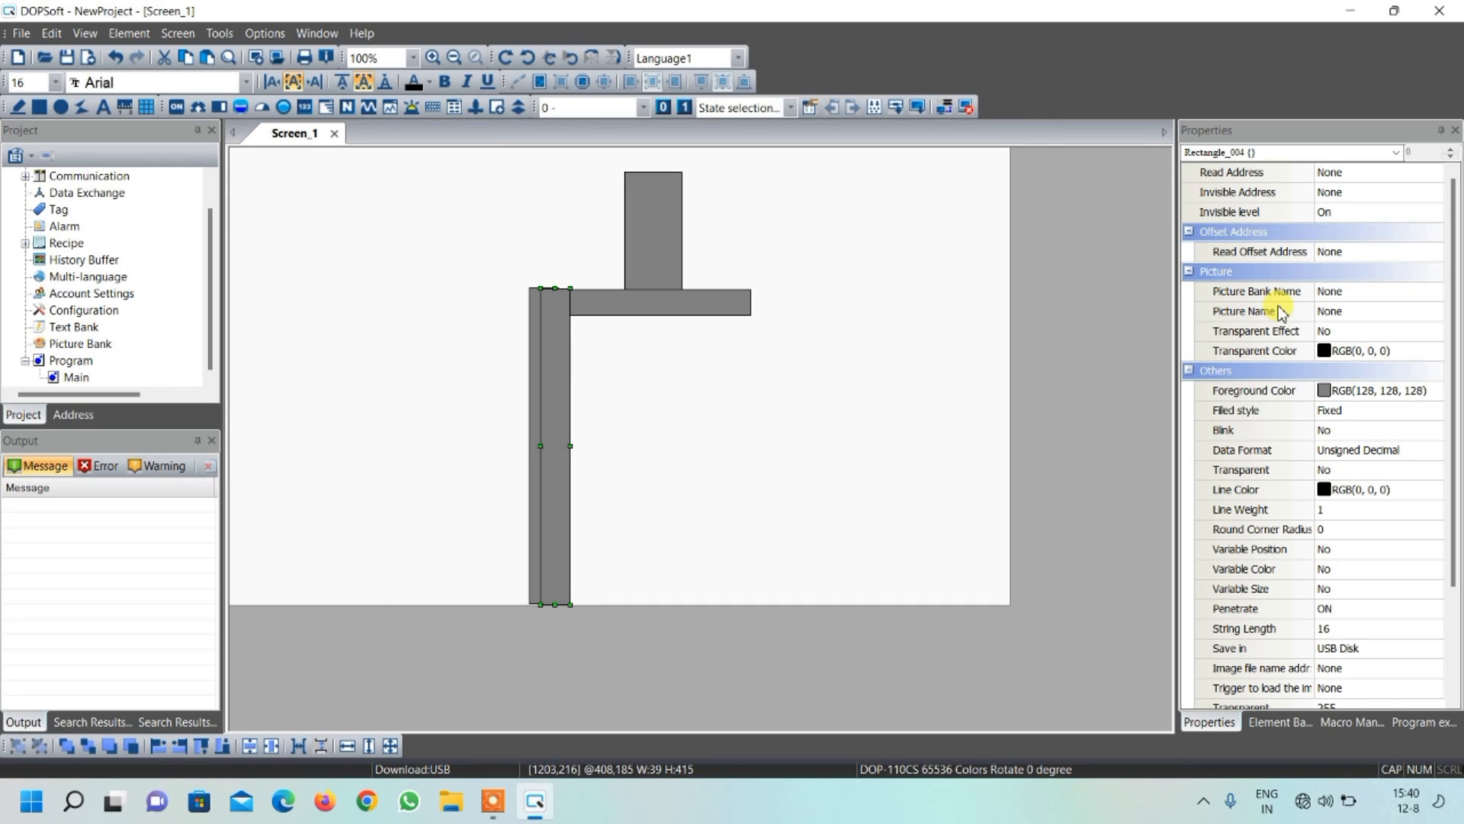
{"action": "left_click_drag", "start_coordinate": [554, 375], "coordinate": [735, 382]}
Nudge the upper rectangle left to X 502 so it sits centred over the frame between the two legs
{"action": "left_click", "coordinate": [670, 234]}
{"action": "key", "text": "Left"}
{"action": "key", "text": "Left"}
{"action": "key", "text": "Left"}
{"action": "key", "text": "Left"}
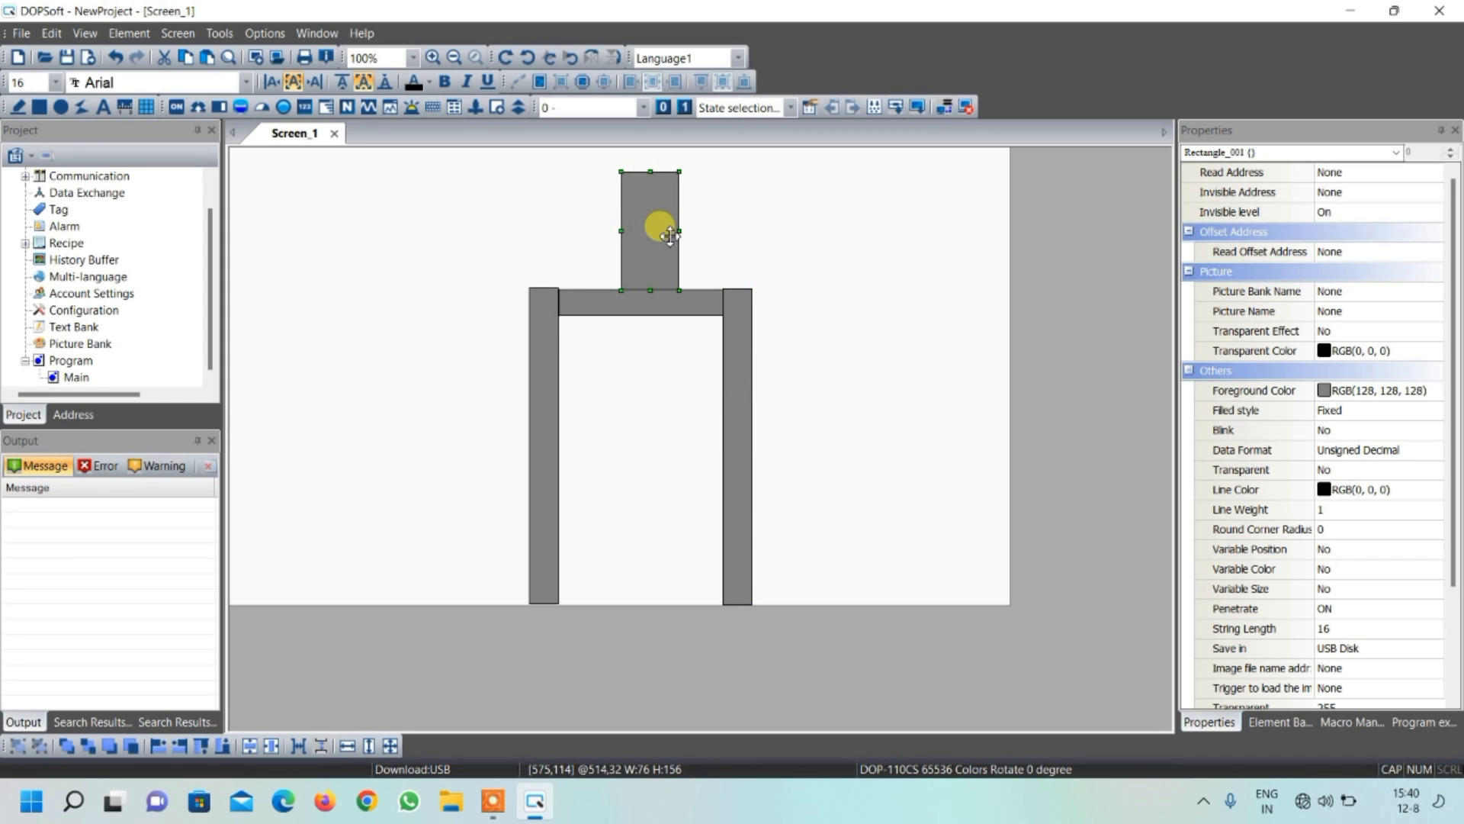
{"action": "key", "text": "Left"}
{"action": "key", "text": "Left"}
{"action": "key", "text": "Left"}
{"action": "key", "text": "Left"}
{"action": "key", "text": "Left"}
{"action": "key", "text": "Left"}
{"action": "key", "text": "Left"}
{"action": "key", "text": "Left"}
{"action": "key", "text": "Left"}
{"action": "key", "text": "Left"}
{"action": "key", "text": "Left"}
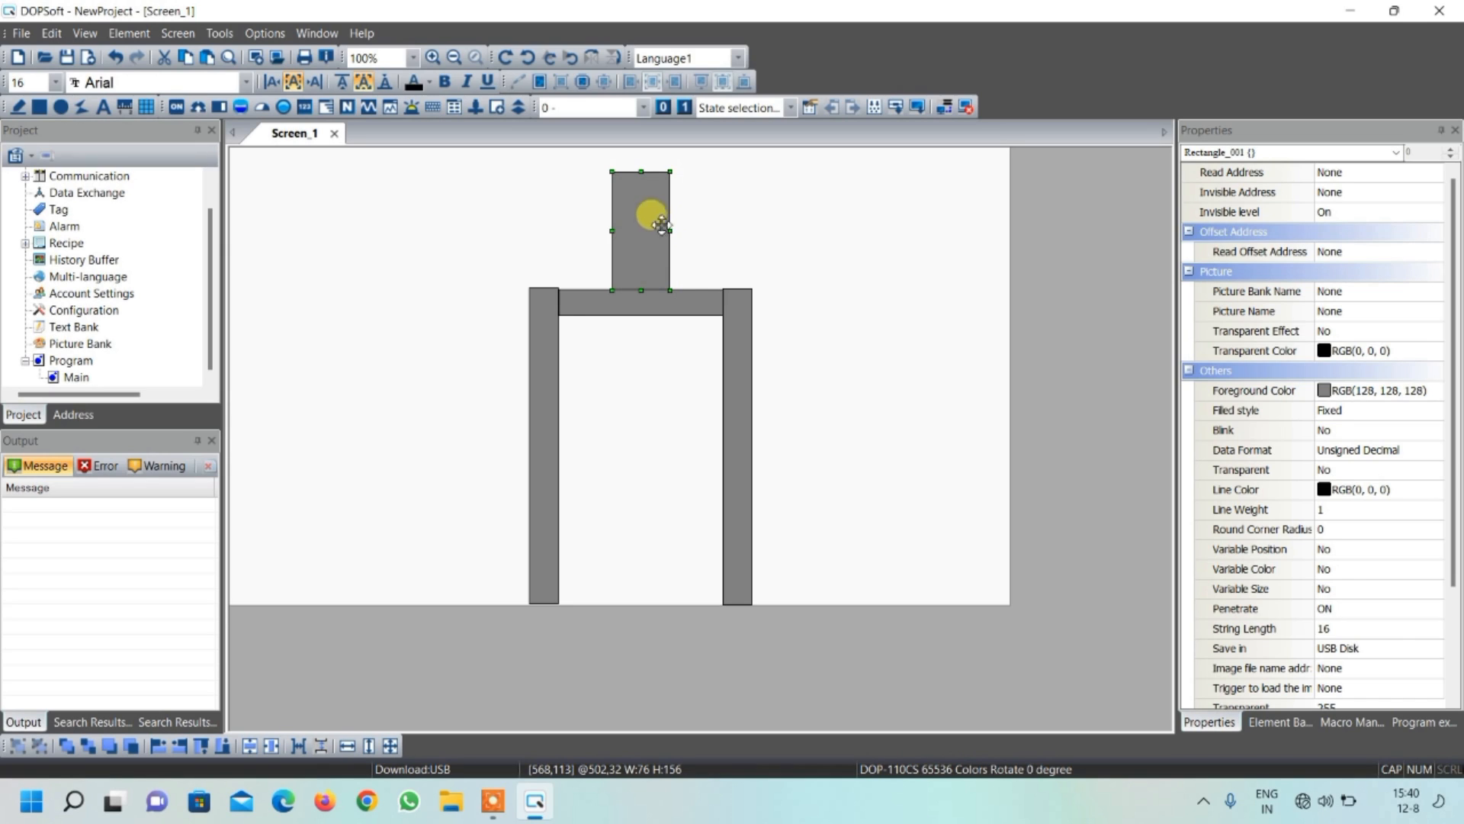
{"action": "left_click", "coordinate": [775, 252]}
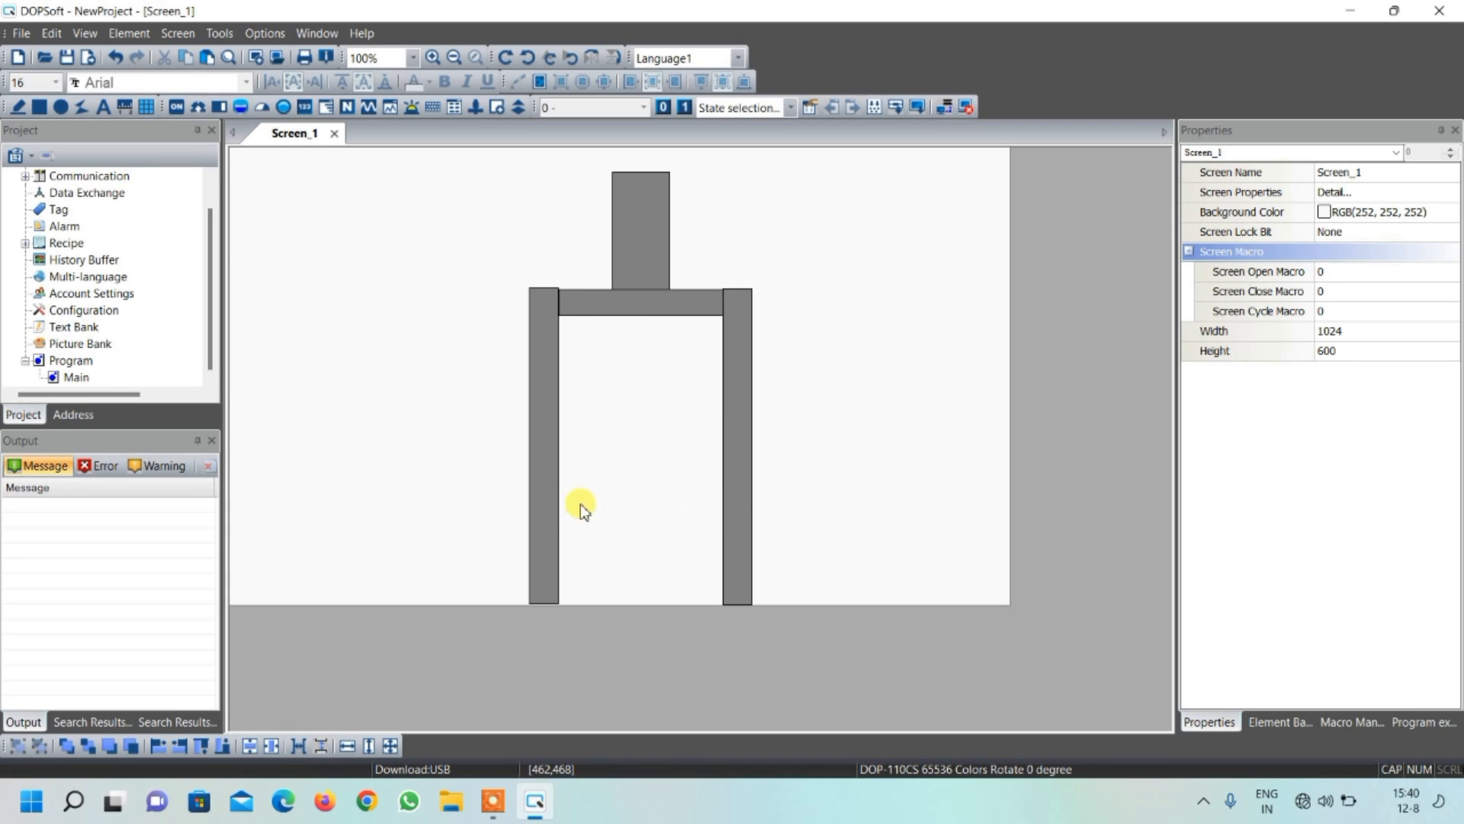
Draw a closed trapezoid polygon about 215 wide and 53 high between the two legs, in the frame's lower half
{"action": "left_click", "coordinate": [80, 105]}
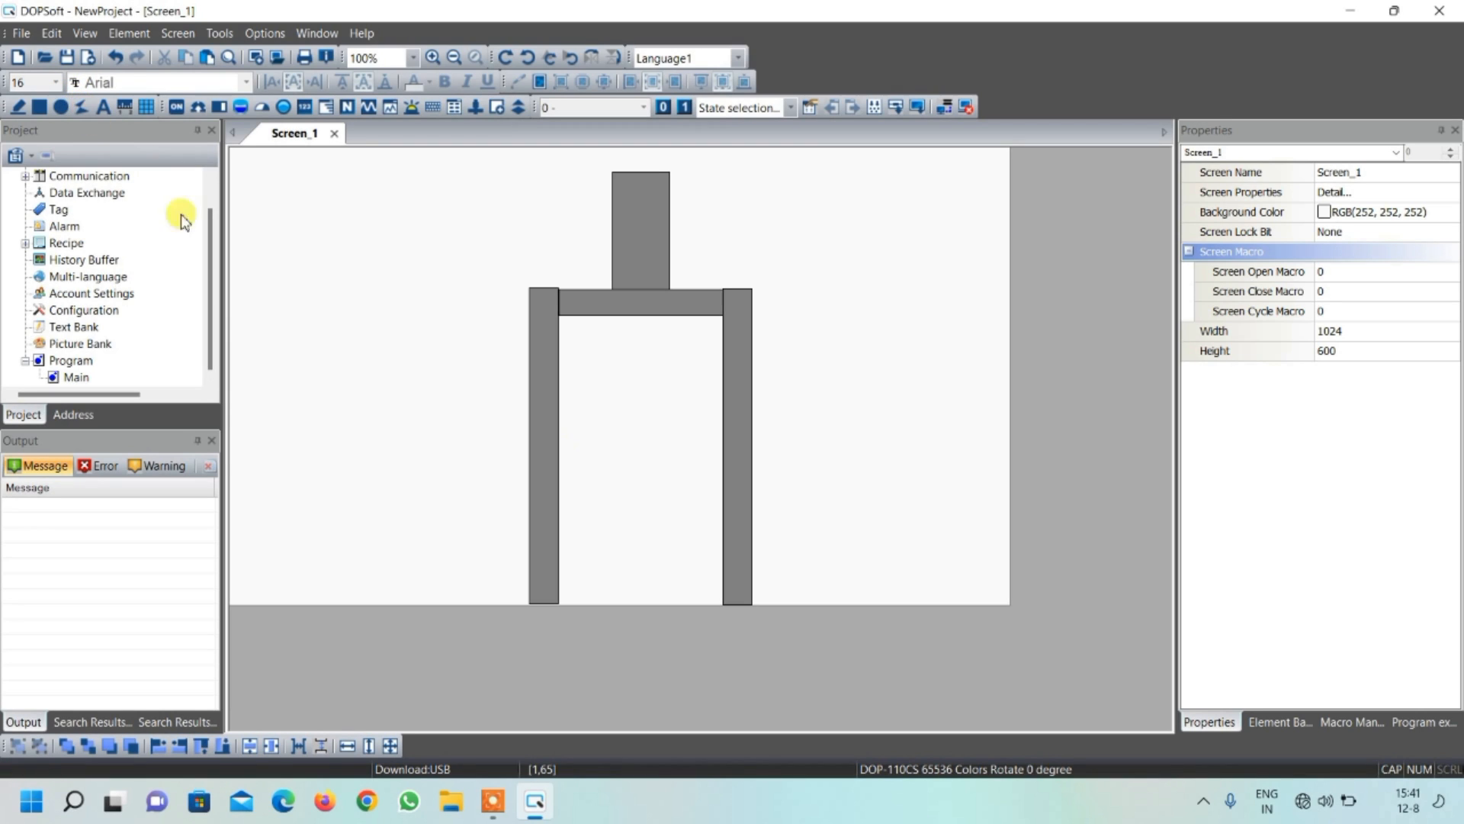
{"action": "left_click", "coordinate": [559, 492]}
{"action": "left_click", "coordinate": [723, 488]}
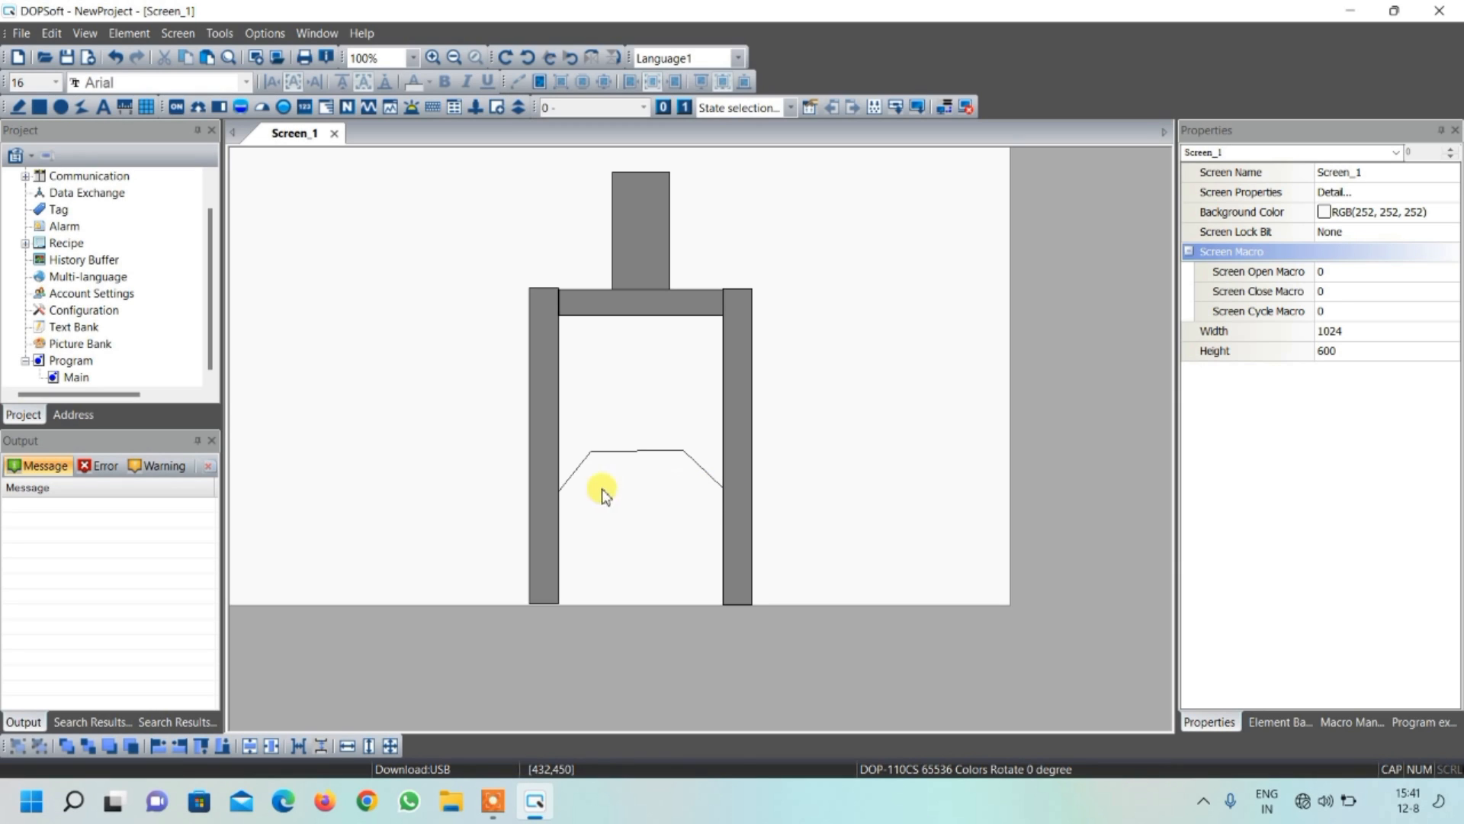
{"action": "double_click", "coordinate": [562, 491]}
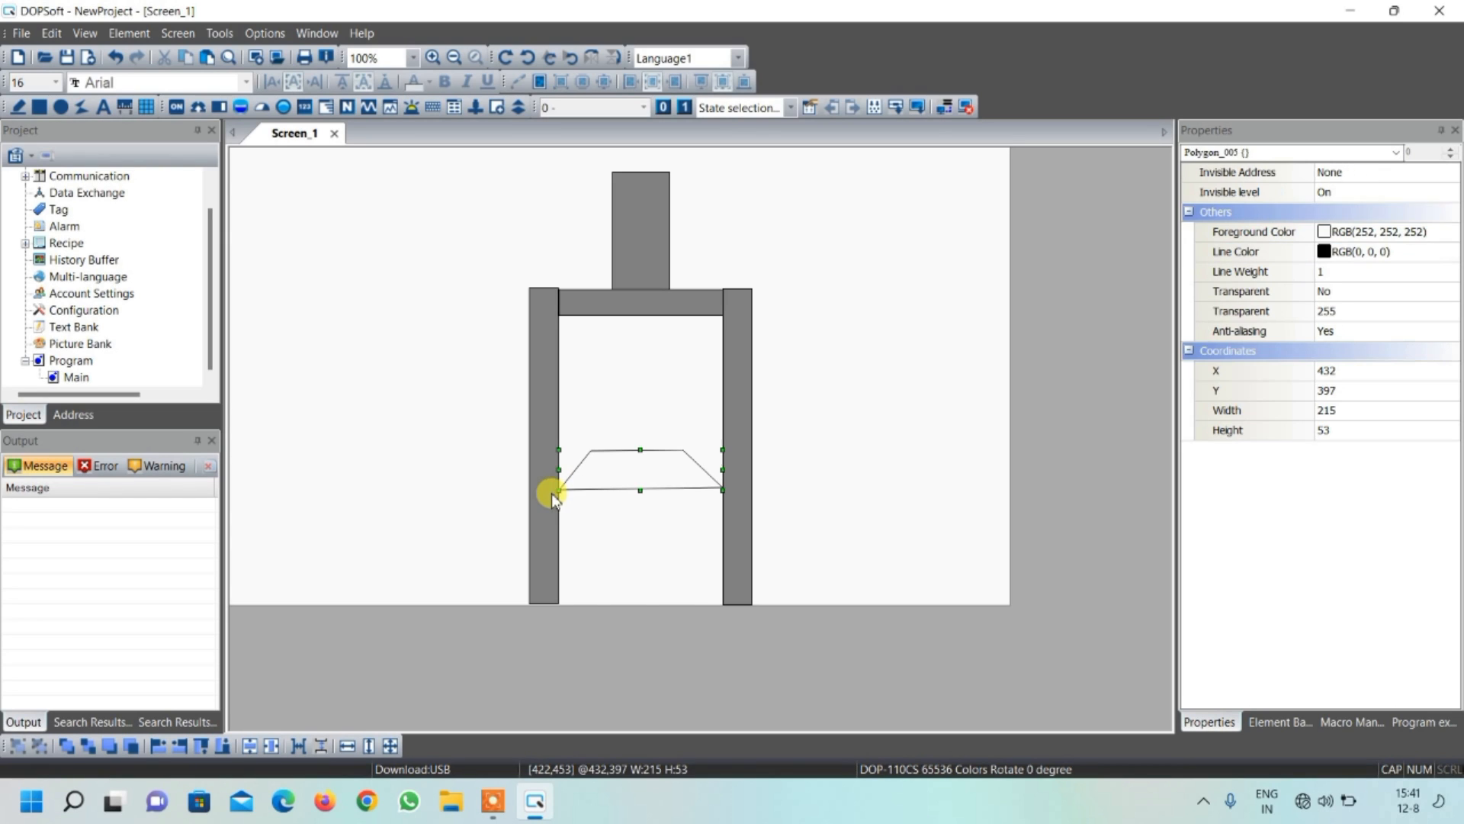
Set the trapezoid's foreground color to gray RGB(128, 128, 128) and move it slightly down between the legs
{"action": "double_click", "coordinate": [650, 473]}
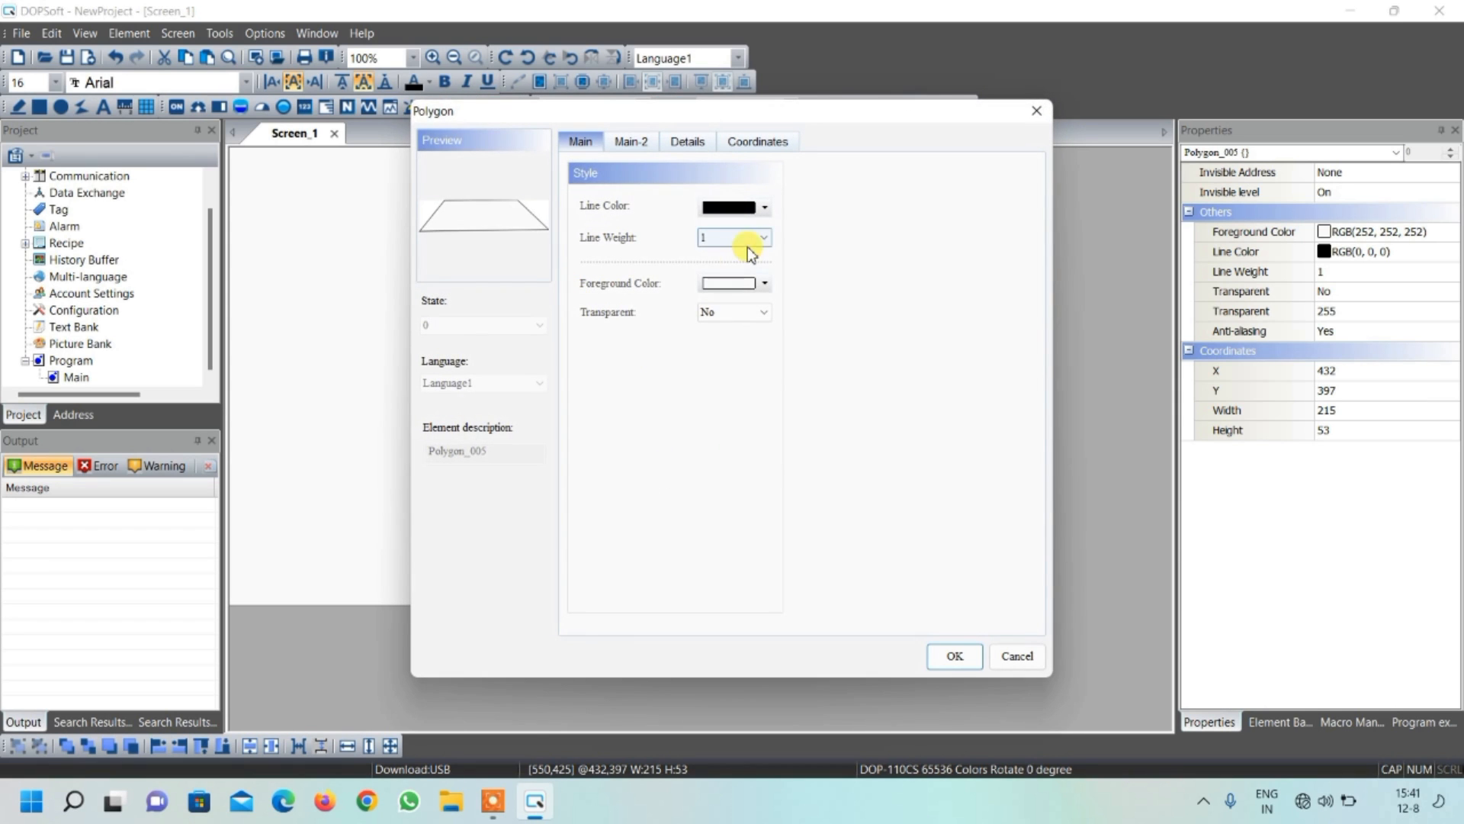
{"action": "left_click", "coordinate": [741, 290]}
{"action": "left_click", "coordinate": [589, 377]}
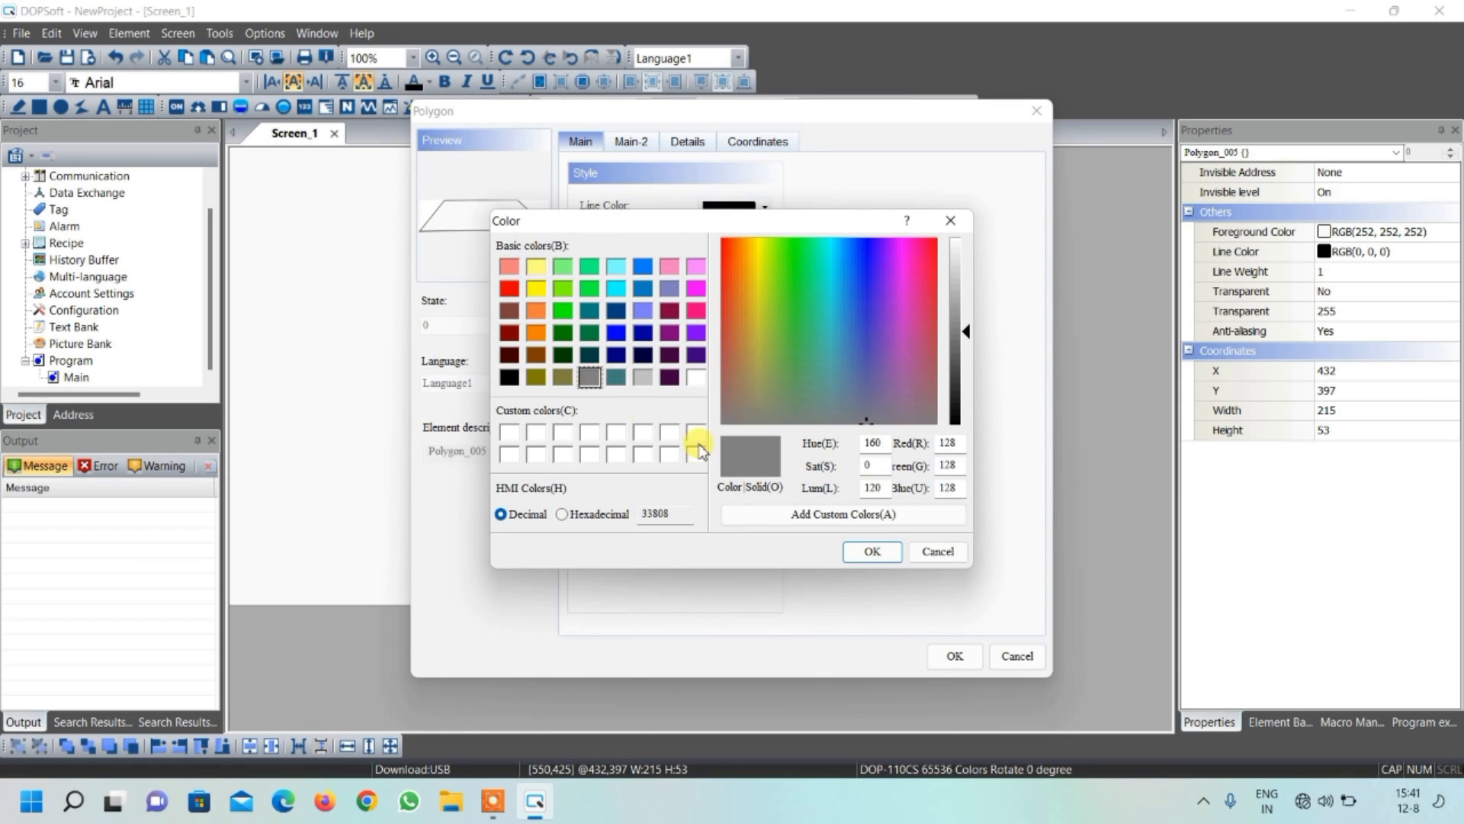
{"action": "left_click", "coordinate": [872, 551]}
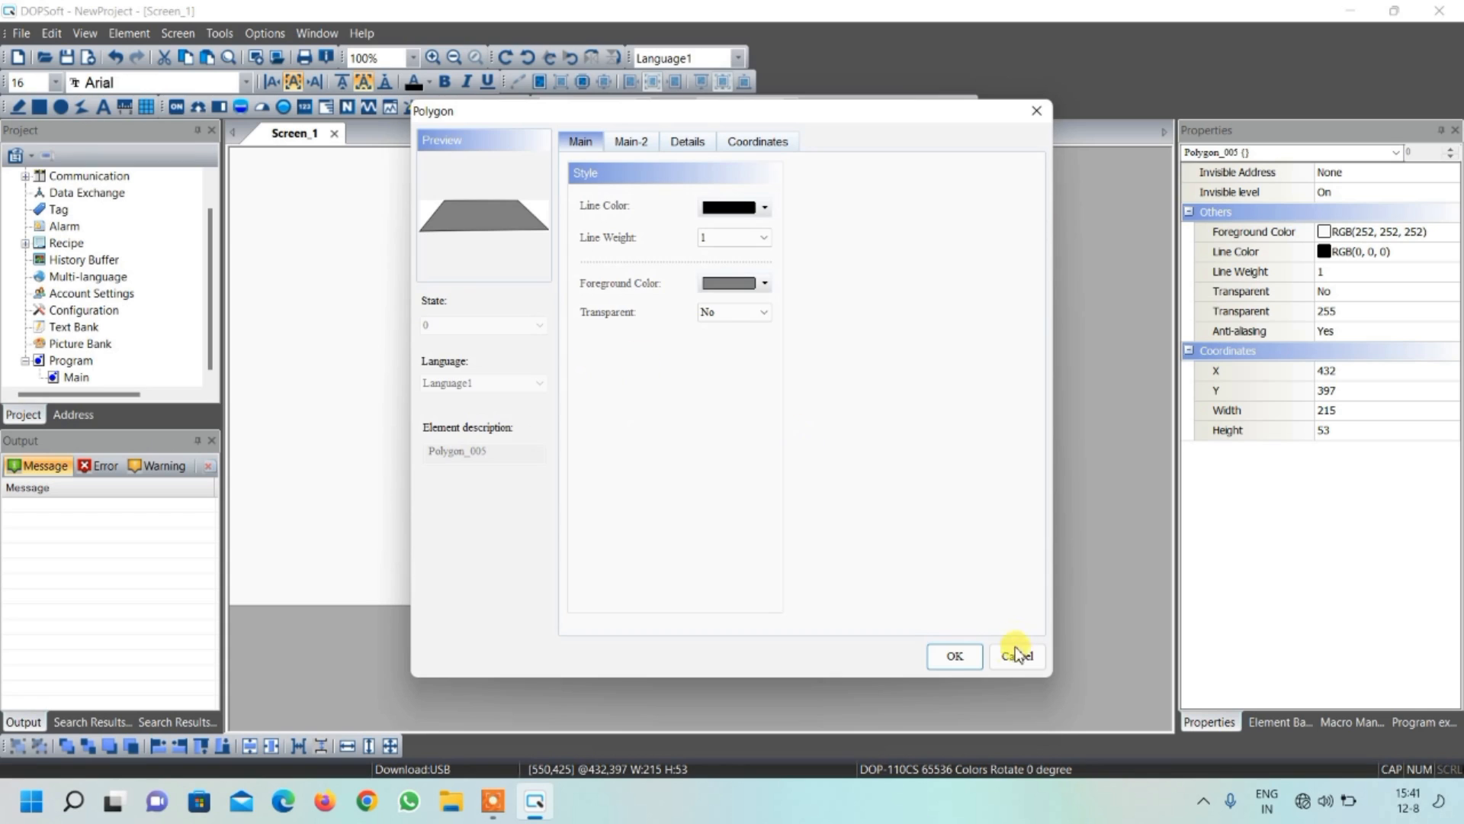
{"action": "left_click", "coordinate": [955, 656]}
{"action": "left_click_drag", "start_coordinate": [652, 470], "coordinate": [657, 493]}
{"action": "left_click", "coordinate": [703, 577]}
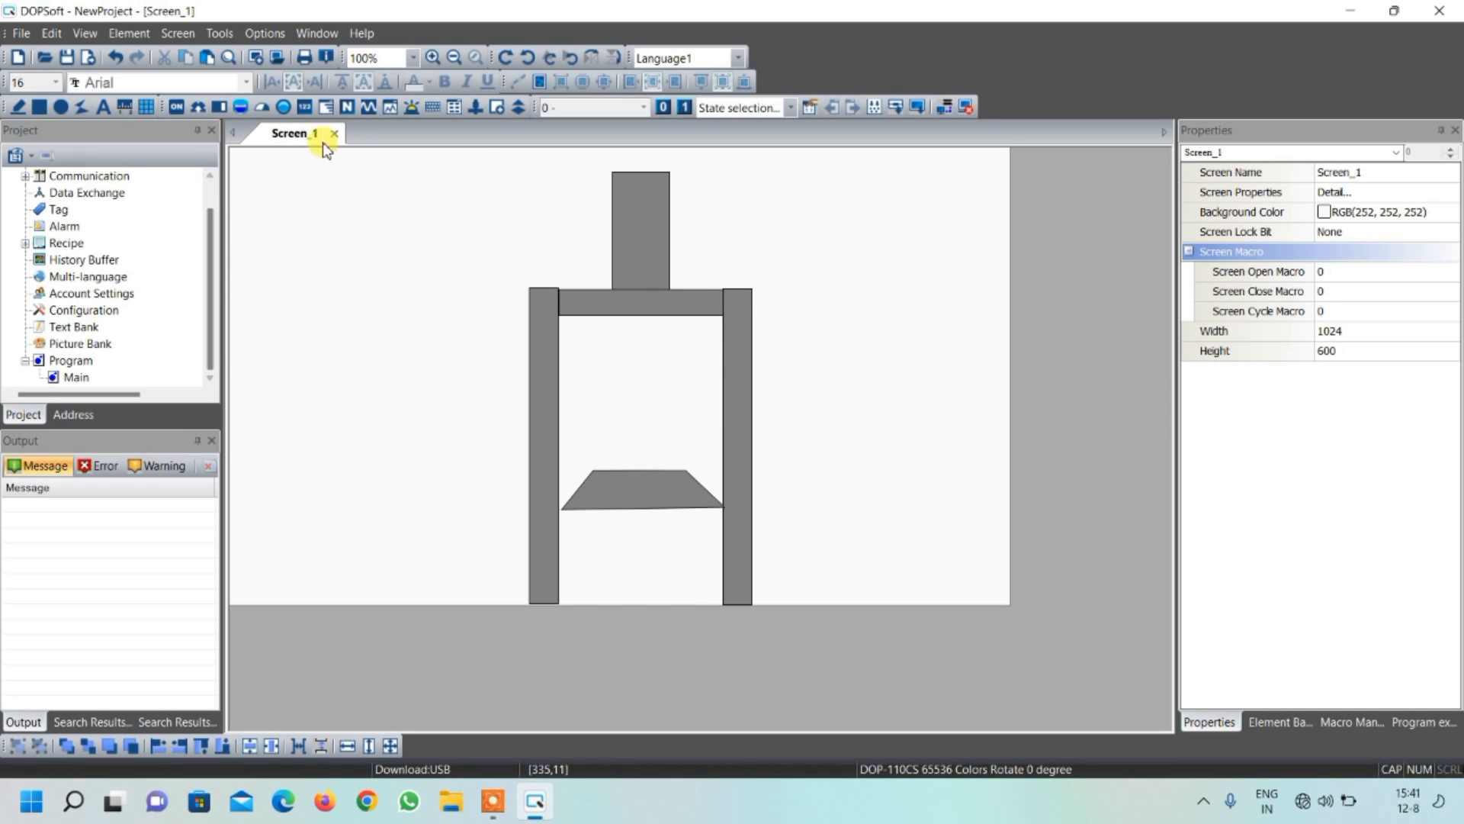
Draw a rectangle about 247 wide and 139 high in the canvas's lower-right corner, with gray RGB(128, 128, 128) foreground and Fixed fill style
{"action": "left_click", "coordinate": [35, 102]}
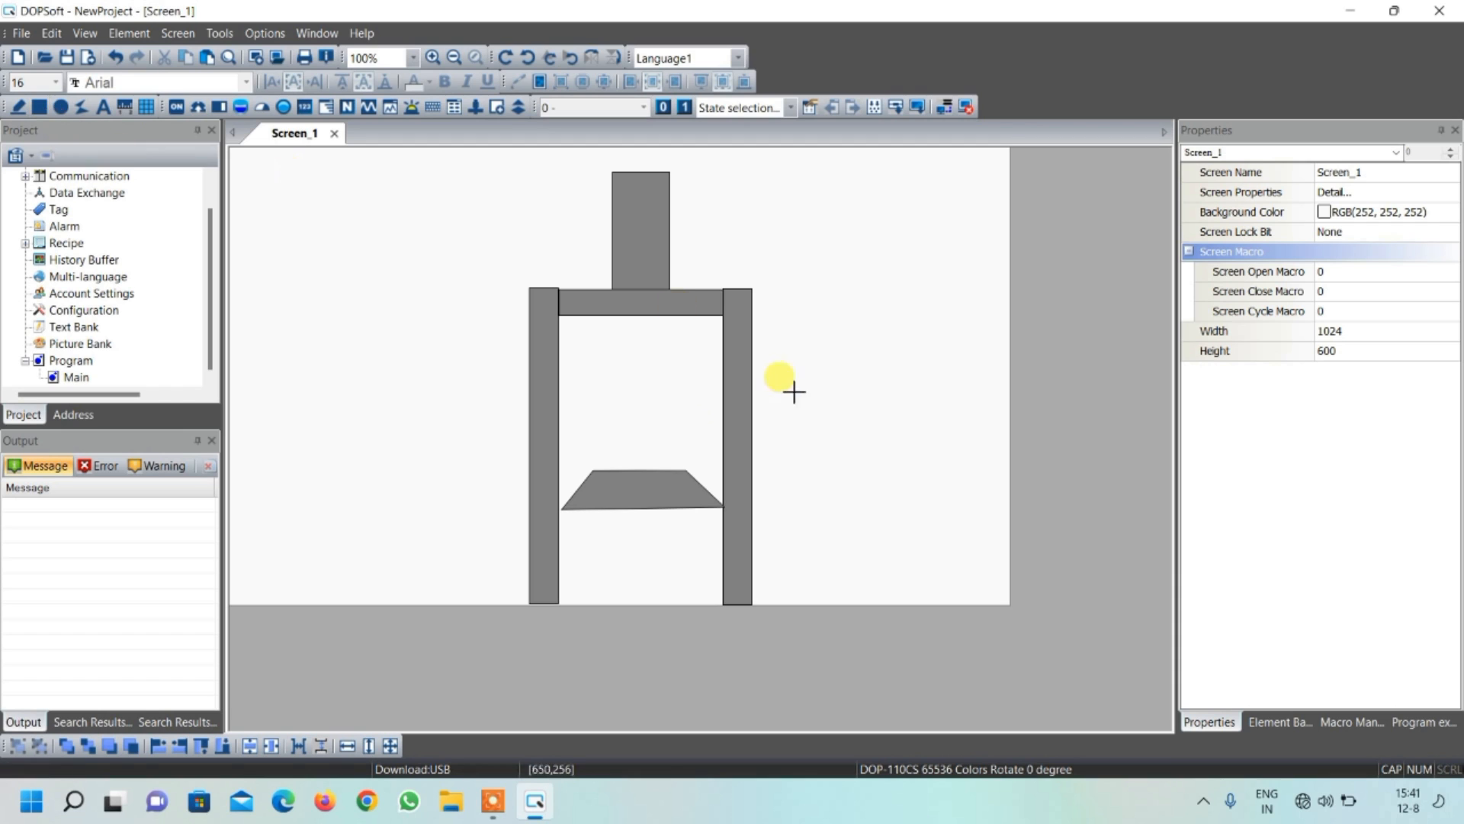
{"action": "left_click_drag", "start_coordinate": [821, 497], "coordinate": [1013, 616]}
{"action": "double_click", "coordinate": [953, 549]}
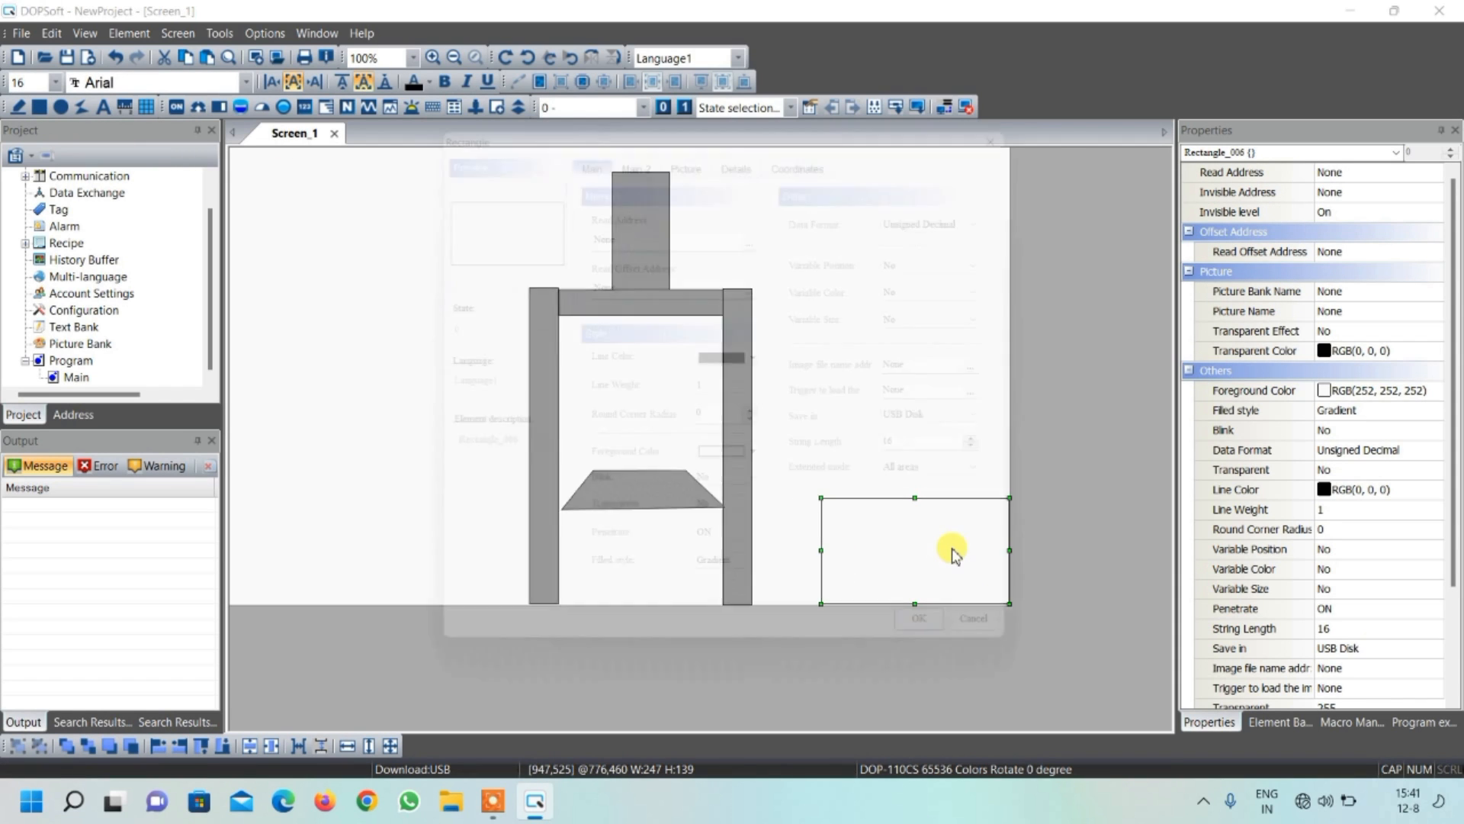
{"action": "left_click", "coordinate": [725, 465]}
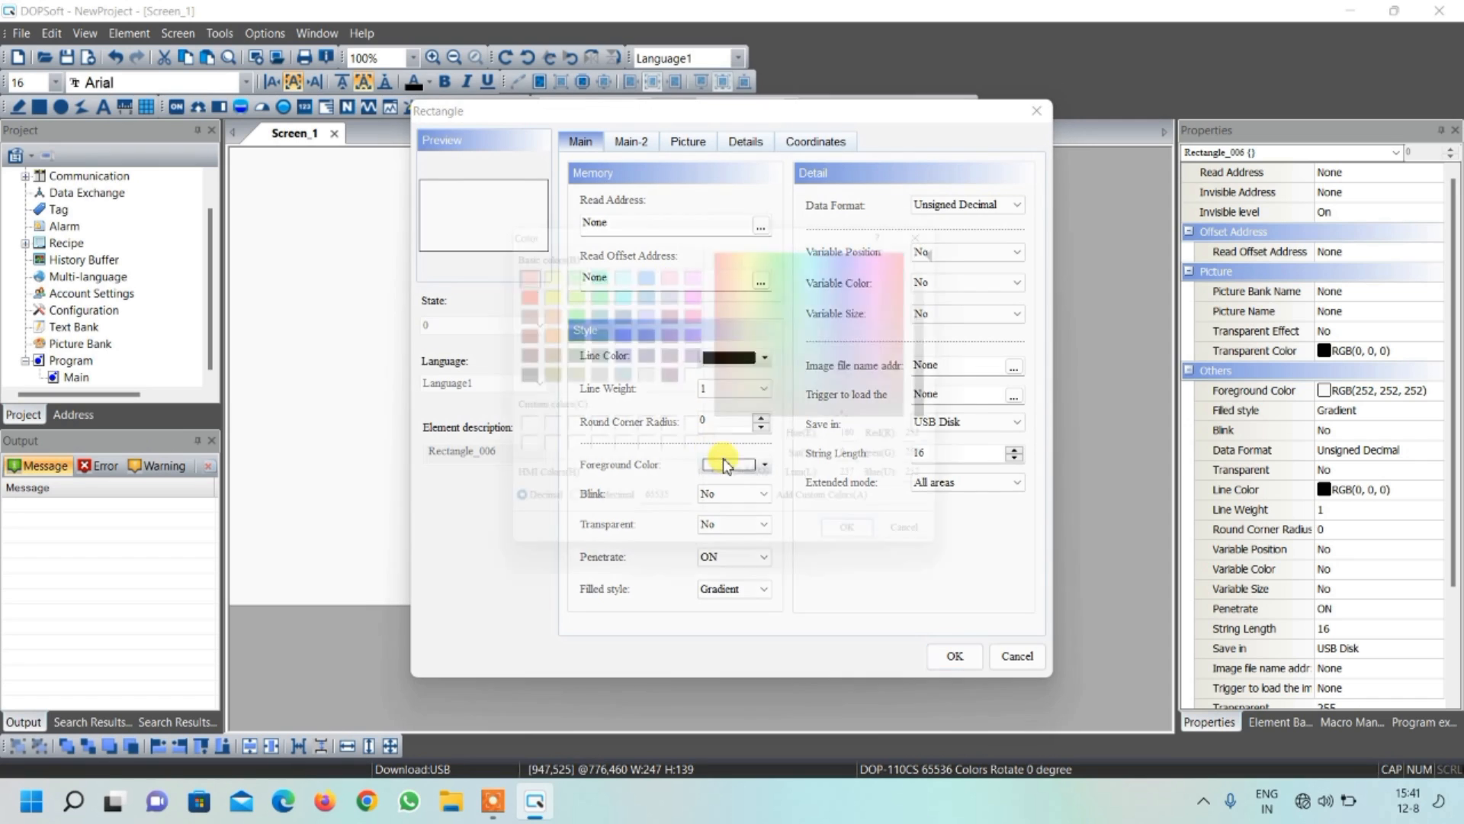
{"action": "left_click", "coordinate": [716, 458]}
{"action": "left_click", "coordinate": [589, 376]}
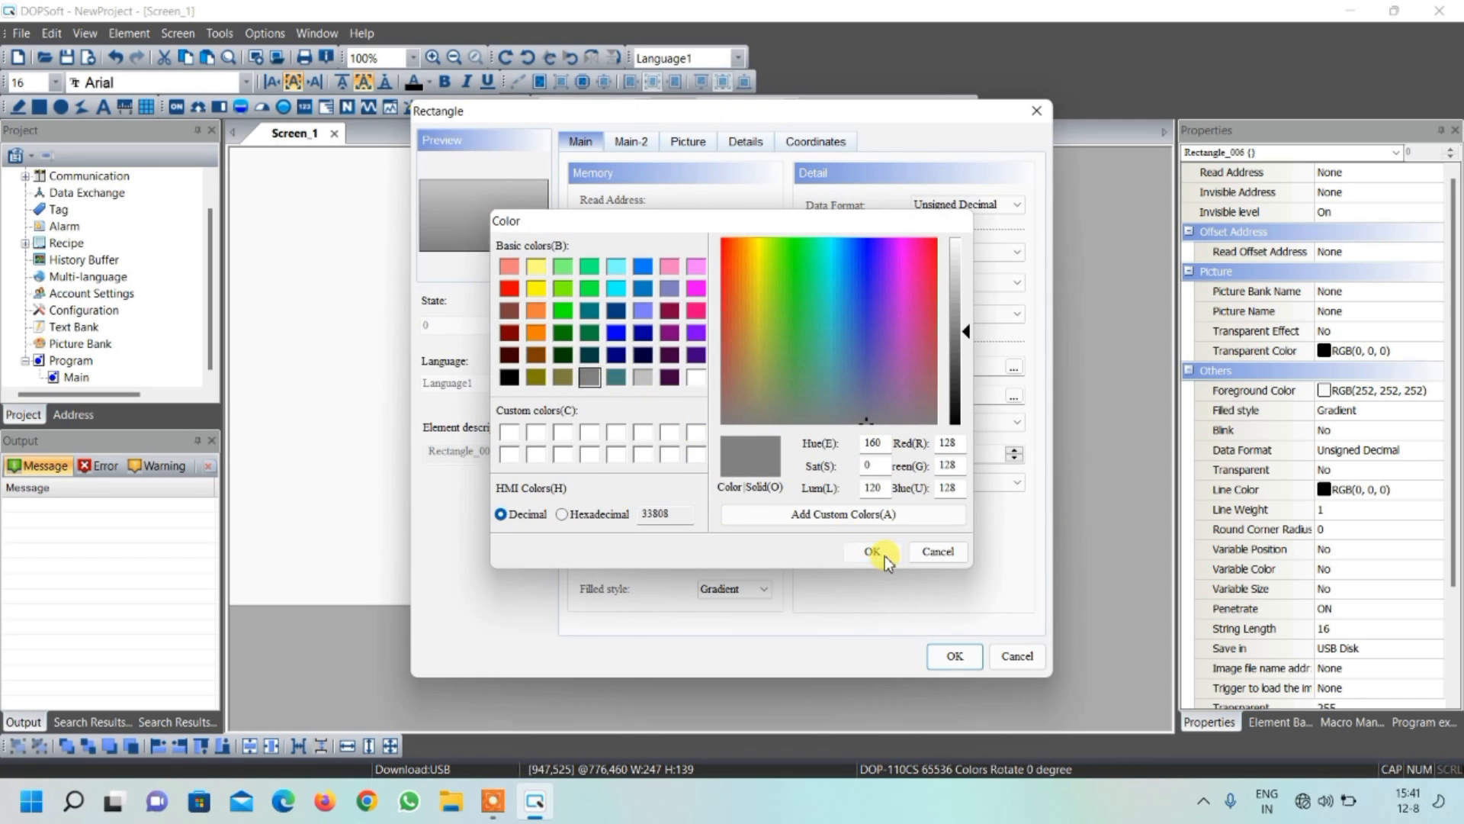
{"action": "left_click", "coordinate": [872, 551]}
{"action": "left_click", "coordinate": [751, 592]}
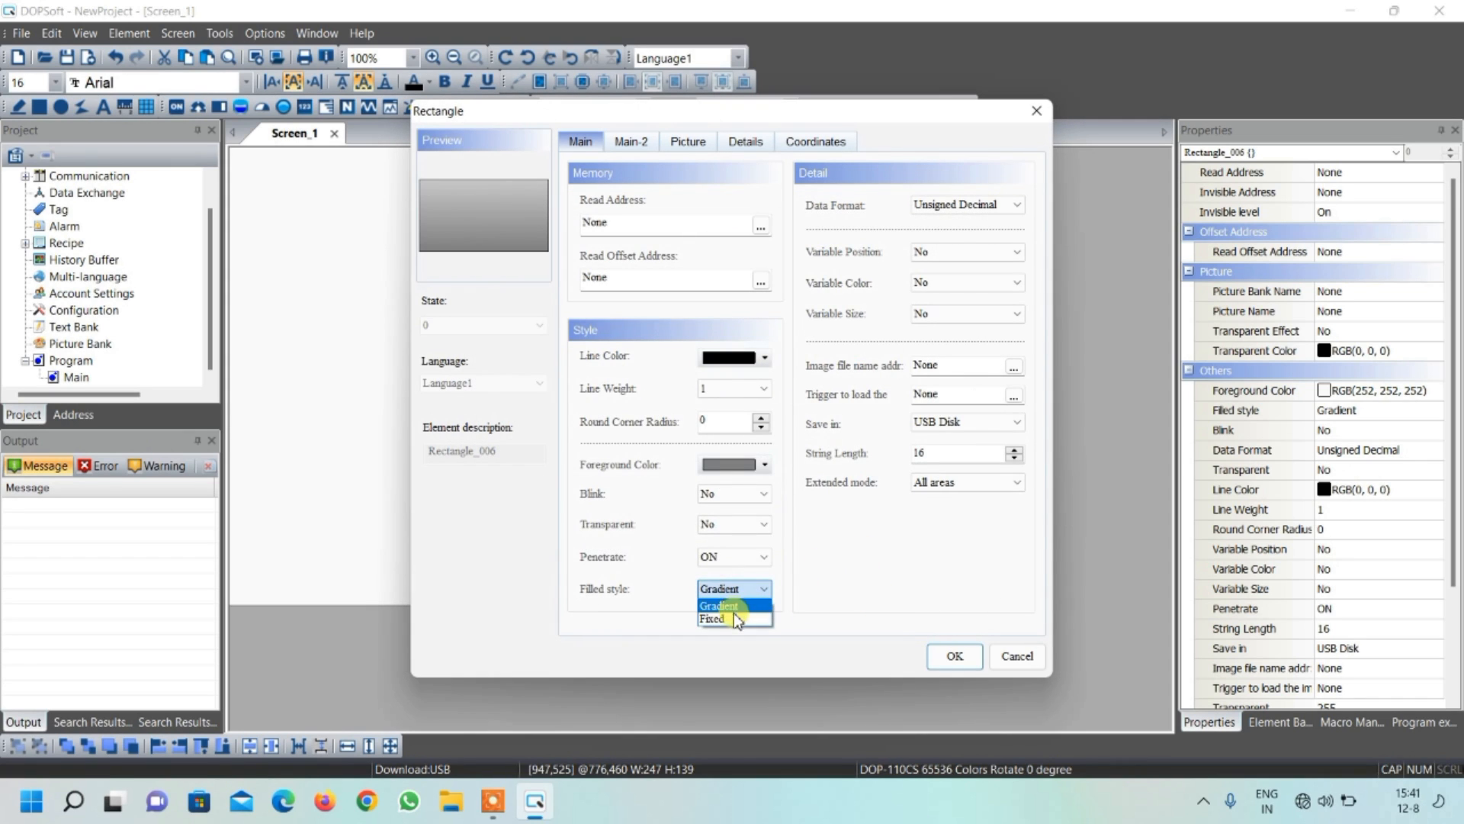
{"action": "left_click", "coordinate": [735, 609]}
{"action": "left_click", "coordinate": [946, 657]}
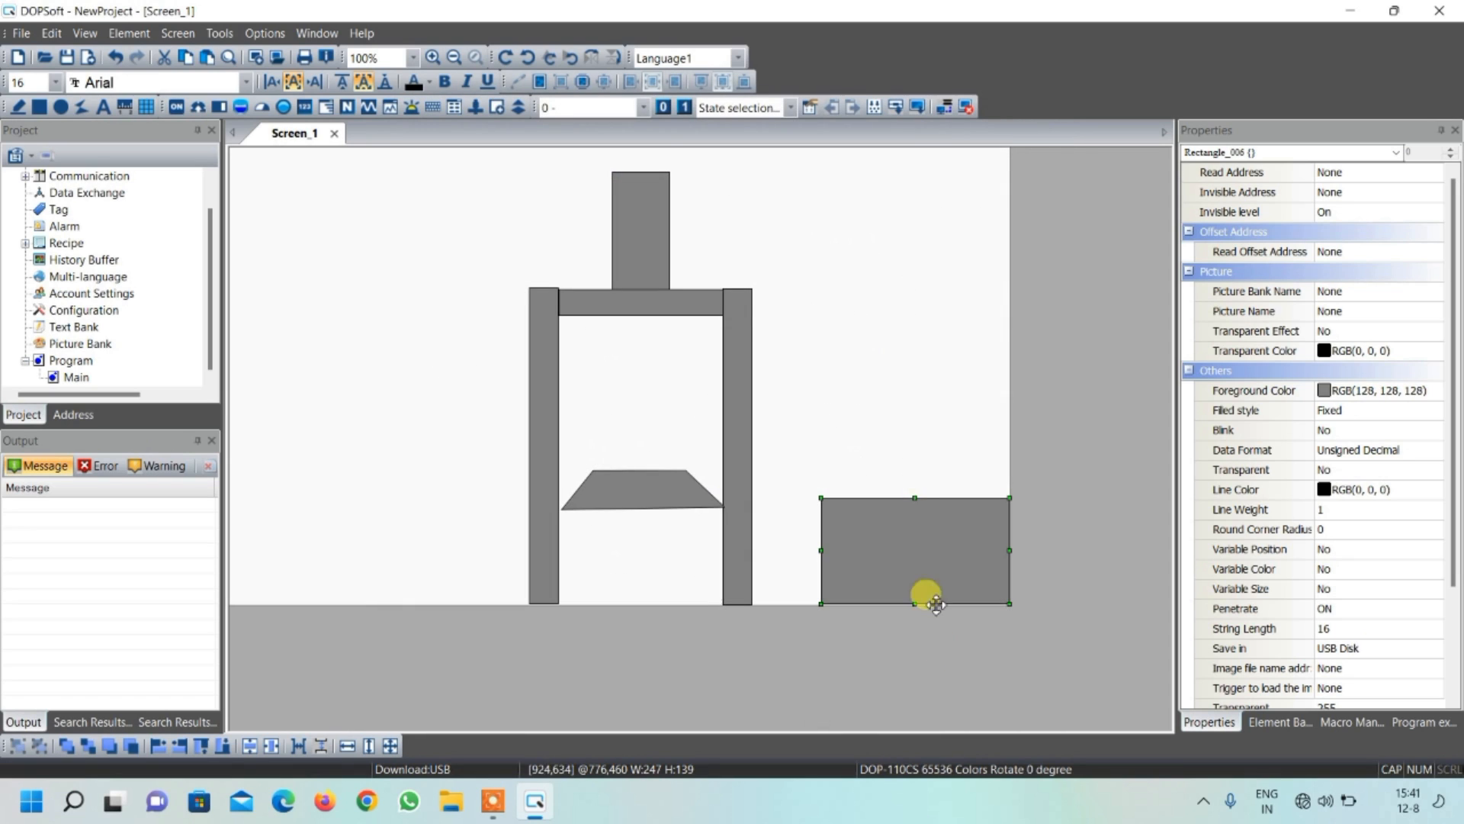
{"action": "left_click", "coordinate": [860, 433]}
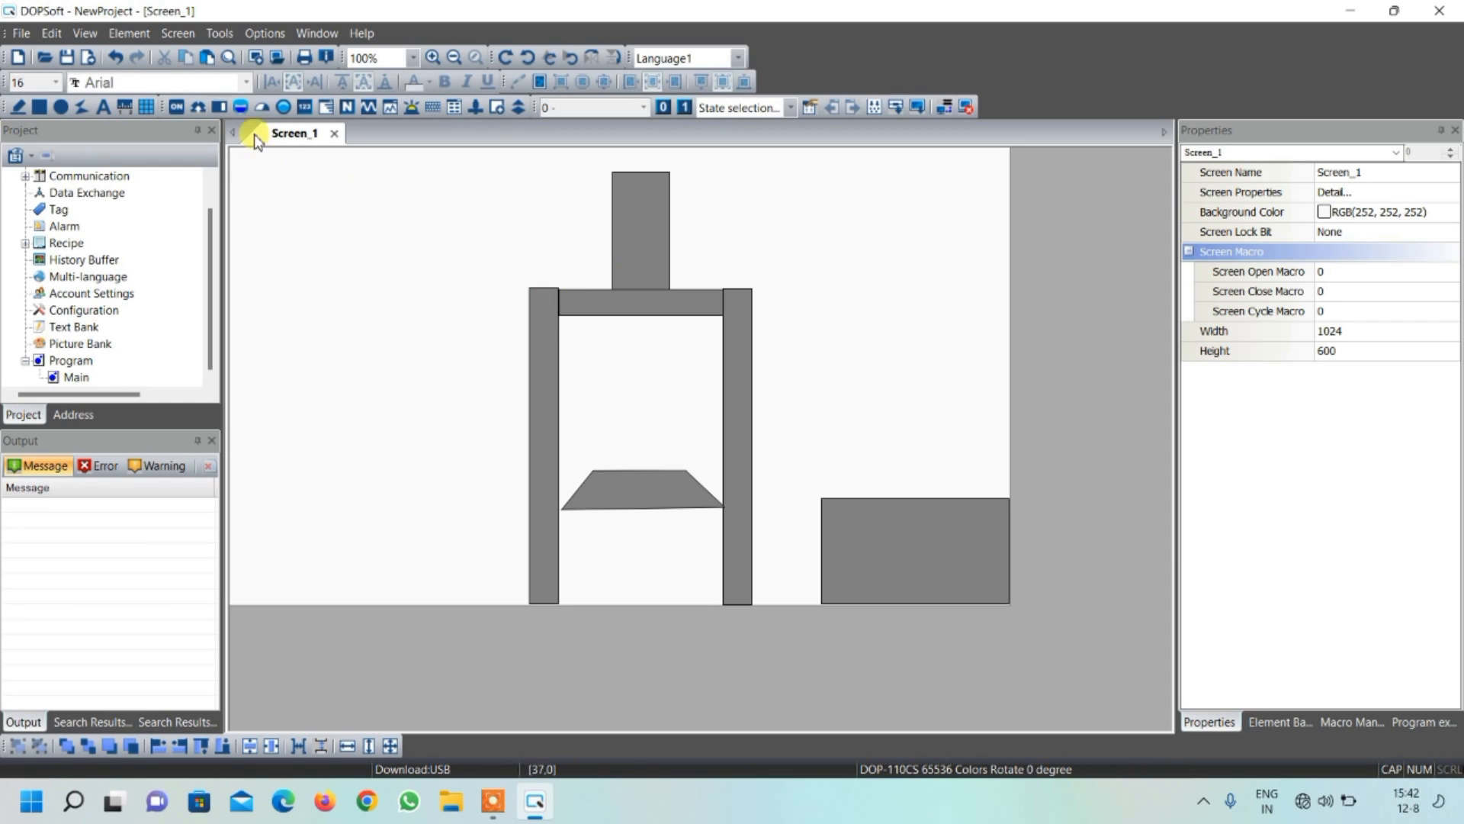
Insert a Normal bar graph about 199 wide and 90 high between the two legs, above the trapezoid
{"action": "left_click", "coordinate": [224, 106]}
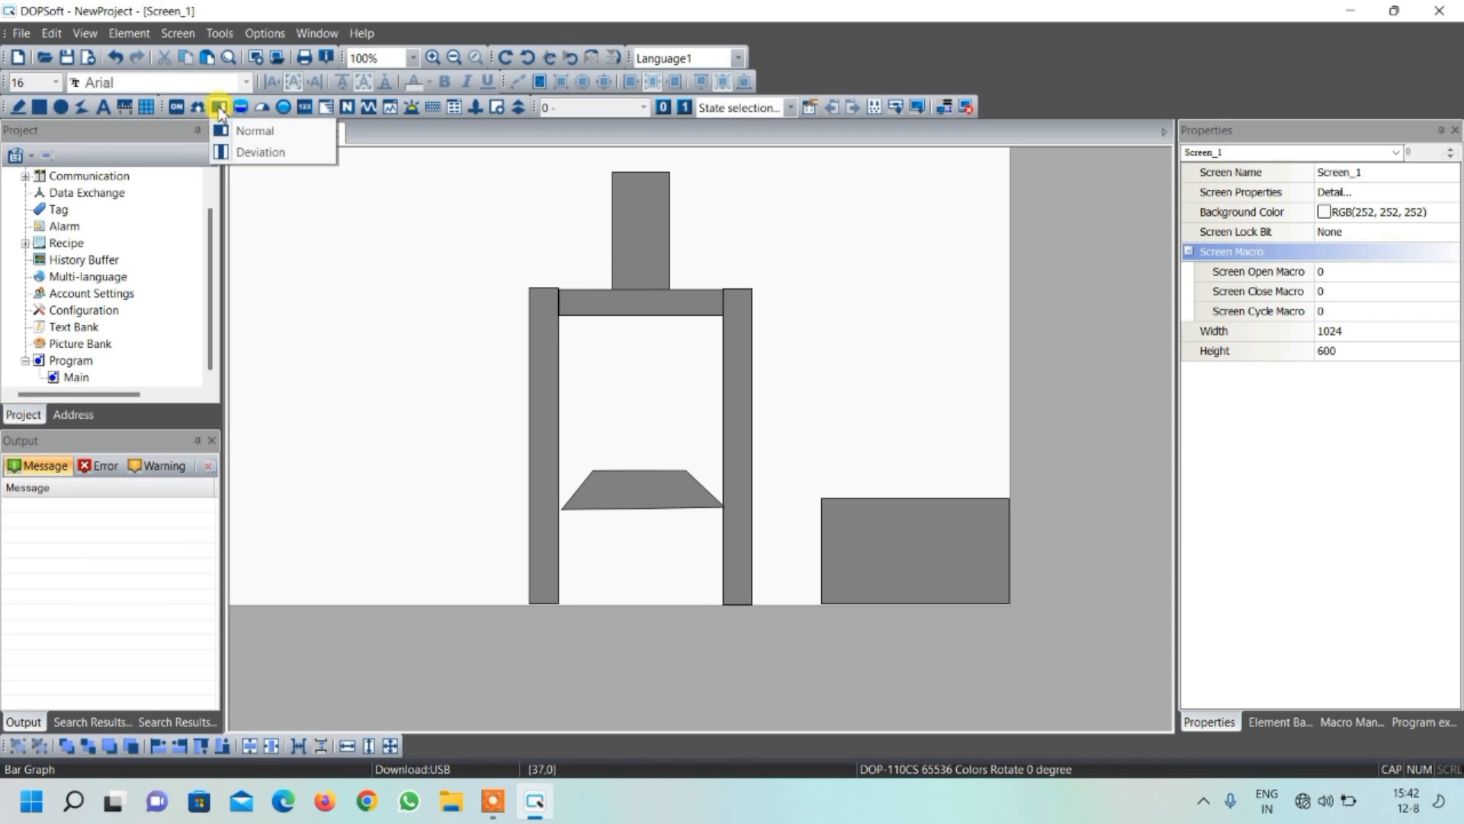
{"action": "left_click", "coordinate": [218, 107]}
{"action": "left_click", "coordinate": [218, 107]}
{"action": "left_click", "coordinate": [260, 132]}
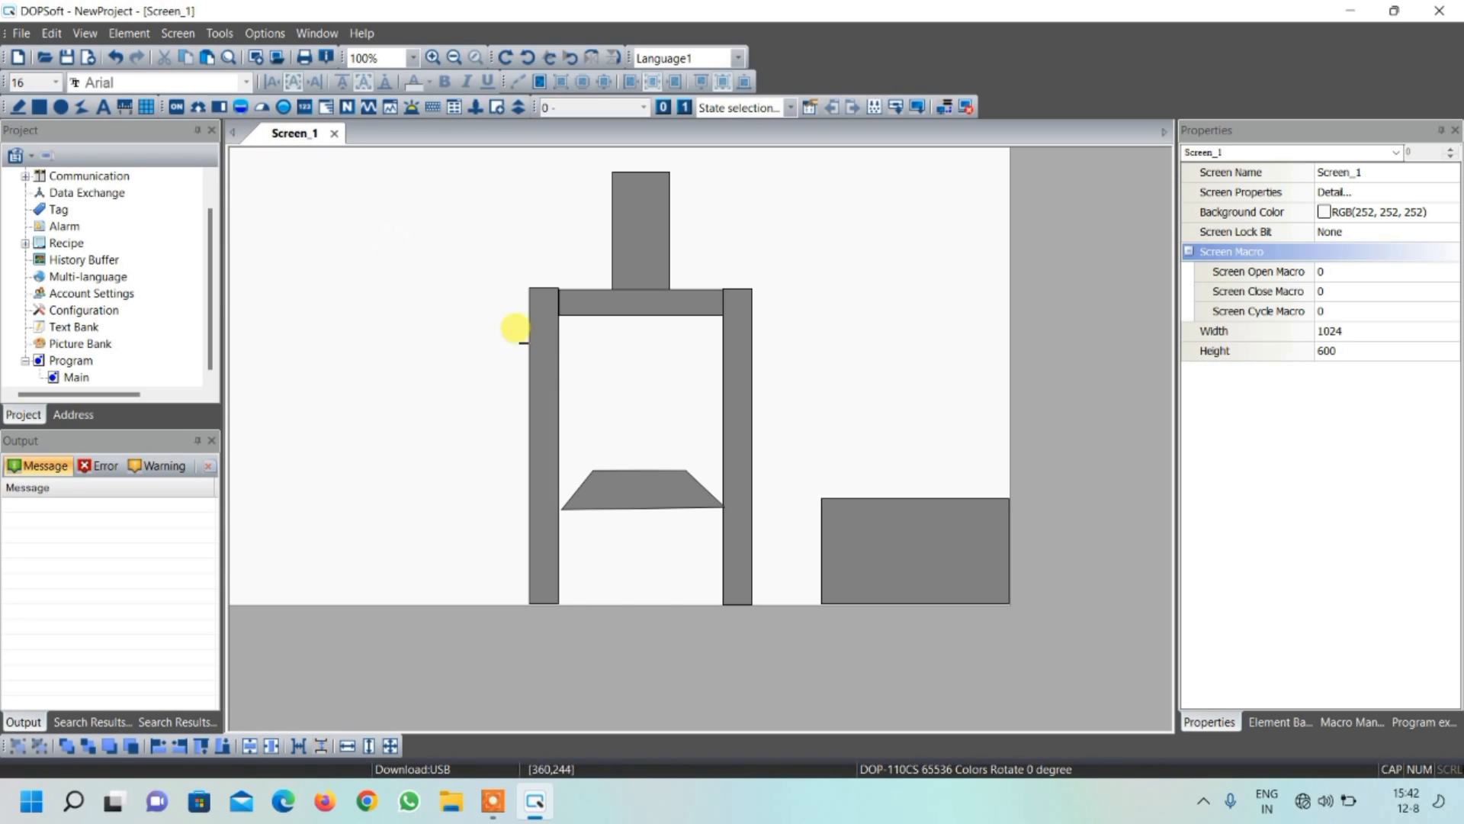
{"action": "mouse_move", "coordinate": [565, 361]}
{"action": "left_mouse_down"}
{"action": "mouse_move", "coordinate": [598, 409]}
{"action": "mouse_move", "coordinate": [716, 430]}
{"action": "left_mouse_up"}
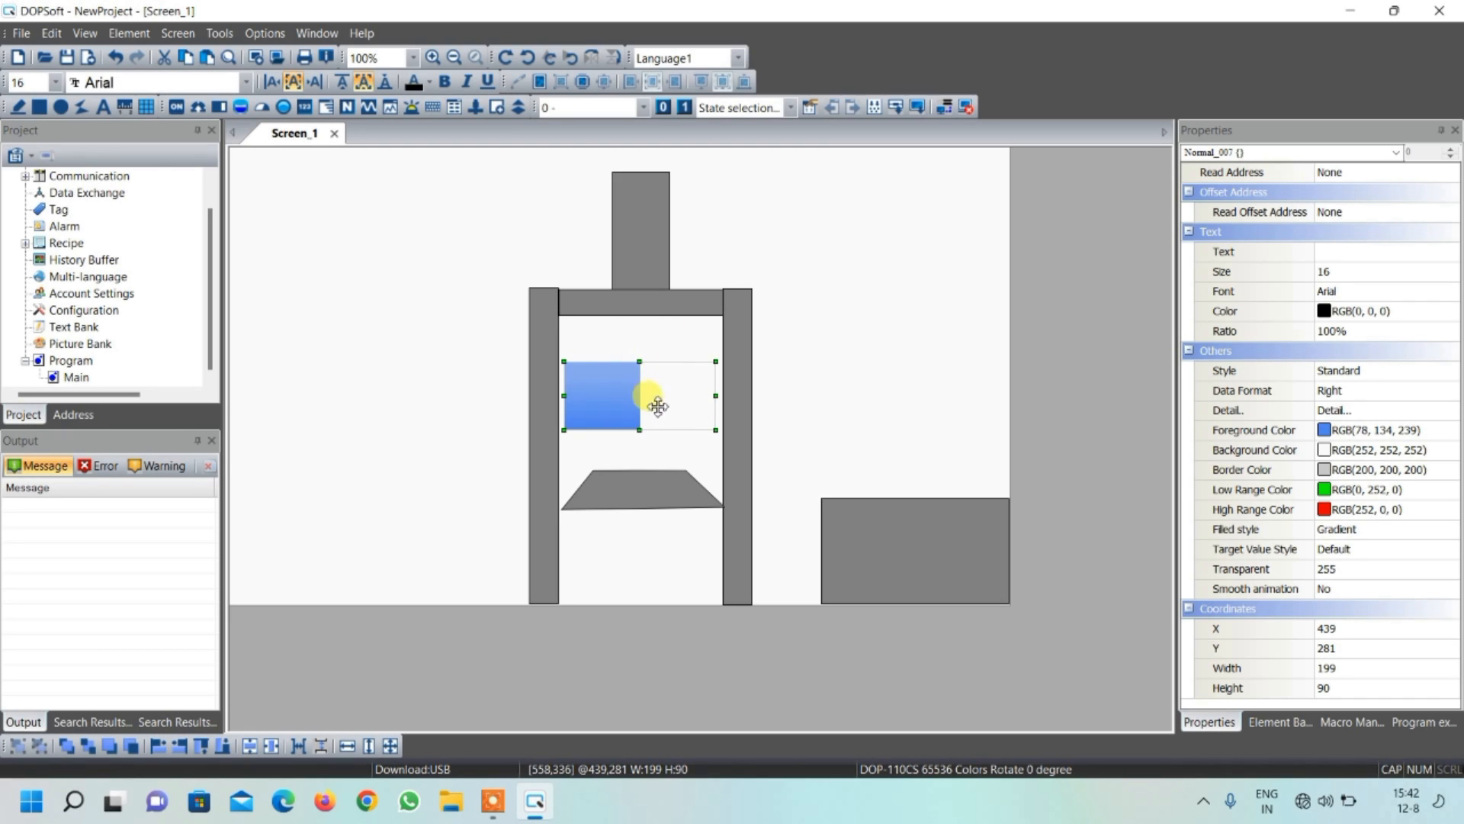
Rotate the bar graph a quarter turn so it stands vertically between the crossbar and the trapezoid
{"action": "right_click", "coordinate": [638, 396]}
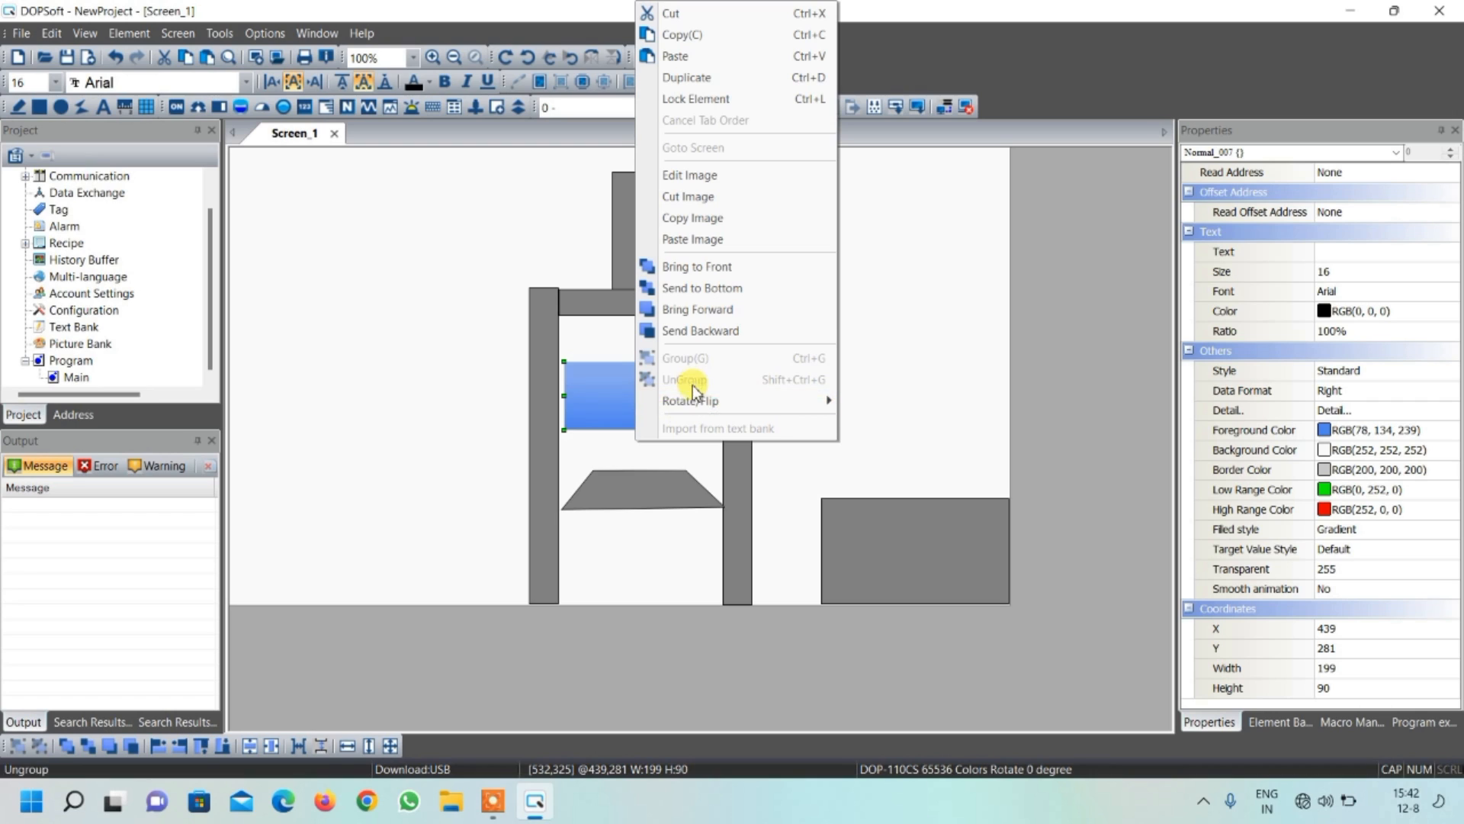
{"action": "mouse_move", "coordinate": [747, 403]}
{"action": "left_click", "coordinate": [873, 407]}
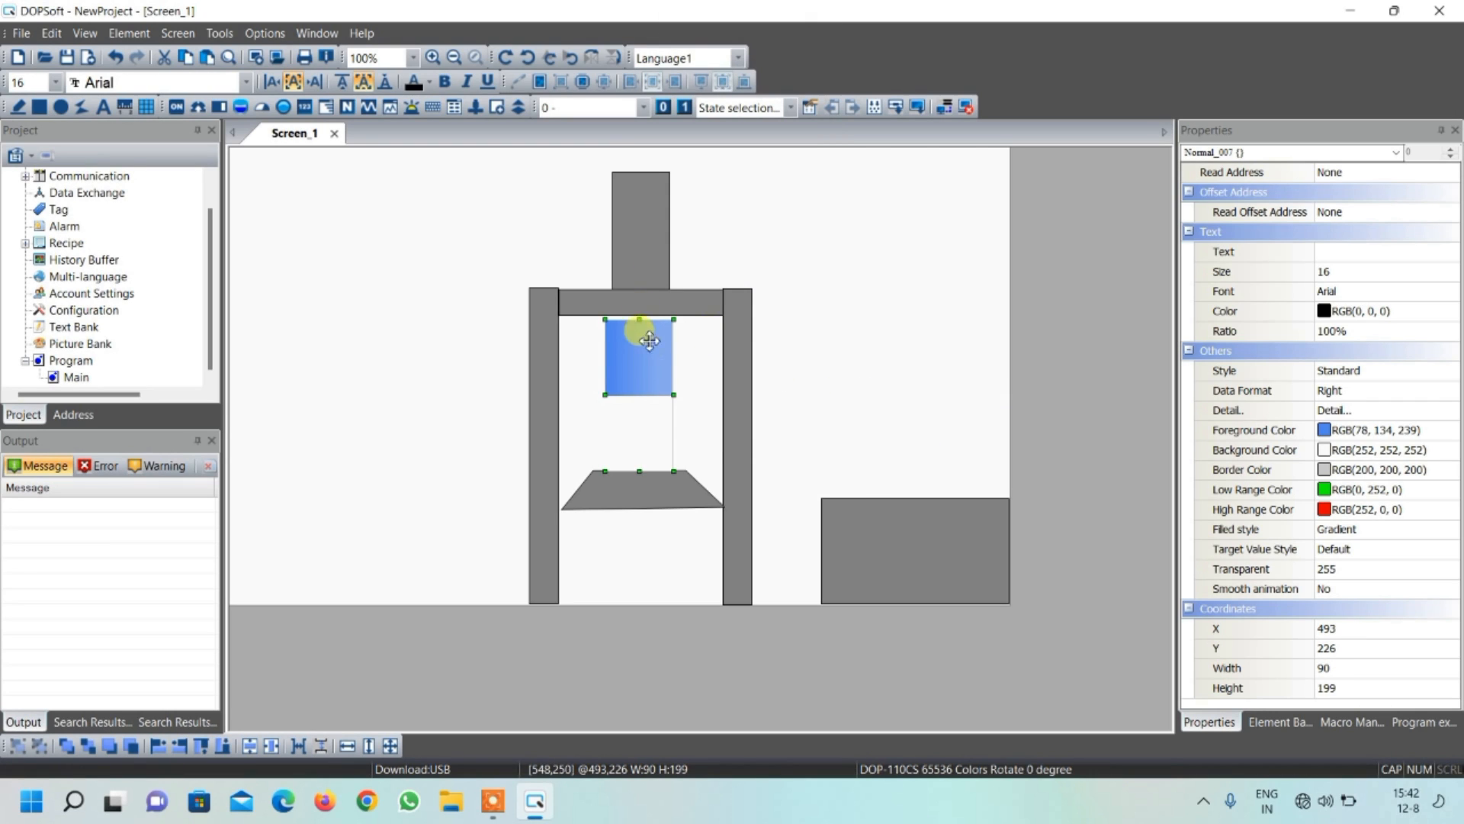
Narrow the vertical bar graph to 61 wide and place it at X 511, Y 221, centred directly beneath the crossbar
{"action": "left_click_drag", "start_coordinate": [671, 396], "coordinate": [661, 399]}
{"action": "left_click_drag", "start_coordinate": [631, 377], "coordinate": [682, 385]}
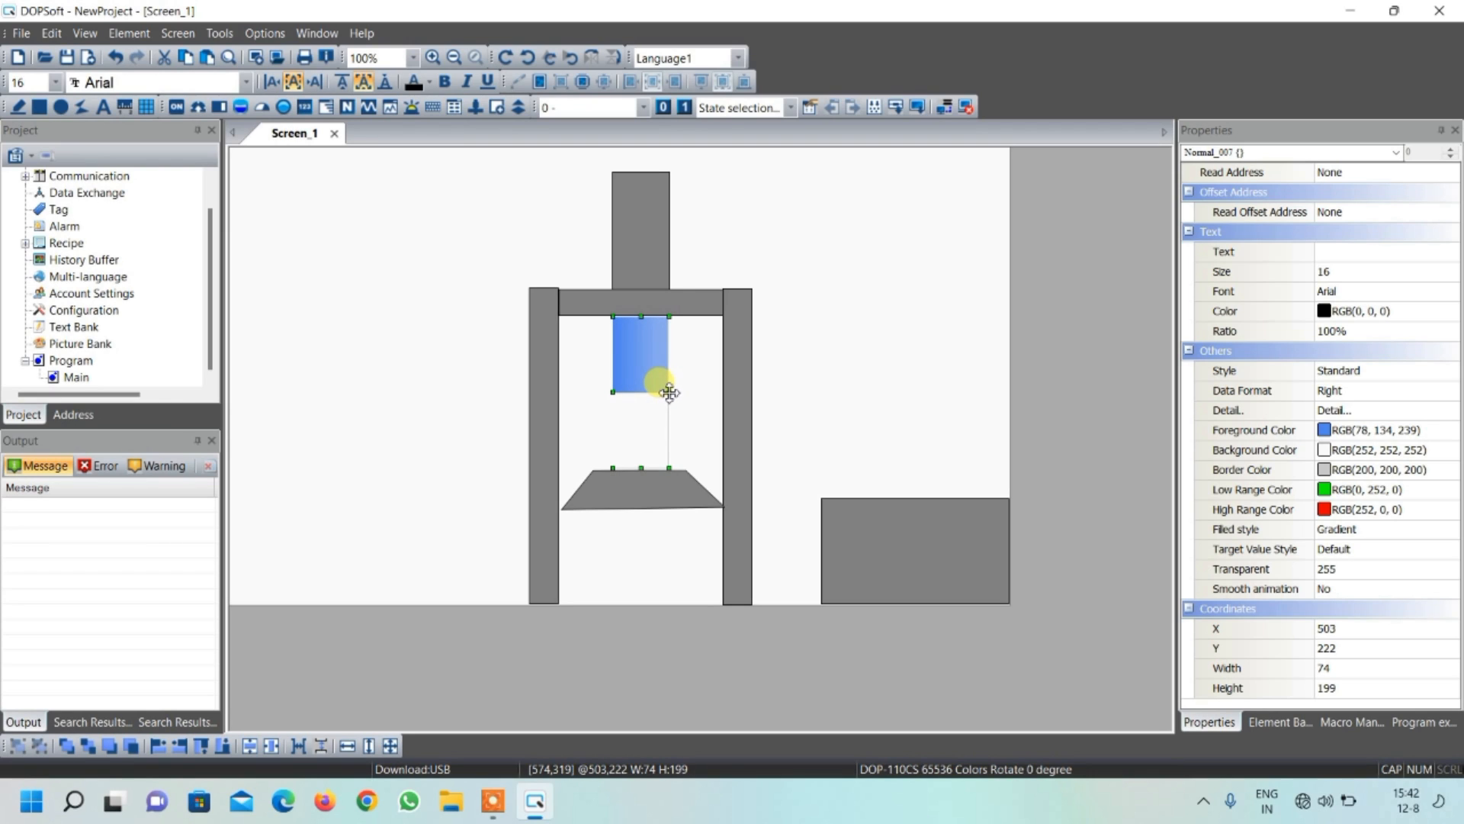
{"action": "left_click_drag", "start_coordinate": [669, 391], "coordinate": [654, 378]}
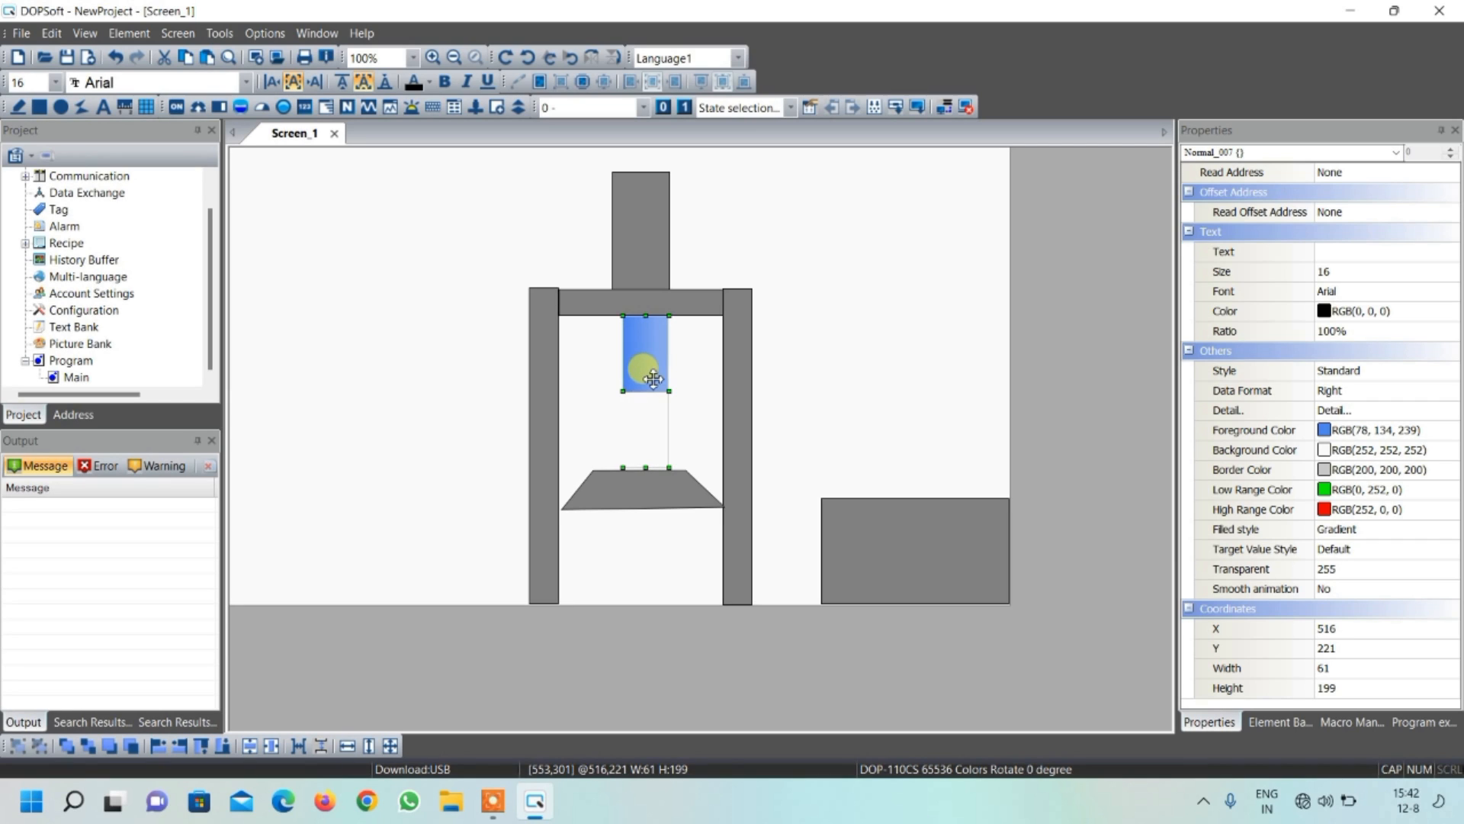
{"action": "key", "text": "Left"}
{"action": "key", "text": "Left"}
{"action": "key", "text": "Left"}
{"action": "key", "text": "Left"}
{"action": "key", "text": "Left"}
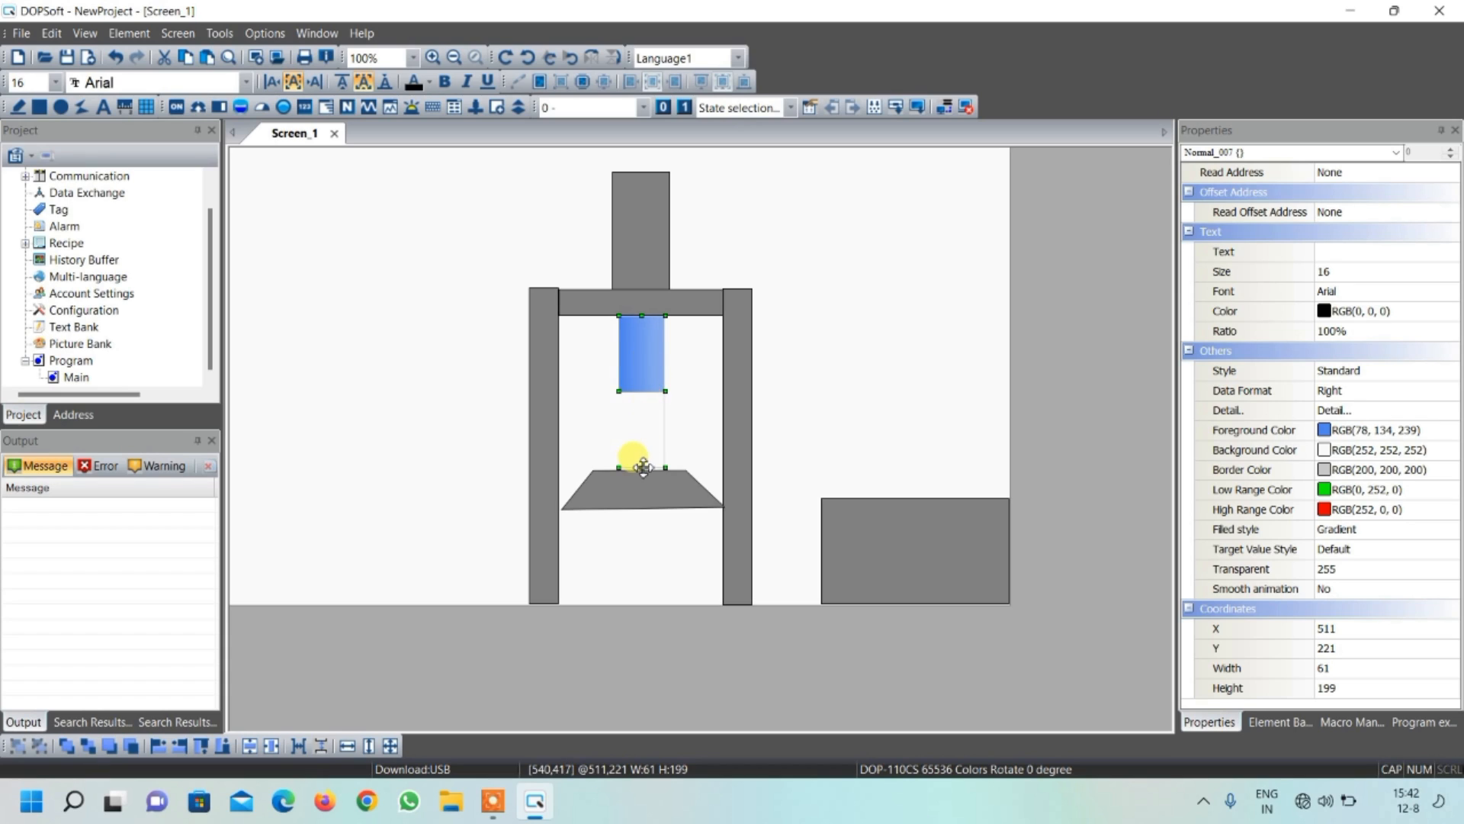
Stretch the bar graph's lower edge down into the trapezoid, making it 229 high
{"action": "left_click_drag", "start_coordinate": [642, 473], "coordinate": [643, 476]}
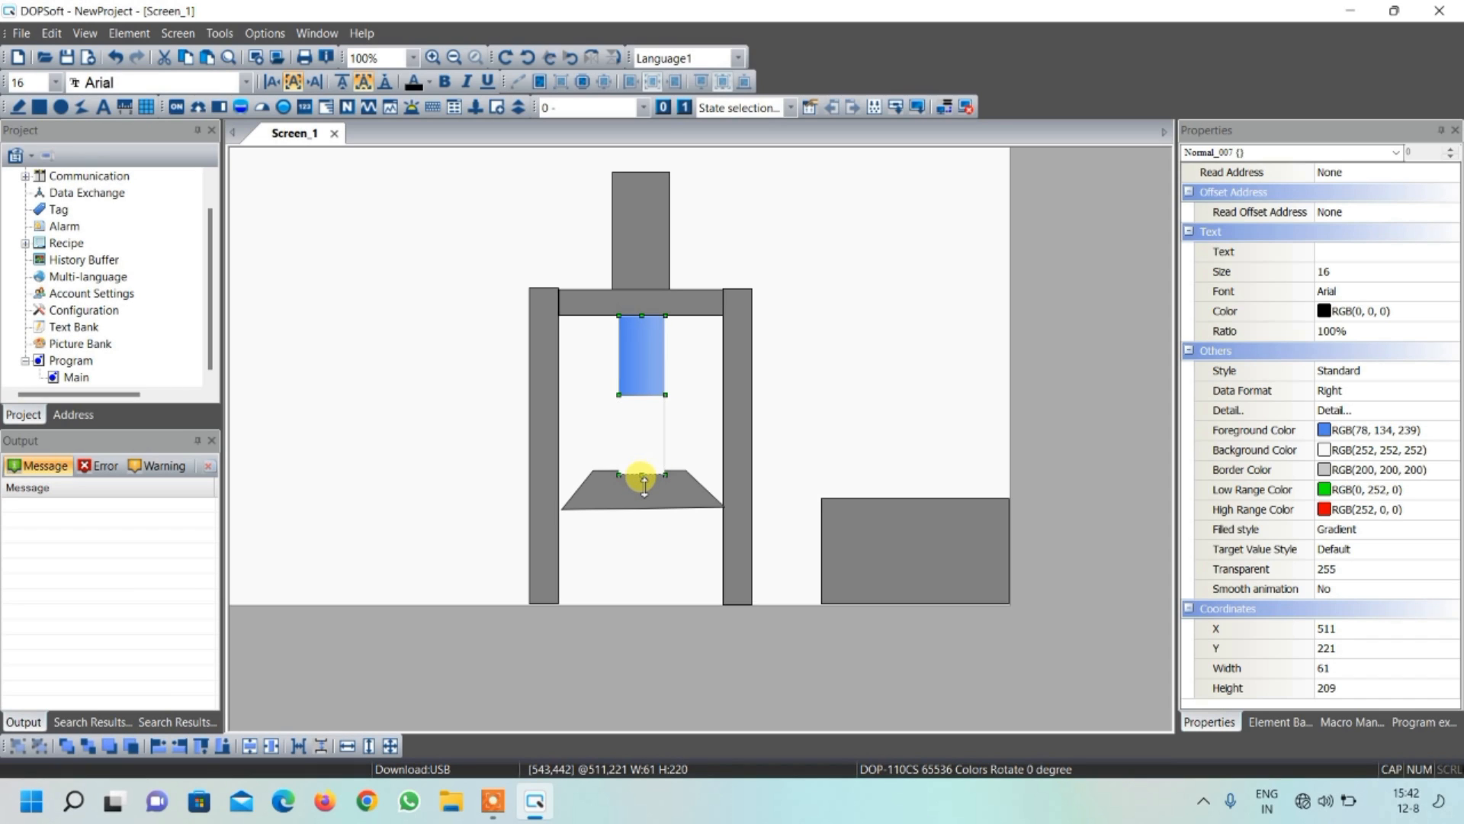
{"action": "left_click_drag", "start_coordinate": [644, 488], "coordinate": [644, 490]}
{"action": "left_click", "coordinate": [643, 529]}
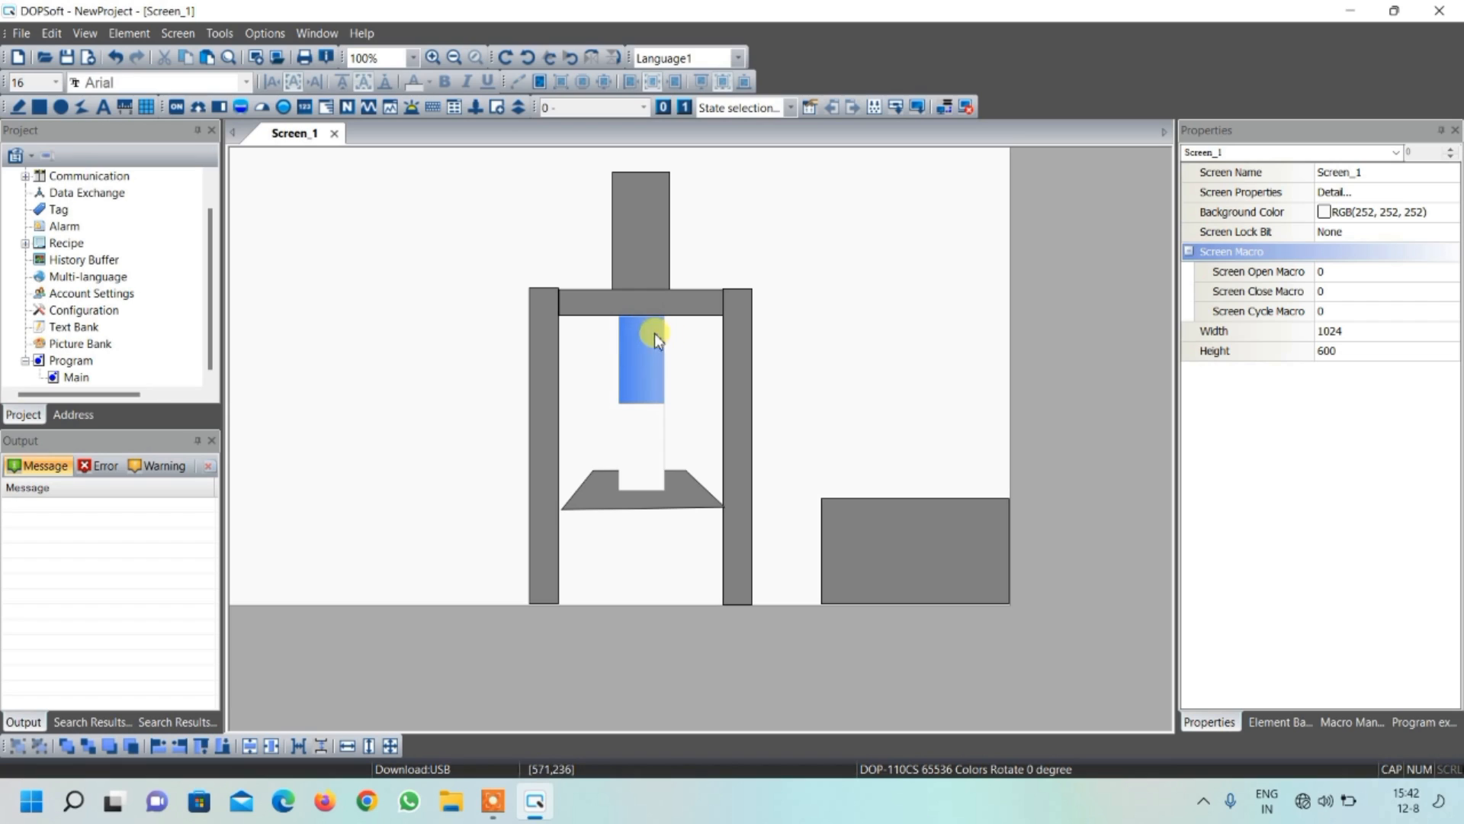
Set the bar graph's read address to Internal Memory word $1
{"action": "double_click", "coordinate": [642, 376]}
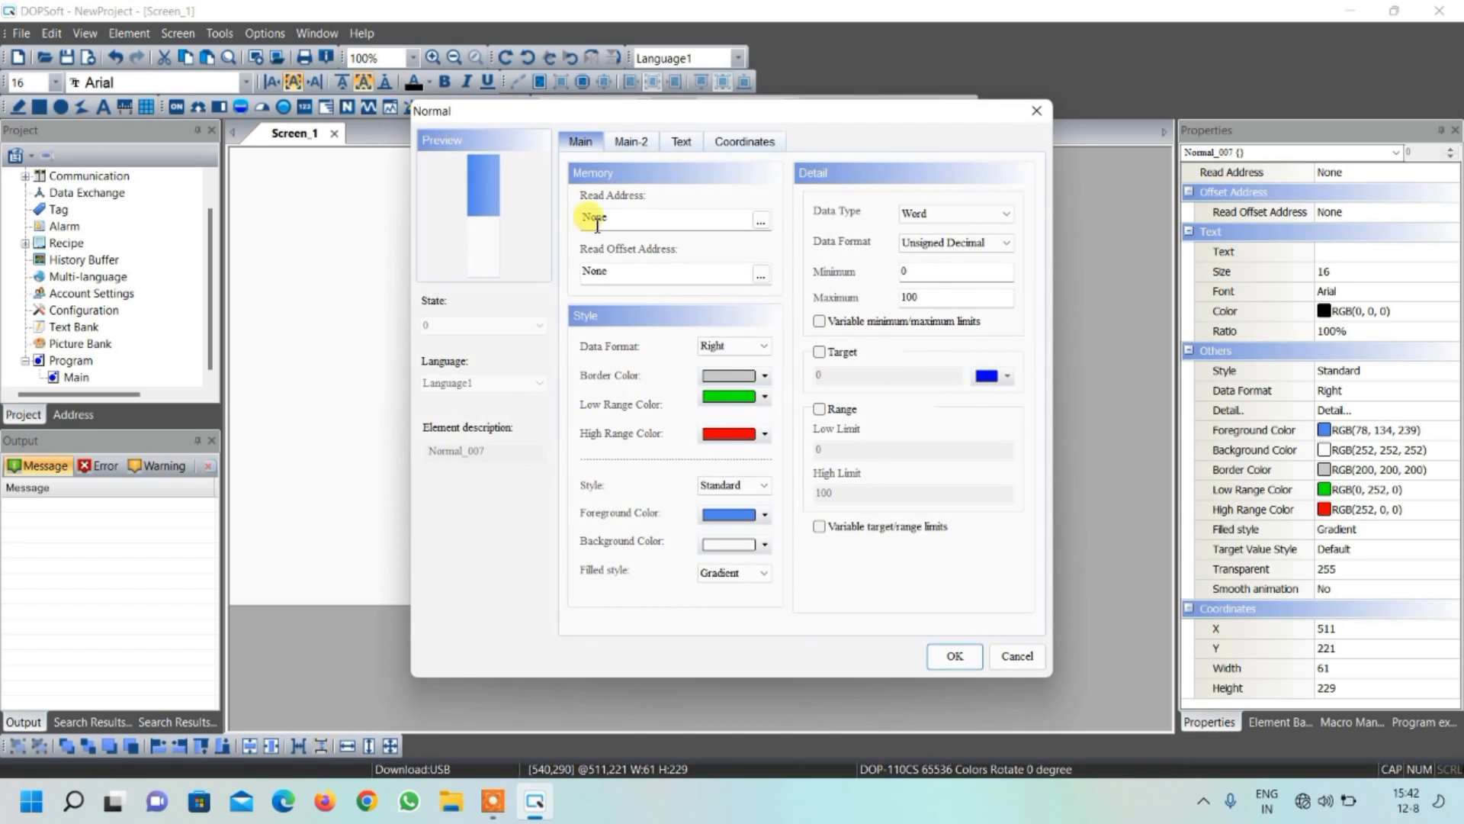
{"action": "left_click", "coordinate": [760, 220]}
{"action": "left_click", "coordinate": [647, 227]}
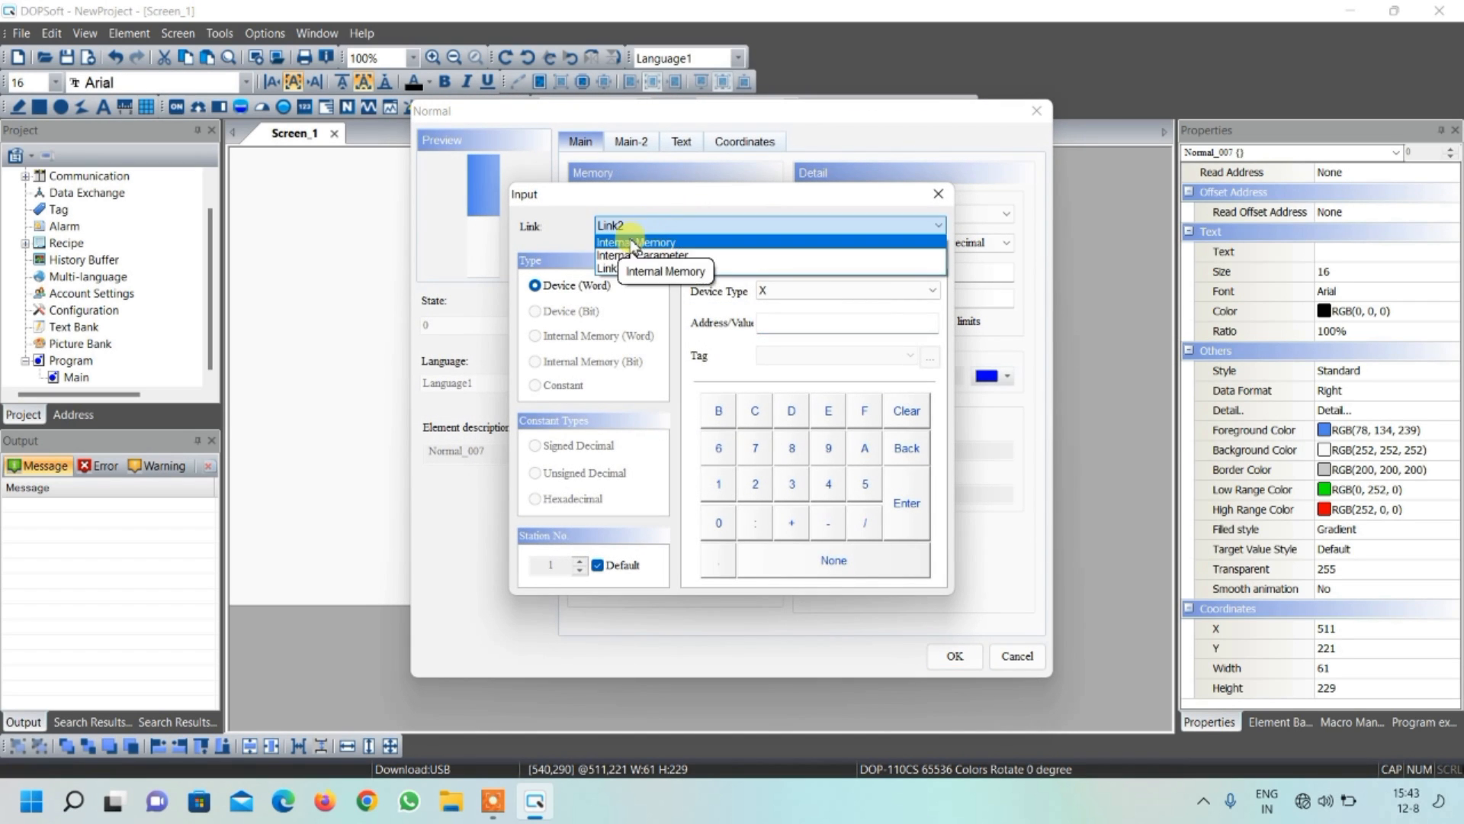
{"action": "left_click", "coordinate": [631, 242]}
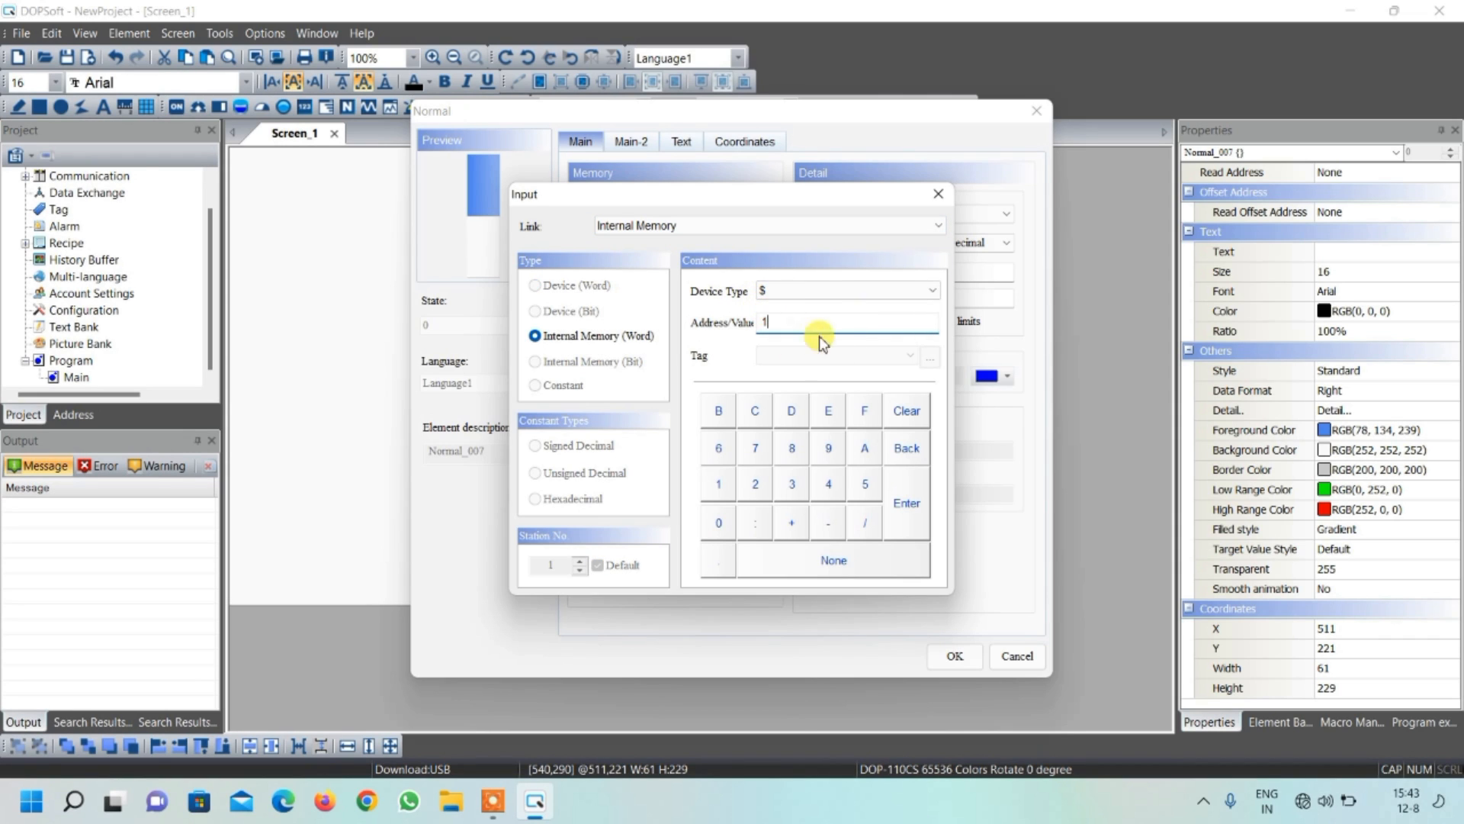
{"action": "left_click", "coordinate": [904, 496]}
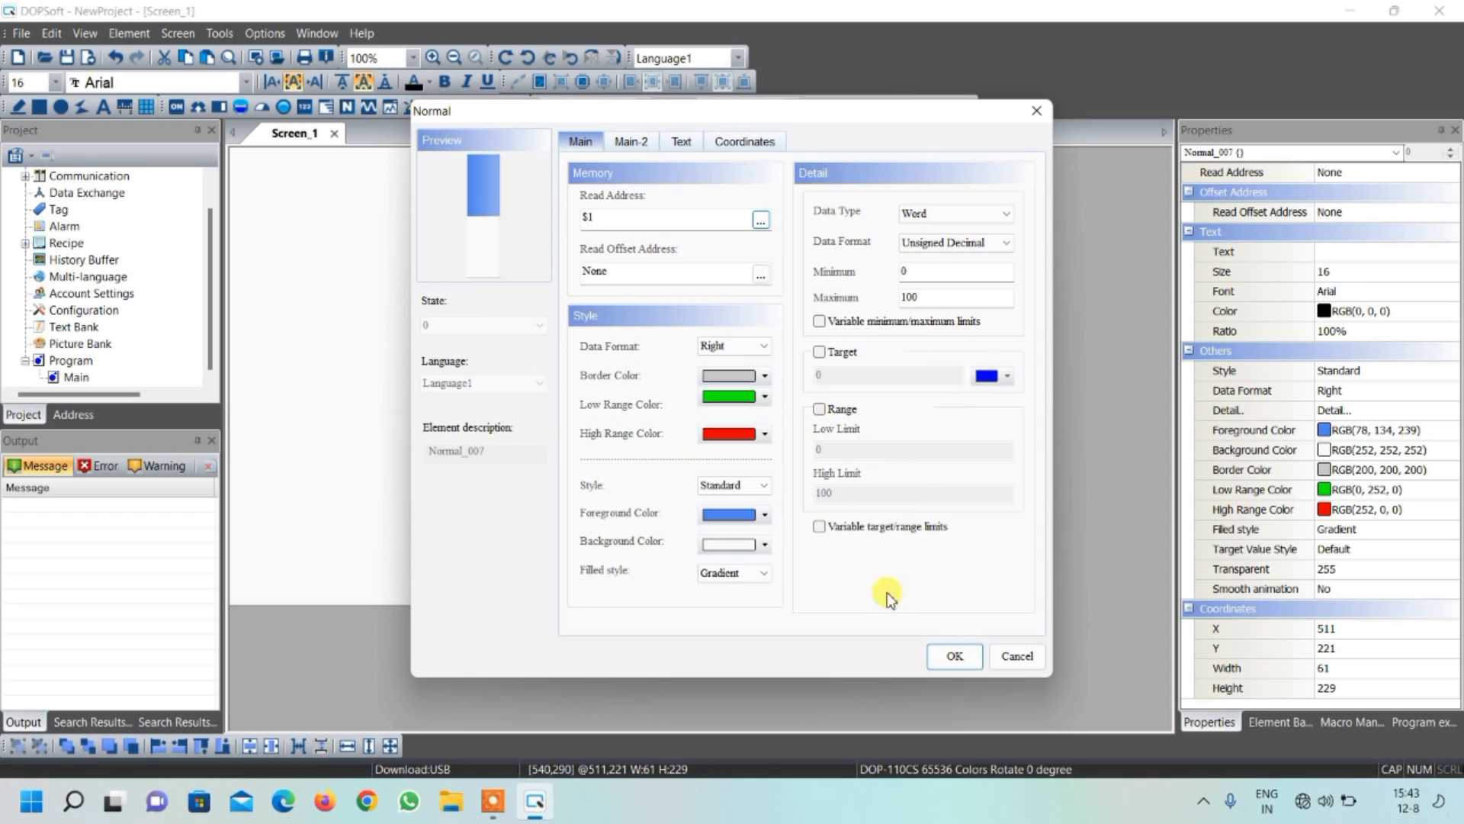
{"action": "left_click", "coordinate": [952, 657]}
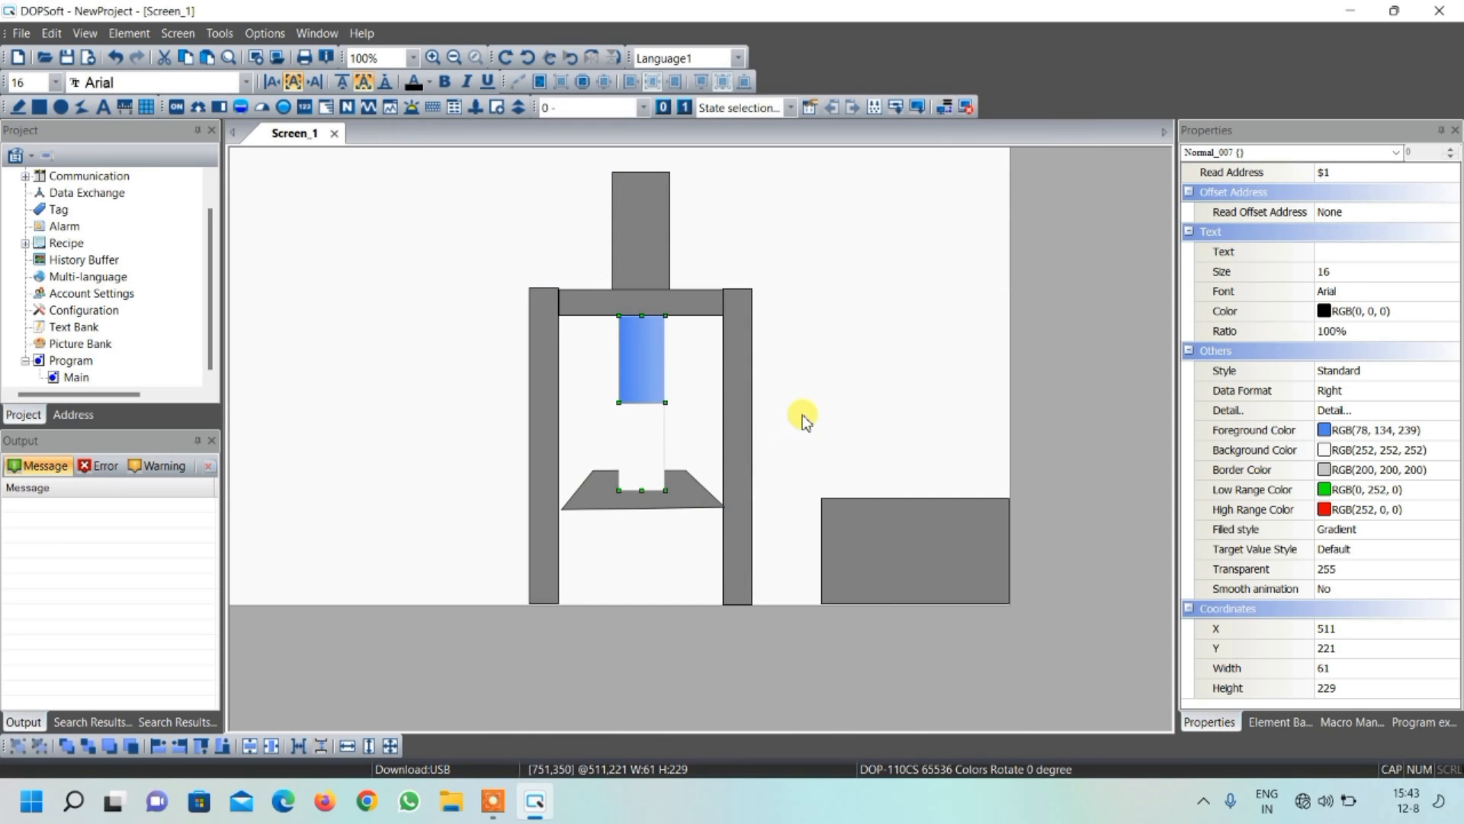
{"action": "left_click", "coordinate": [833, 433]}
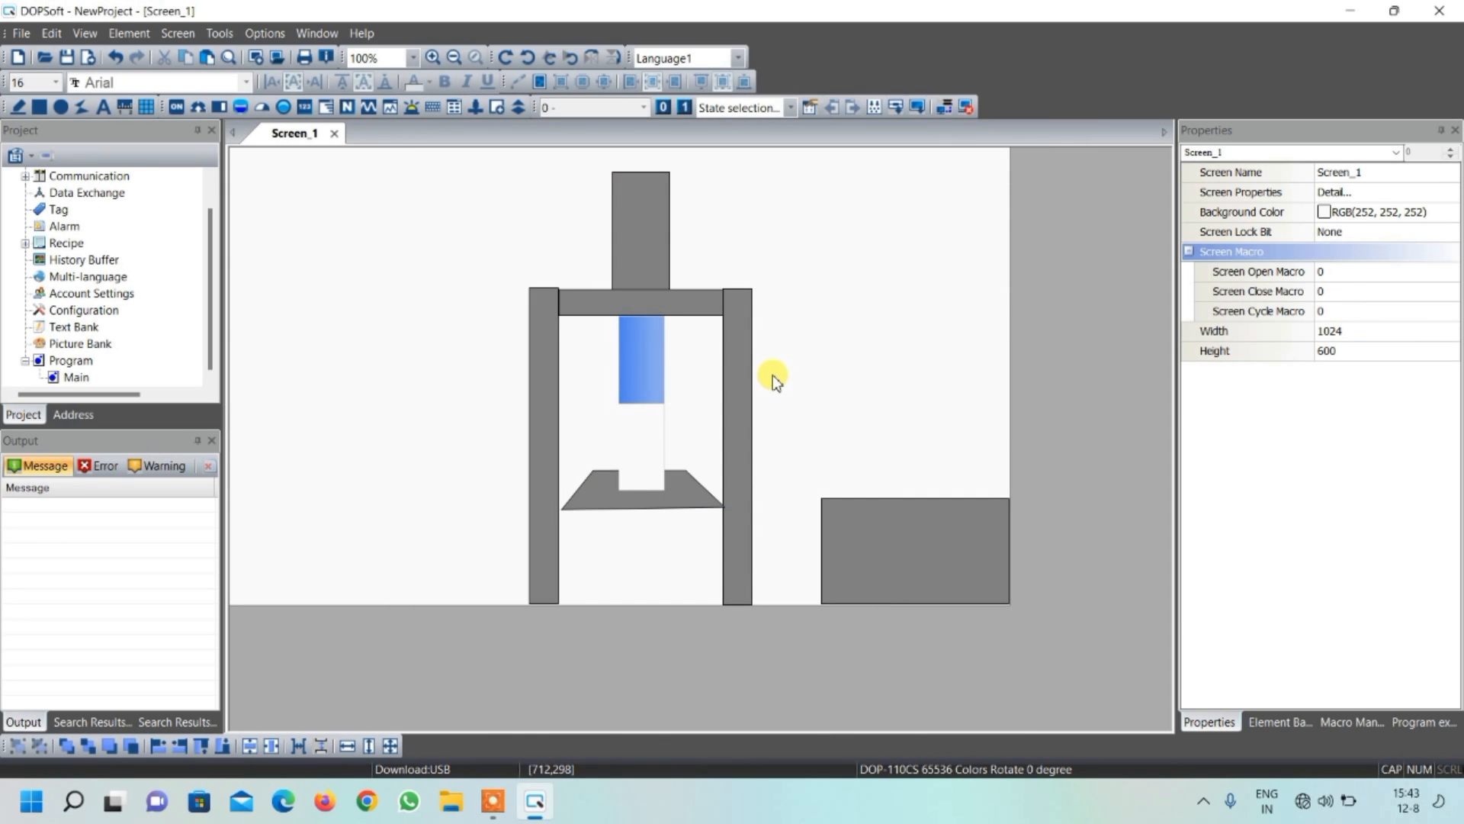
Extend the upper rectangle's top edge slightly upward, close to the canvas's top edge
{"action": "left_click", "coordinate": [638, 180]}
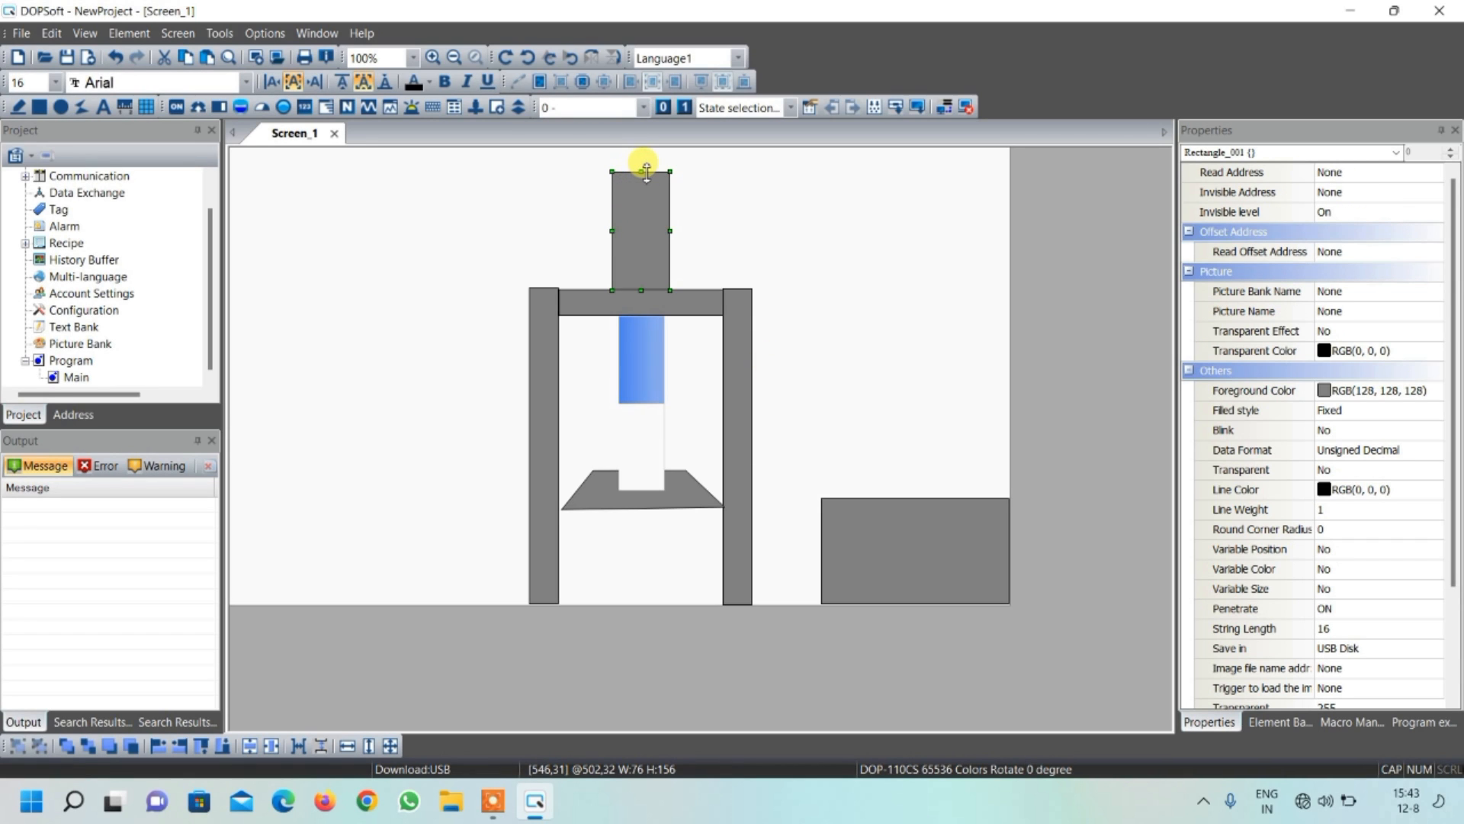
{"action": "left_click_drag", "start_coordinate": [644, 166], "coordinate": [646, 149]}
{"action": "left_click", "coordinate": [744, 234]}
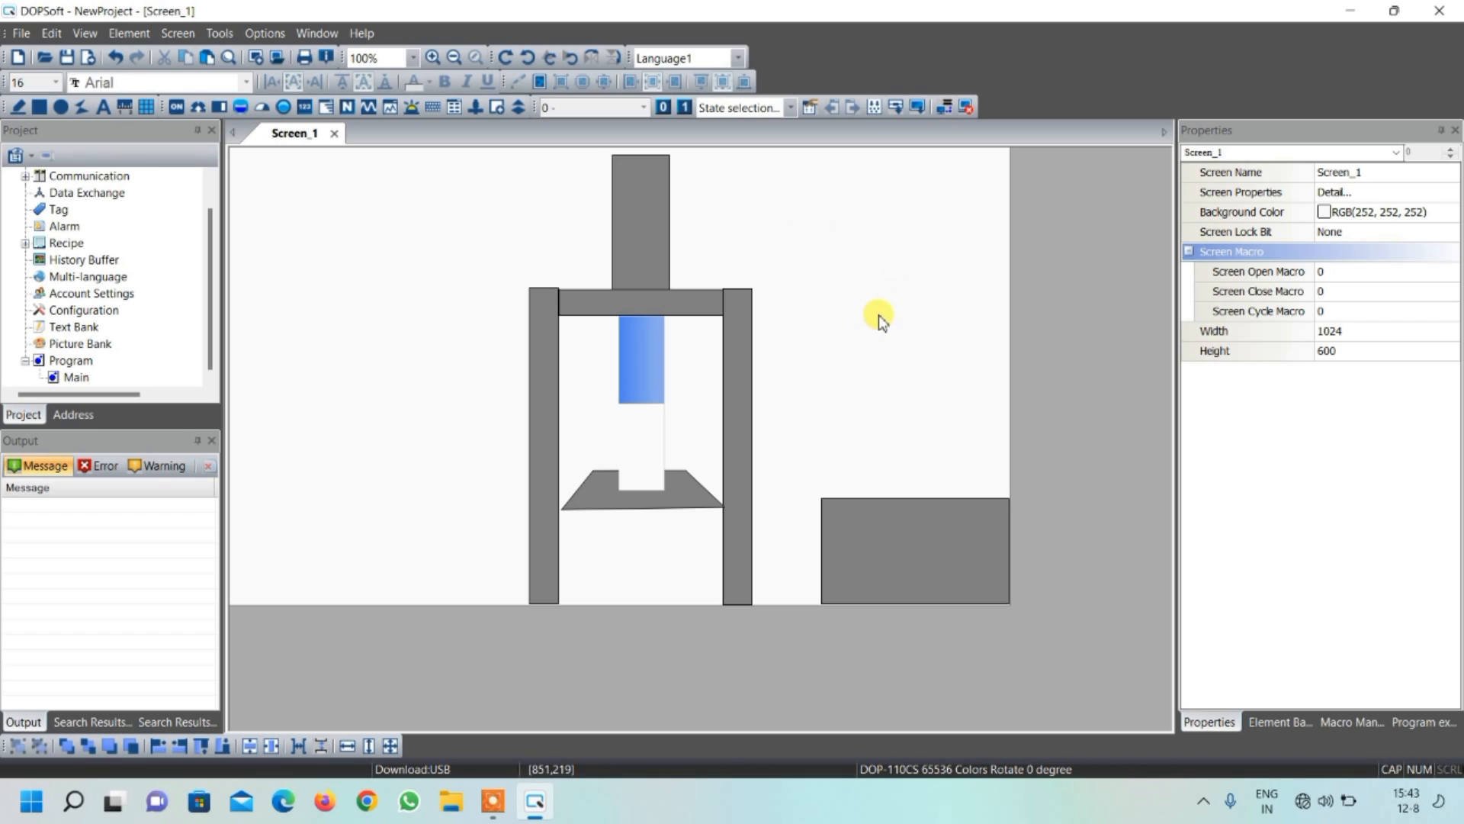
Insert a Multistate Indicator about 126 wide and 113 high on top of the right end of the lower-right gray rectangle
{"action": "left_click", "coordinate": [283, 108]}
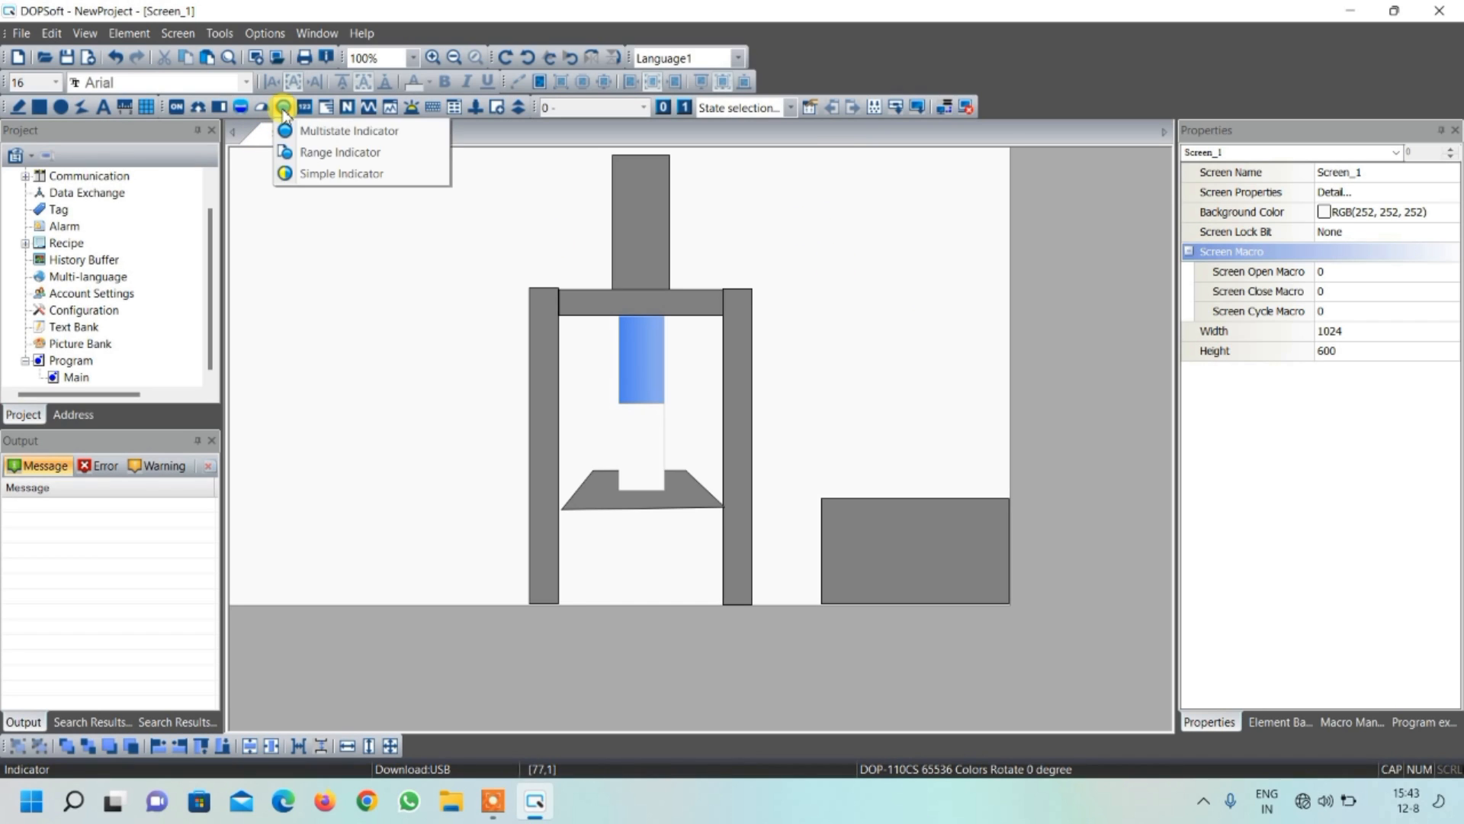
{"action": "left_click", "coordinate": [344, 131]}
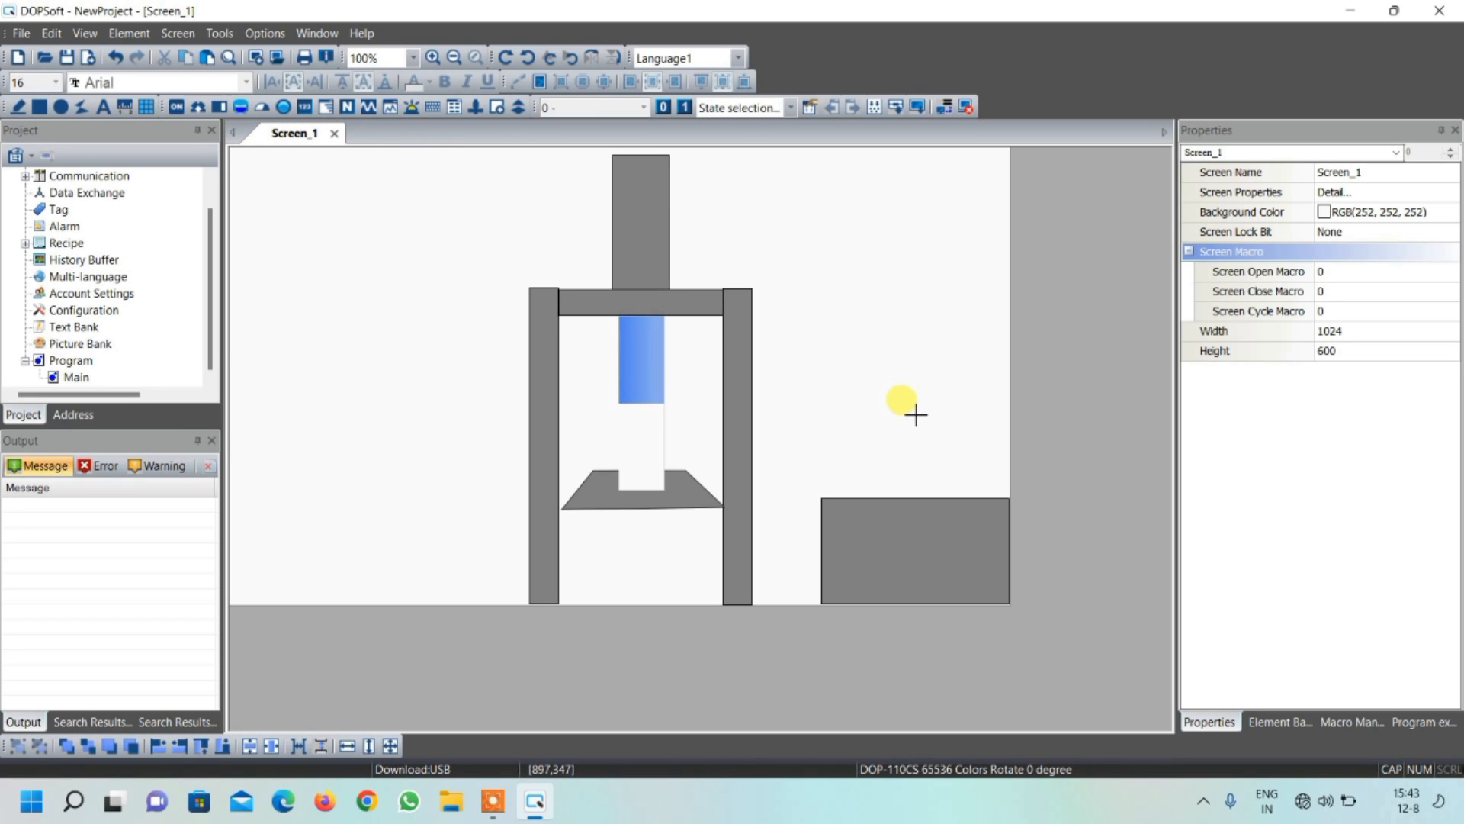
{"action": "left_click_drag", "start_coordinate": [914, 413], "coordinate": [1011, 498]}
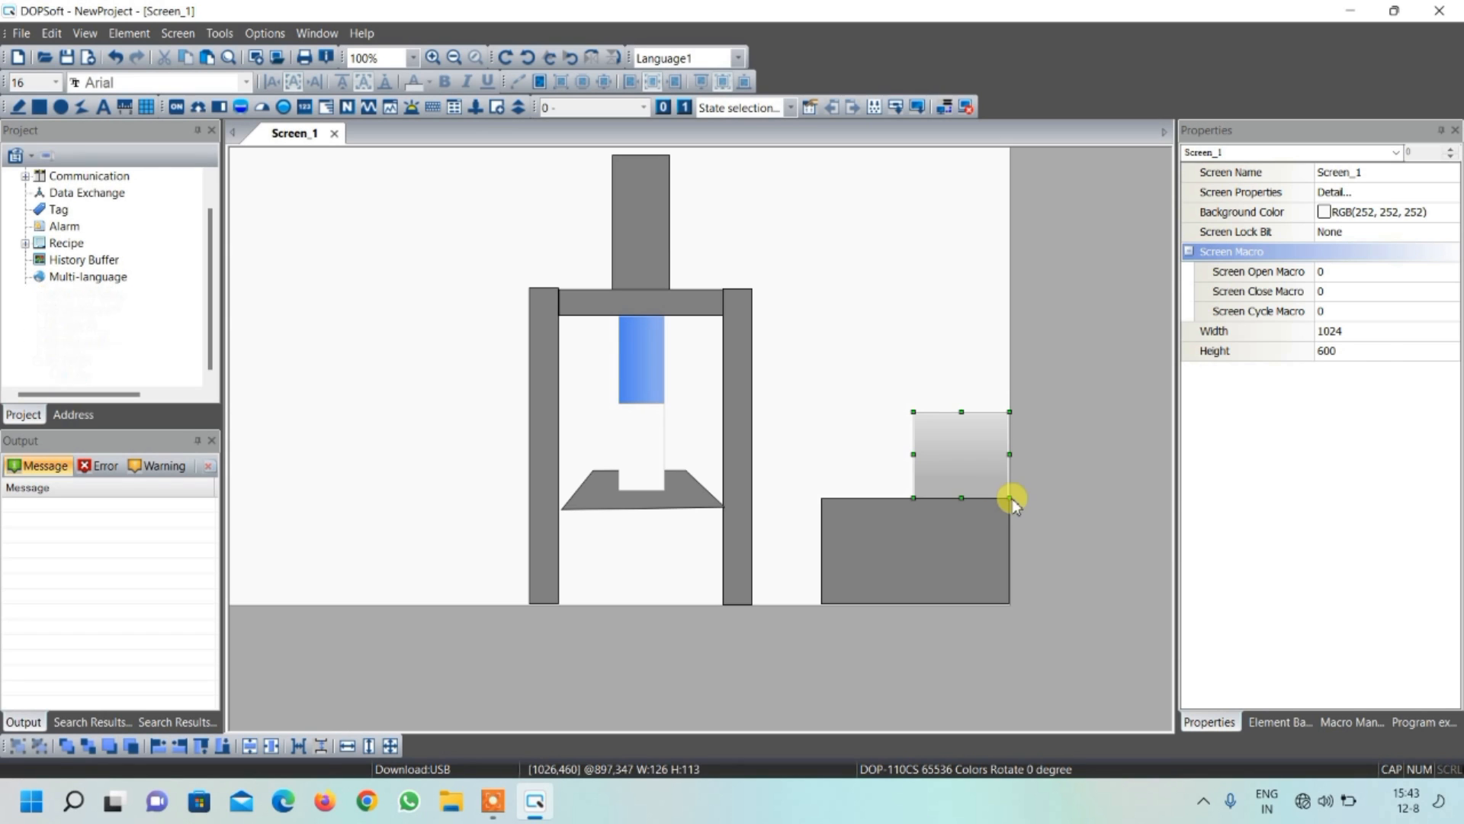
Set the multistate indicator's state 0 foreground color to white RGB(255, 255, 255)
{"action": "double_click", "coordinate": [960, 454]}
{"action": "left_click", "coordinate": [725, 392]}
{"action": "left_click", "coordinate": [695, 376]}
{"action": "left_click", "coordinate": [869, 551]}
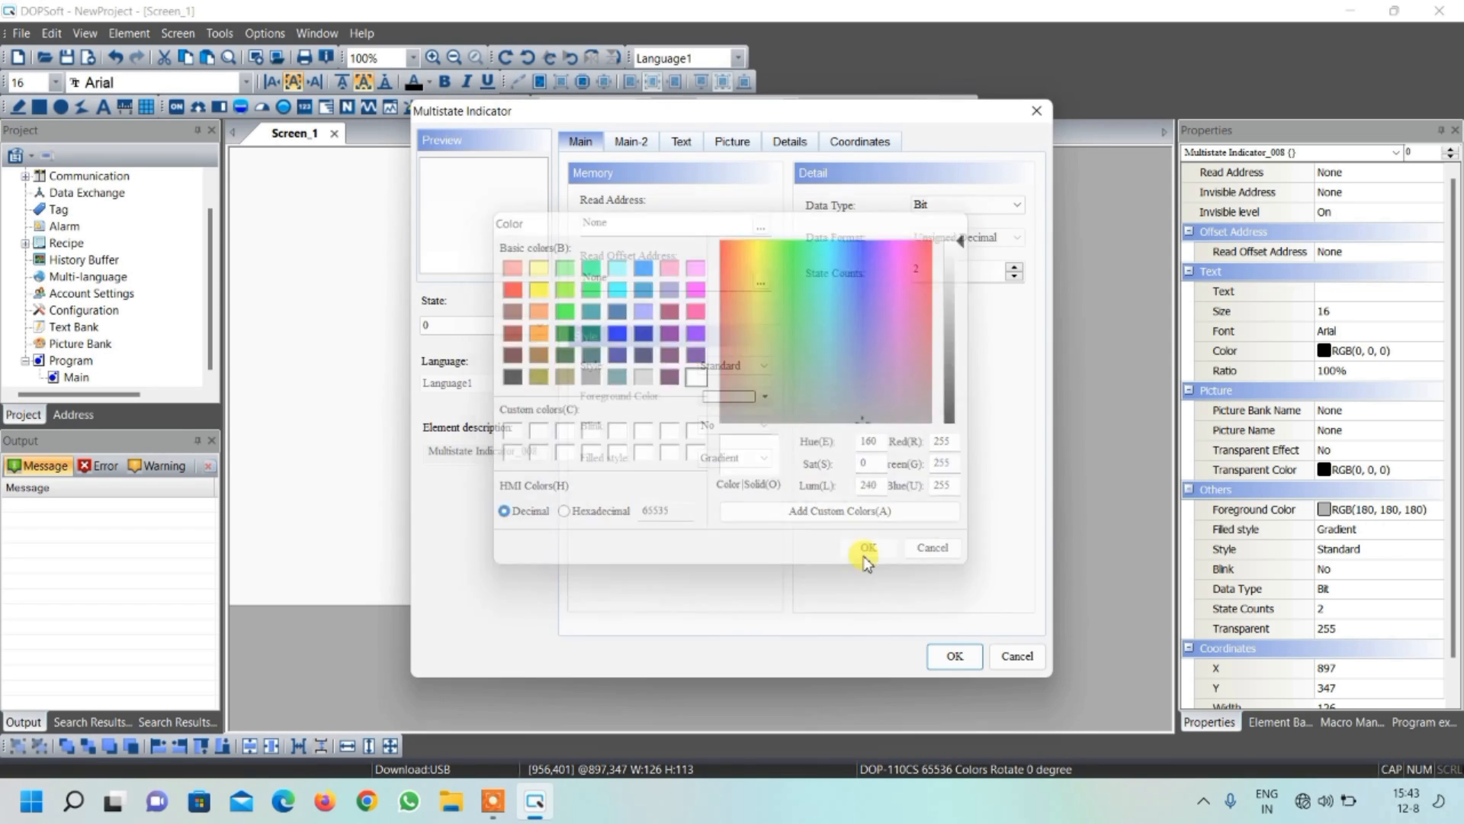
Set the multistate indicator's read address to device Y0 on Link2
{"action": "left_click", "coordinate": [761, 229]}
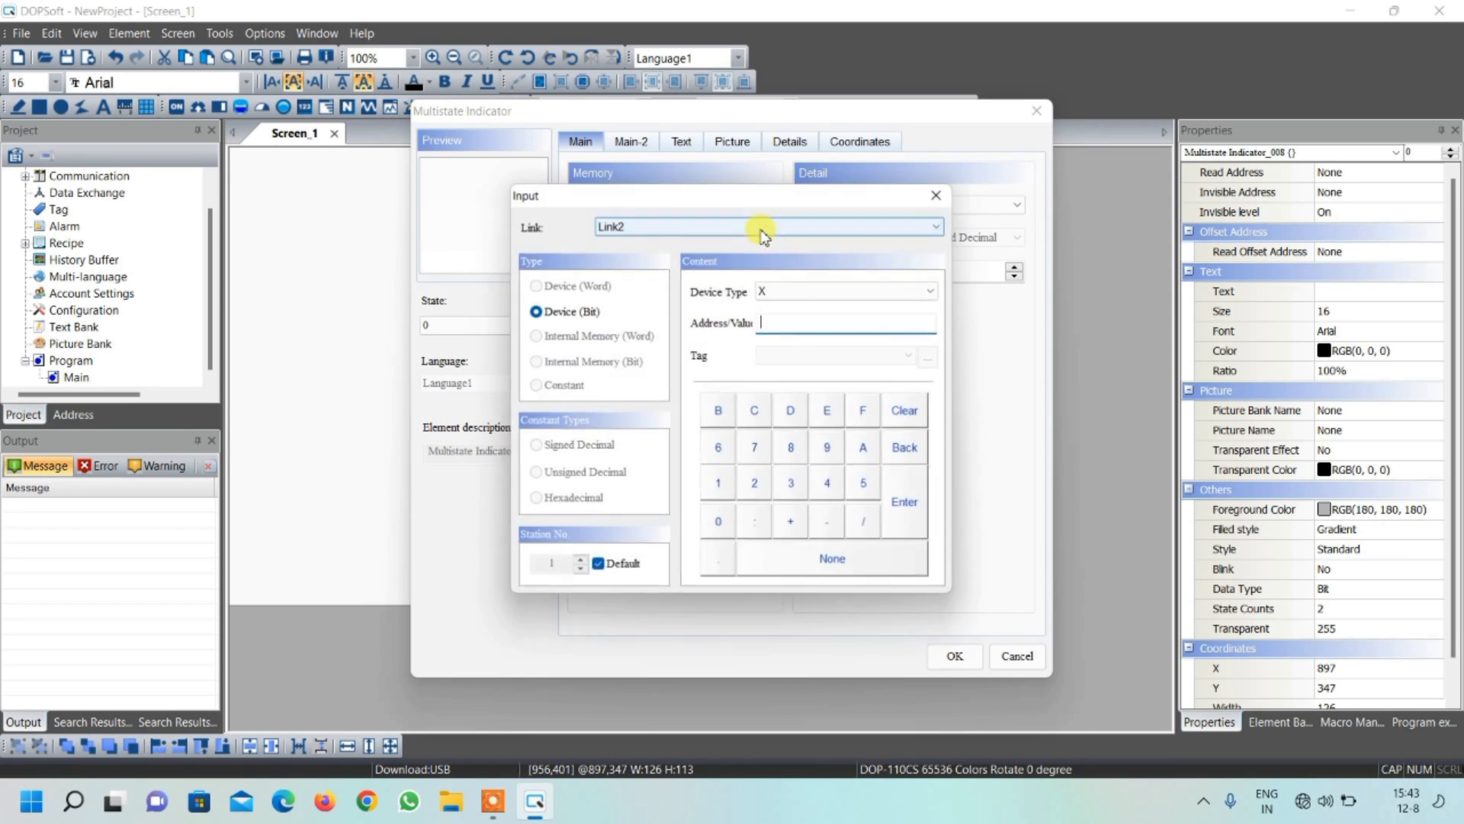
{"action": "left_click", "coordinate": [769, 289]}
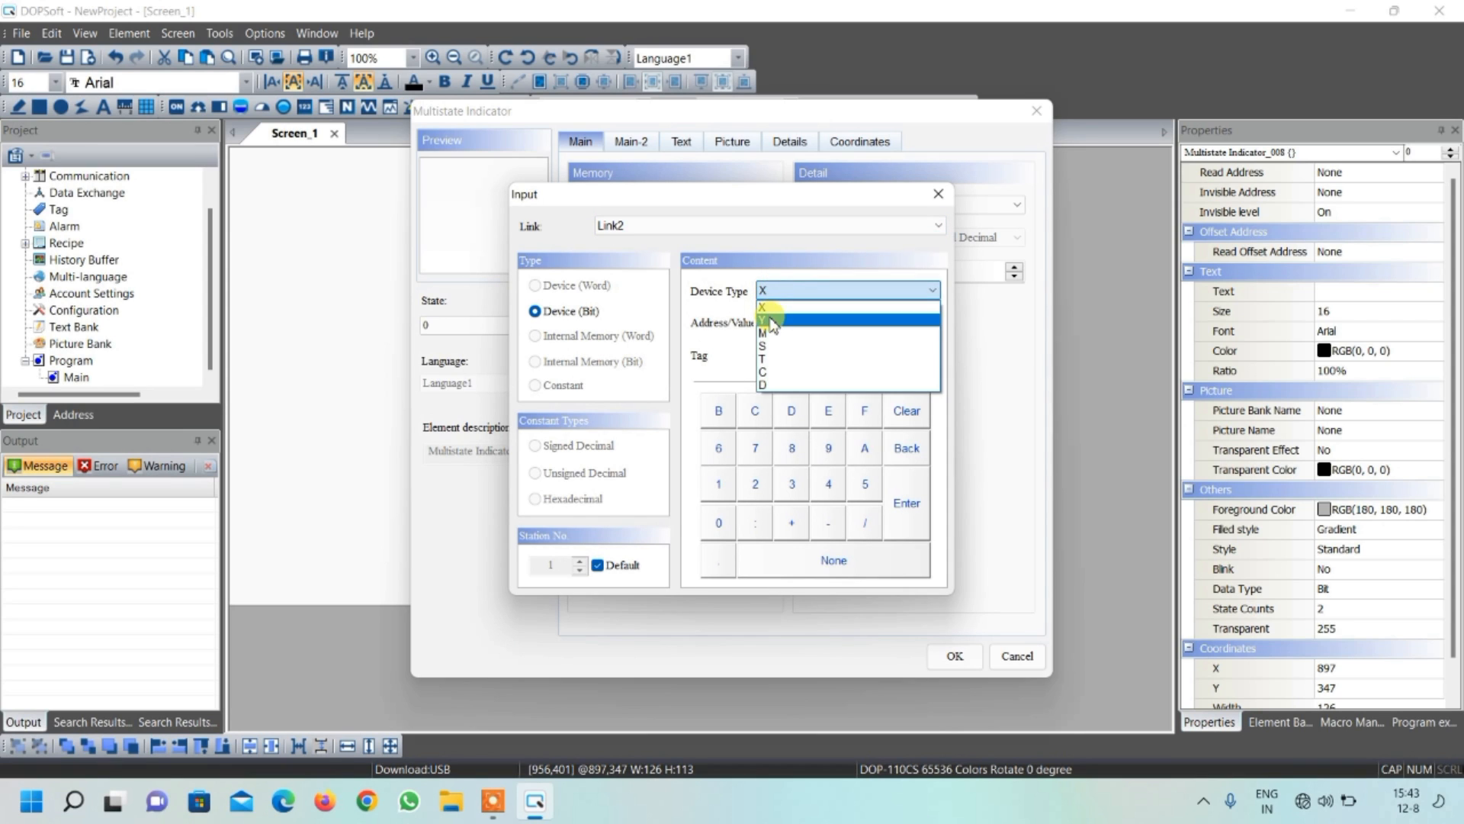
{"action": "left_click", "coordinate": [765, 321]}
{"action": "left_click", "coordinate": [716, 526]}
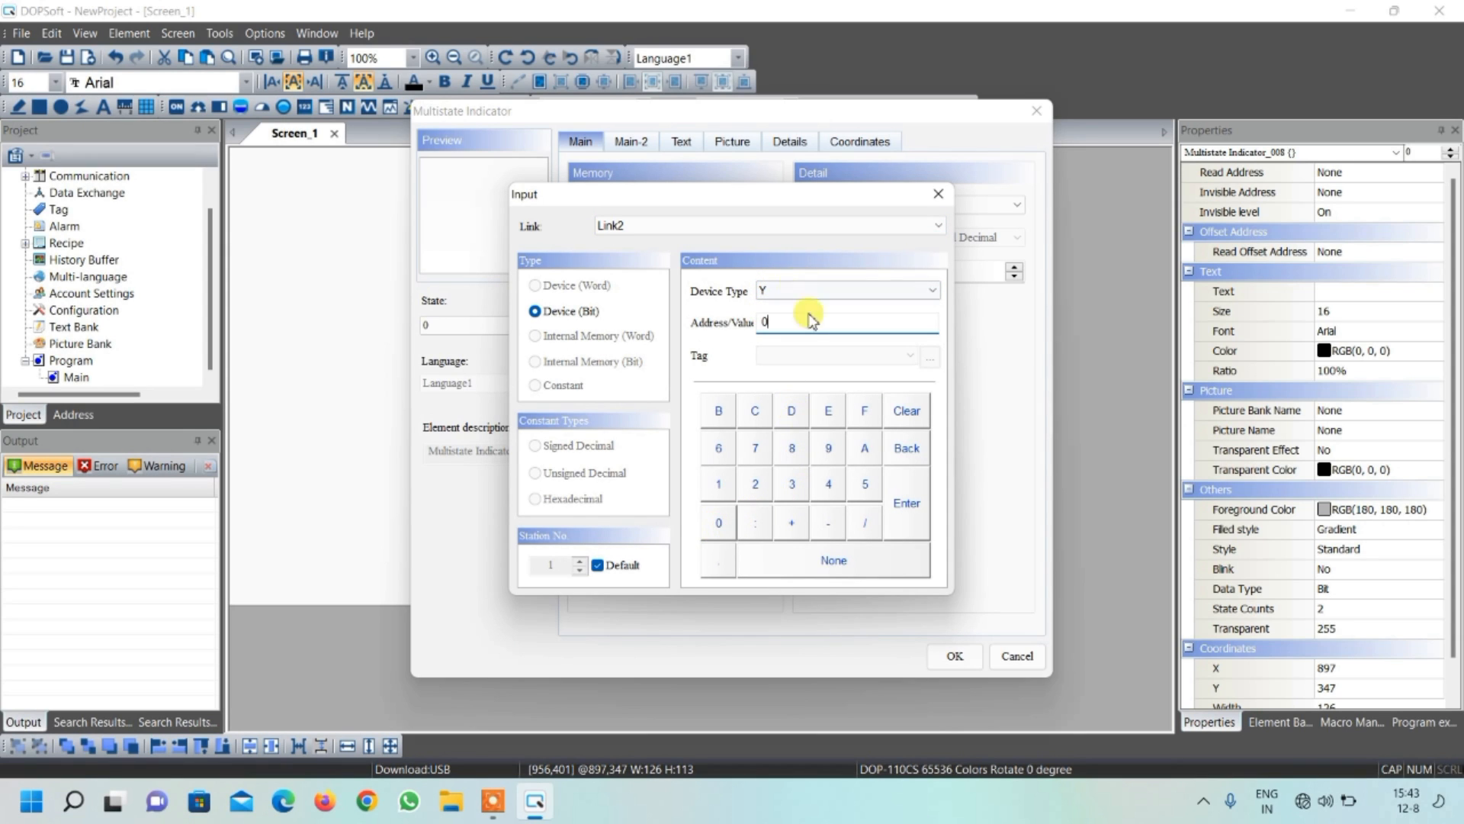
{"action": "left_click", "coordinate": [906, 511]}
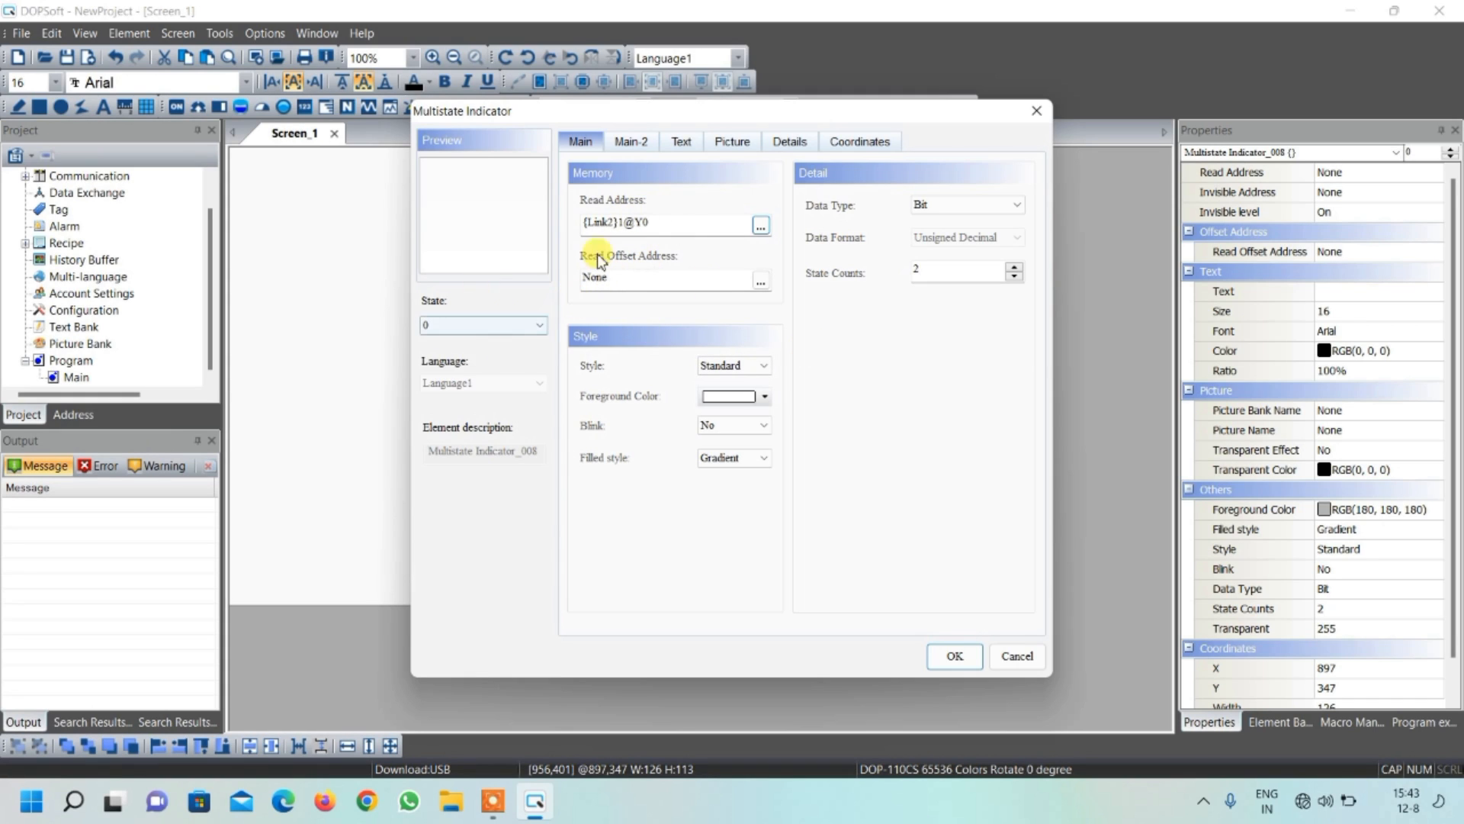
Assign PUMP_47.bmp from the $3DPump.pib picture bank to the indicator's state 0 and enable its transparent color
{"action": "left_click", "coordinate": [732, 151]}
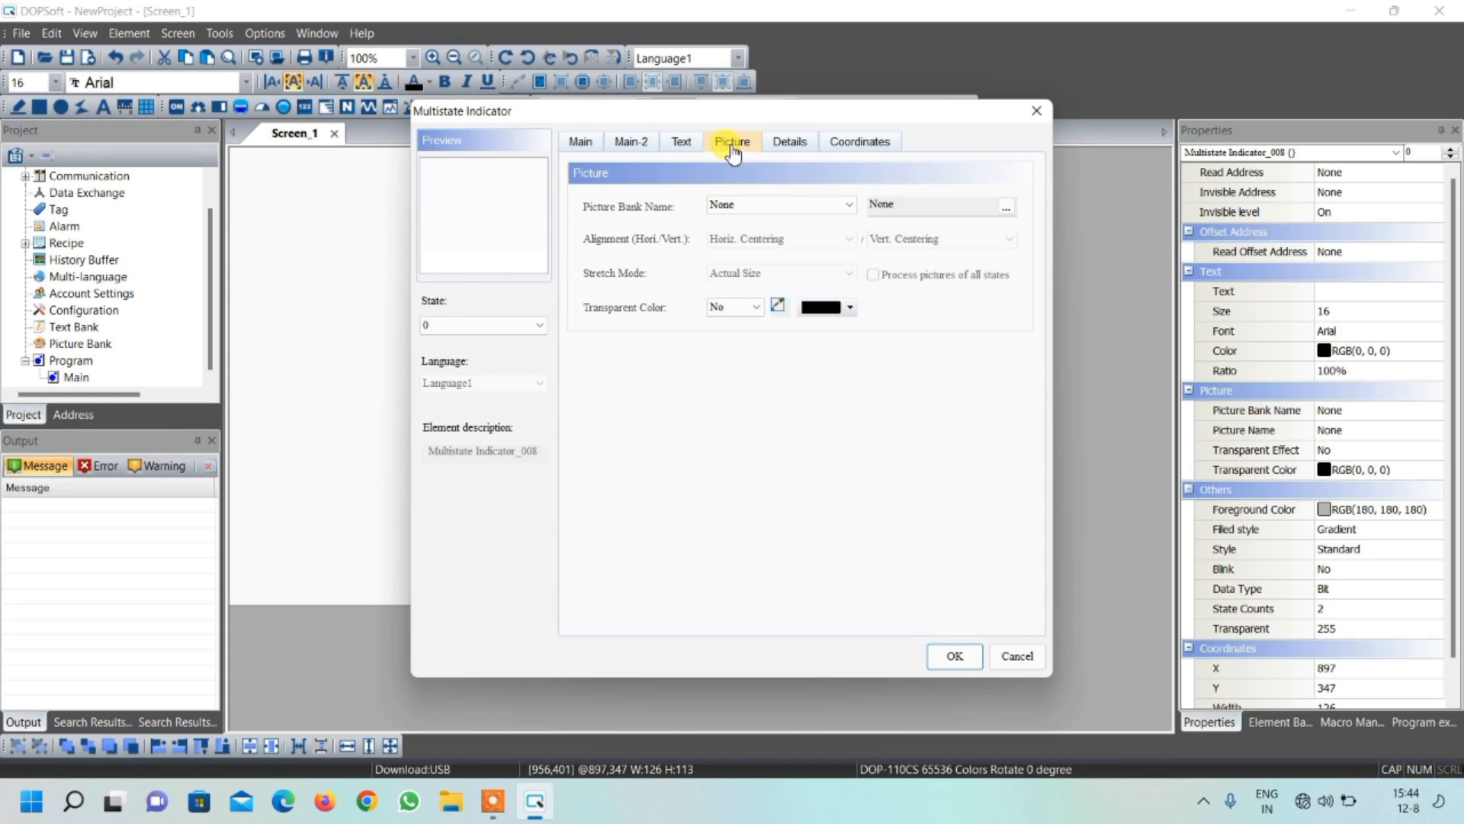
{"action": "left_click", "coordinate": [753, 206]}
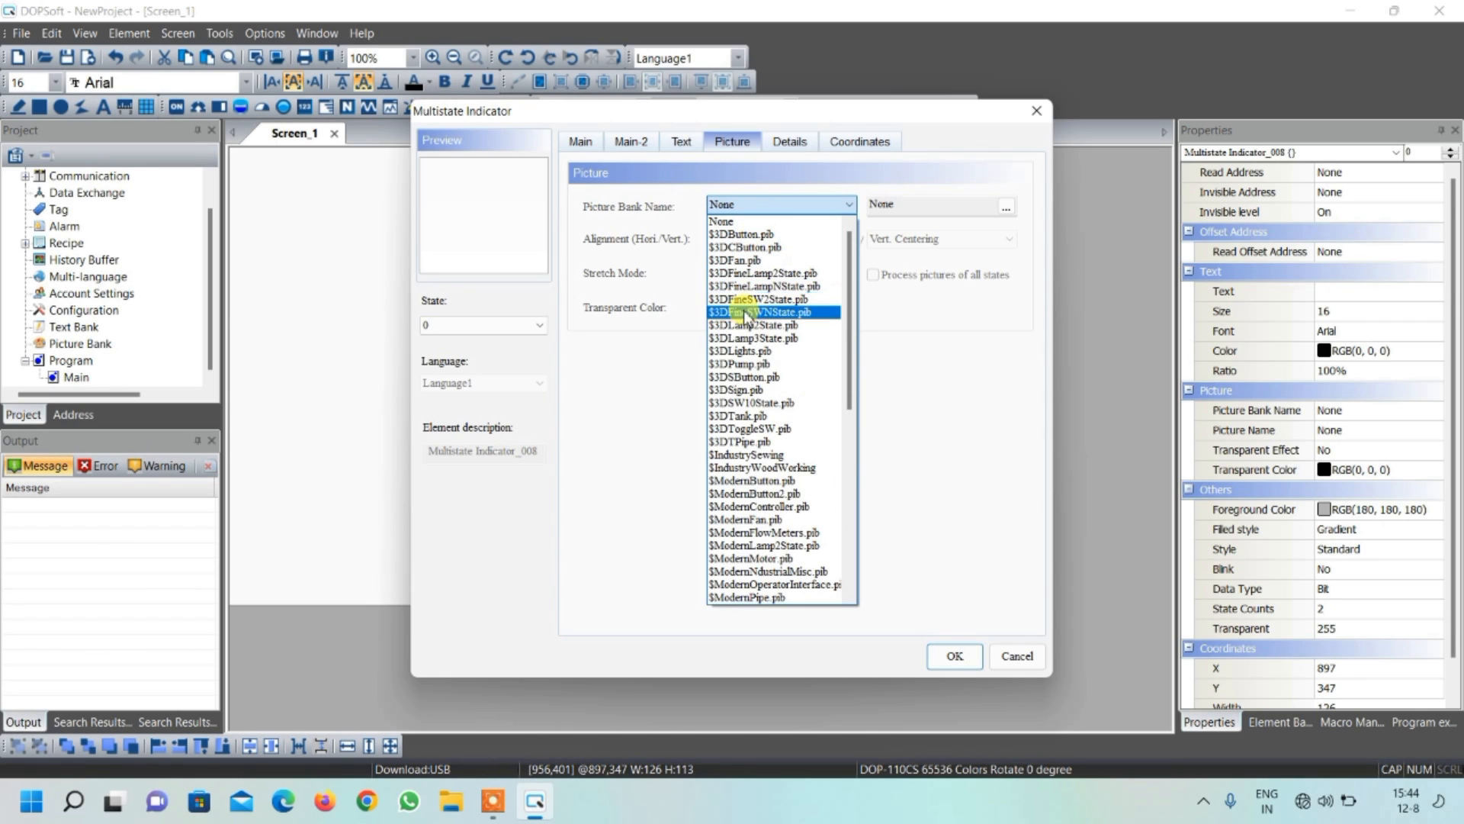
{"action": "left_click", "coordinate": [756, 365]}
{"action": "scroll", "coordinate": [759, 358], "scroll_direction": "down", "scroll_amount": 5}
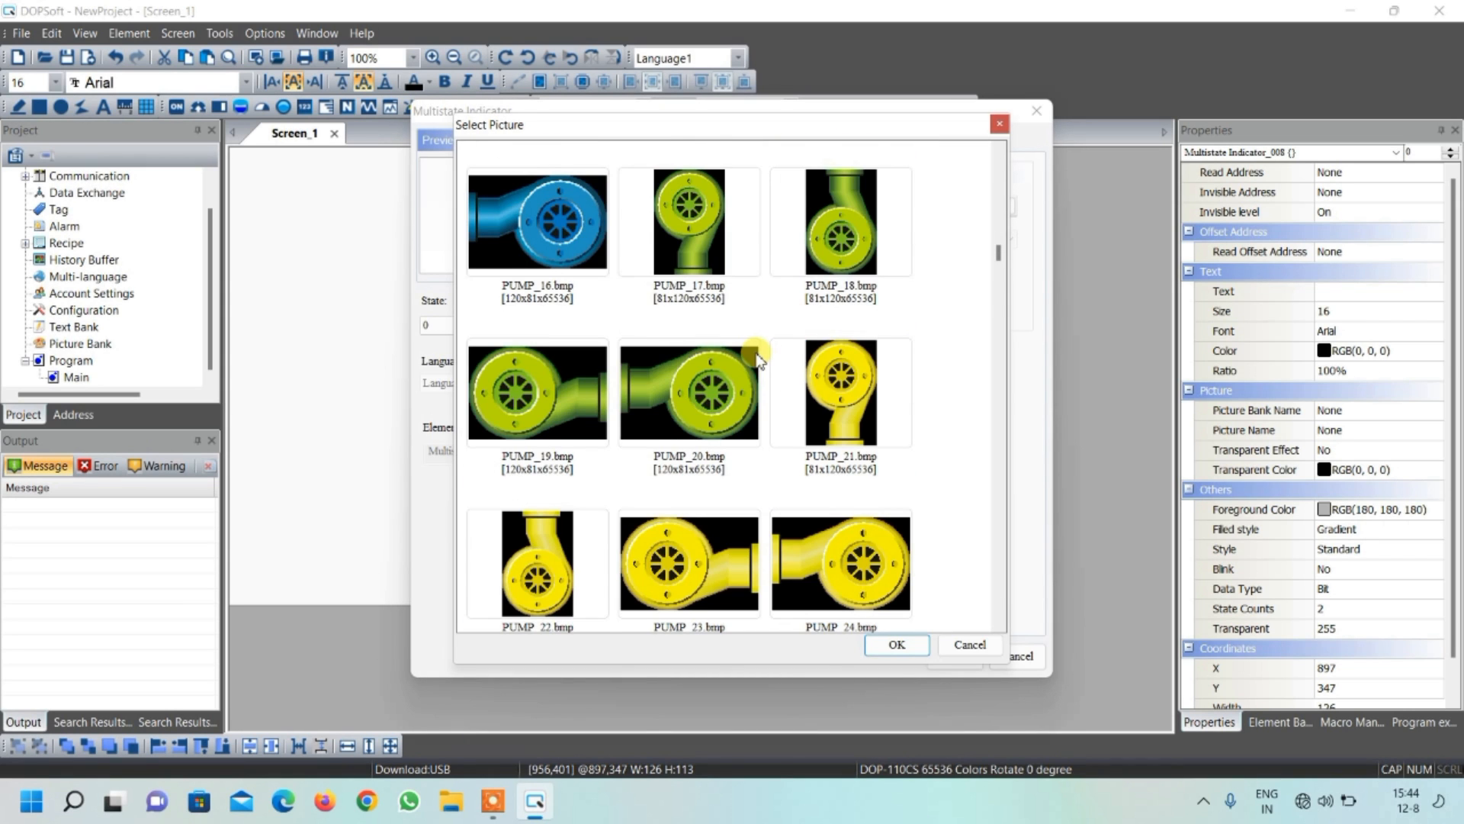
{"action": "scroll", "coordinate": [758, 359], "scroll_direction": "down", "scroll_amount": 7}
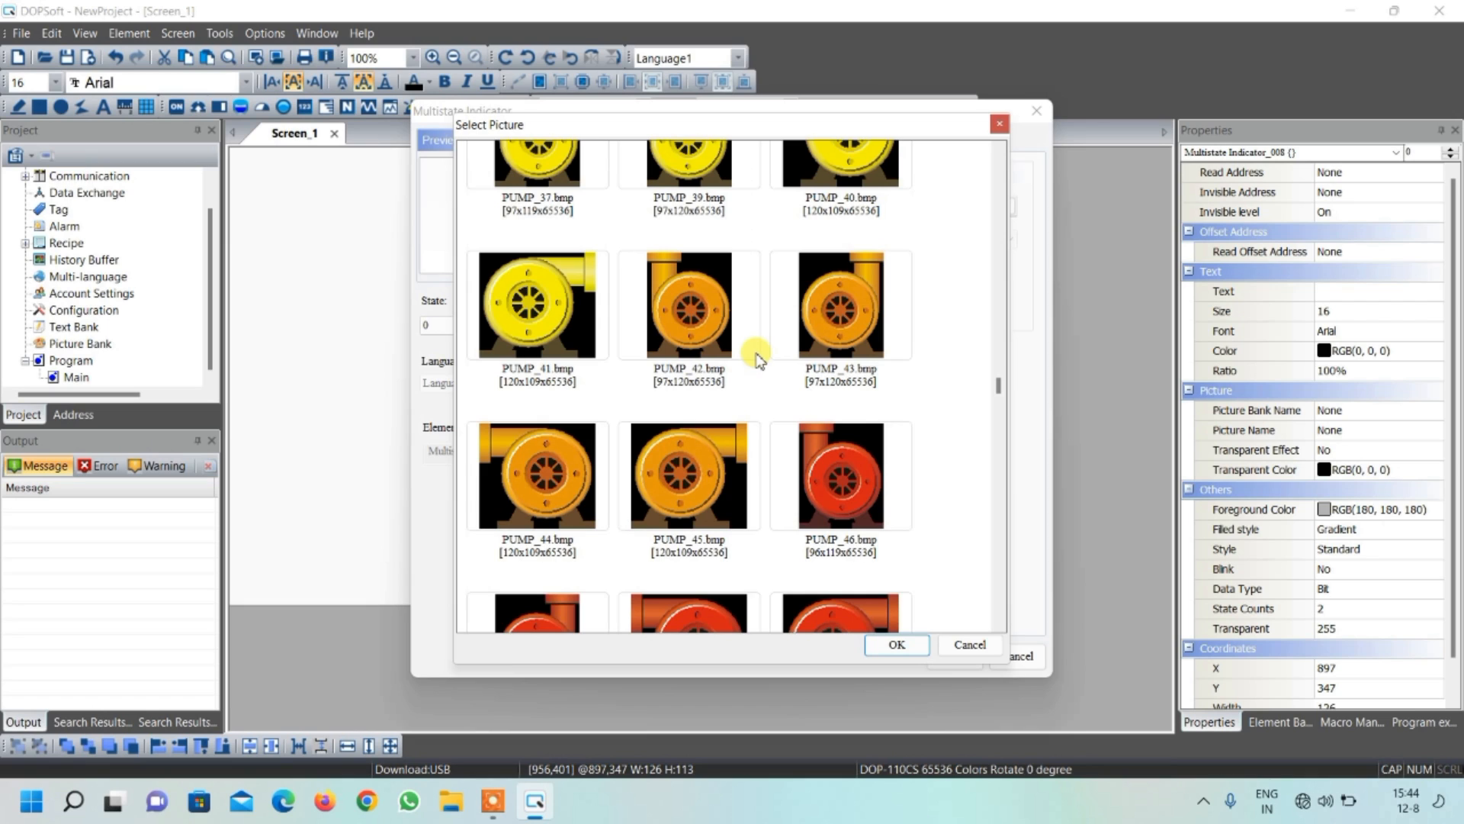
{"action": "scroll", "coordinate": [610, 459], "scroll_direction": "down", "scroll_amount": 3}
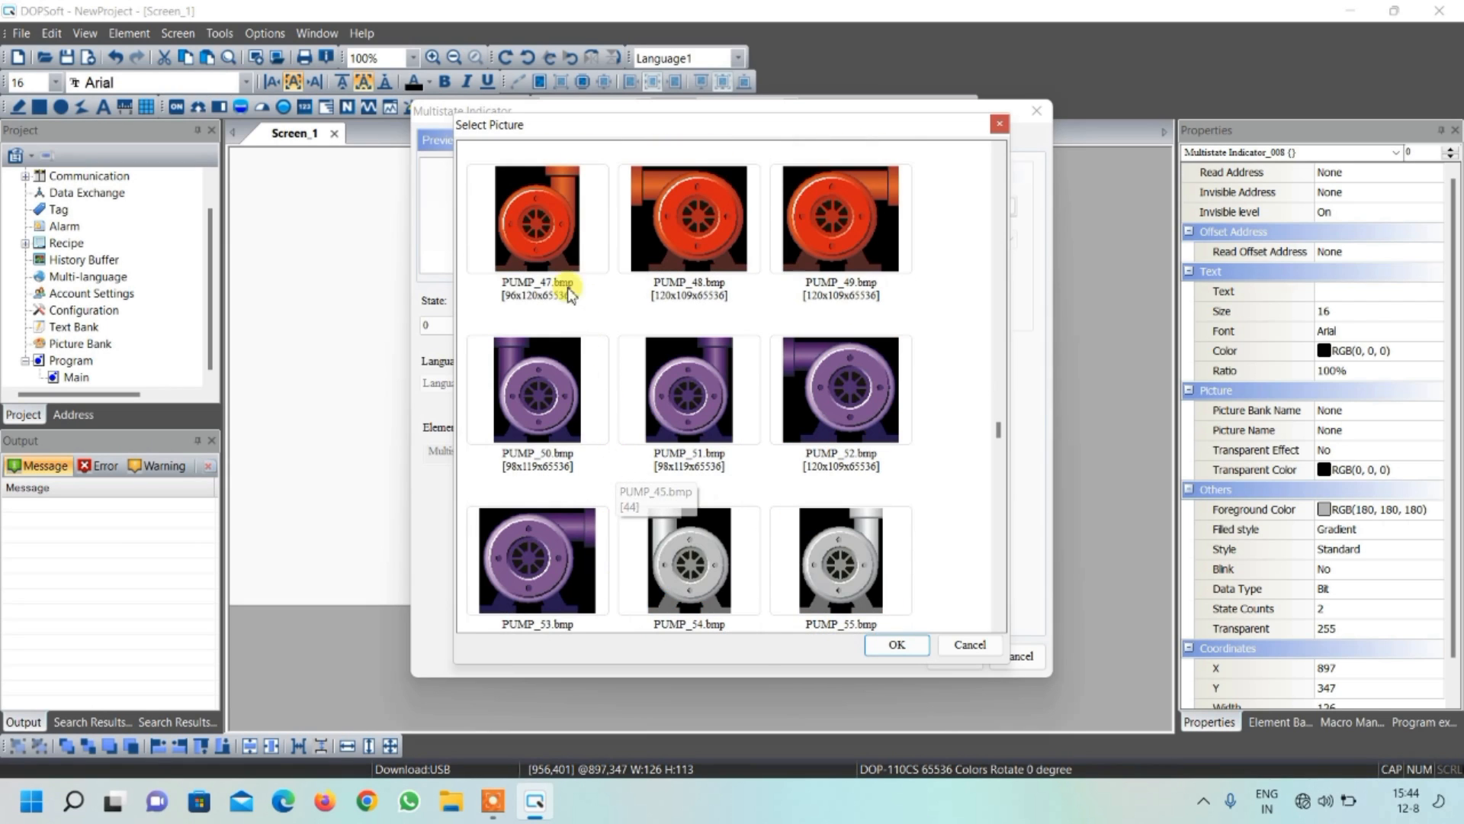
{"action": "left_click", "coordinate": [540, 241]}
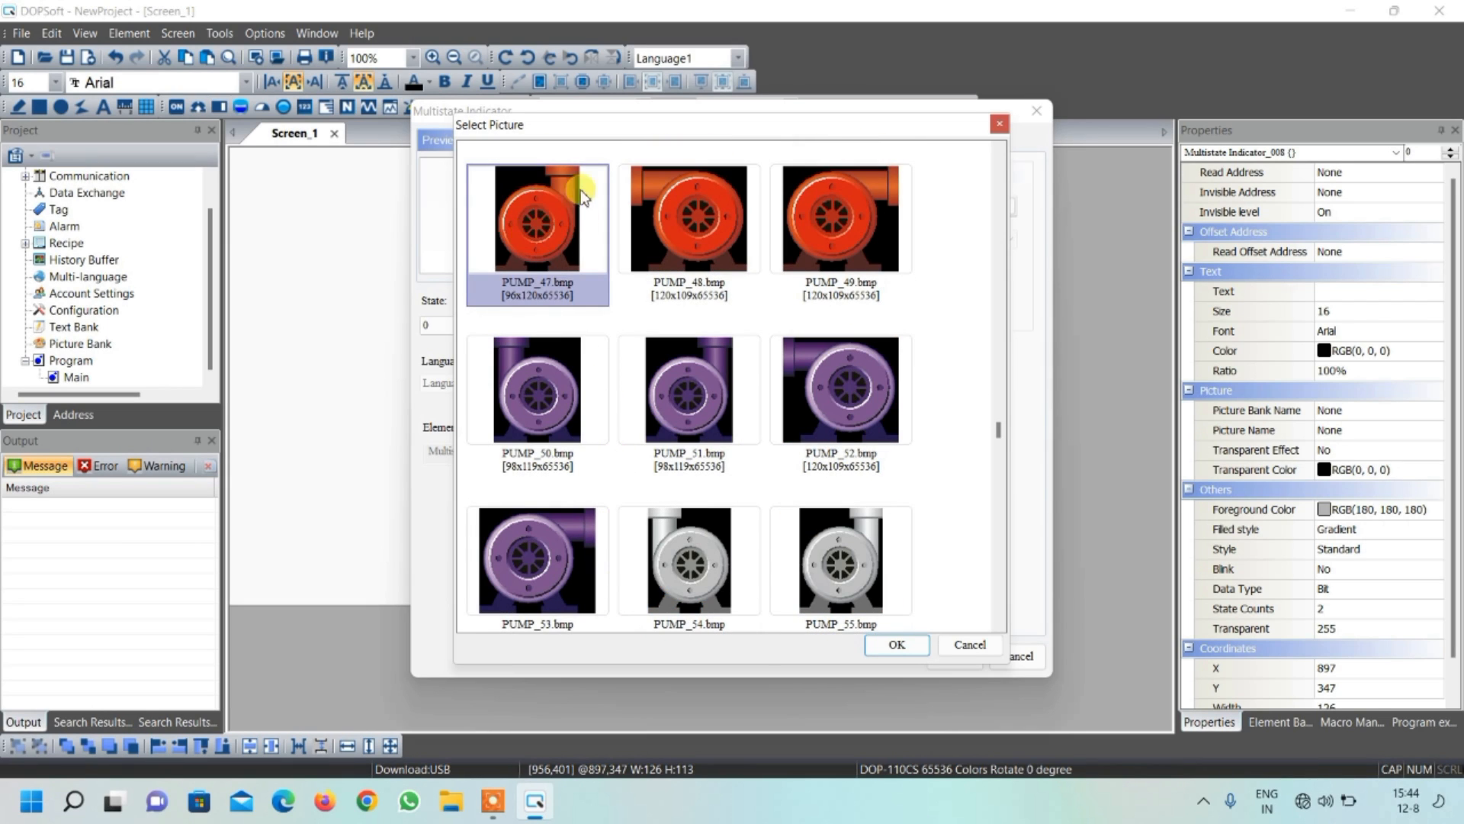
{"action": "left_click", "coordinate": [895, 645]}
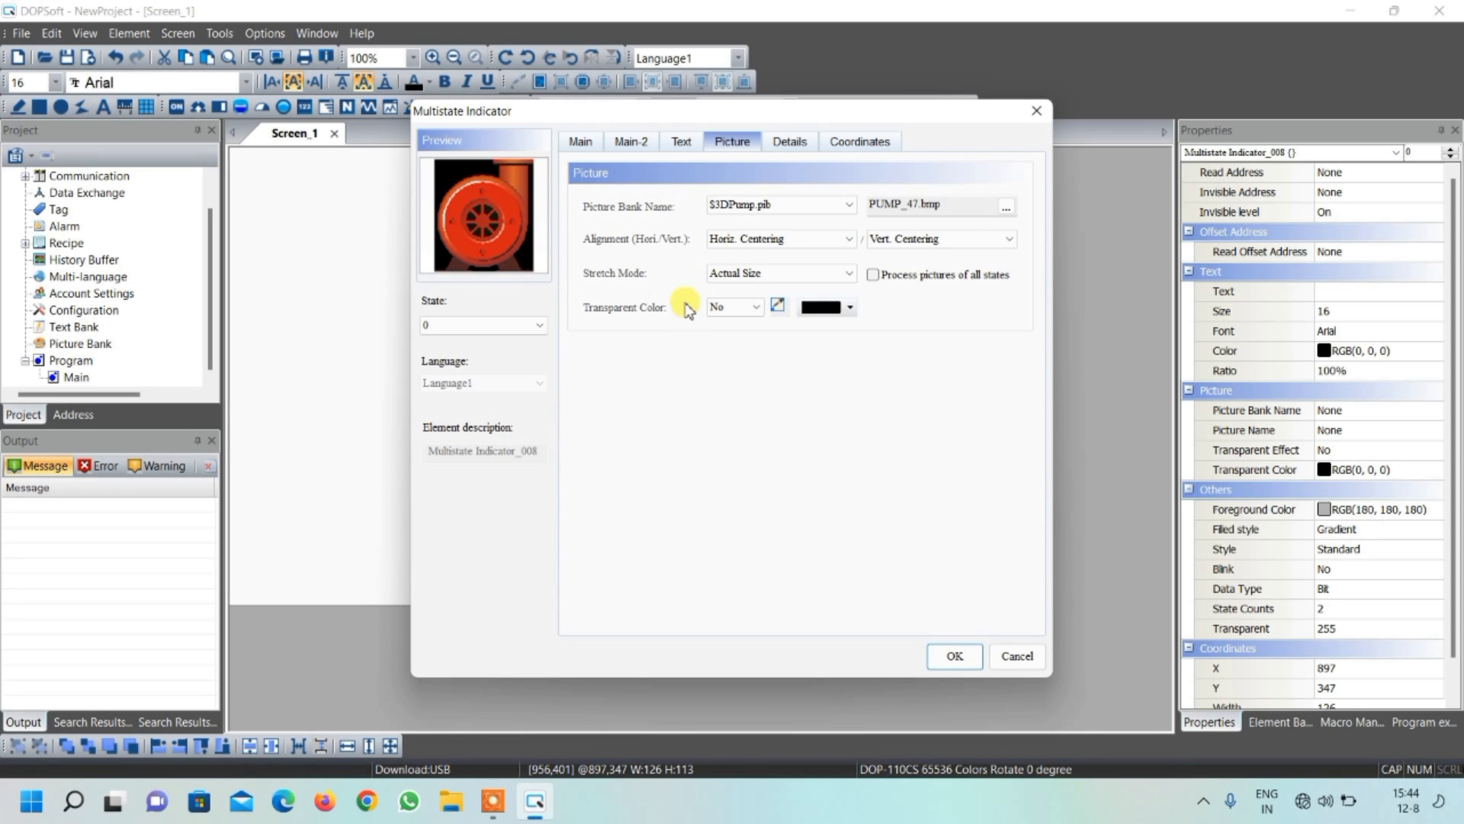
{"action": "left_click", "coordinate": [724, 306]}
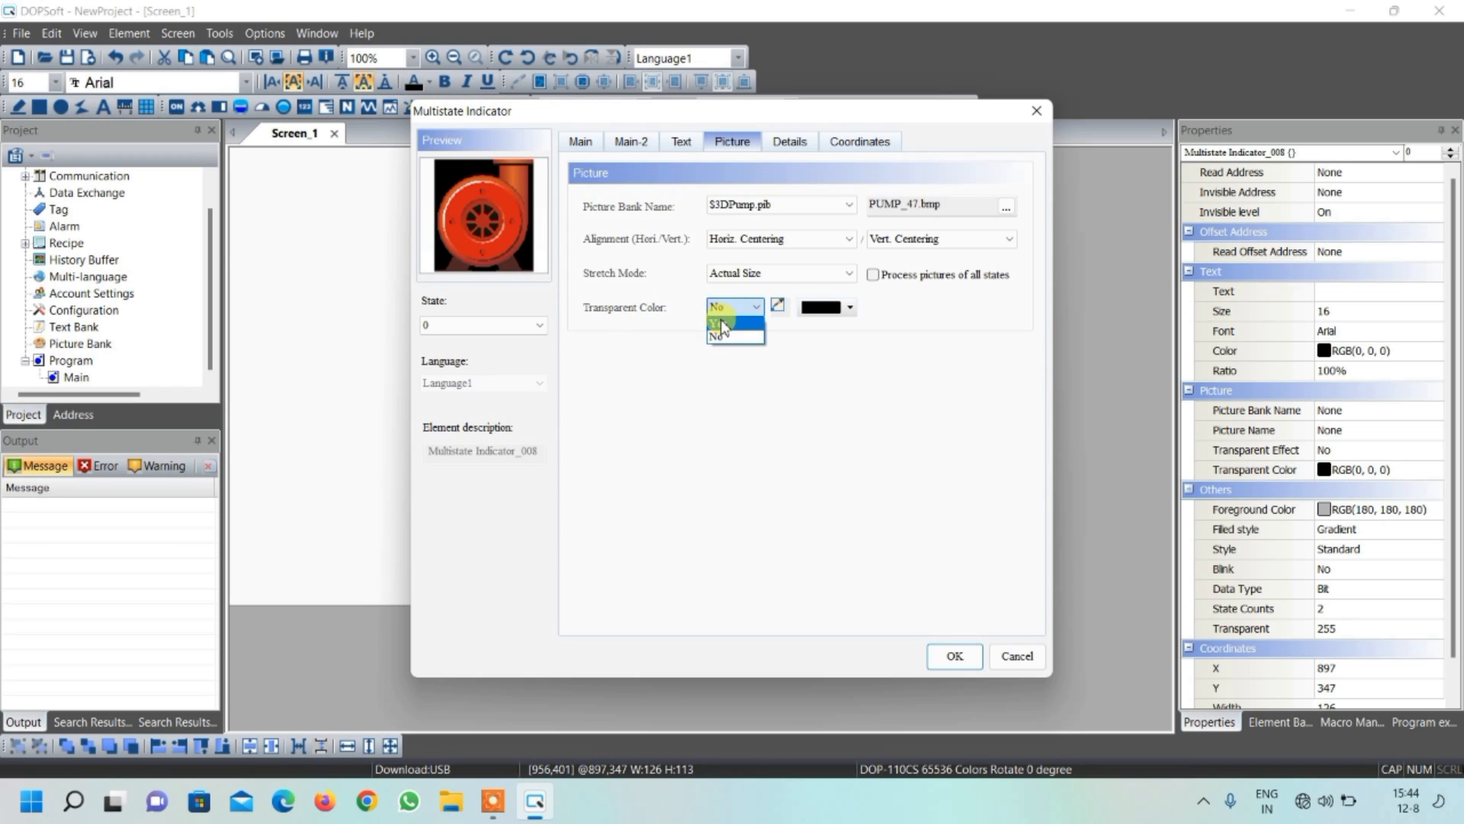
{"action": "left_click", "coordinate": [722, 323]}
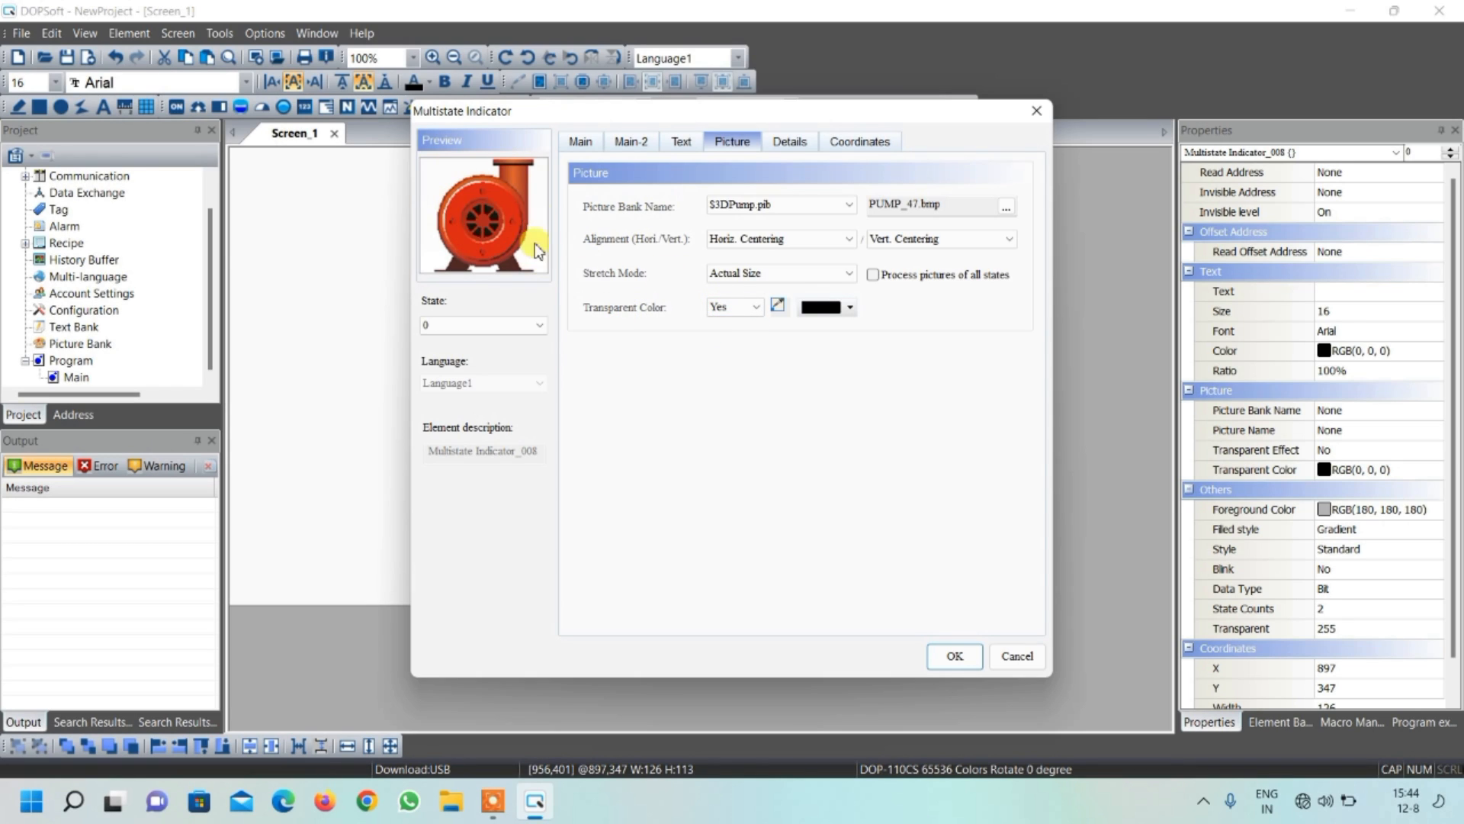
Set the multistate indicator's state 1 foreground color to white RGB(255, 255, 255)
{"action": "left_click", "coordinate": [505, 324]}
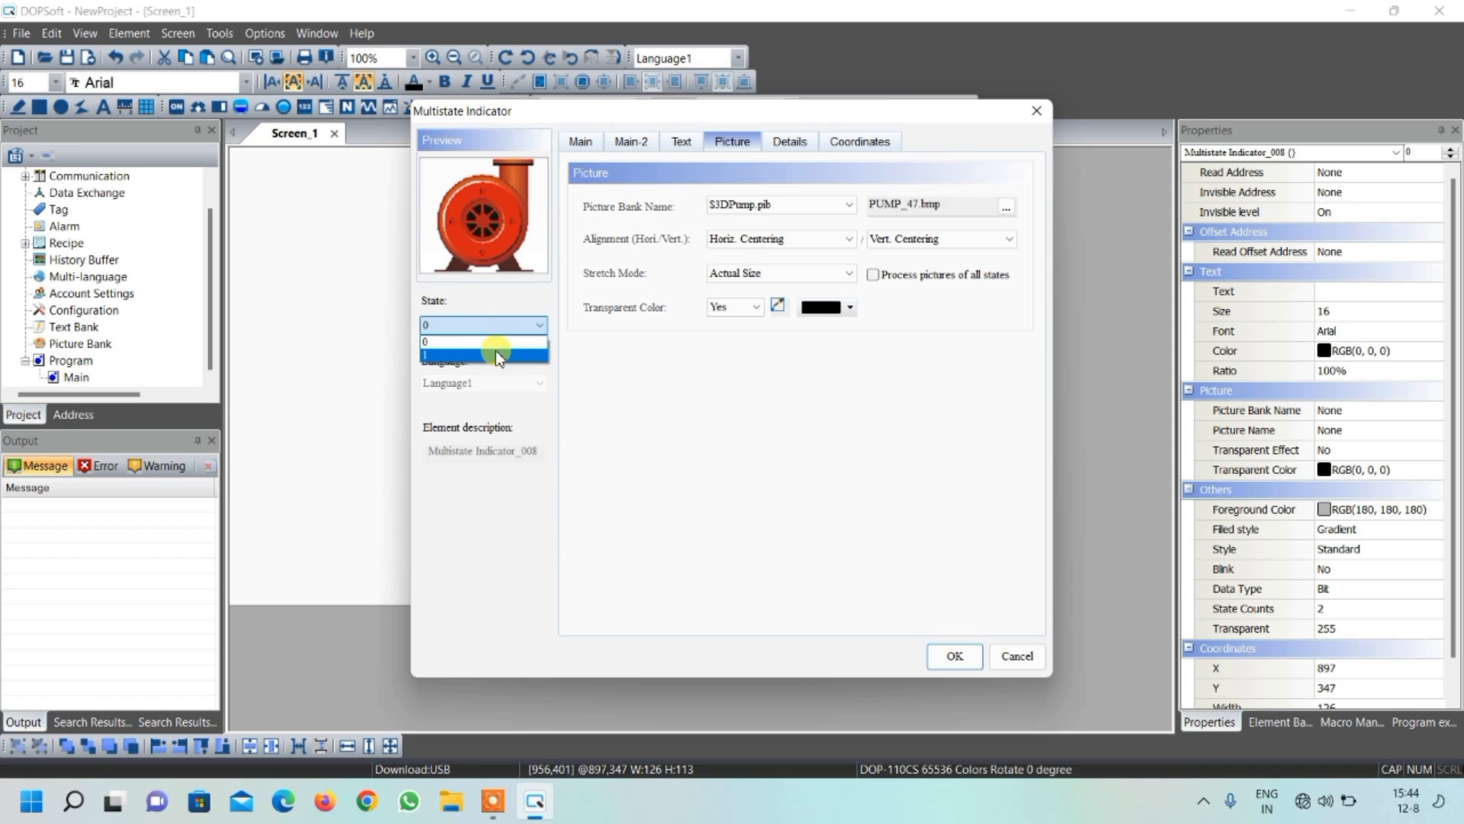
{"action": "left_click", "coordinate": [497, 356]}
{"action": "left_click", "coordinate": [590, 145]}
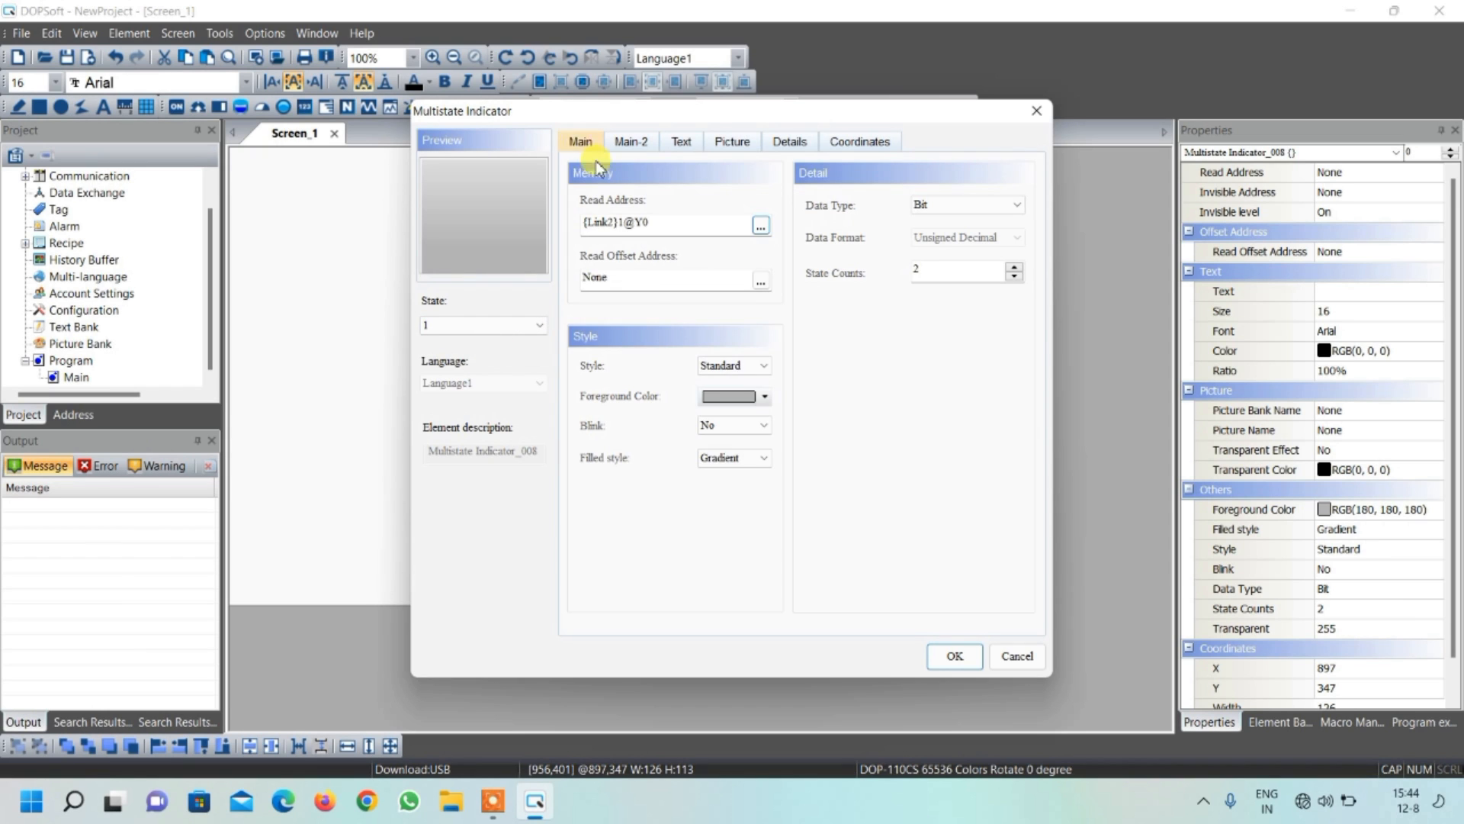
{"action": "left_click", "coordinate": [746, 397]}
{"action": "left_click", "coordinate": [696, 379]}
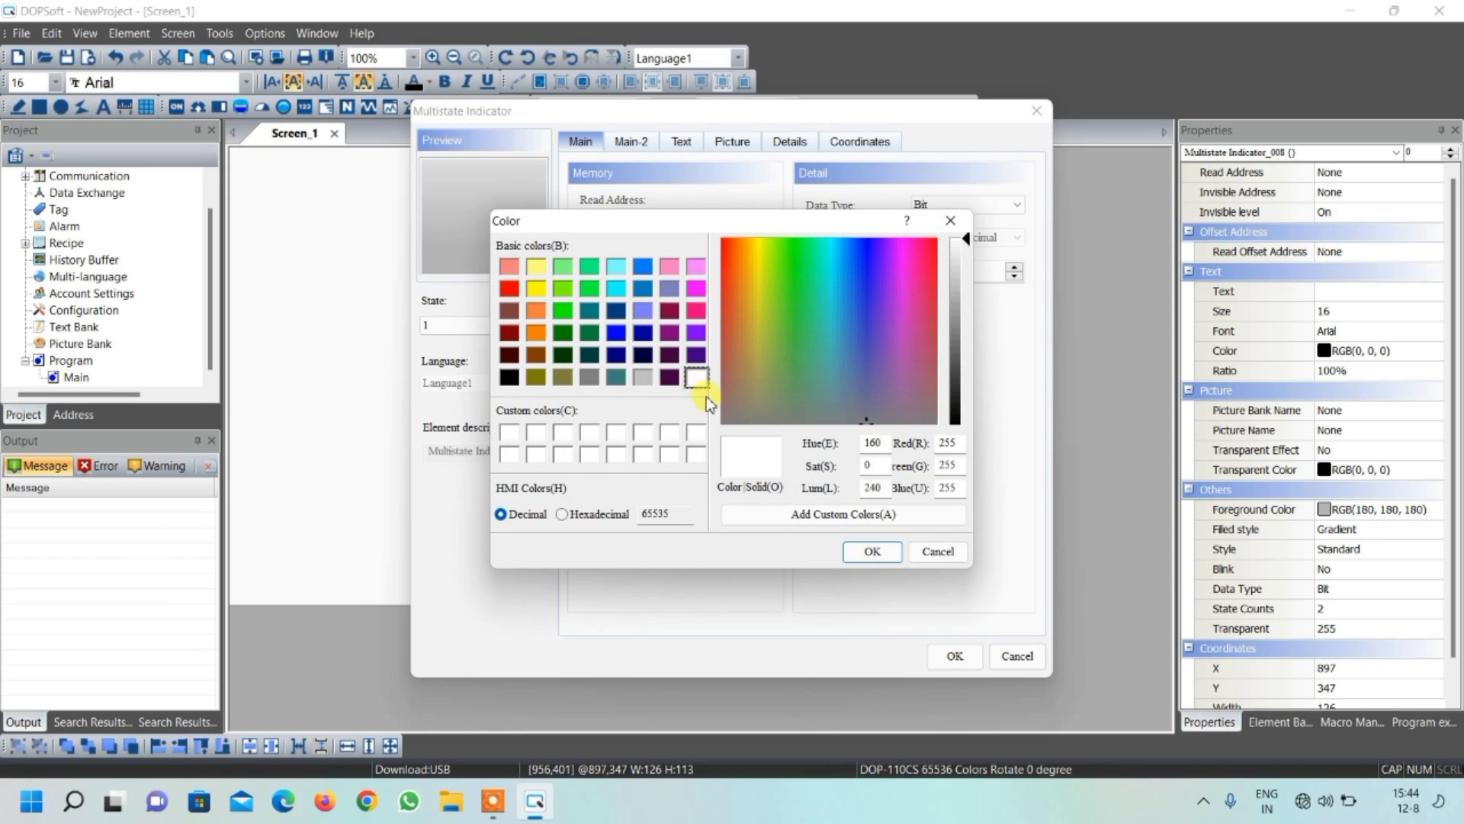
{"action": "left_click", "coordinate": [869, 550]}
Assign PUMP_33.bmp from the $3DPump.pib picture bank to the indicator's state 1
{"action": "left_click", "coordinate": [735, 148]}
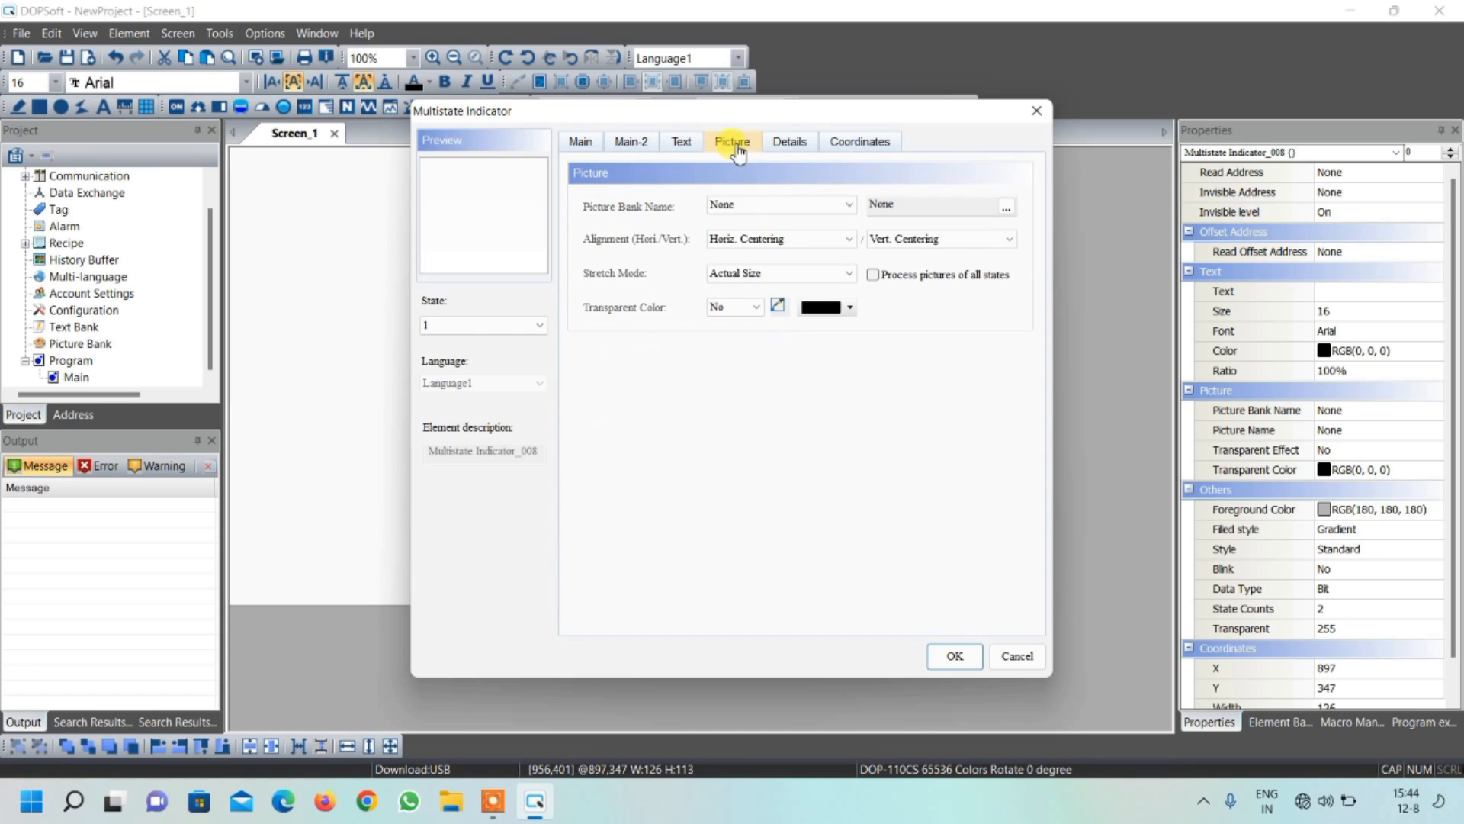
{"action": "left_click", "coordinate": [845, 204]}
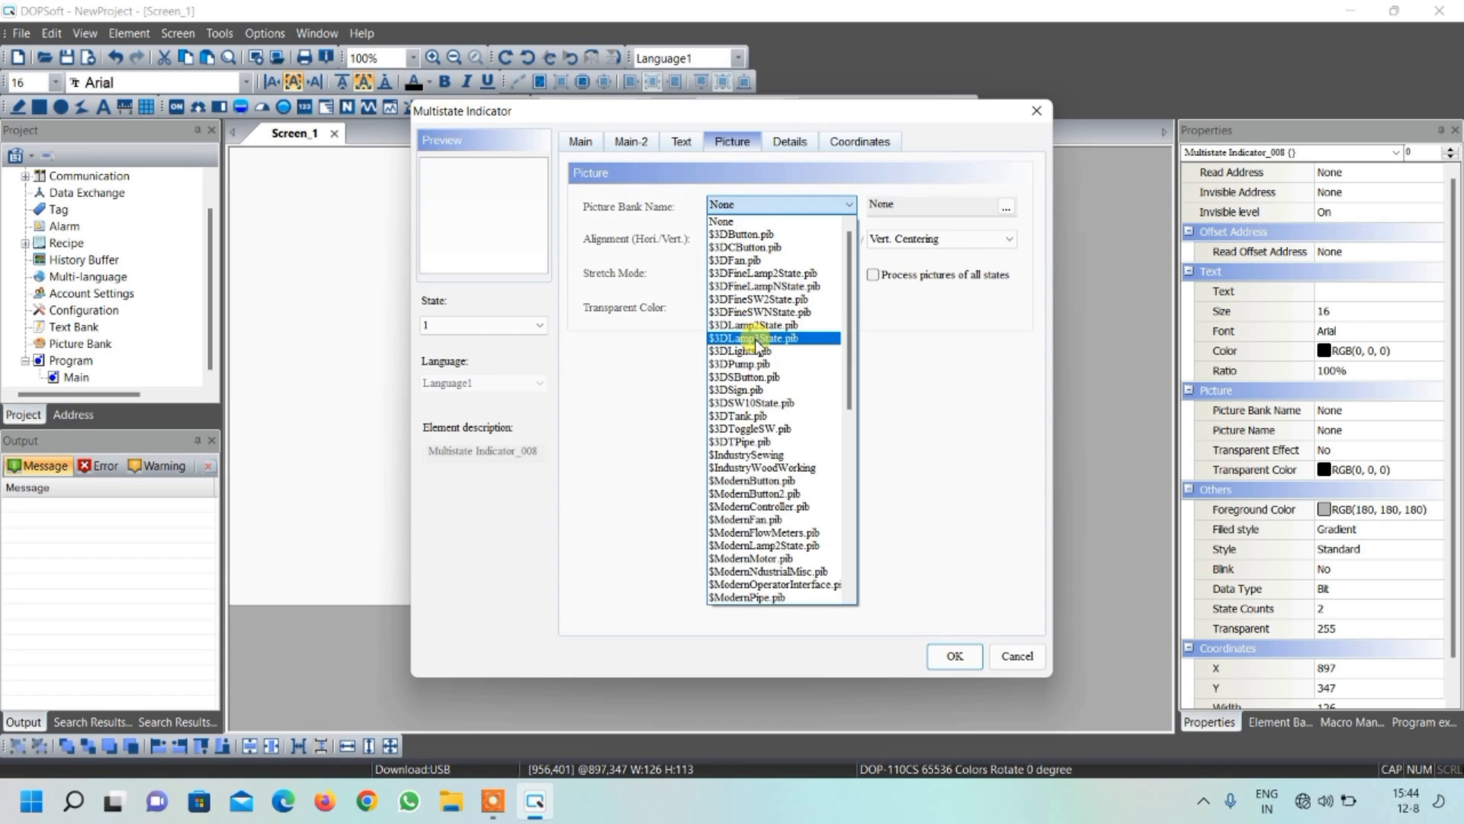
{"action": "left_click", "coordinate": [751, 363]}
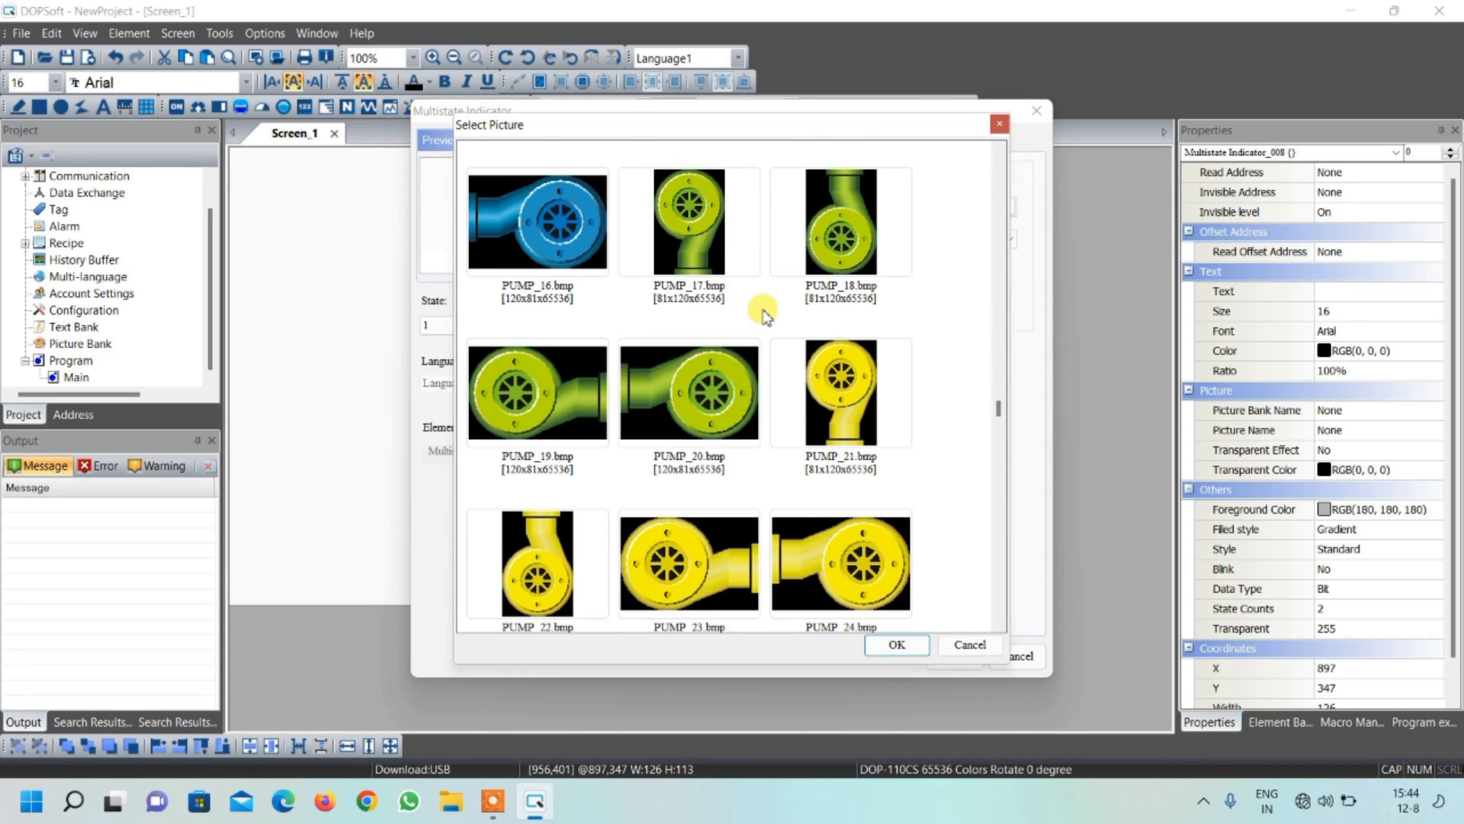
{"action": "scroll", "coordinate": [765, 312], "scroll_direction": "down", "scroll_amount": 5}
{"action": "left_click", "coordinate": [837, 238]}
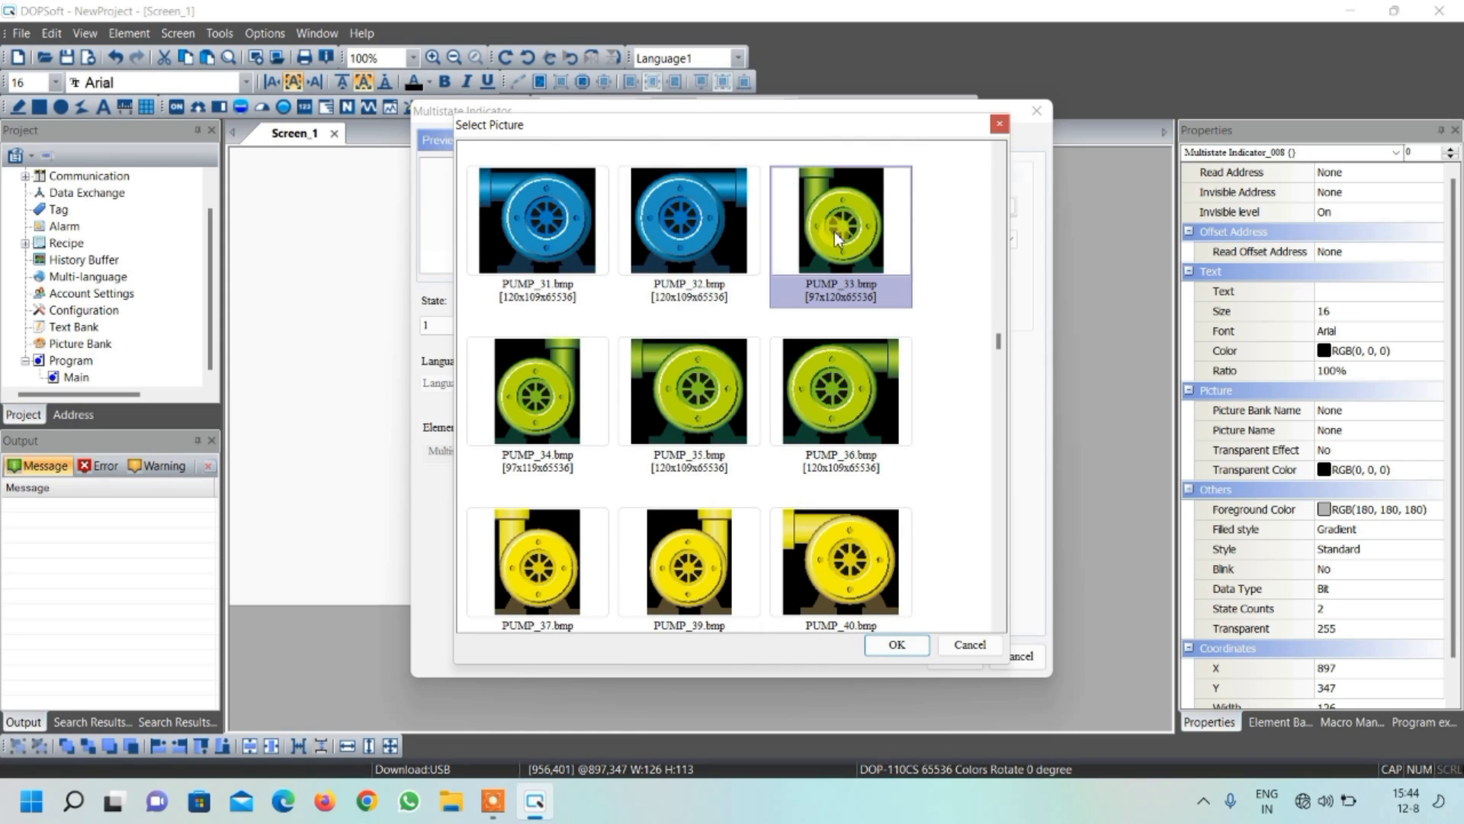
{"action": "left_click", "coordinate": [892, 645]}
{"action": "left_click", "coordinate": [732, 273]}
{"action": "left_click", "coordinate": [734, 295]}
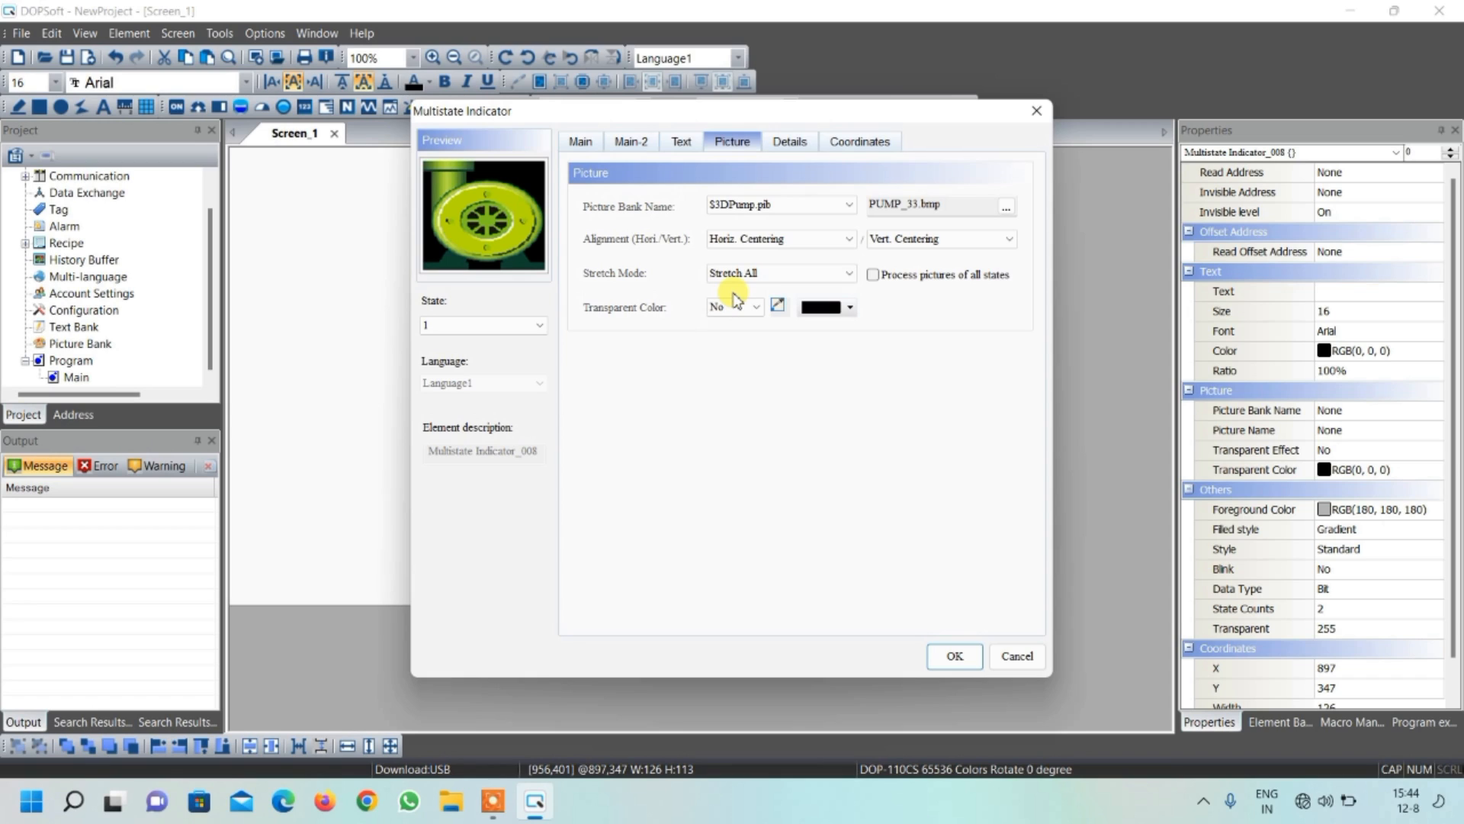
{"action": "left_click", "coordinate": [732, 273]}
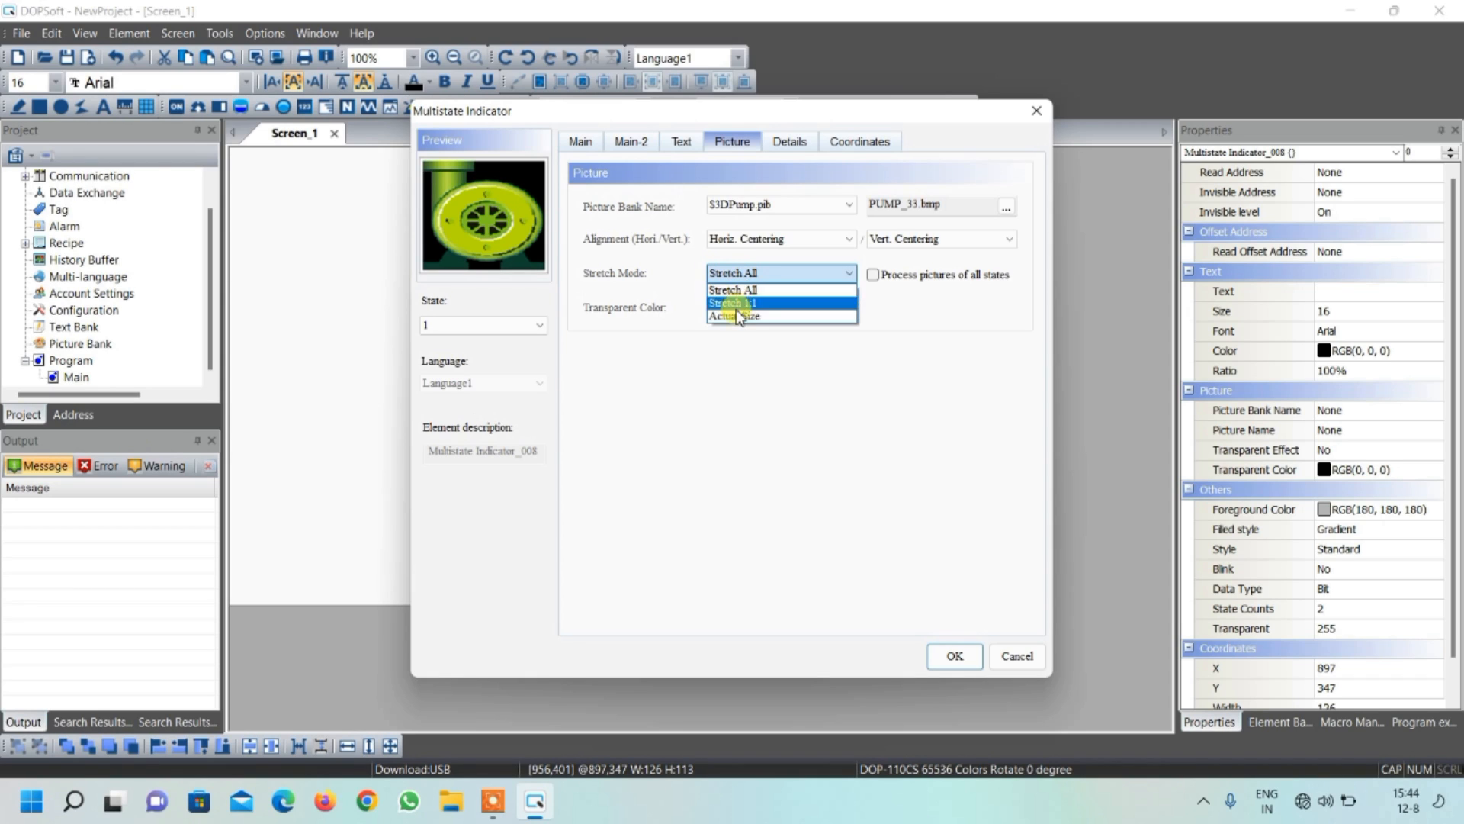
{"action": "left_click", "coordinate": [736, 306]}
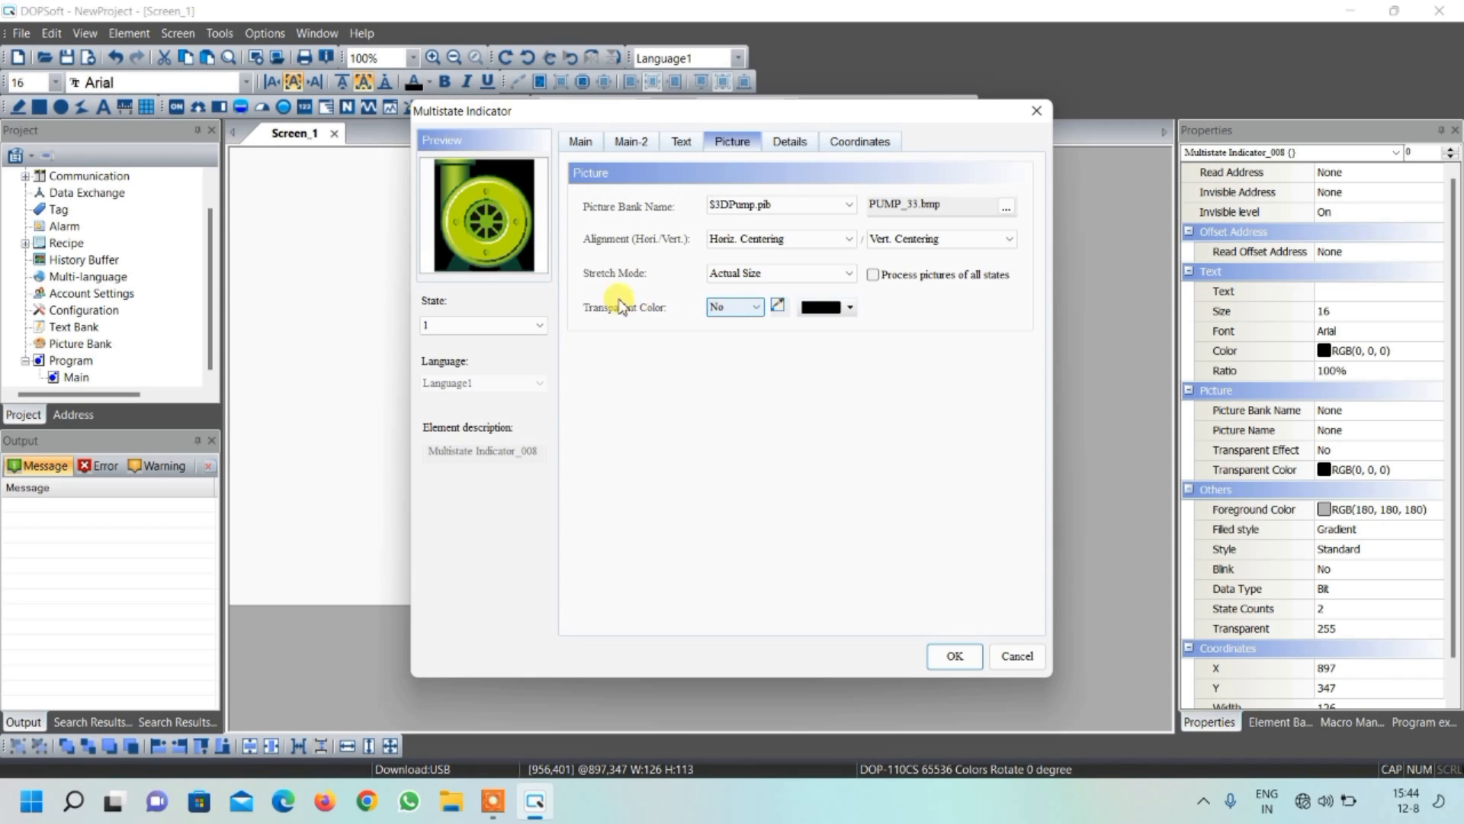
Enable the transparent color for the state 1 pump picture and apply the indicator's settings
{"action": "left_click", "coordinate": [732, 307]}
{"action": "left_click", "coordinate": [725, 337]}
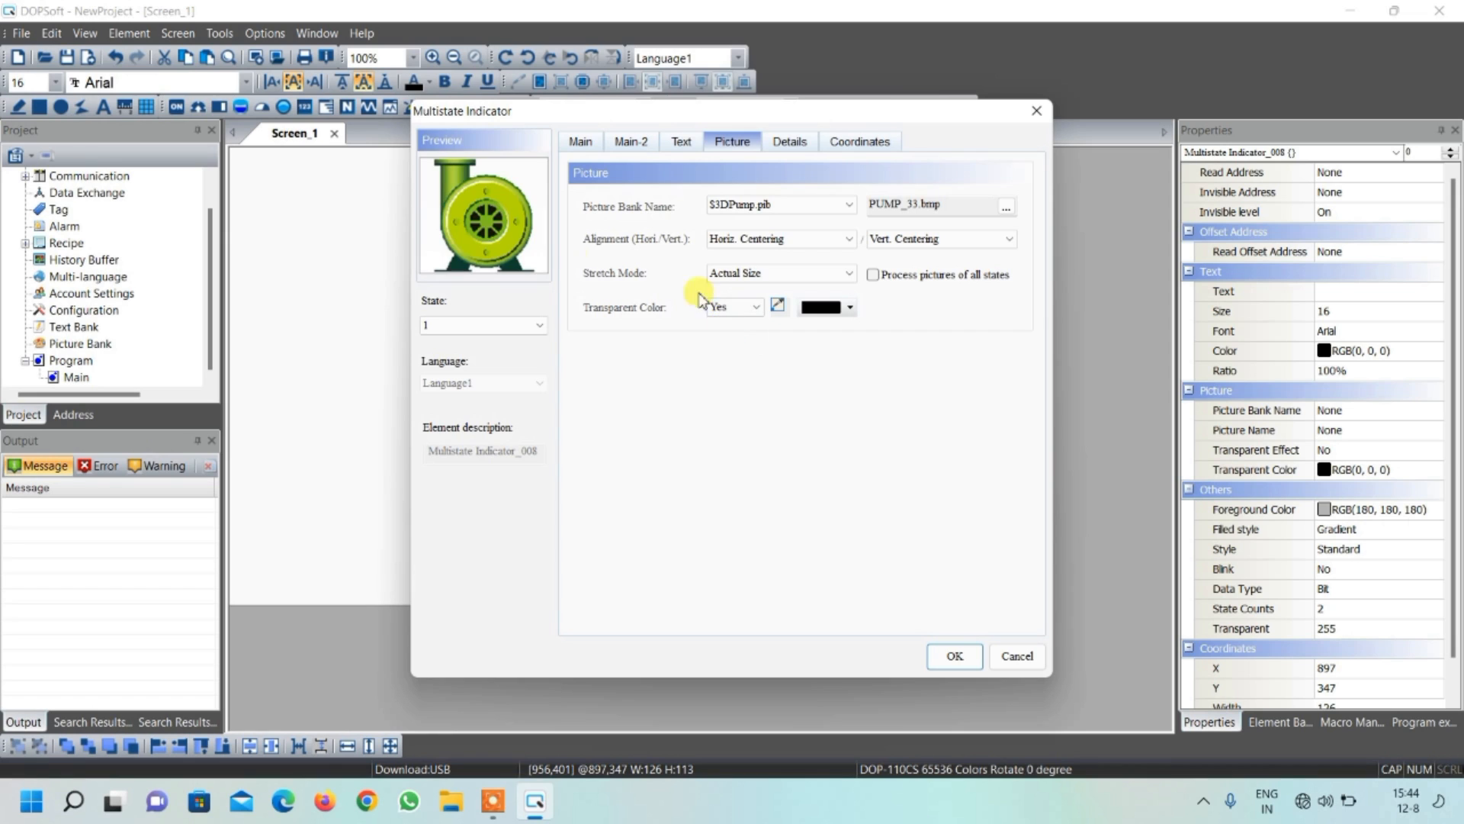
{"action": "left_click", "coordinate": [962, 656]}
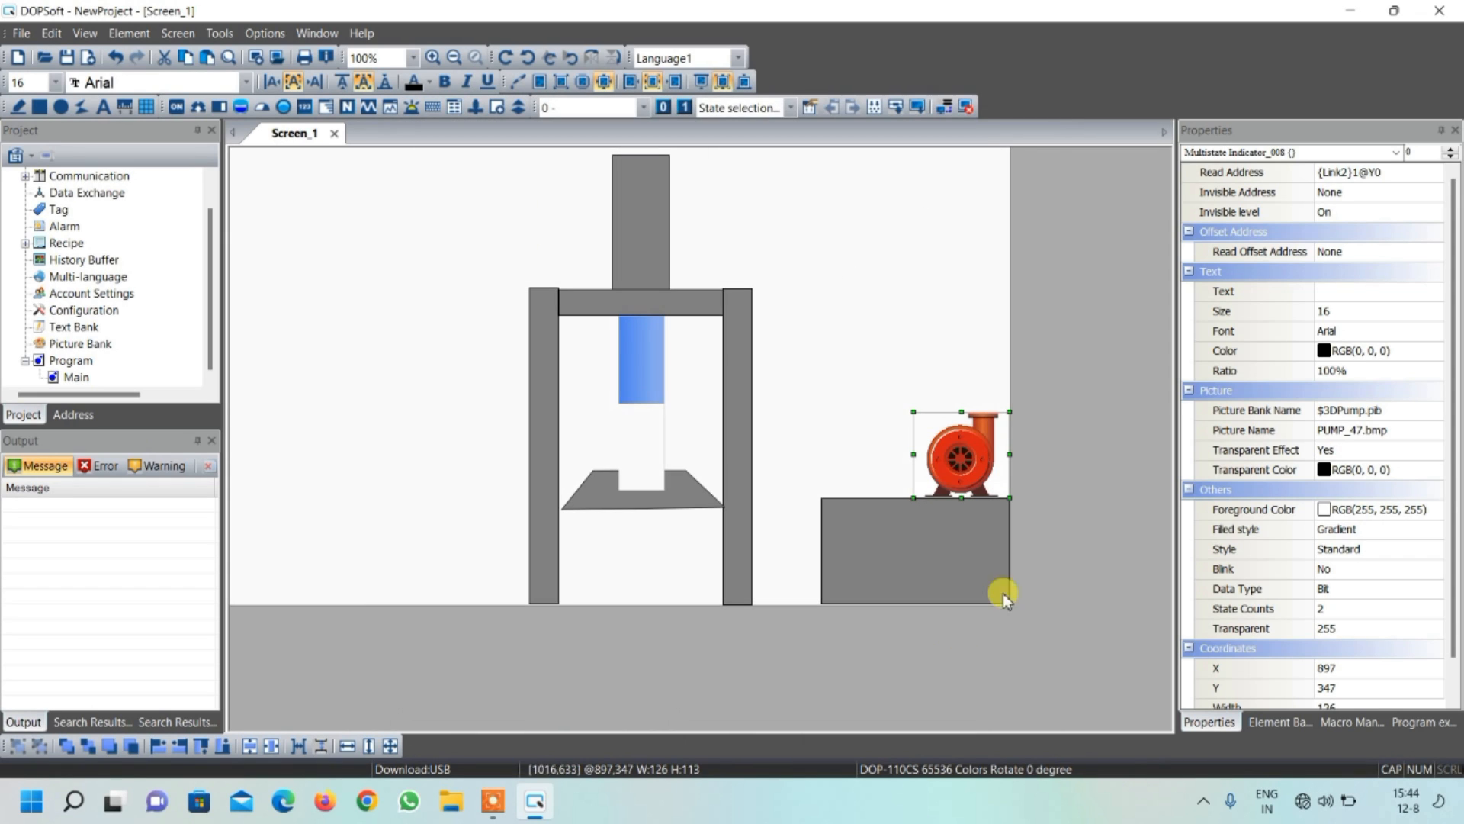
{"action": "left_click", "coordinate": [856, 458]}
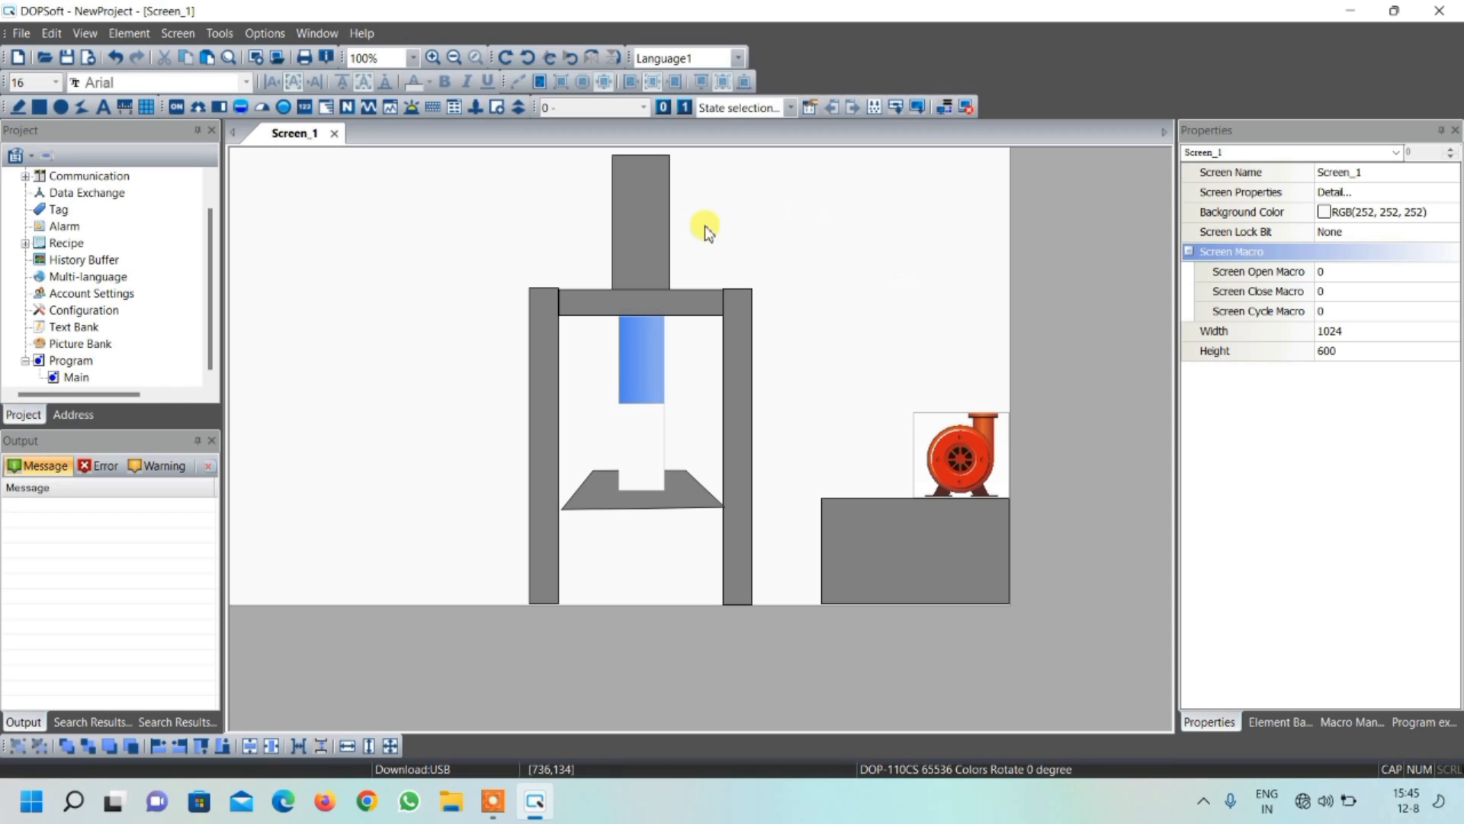
Insert a second Multistate Indicator about 81 wide and 67 high in the blank area right of the press cylinder, near the canvas's top edge
{"action": "left_click", "coordinate": [283, 108]}
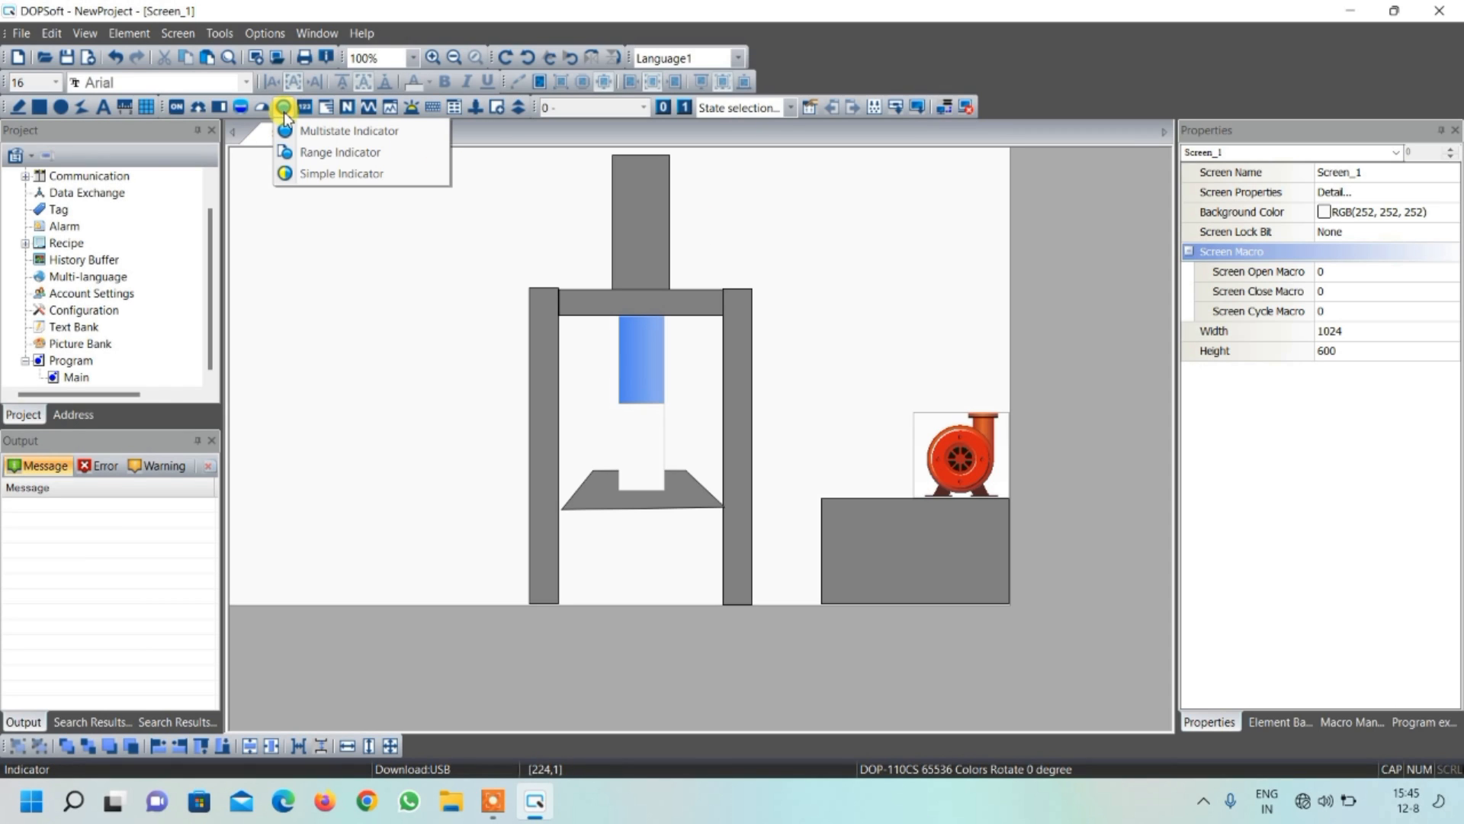
{"action": "left_click", "coordinate": [295, 131]}
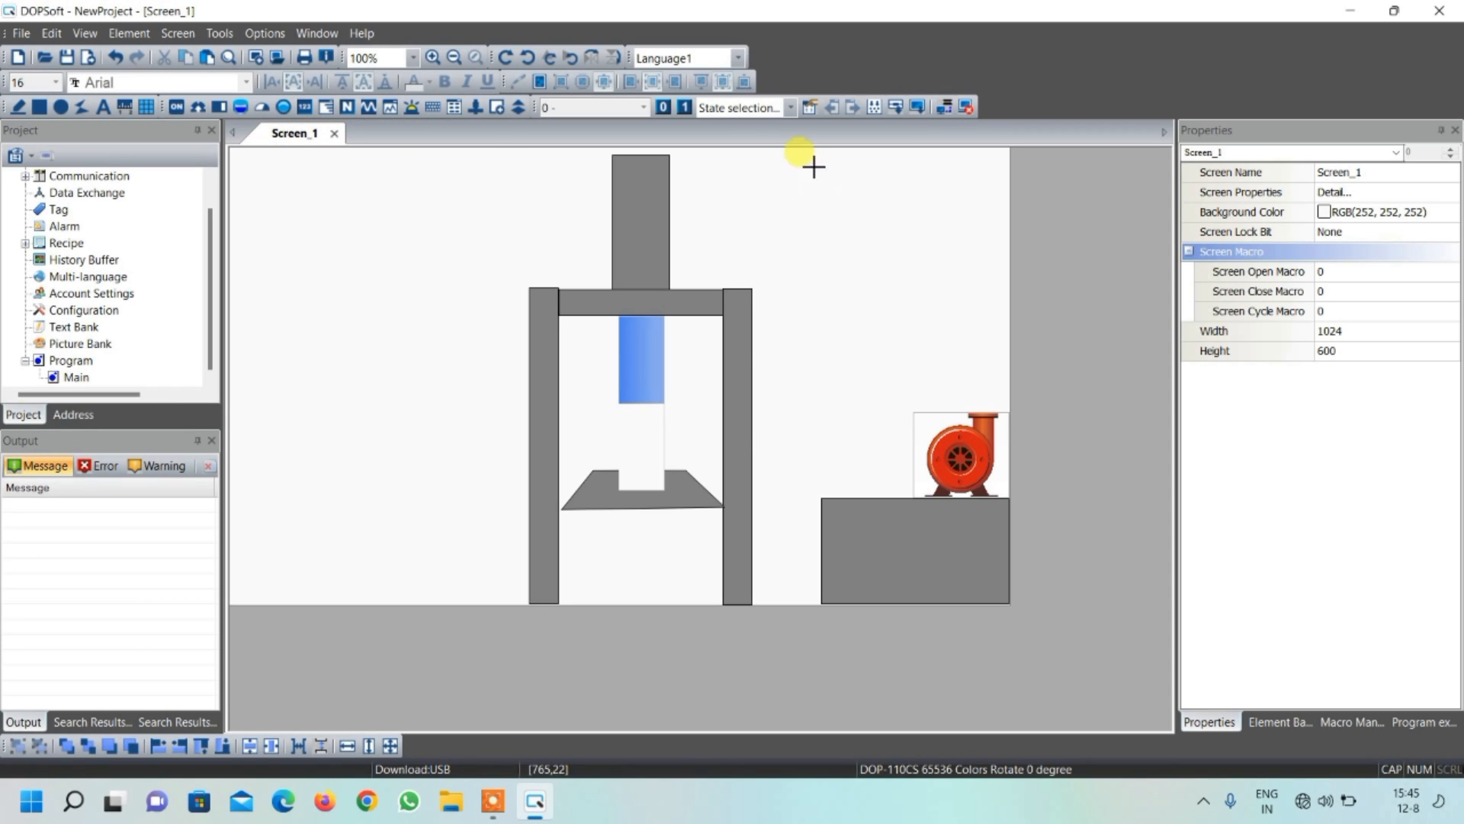
{"action": "left_click_drag", "start_coordinate": [803, 160], "coordinate": [861, 199]}
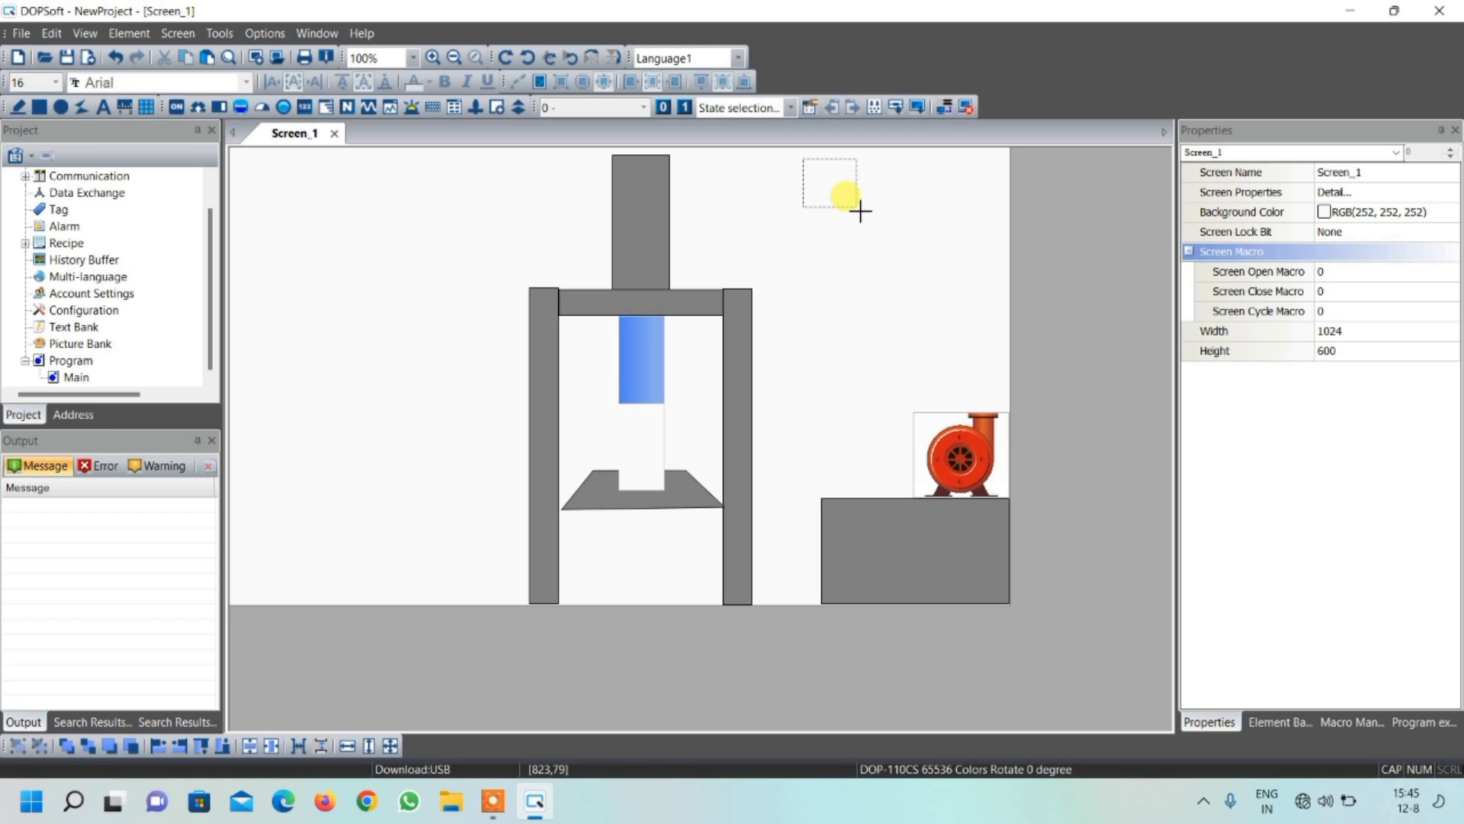
{"action": "left_click_drag", "start_coordinate": [865, 212], "coordinate": [806, 179]}
Set the new multistate indicator's read address to device Y1 on Link2
{"action": "double_click", "coordinate": [805, 176]}
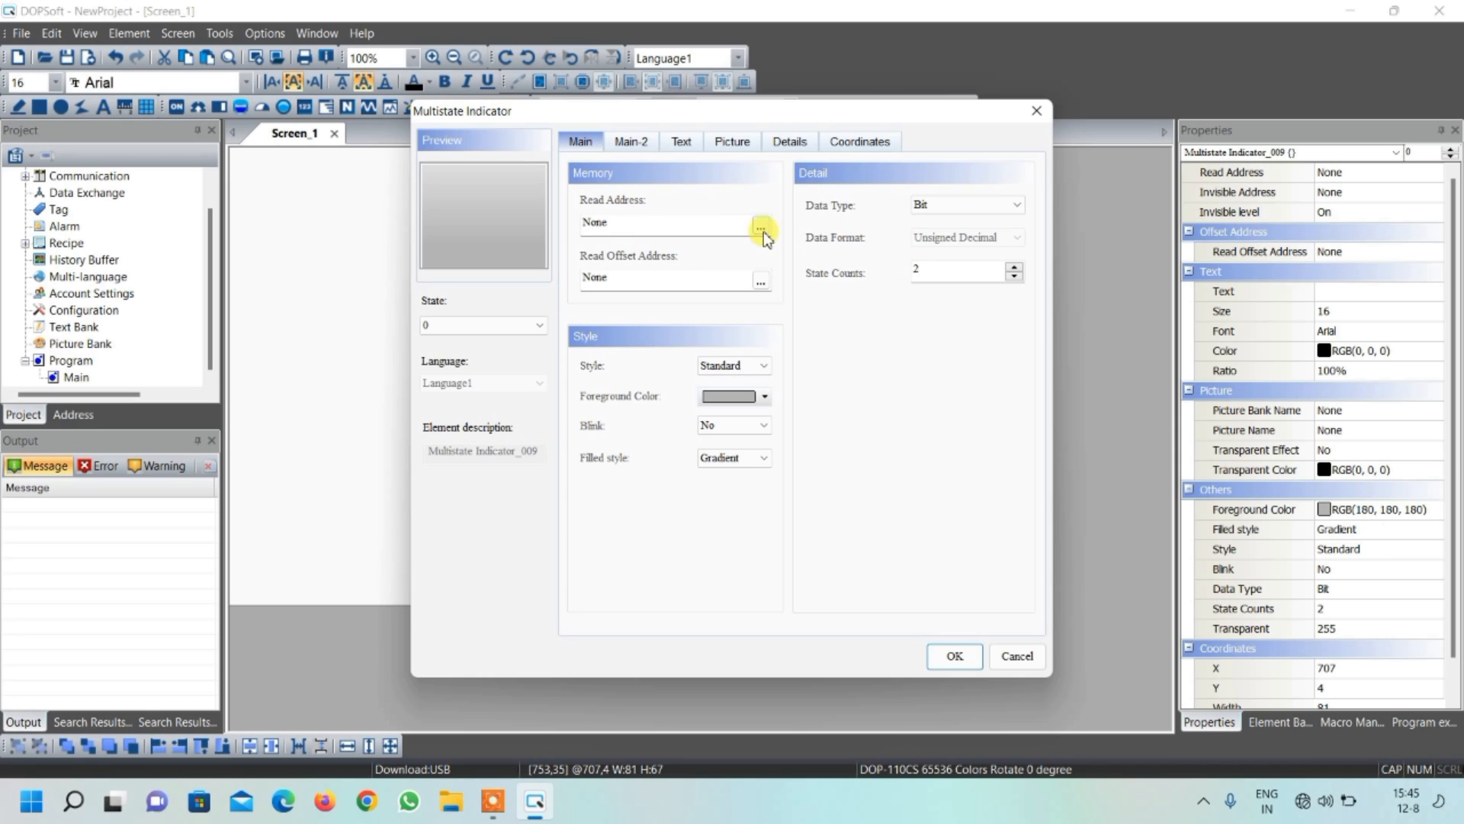
{"action": "left_click", "coordinate": [760, 229]}
{"action": "left_click", "coordinate": [767, 289]}
{"action": "left_click", "coordinate": [777, 321]}
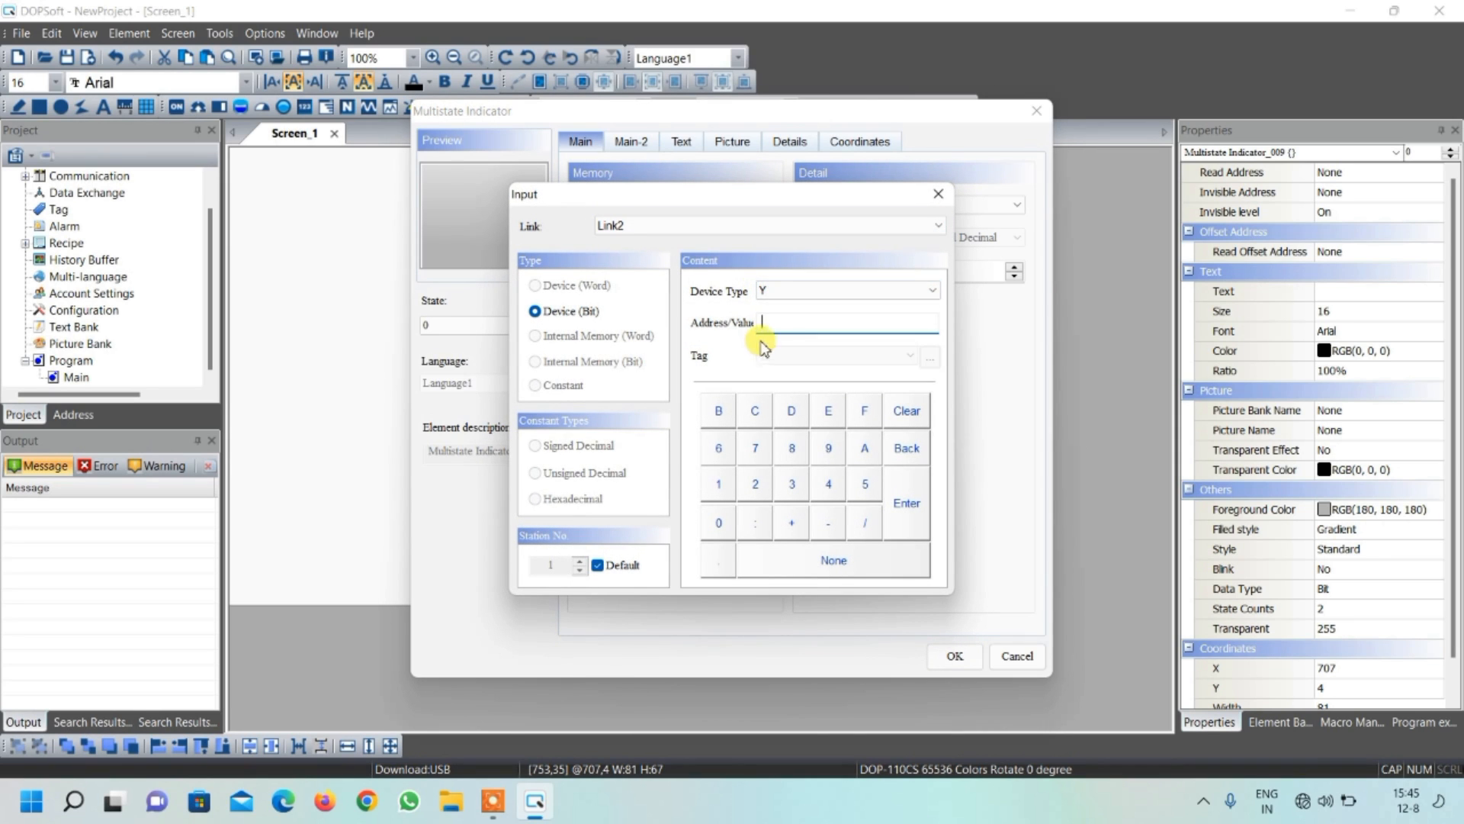
{"action": "left_click", "coordinate": [718, 484]}
{"action": "left_click", "coordinate": [904, 519]}
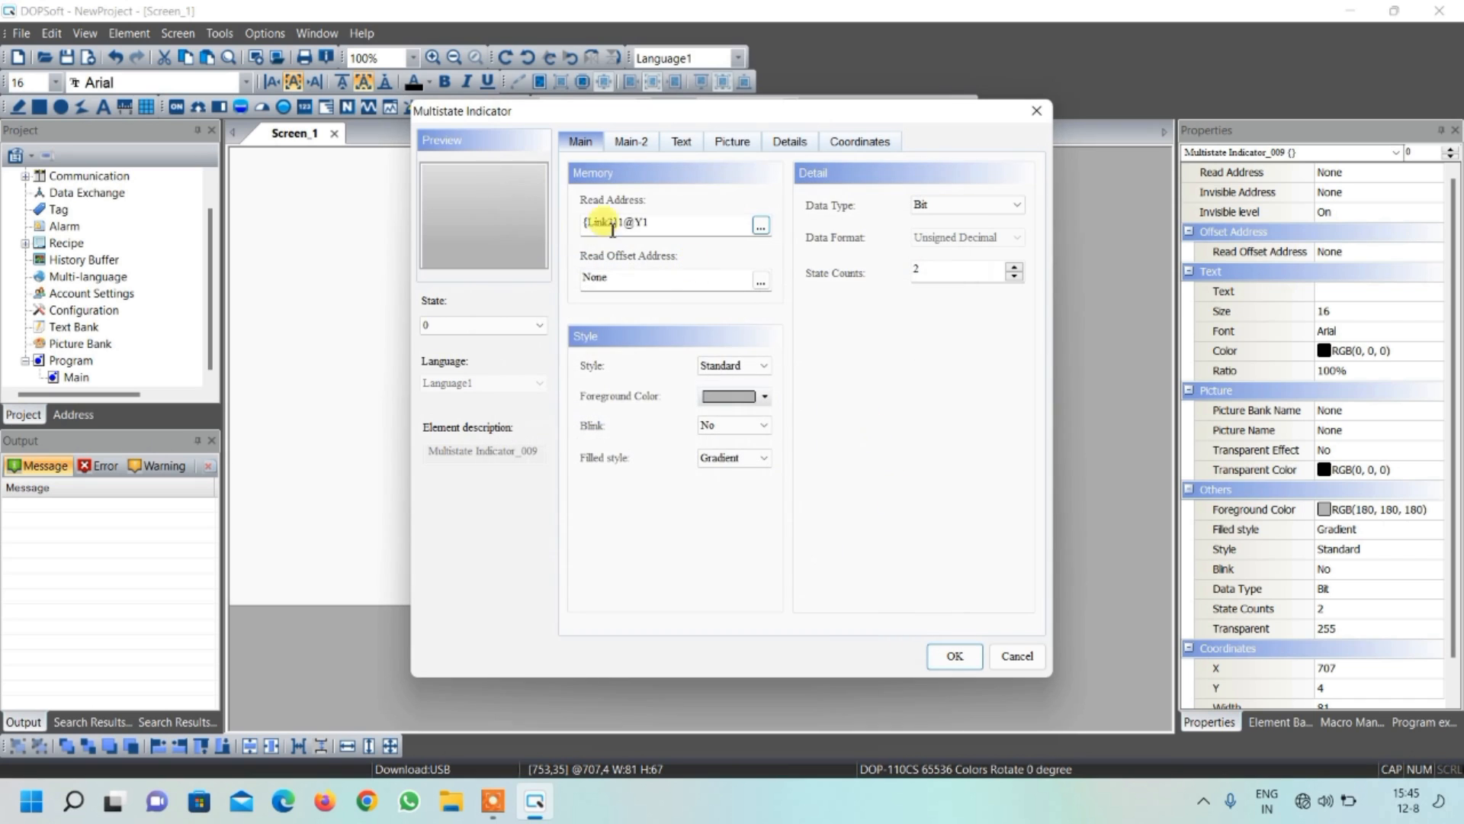
Set the new indicator's state 0 foreground color to white
{"action": "left_click", "coordinate": [728, 397]}
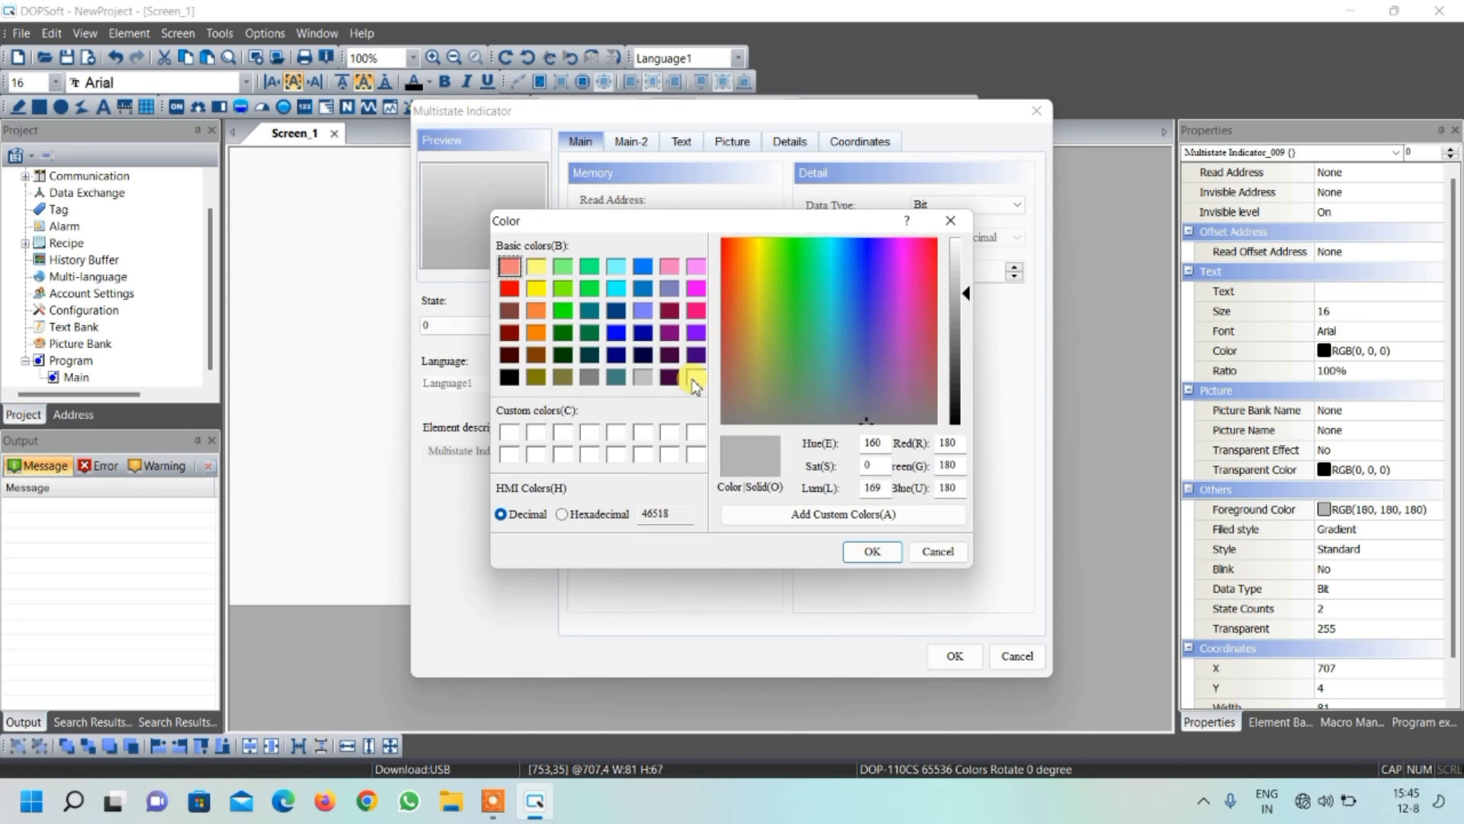
{"action": "left_click", "coordinate": [695, 377]}
{"action": "left_click", "coordinate": [852, 552]}
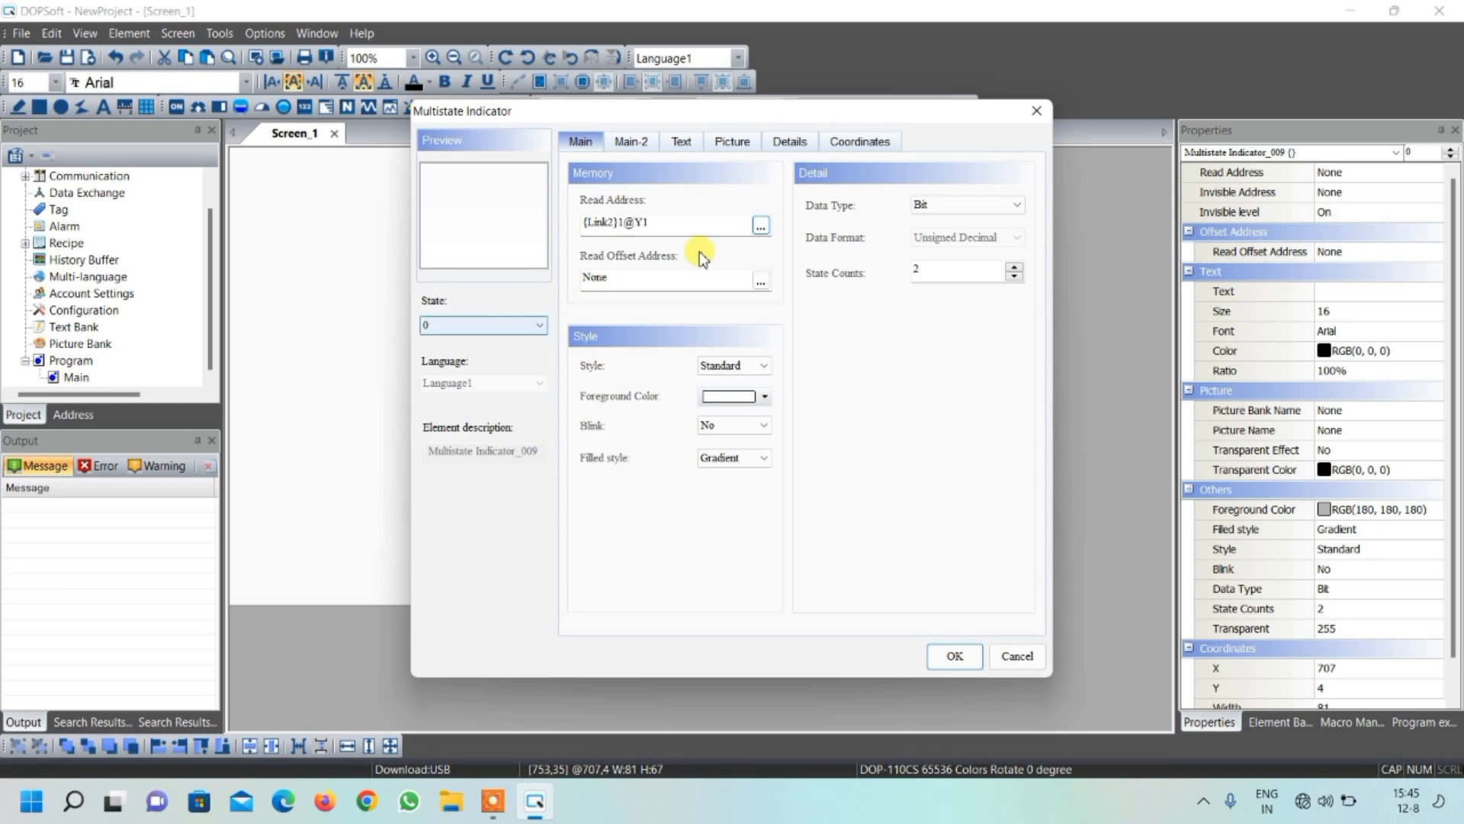
Assign HMI-Valves-01-1.png from the $ModernValves1 picture bank to state 0 and set its stretch mode to Stretch All
{"action": "left_click", "coordinate": [734, 153]}
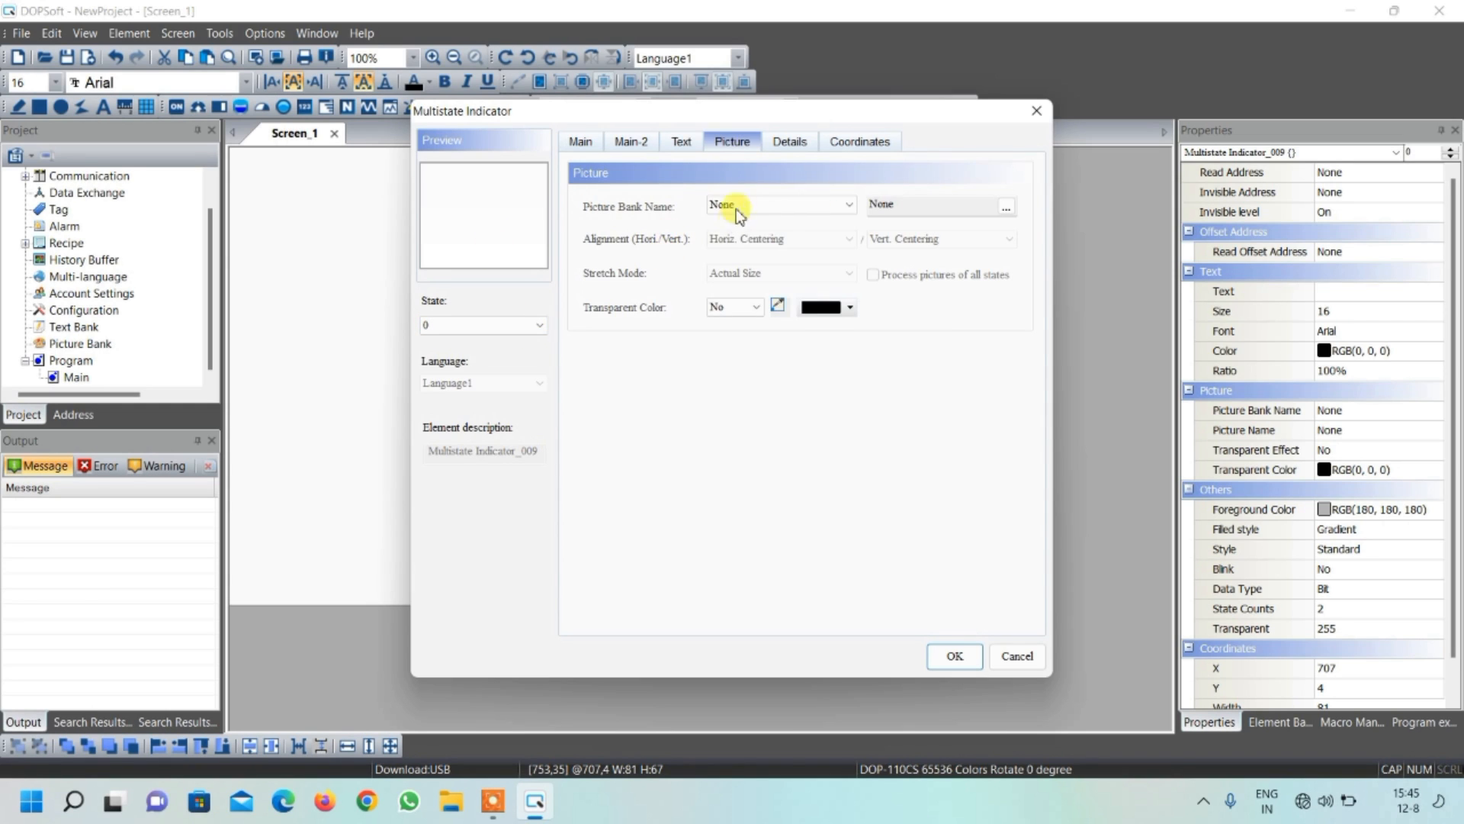
{"action": "left_click", "coordinate": [777, 205]}
{"action": "scroll", "coordinate": [785, 525], "scroll_direction": "down", "scroll_amount": 3}
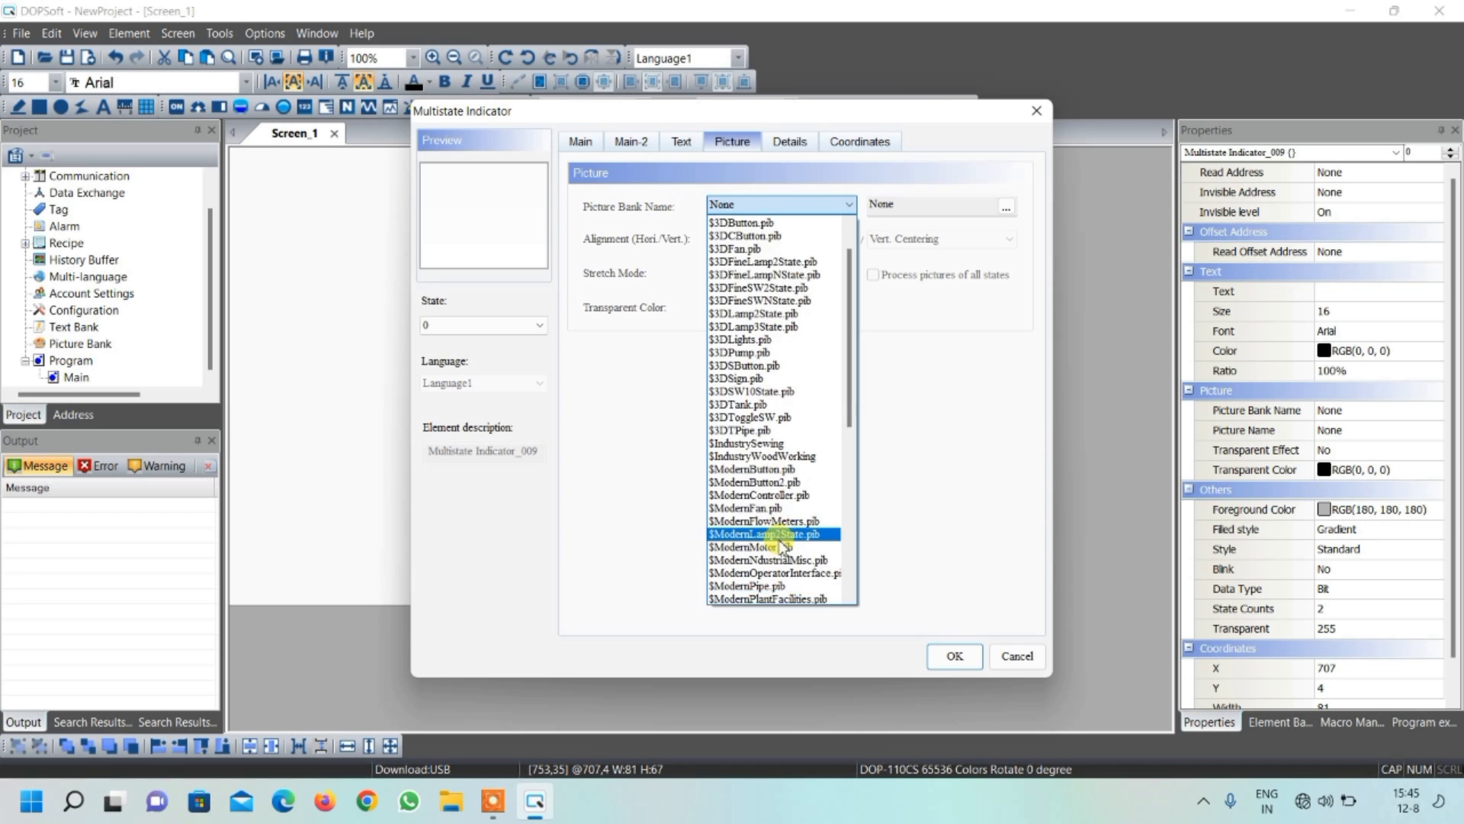
{"action": "scroll", "coordinate": [778, 547], "scroll_direction": "down", "scroll_amount": 4}
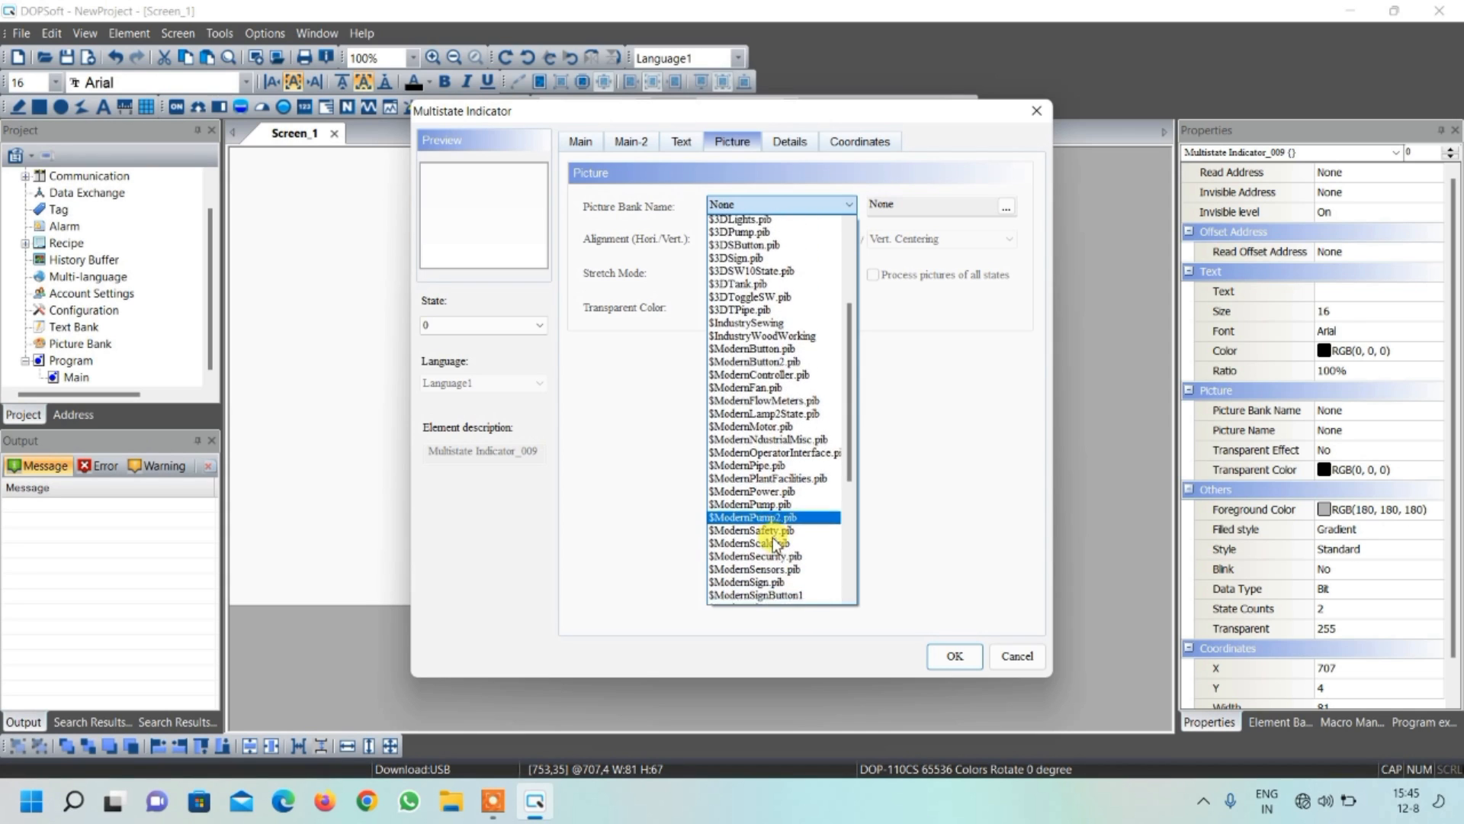
{"action": "scroll", "coordinate": [773, 539], "scroll_direction": "down", "scroll_amount": 5}
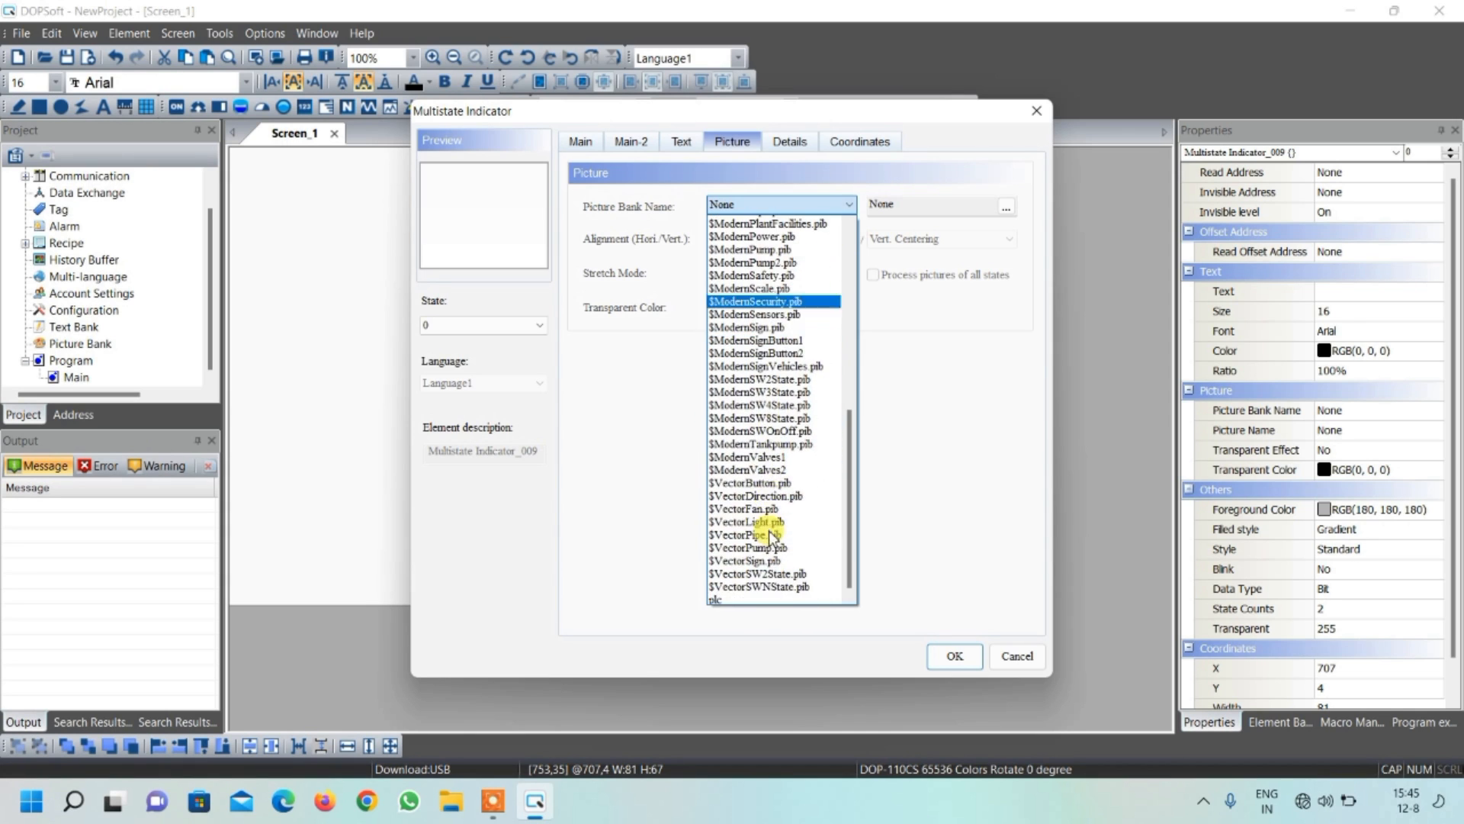
{"action": "left_click", "coordinate": [754, 458]}
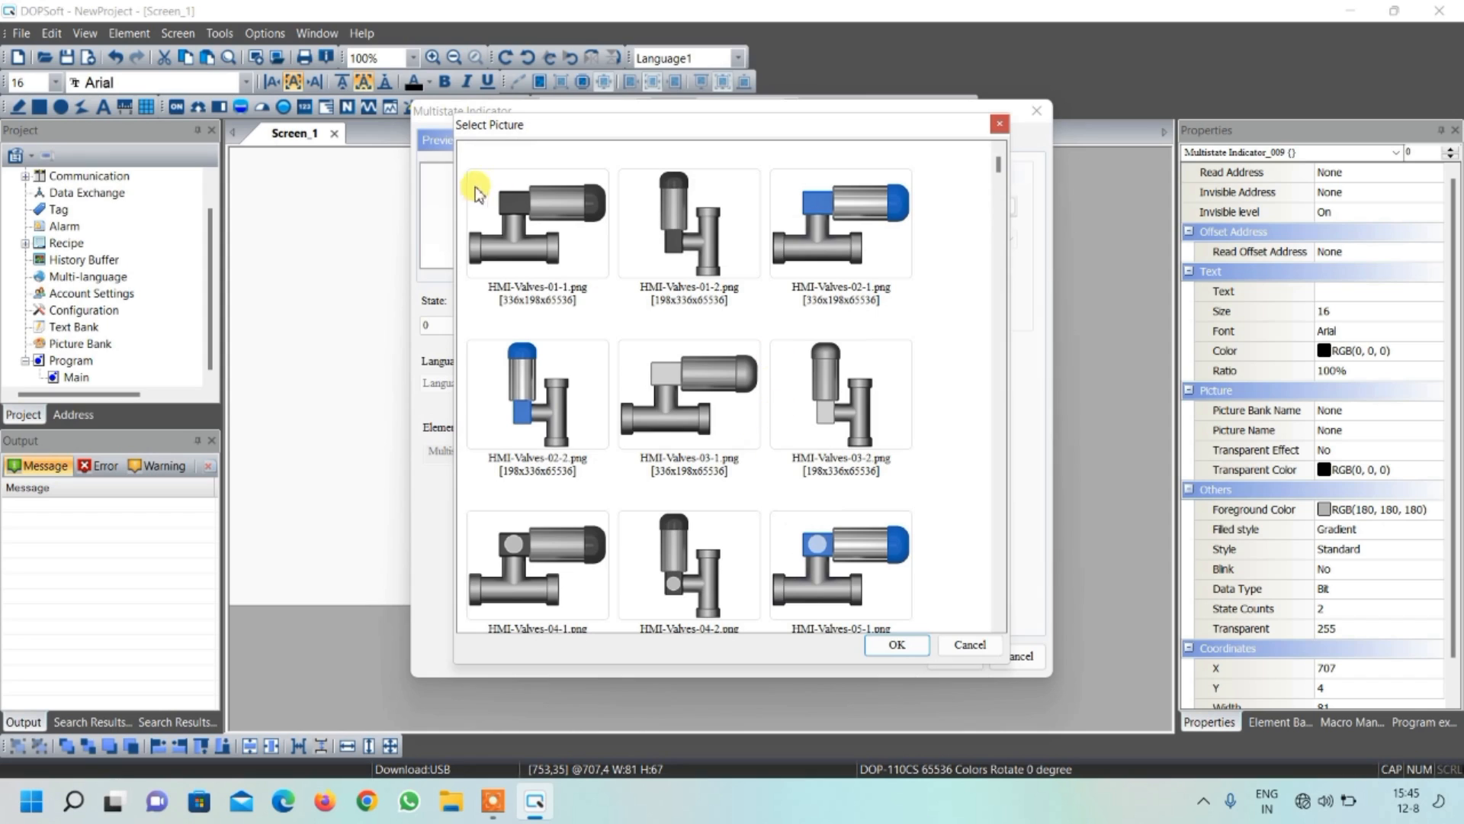
{"action": "left_click", "coordinate": [523, 204]}
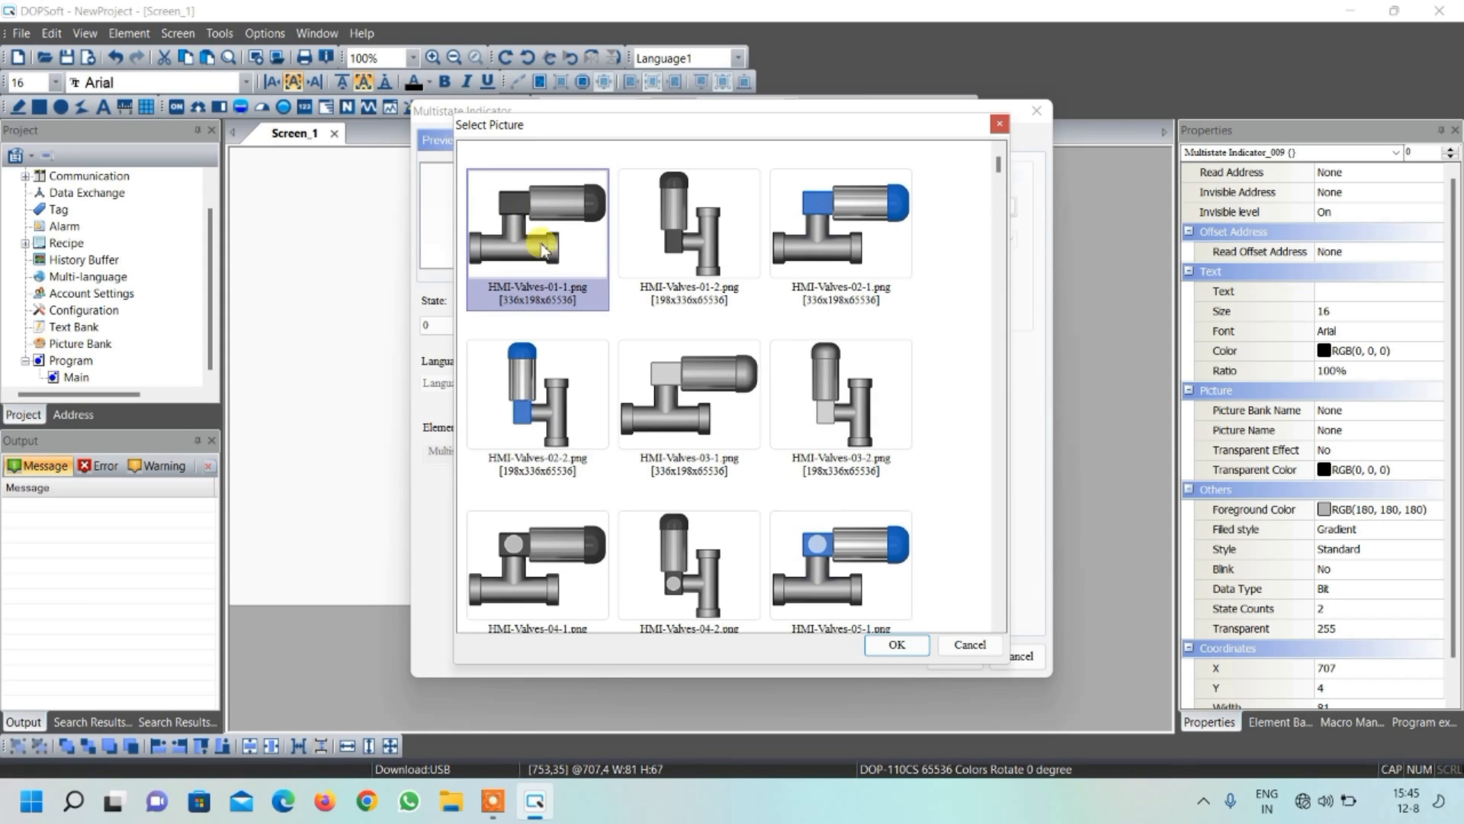
{"action": "left_click", "coordinate": [892, 644]}
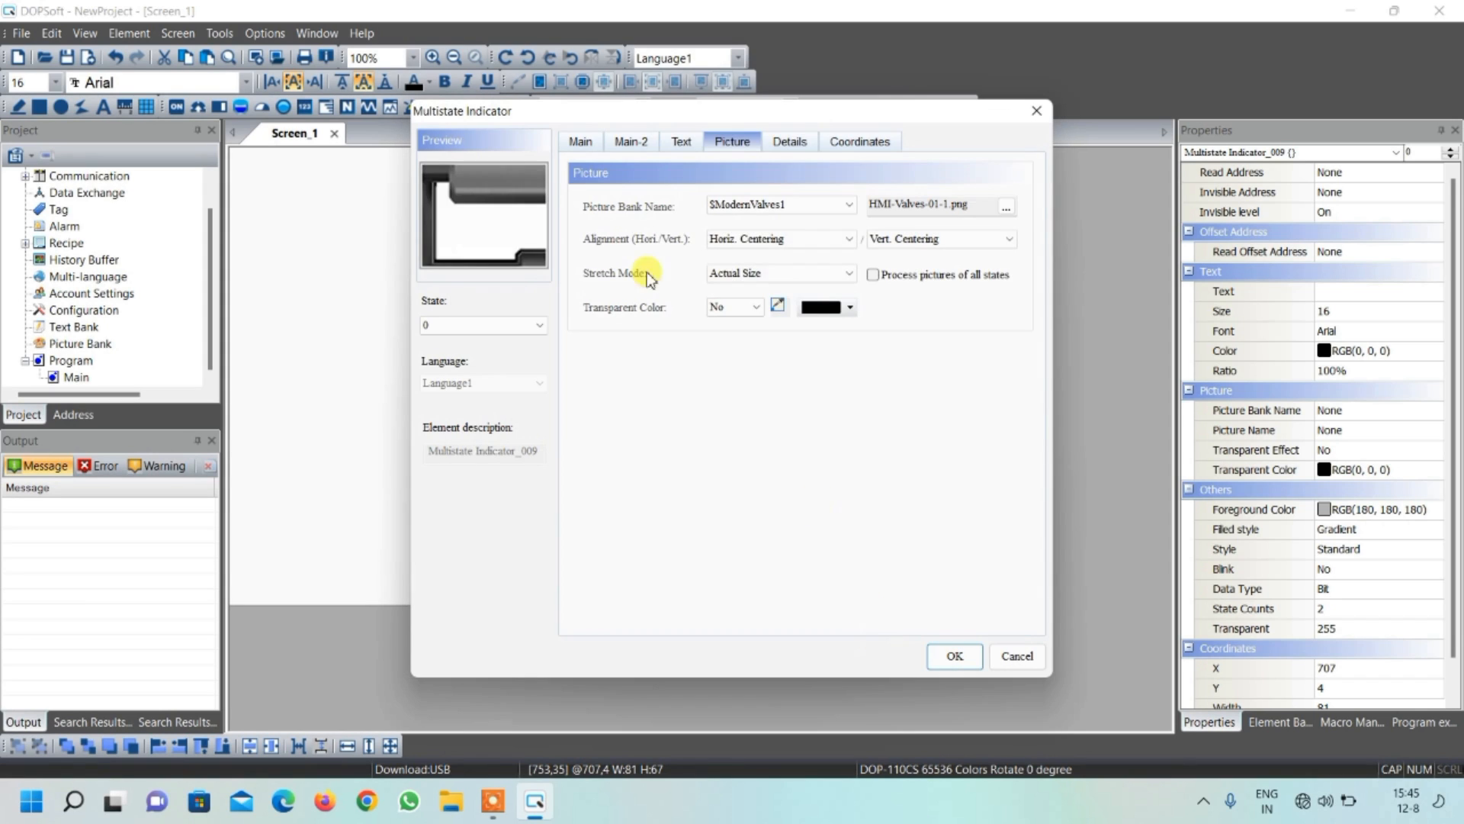
{"action": "left_click", "coordinate": [733, 273]}
{"action": "left_click", "coordinate": [720, 291]}
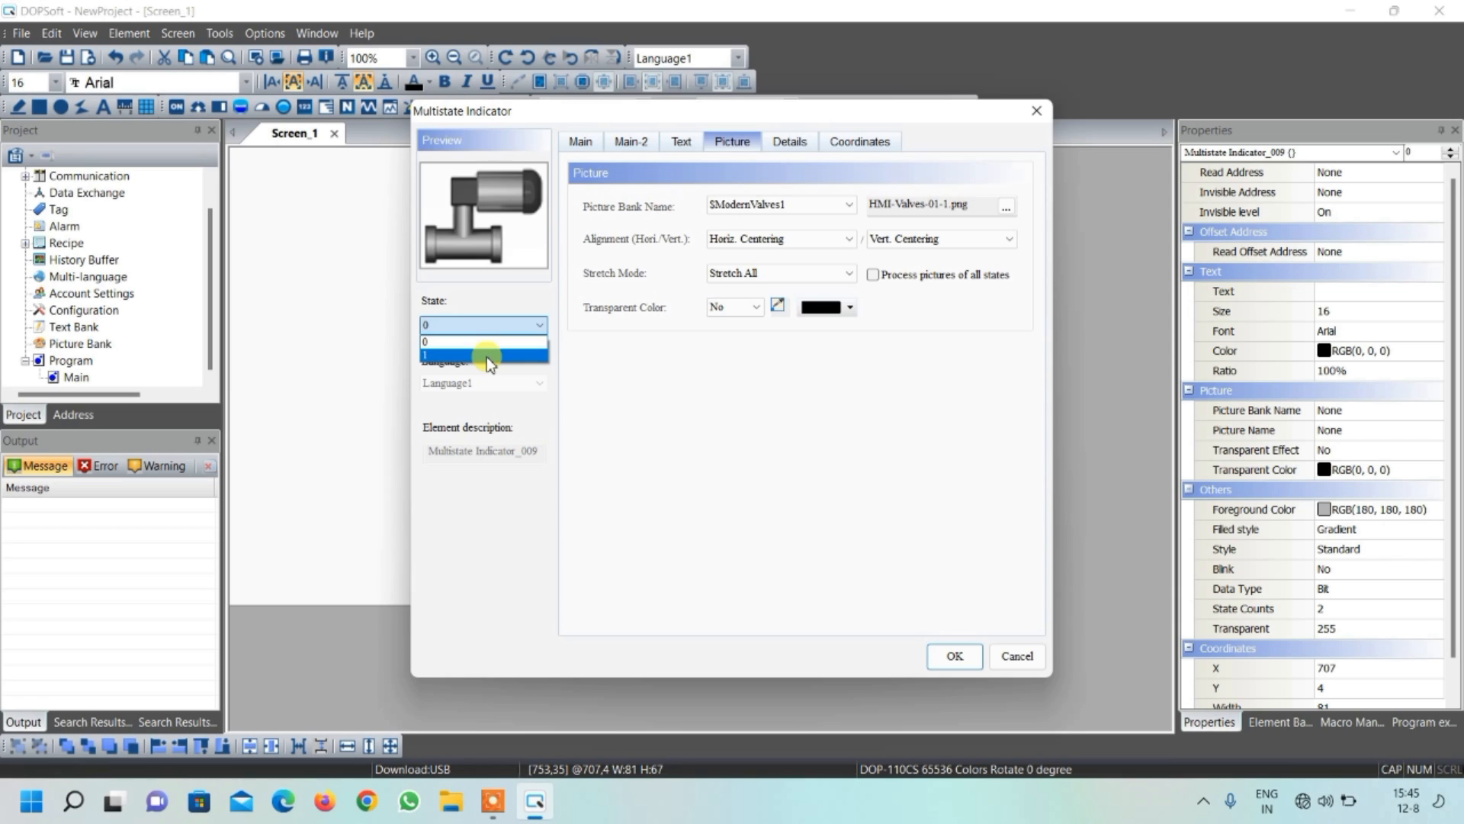
Set the valve indicator's state 1 foreground color to white
{"action": "left_click", "coordinate": [488, 355]}
{"action": "left_click", "coordinate": [580, 142]}
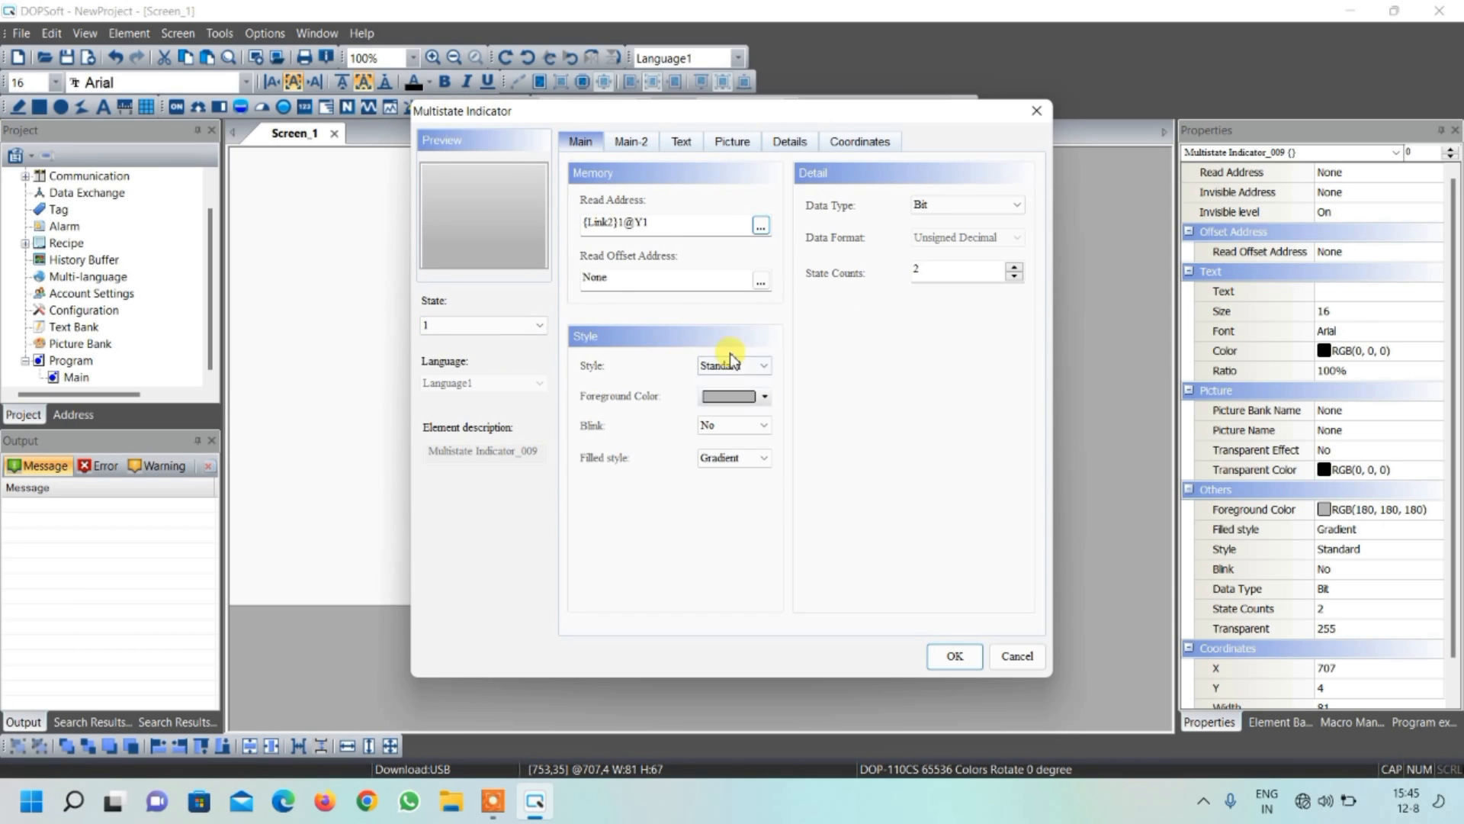
{"action": "left_click", "coordinate": [743, 395]}
{"action": "left_click", "coordinate": [696, 377]}
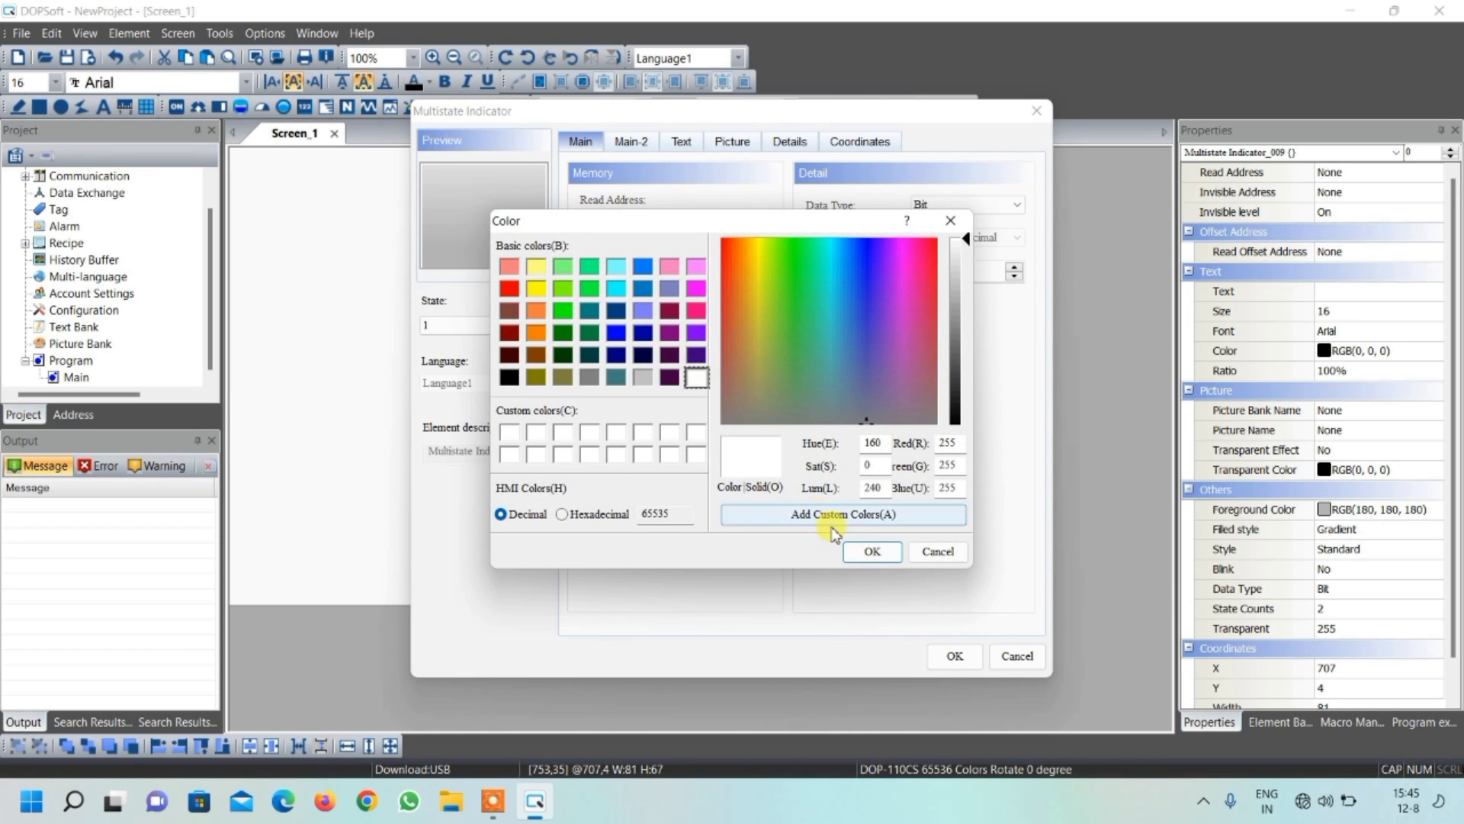
{"action": "left_click", "coordinate": [872, 550]}
Assign HMI-Valves-02-1.png from $ModernValves1 to state 1 with Stretch All, and apply the indicator's settings
{"action": "left_click", "coordinate": [731, 145]}
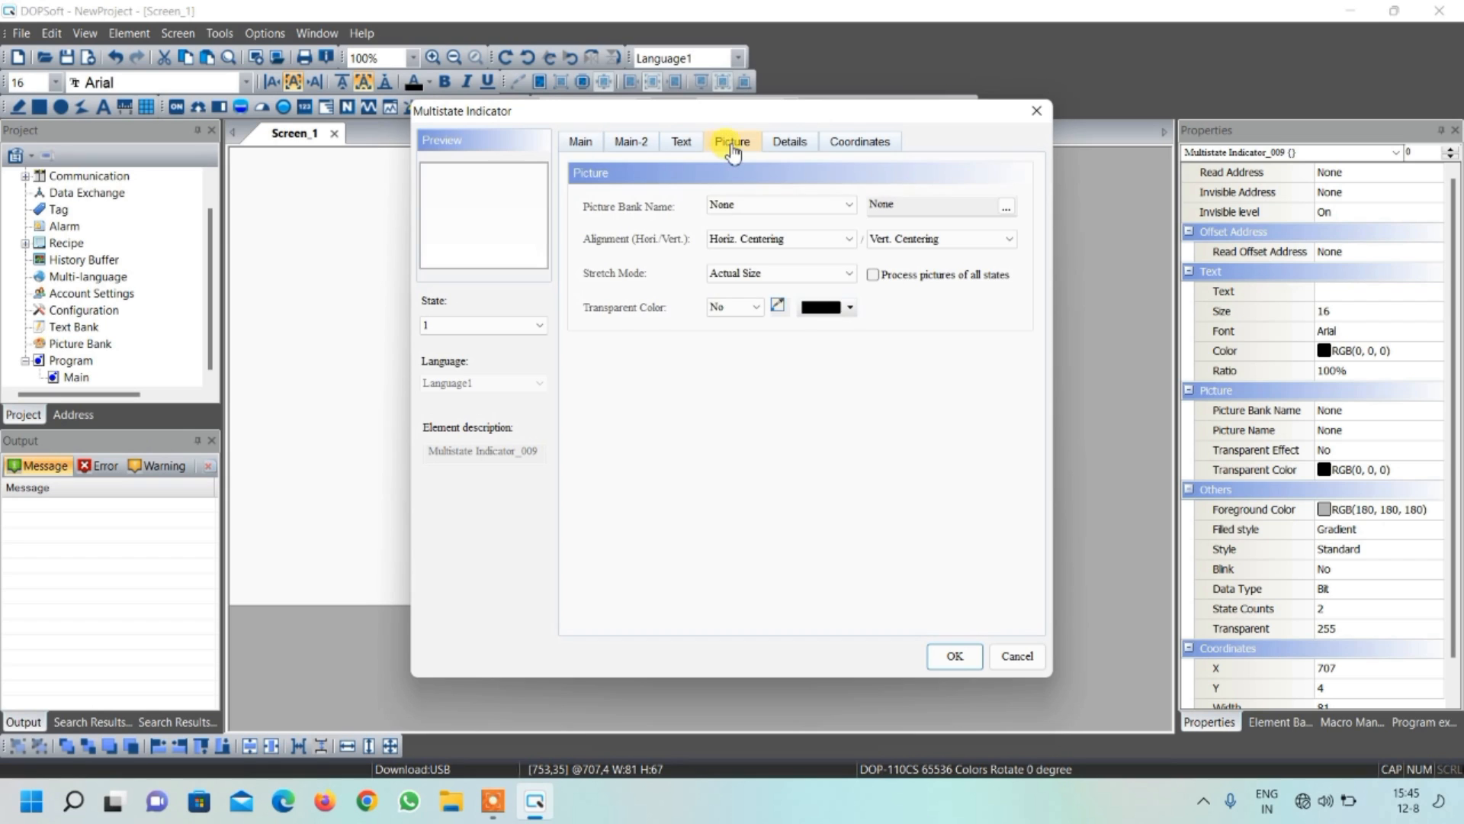
{"action": "left_click", "coordinate": [747, 204]}
{"action": "scroll", "coordinate": [760, 409], "scroll_direction": "down", "scroll_amount": 3}
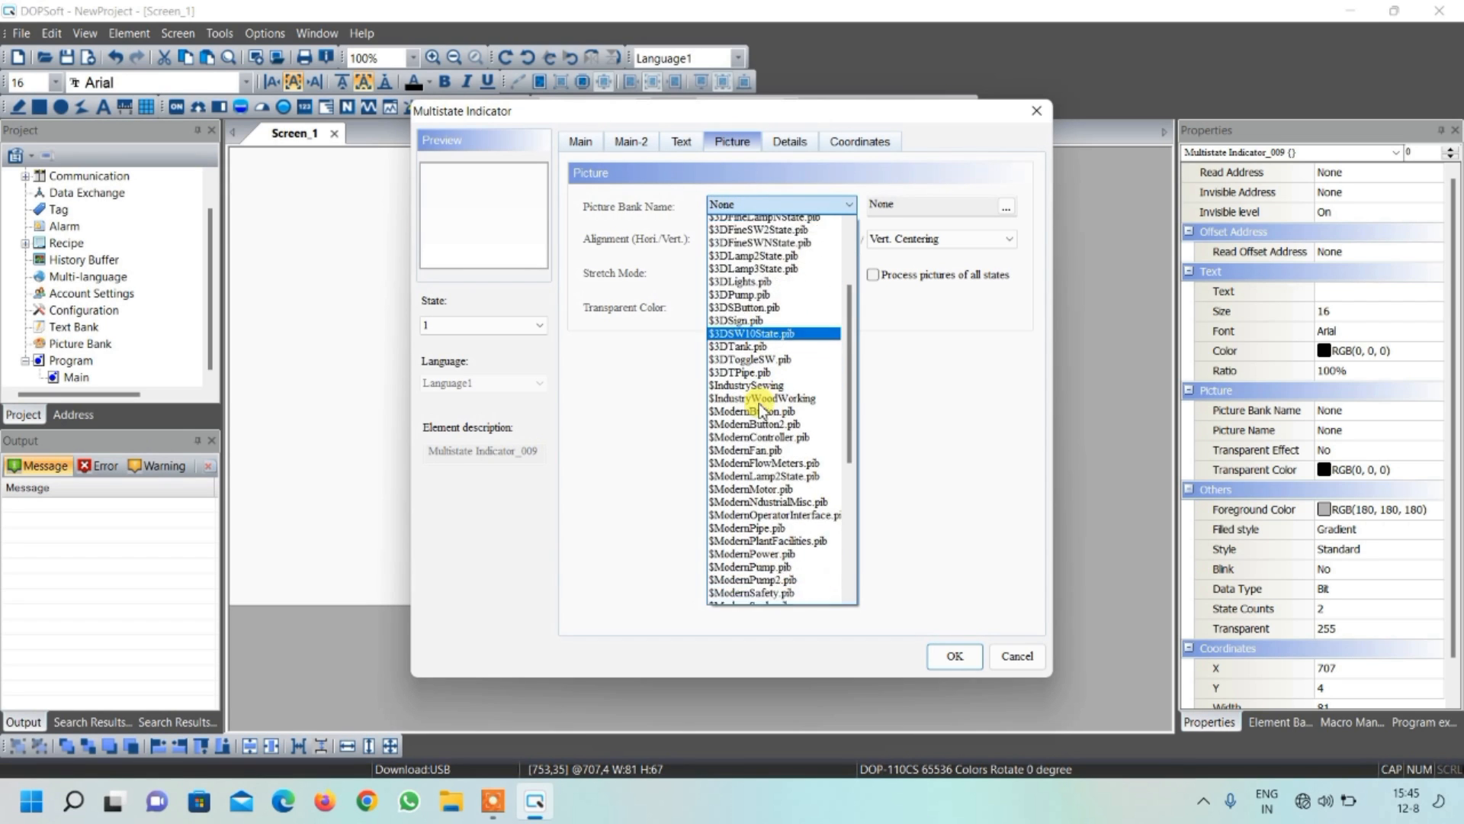
{"action": "scroll", "coordinate": [760, 412], "scroll_direction": "down", "scroll_amount": 6}
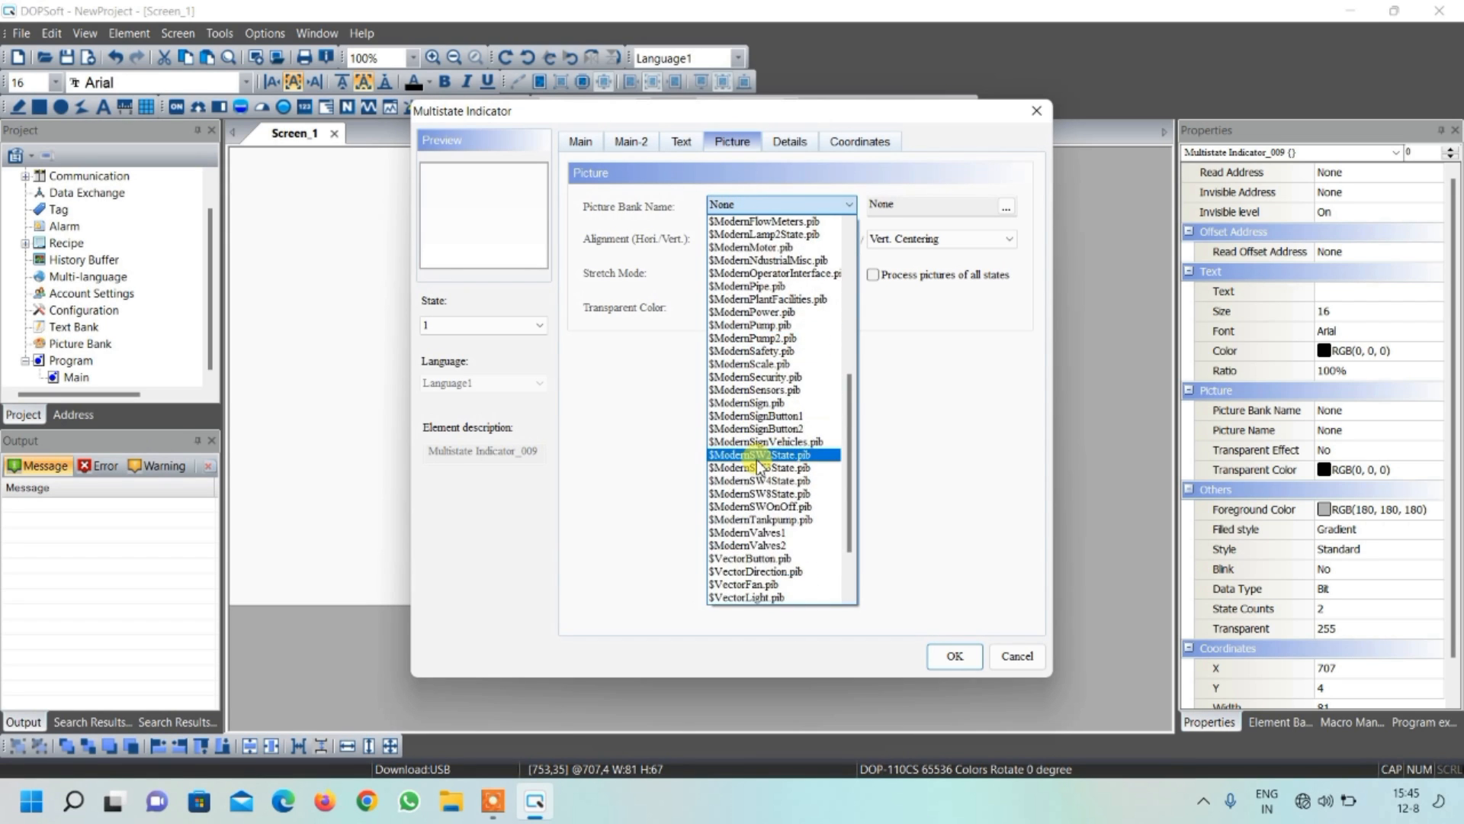
{"action": "left_click", "coordinate": [751, 534]}
{"action": "left_click", "coordinate": [819, 216]}
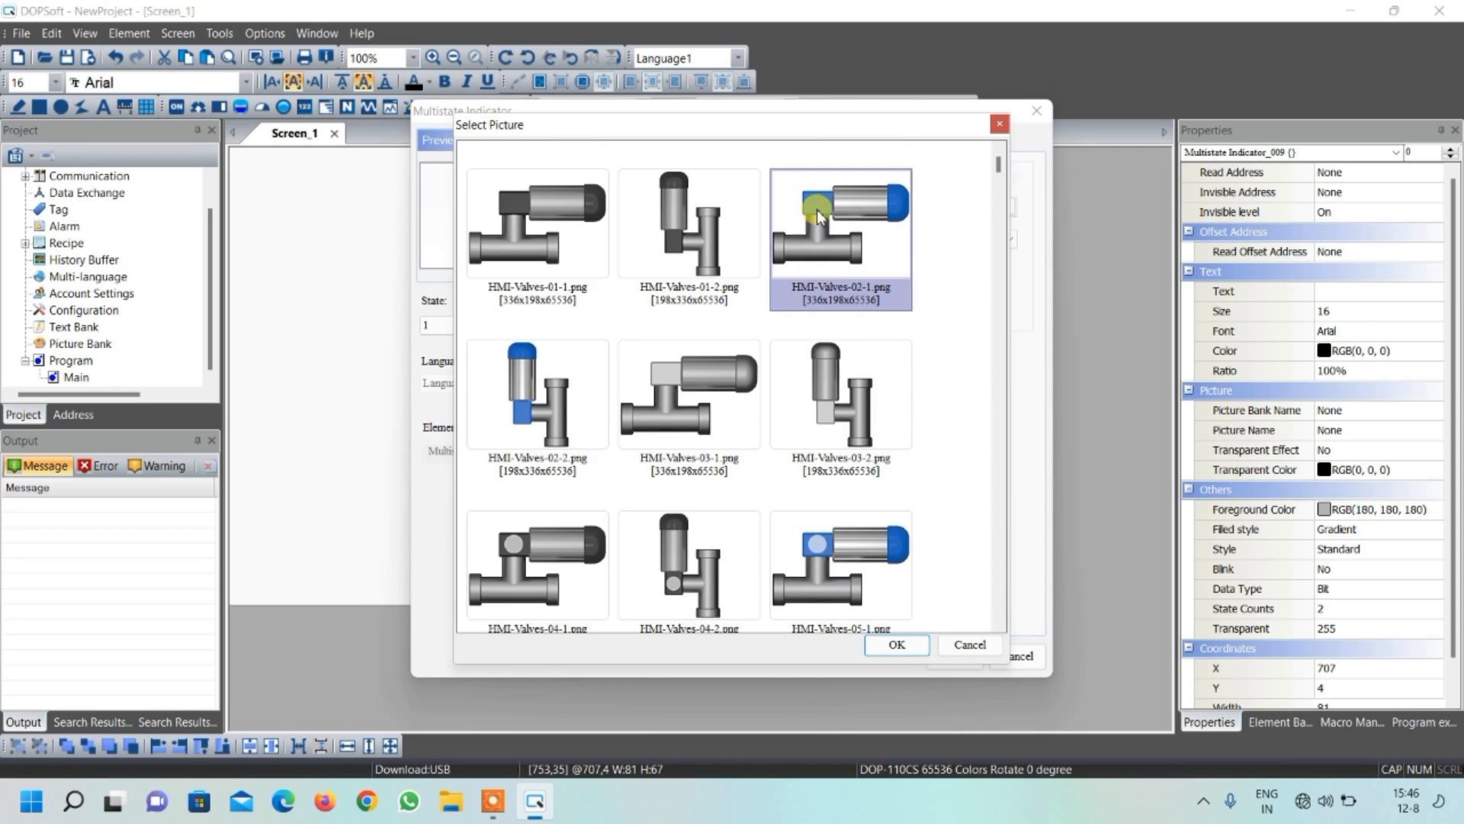
{"action": "left_click", "coordinate": [898, 645]}
{"action": "left_click", "coordinate": [749, 275]}
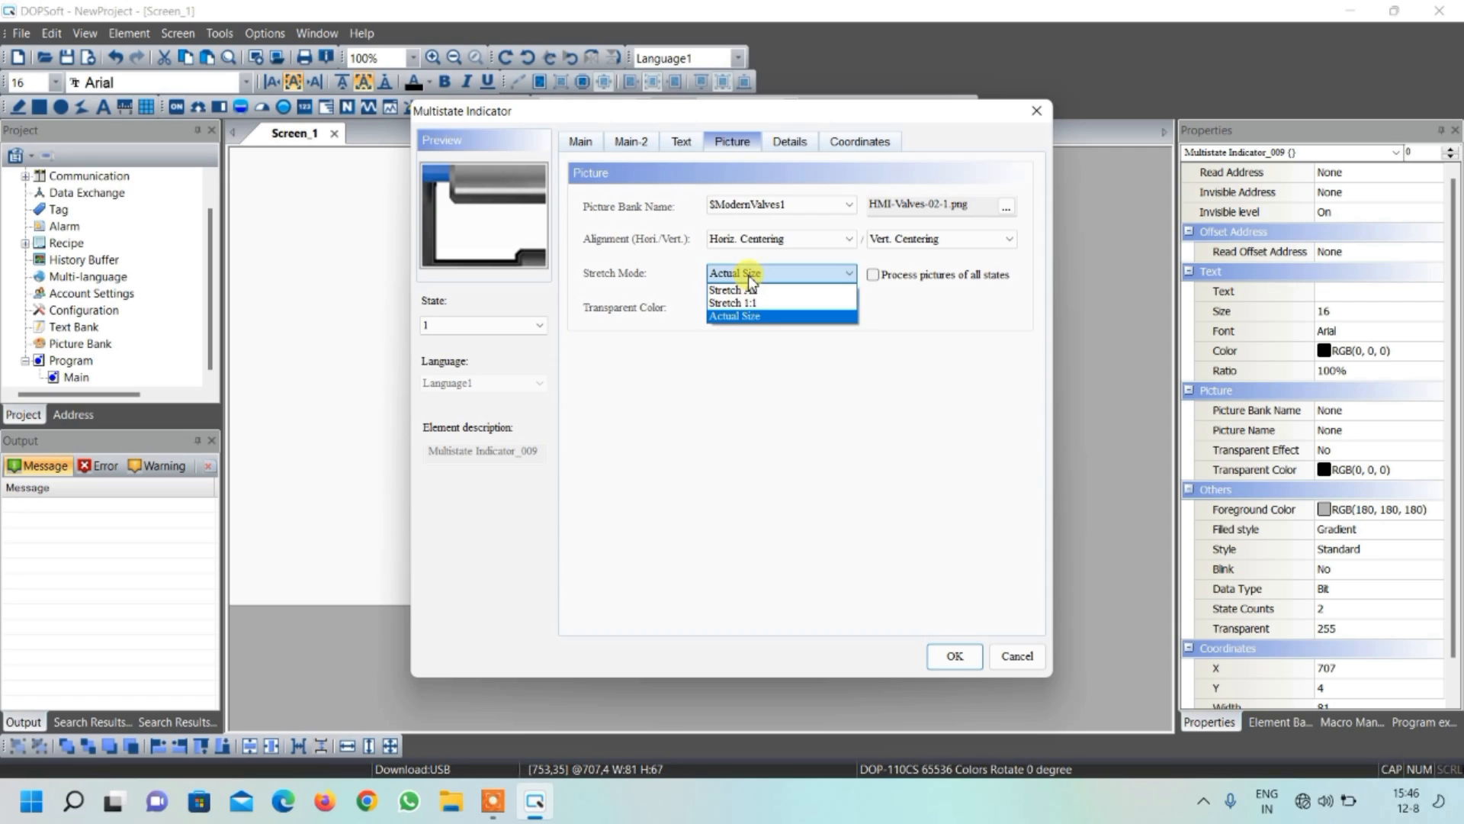
{"action": "left_click", "coordinate": [740, 290]}
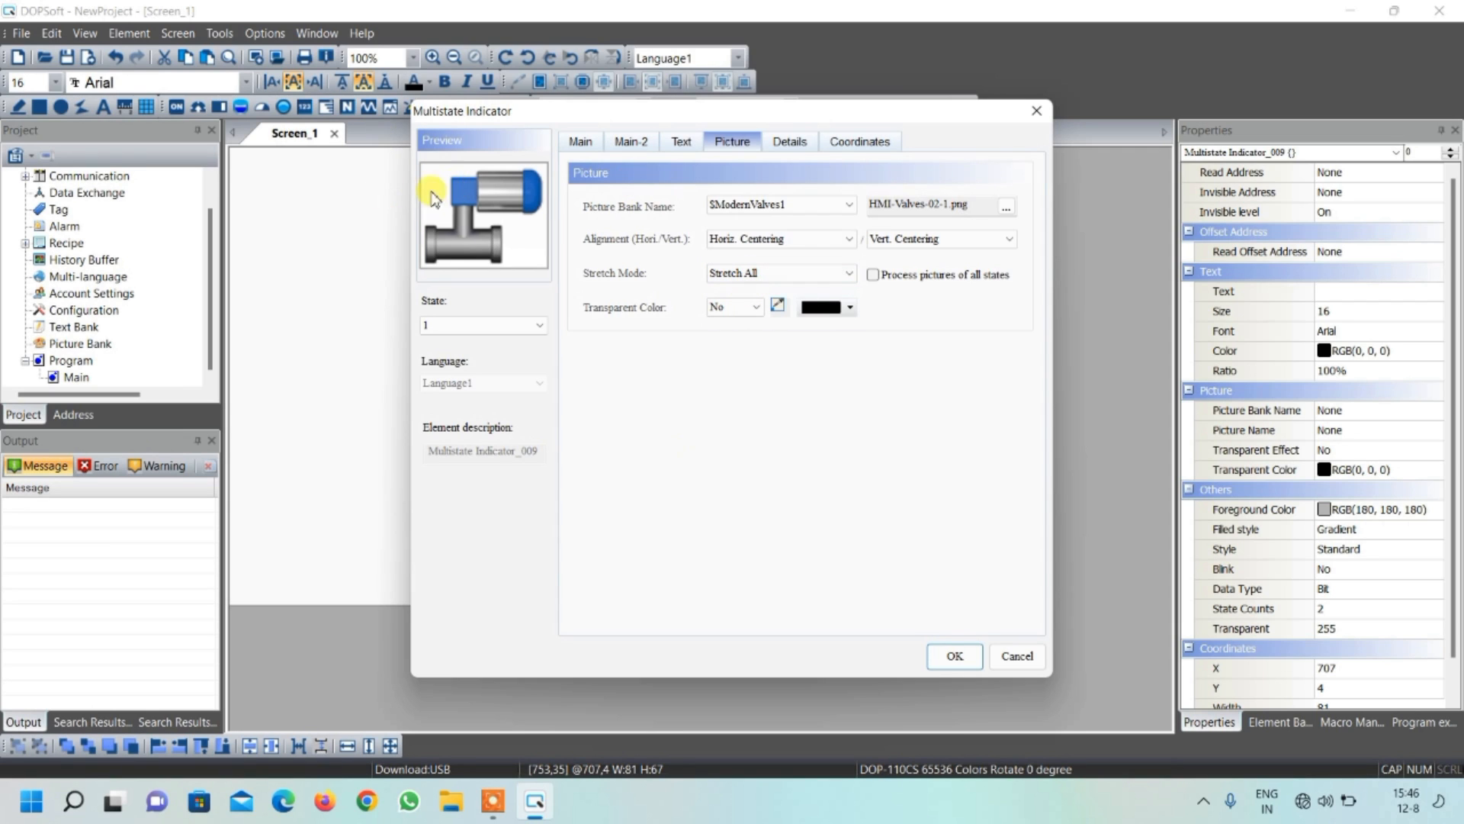
{"action": "left_click", "coordinate": [954, 657]}
Duplicate the valve indicator, place one at about X 816, Y 92, and shift the other slightly toward the press cylinder
{"action": "left_click", "coordinate": [774, 195]}
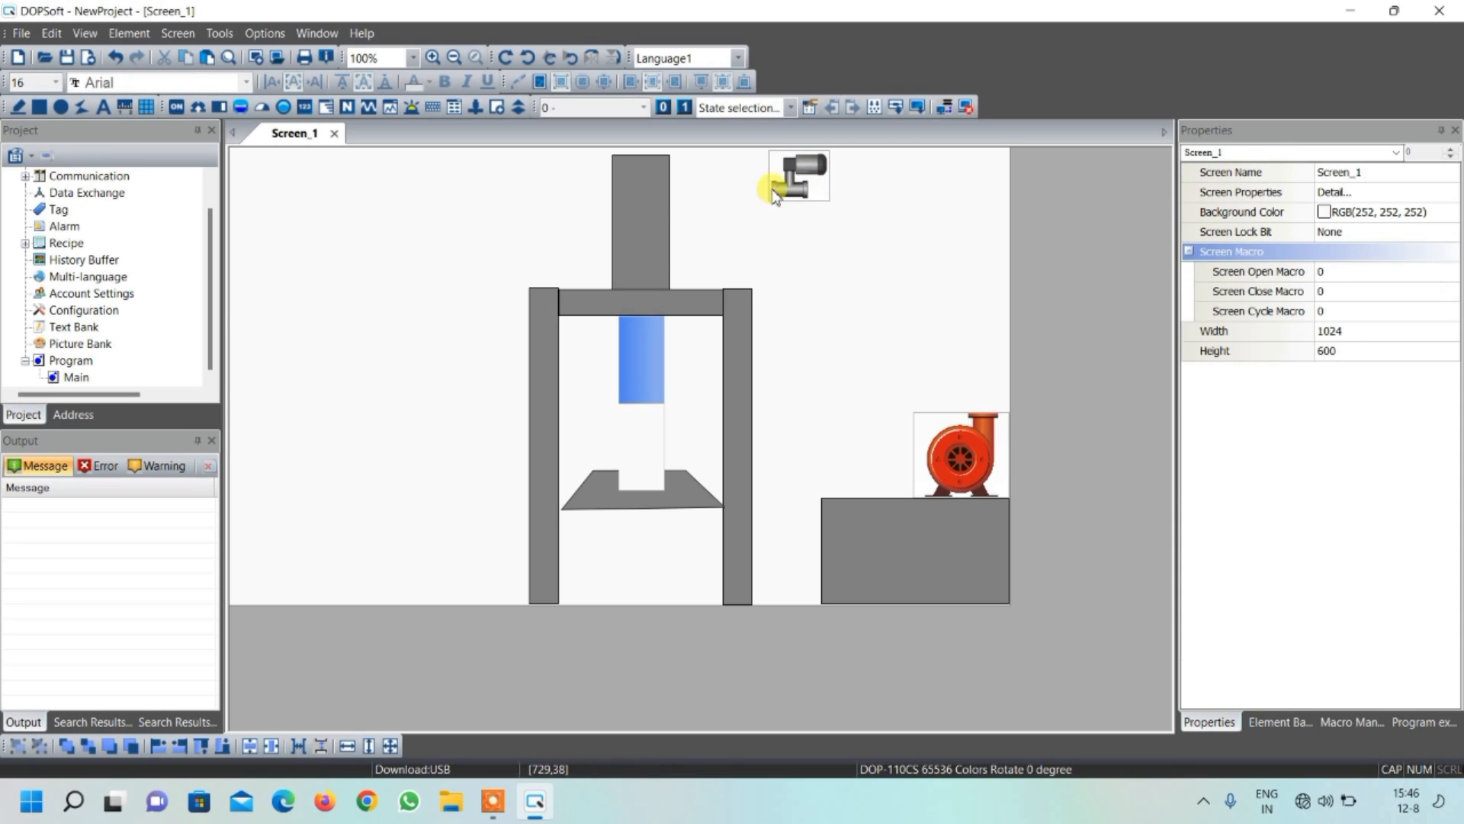
{"action": "left_click", "coordinate": [821, 182]}
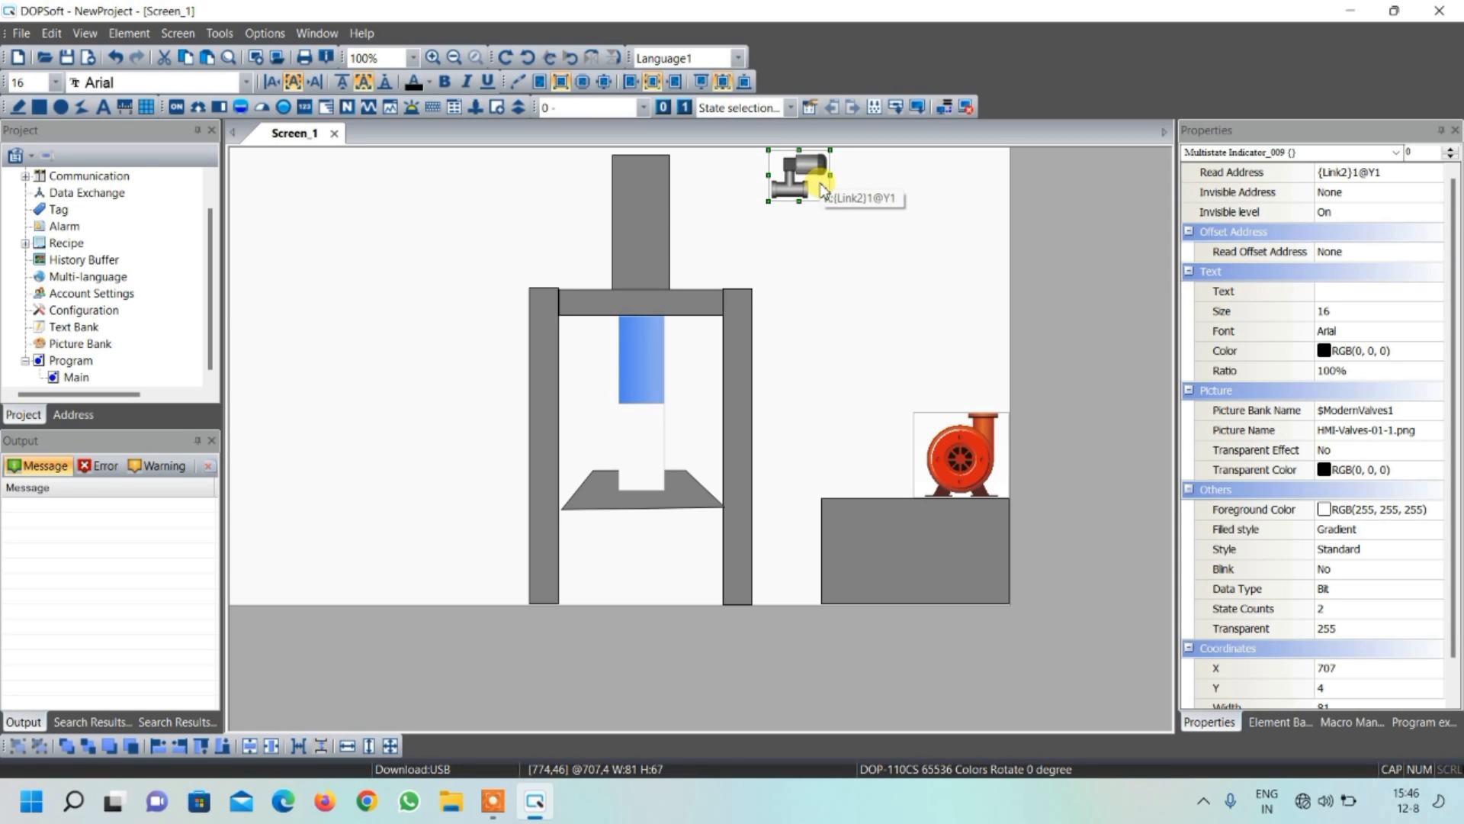
{"action": "key", "text": "ctrl+v"}
{"action": "left_click_drag", "start_coordinate": [821, 183], "coordinate": [886, 240]}
{"action": "left_click", "coordinate": [799, 179]}
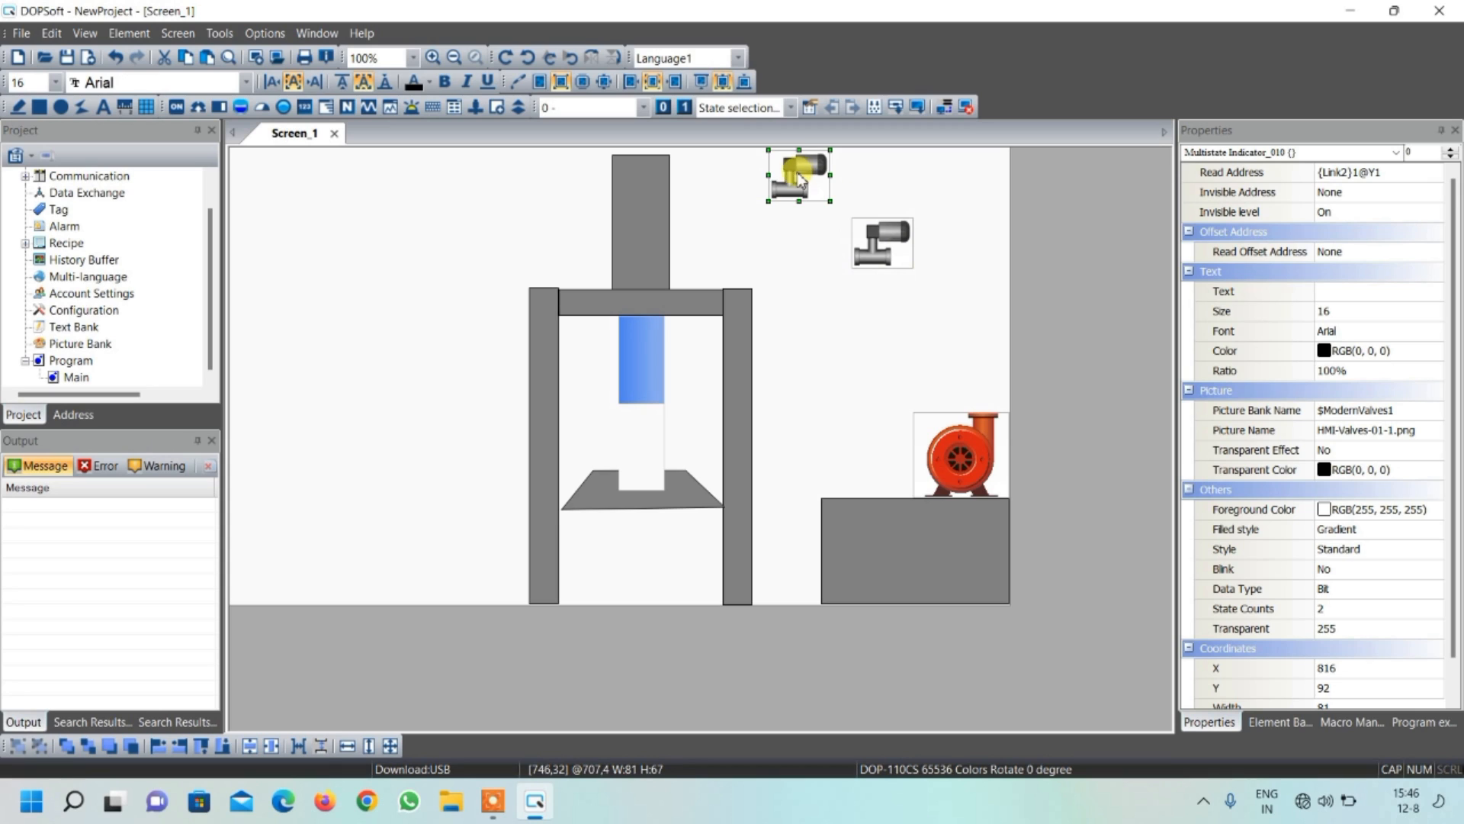
{"action": "left_click_drag", "start_coordinate": [798, 178], "coordinate": [773, 179]}
Change the lower valve indicator's read address to {Link2}1@Y2
{"action": "double_click", "coordinate": [874, 242]}
{"action": "left_click", "coordinate": [705, 224]}
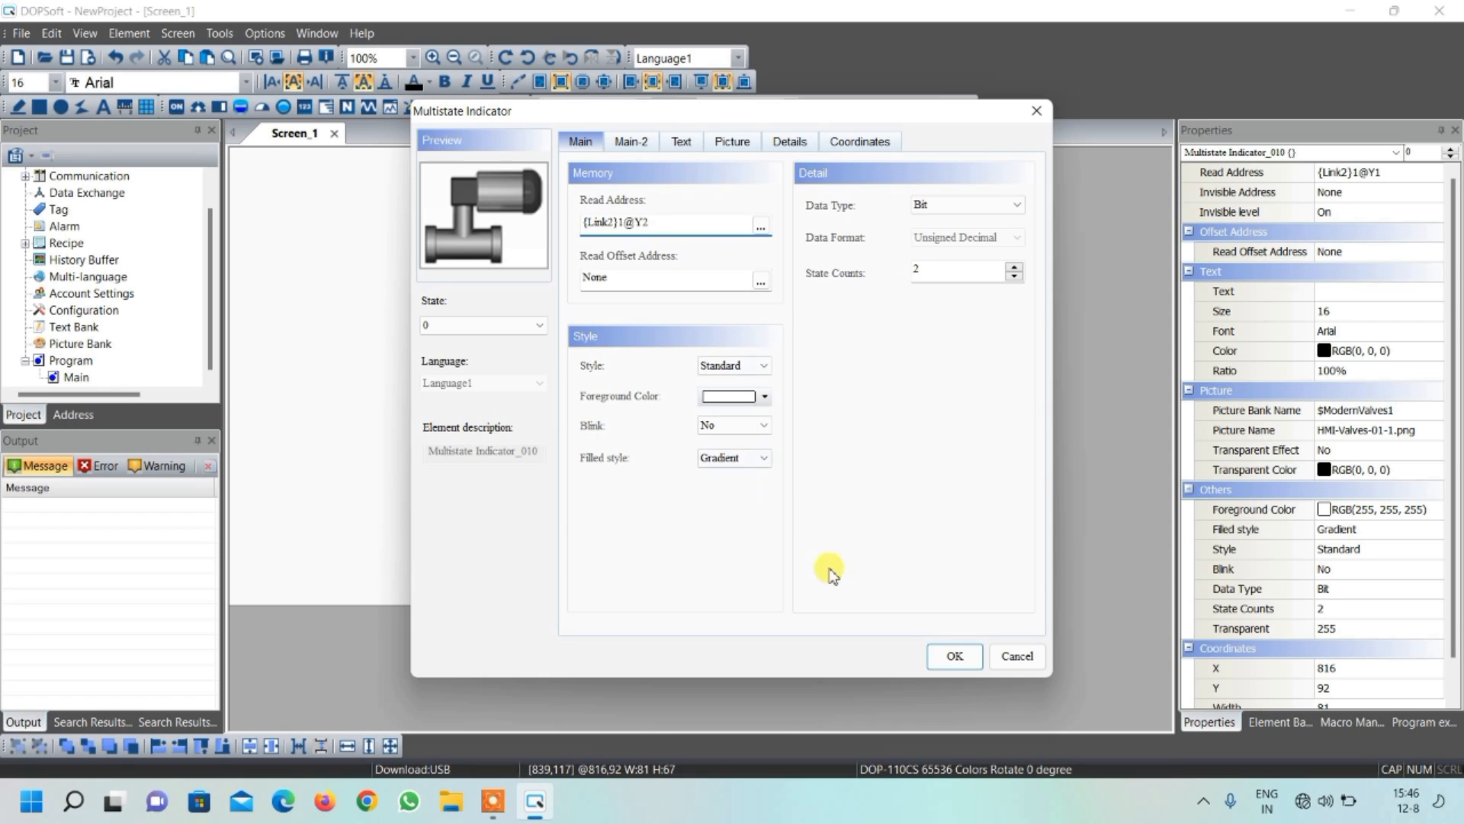
{"action": "left_click", "coordinate": [954, 657]}
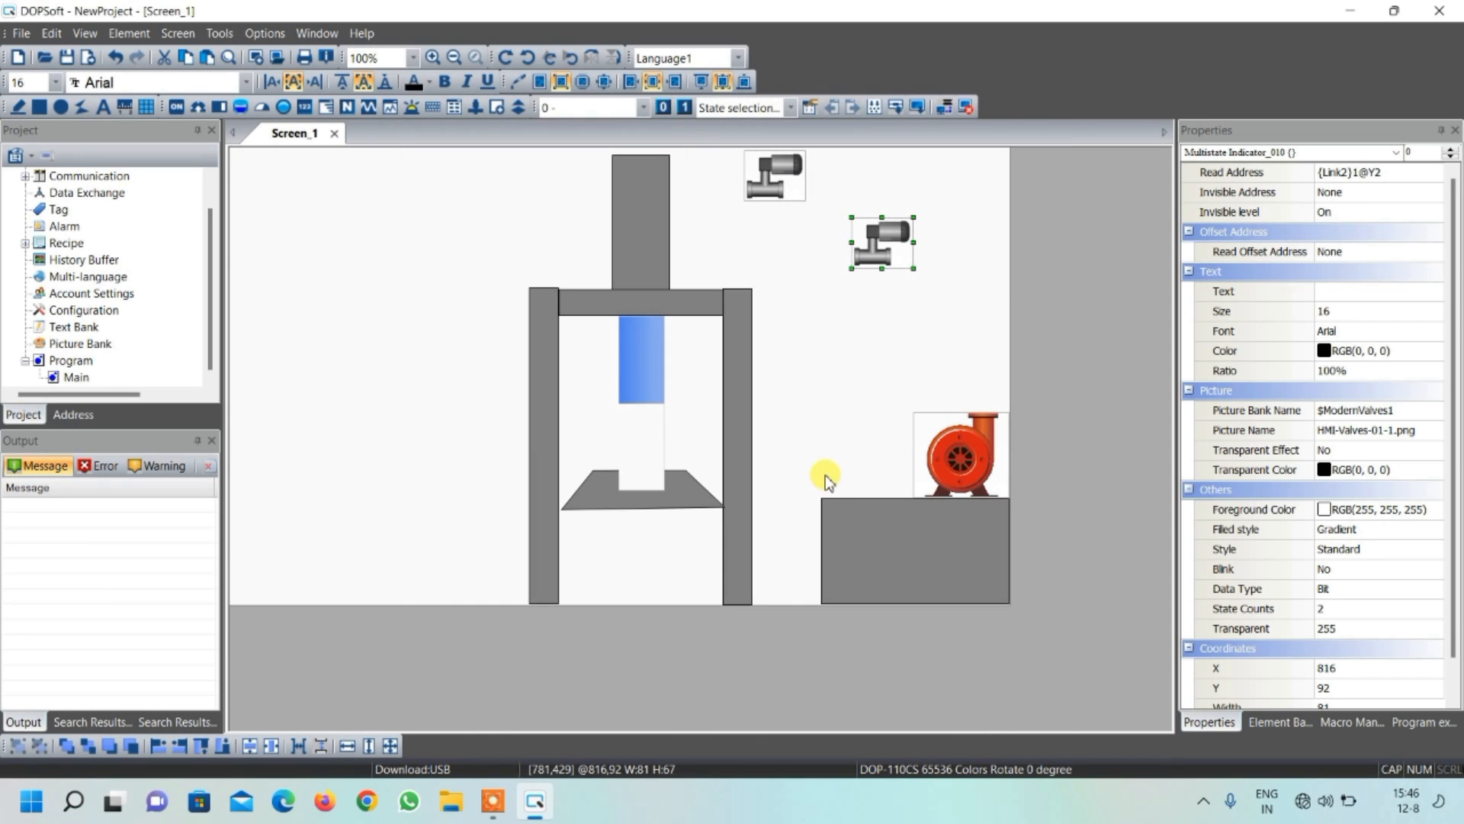
{"action": "left_click", "coordinate": [812, 449]}
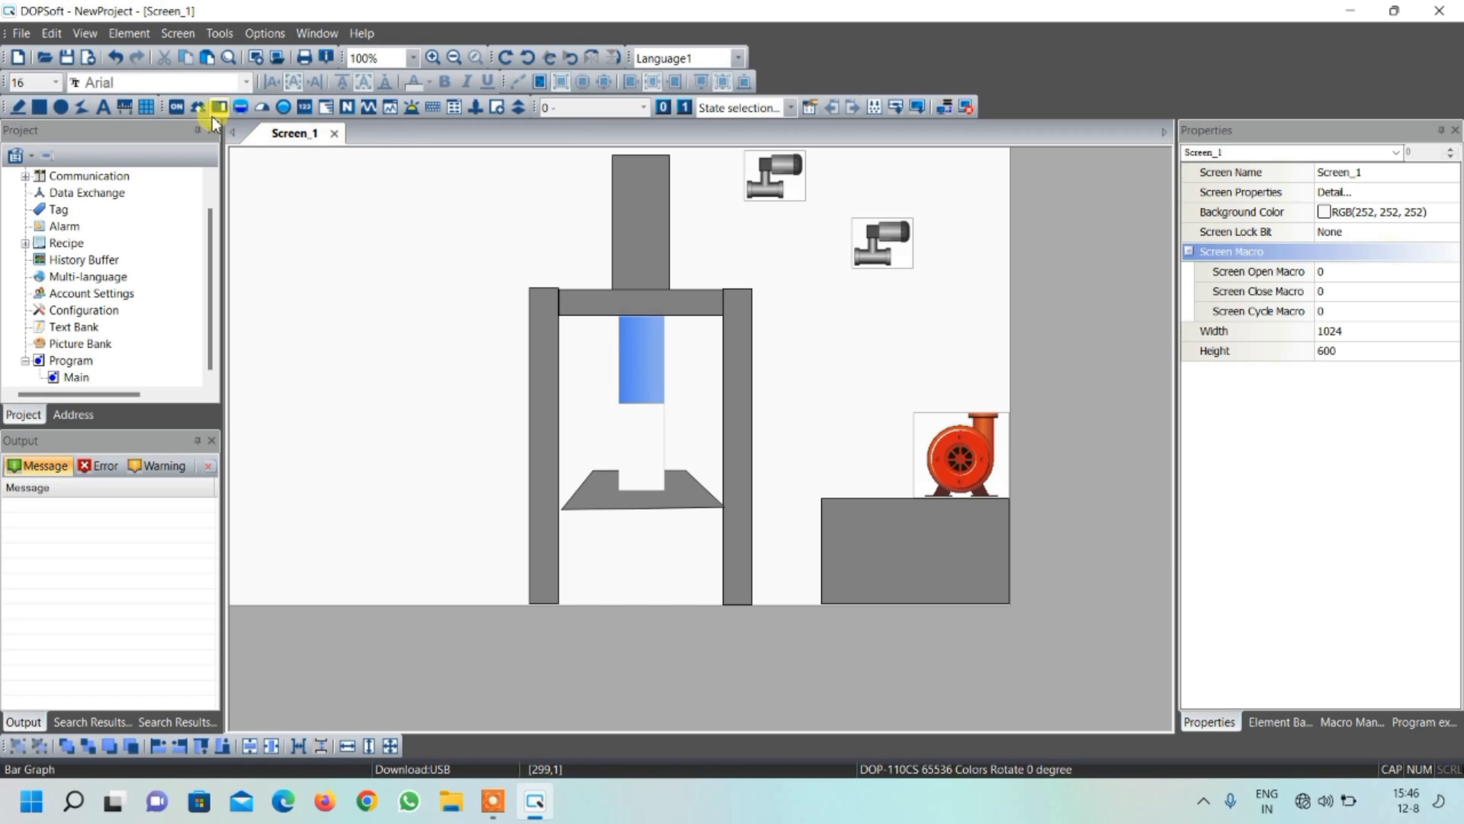
Draw a horizontal rectangle about 111 wide and 21 high as a pipe between the press cylinder and the upper valve
{"action": "left_click", "coordinate": [38, 107]}
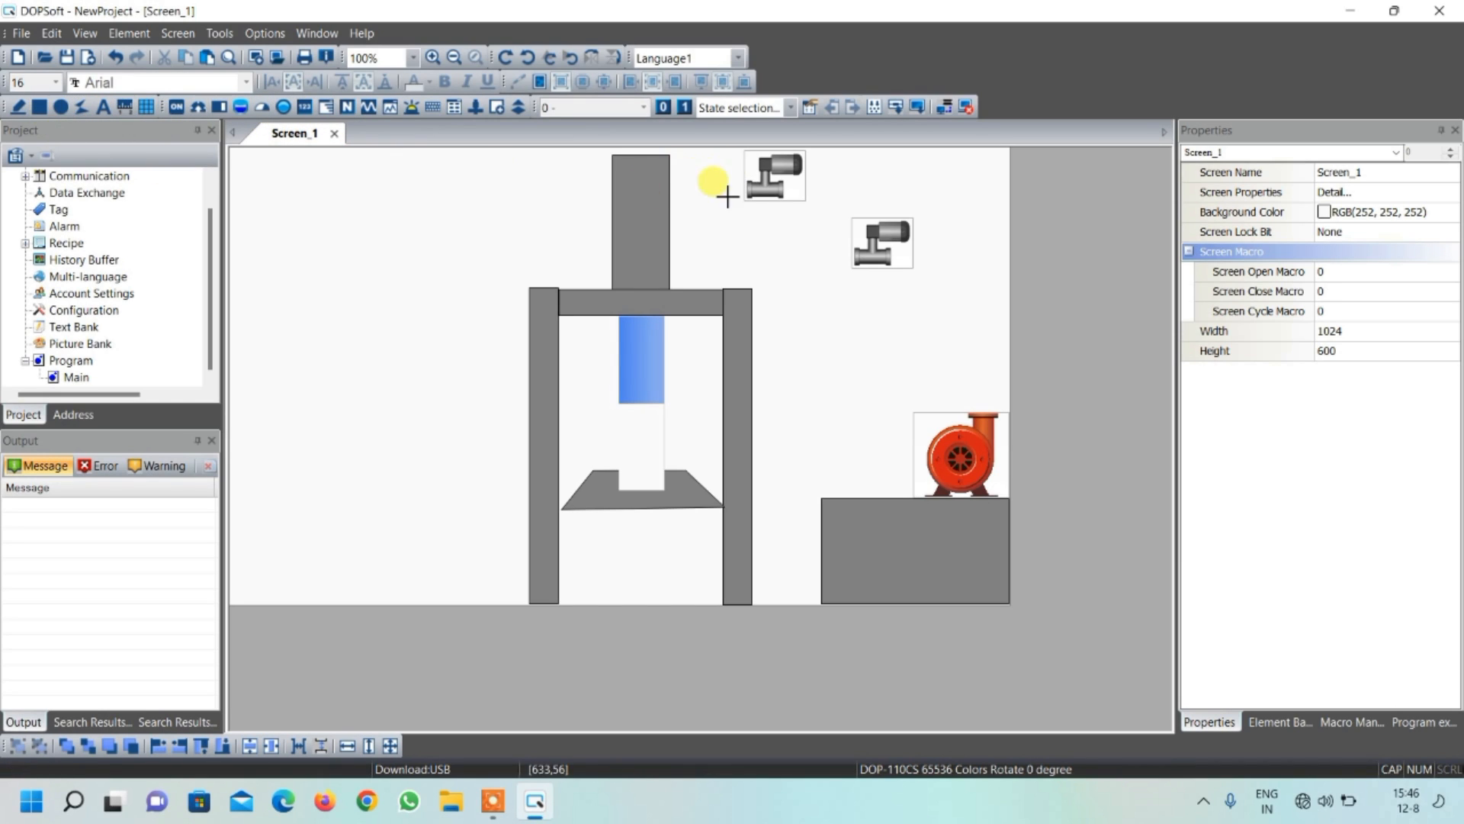
{"action": "left_click_drag", "start_coordinate": [748, 197], "coordinate": [667, 185]}
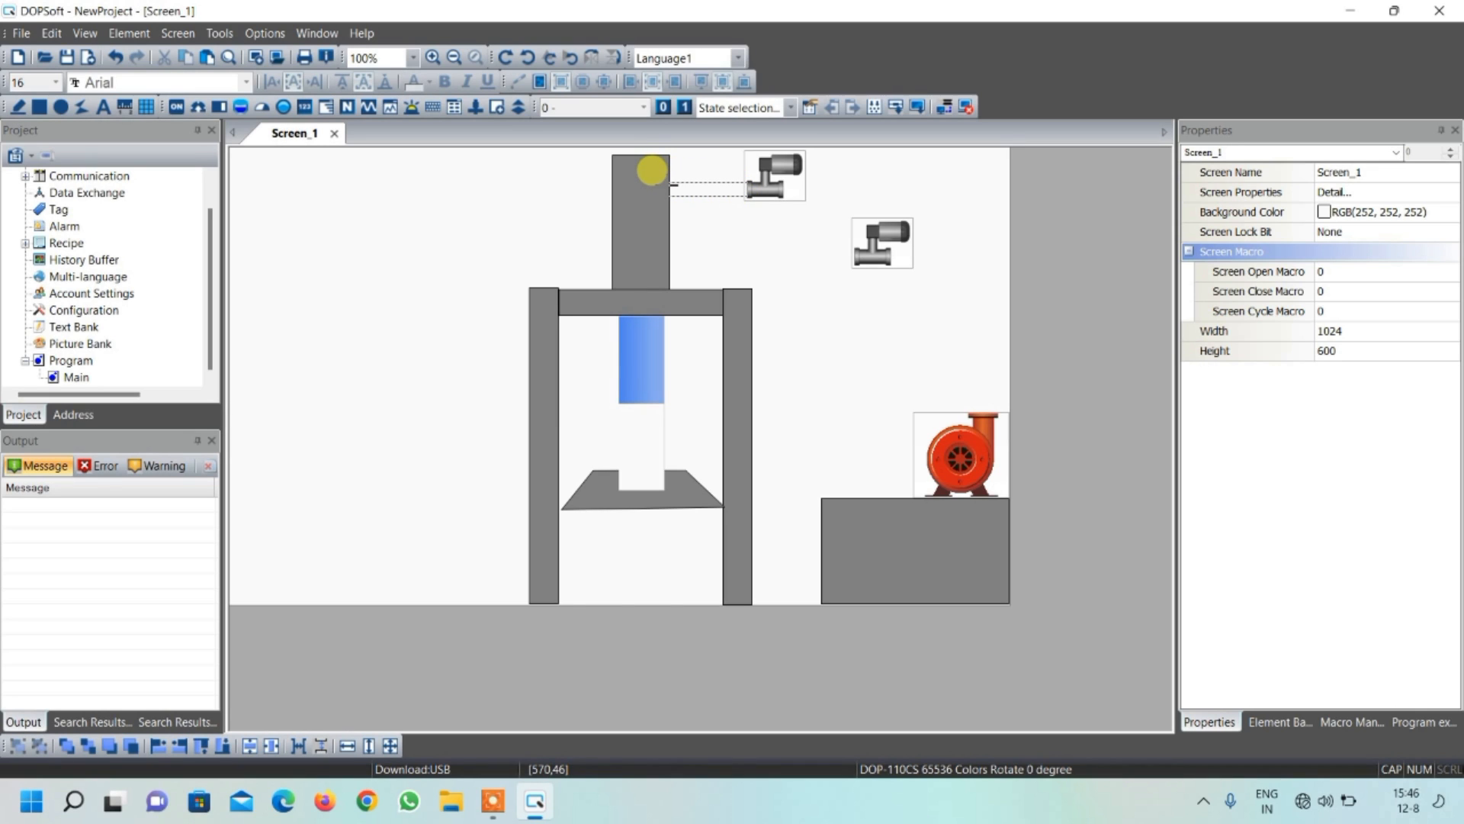
{"action": "left_click_drag", "start_coordinate": [662, 179], "coordinate": [664, 182]}
Set the pipe rectangle's foreground color to blue, RGB(0, 128, 255)
{"action": "double_click", "coordinate": [678, 185]}
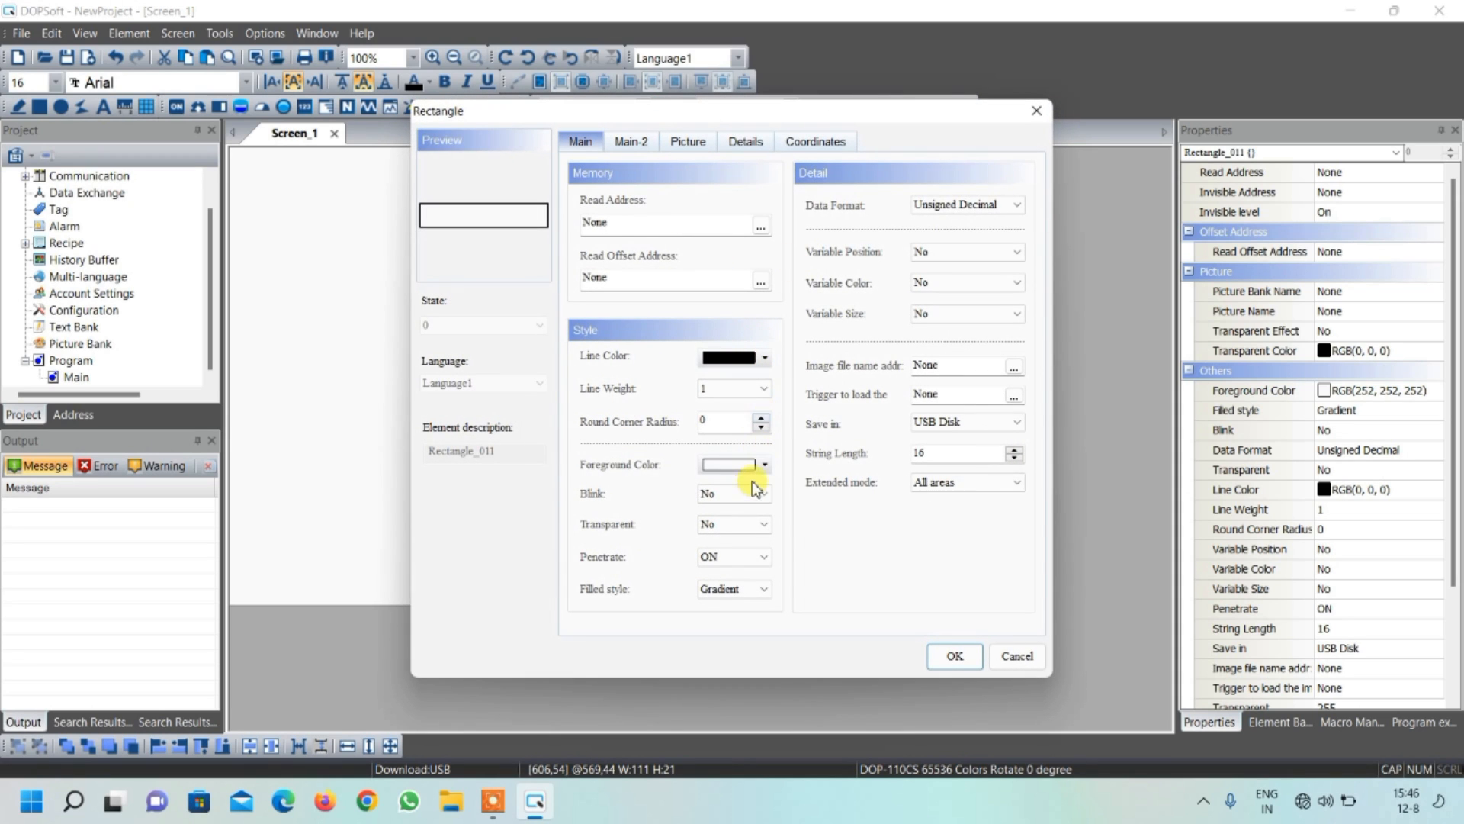
{"action": "left_click", "coordinate": [764, 466]}
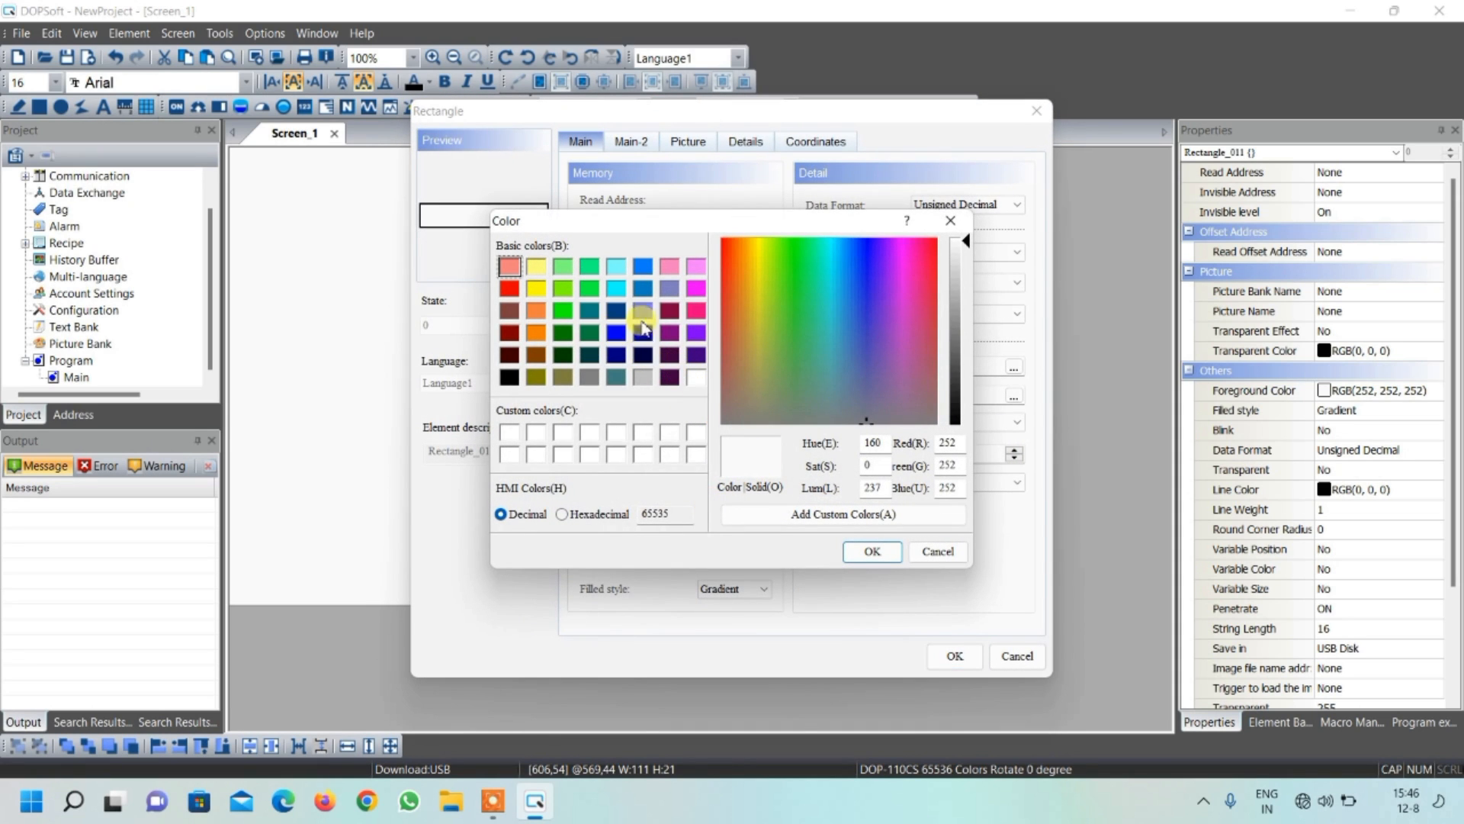
{"action": "left_click", "coordinate": [643, 266]}
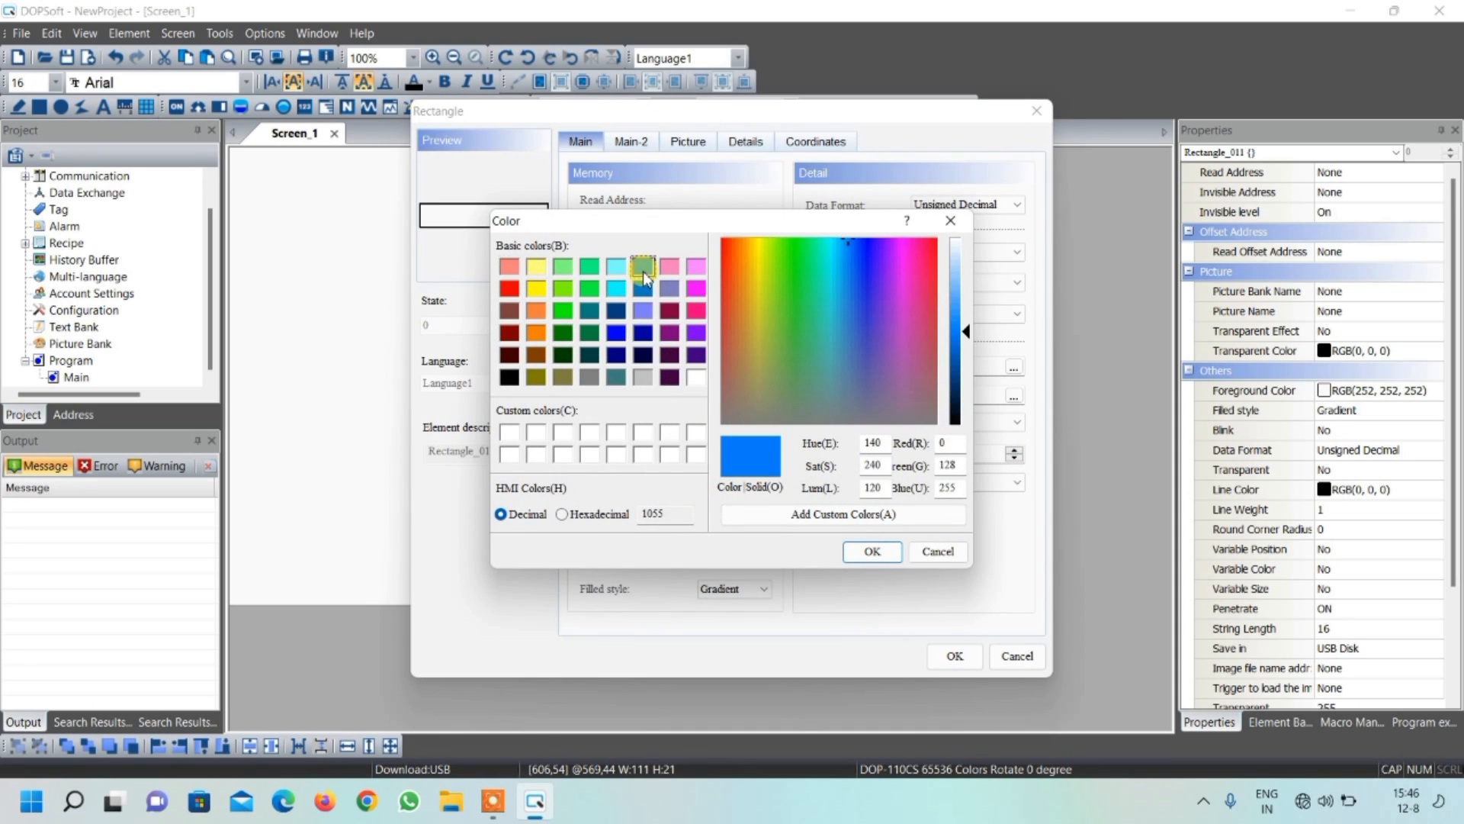
{"action": "left_click", "coordinate": [872, 551]}
{"action": "left_click", "coordinate": [954, 655]}
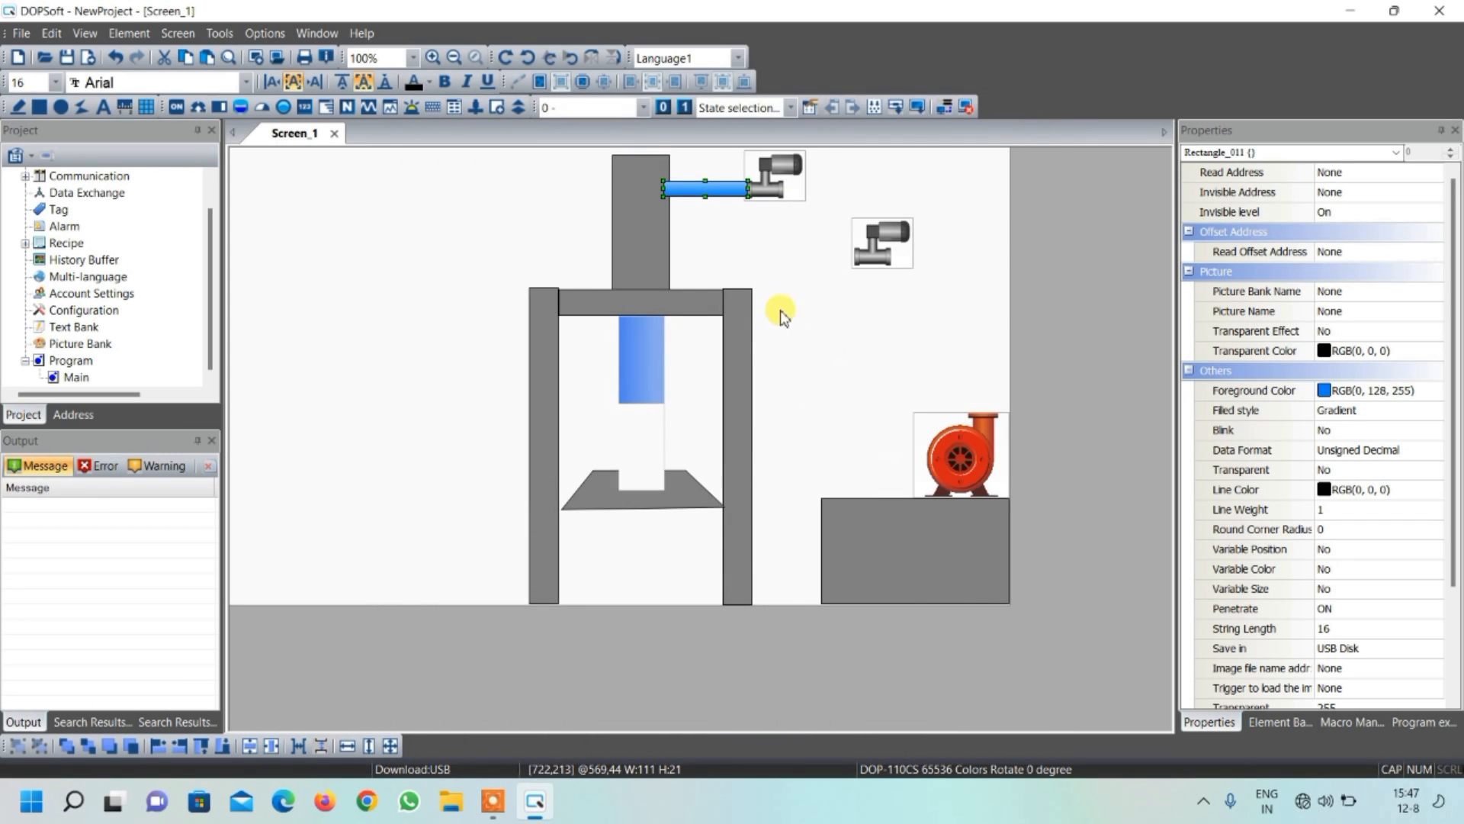
Change the blue pipe rectangle's filled style to Fixed
{"action": "double_click", "coordinate": [701, 188]}
{"action": "left_click", "coordinate": [730, 589]}
{"action": "left_click", "coordinate": [720, 618]}
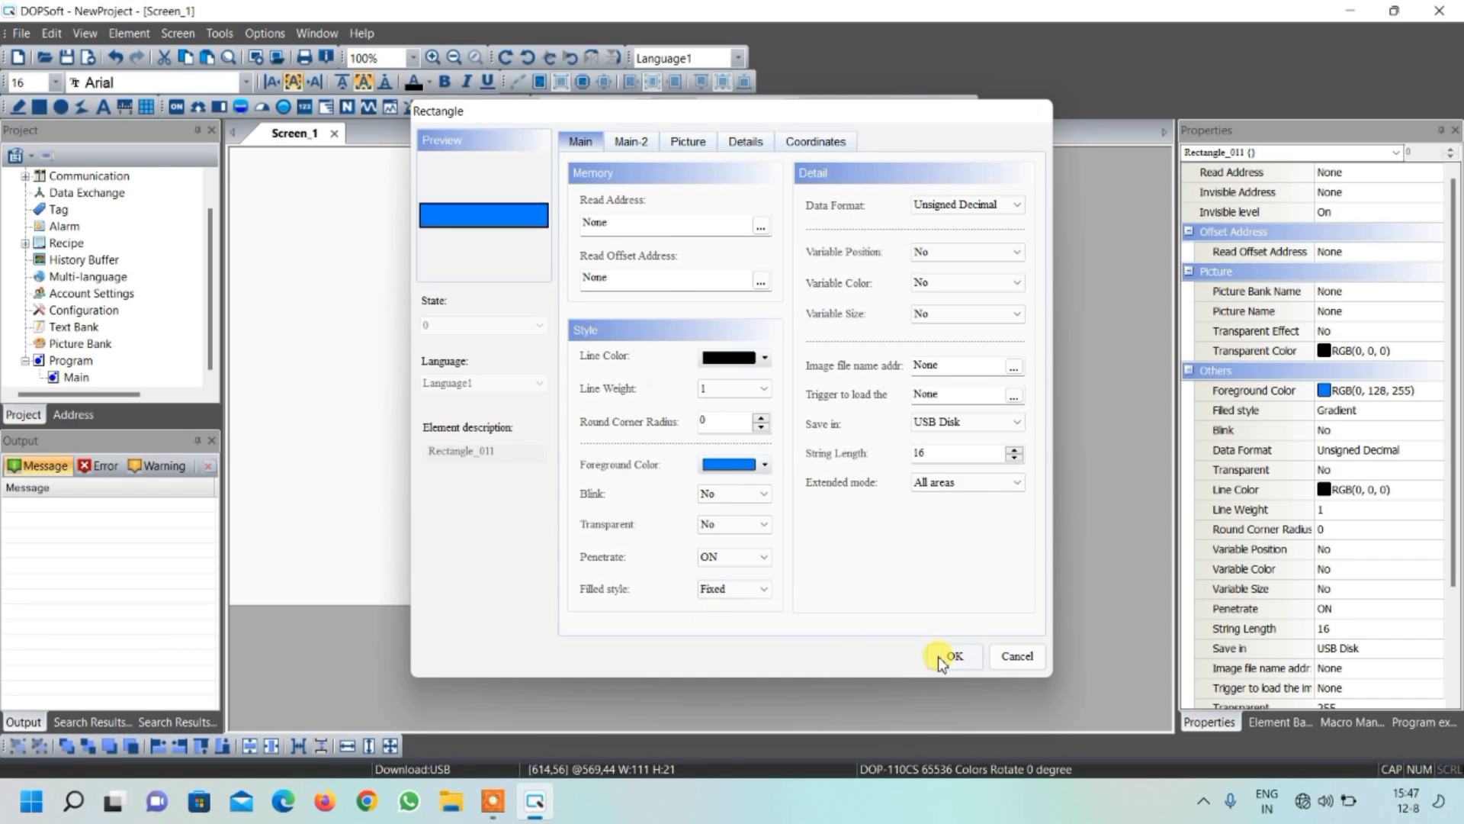
{"action": "left_click", "coordinate": [953, 655]}
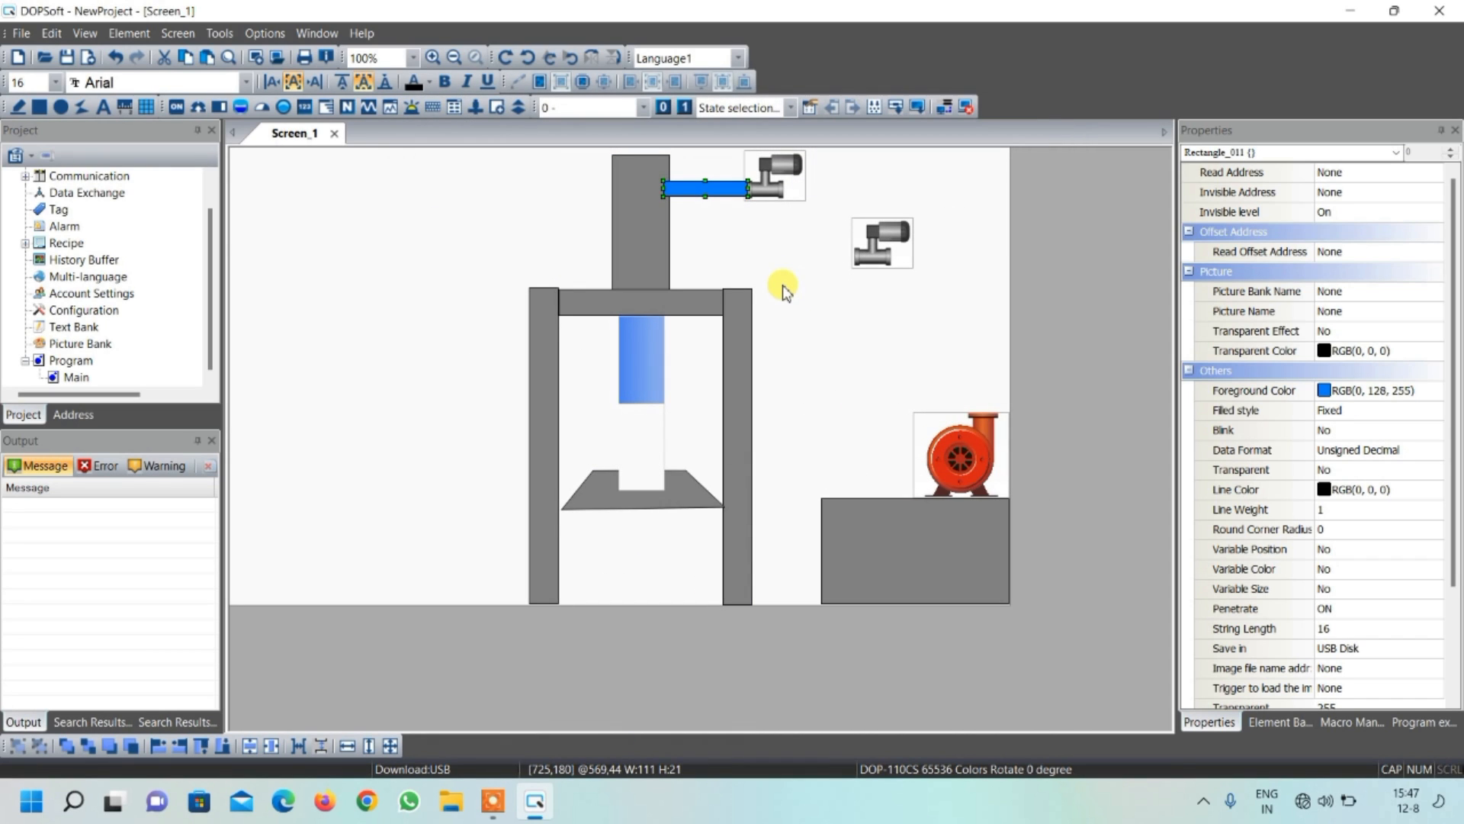
Duplicate the blue pipe rectangle to make four copies for the other pipe sections
{"action": "key", "text": "ctrl+d"}
{"action": "key", "text": "ctrl+d"}
{"action": "key", "text": "ctrl+d"}
{"action": "key", "text": "ctrl+d"}
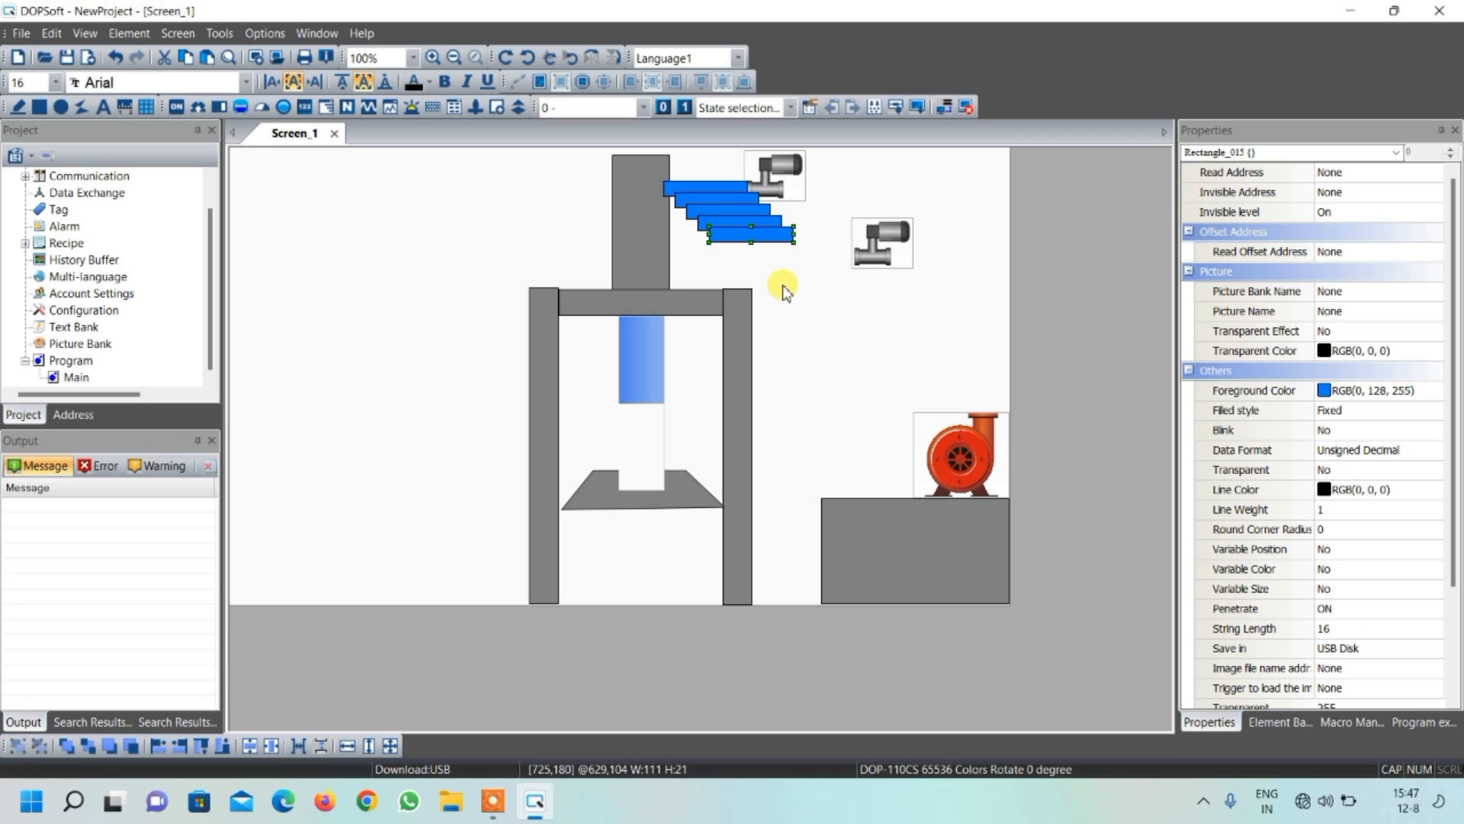
Rotate the lowest pipe copy upright and fit it onto the pump outlet, about 24 wide and 111 high
{"action": "right_click", "coordinate": [770, 237]}
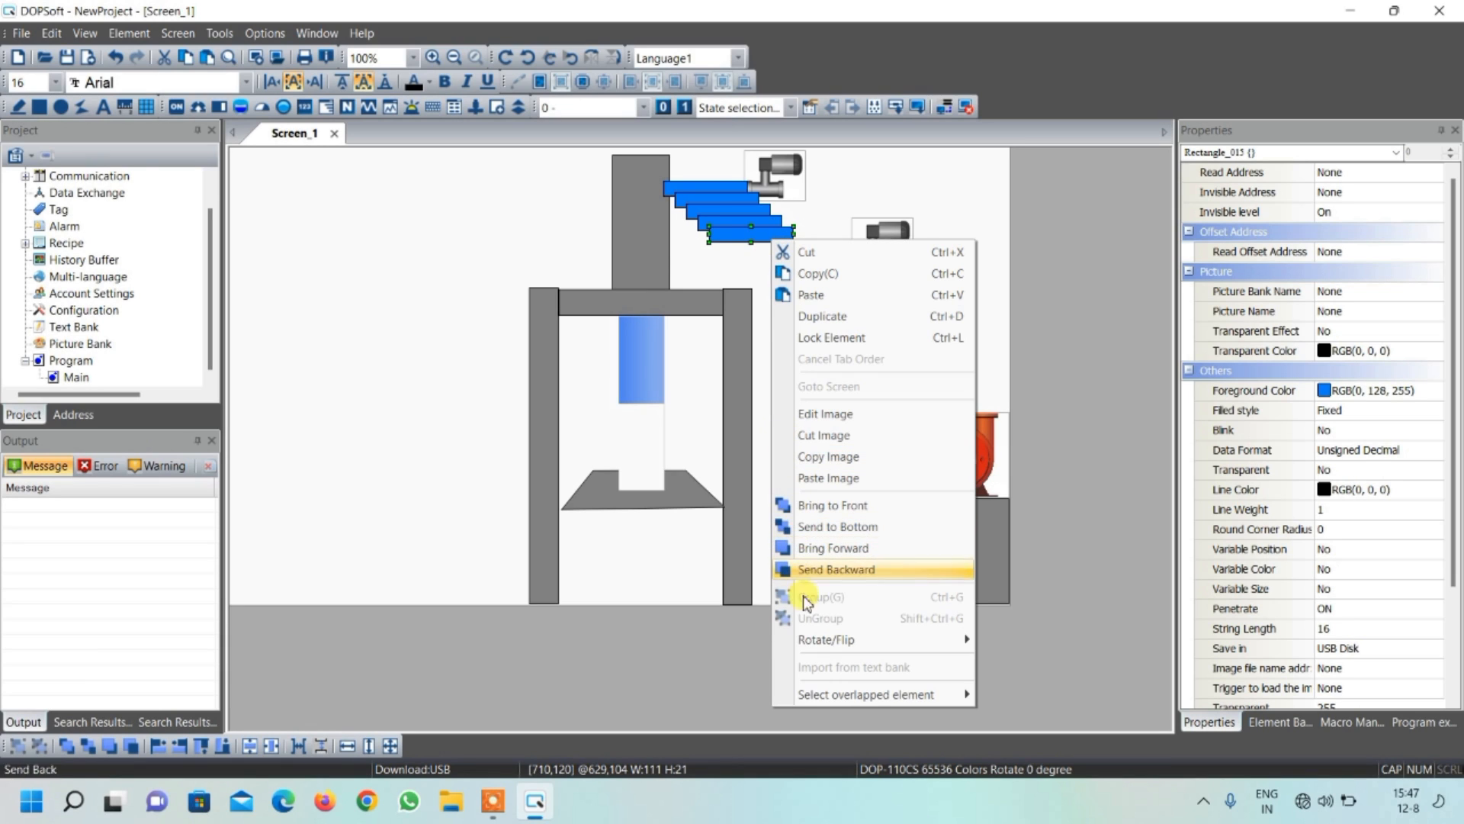
{"action": "mouse_move", "coordinate": [814, 639]}
{"action": "left_click", "coordinate": [1048, 640]}
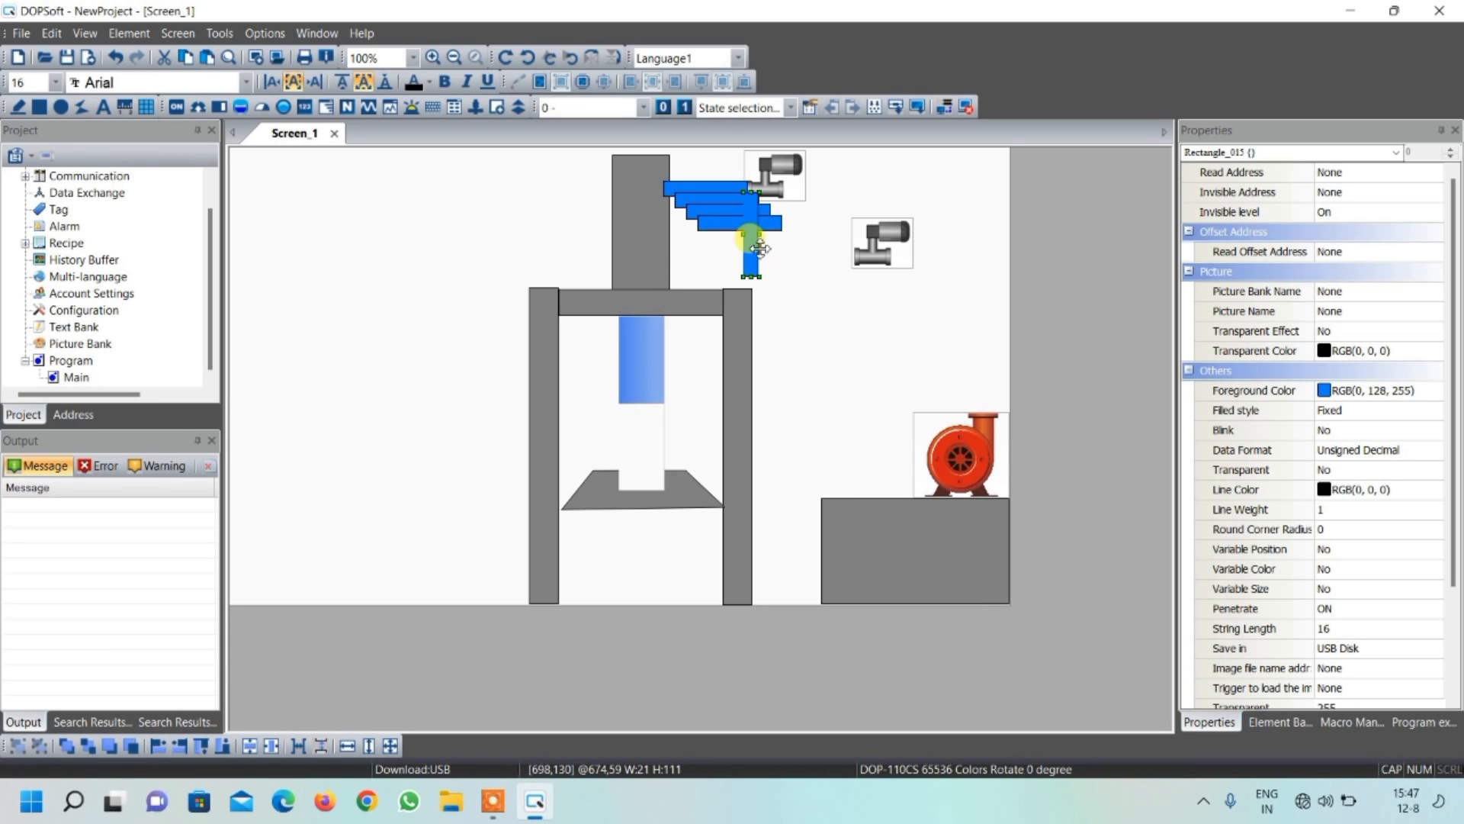
{"action": "left_click_drag", "start_coordinate": [753, 248], "coordinate": [988, 385]}
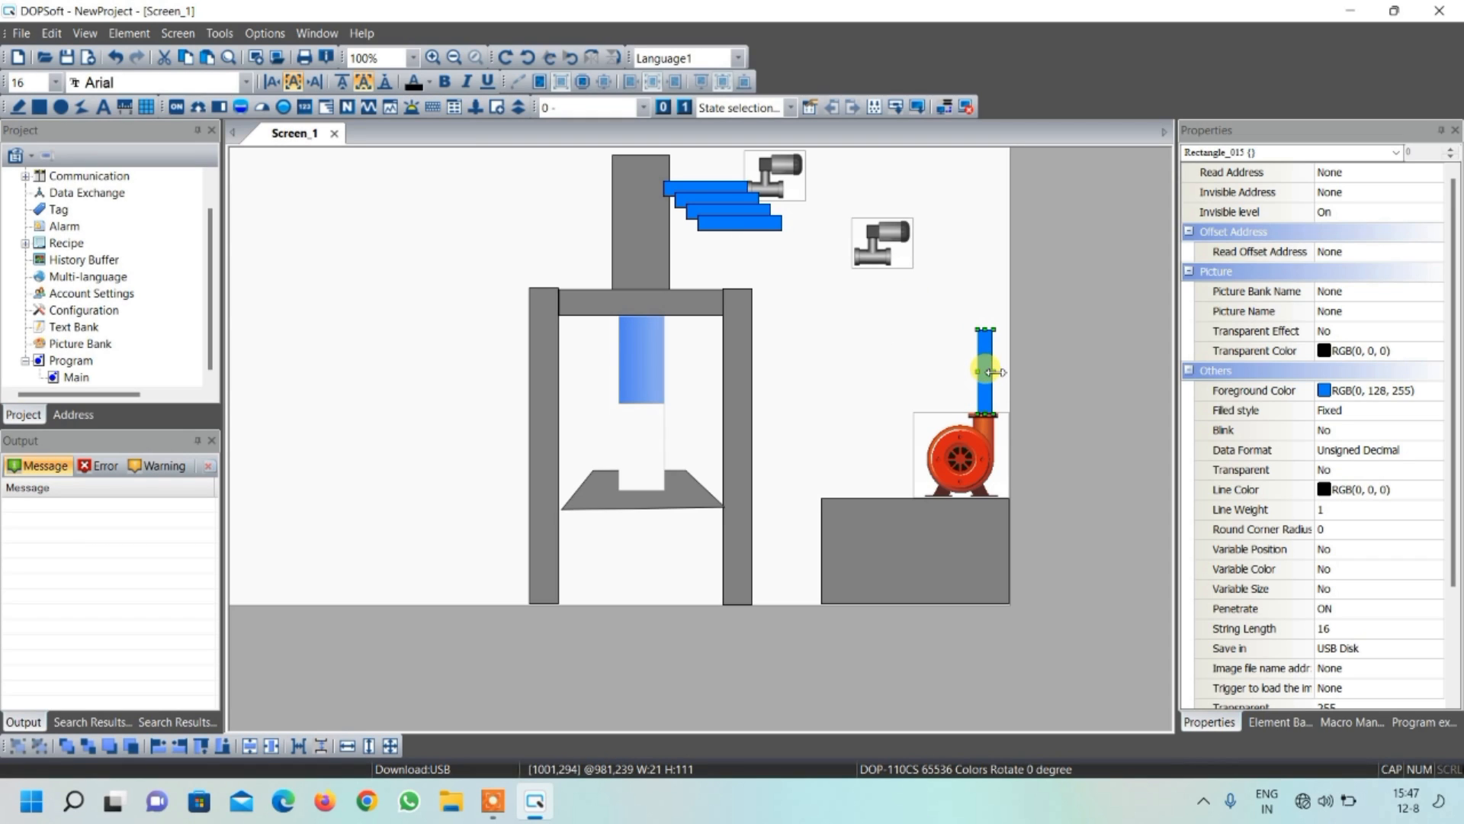
{"action": "left_click_drag", "start_coordinate": [998, 371], "coordinate": [998, 372]}
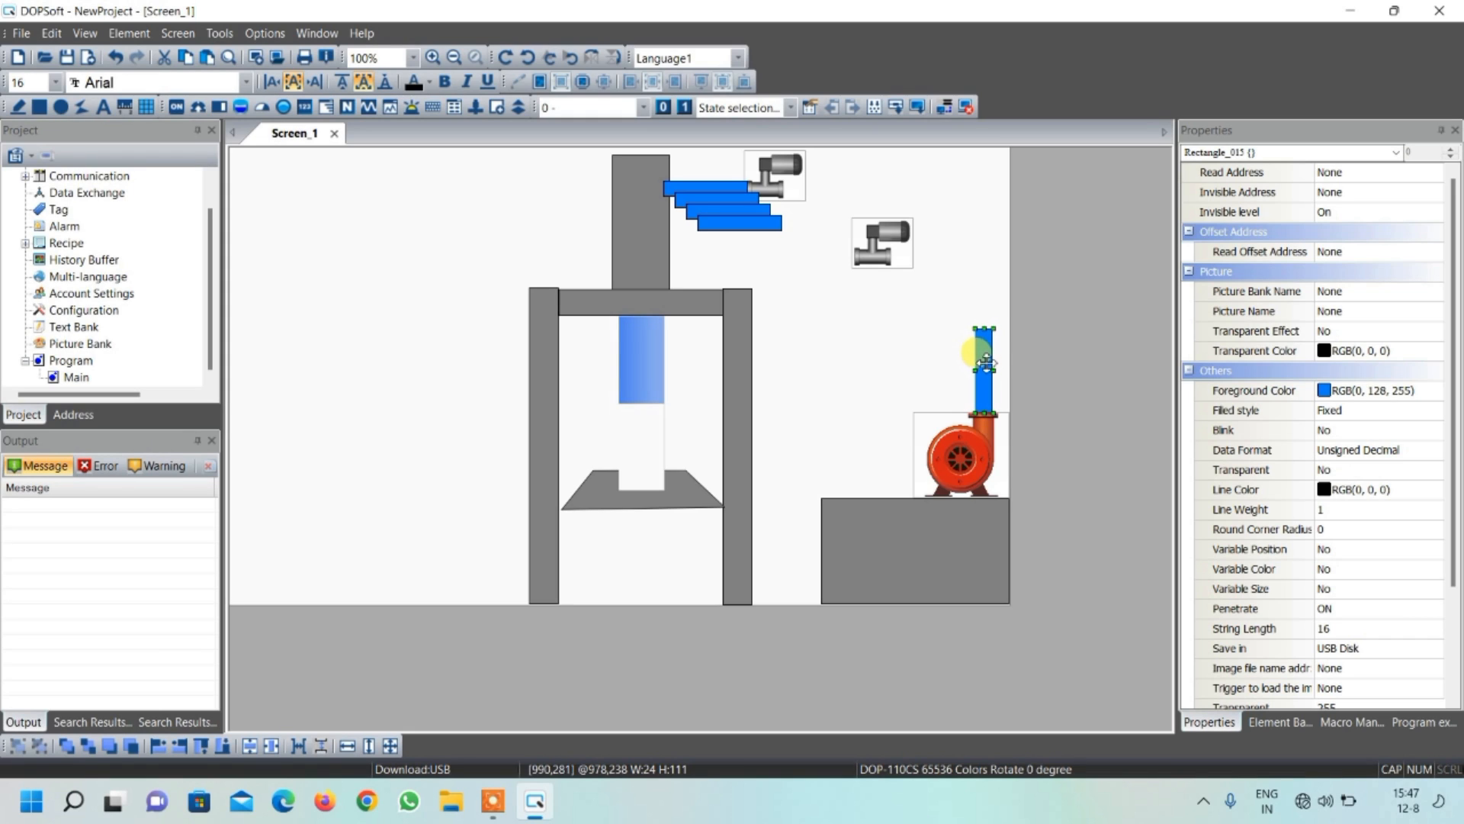
Stretch the upright pump pipe upward to about 303 high and fit a horizontal pipe copy between it and the upper valve
{"action": "left_click_drag", "start_coordinate": [985, 327], "coordinate": [974, 160]}
{"action": "left_click", "coordinate": [774, 223]}
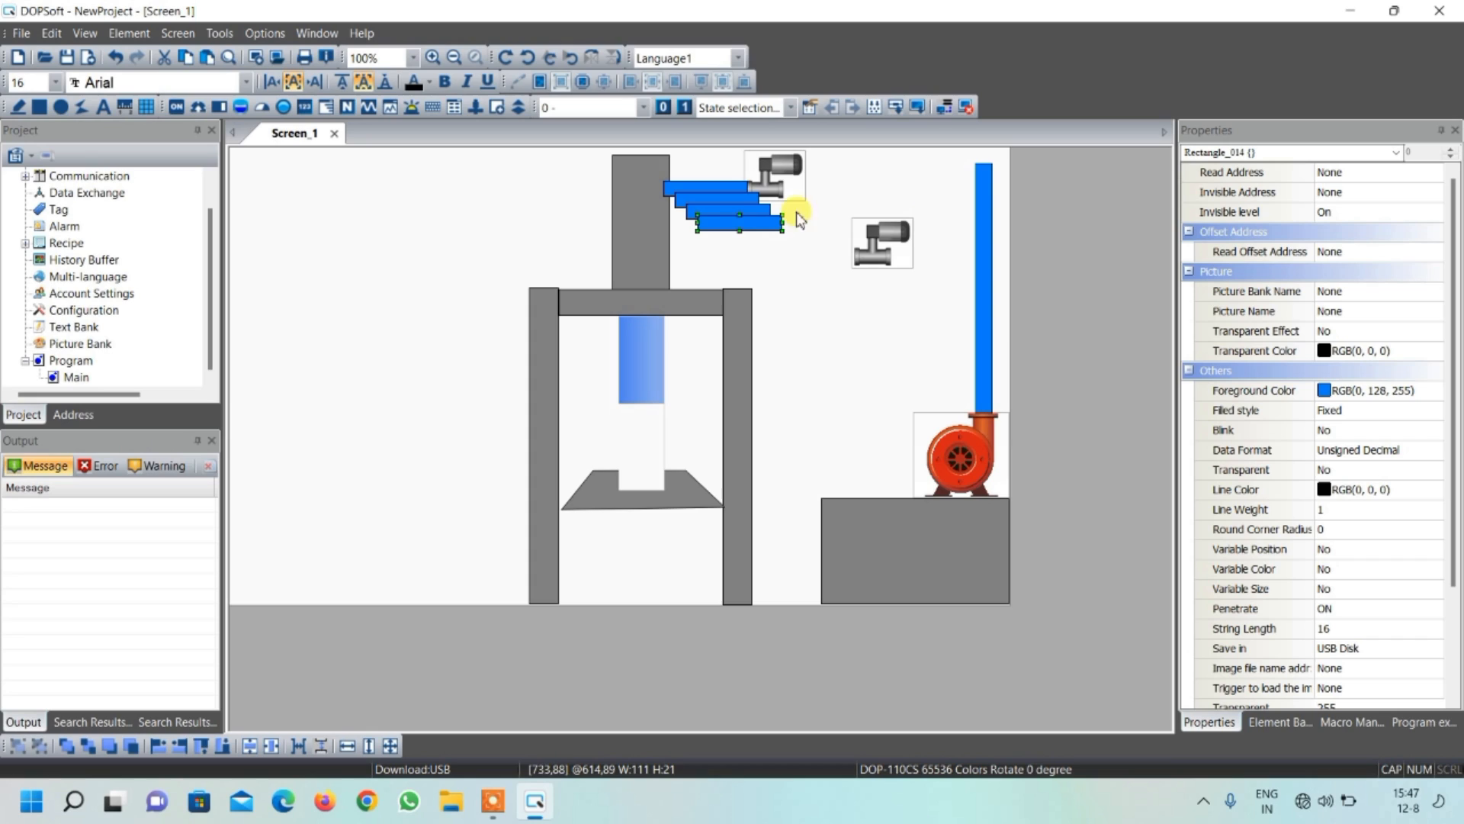
{"action": "left_click_drag", "start_coordinate": [758, 225], "coordinate": [987, 194]}
{"action": "left_click", "coordinate": [988, 166]}
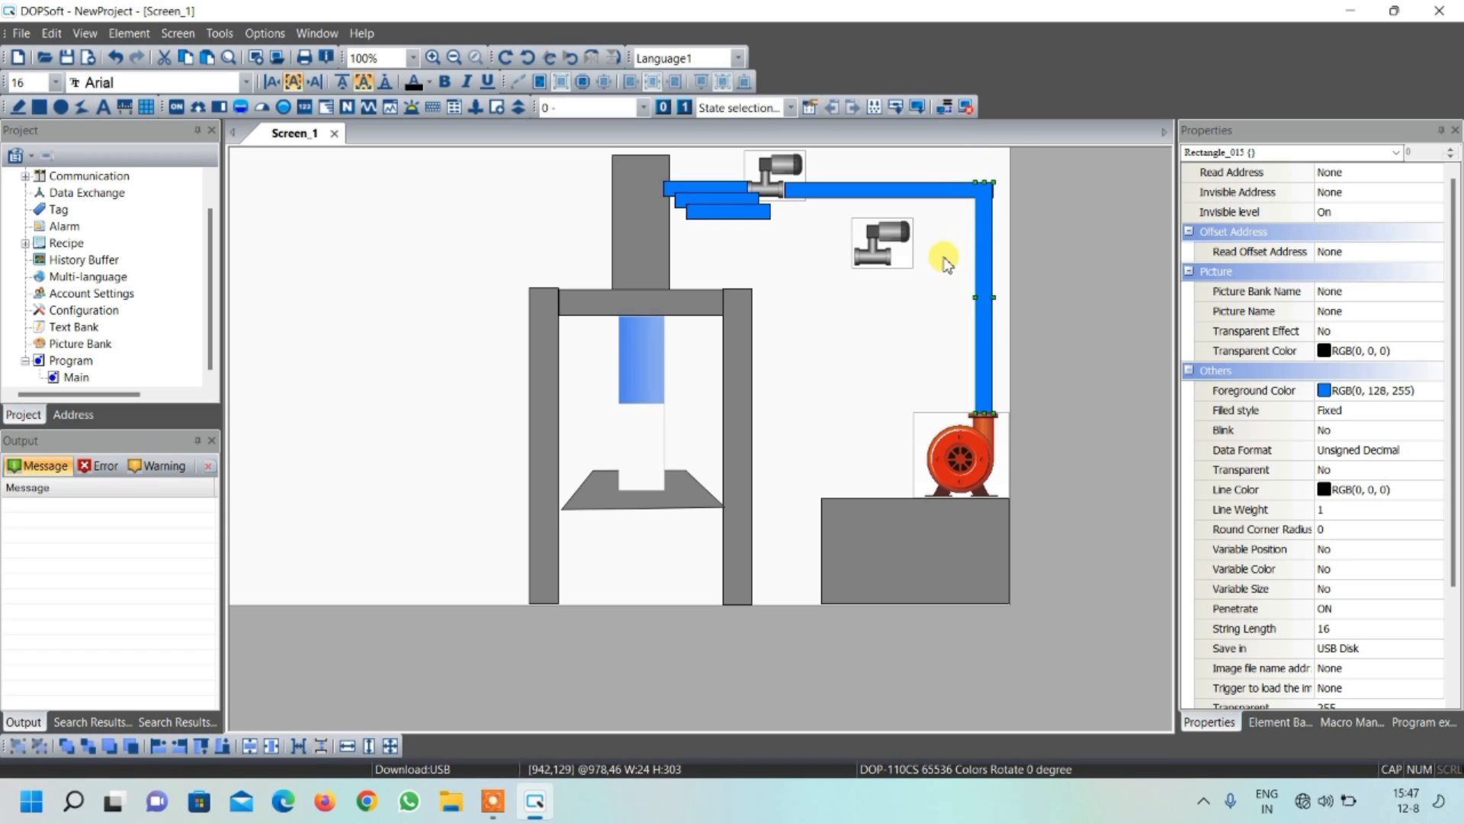
{"action": "left_click", "coordinate": [945, 284]}
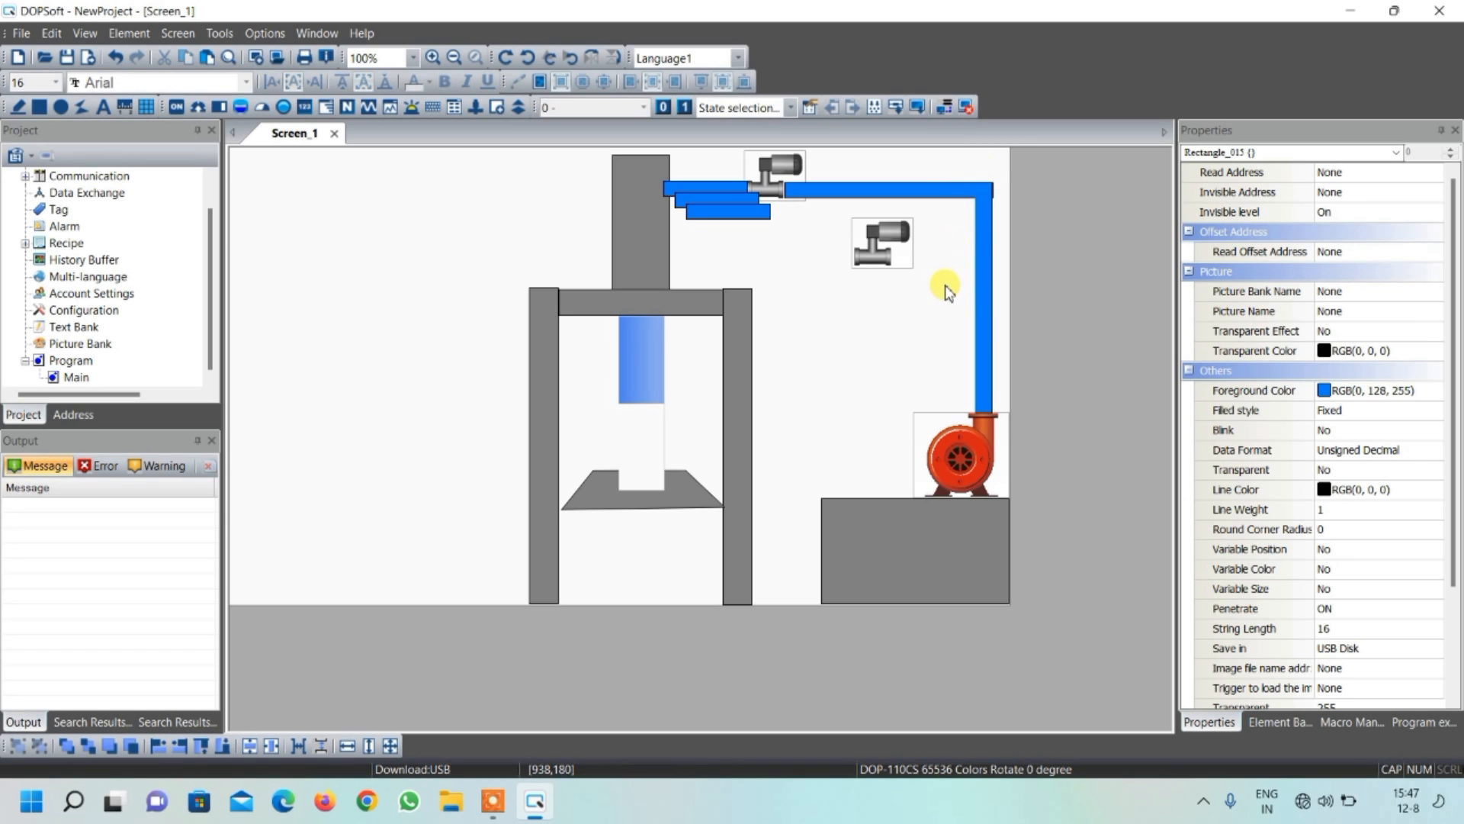
Fit another horizontal blue pipe copy between the lower valve and the upright pump pipe
{"action": "left_click", "coordinate": [728, 212]}
{"action": "left_click_drag", "start_coordinate": [749, 212], "coordinate": [955, 257]}
{"action": "left_click", "coordinate": [806, 236]}
{"action": "left_click", "coordinate": [889, 255]}
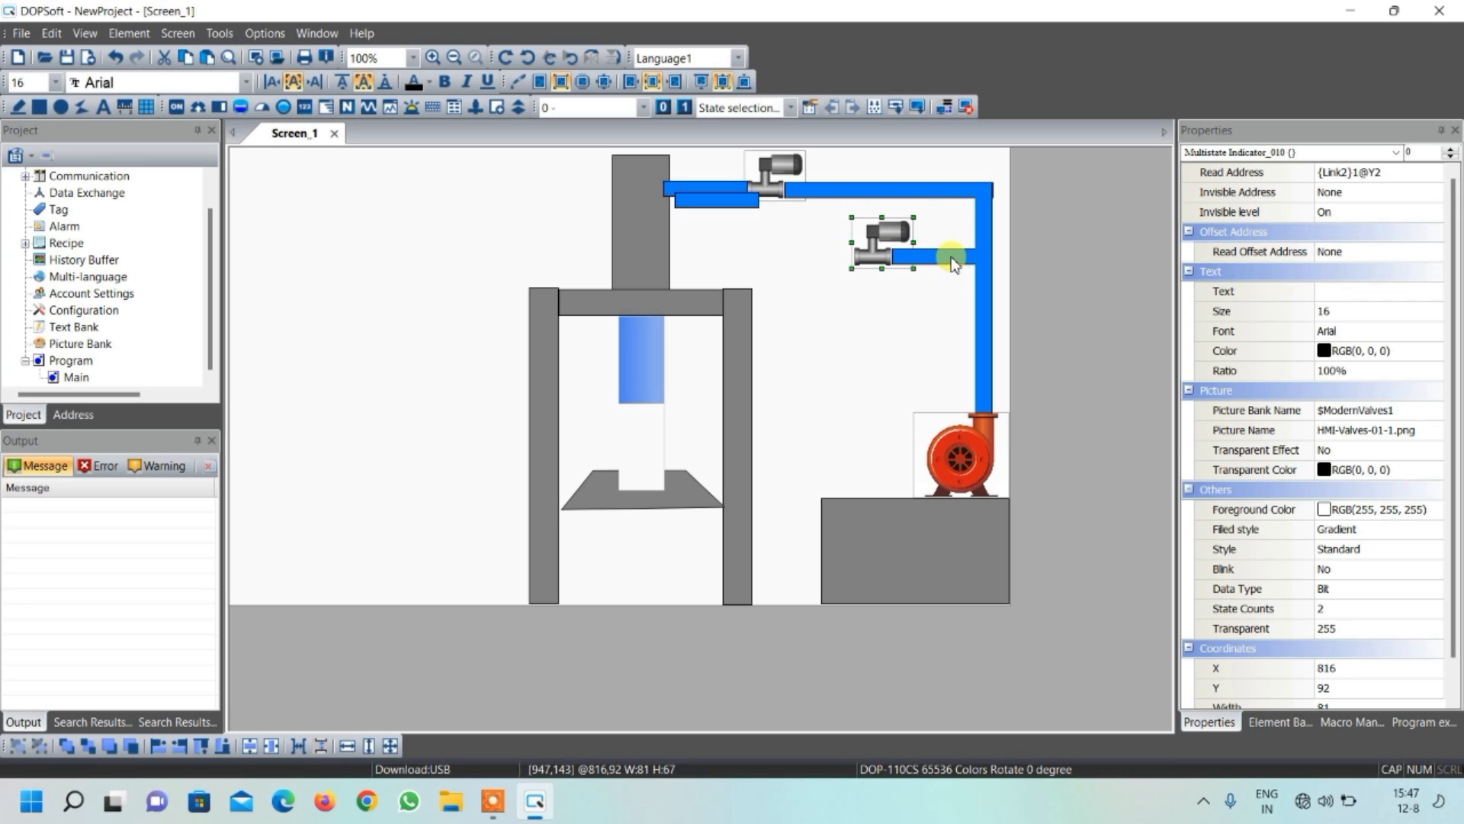
Fit the remaining blue copy between the cylinder and lower valve, and trim the upper pipe to the cylinder edge, about 104 wide
{"action": "left_click", "coordinate": [746, 200]}
{"action": "left_click_drag", "start_coordinate": [746, 199], "coordinate": [667, 250]}
{"action": "left_click", "coordinate": [675, 189]}
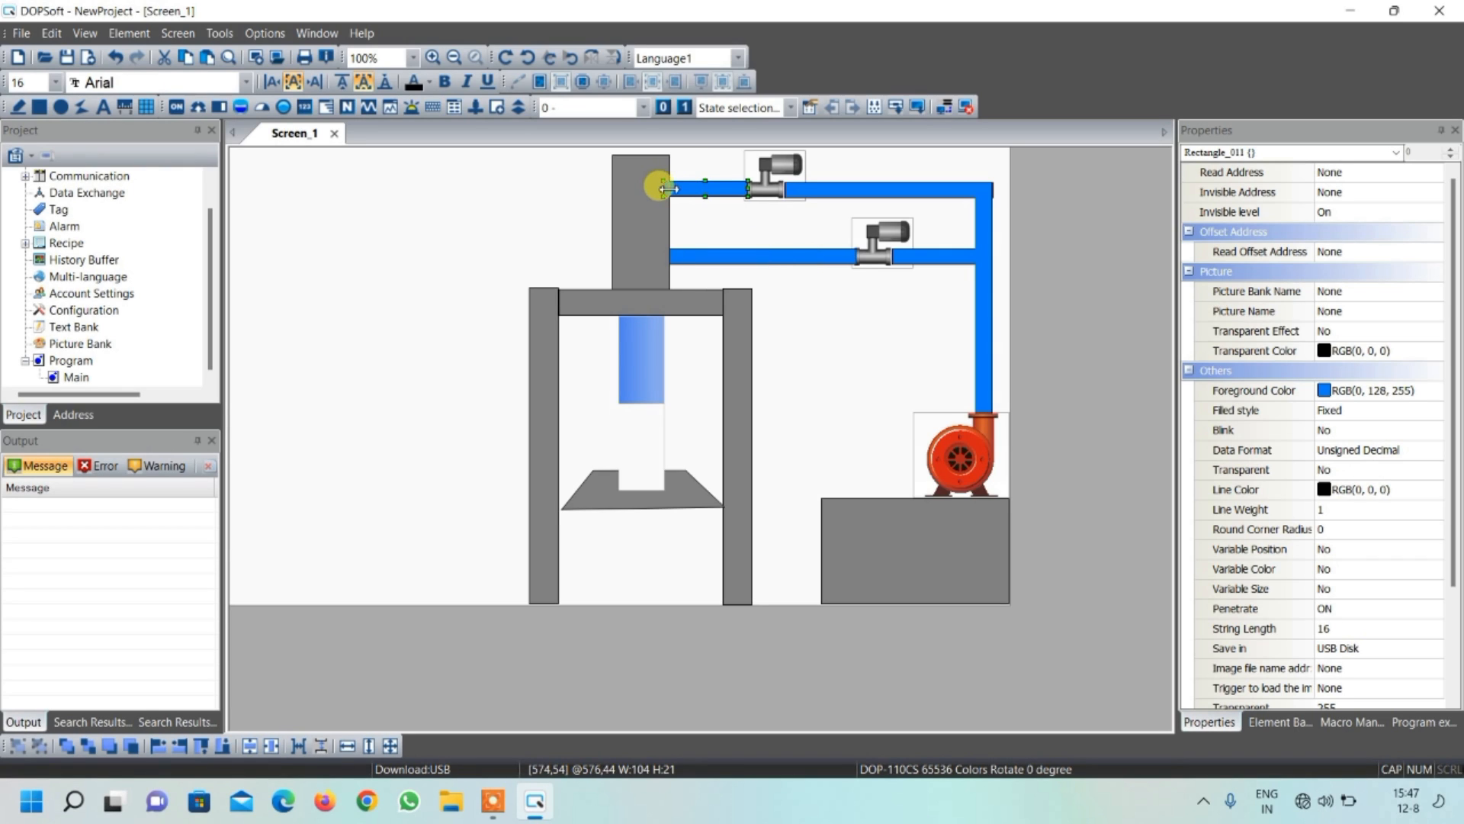
{"action": "left_click", "coordinate": [780, 239]}
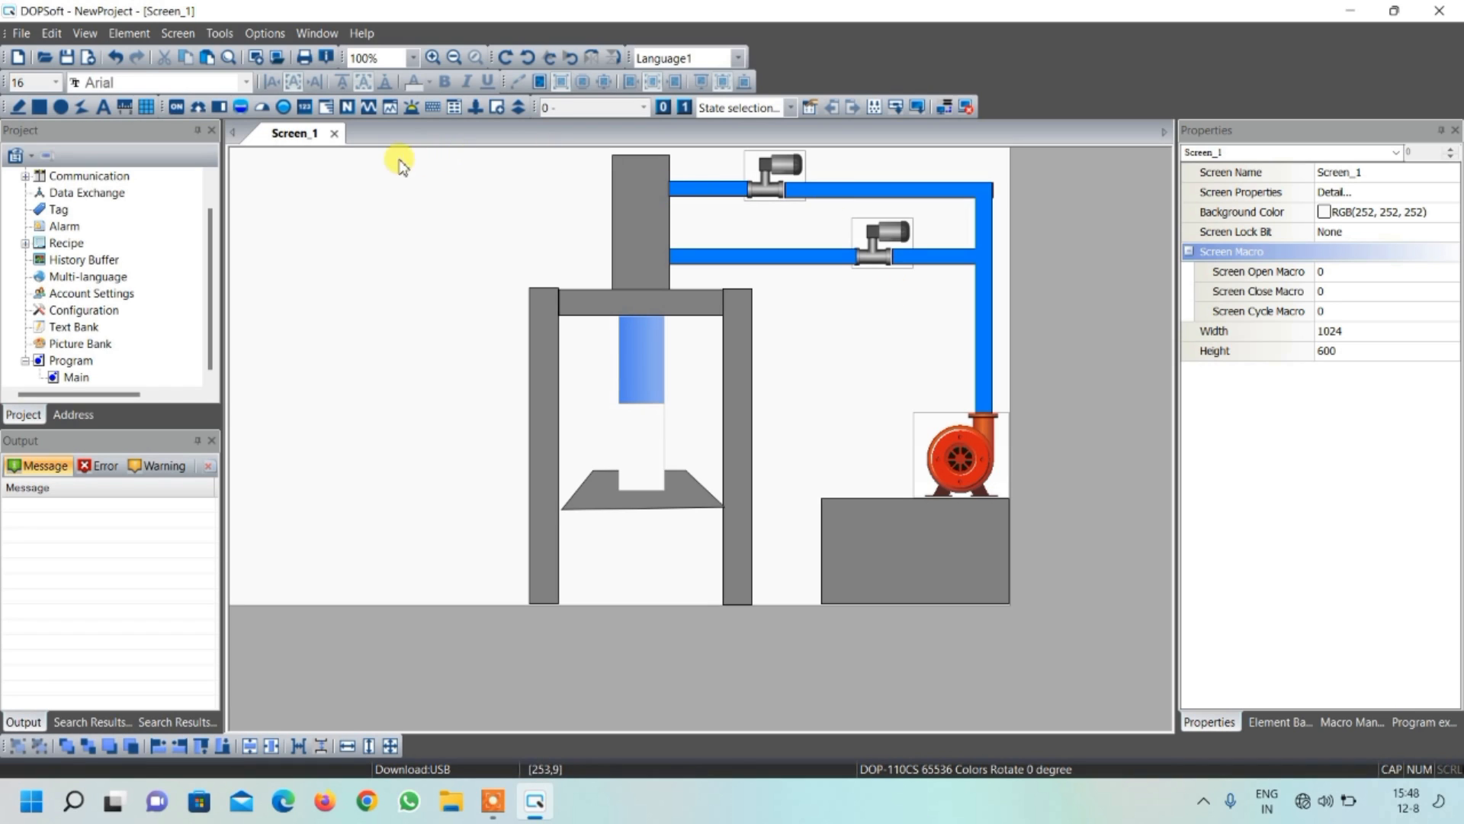
Copy the blue pipe between the cylinder and upper valve, and place the copy below the lower pipe line at about X 741, Y 215
{"action": "left_click", "coordinate": [705, 187]}
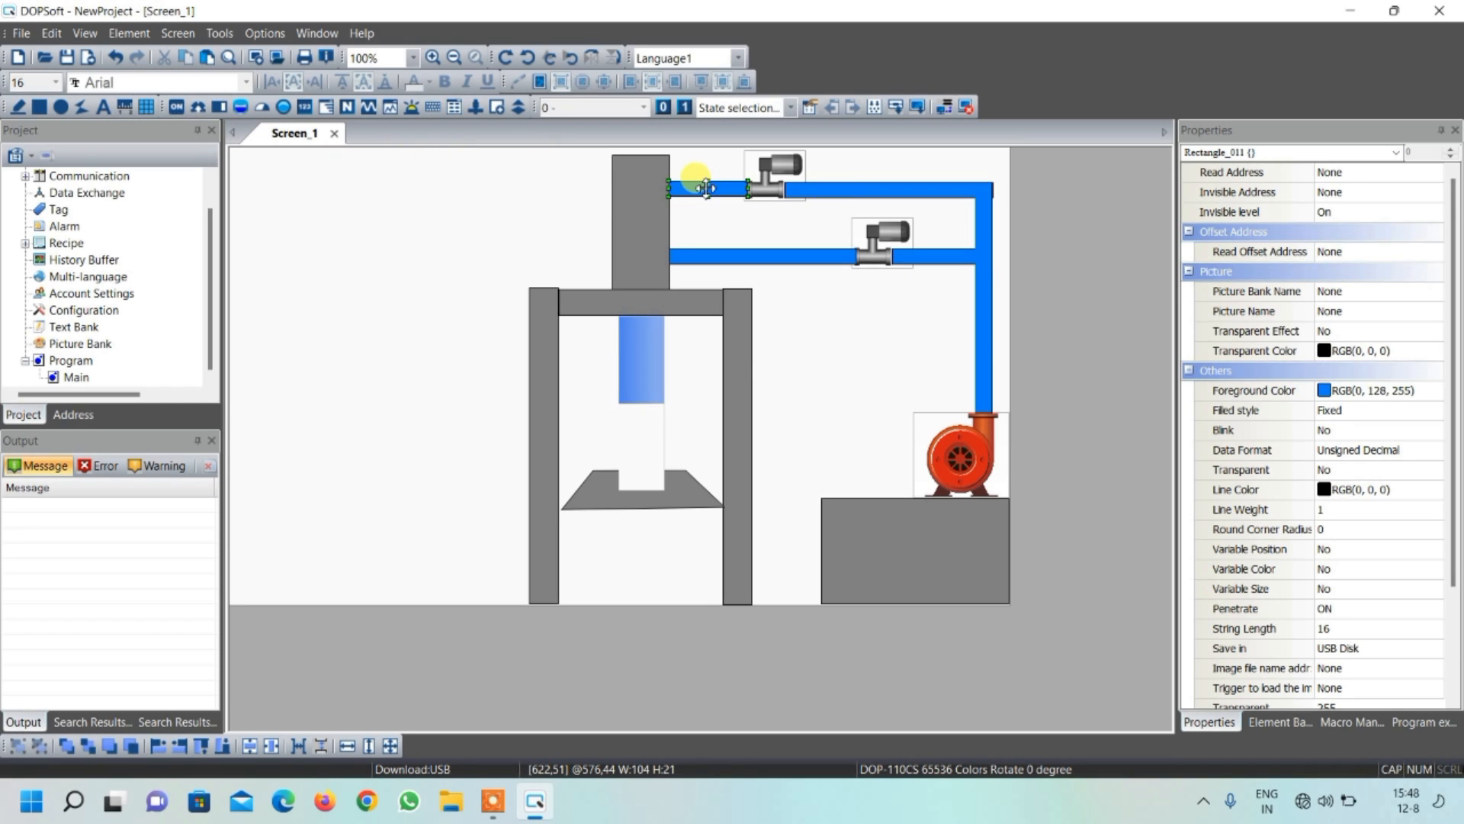
{"action": "key", "text": "ctrl+v"}
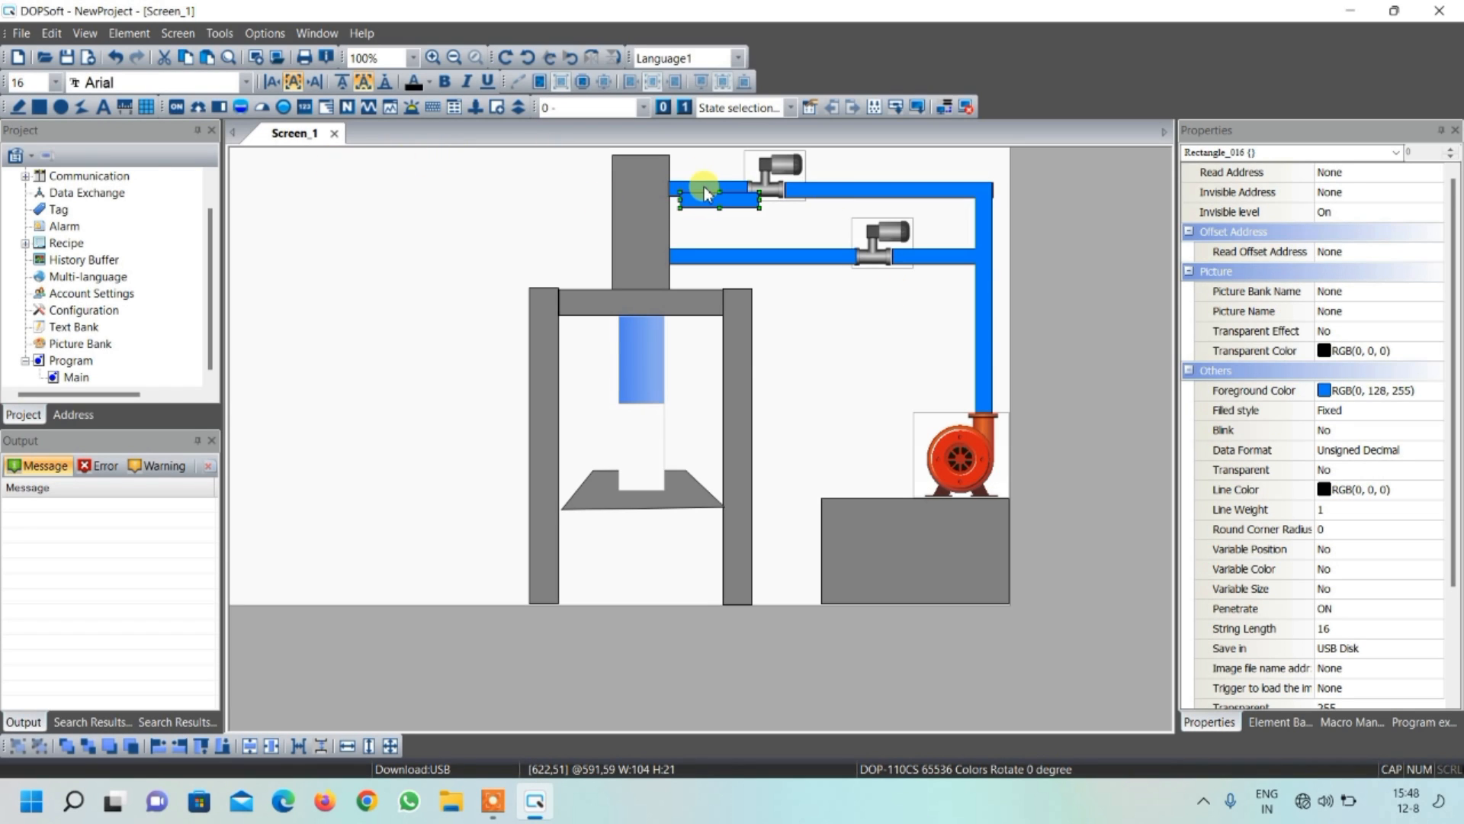
{"action": "left_click_drag", "start_coordinate": [711, 200], "coordinate": [824, 315]}
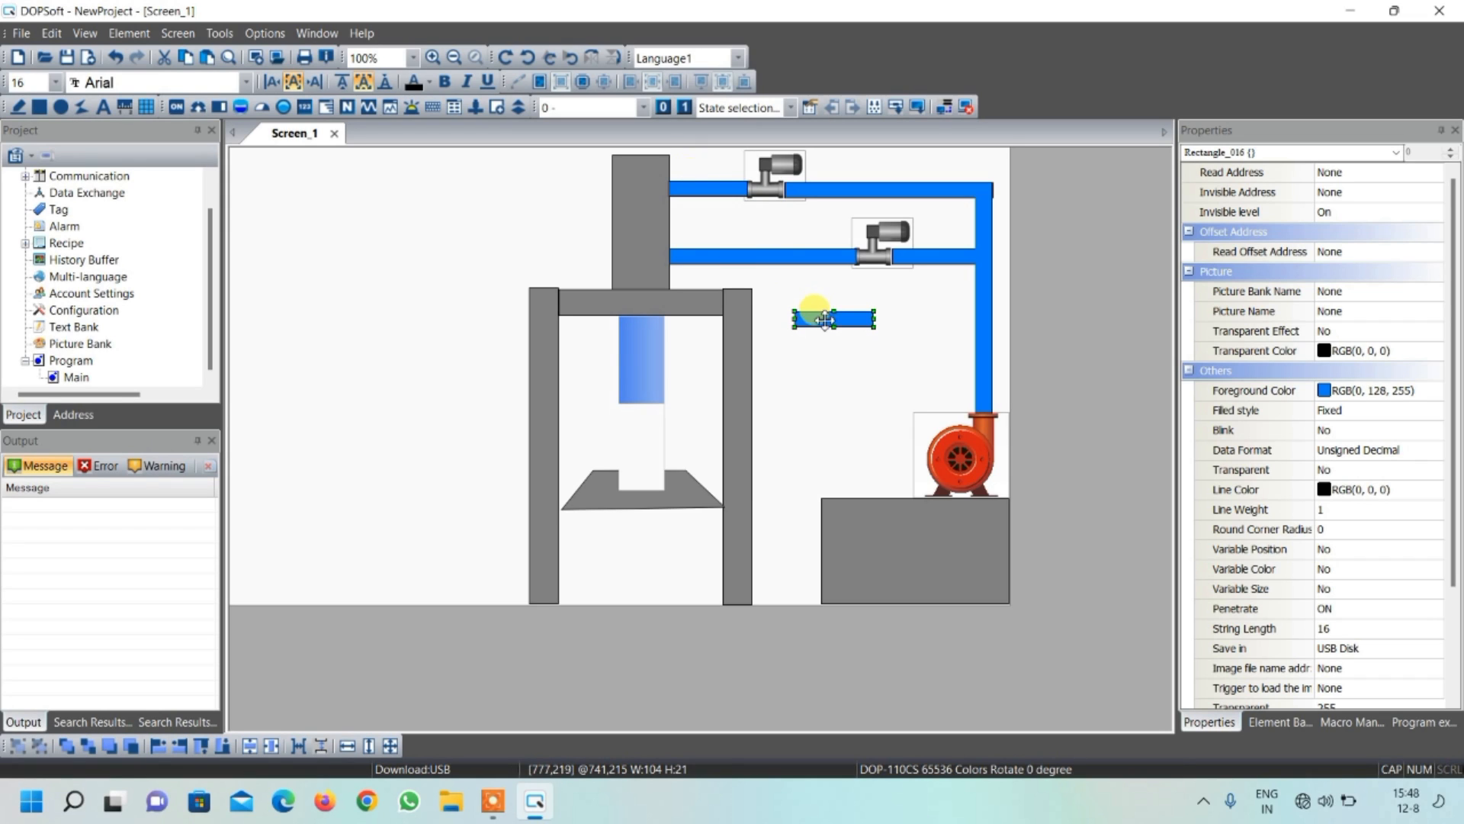
Paste a second pipe copy, rotate it upright and fit it from the lower valve down to the tank, about 21 wide and 310 high
{"action": "key", "text": "ctrl+v"}
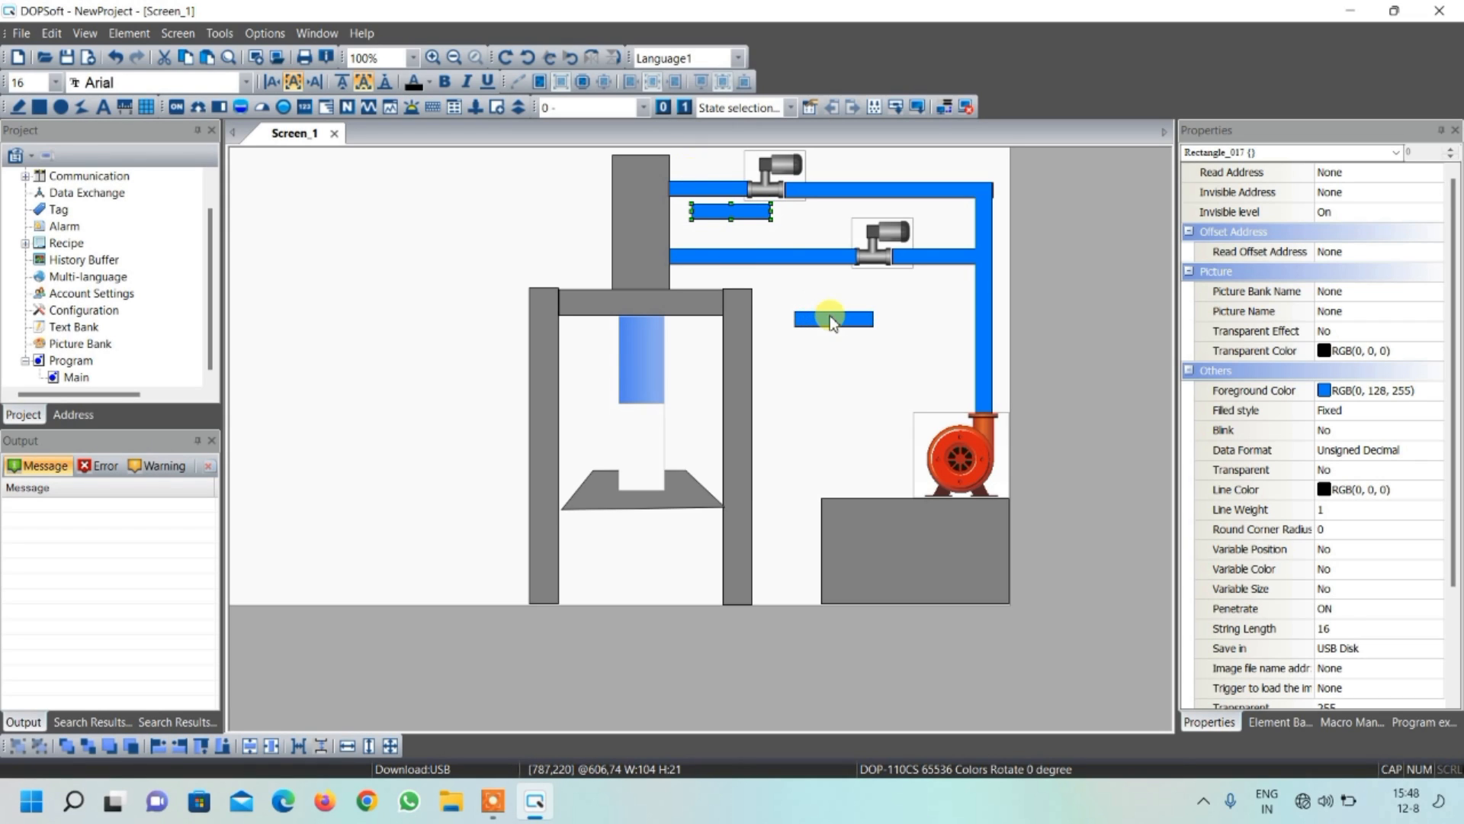
{"action": "right_click", "coordinate": [763, 217]}
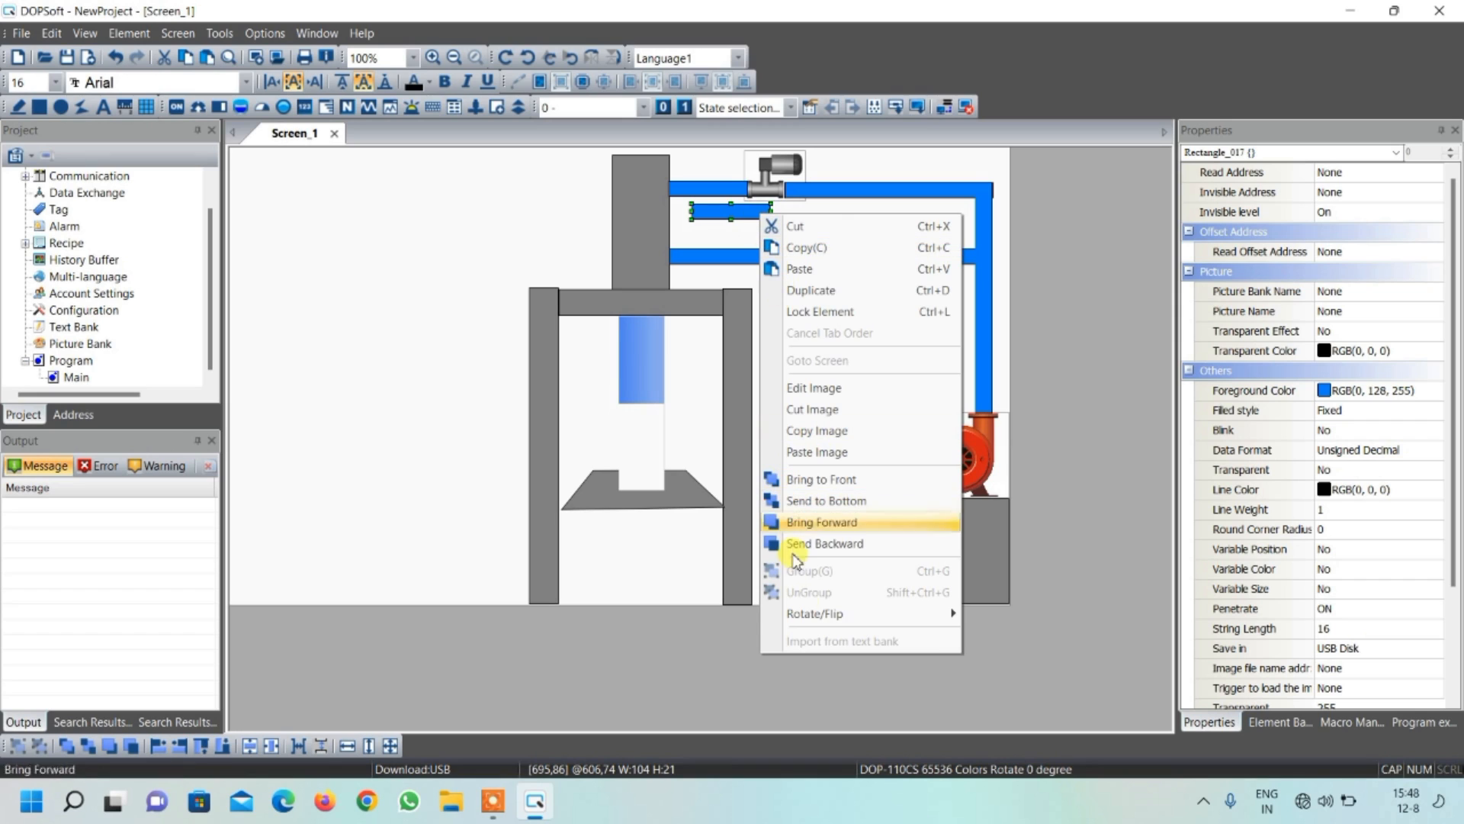
{"action": "mouse_move", "coordinate": [810, 612]}
{"action": "left_click", "coordinate": [999, 639]}
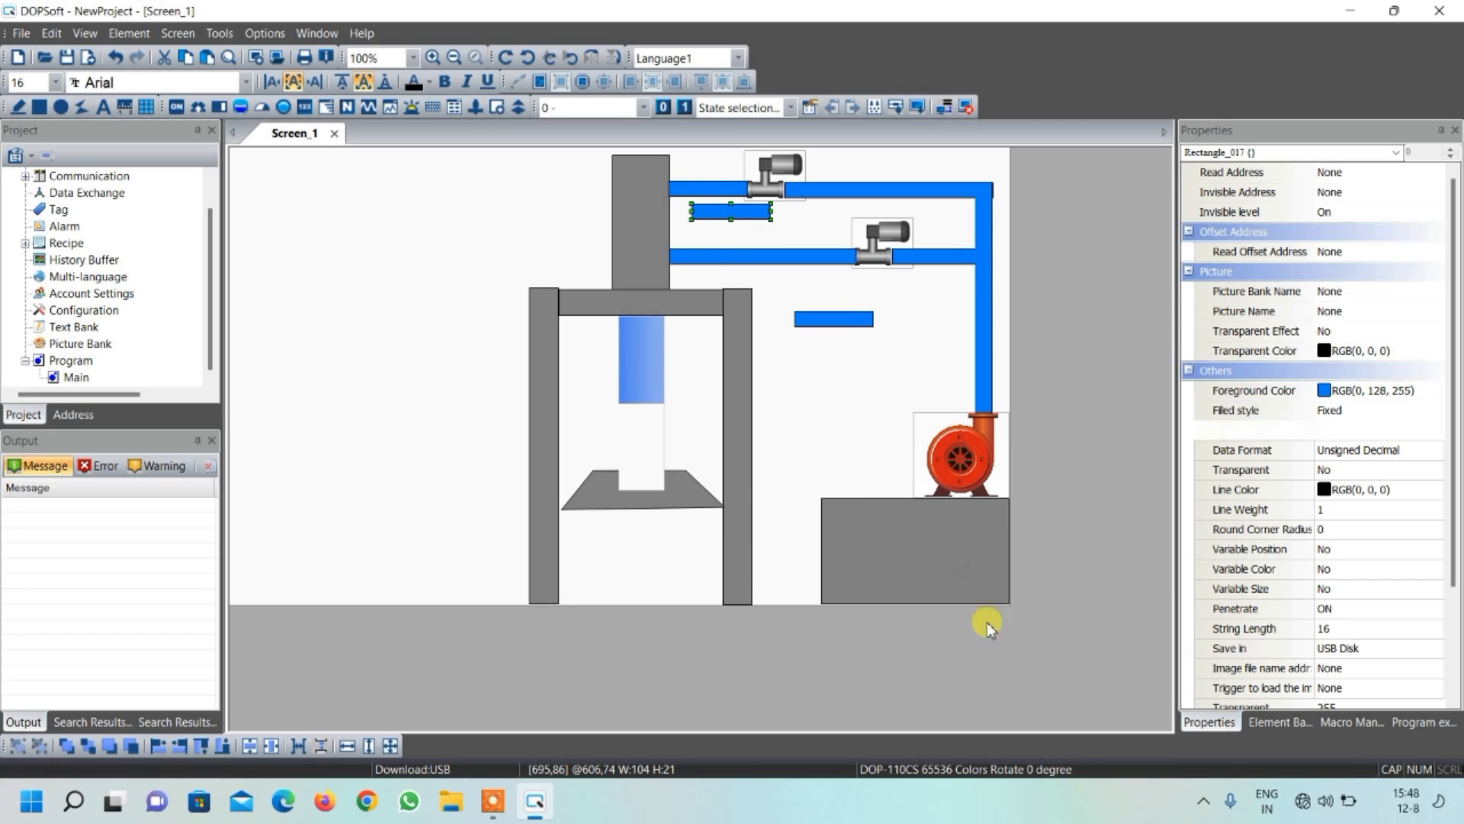
{"action": "left_click_drag", "start_coordinate": [733, 205], "coordinate": [872, 500]}
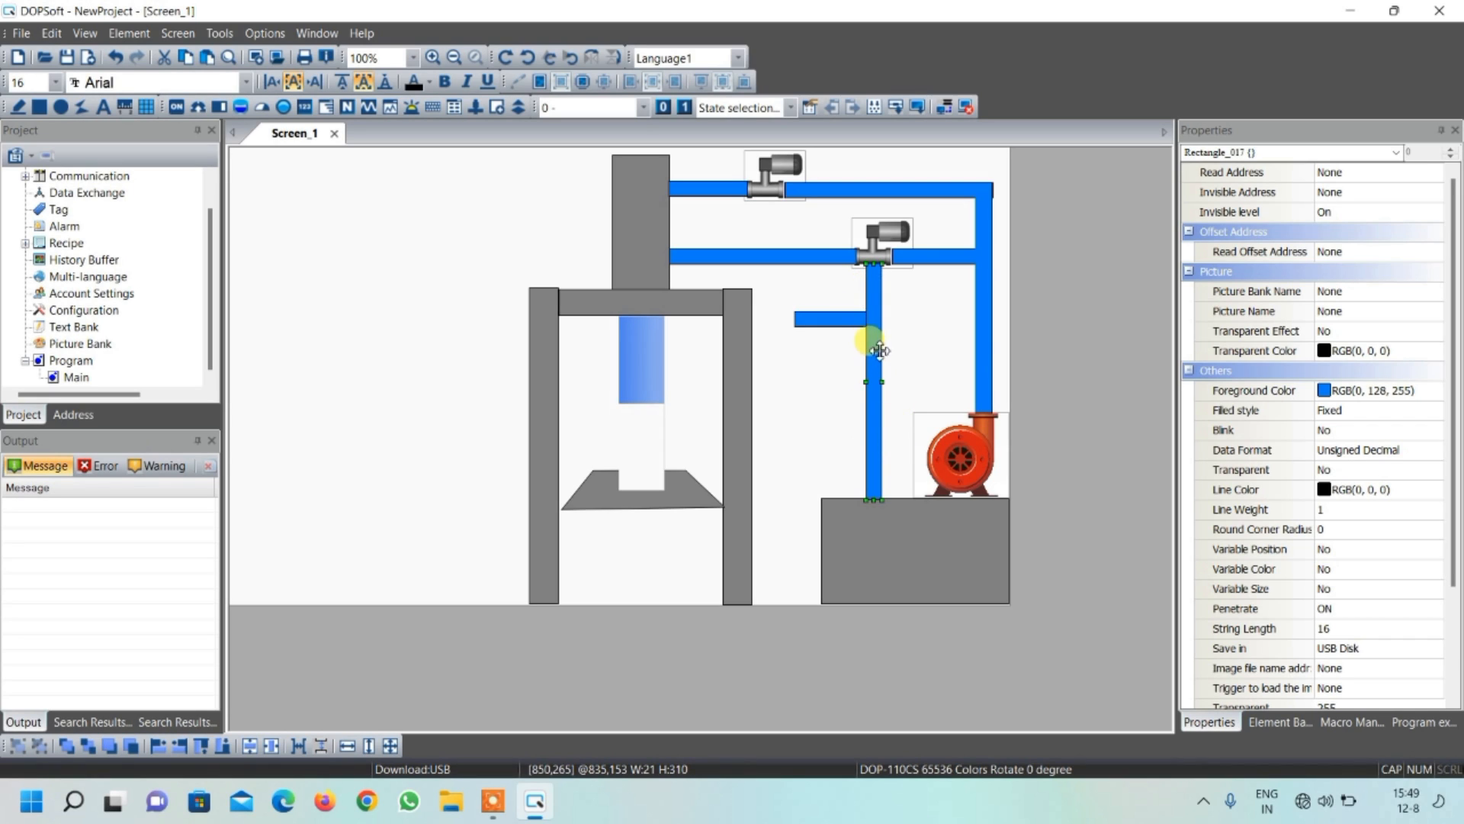
Set the foreground color of the upright pipe between the lower valve and tank to brown, RGB(128, 64, 64)
{"action": "double_click", "coordinate": [877, 348]}
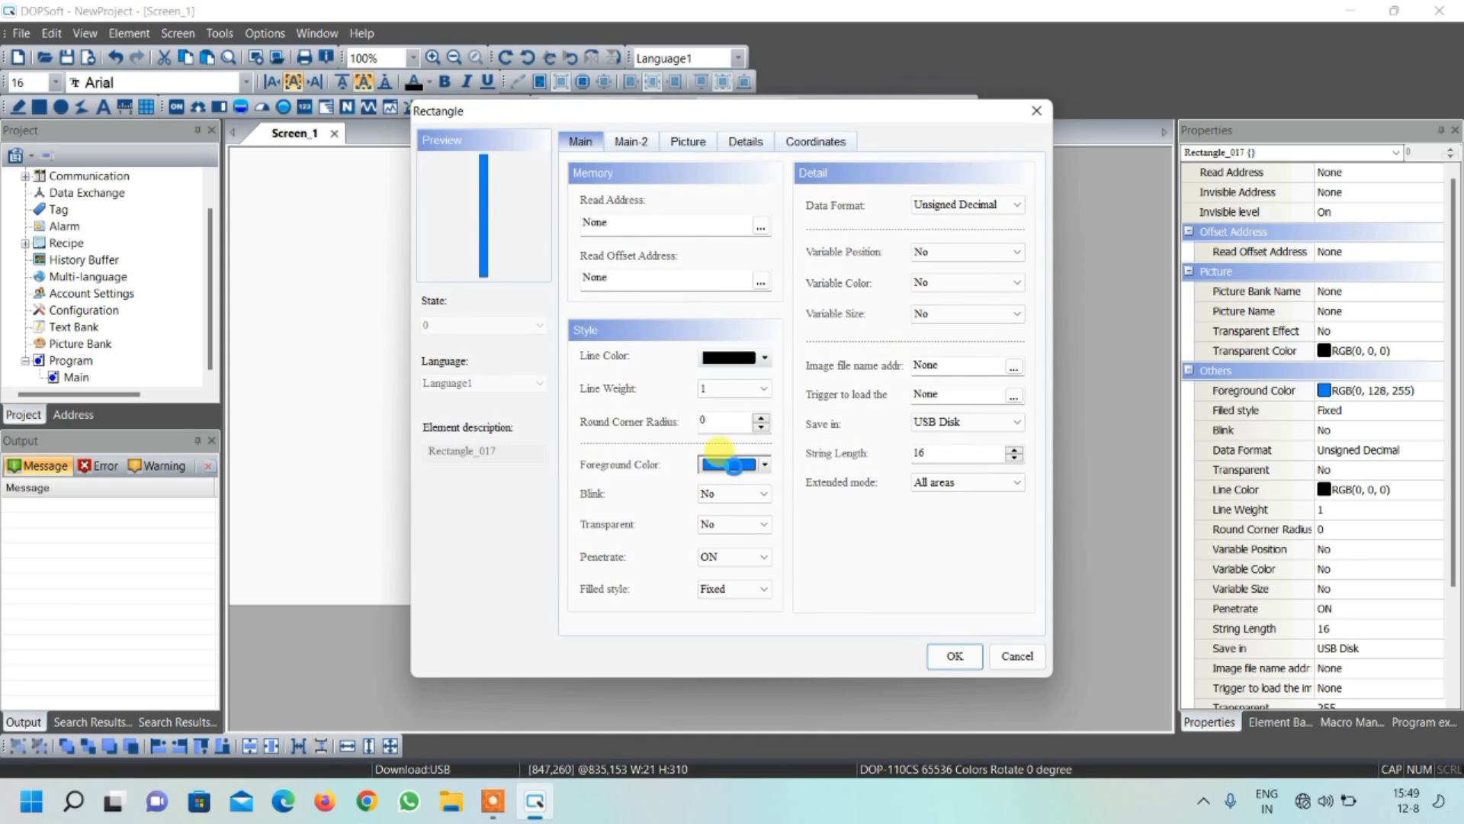
{"action": "left_click", "coordinate": [732, 480]}
{"action": "left_click", "coordinate": [509, 311]}
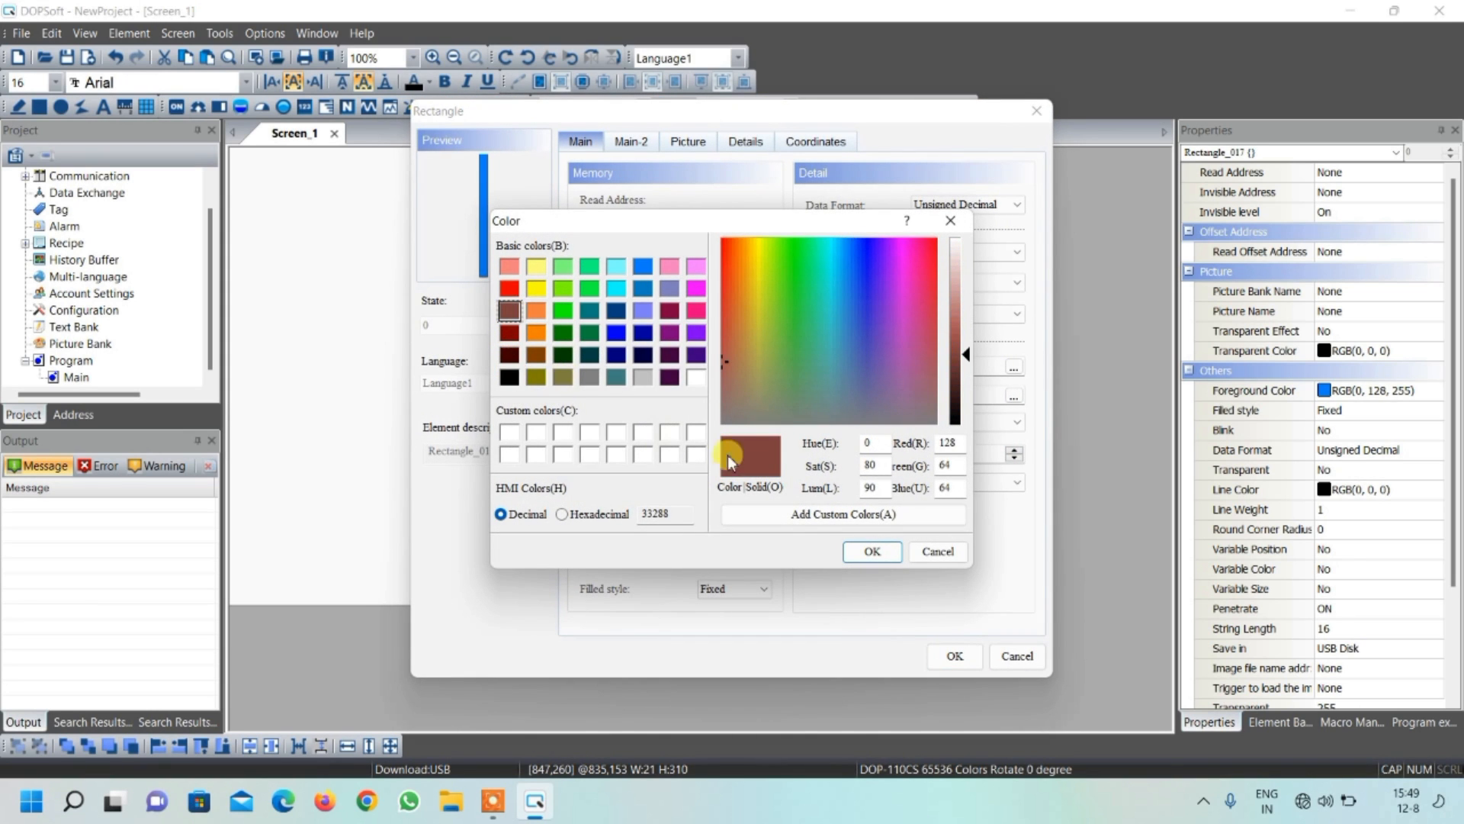
{"action": "left_click", "coordinate": [861, 550]}
{"action": "left_click", "coordinate": [953, 656]}
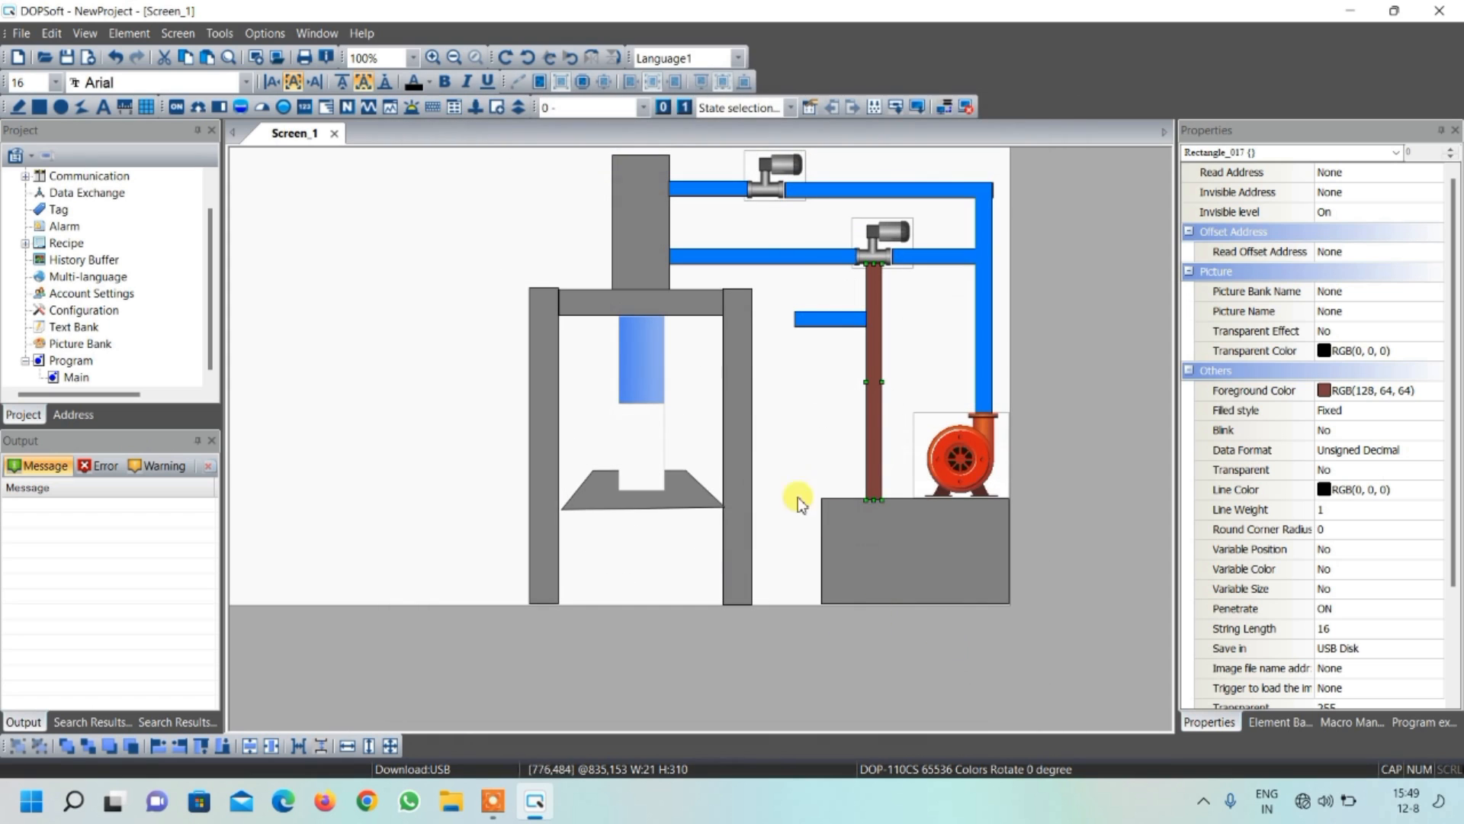
Change the short horizontal pipe below the lower valve to the brown foreground color RGB(128, 64, 64)
{"action": "left_click", "coordinate": [840, 318]}
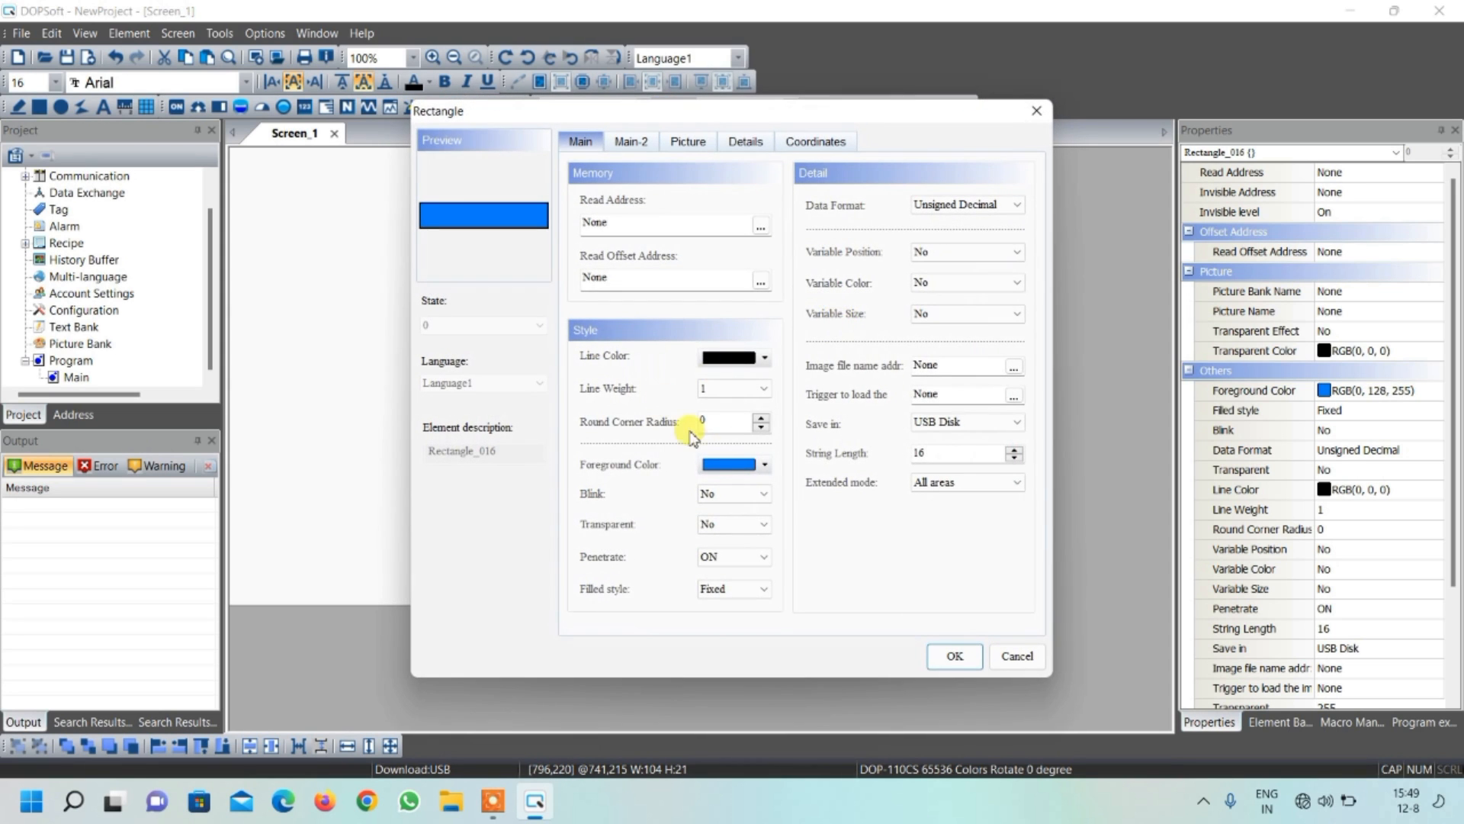
{"action": "left_click", "coordinate": [734, 463]}
{"action": "left_click", "coordinate": [511, 313]}
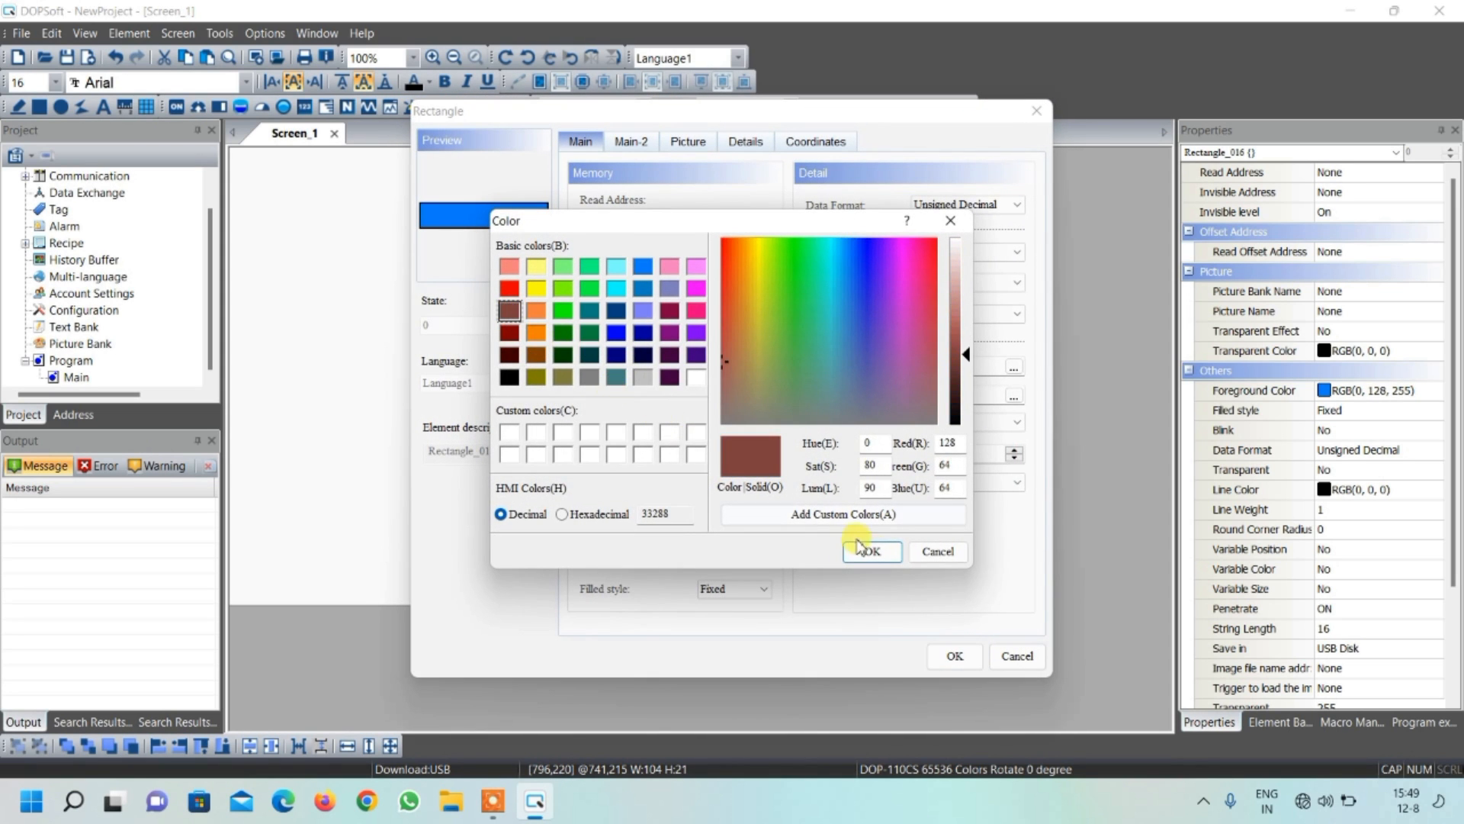
{"action": "left_click", "coordinate": [872, 550]}
{"action": "left_click", "coordinate": [951, 653]}
{"action": "left_click", "coordinate": [828, 349]}
Duplicate the short brown horizontal pipe and rotate the copy upright
{"action": "left_click", "coordinate": [824, 316]}
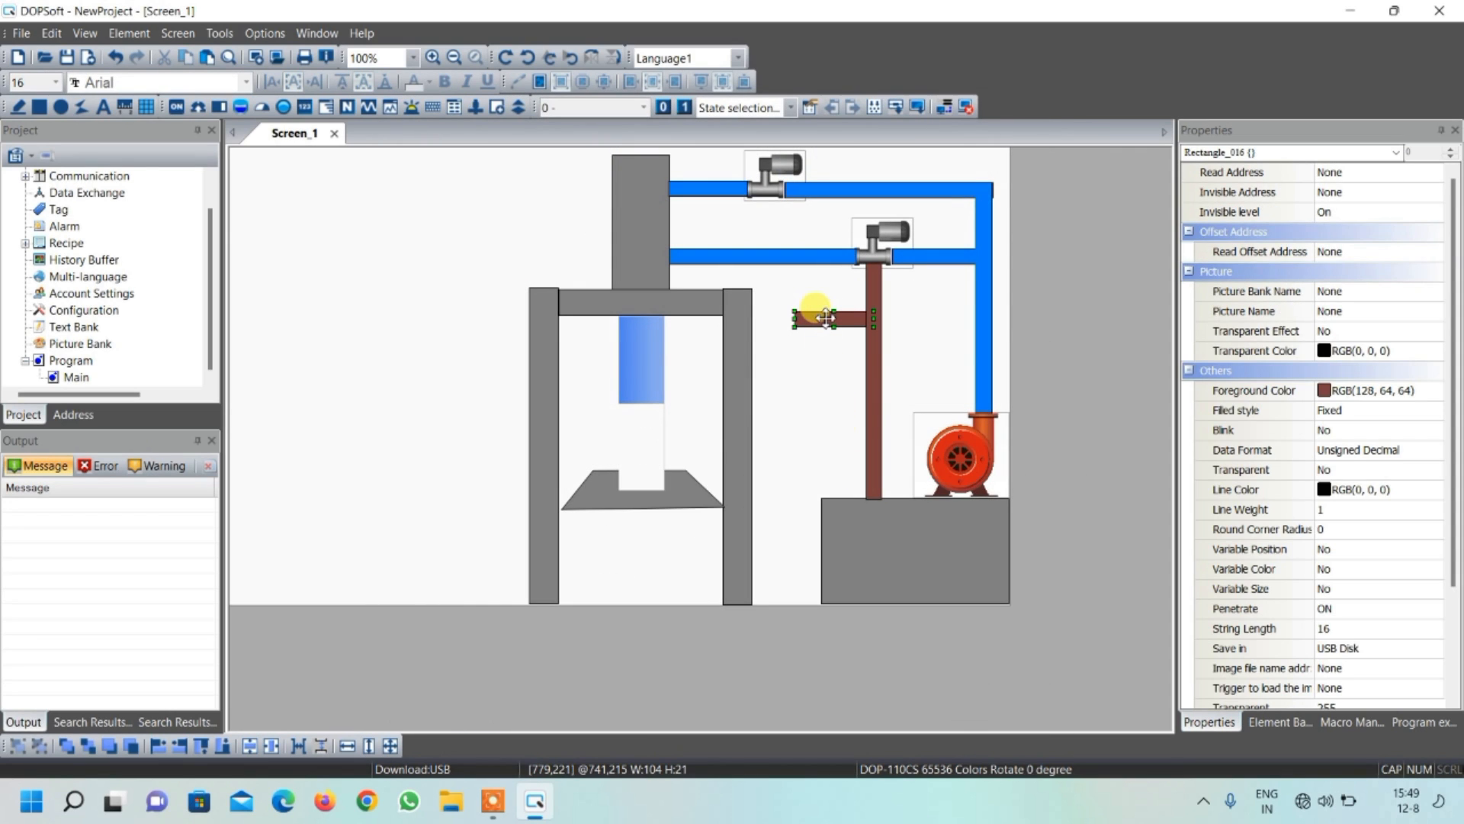
{"action": "key", "text": "ctrl+d"}
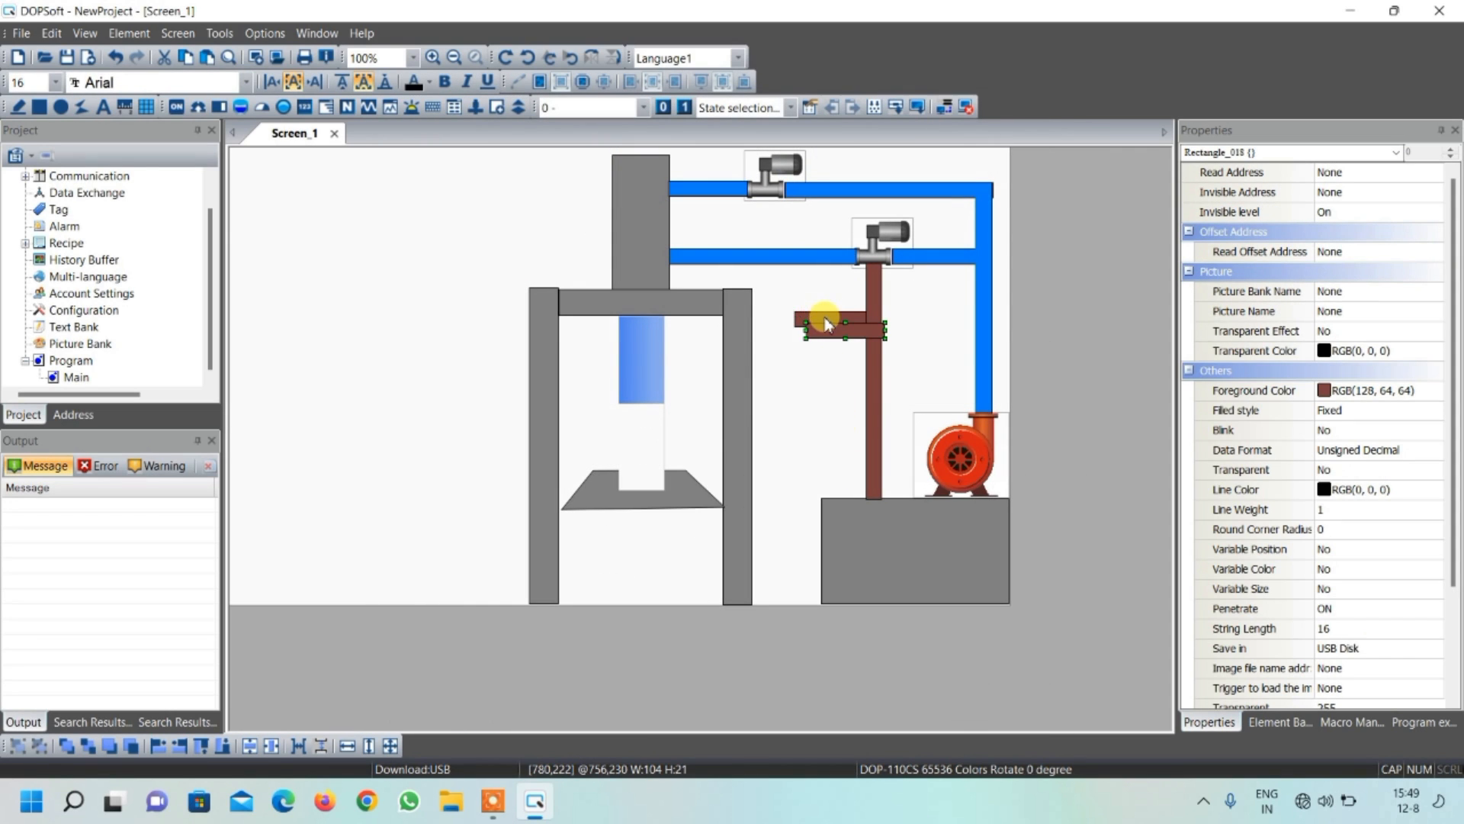
{"action": "right_click", "coordinate": [839, 334]}
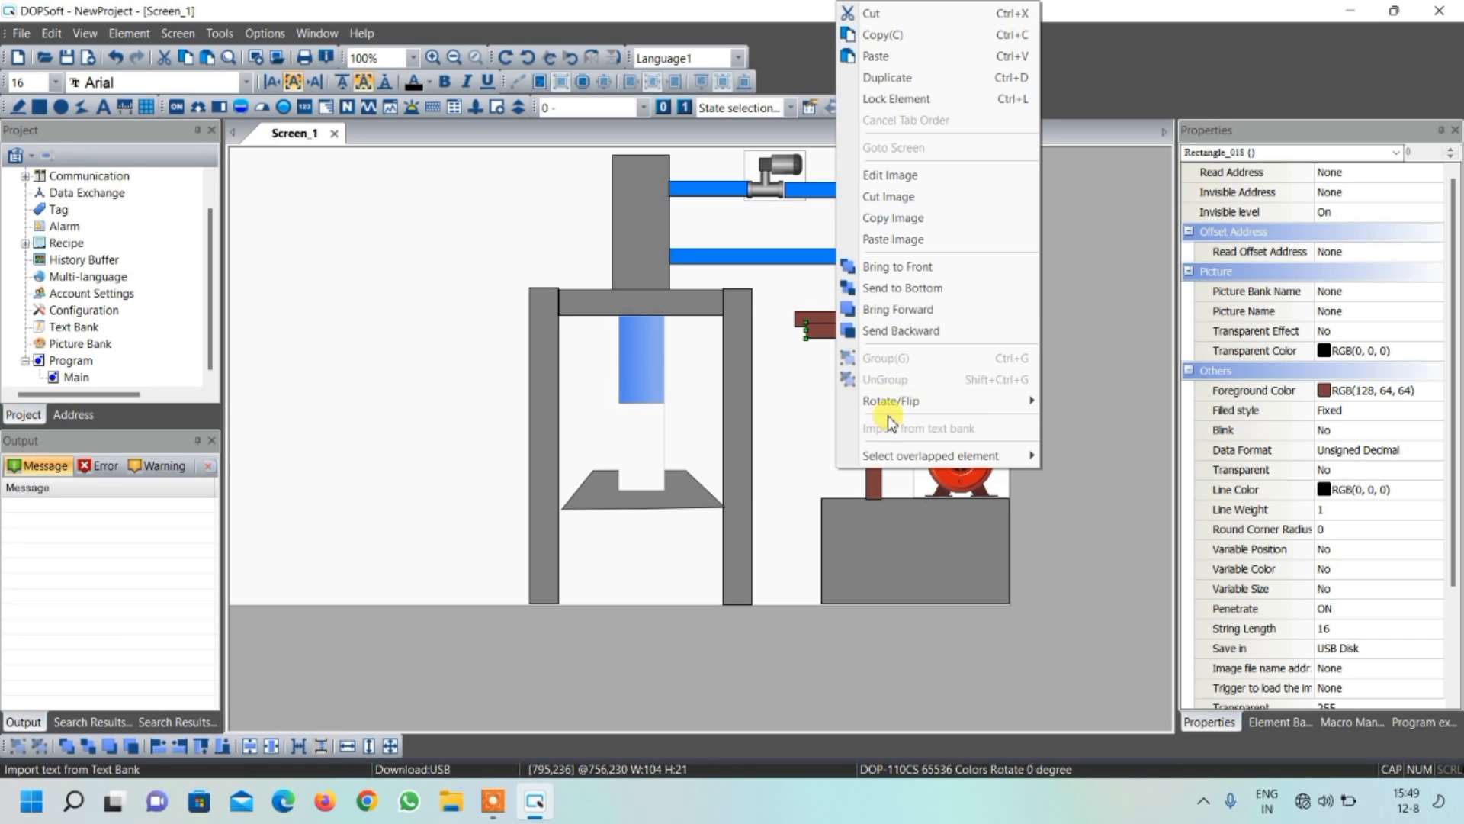
{"action": "mouse_move", "coordinate": [892, 403]}
{"action": "left_click", "coordinate": [1072, 421]}
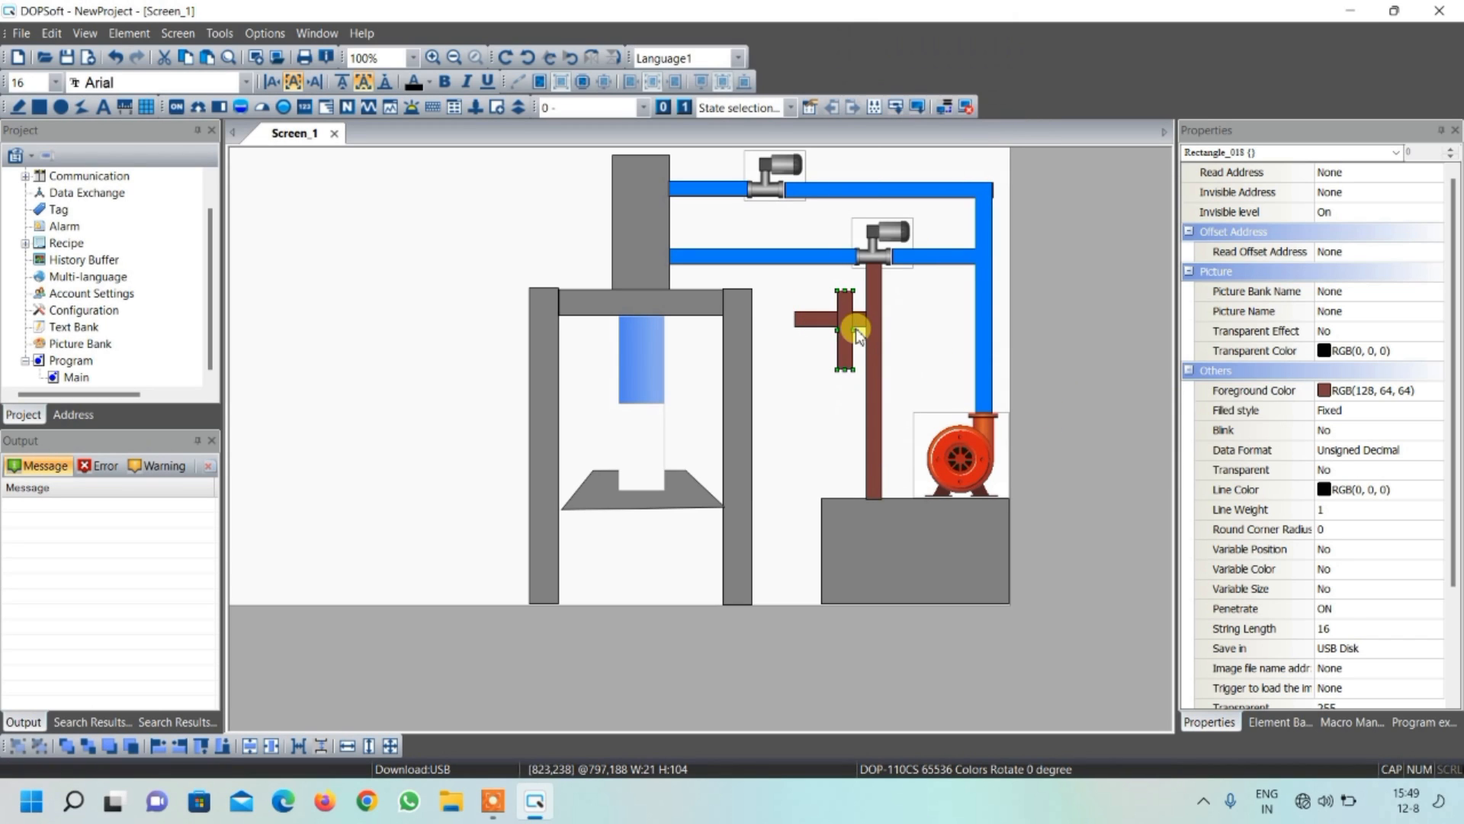
Fit the upright brown copy under the upper valve, reaching down to the brown horizontal pipe's level, about 176 high
{"action": "left_click_drag", "start_coordinate": [847, 310], "coordinate": [774, 224]}
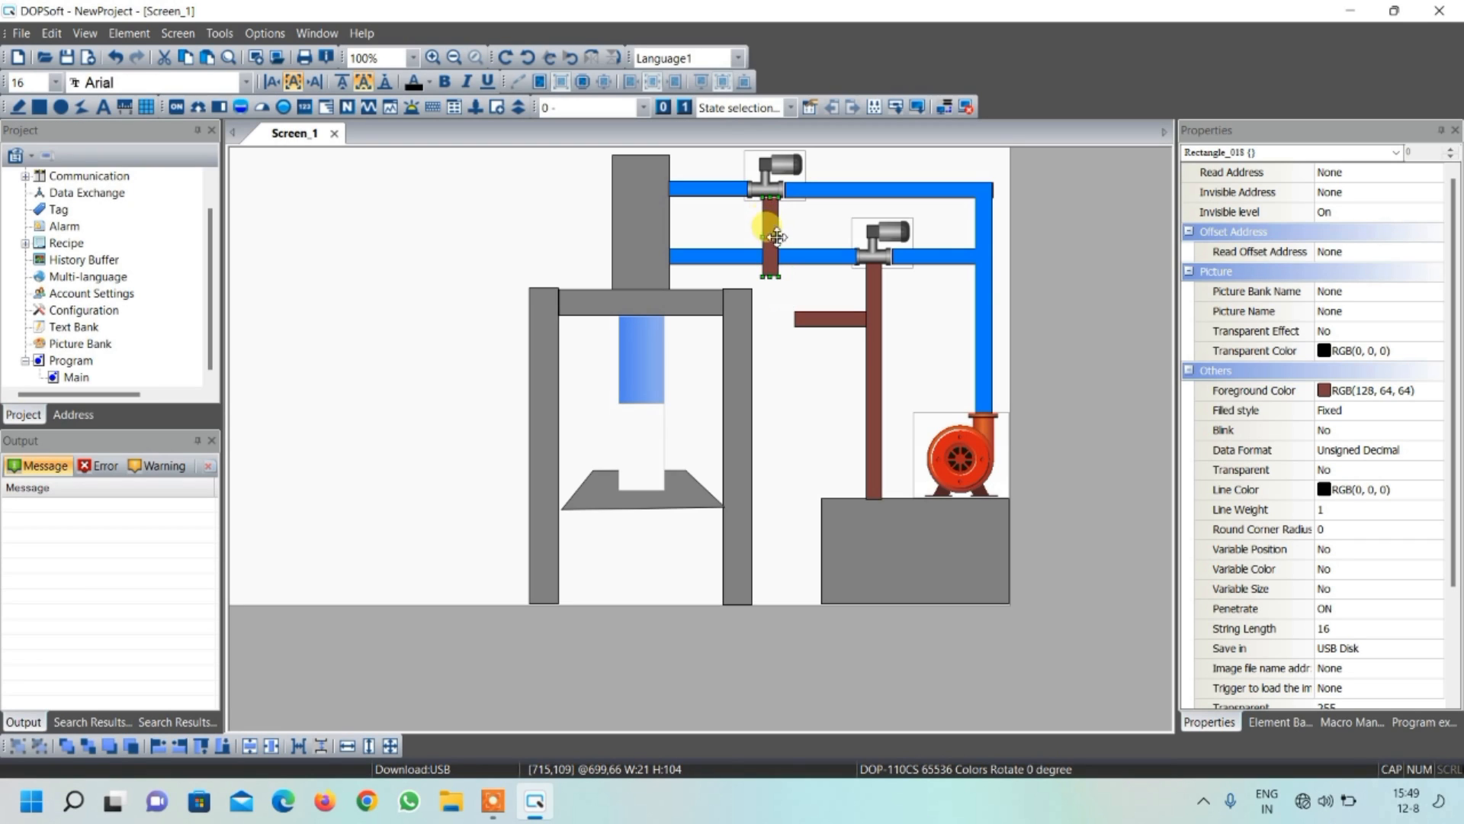
{"action": "left_click_drag", "start_coordinate": [771, 288], "coordinate": [771, 329]}
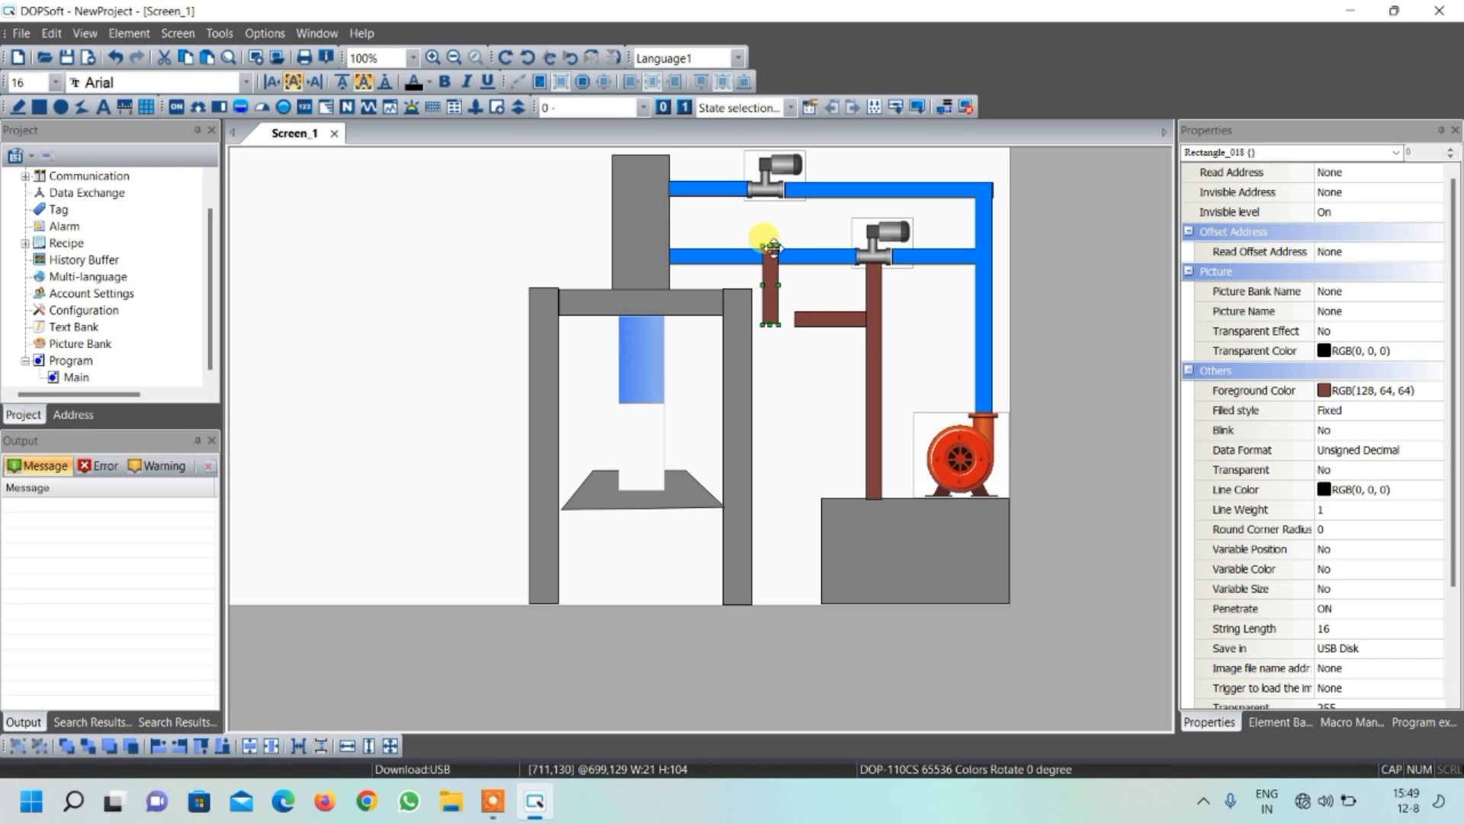
{"action": "left_click_drag", "start_coordinate": [772, 243], "coordinate": [772, 195]}
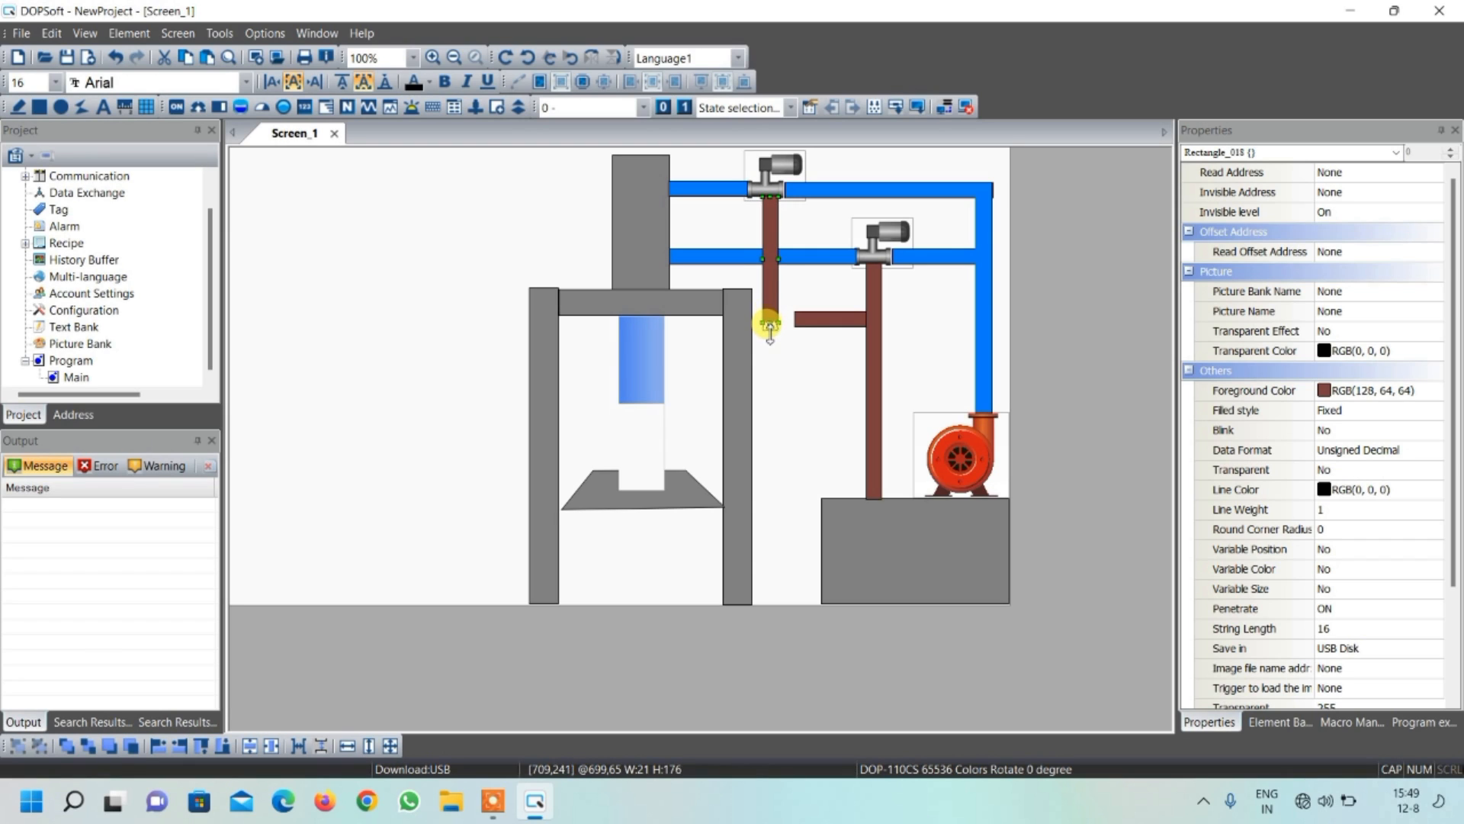
Extend the brown horizontal pipe to meet the lower end of the upper valve's brown return pipe
{"action": "left_click", "coordinate": [795, 319]}
{"action": "left_click_drag", "start_coordinate": [789, 319], "coordinate": [761, 315]}
{"action": "left_click", "coordinate": [762, 318]}
{"action": "left_click", "coordinate": [782, 340]}
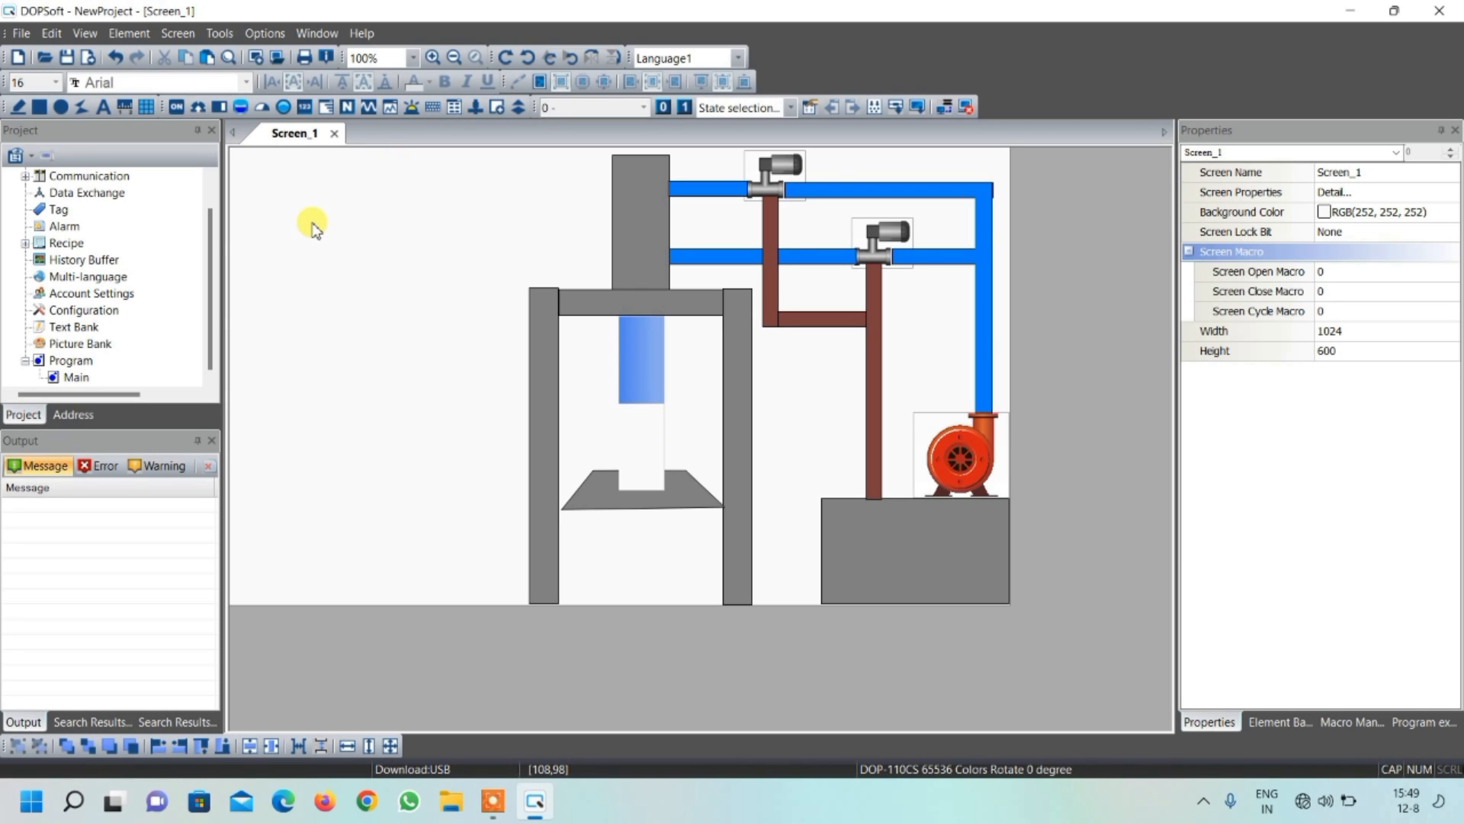
Draw a Momentary button in the upper-left corner of the HMI screen, about 81 wide and 83 high
{"action": "left_click", "coordinate": [175, 108]}
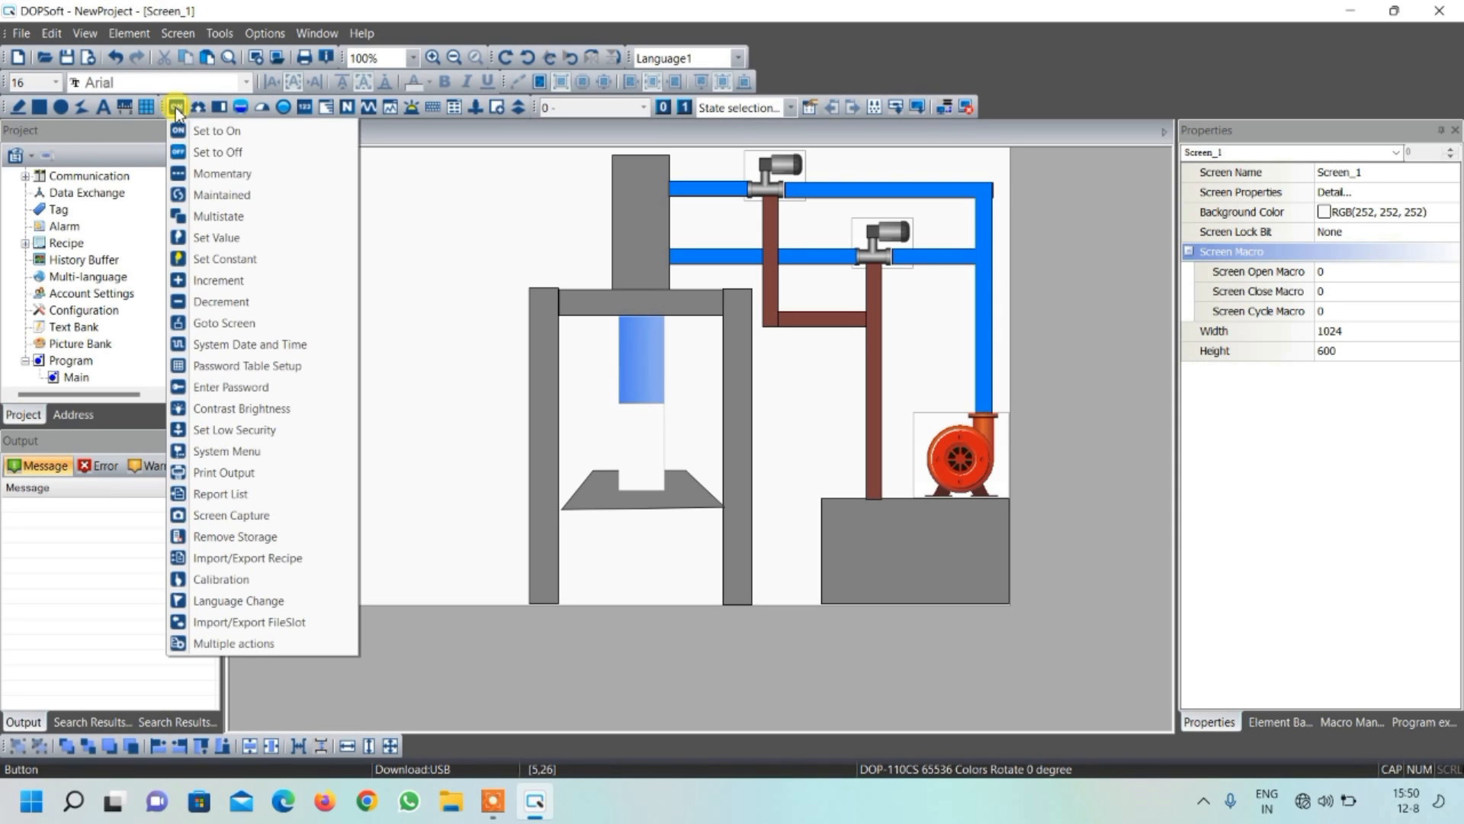
{"action": "left_click", "coordinate": [221, 176]}
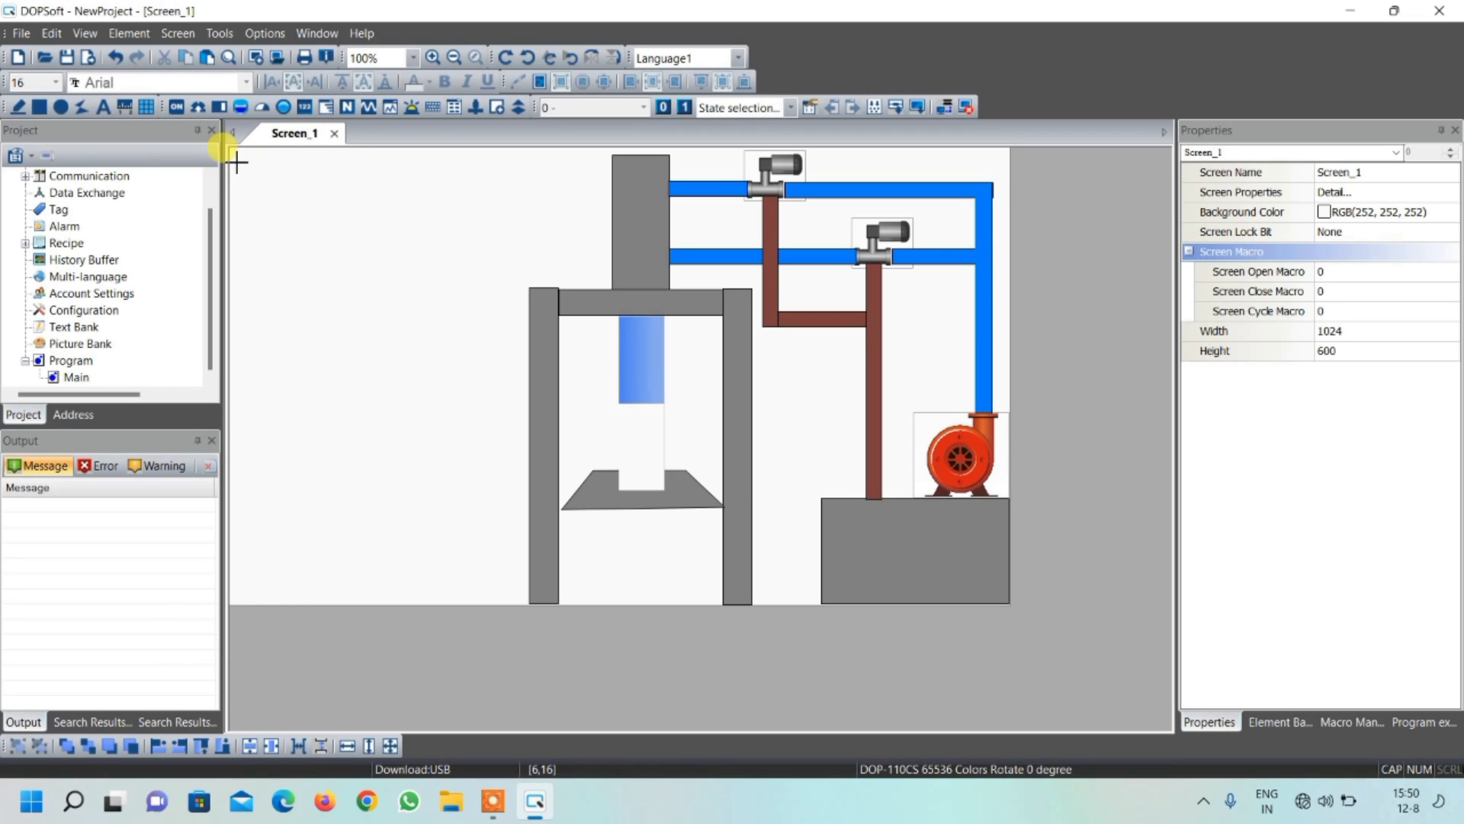
{"action": "left_click_drag", "start_coordinate": [237, 158], "coordinate": [296, 219]}
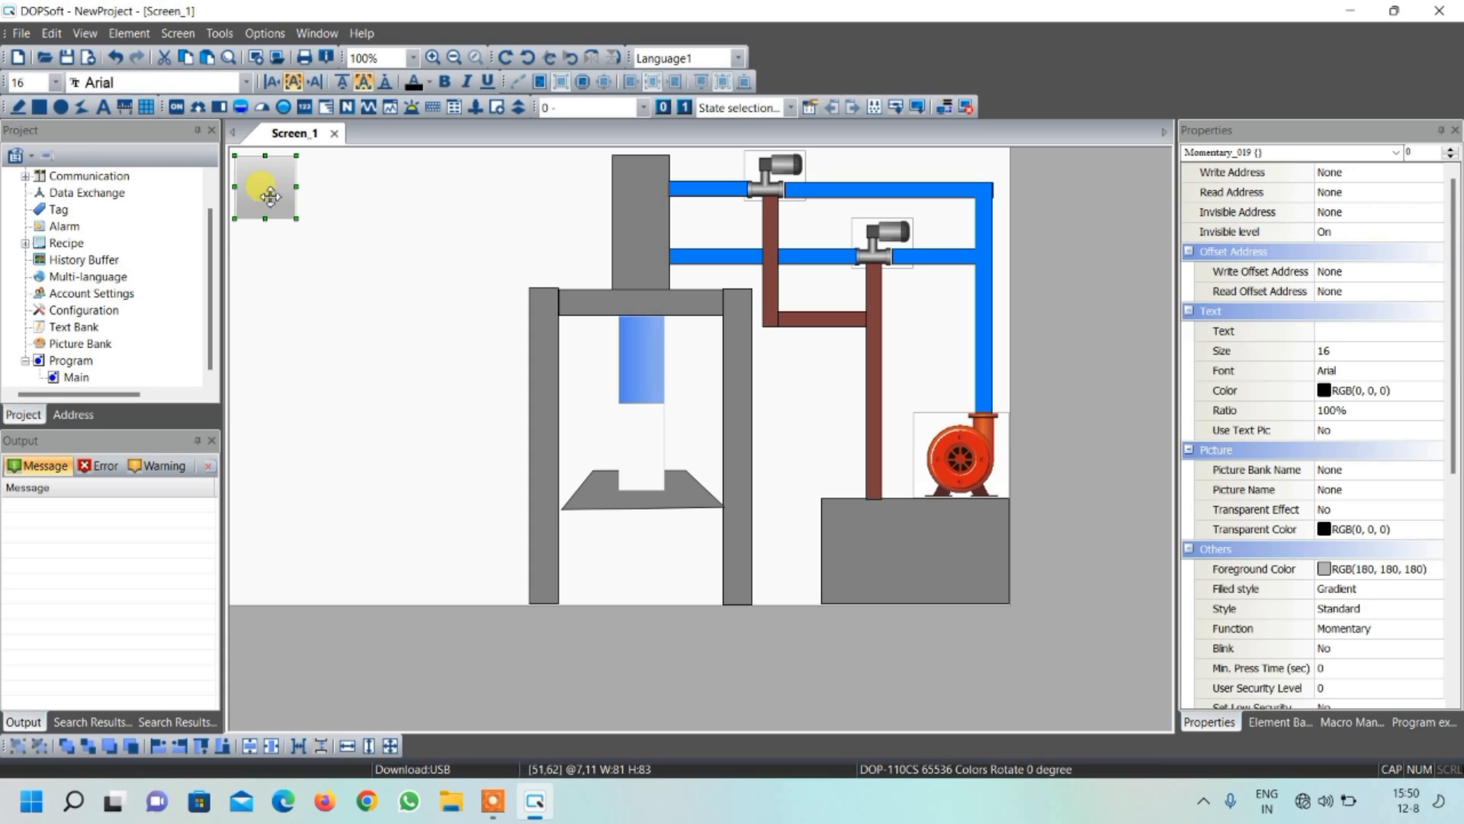
Set the momentary button's style to Round
{"action": "double_click", "coordinate": [270, 197]}
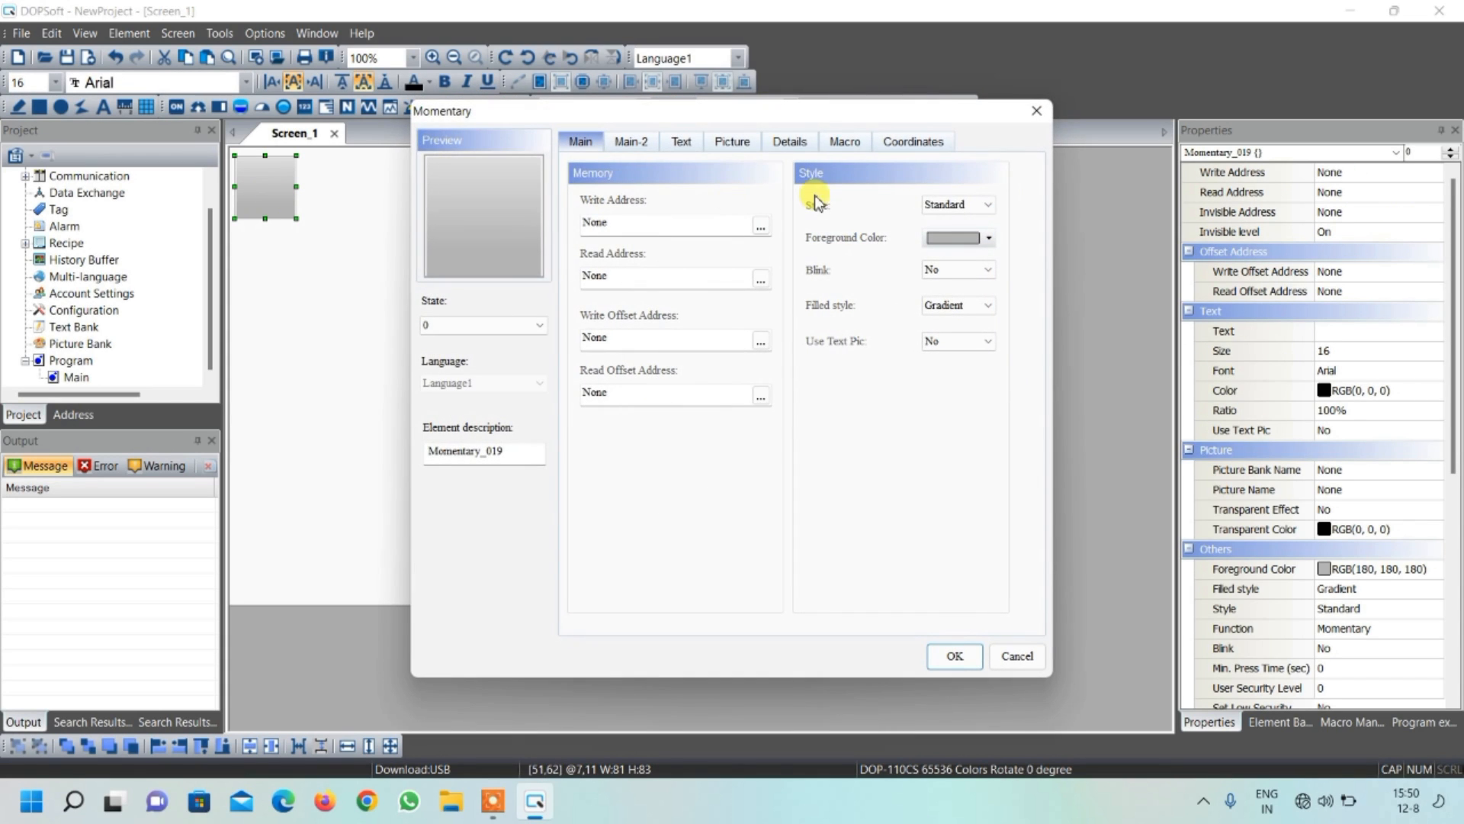
{"action": "left_click", "coordinate": [955, 204]}
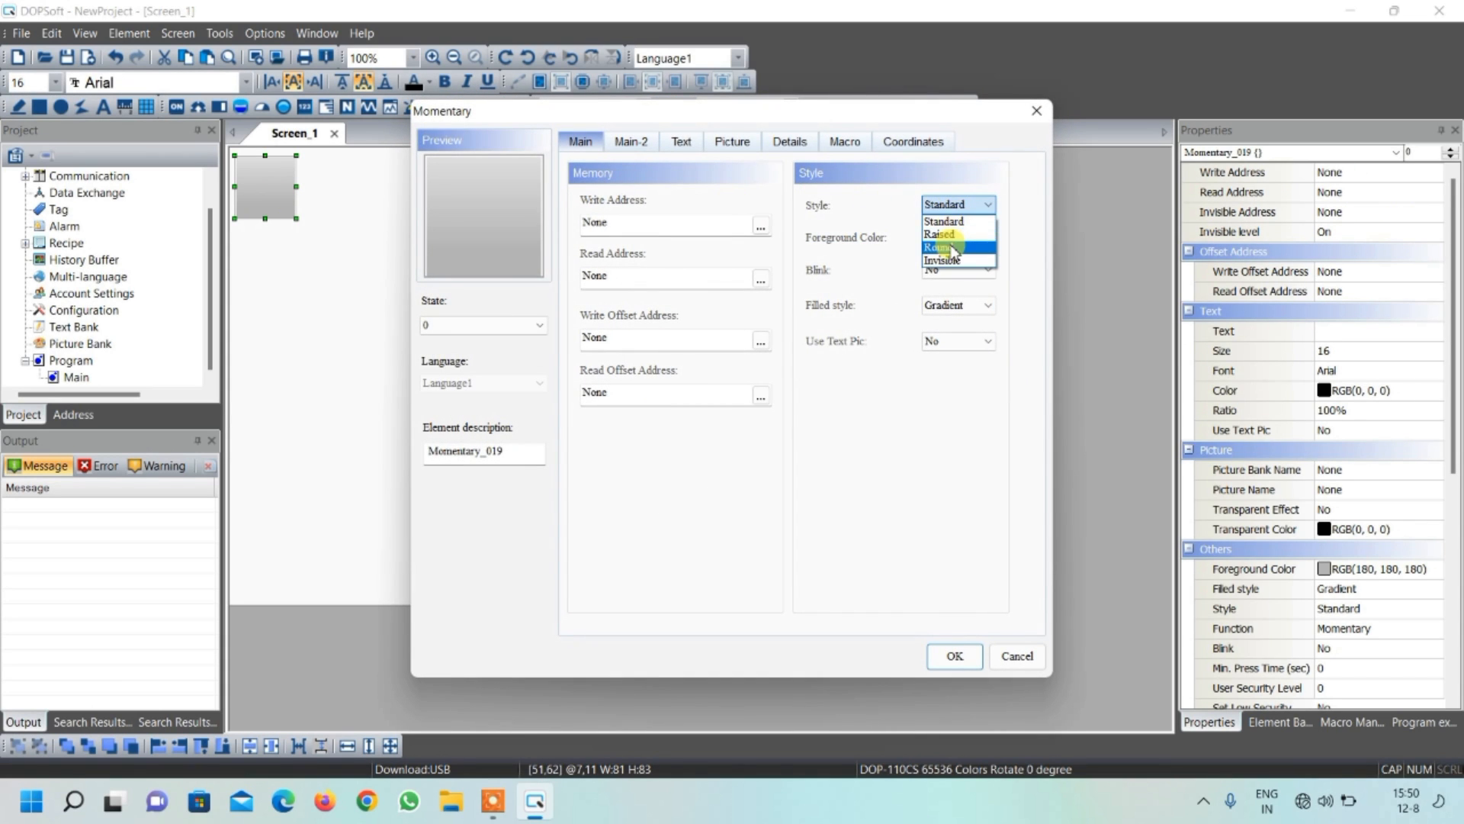
{"action": "left_click", "coordinate": [945, 230]}
Assign the momentary button's write address to bit device X0 on Link2
{"action": "left_click", "coordinate": [761, 226]}
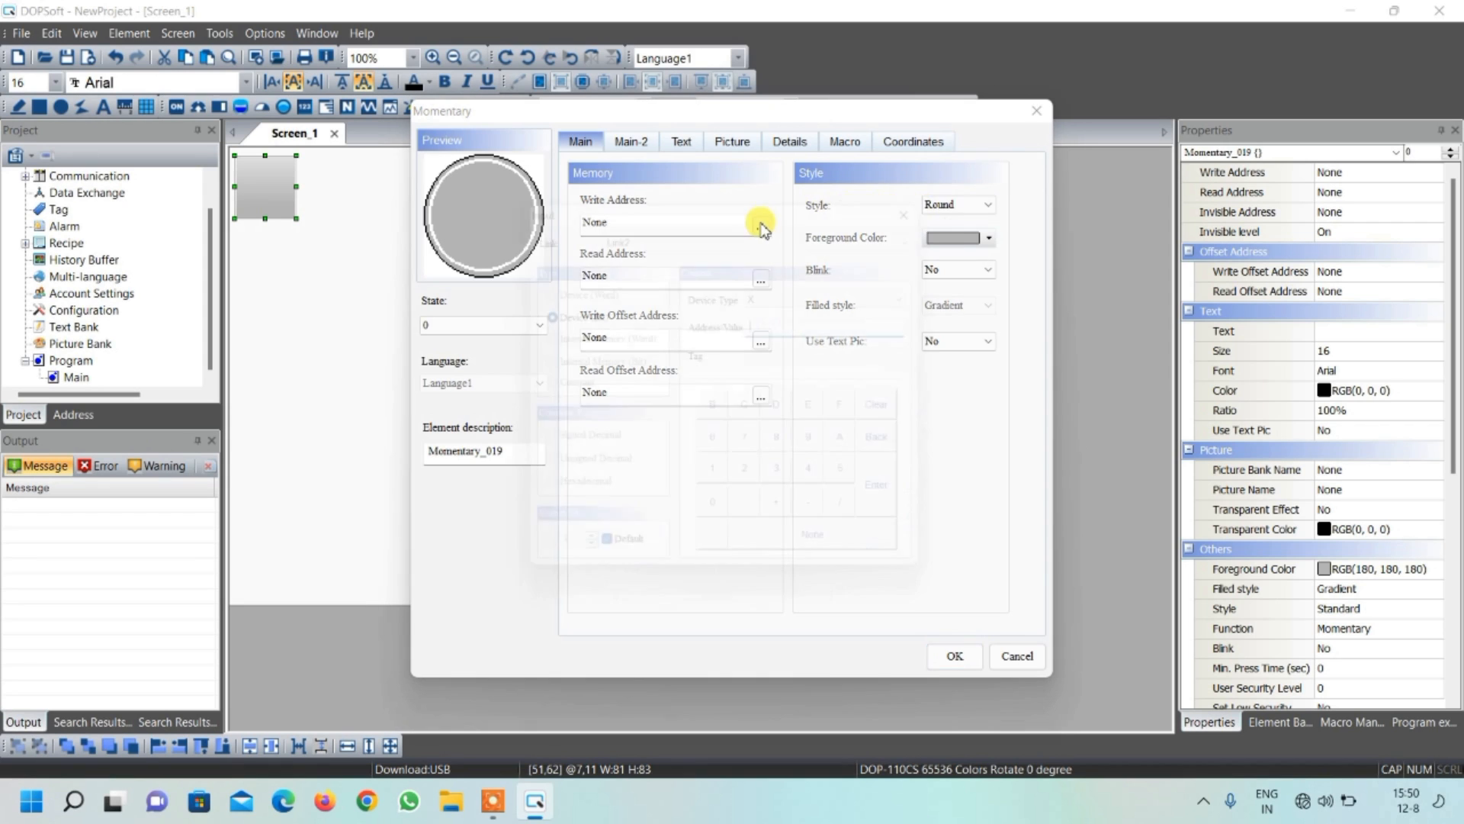
{"action": "left_click", "coordinate": [775, 323]}
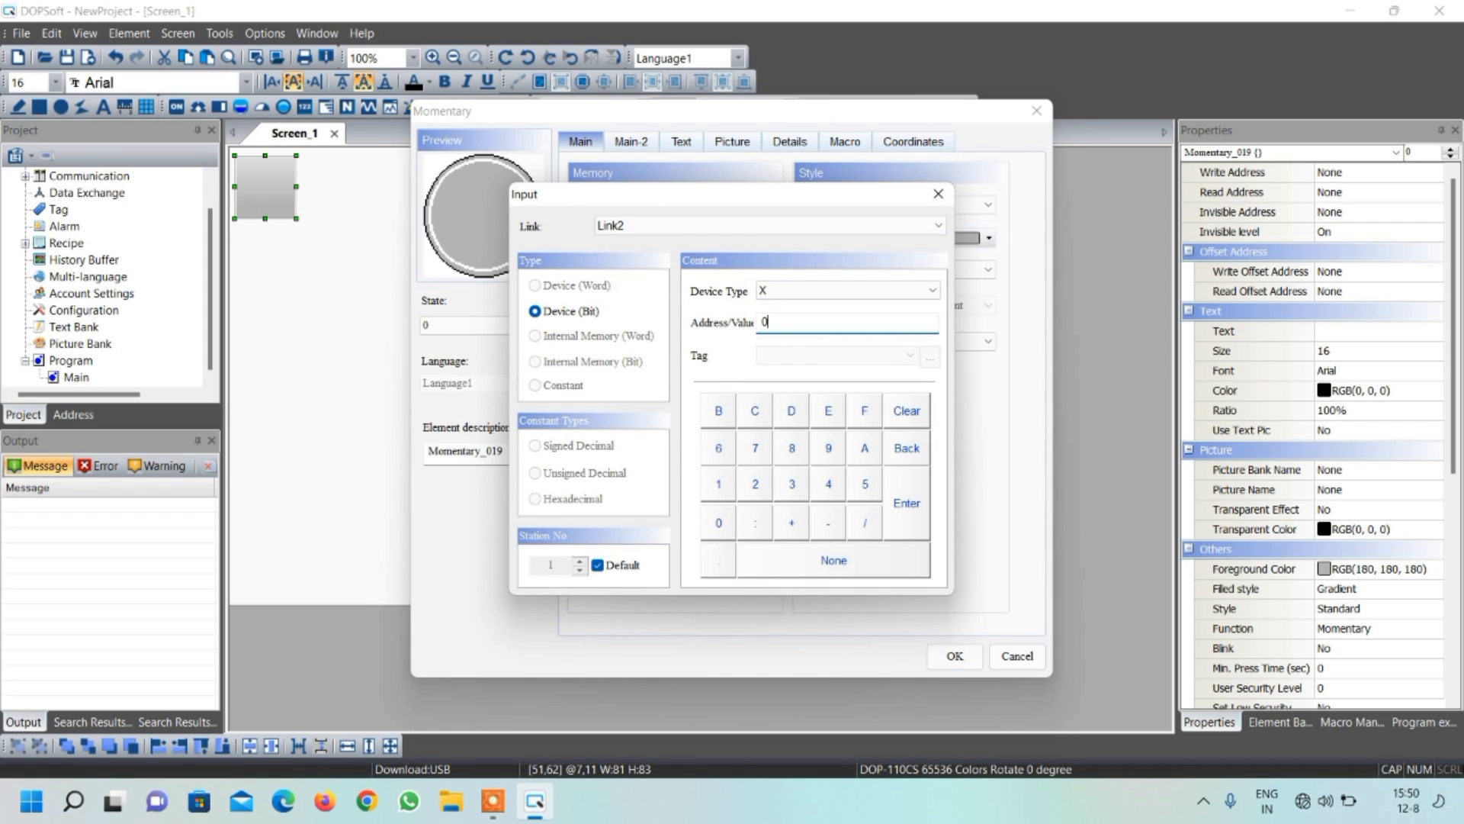
{"action": "left_click", "coordinate": [907, 503]}
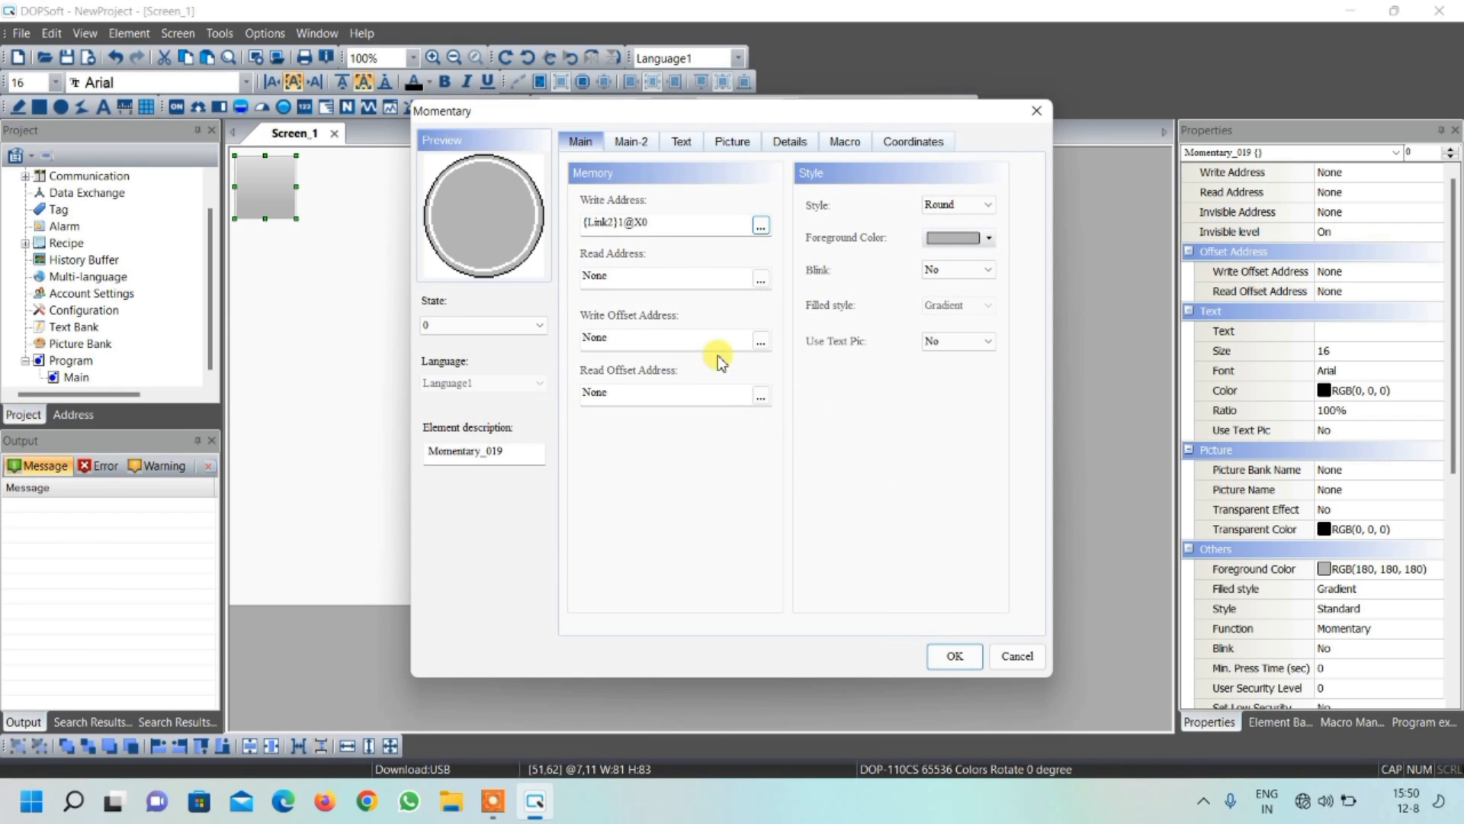
Assign hmi_buttom-07-1.png from $ModernButton.pib as the momentary button's state 0 picture, with Stretch All
{"action": "left_click", "coordinate": [732, 143]}
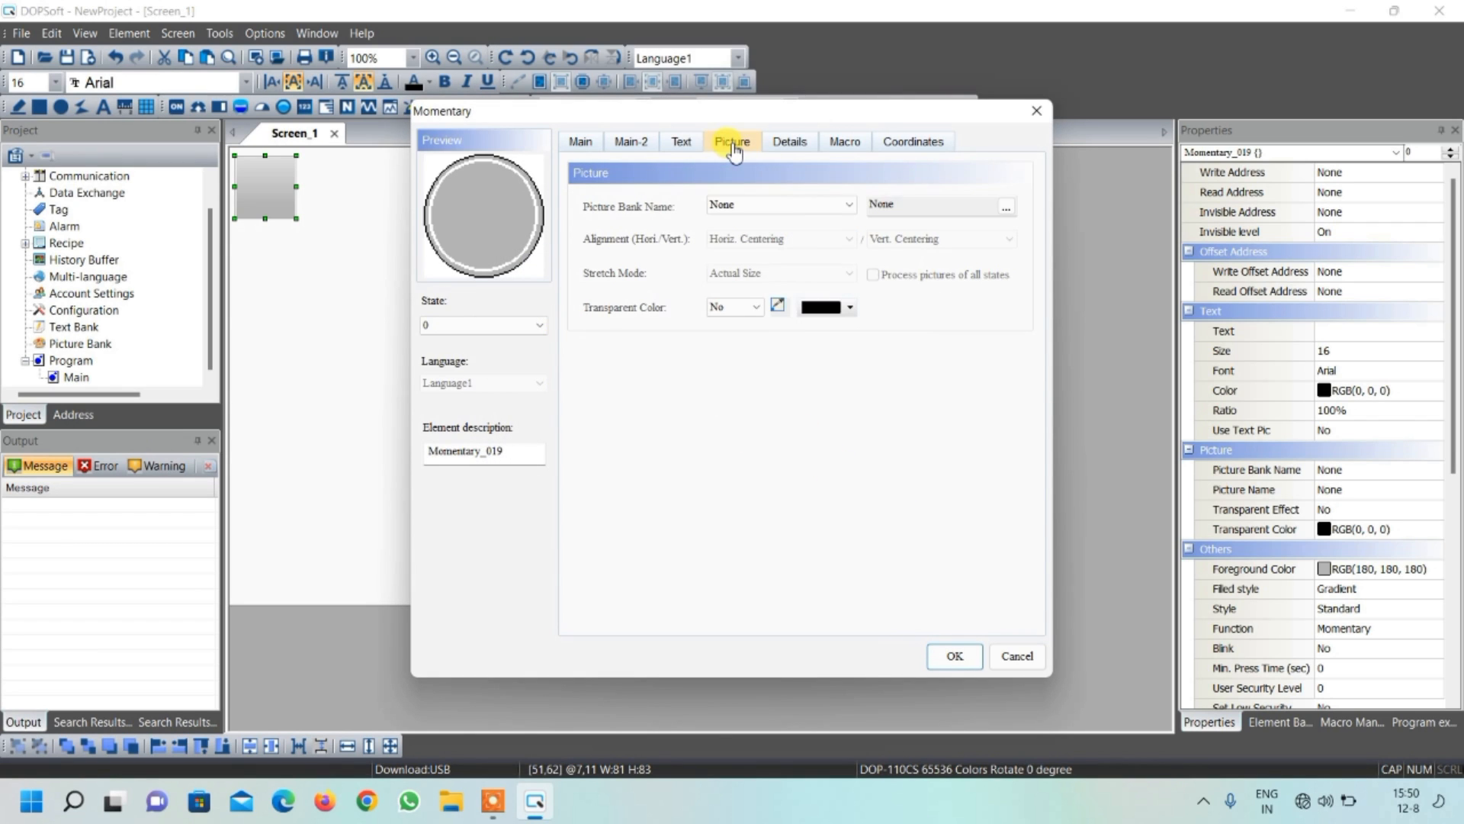
{"action": "left_click", "coordinate": [739, 204]}
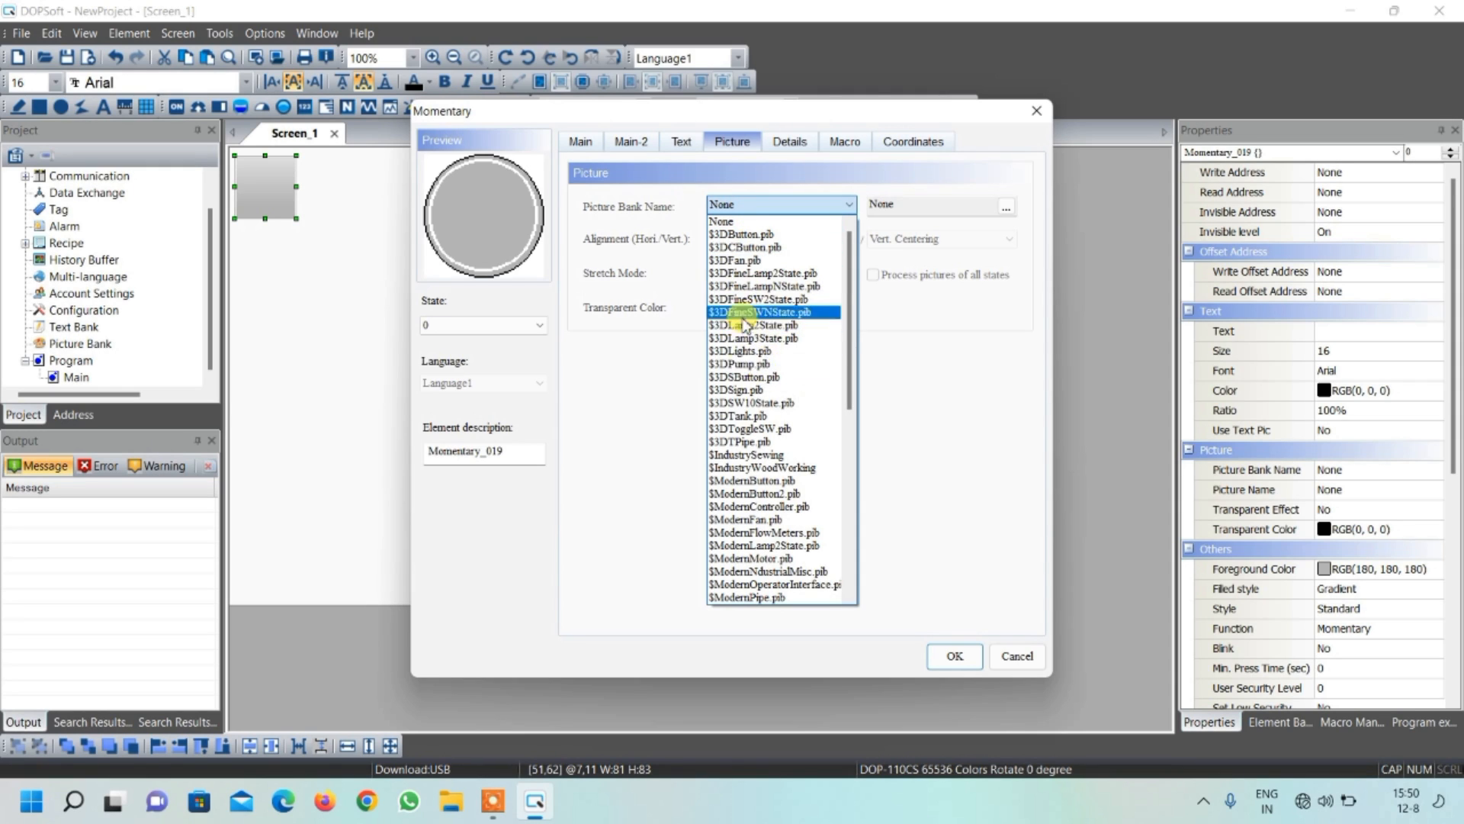
{"action": "left_click", "coordinate": [762, 481]}
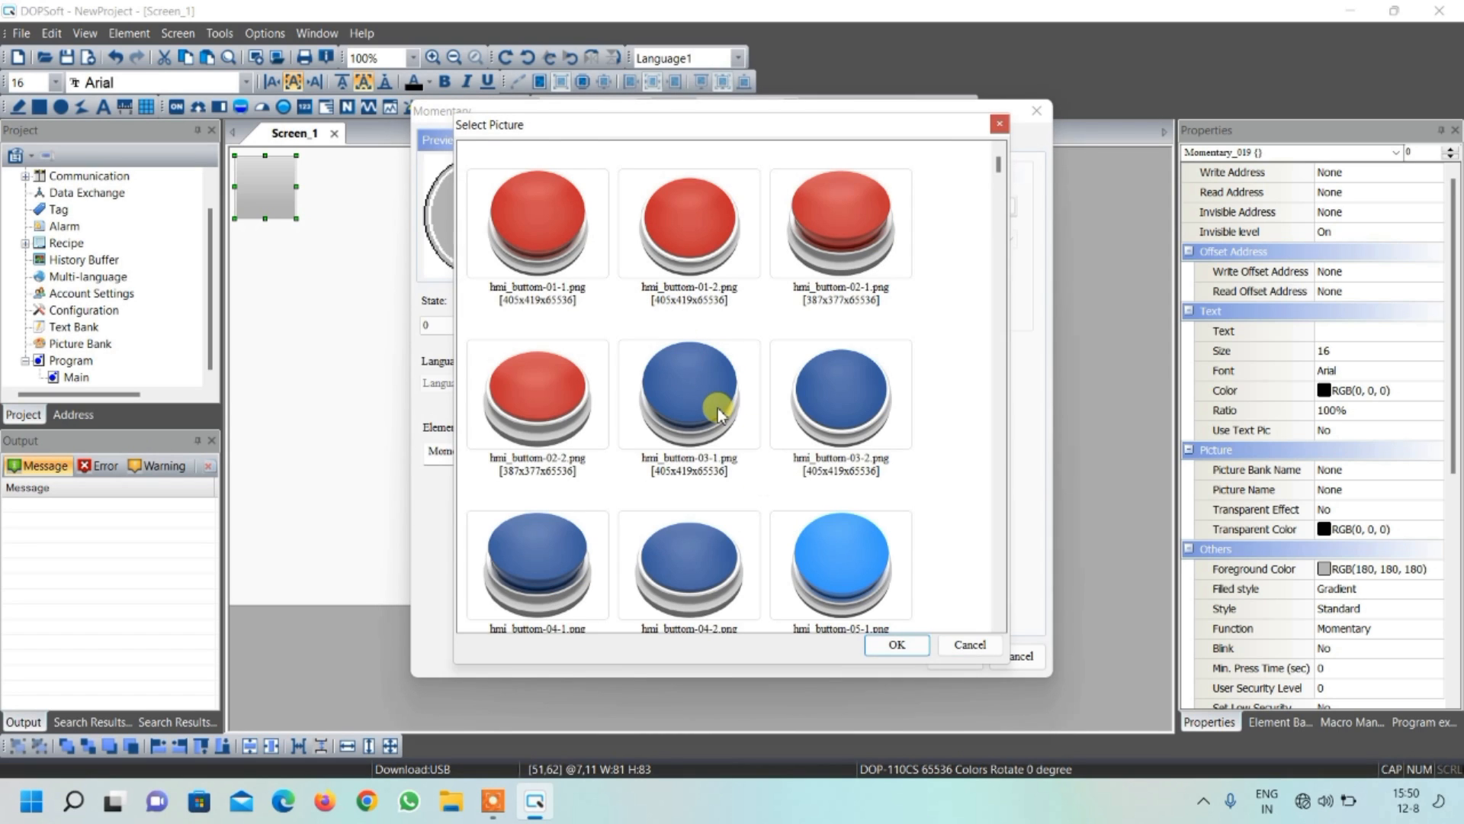
{"action": "scroll", "coordinate": [728, 400], "scroll_direction": "down", "scroll_amount": 9}
{"action": "scroll", "coordinate": [730, 399], "scroll_direction": "up", "scroll_amount": 4}
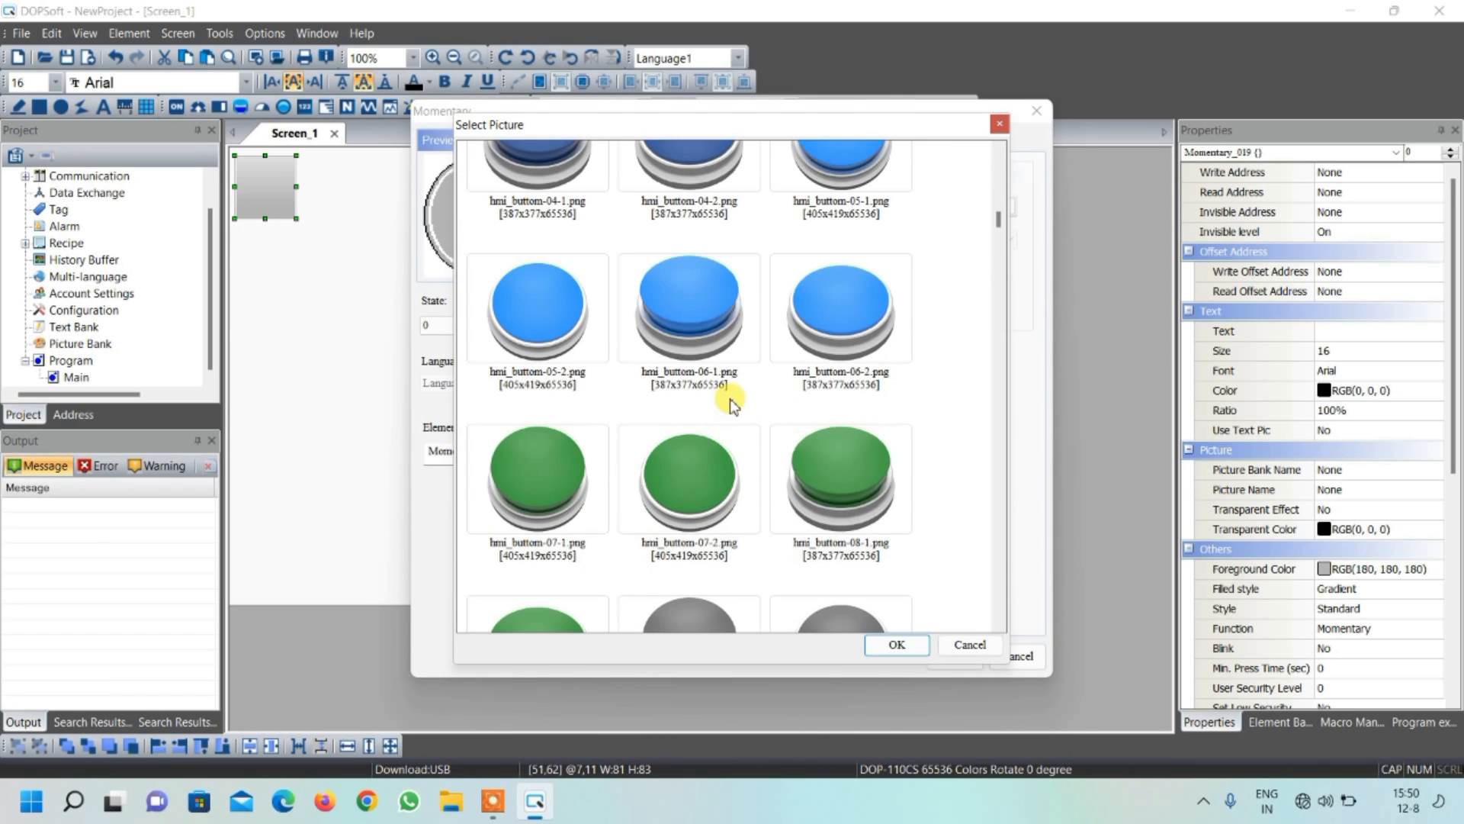
{"action": "left_click", "coordinate": [535, 484]}
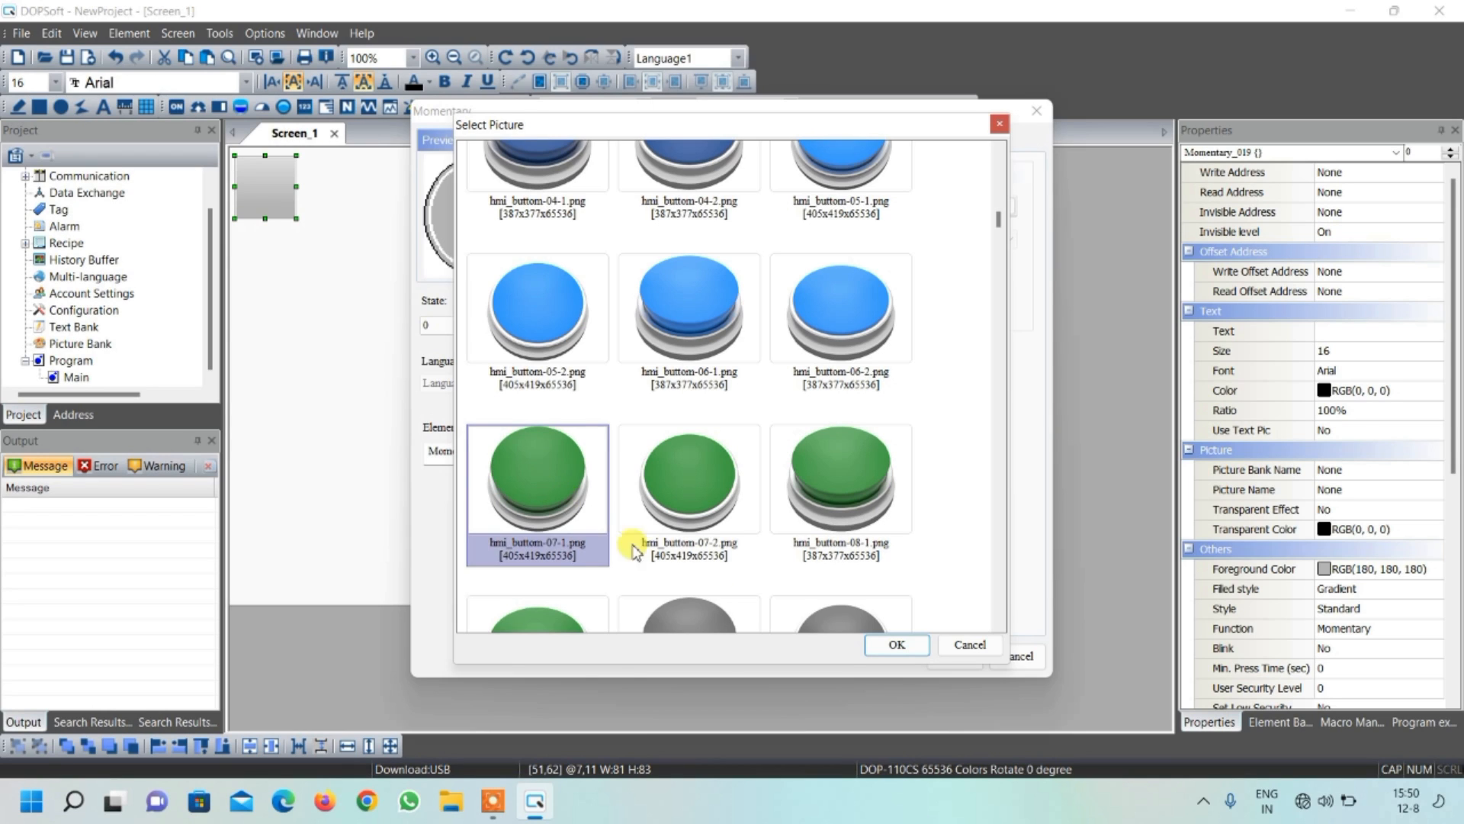
{"action": "left_click", "coordinate": [896, 644]}
{"action": "left_click", "coordinate": [755, 273]}
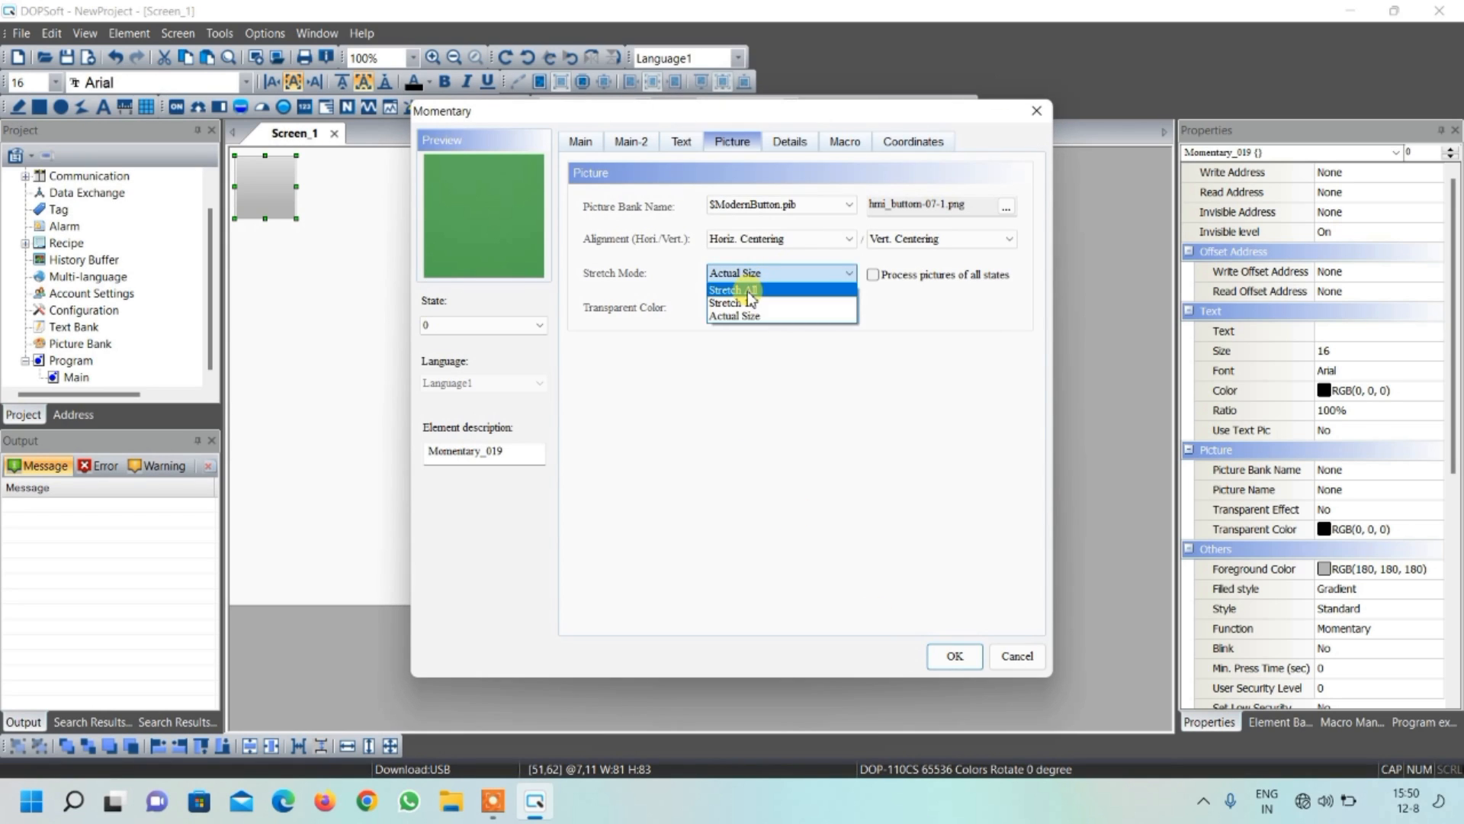
{"action": "left_click", "coordinate": [745, 288]}
Assign hmi_buttom-07-2.png from $ModernButton.pib as the momentary button's state 1 picture, with Stretch All, and apply the settings
{"action": "left_click", "coordinate": [500, 325]}
{"action": "left_click", "coordinate": [496, 354]}
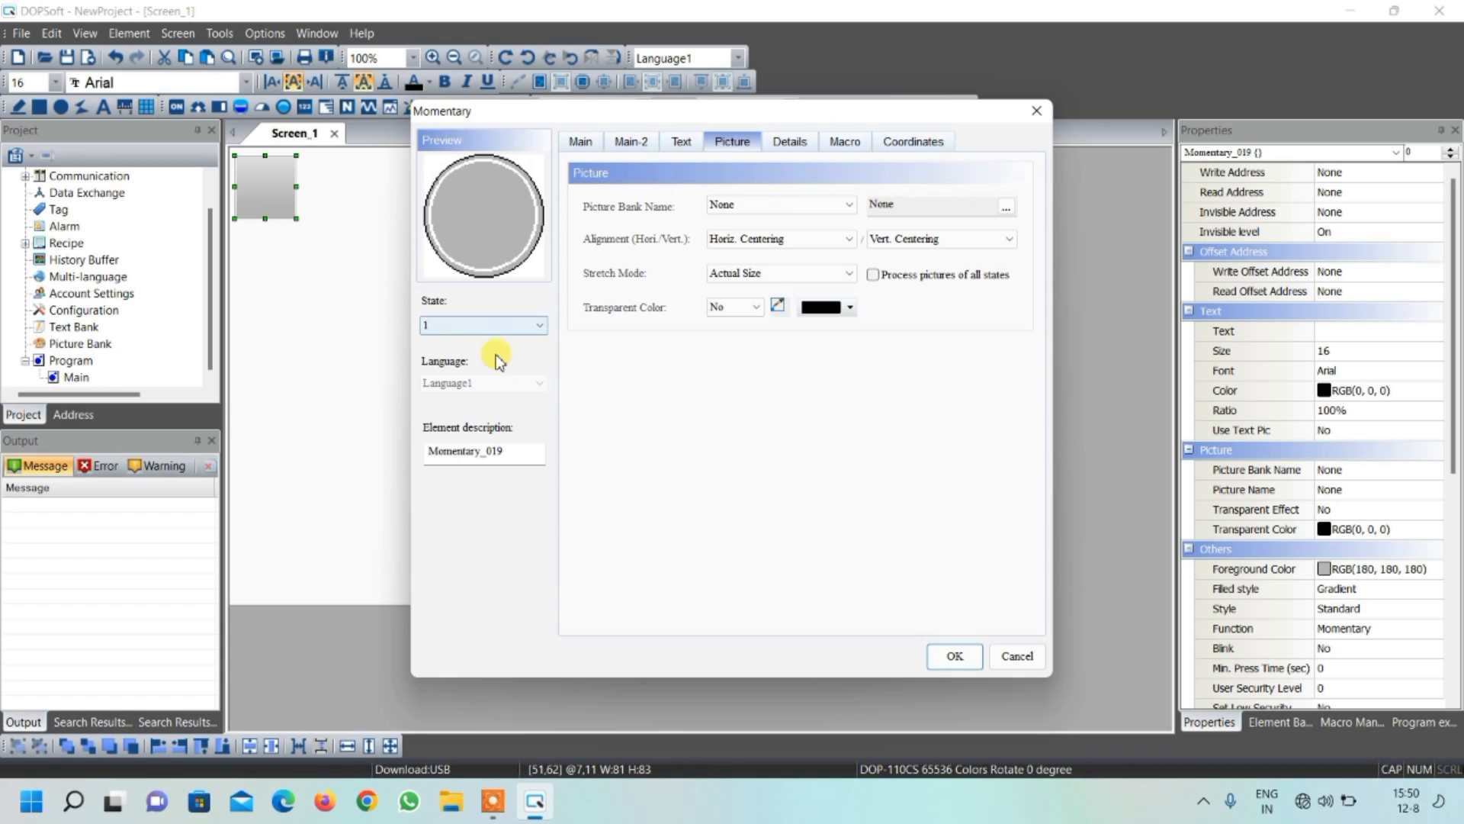
{"action": "left_click", "coordinate": [771, 203]}
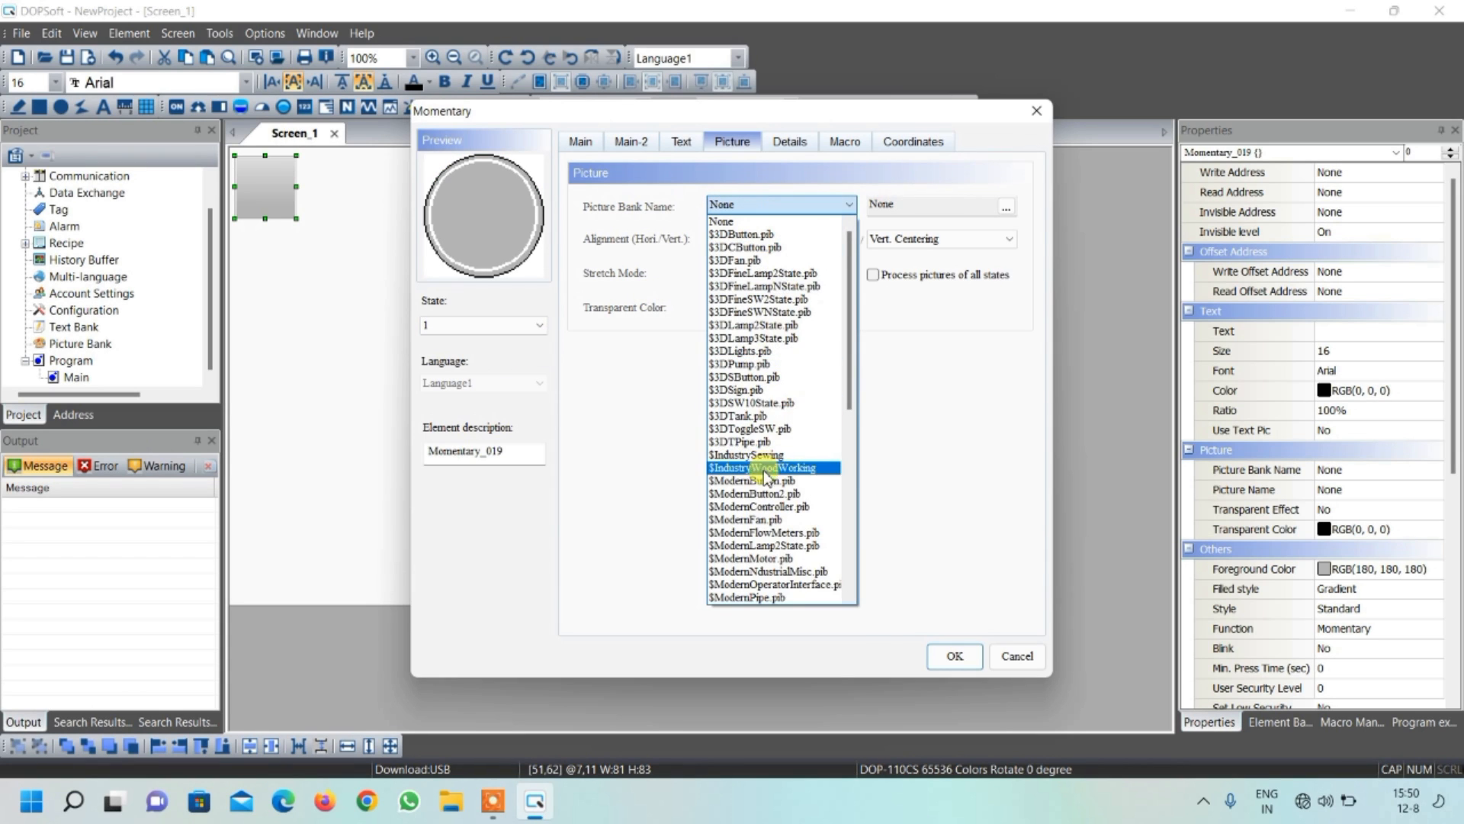
{"action": "left_click", "coordinate": [766, 474]}
{"action": "scroll", "coordinate": [610, 359], "scroll_direction": "down", "scroll_amount": 5}
{"action": "left_click", "coordinate": [662, 235]}
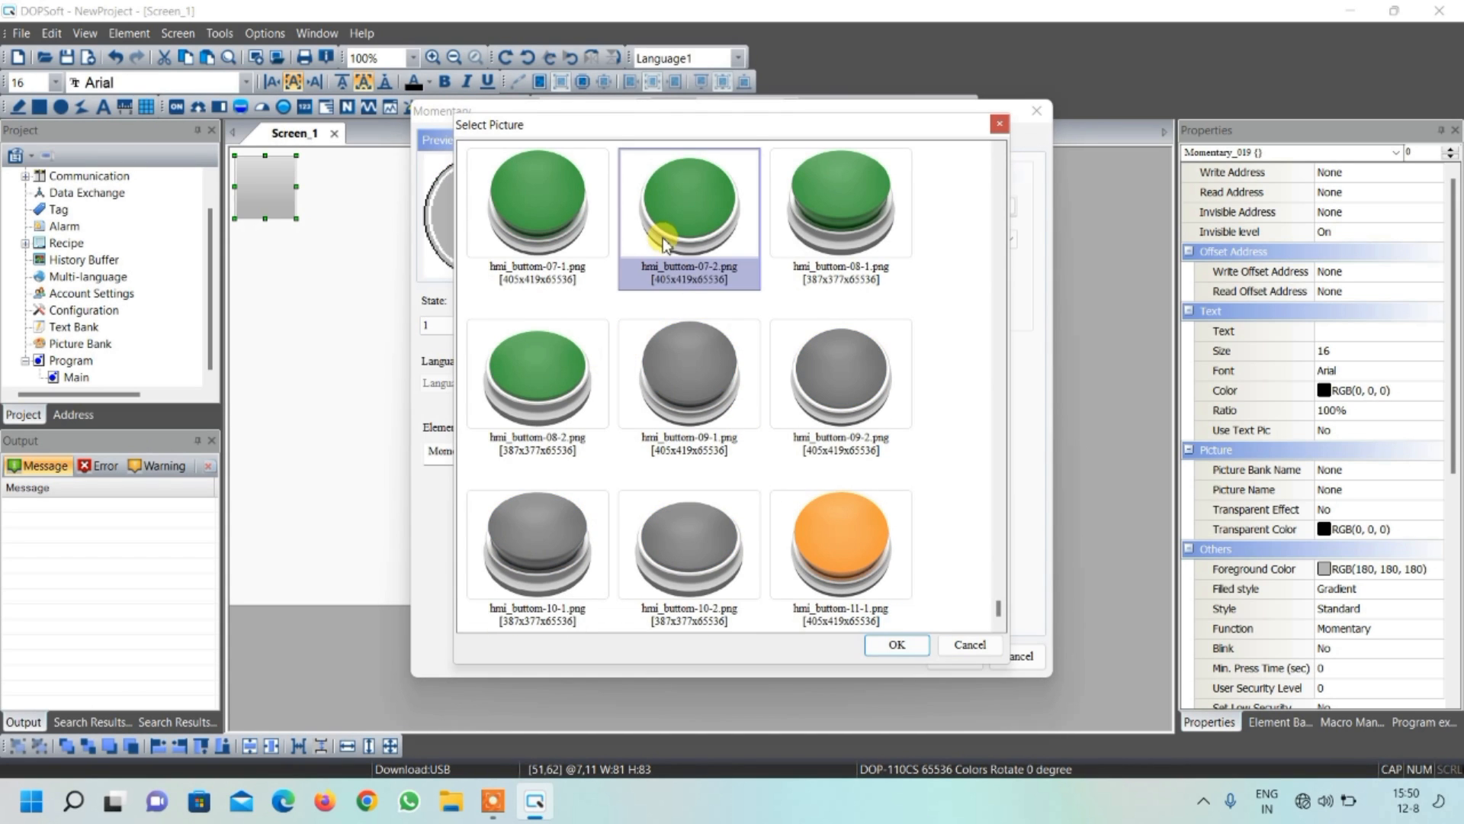
{"action": "left_click", "coordinate": [894, 645]}
{"action": "left_click", "coordinate": [762, 273]}
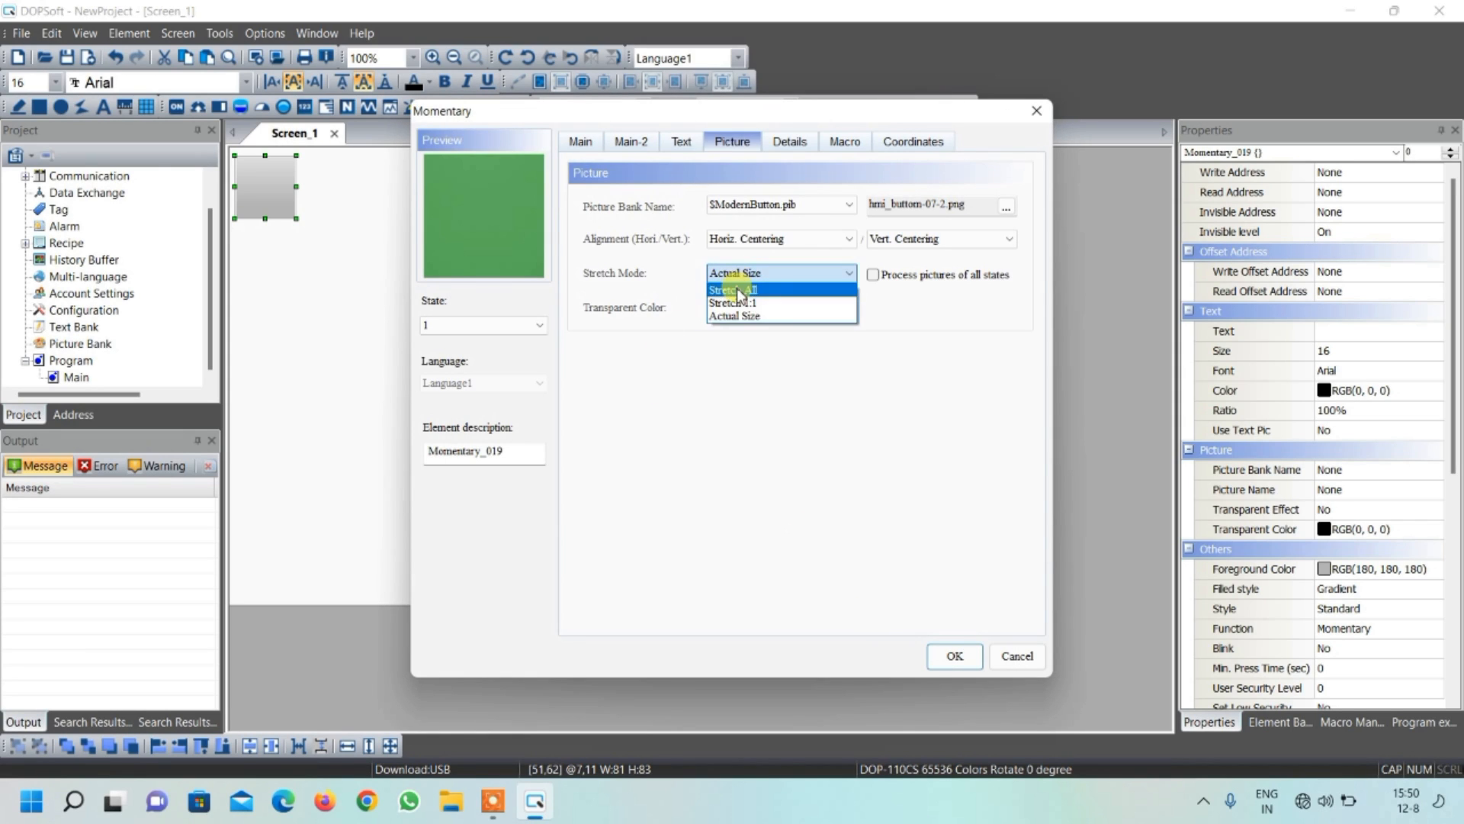
{"action": "left_click", "coordinate": [741, 293]}
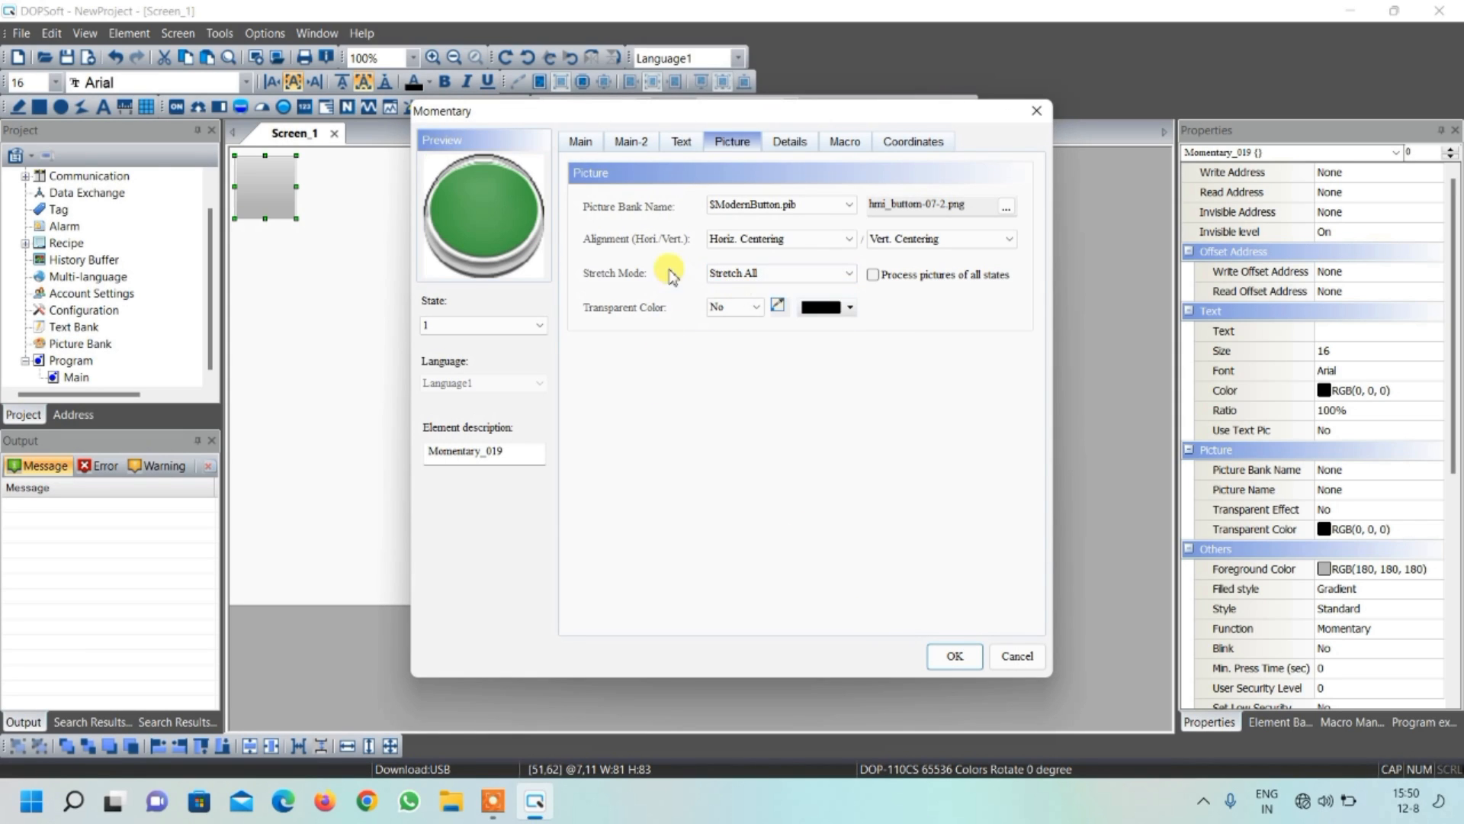
{"action": "left_click", "coordinate": [953, 662]}
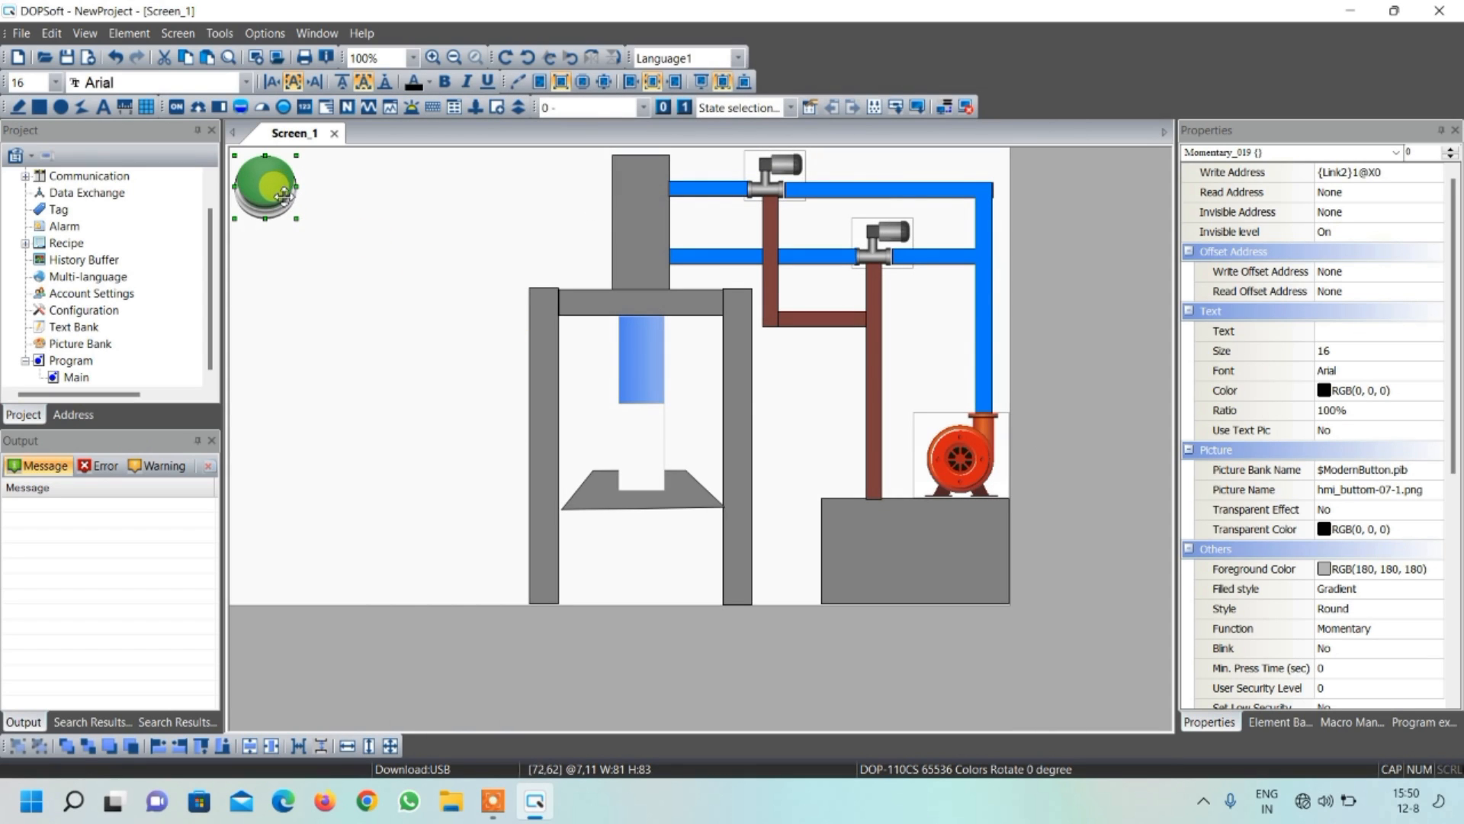
Copy the green momentary button and place the duplicate to its right, at about 135,12
{"action": "right_click", "coordinate": [281, 197]}
{"action": "left_click", "coordinate": [314, 226]}
{"action": "right_click", "coordinate": [335, 244]}
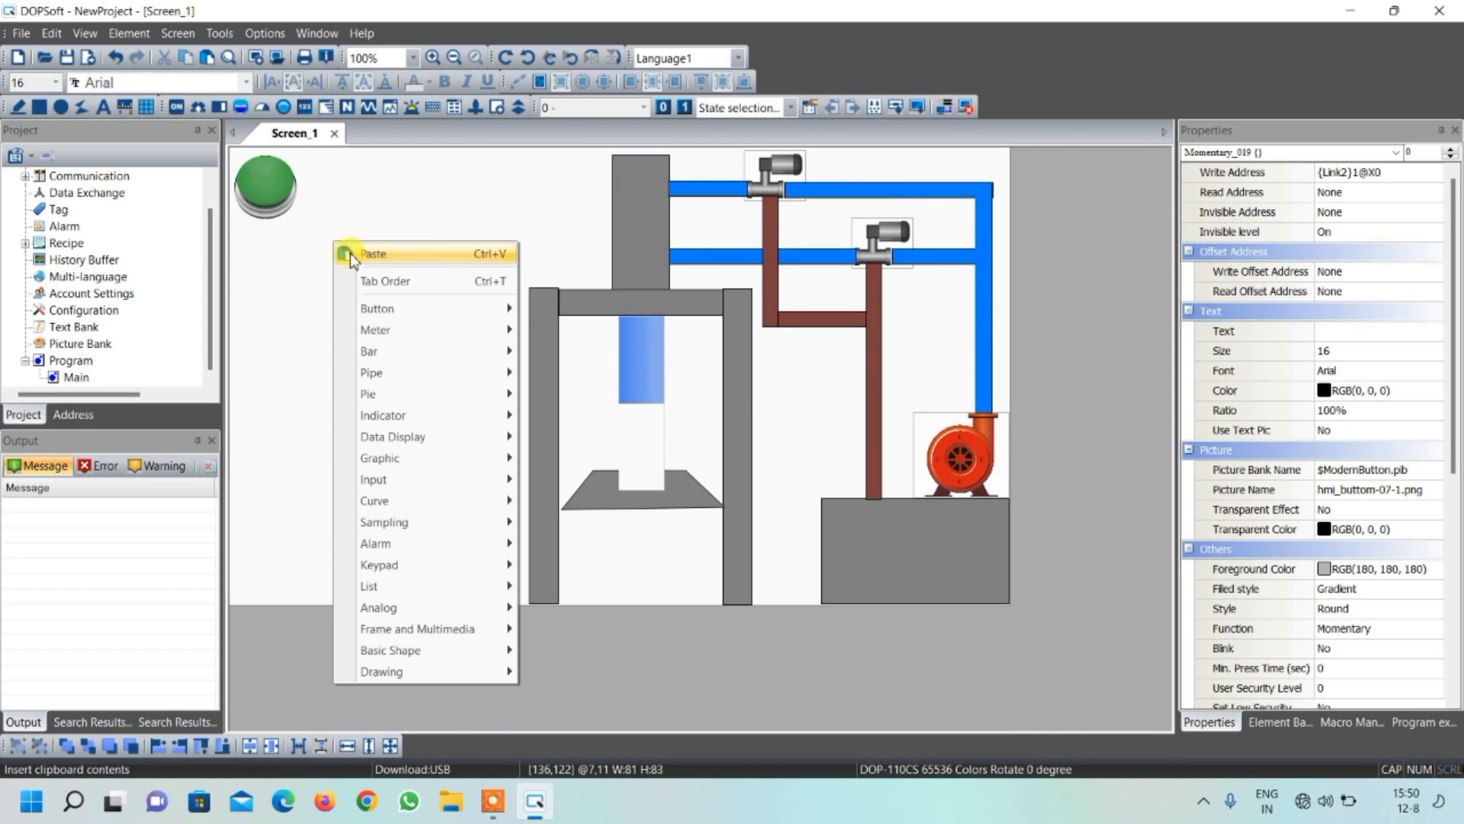
{"action": "left_click", "coordinate": [365, 254]}
{"action": "left_click_drag", "start_coordinate": [287, 190], "coordinate": [379, 190]}
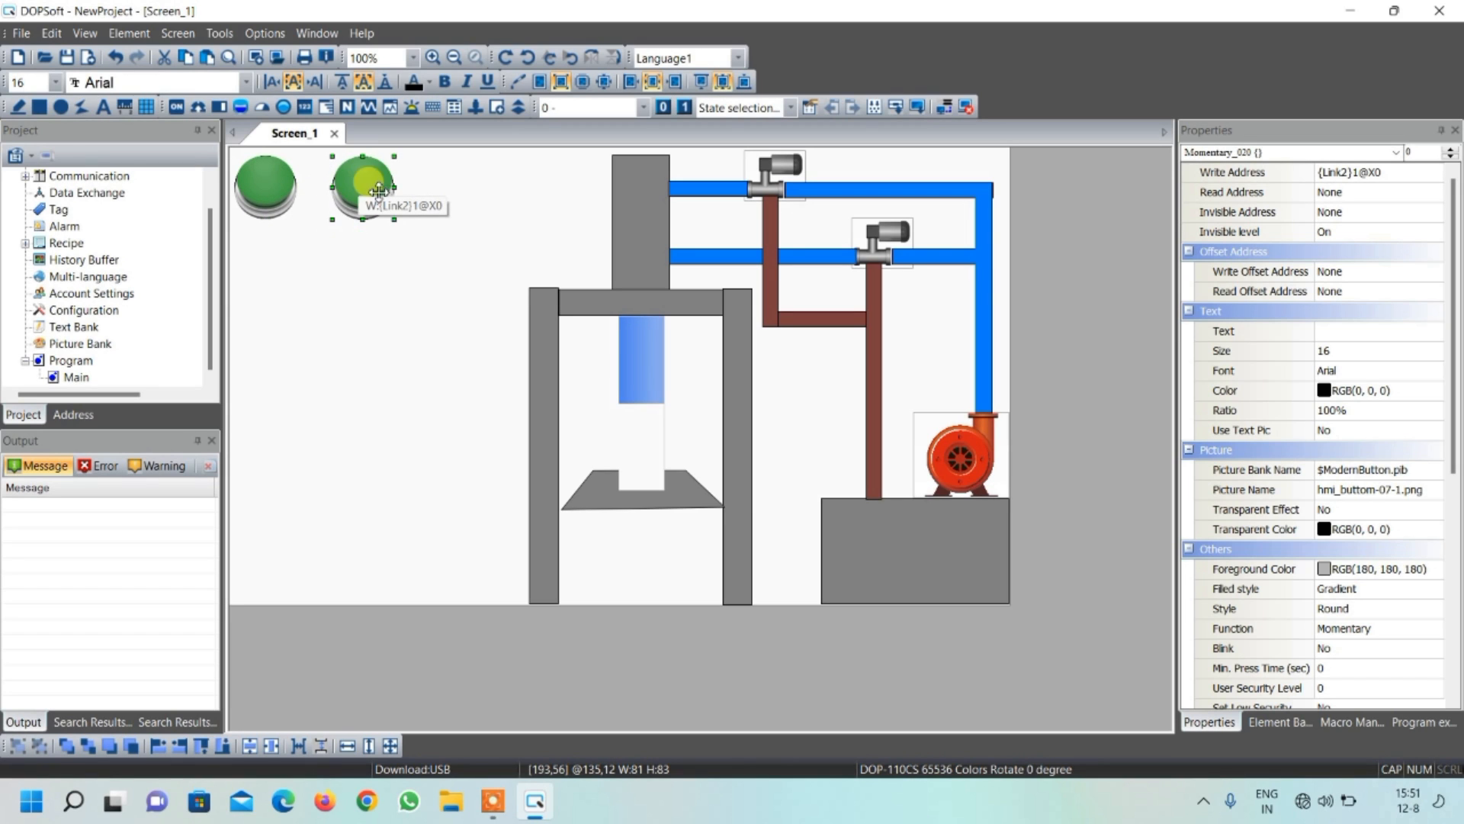
{"action": "left_click", "coordinate": [333, 223]}
Set the duplicated button's write address to {Link2}1@X1 and its state 0 picture to the red hmi_buttom-01-1.png
{"action": "double_click", "coordinate": [362, 191]}
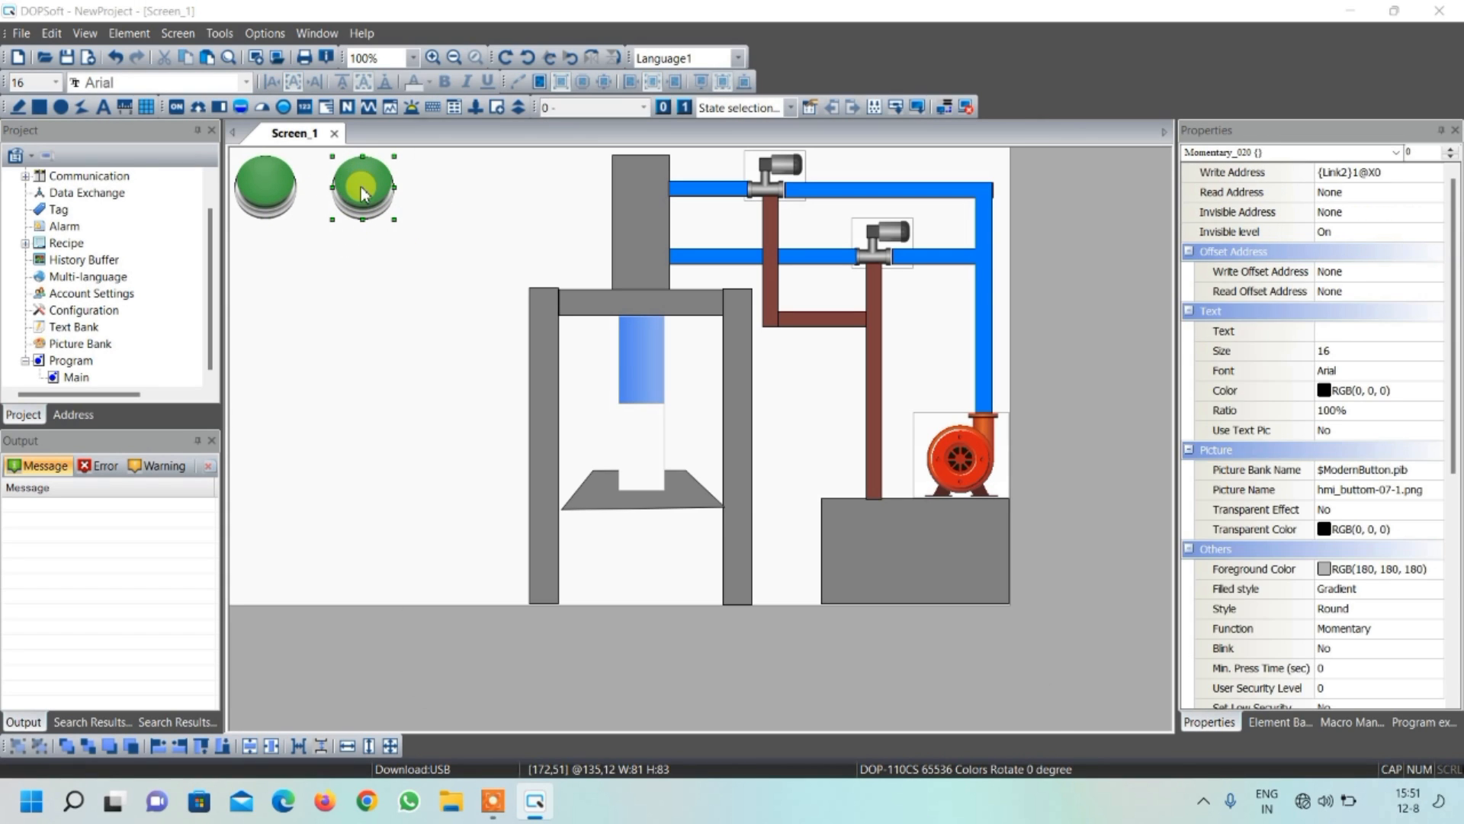
{"action": "left_click", "coordinate": [660, 220]}
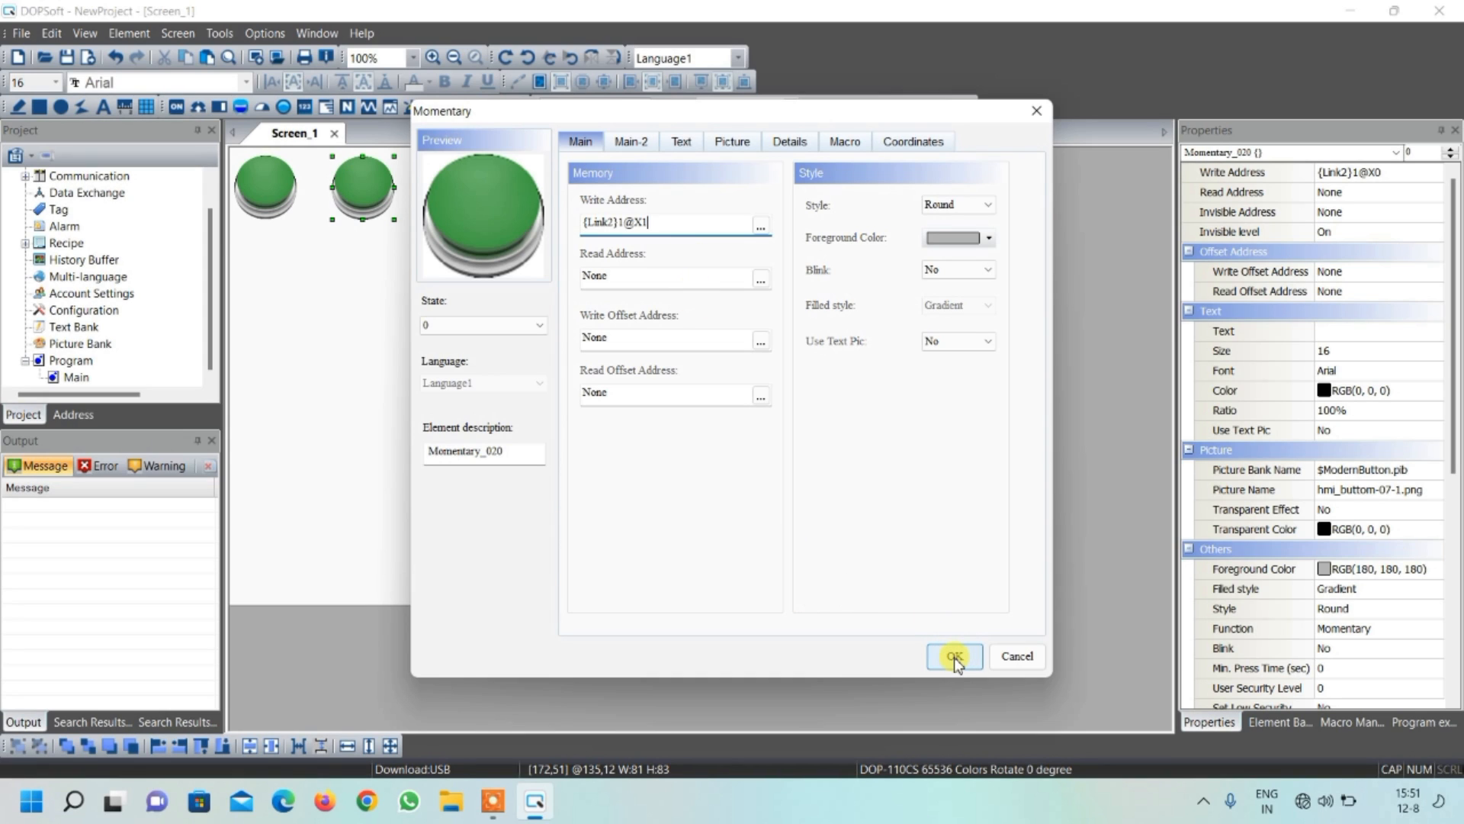
{"action": "left_click", "coordinate": [732, 145]}
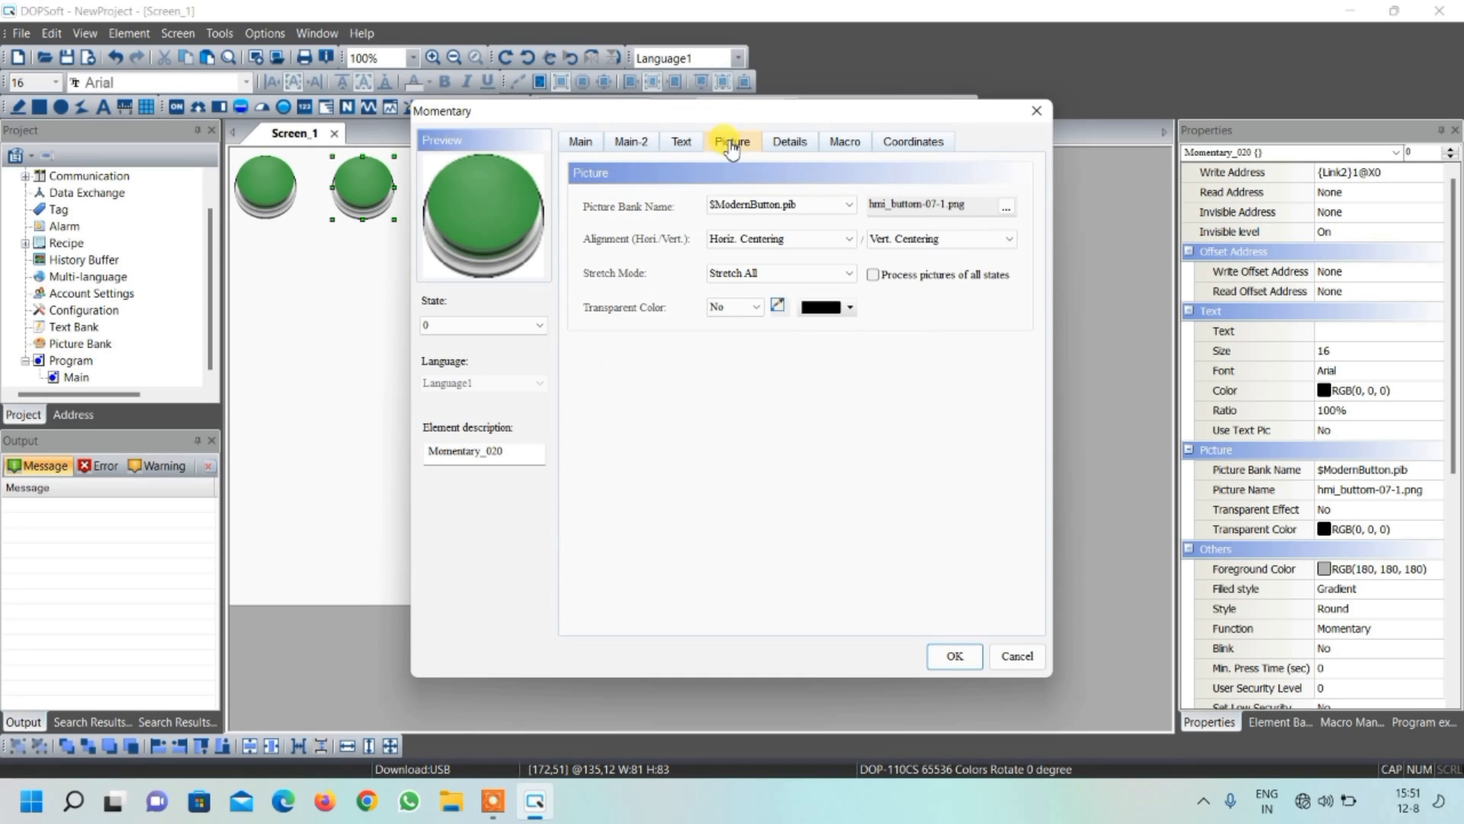
{"action": "left_click", "coordinate": [1007, 207]}
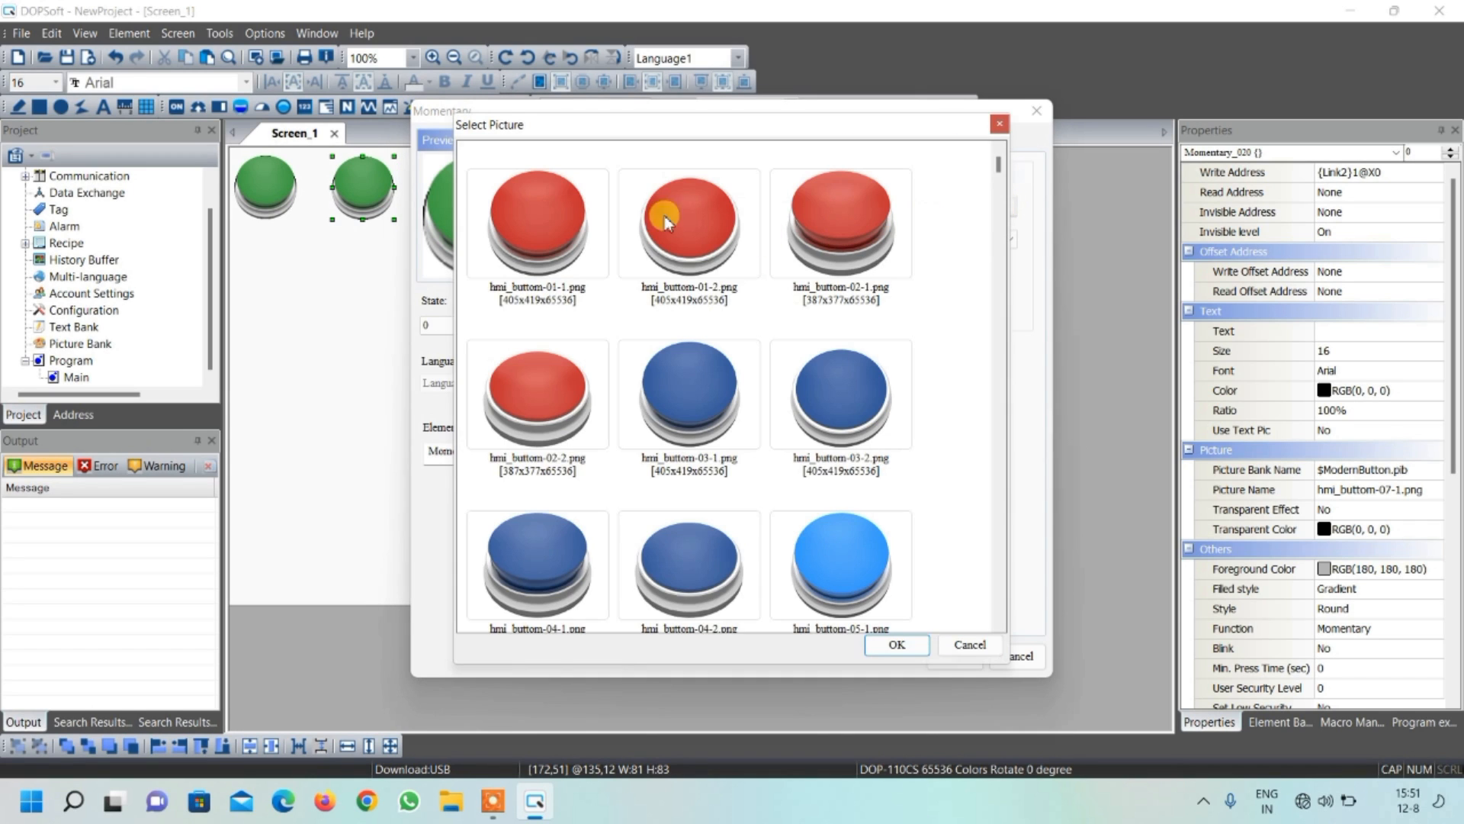
{"action": "left_click", "coordinate": [549, 204]}
{"action": "left_click", "coordinate": [897, 644]}
Set the duplicated button's state 1 picture to hmi_buttom-01-2.png and apply the settings
{"action": "left_click", "coordinate": [488, 325]}
{"action": "left_click", "coordinate": [510, 355]}
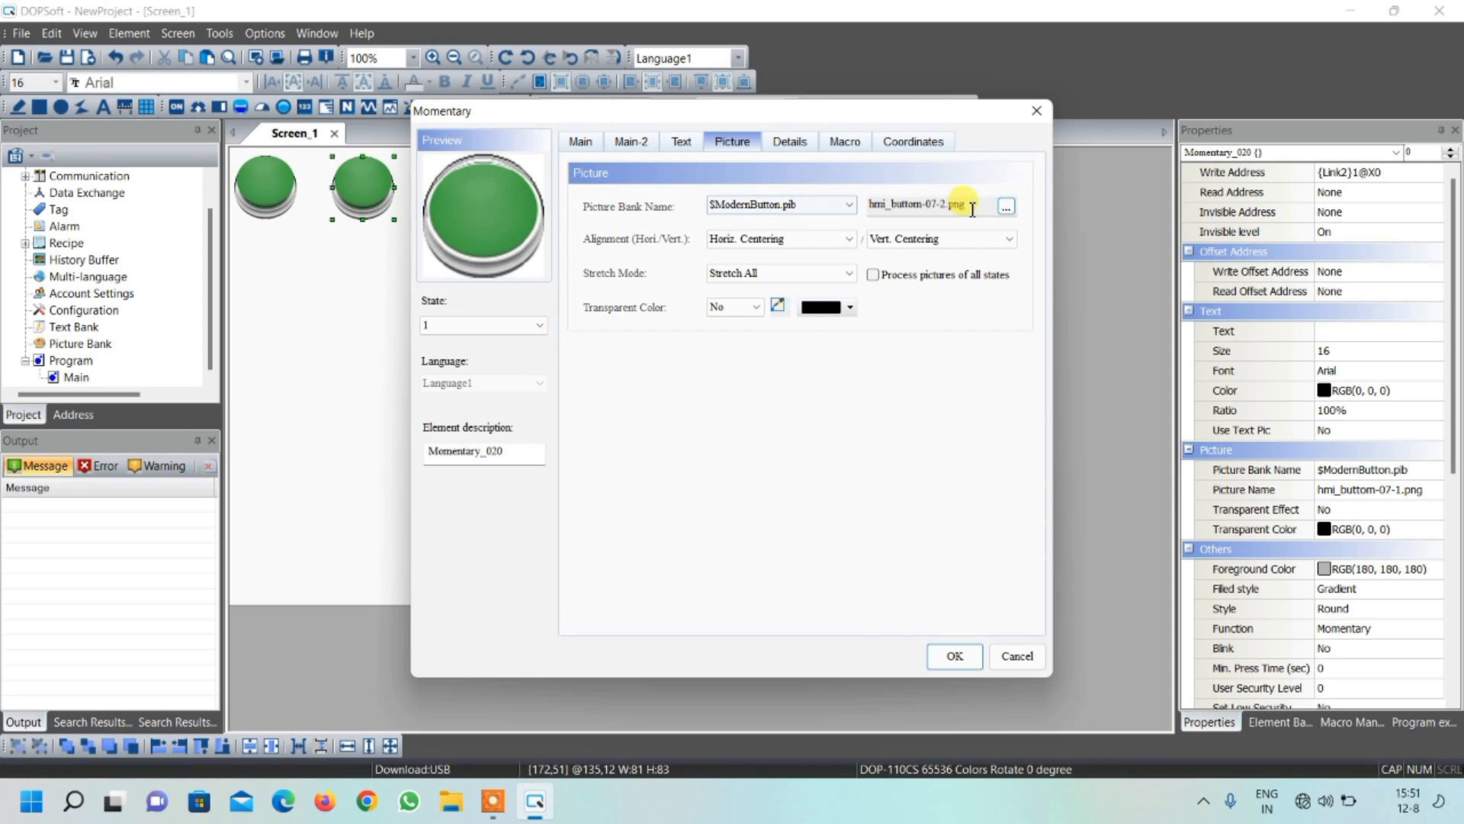
{"action": "left_click", "coordinate": [1007, 206]}
{"action": "left_click", "coordinate": [741, 226]}
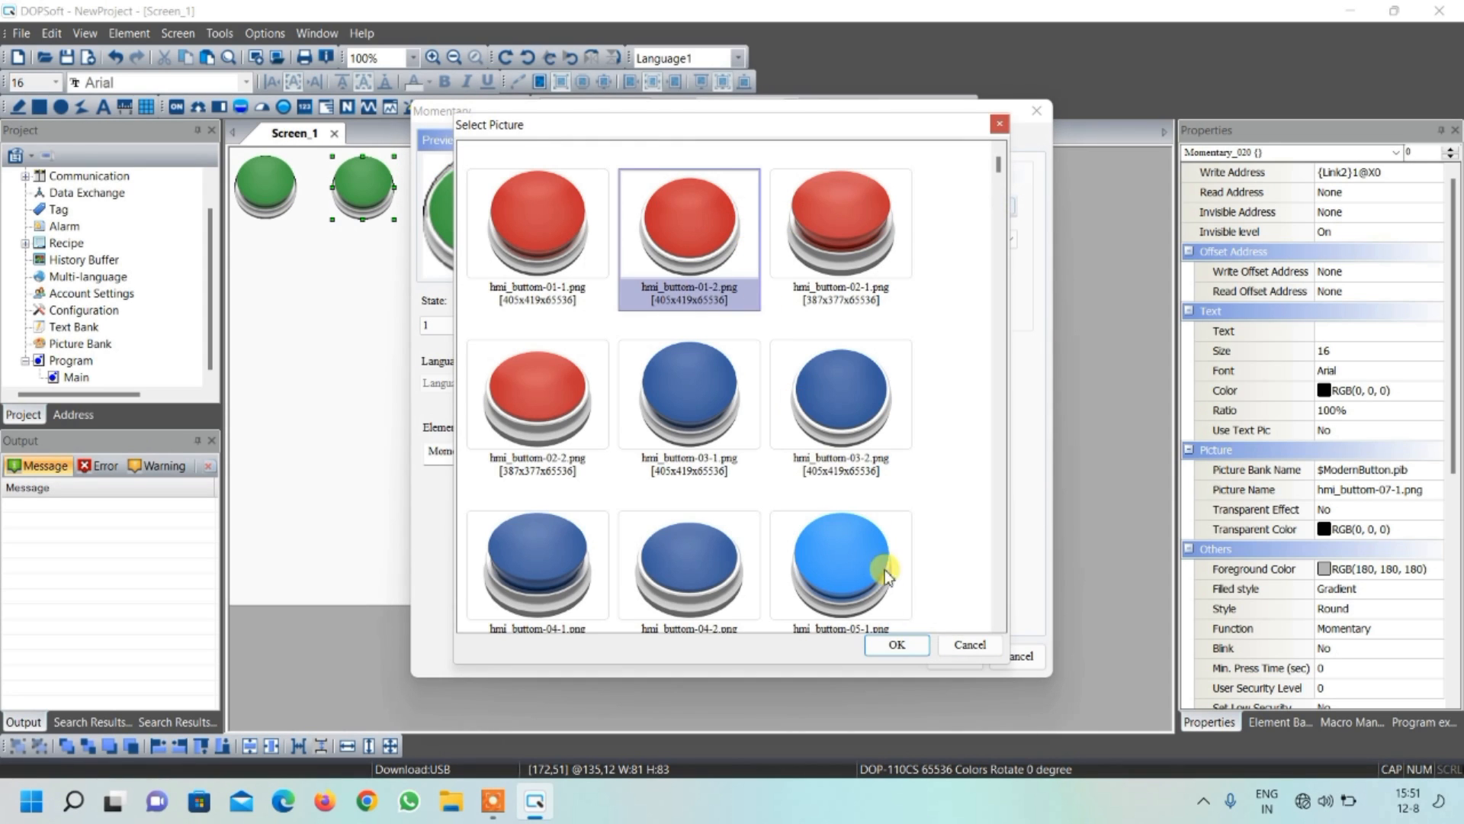
{"action": "left_click", "coordinate": [897, 645]}
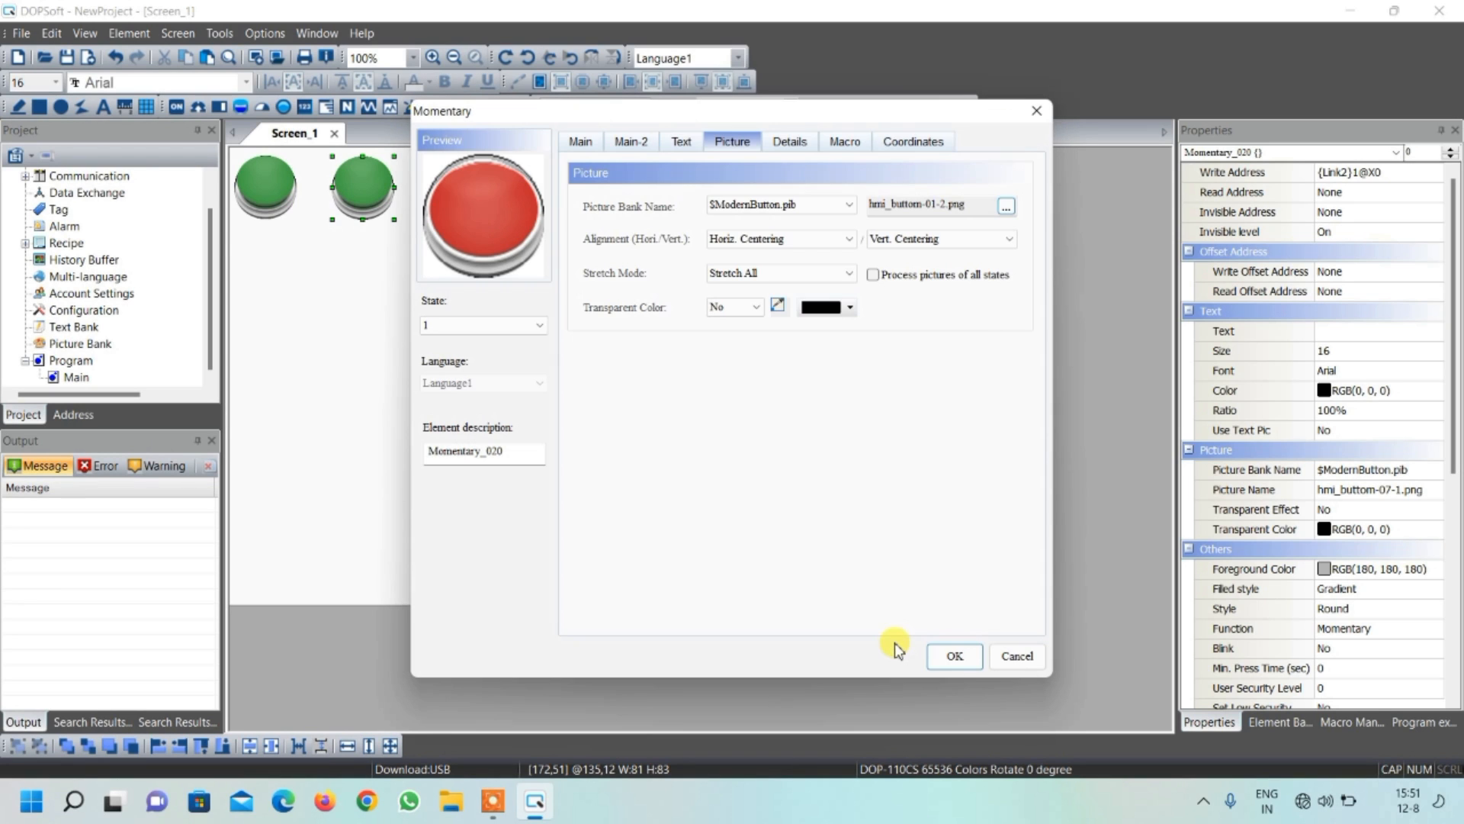
{"action": "left_click", "coordinate": [951, 656]}
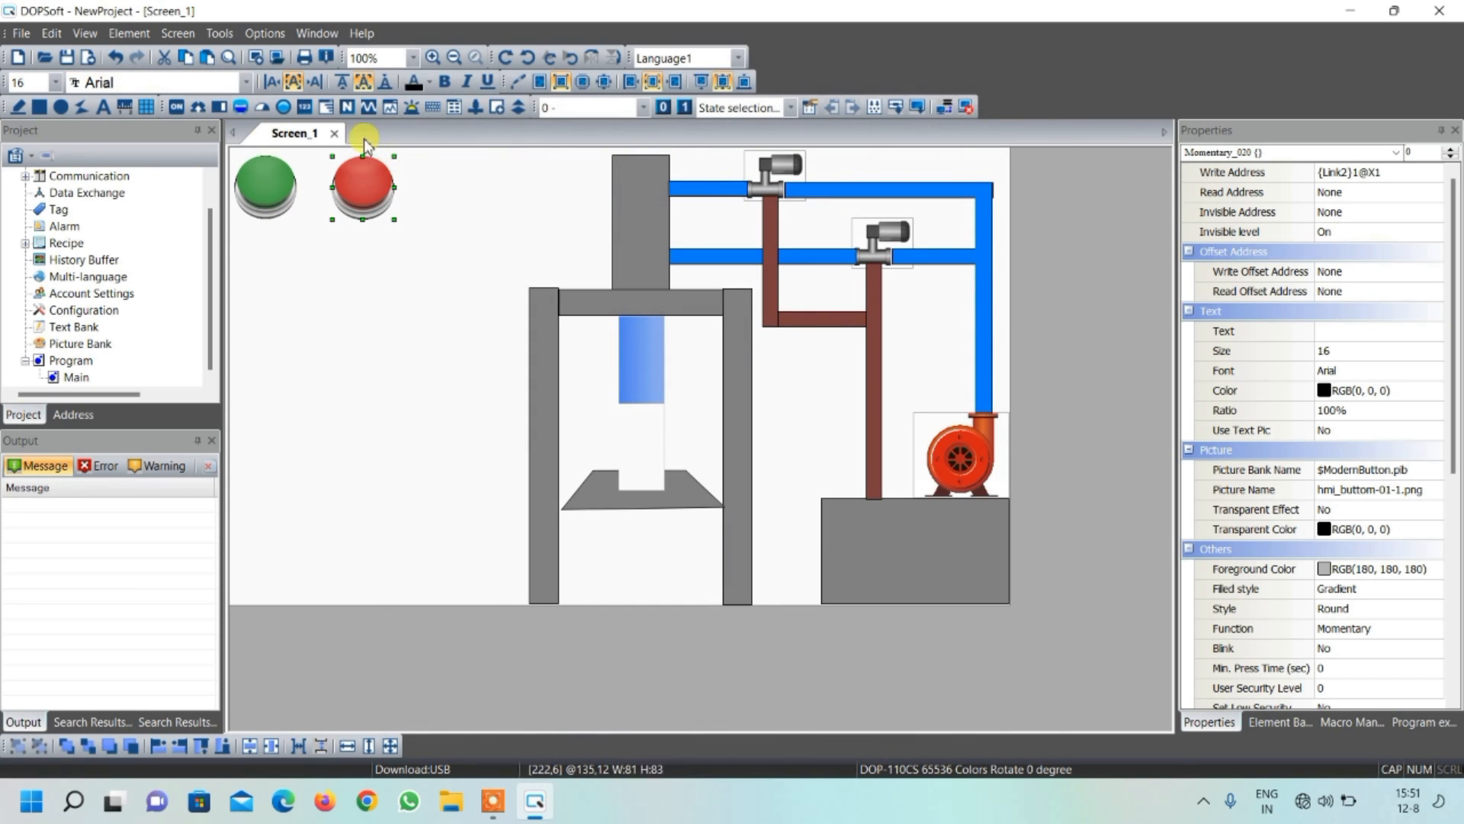
Draw a Maintained button to the right of the red button, about 82 wide and 78 high
{"action": "left_click", "coordinate": [438, 187]}
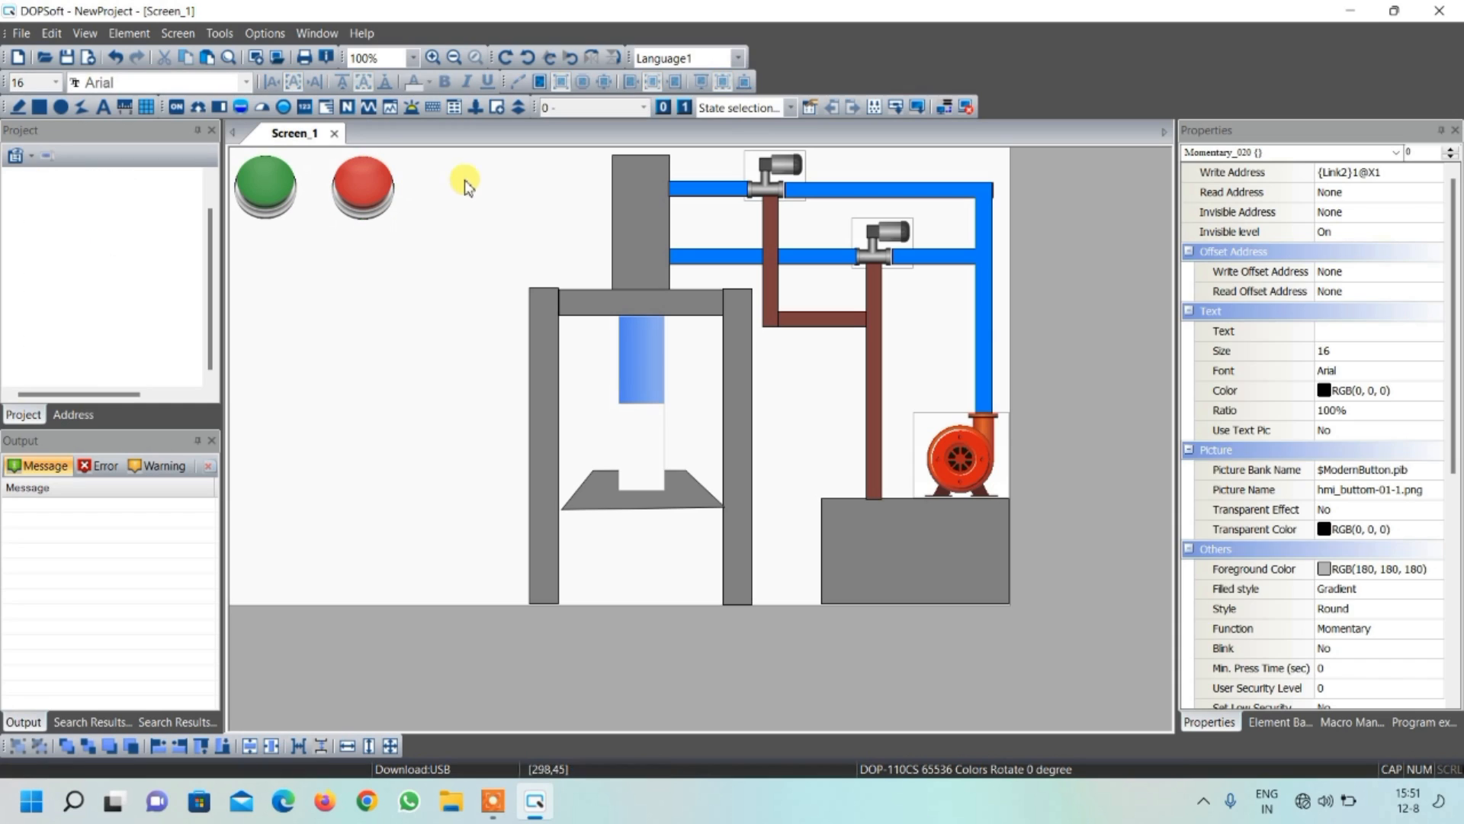
{"action": "left_click", "coordinate": [177, 106]}
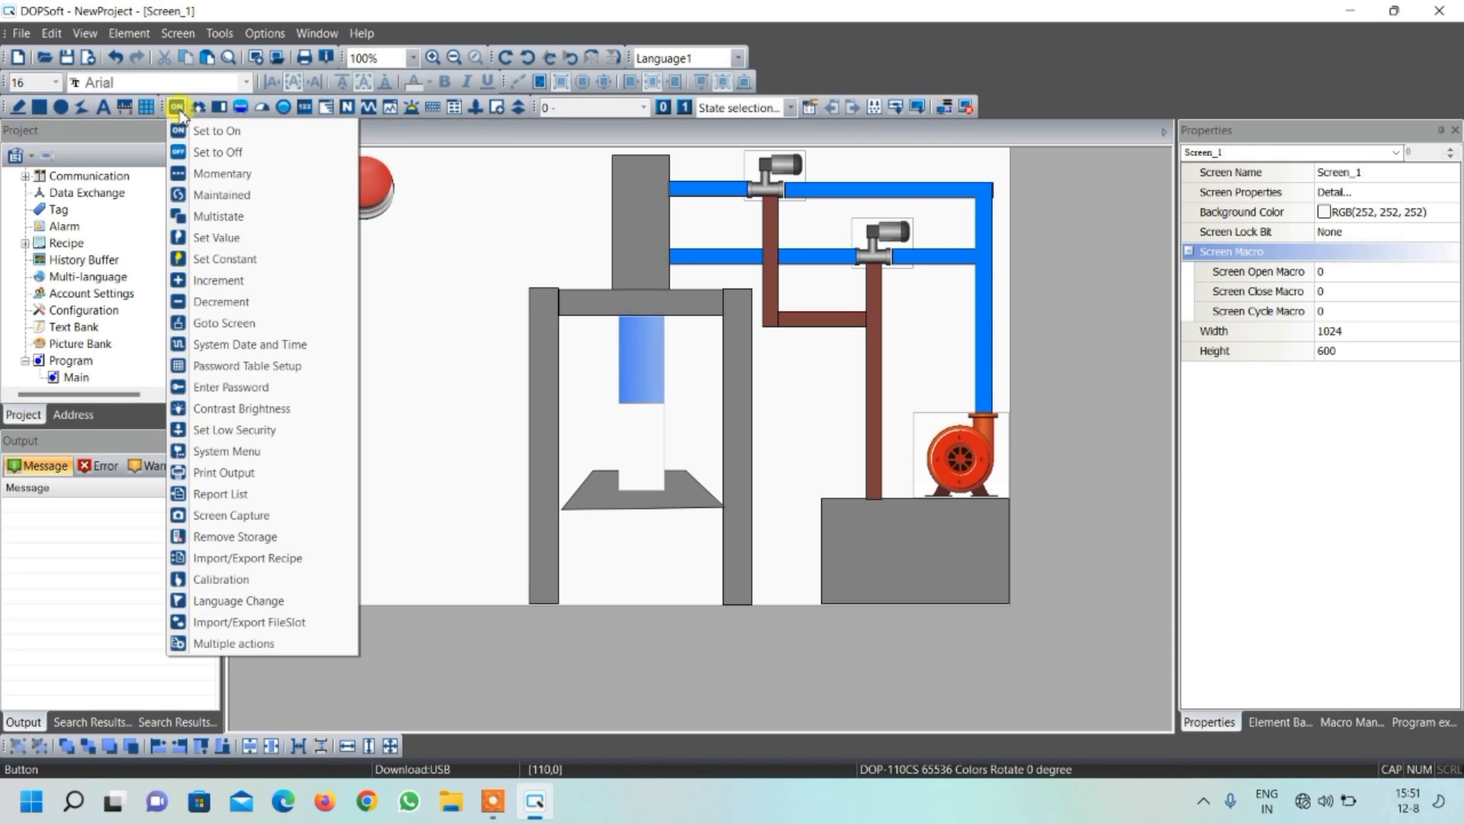
{"action": "left_click", "coordinate": [216, 195]}
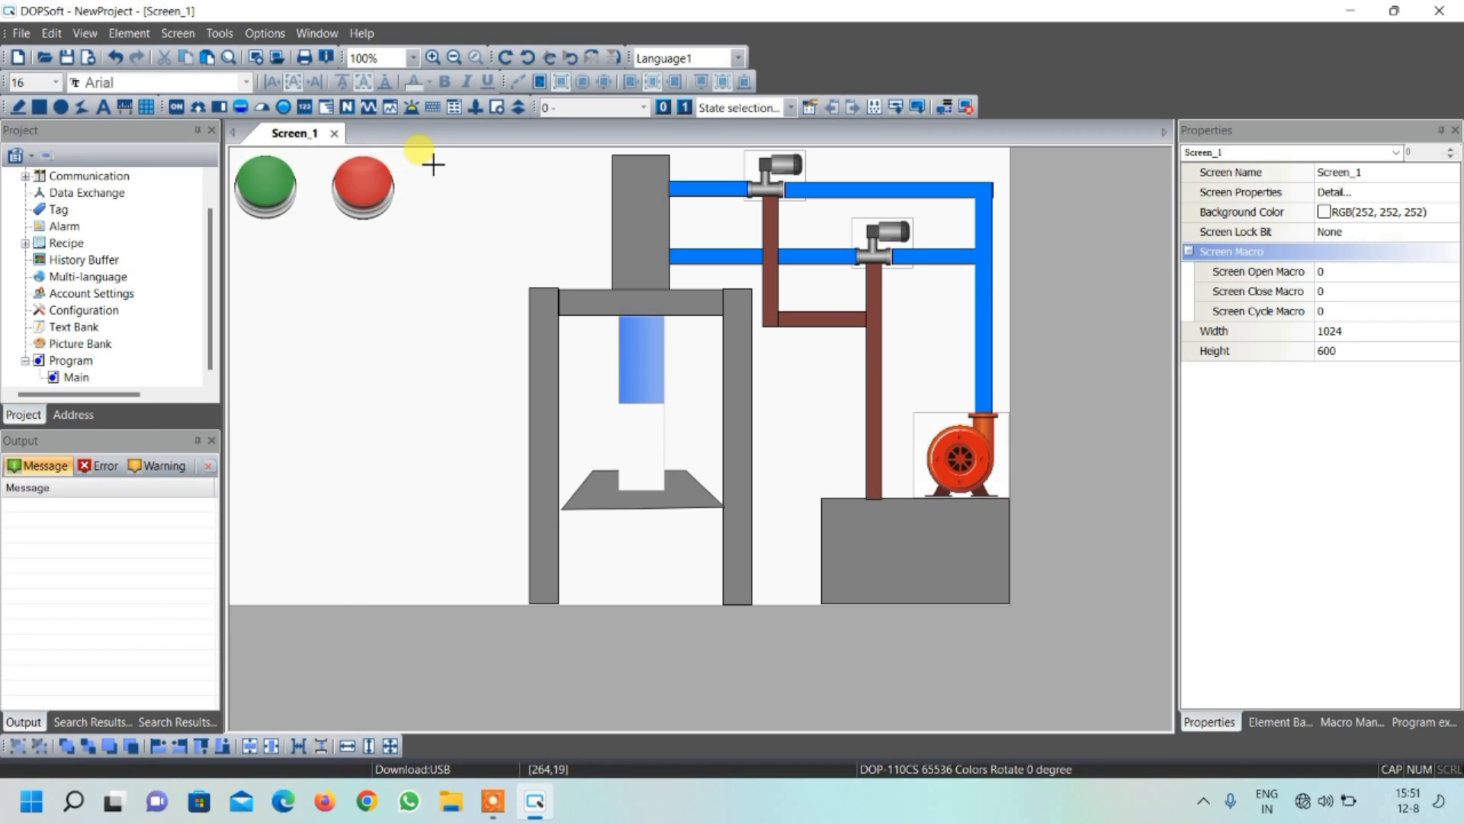
{"action": "left_click_drag", "start_coordinate": [433, 163], "coordinate": [495, 222]}
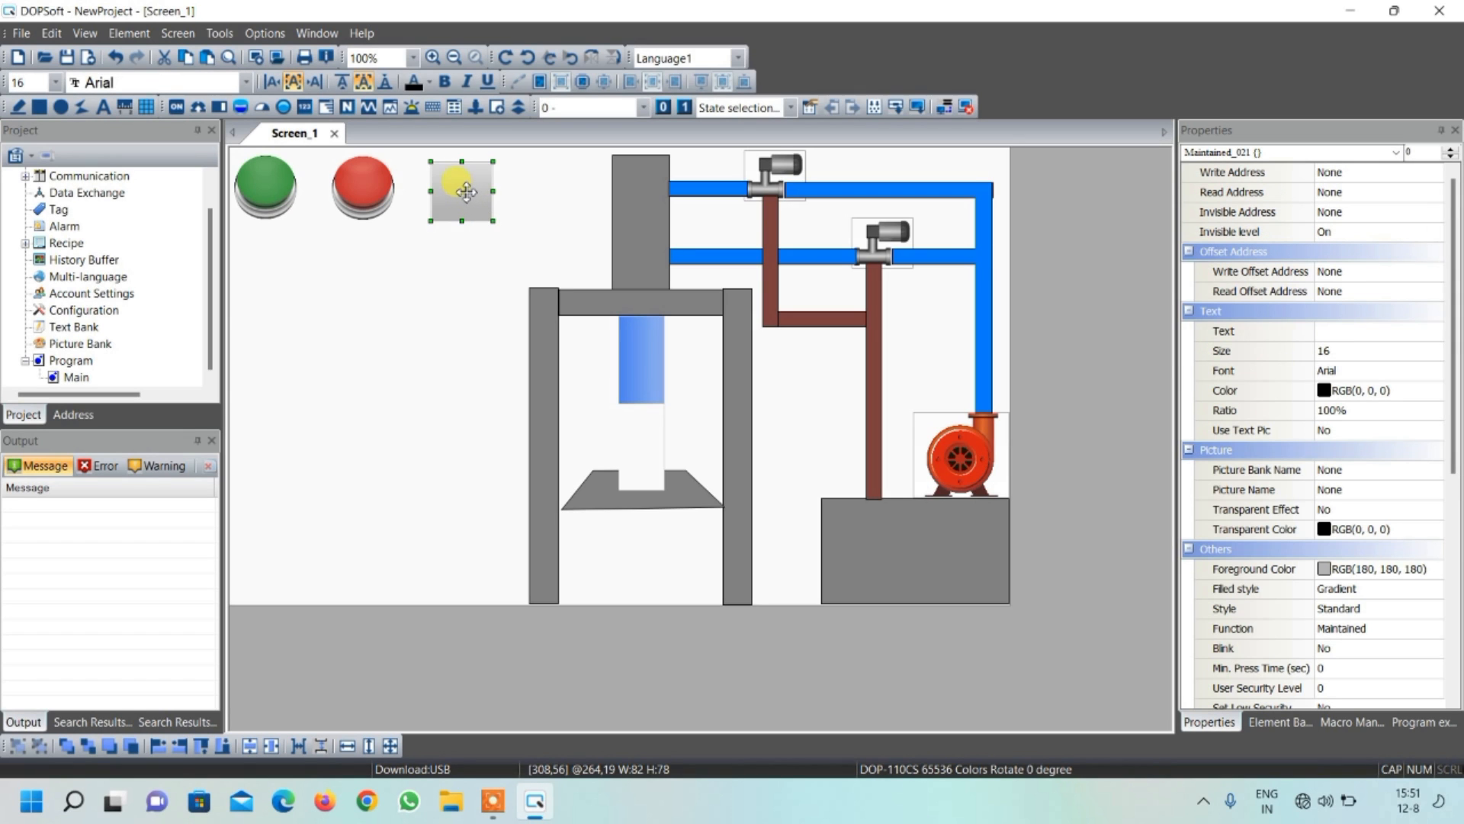
Set the maintained button's style to Round and its write address to bit device X2 on Link2
{"action": "double_click", "coordinate": [466, 191]}
{"action": "left_click", "coordinate": [950, 207]}
{"action": "left_click", "coordinate": [939, 230]}
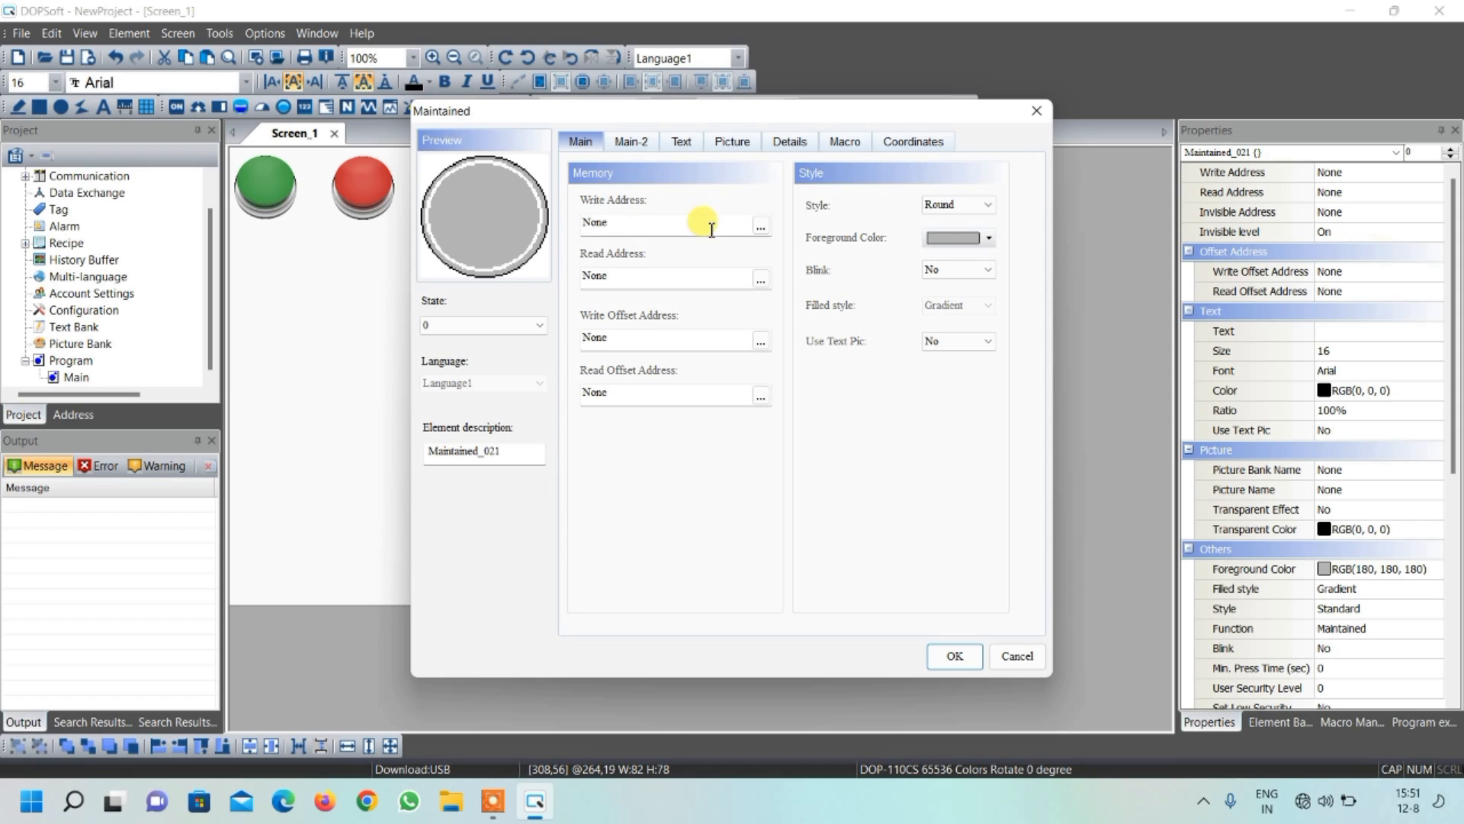
{"action": "left_click", "coordinate": [760, 226]}
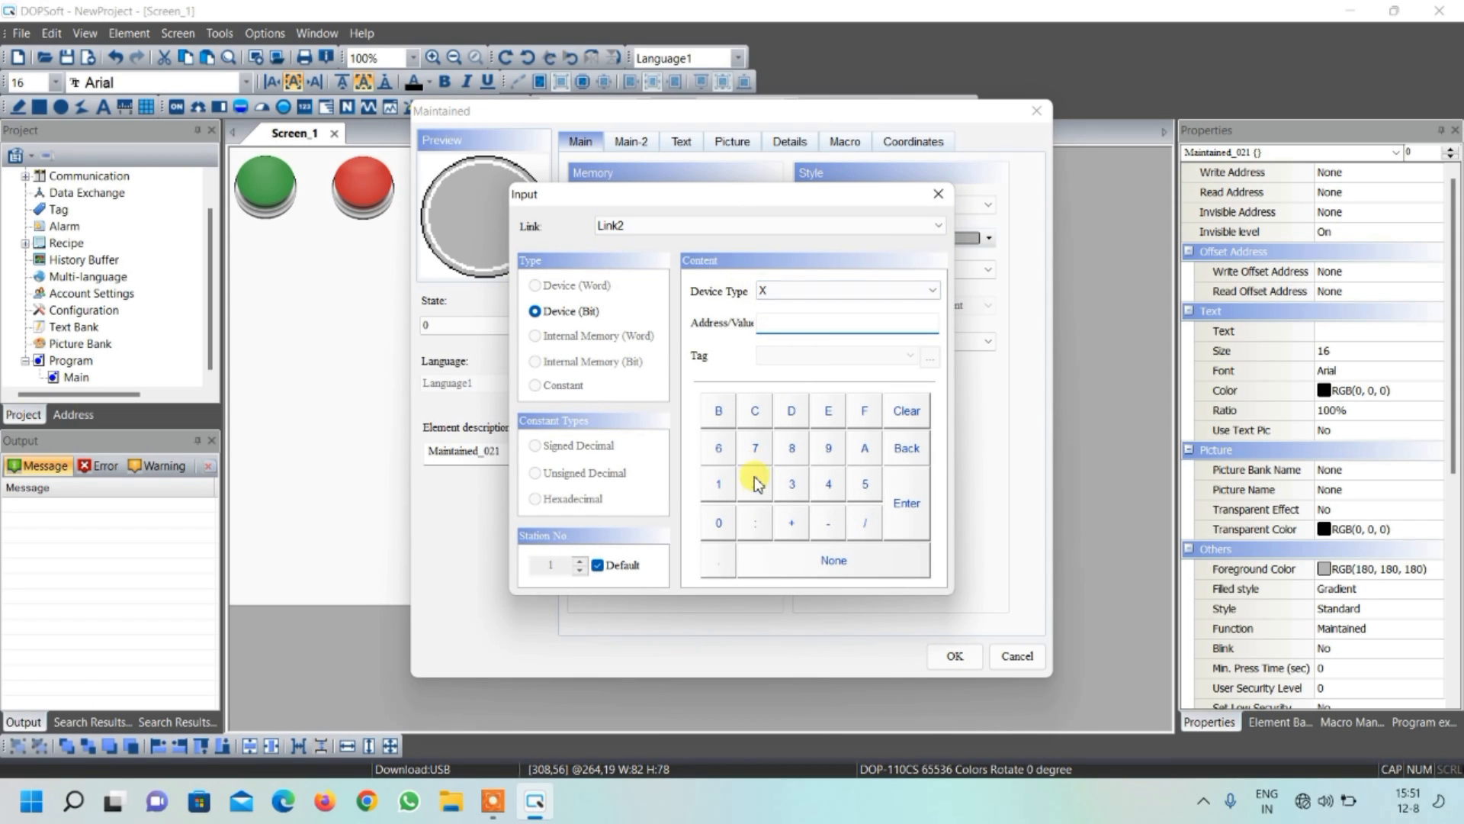
{"action": "left_click", "coordinate": [907, 503]}
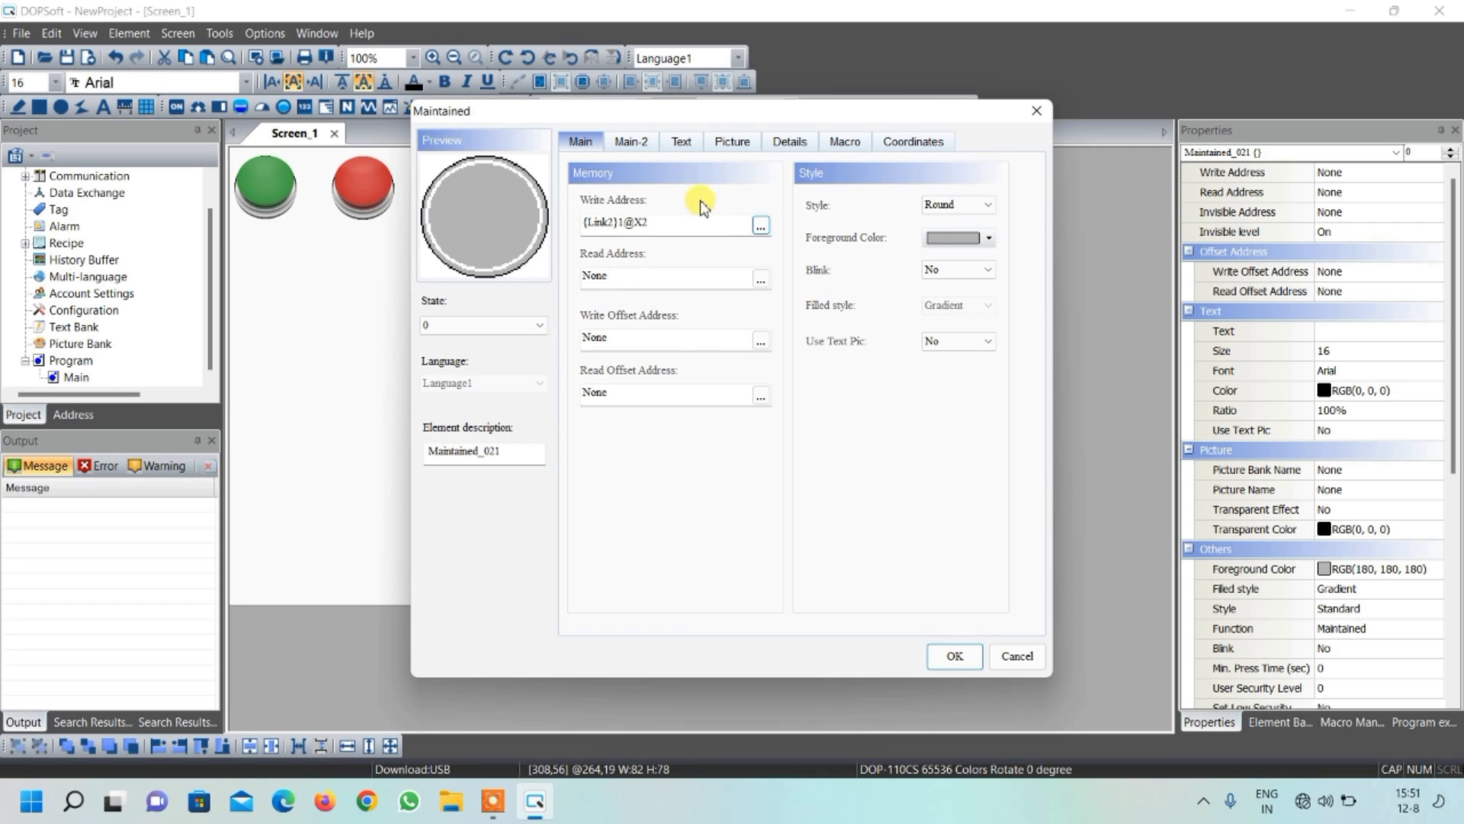
Assign hmi_buttom-26-1.png from $ModernButton.pib as the maintained button's state 0 picture, with Stretch All
{"action": "left_click", "coordinate": [746, 144]}
{"action": "left_click", "coordinate": [758, 203]}
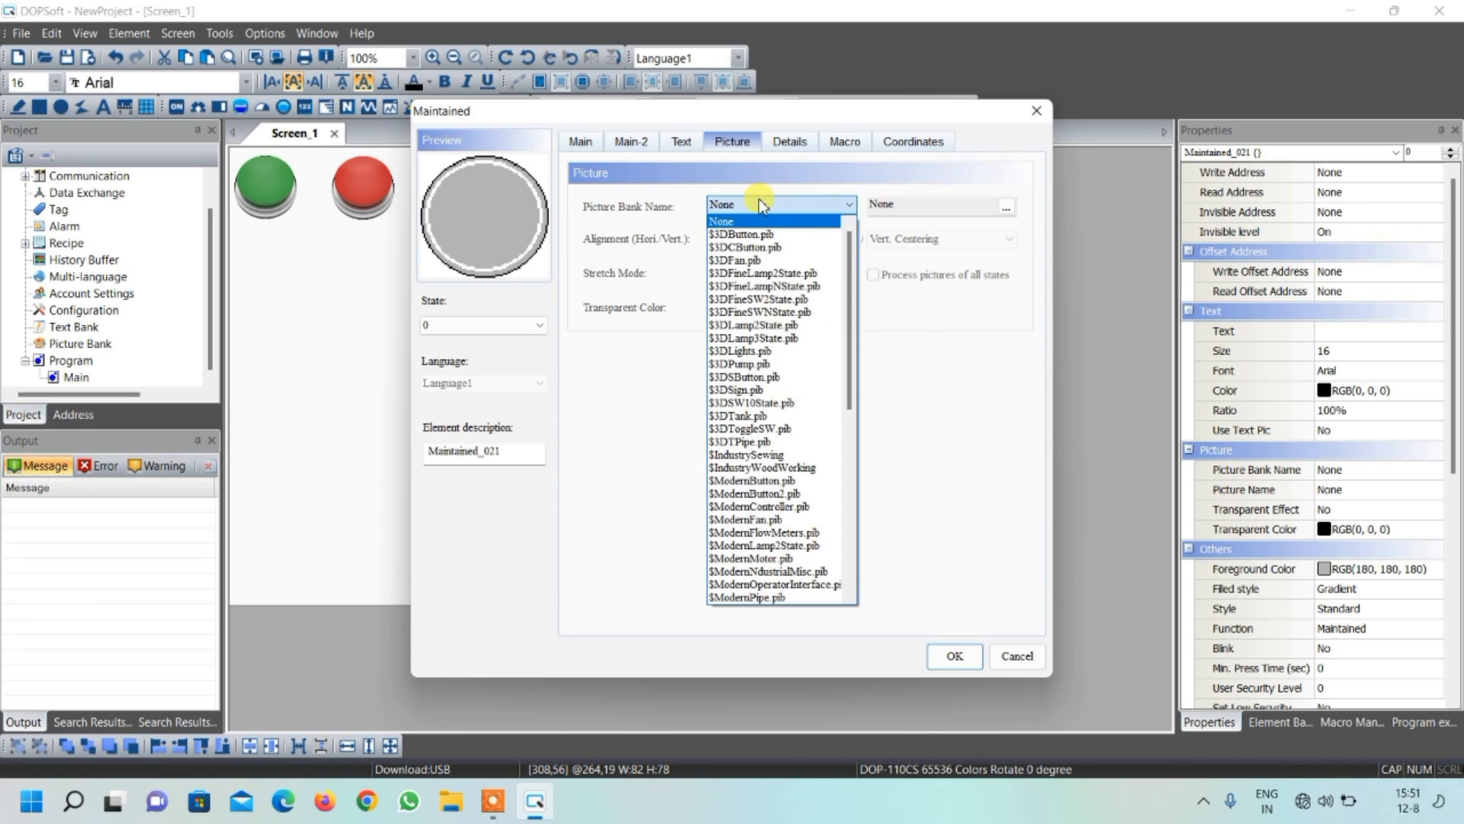
{"action": "left_click", "coordinate": [789, 481]}
{"action": "scroll", "coordinate": [702, 334], "scroll_direction": "down", "scroll_amount": 10}
{"action": "scroll", "coordinate": [703, 335], "scroll_direction": "up", "scroll_amount": 4}
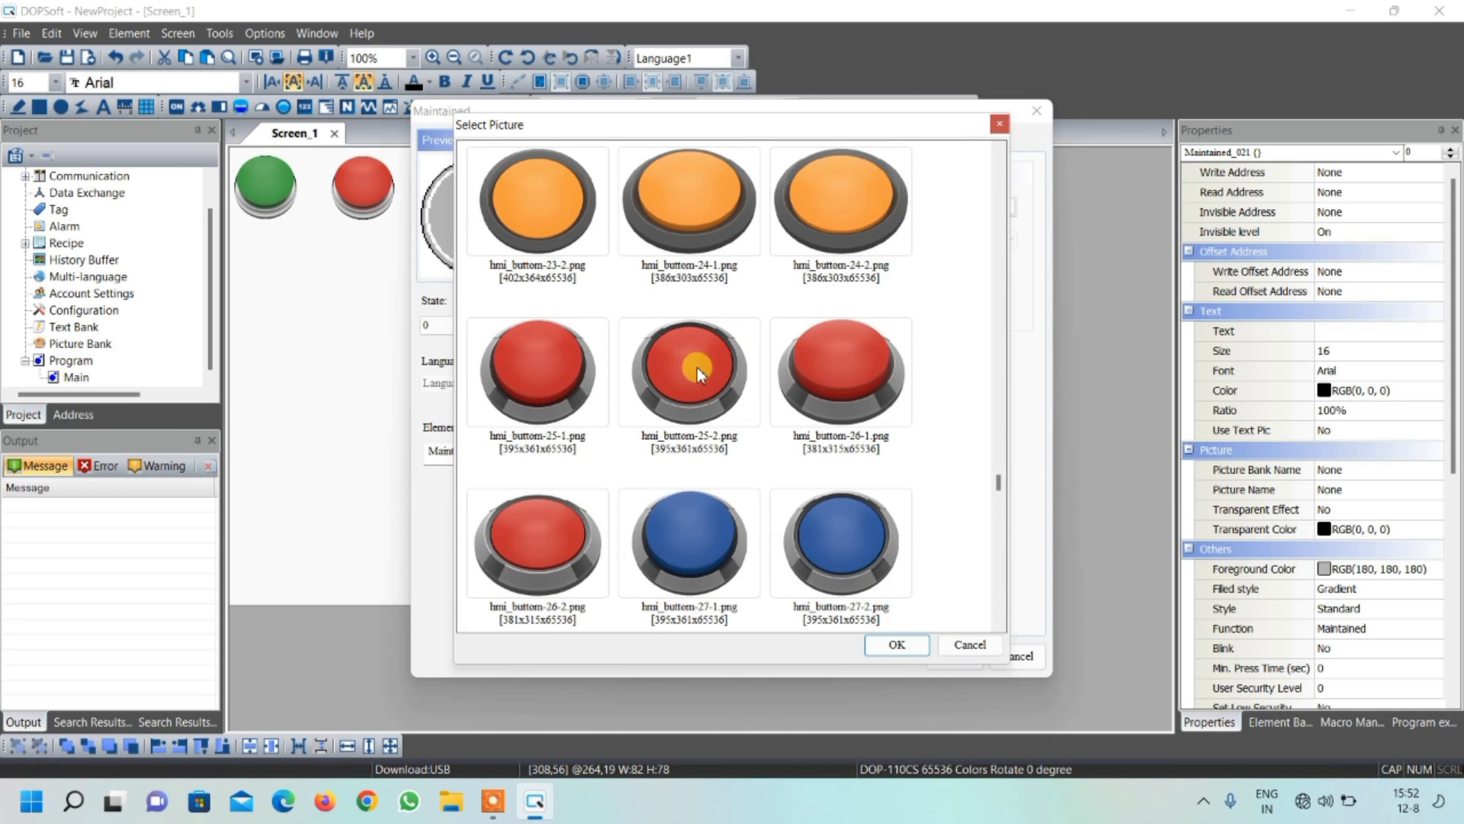
{"action": "left_click", "coordinate": [835, 388]}
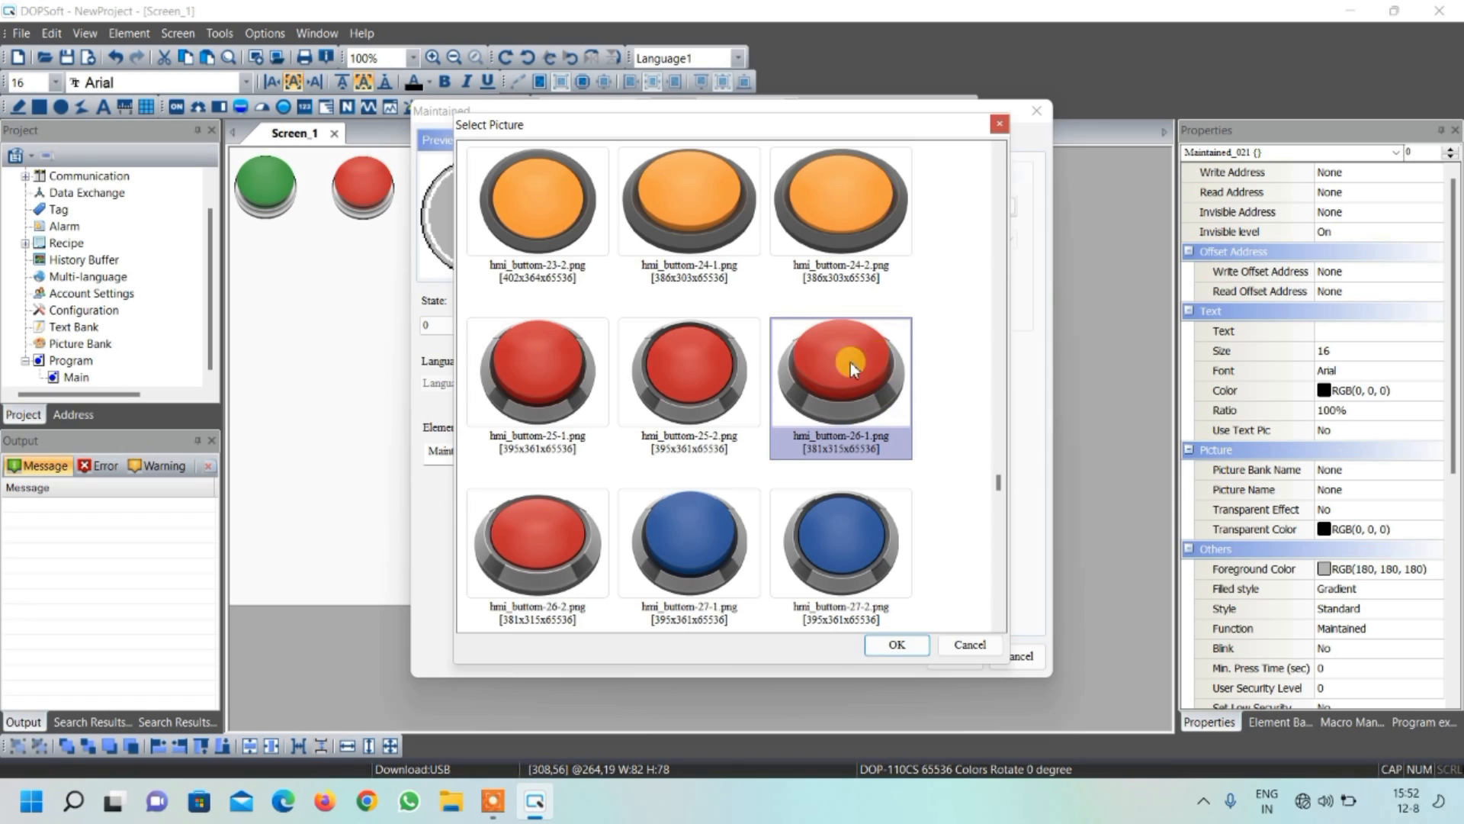
{"action": "left_click", "coordinate": [923, 642]}
{"action": "left_click", "coordinate": [749, 283]}
{"action": "left_click", "coordinate": [744, 293]}
Assign hmi_buttom-26-2.png from $ModernButton.pib as the maintained button's state 1 picture
{"action": "left_click", "coordinate": [520, 326]}
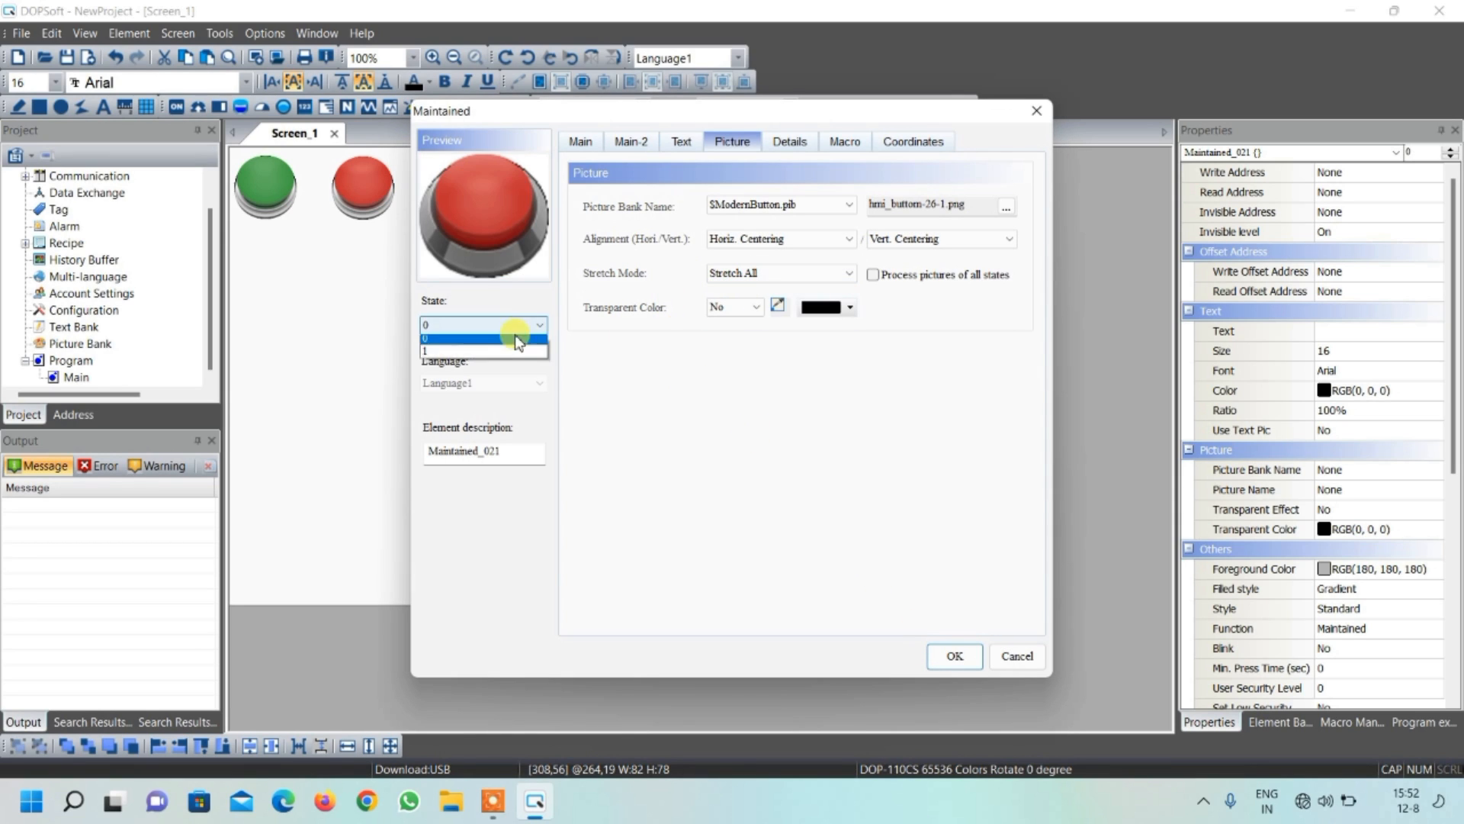
{"action": "left_click", "coordinate": [506, 320]}
{"action": "left_click", "coordinate": [503, 323]}
{"action": "left_click", "coordinate": [498, 347]}
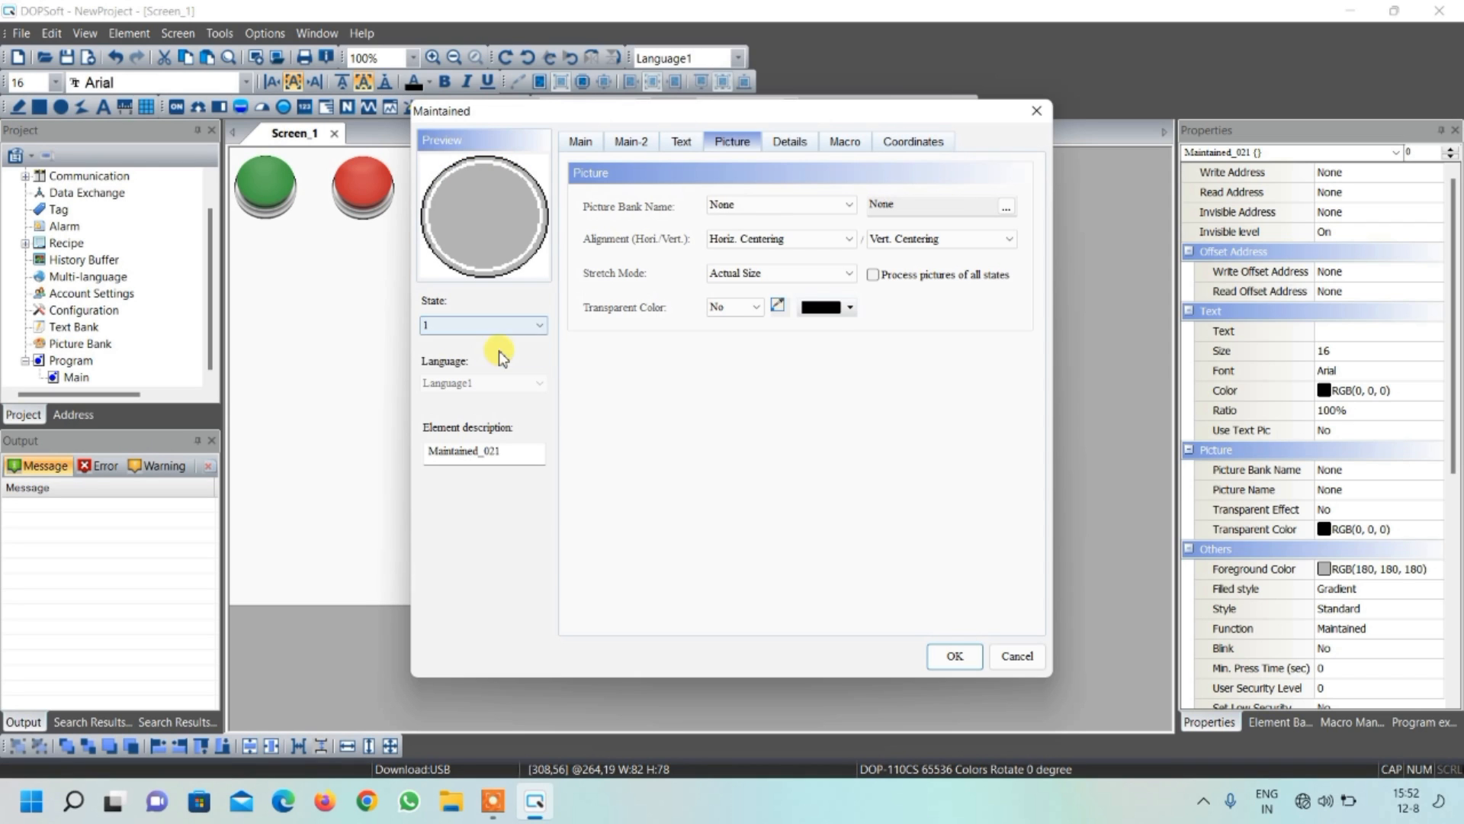
{"action": "left_click", "coordinate": [814, 207]}
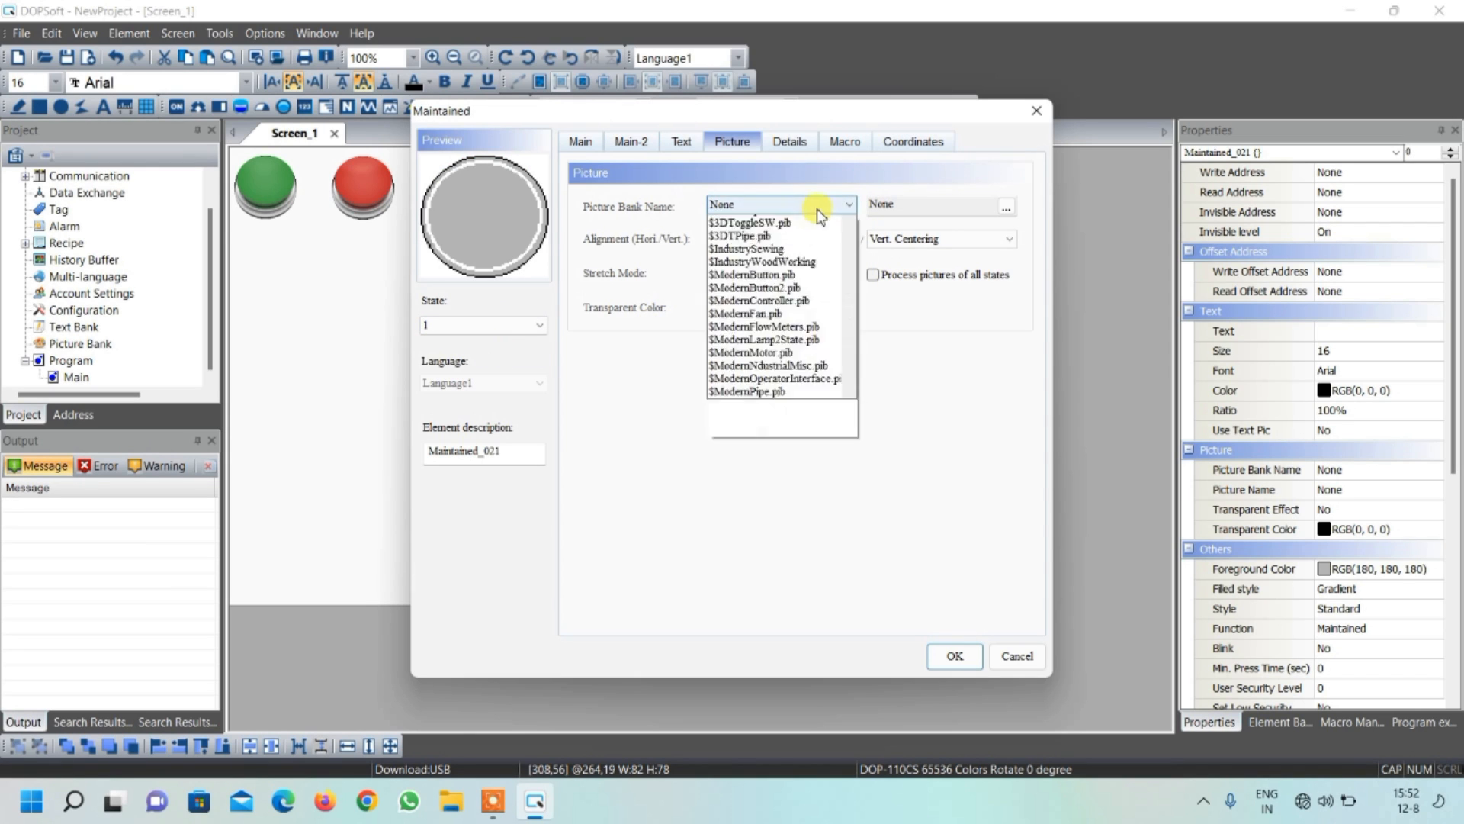
{"action": "left_click", "coordinate": [812, 458]}
{"action": "scroll", "coordinate": [805, 369], "scroll_direction": "down", "scroll_amount": 20}
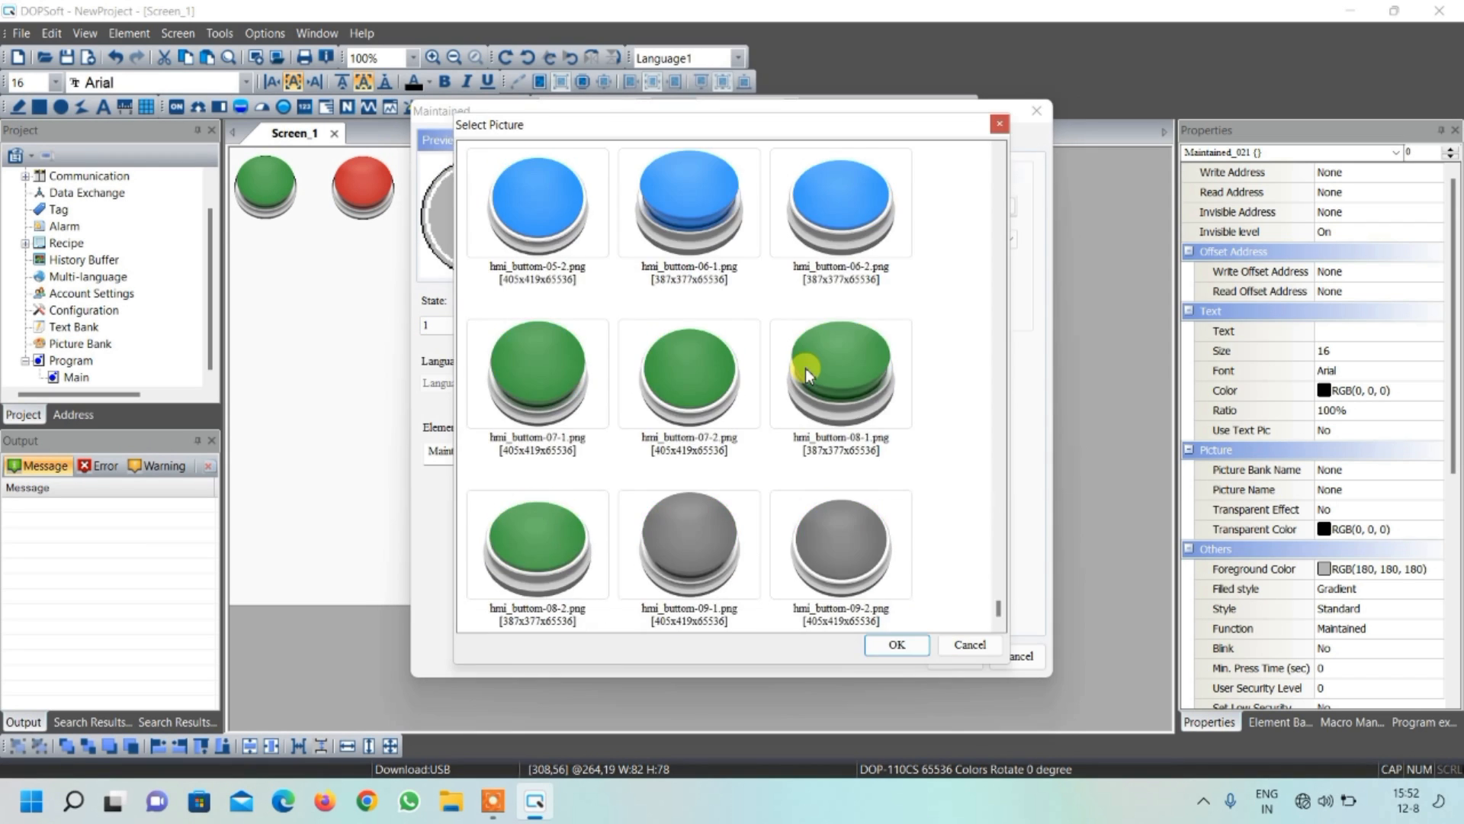
{"action": "scroll", "coordinate": [806, 369], "scroll_direction": "down", "scroll_amount": 4}
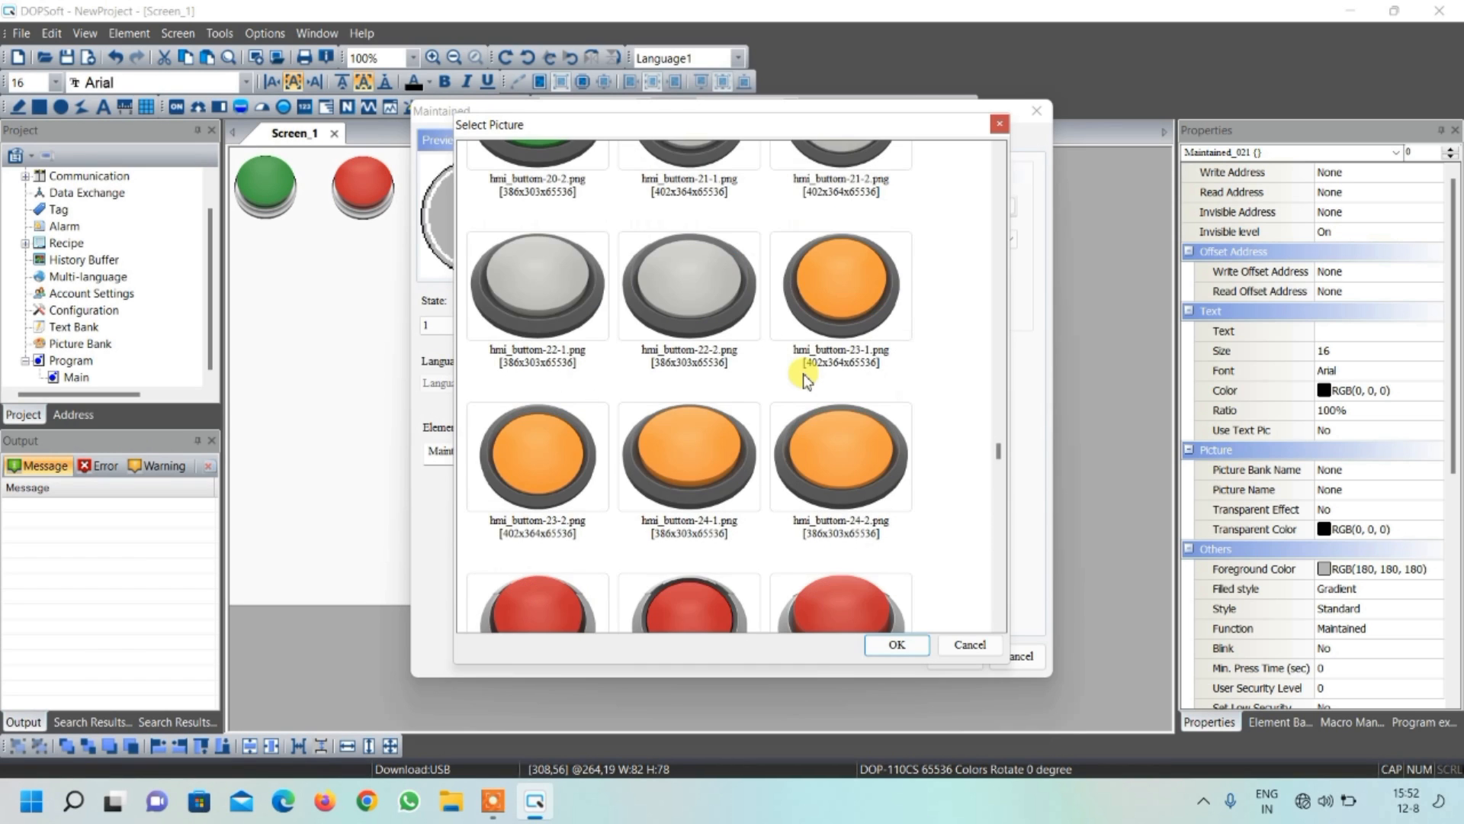
{"action": "scroll", "coordinate": [643, 343], "scroll_direction": "down", "scroll_amount": 2}
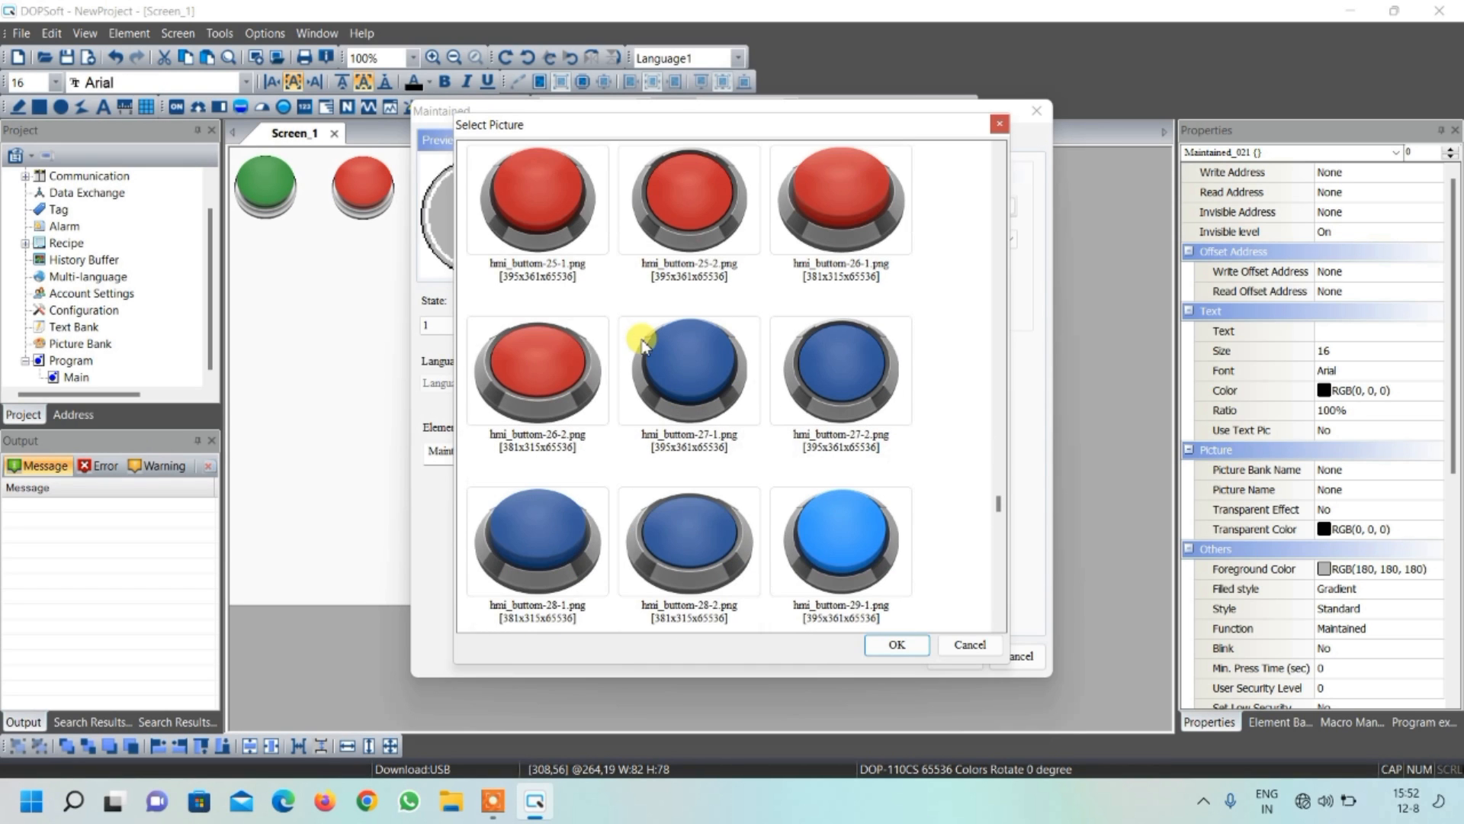
{"action": "left_click", "coordinate": [568, 366]}
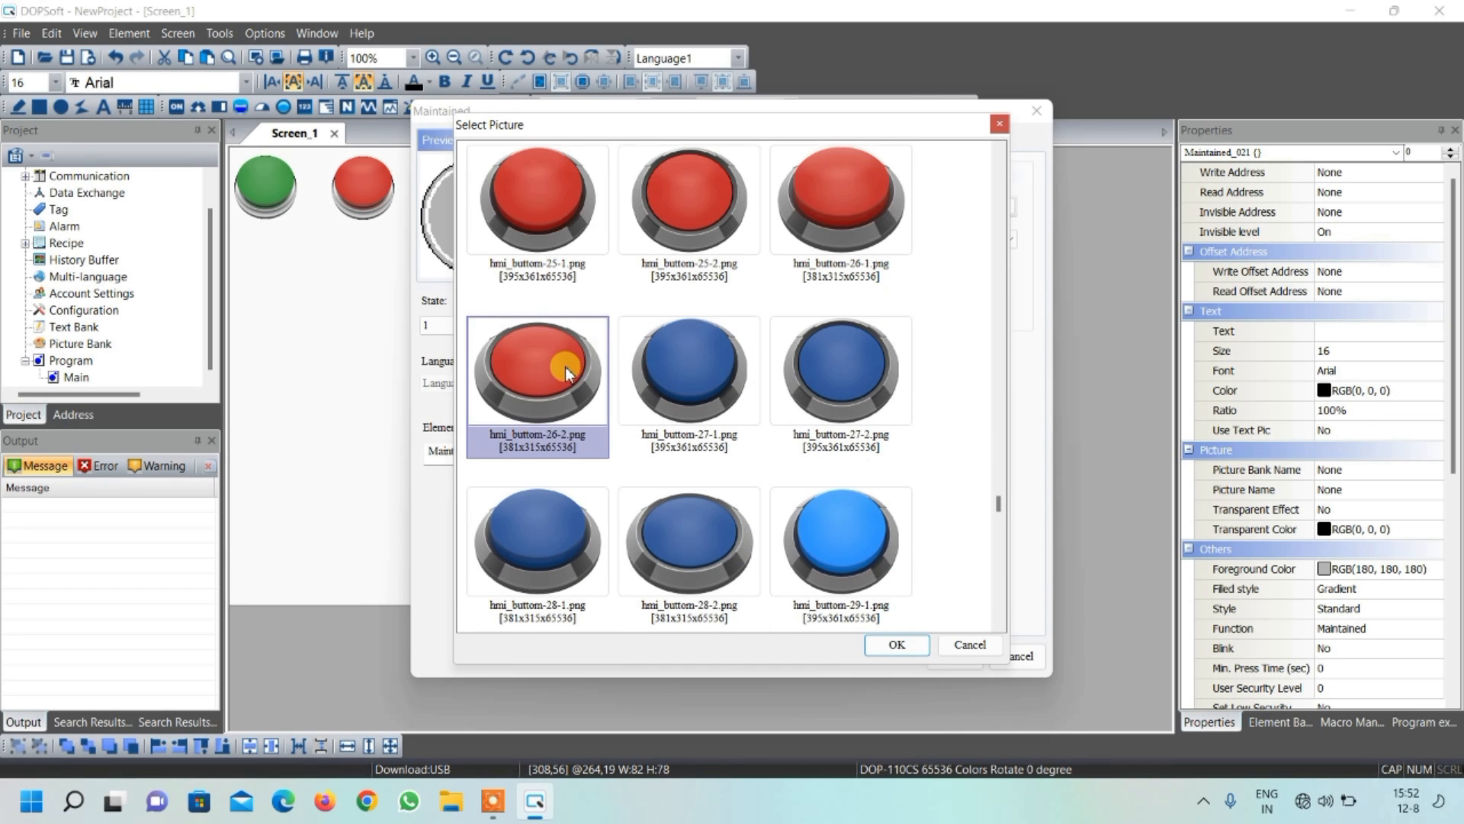
{"action": "left_click", "coordinate": [899, 645]}
Apply Stretch All to the maintained button's state 1 picture, and enlarge the button slightly on the screen
{"action": "left_click", "coordinate": [732, 272]}
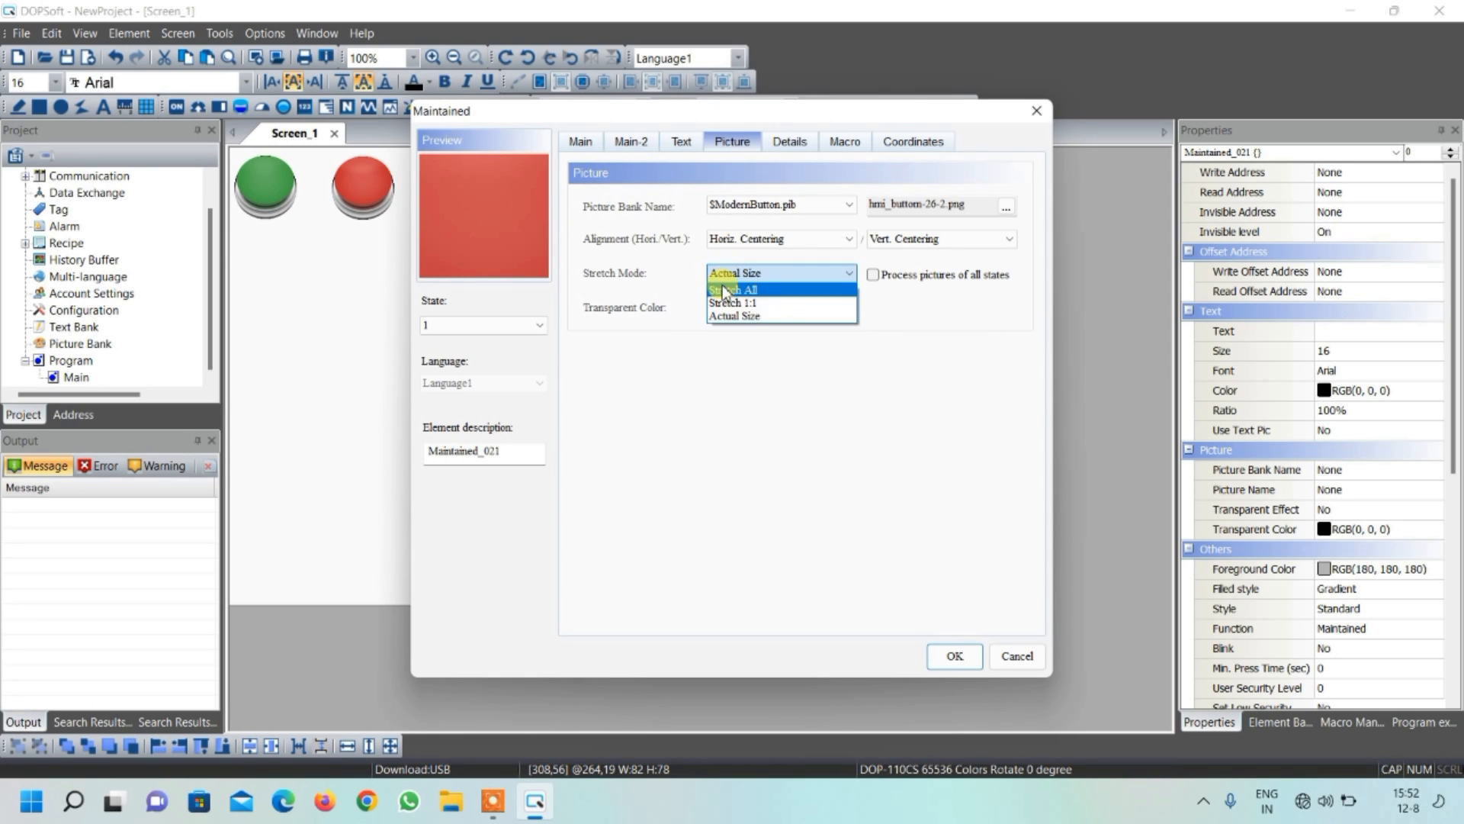
{"action": "left_click", "coordinate": [730, 283]}
{"action": "left_click", "coordinate": [954, 656]}
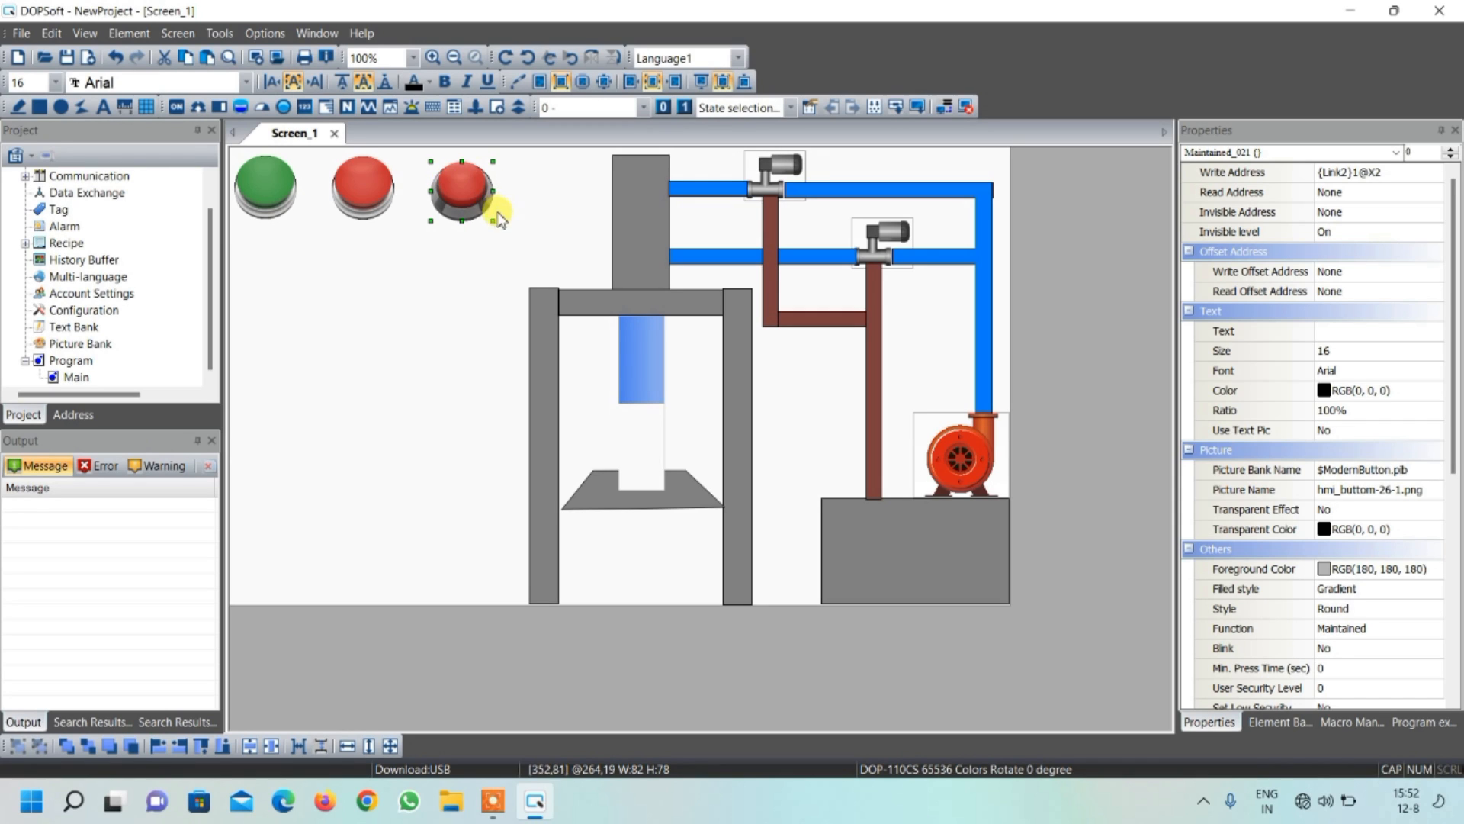
{"action": "left_click_drag", "start_coordinate": [494, 220], "coordinate": [502, 223]}
{"action": "left_click", "coordinate": [542, 285]}
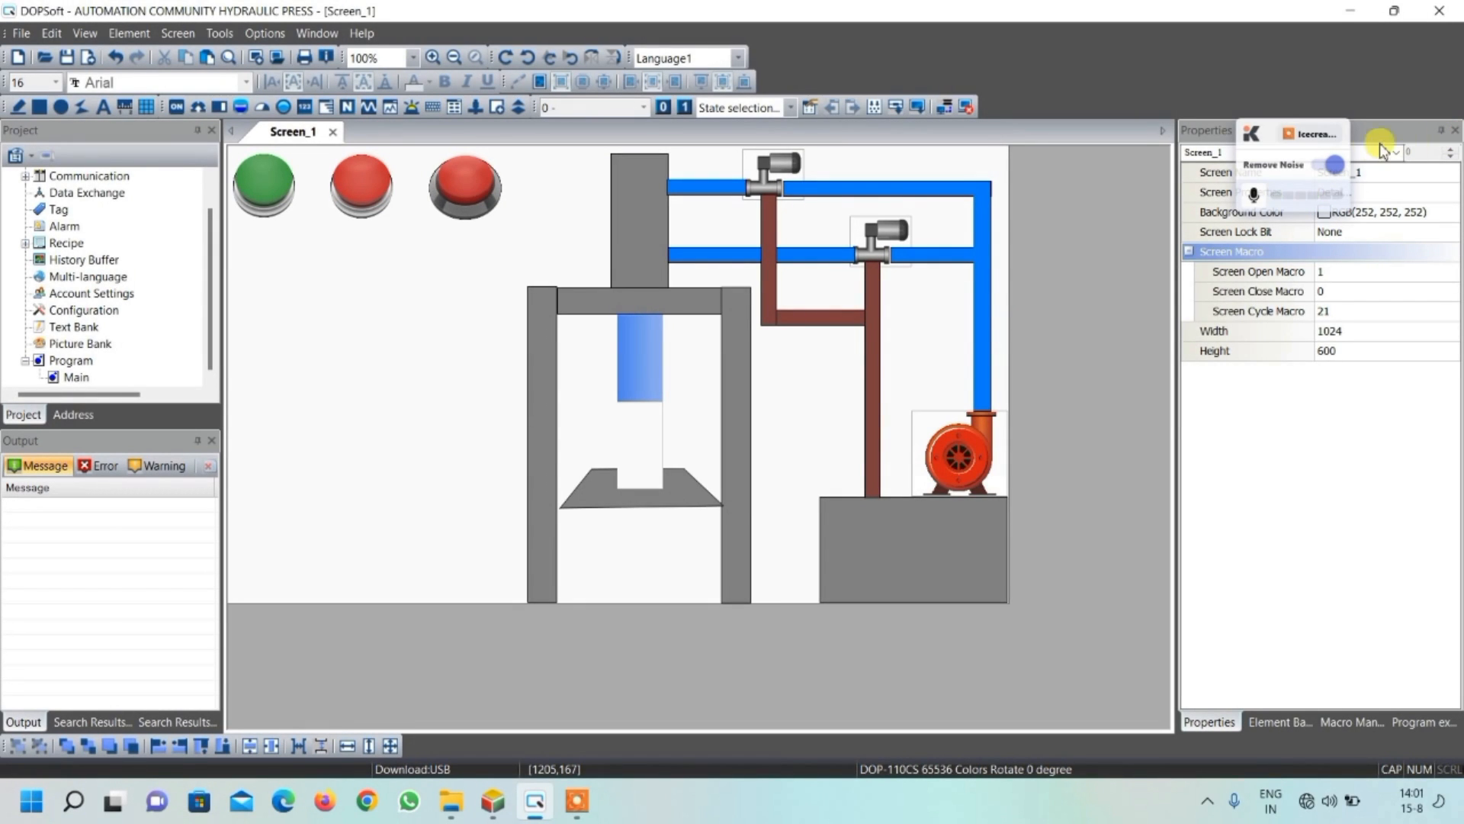
{"action": "left_click", "coordinate": [1346, 125]}
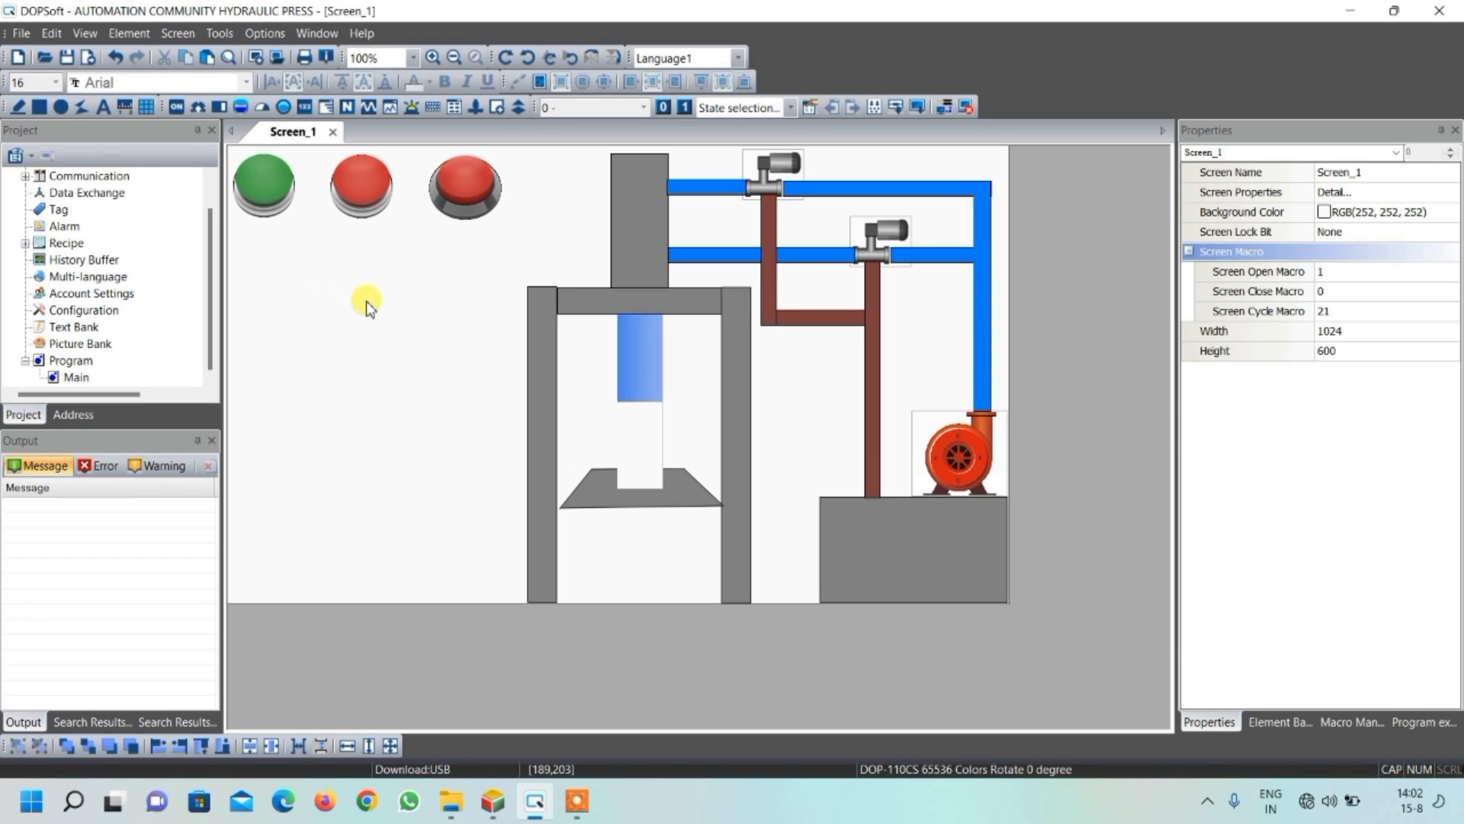
{"action": "left_click", "coordinate": [180, 109]}
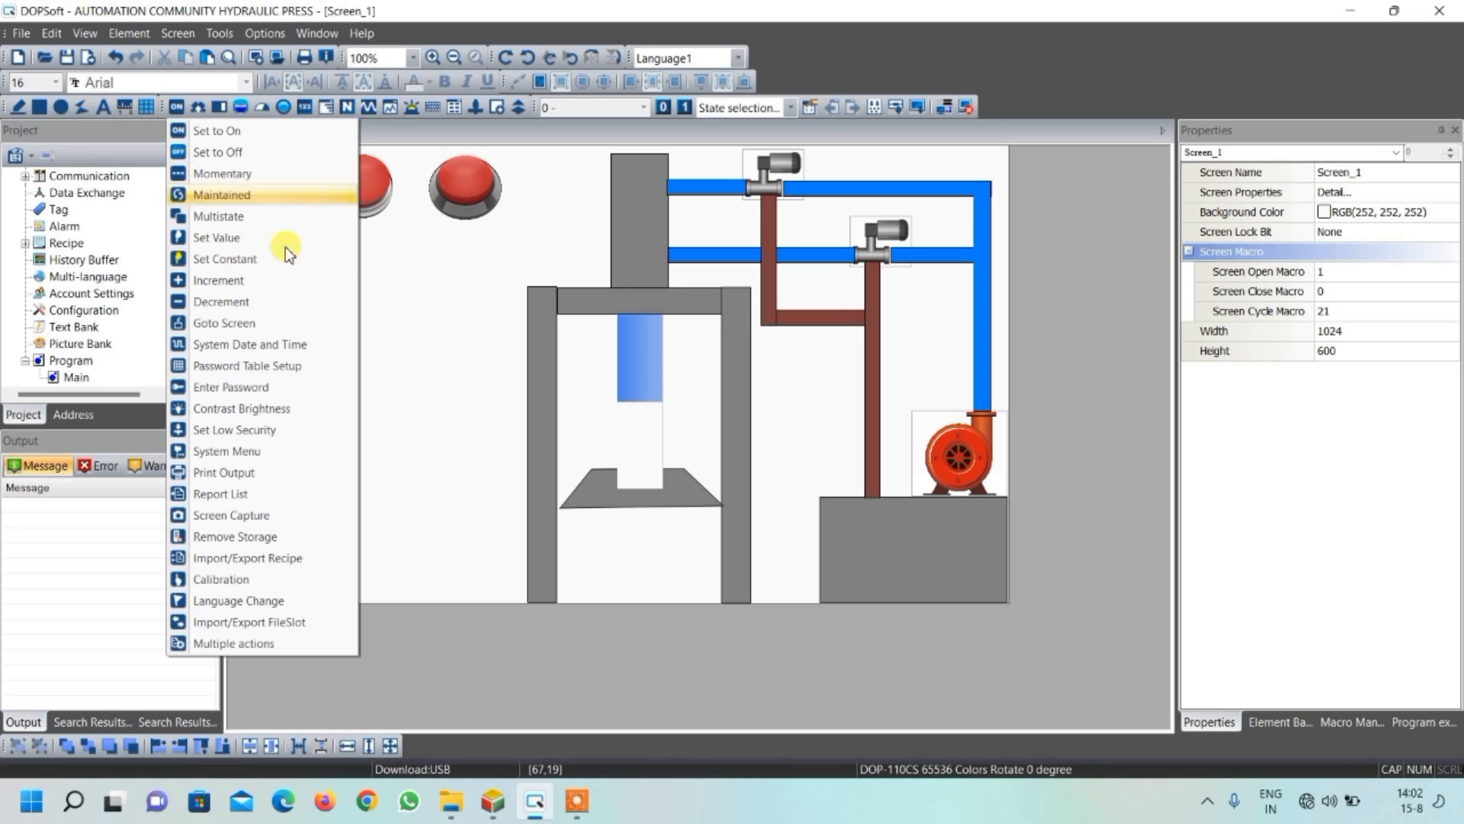
{"action": "left_click", "coordinate": [462, 376]}
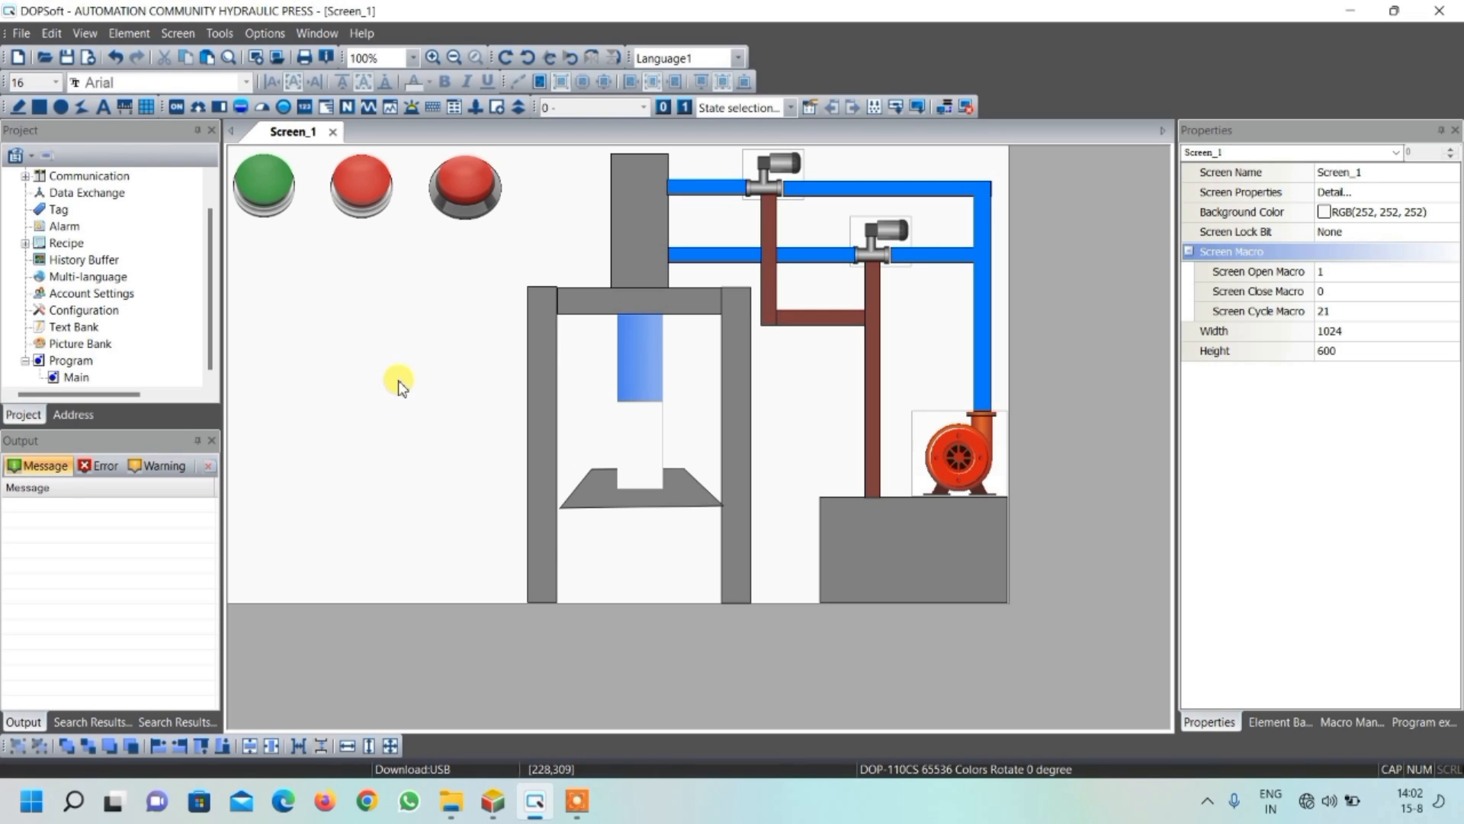
Draw a second Maintained button below the green and red buttons, about 93 wide and 88 high
{"action": "left_click", "coordinate": [183, 110]}
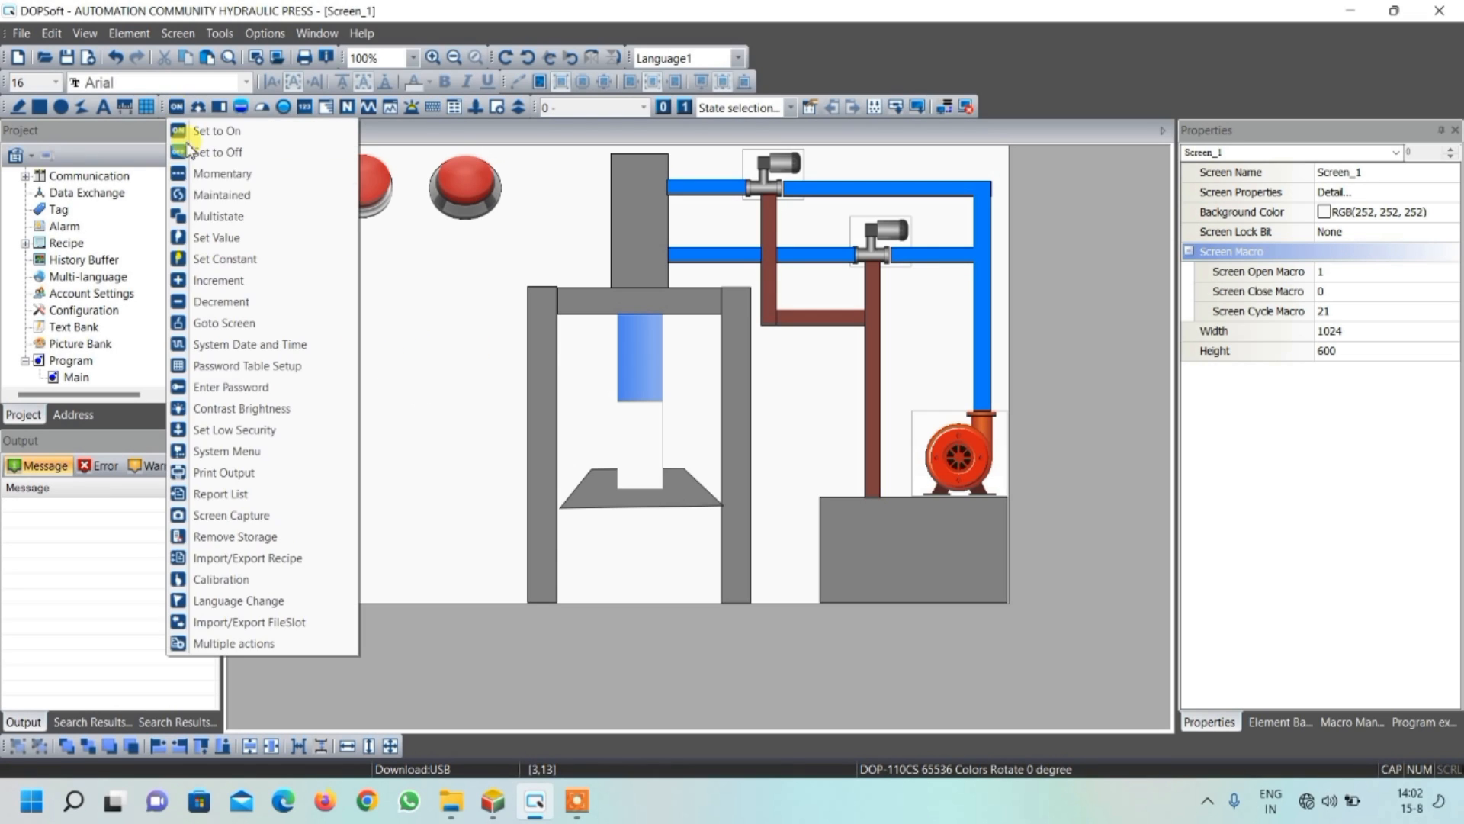
{"action": "left_click", "coordinate": [211, 195]}
{"action": "left_click_drag", "start_coordinate": [281, 275], "coordinate": [350, 342]}
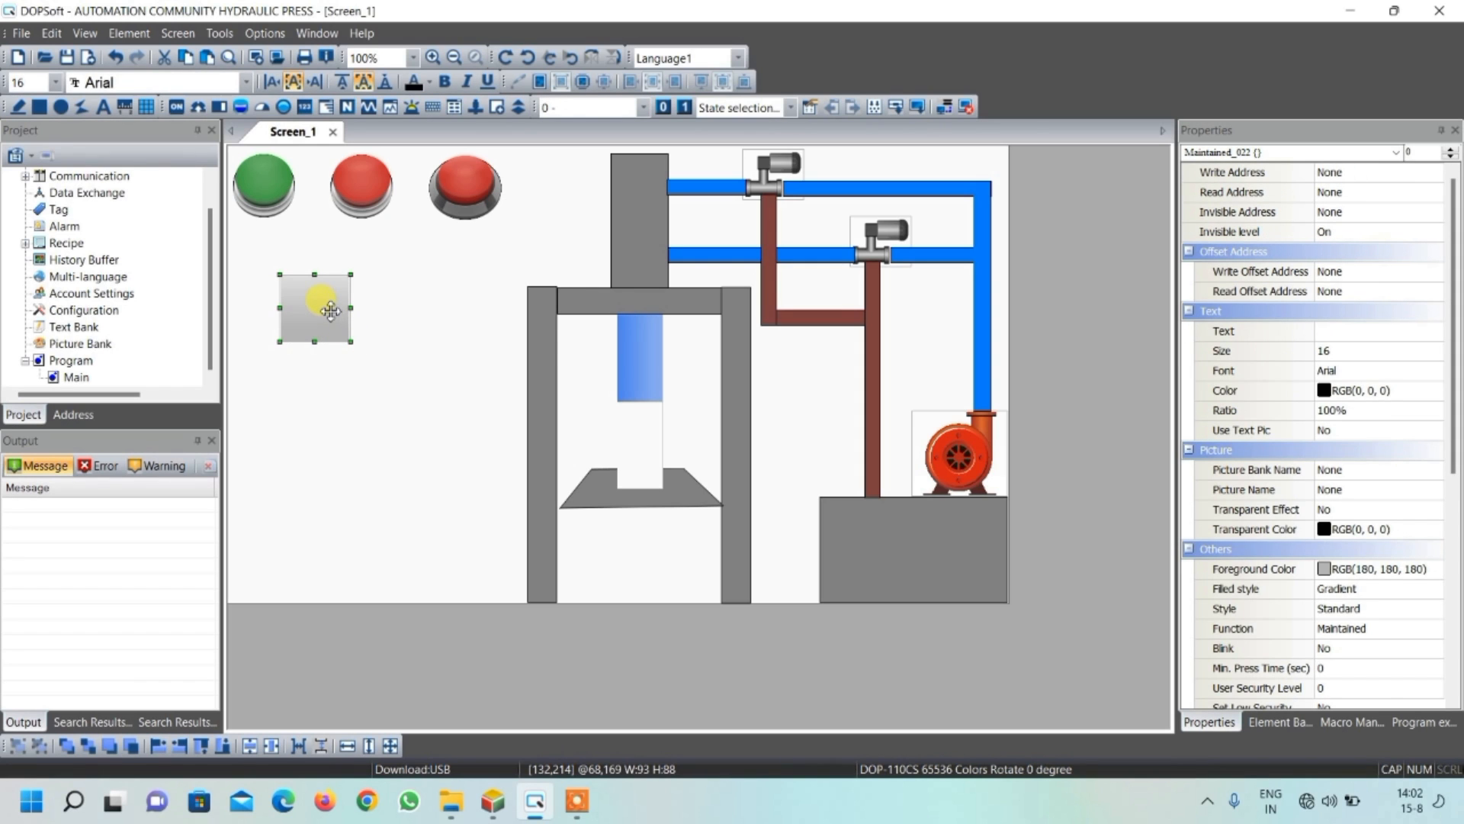
Set the new maintained button's write address to bit device X5 on Link2
{"action": "double_click", "coordinate": [329, 310]}
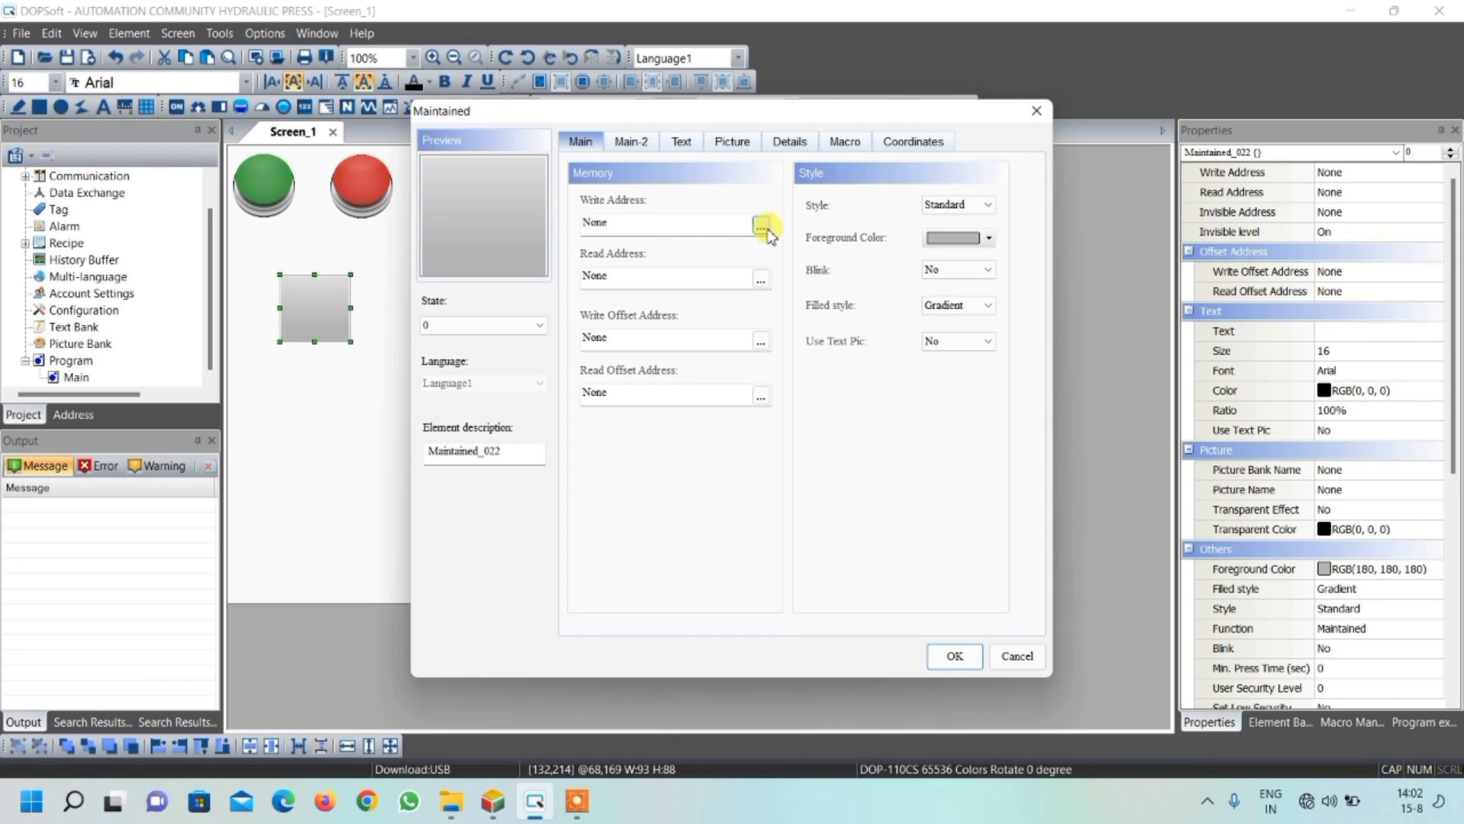
{"action": "left_click", "coordinate": [761, 228]}
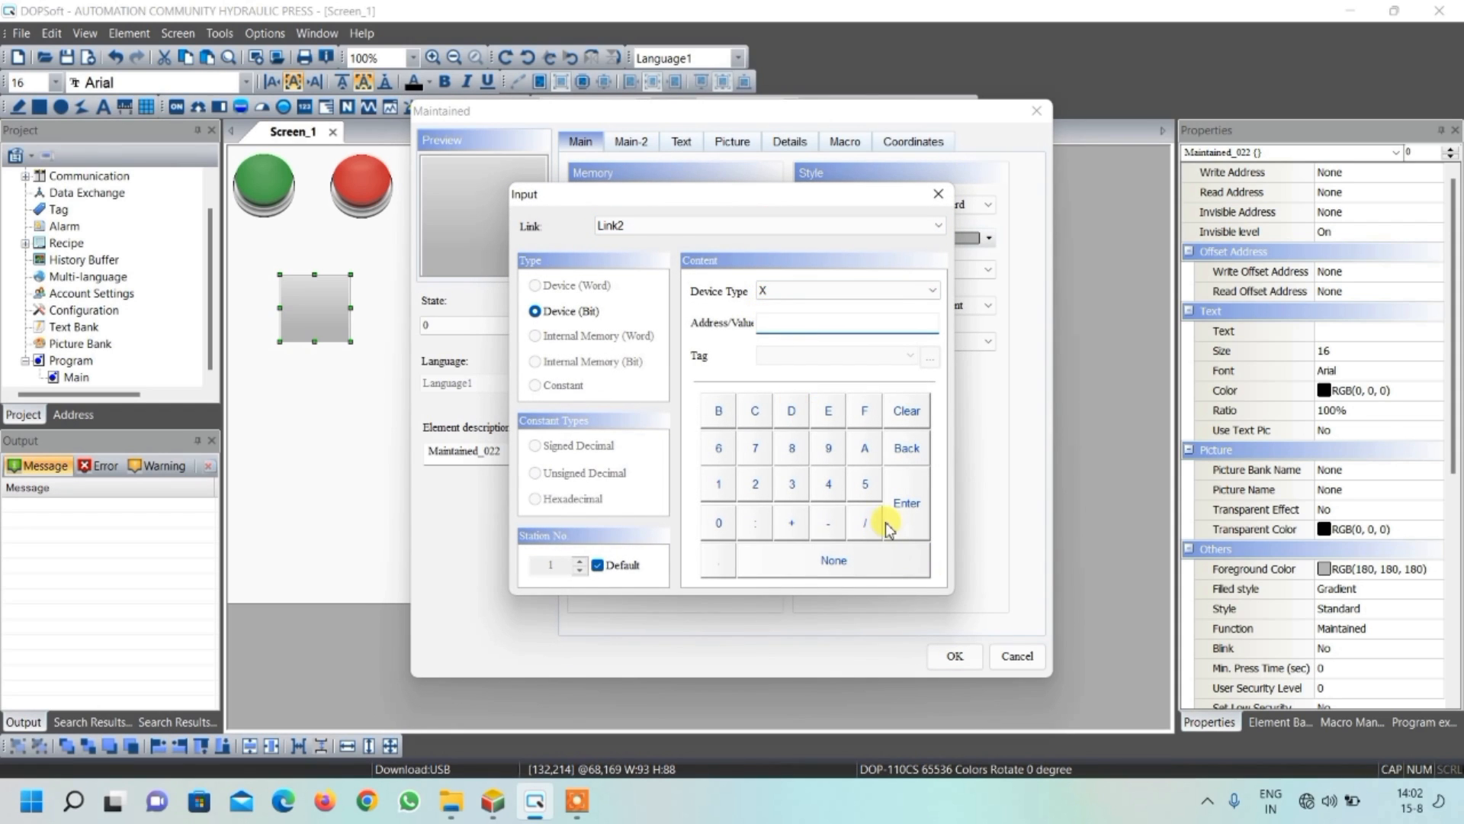
{"action": "type", "text": "5"}
{"action": "left_click", "coordinate": [907, 503]}
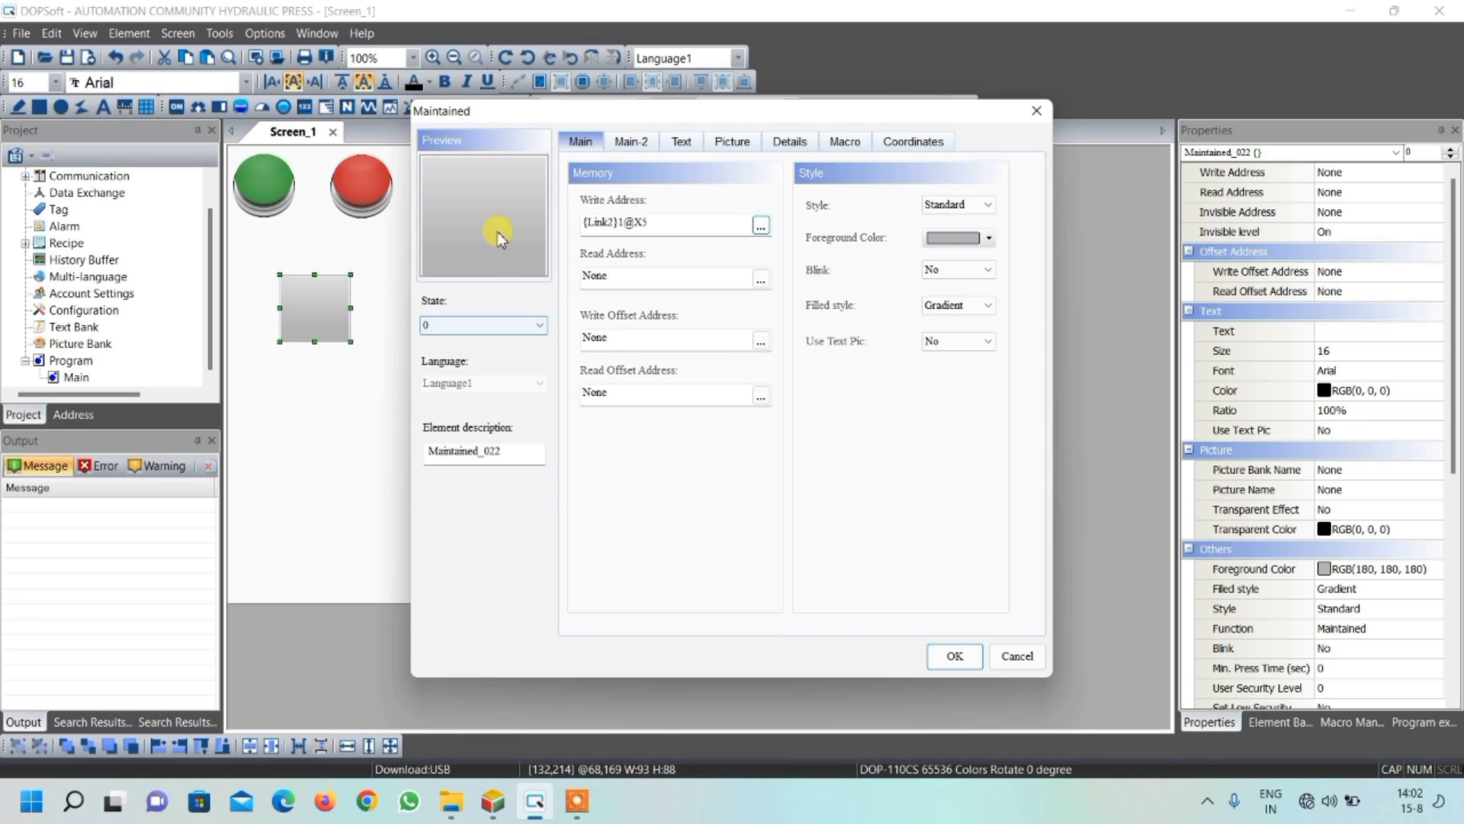
Set the new button's state 0 foreground color to white and its style to Round
{"action": "left_click", "coordinate": [952, 241]}
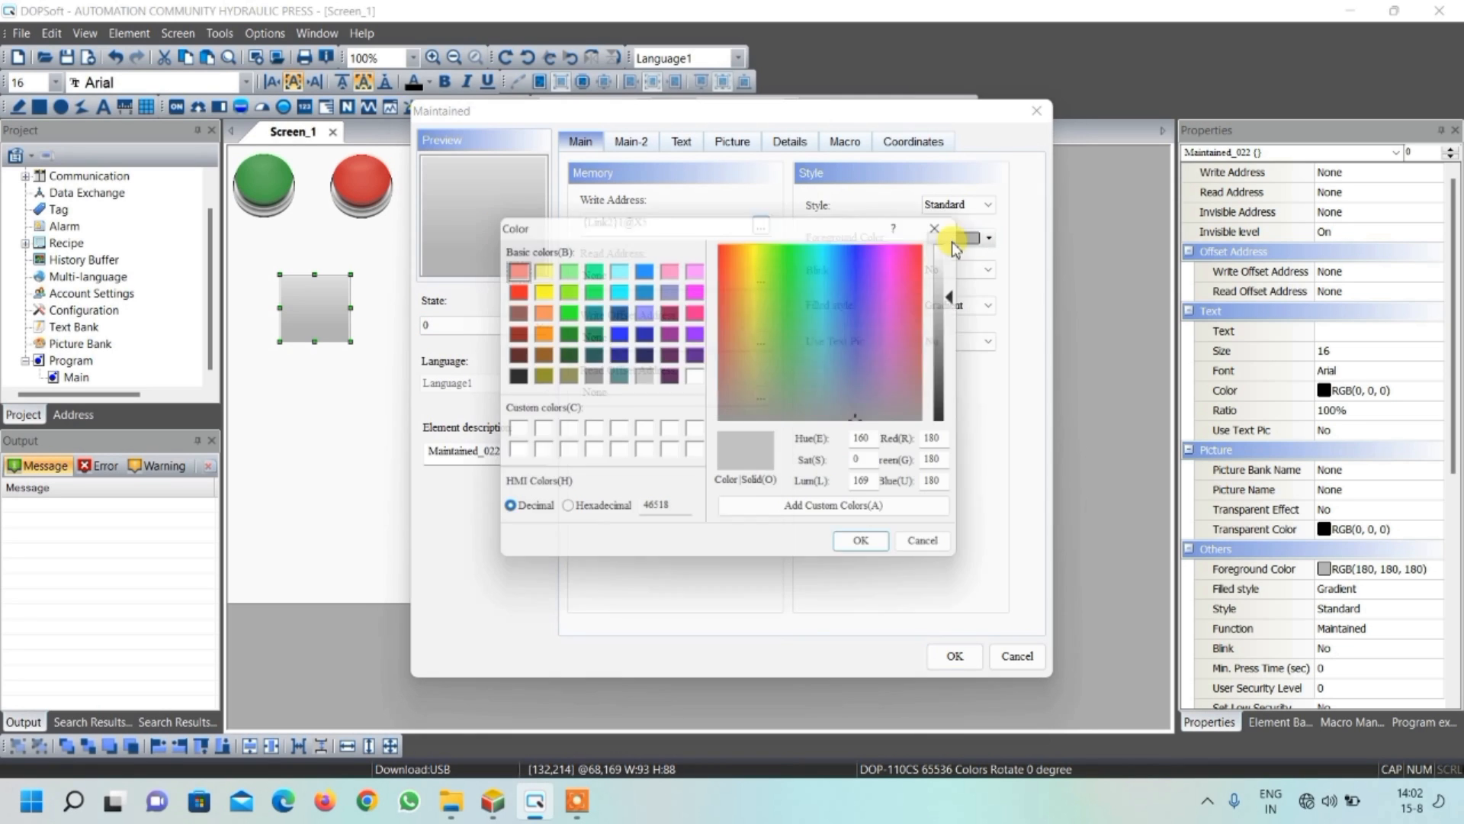
{"action": "left_click", "coordinate": [696, 377]}
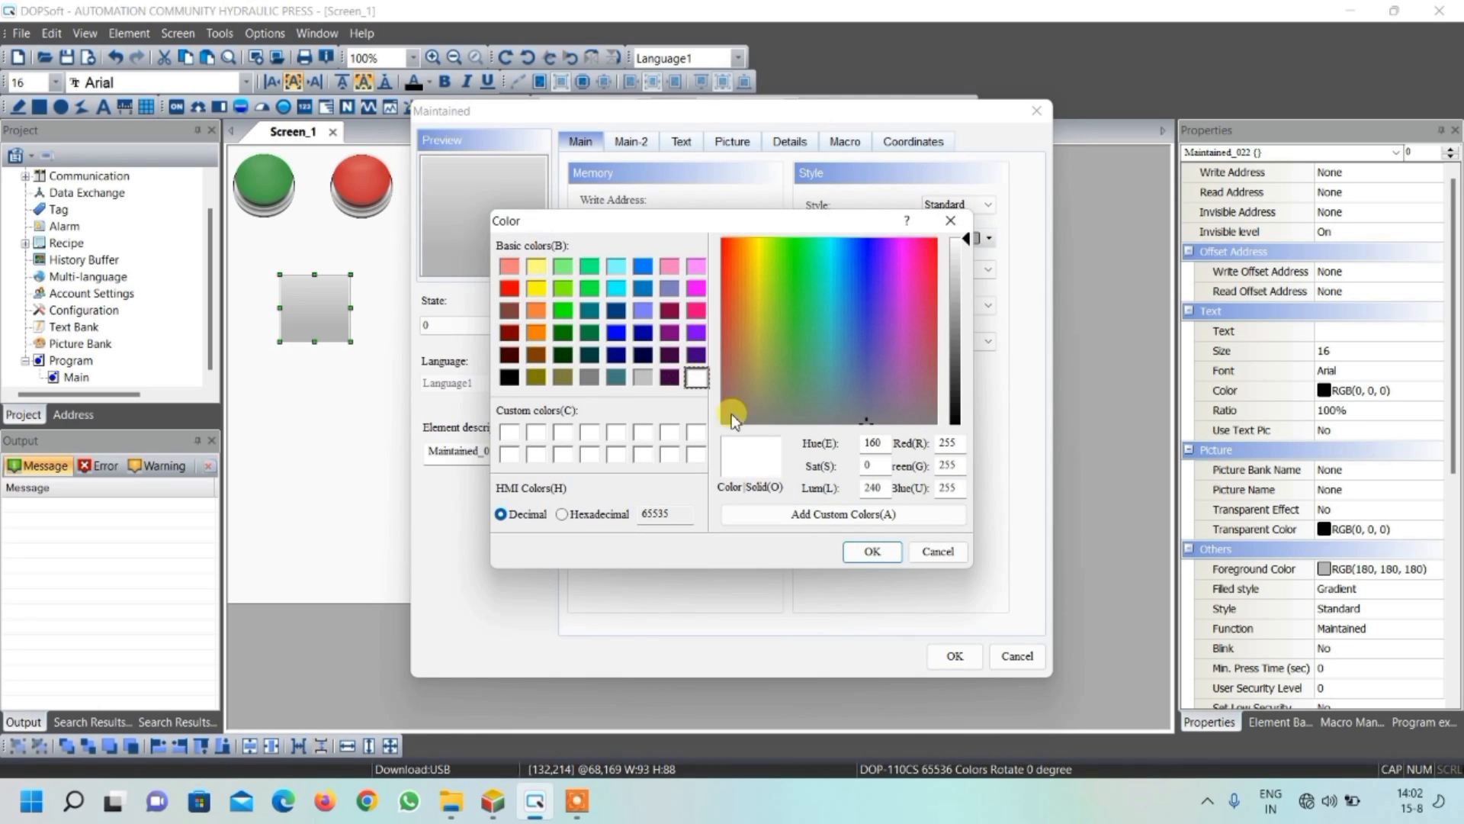
{"action": "left_click", "coordinate": [894, 556]}
{"action": "left_click", "coordinate": [959, 204]}
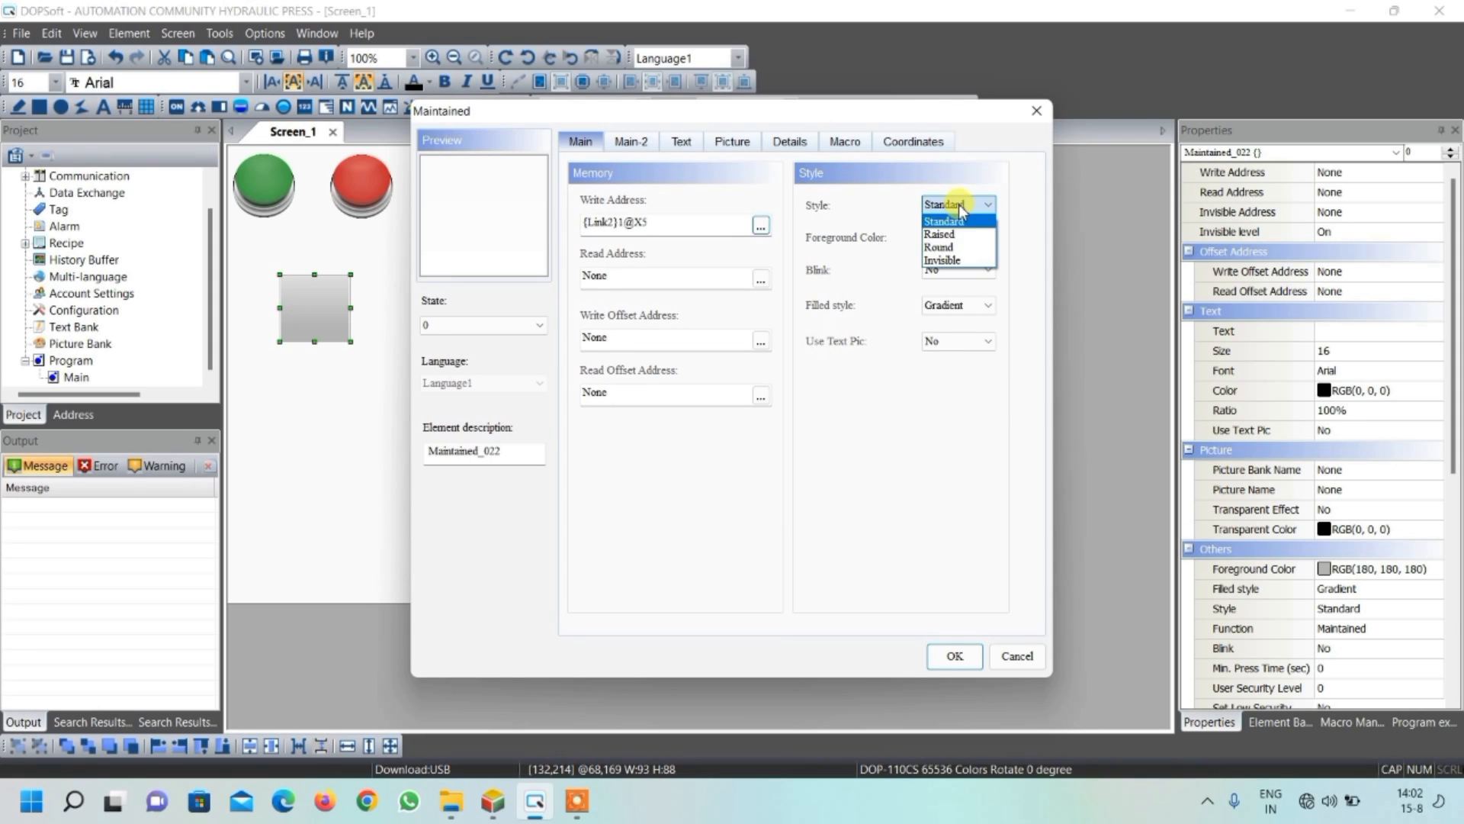
{"action": "left_click", "coordinate": [939, 248]}
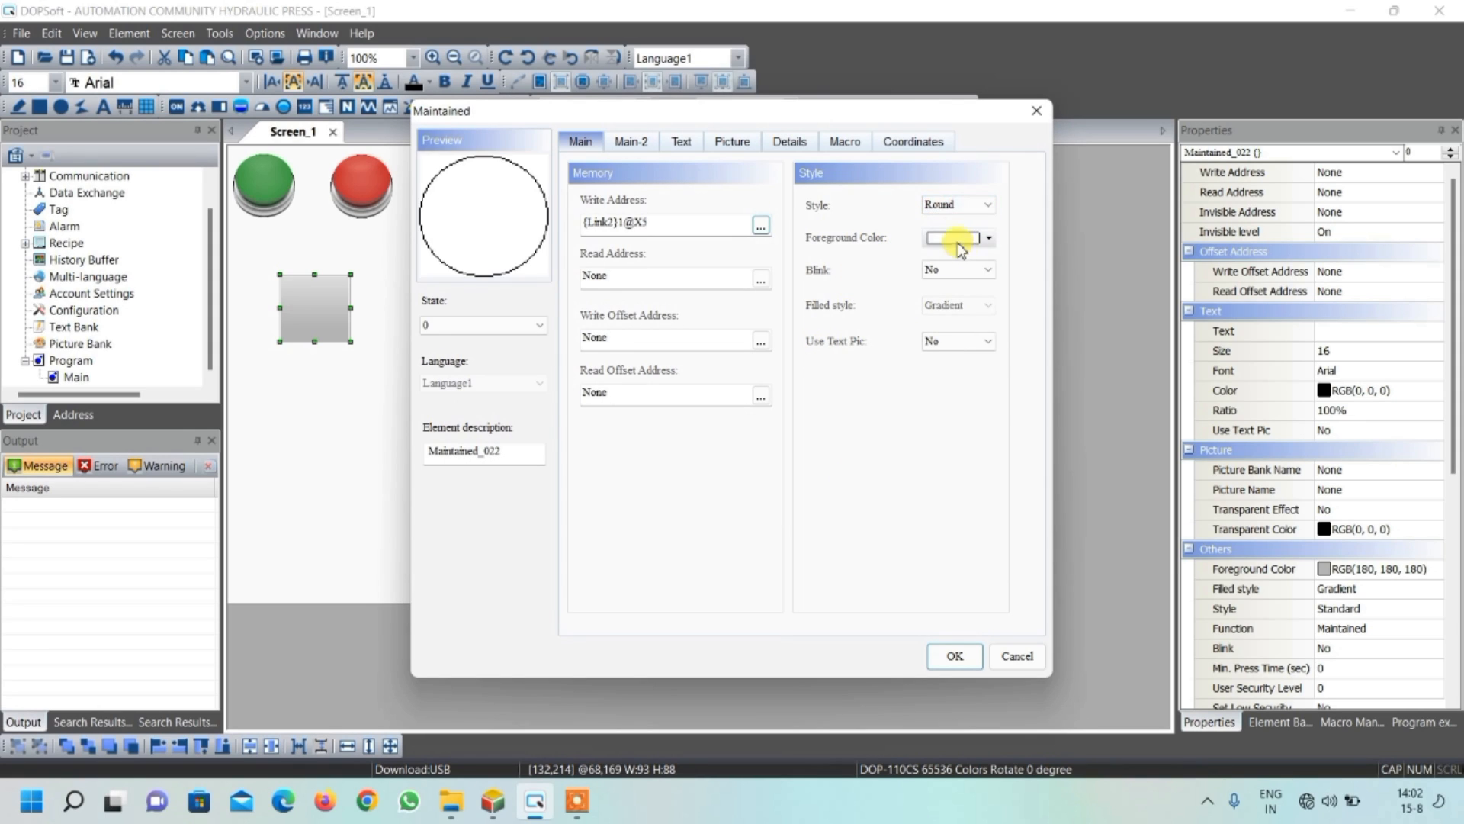
Assign hmi_buttom-04-1.png from $ModernButton.pib as the new button's state 0 picture, with Stretch All
{"action": "left_click", "coordinate": [728, 152]}
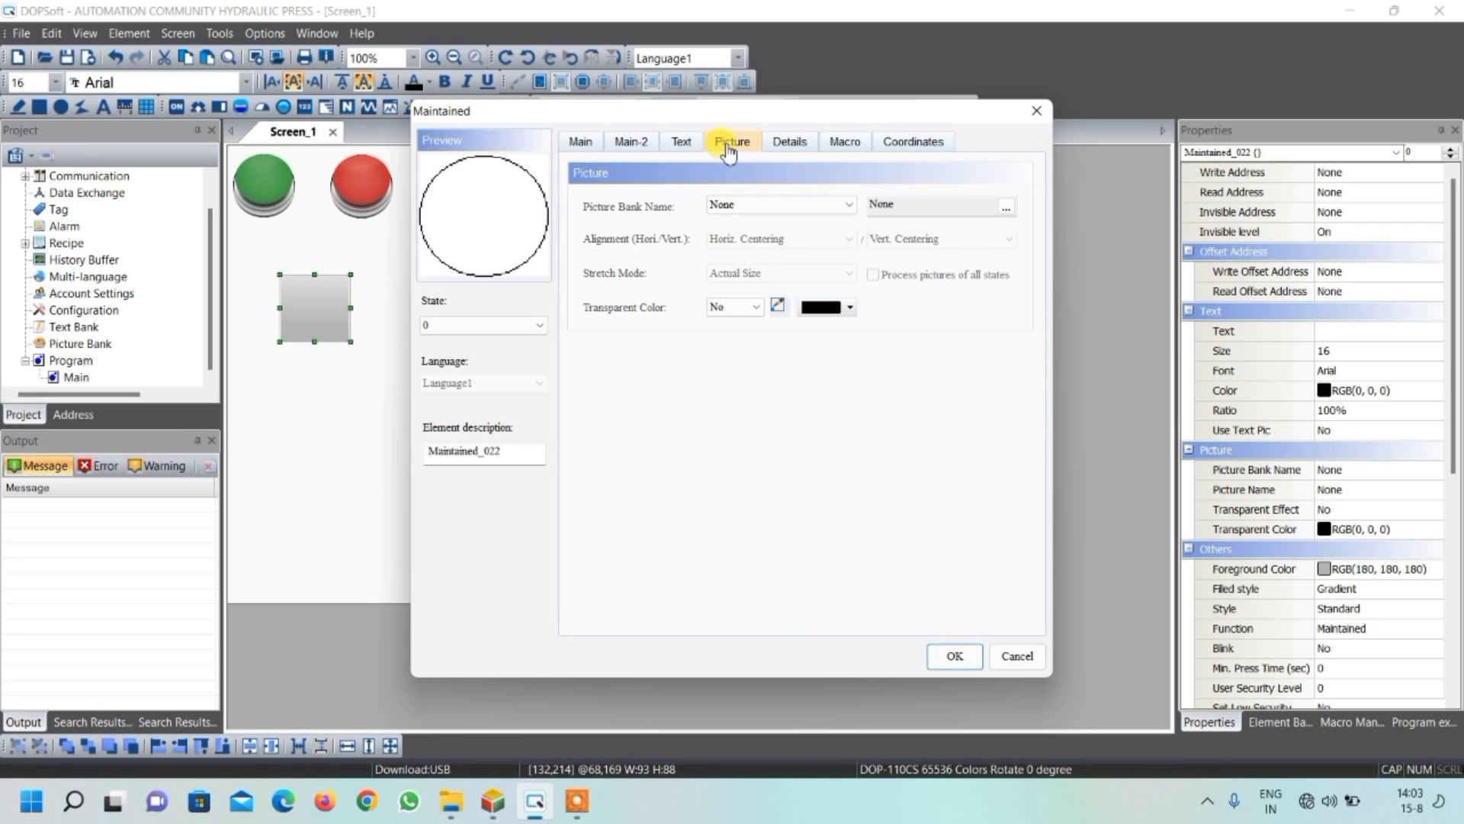
{"action": "left_click", "coordinate": [843, 204]}
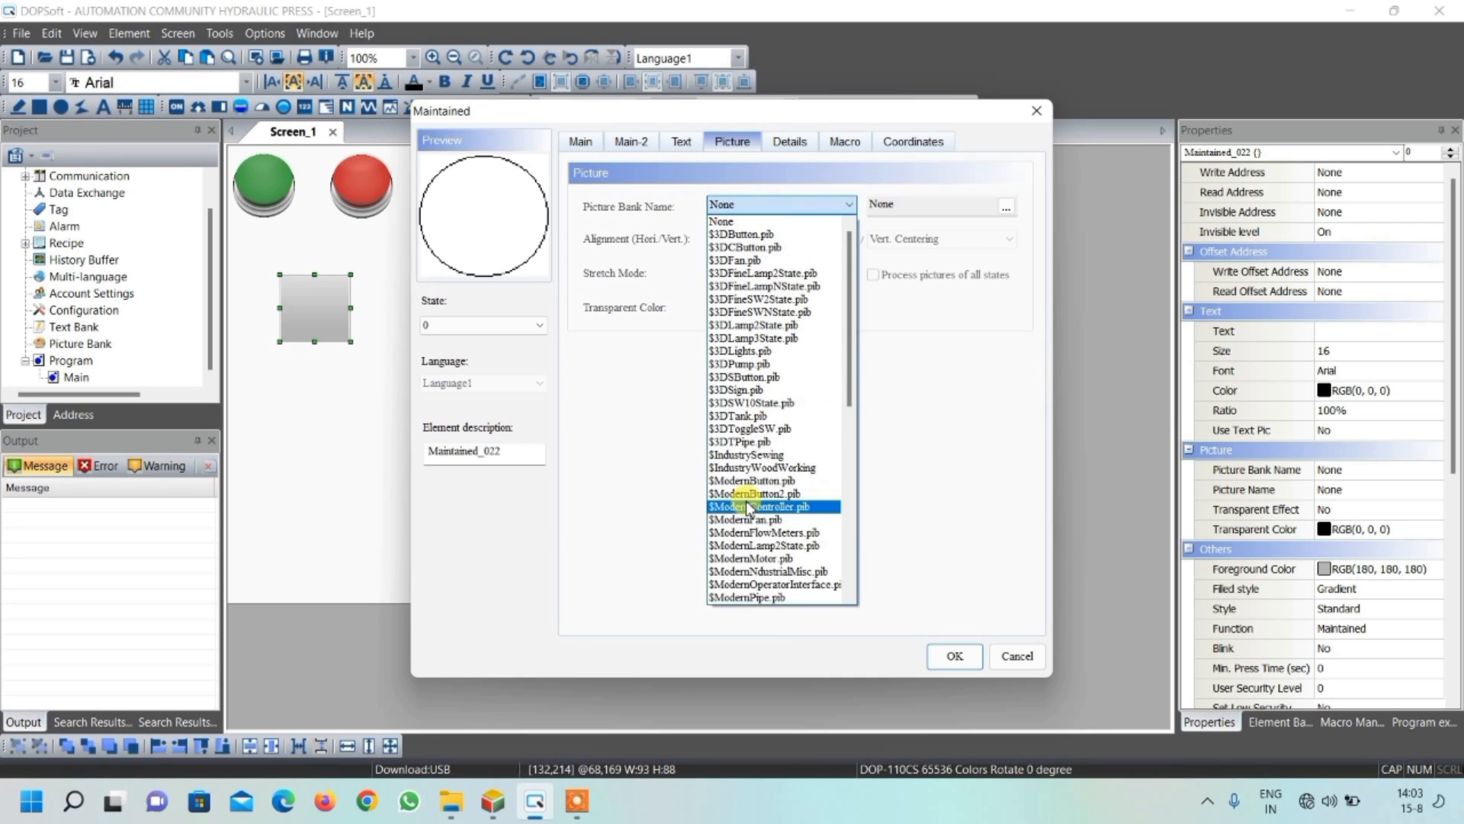
{"action": "left_click", "coordinate": [754, 480]}
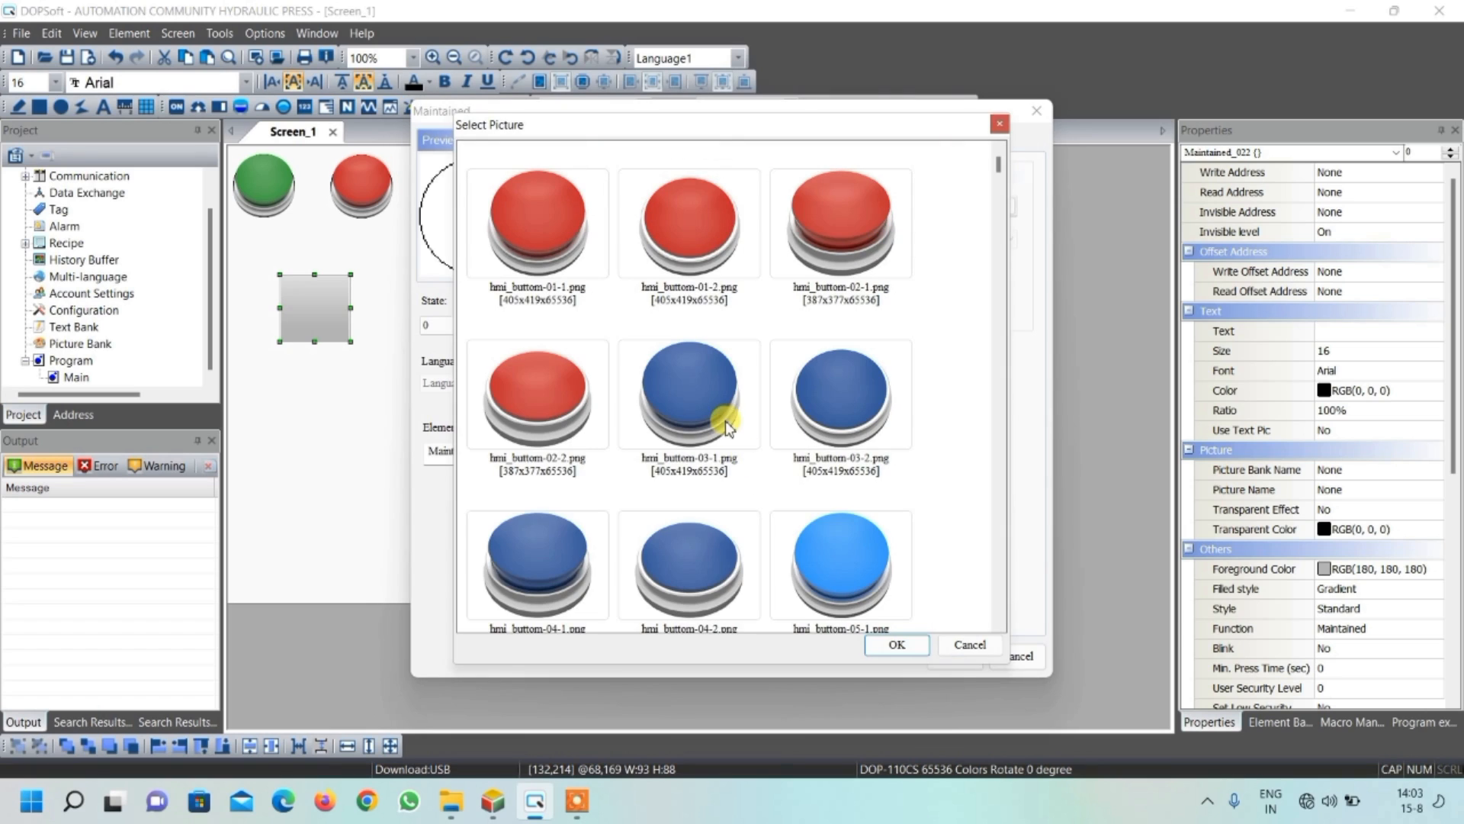
{"action": "left_click", "coordinate": [556, 552]}
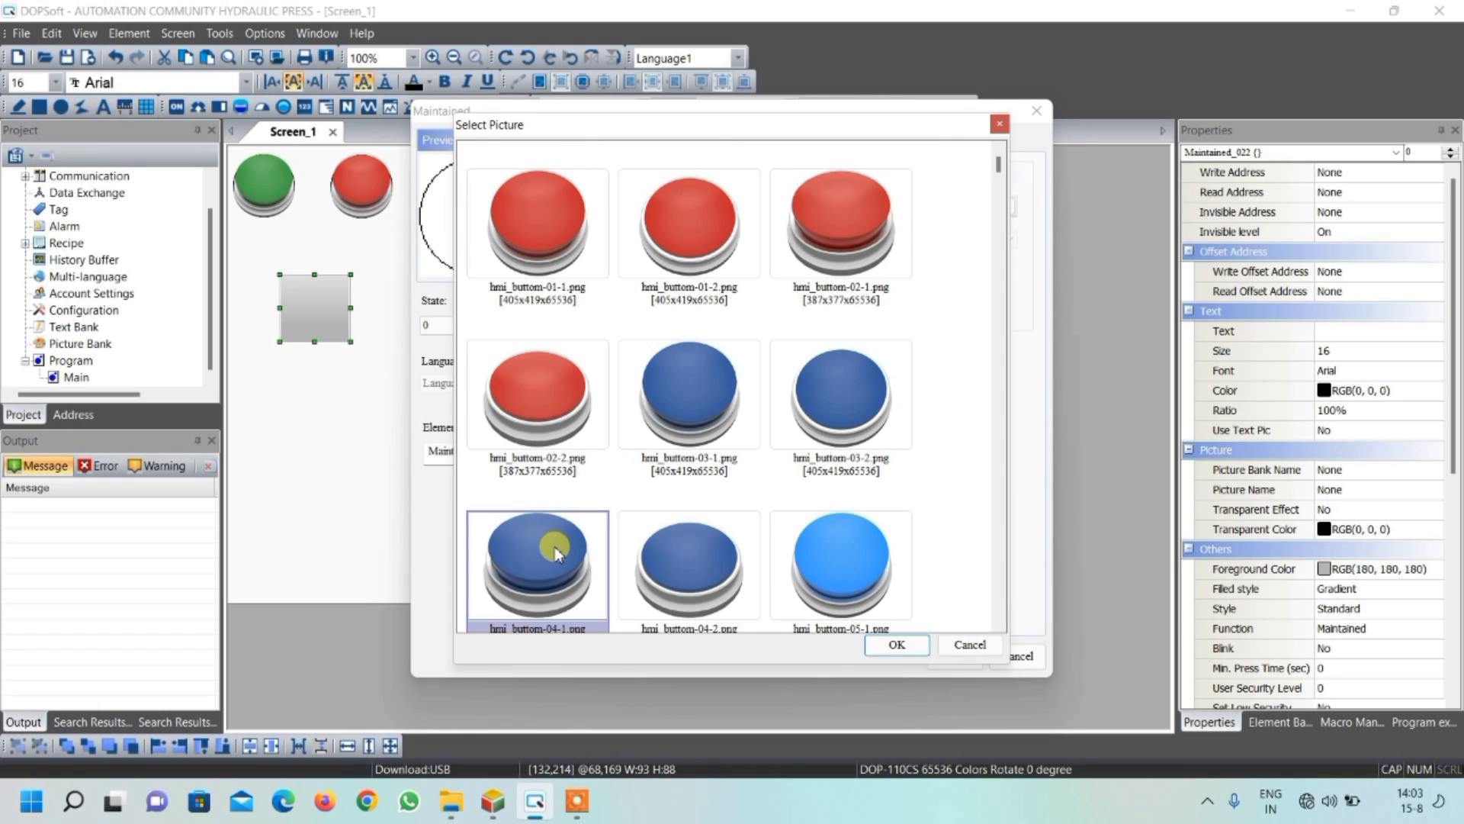
{"action": "left_click", "coordinate": [894, 647]}
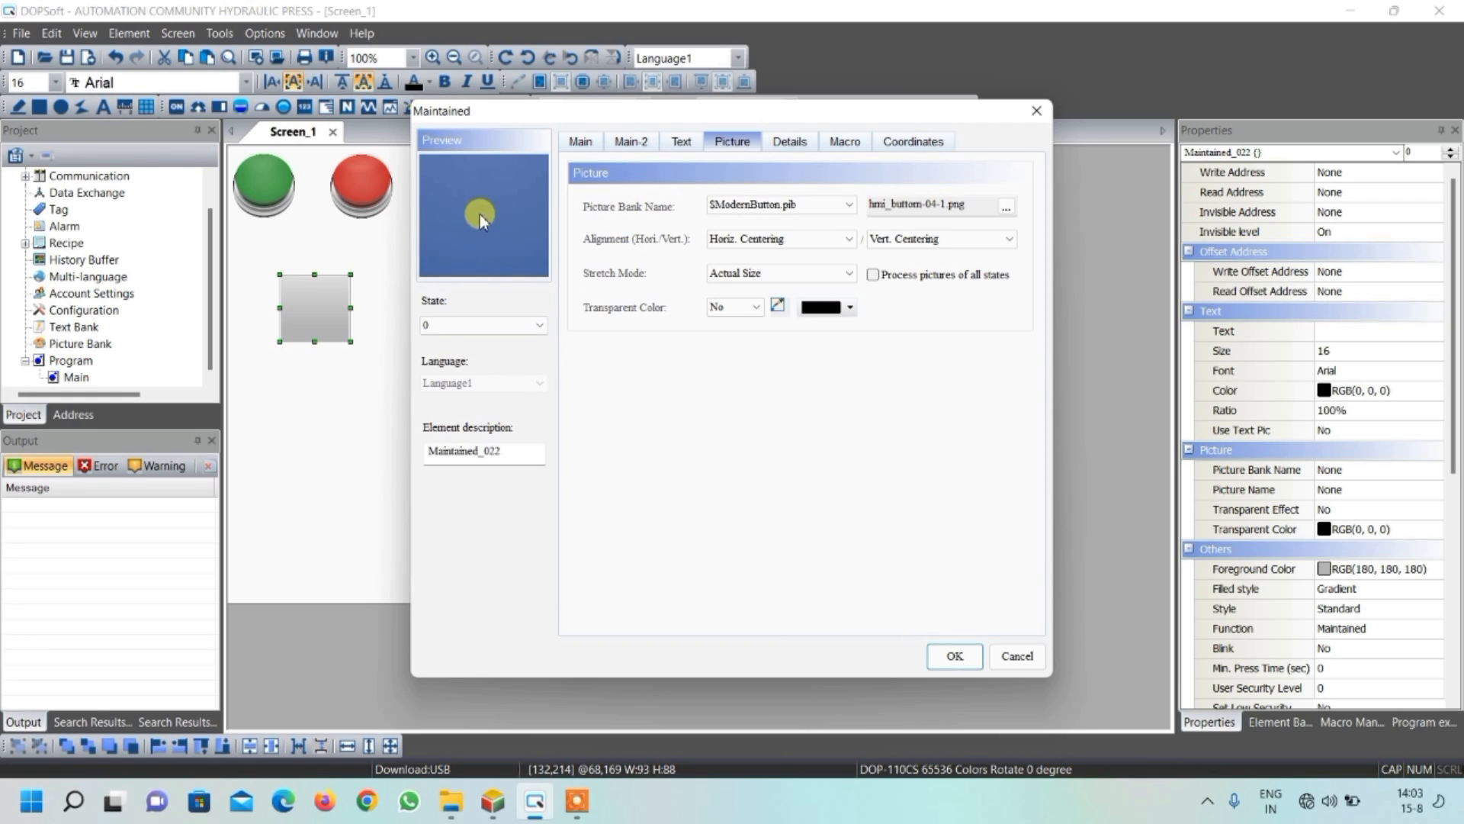
{"action": "left_click", "coordinate": [748, 272]}
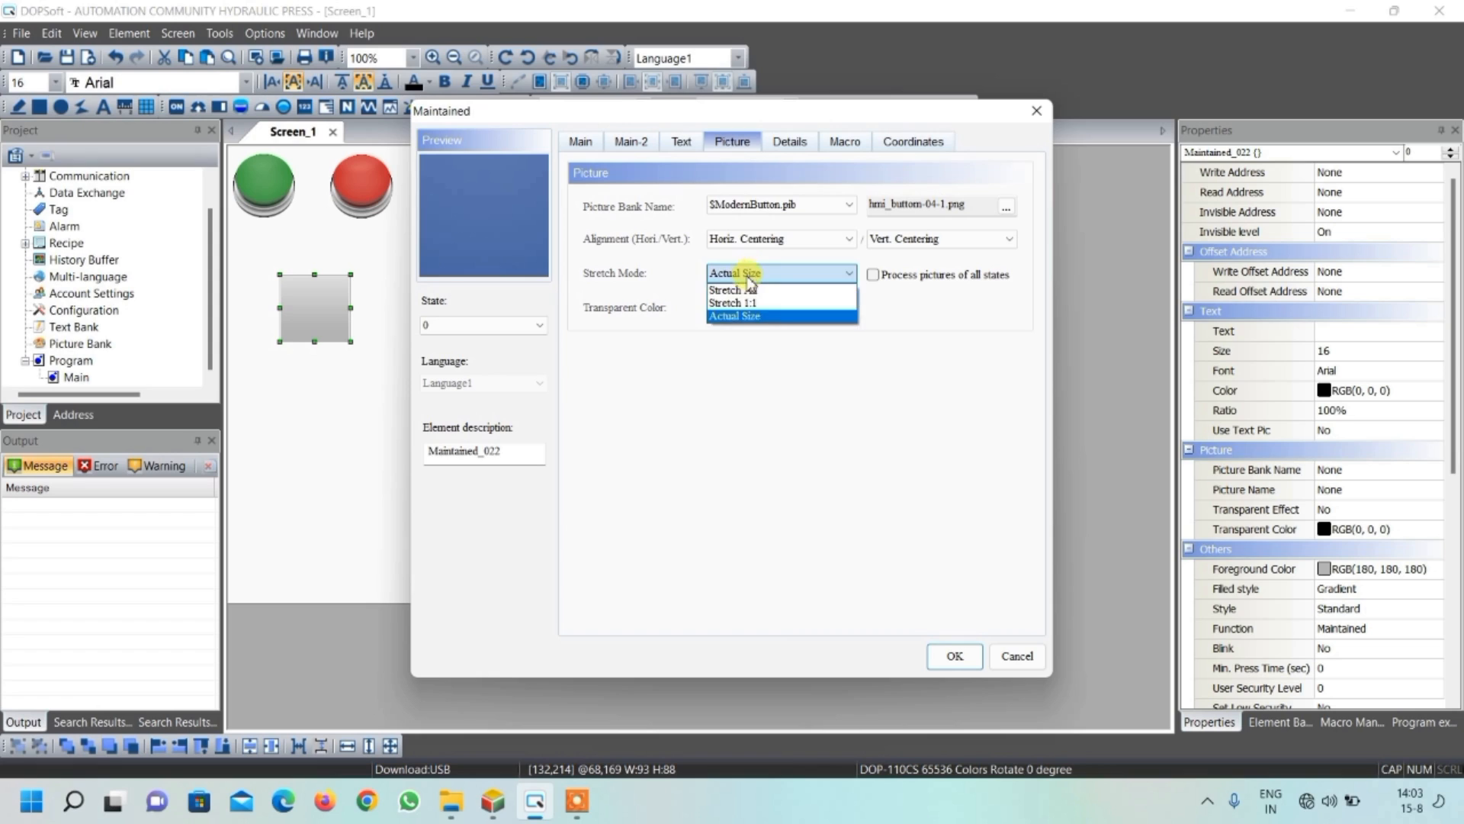
{"action": "left_click", "coordinate": [747, 291]}
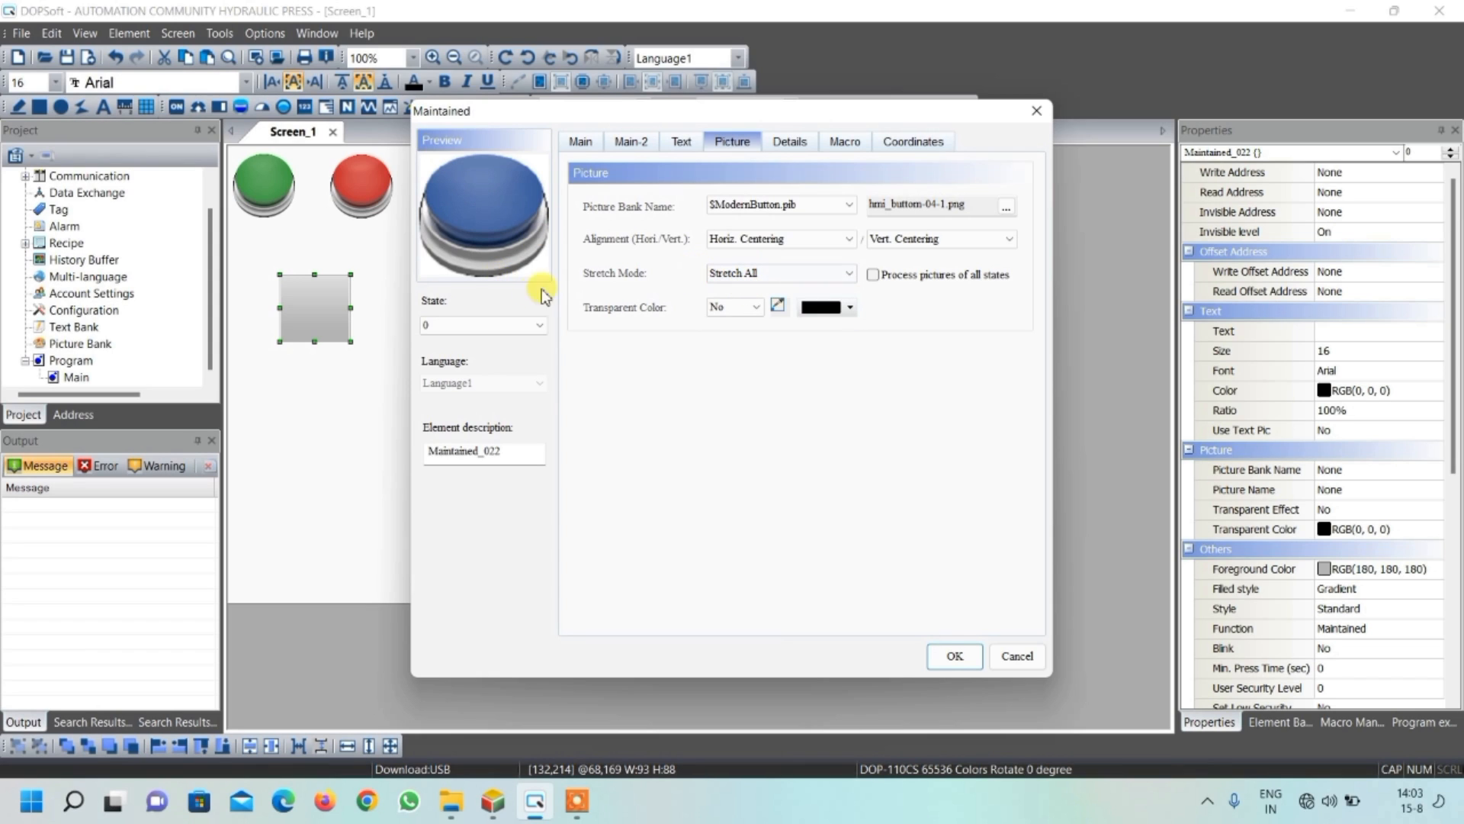
Set the new button's state 1 foreground color to white
{"action": "left_click", "coordinate": [503, 327]}
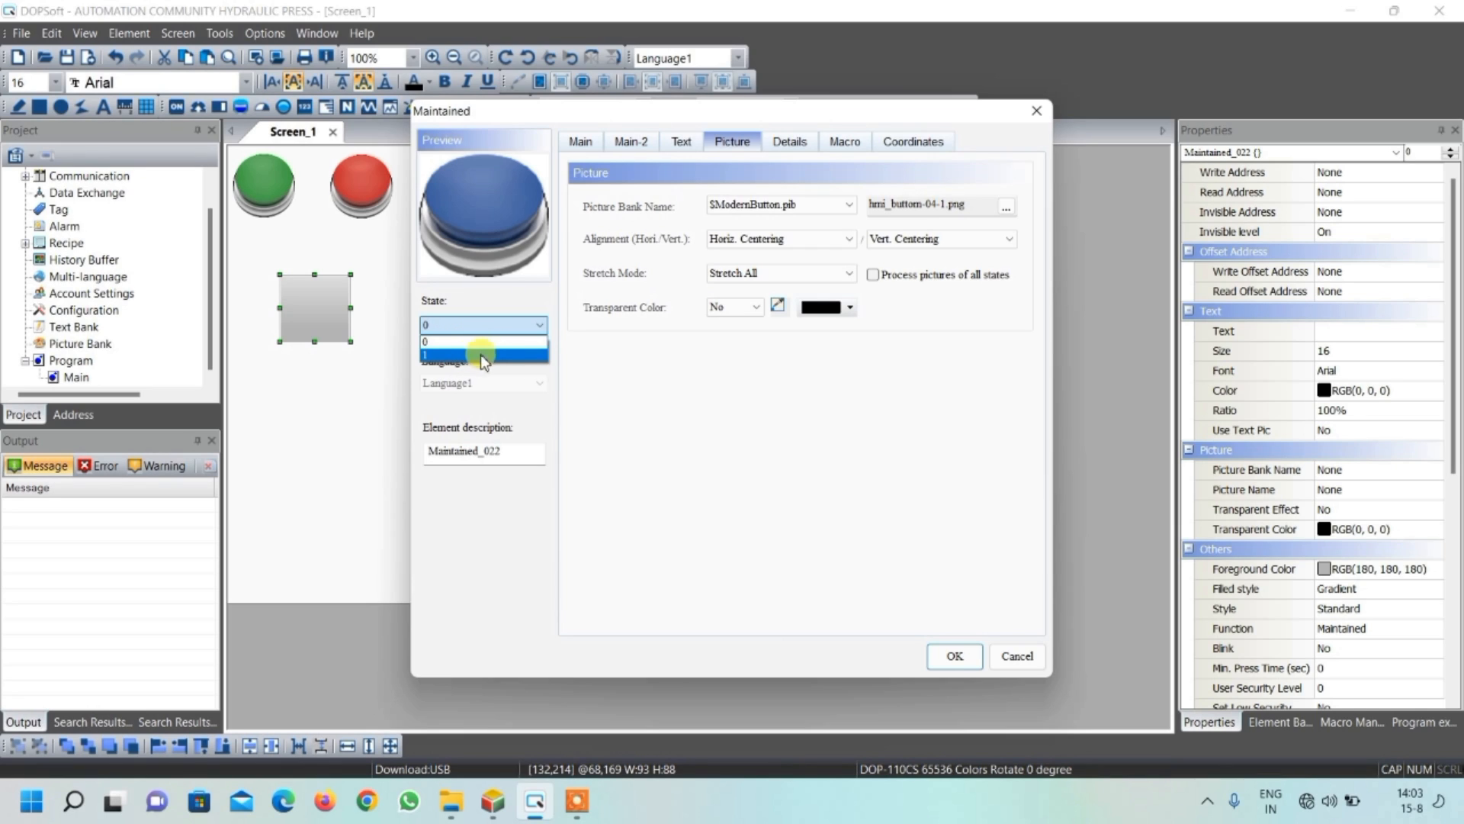
{"action": "left_click", "coordinate": [489, 355]}
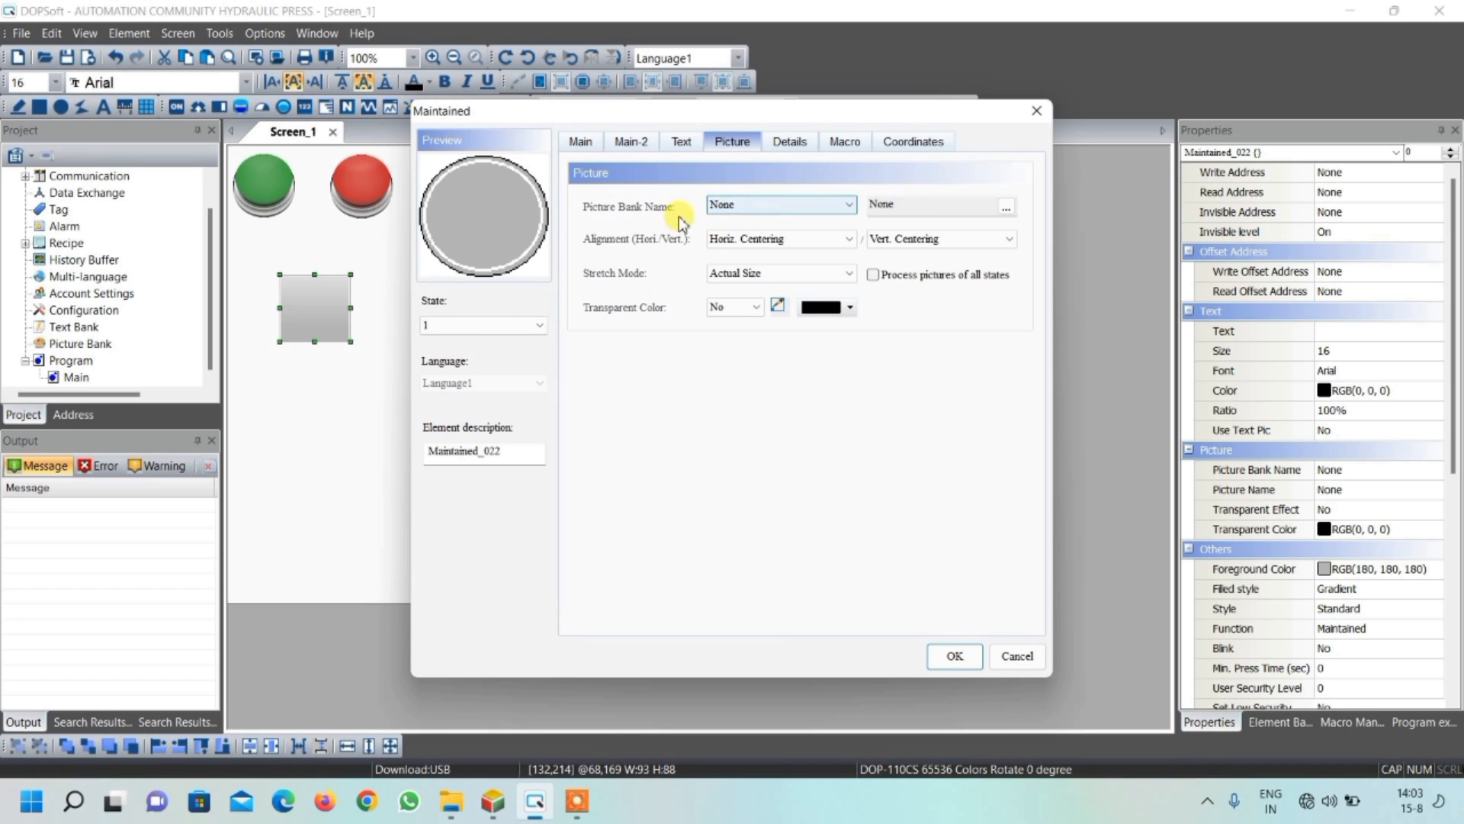
{"action": "left_click", "coordinate": [580, 143]}
{"action": "left_click", "coordinate": [987, 237]}
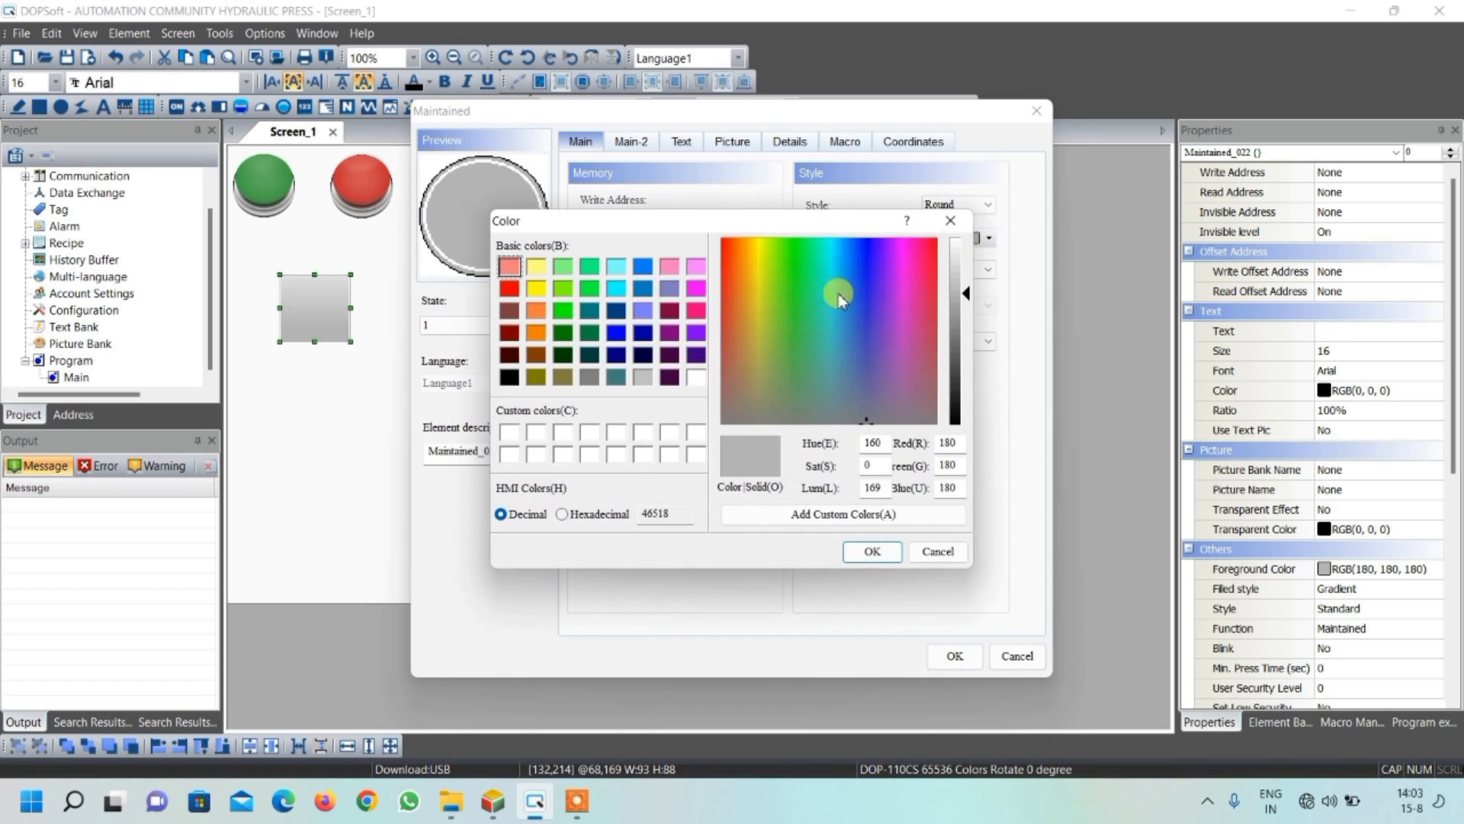
{"action": "left_click", "coordinate": [695, 378]}
{"action": "left_click", "coordinate": [871, 550]}
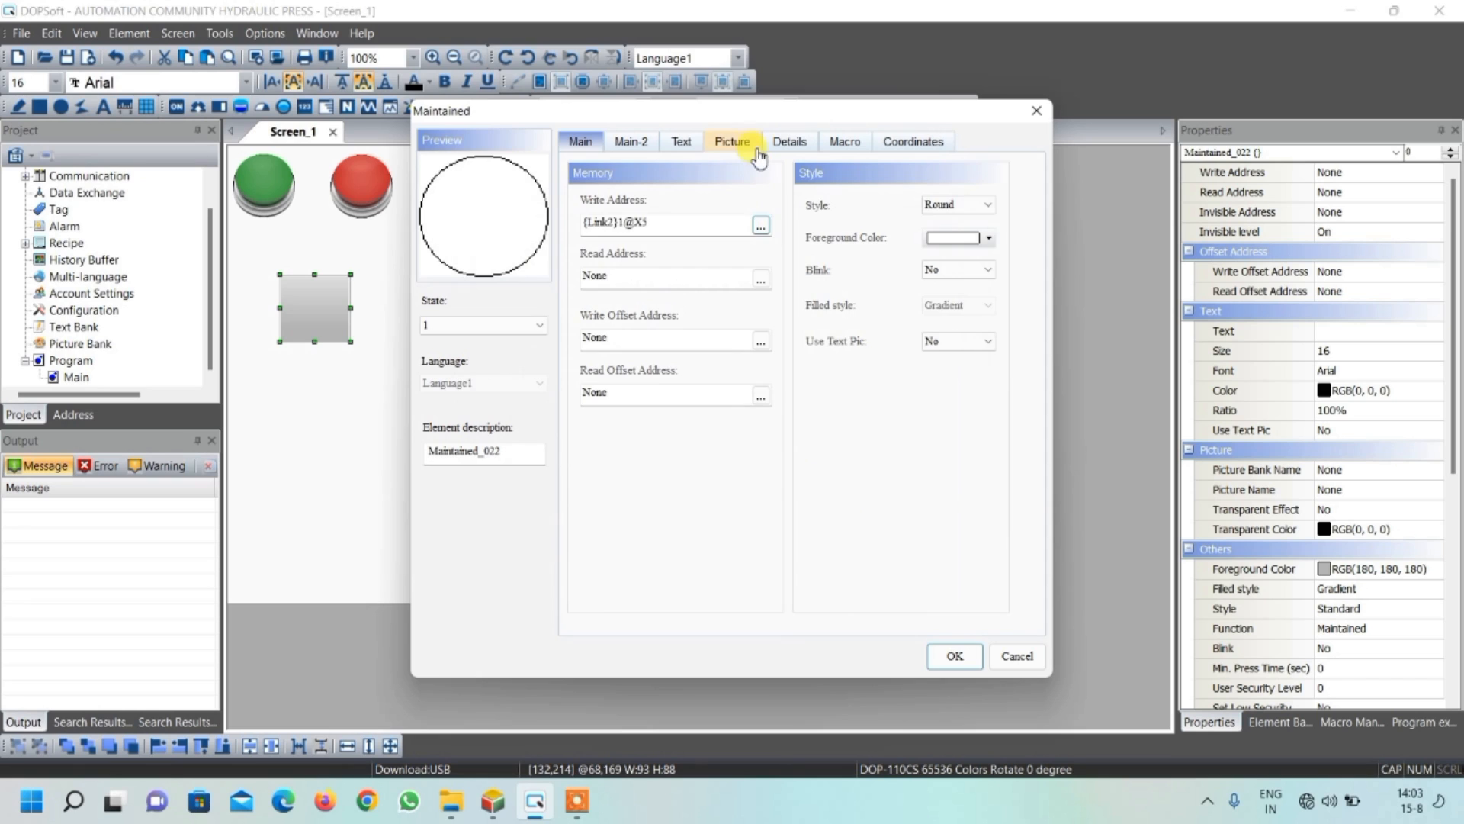
Assign hmi_buttom-04-2.png from $ModernButton.pib as the new button's state 1 picture
{"action": "left_click", "coordinate": [745, 150]}
{"action": "left_click", "coordinate": [746, 203]}
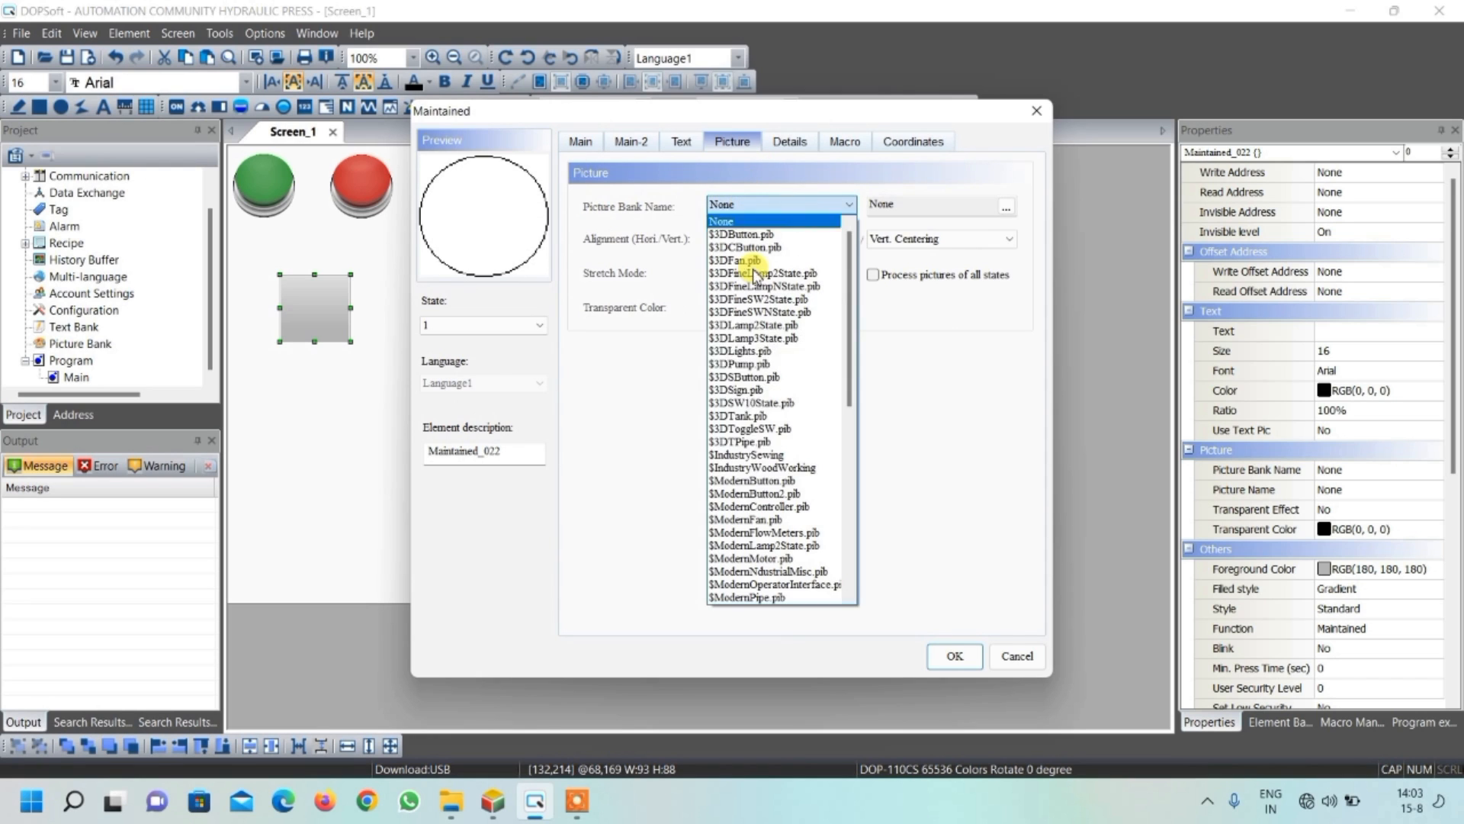
{"action": "left_click", "coordinate": [763, 481]}
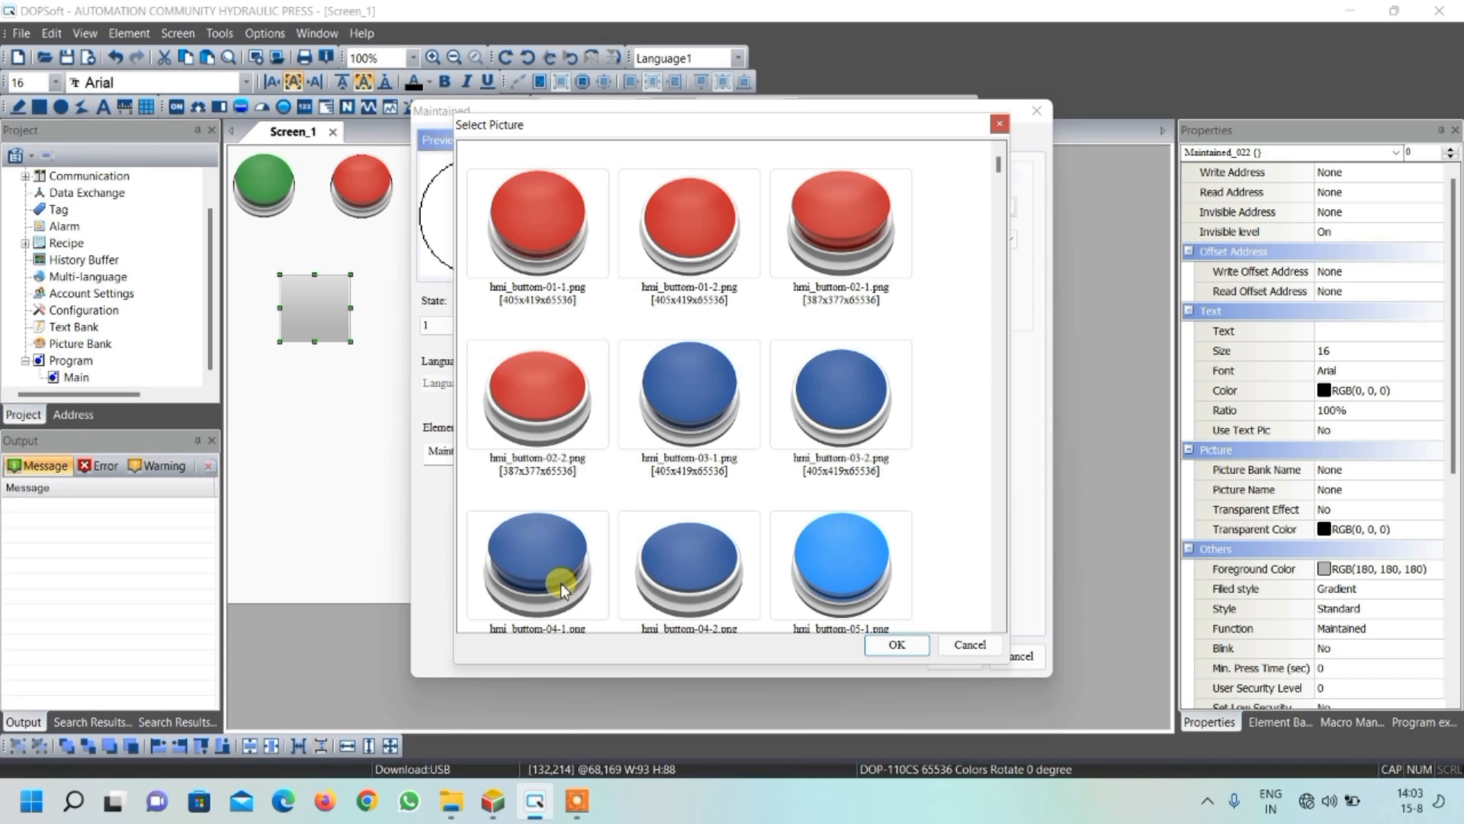
{"action": "left_click", "coordinate": [700, 584]}
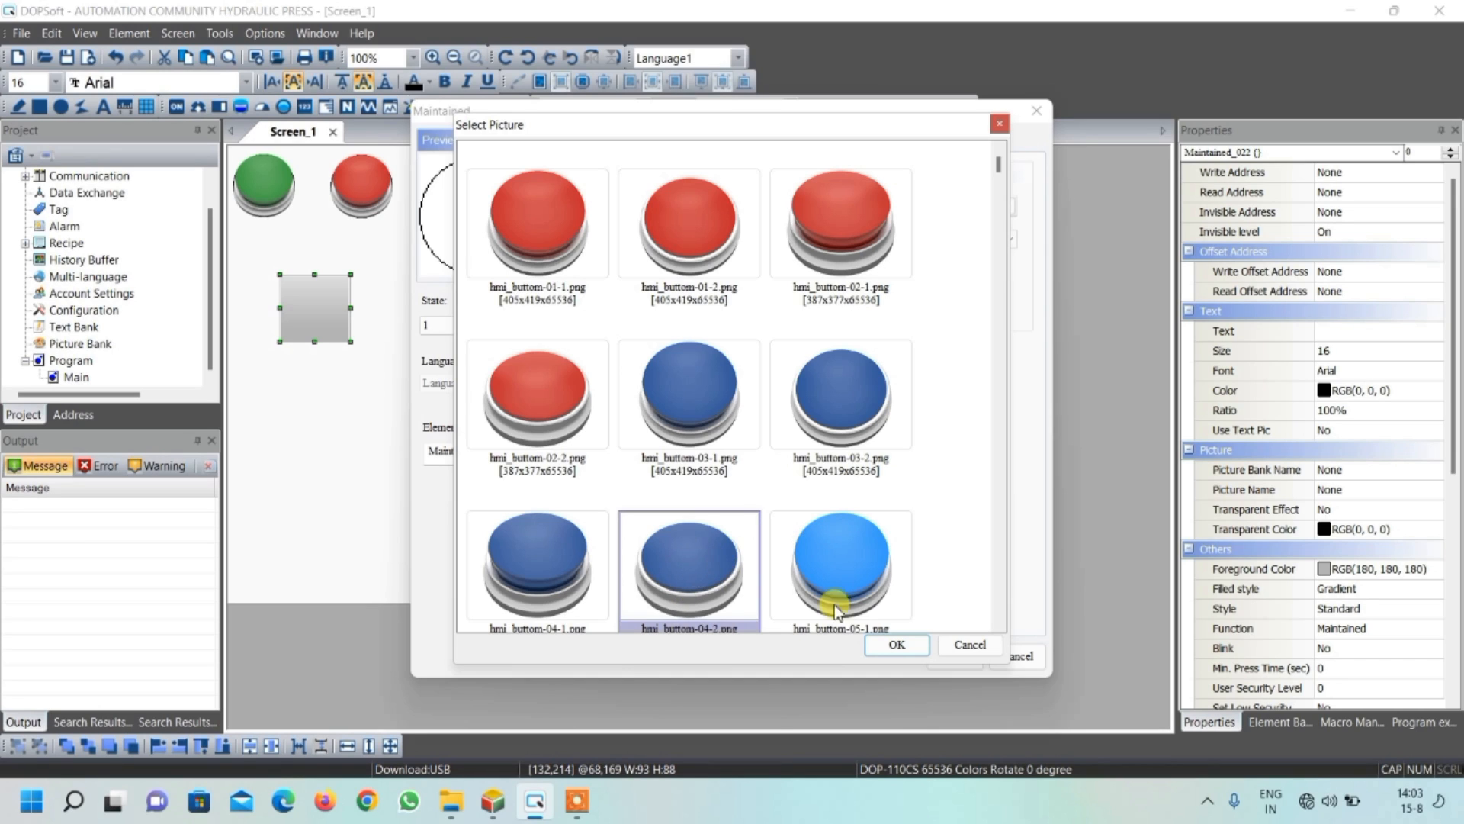
{"action": "left_click", "coordinate": [897, 642]}
Set the state 1 picture's stretch mode to Stretch All and apply the button's settings
{"action": "left_click", "coordinate": [762, 274]}
{"action": "left_click", "coordinate": [763, 290]}
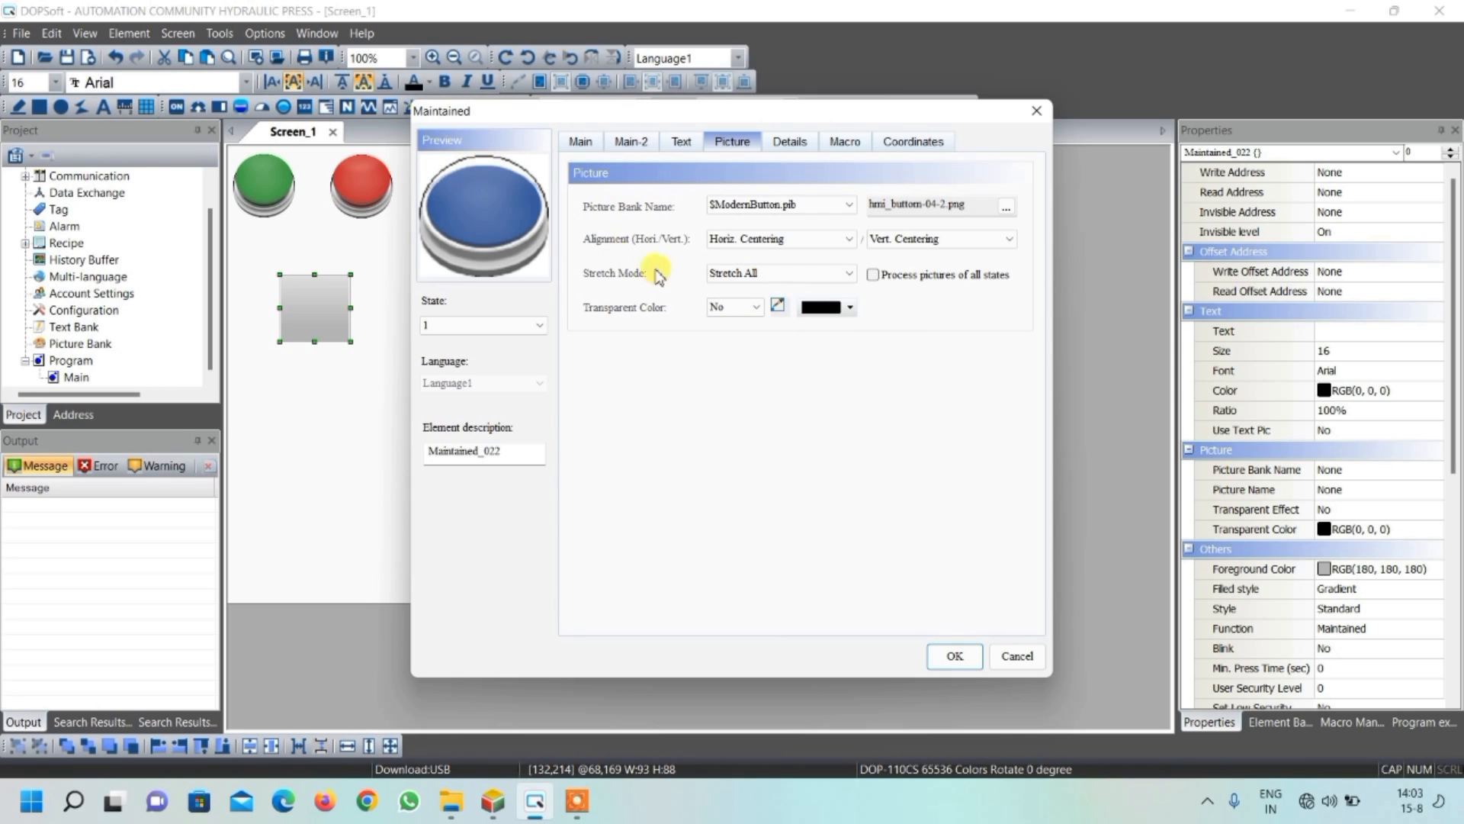
{"action": "left_click", "coordinate": [726, 273]}
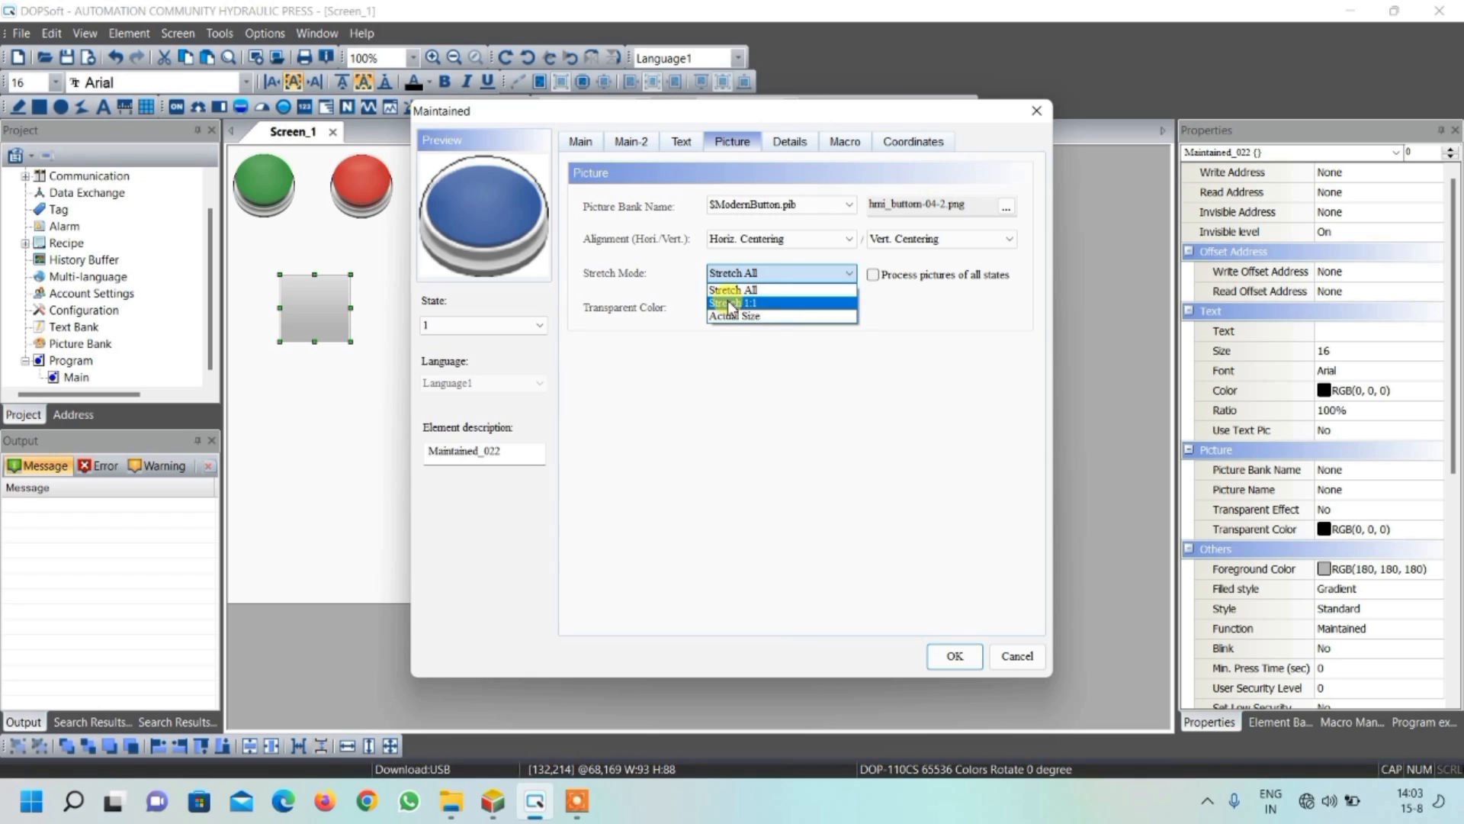
{"action": "left_click", "coordinate": [726, 305]}
{"action": "left_click", "coordinate": [755, 273]}
{"action": "left_click", "coordinate": [743, 290]}
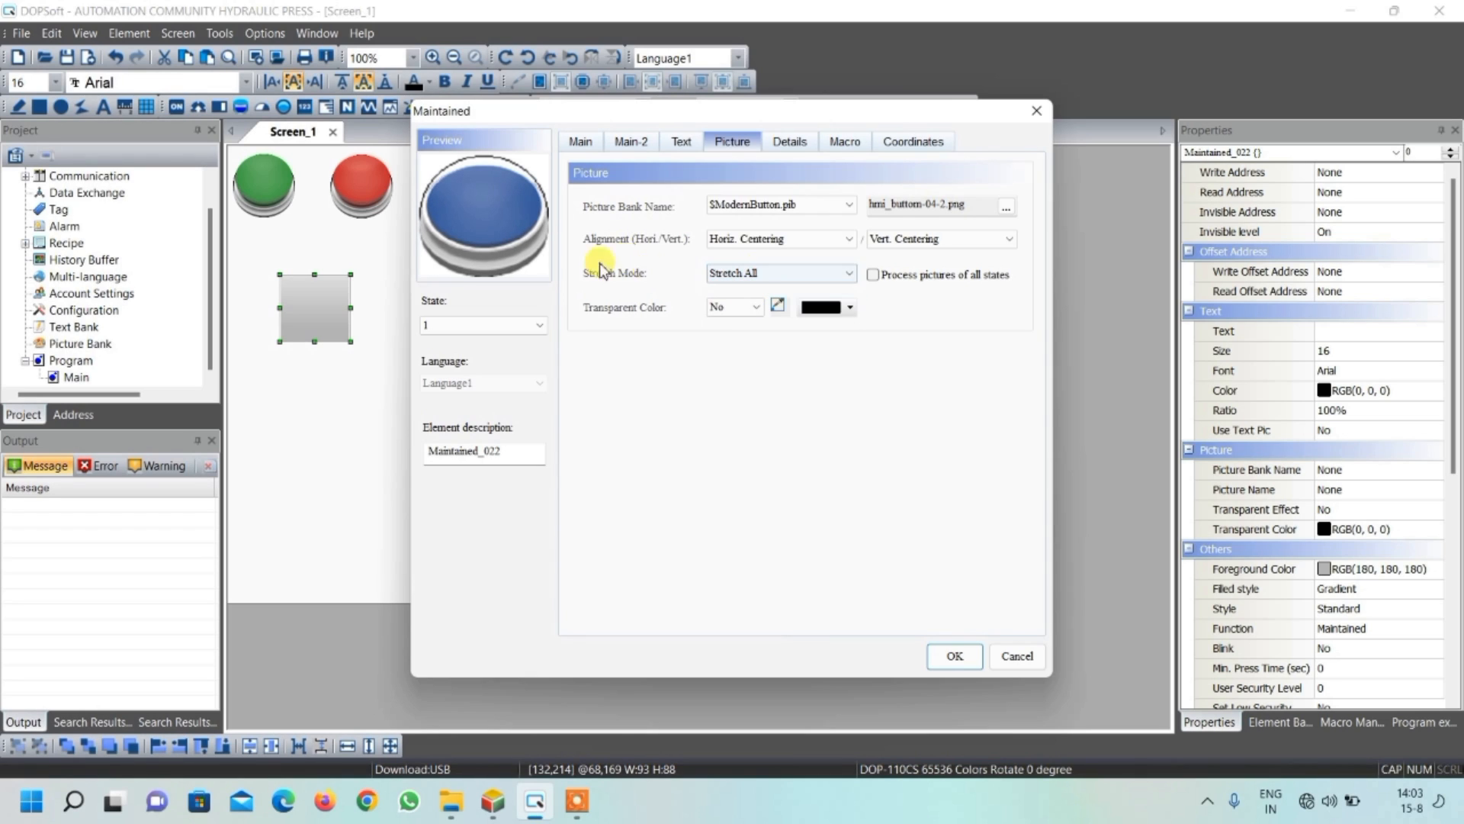
{"action": "left_click", "coordinate": [962, 657]}
{"action": "left_click", "coordinate": [382, 337]}
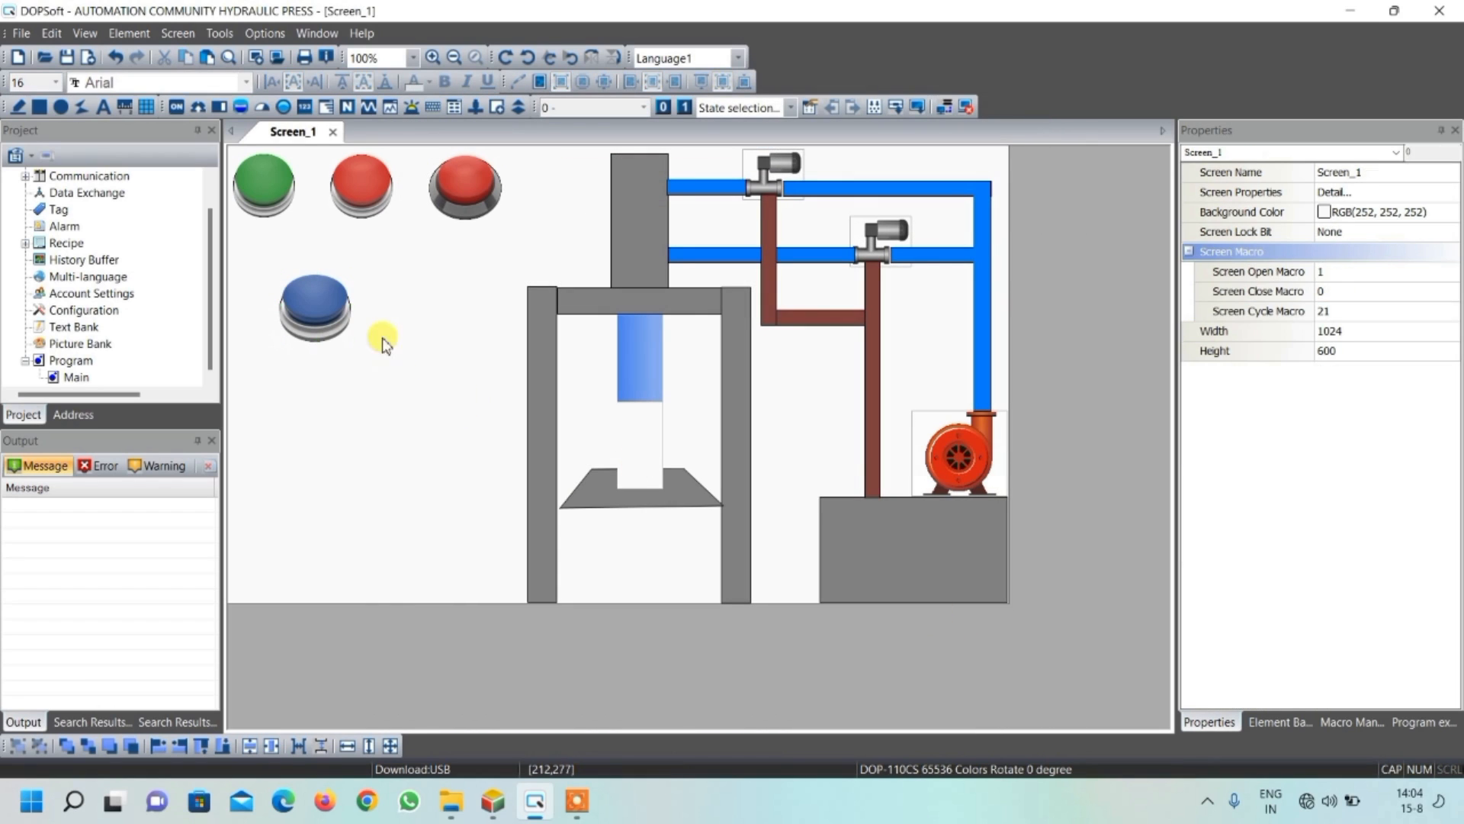
Duplicate the blue maintained button and arrange the two side by side below the green and red buttons
{"action": "left_click", "coordinate": [330, 308]}
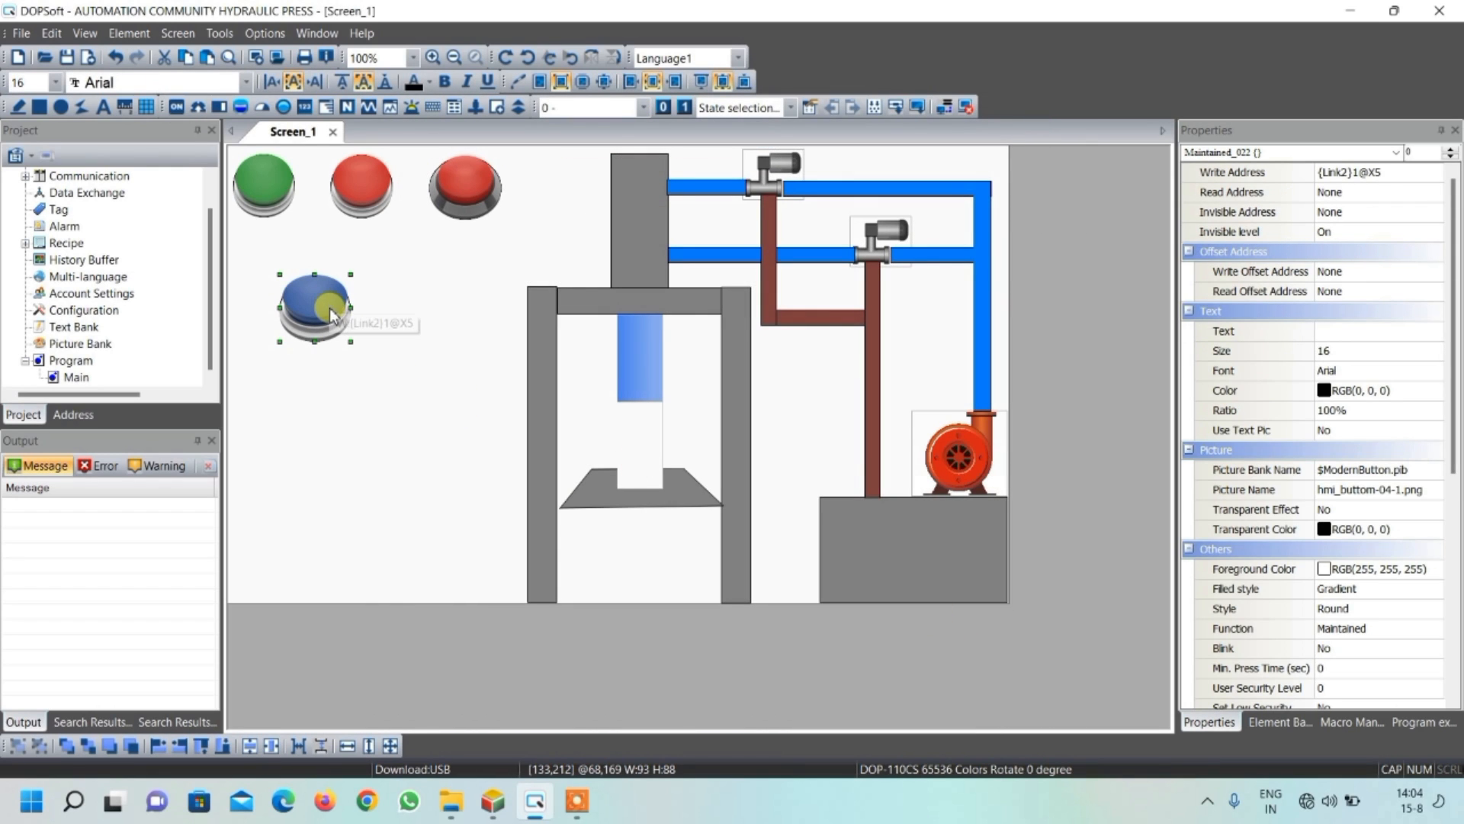
{"action": "left_click_drag", "start_coordinate": [334, 308], "coordinate": [427, 292]}
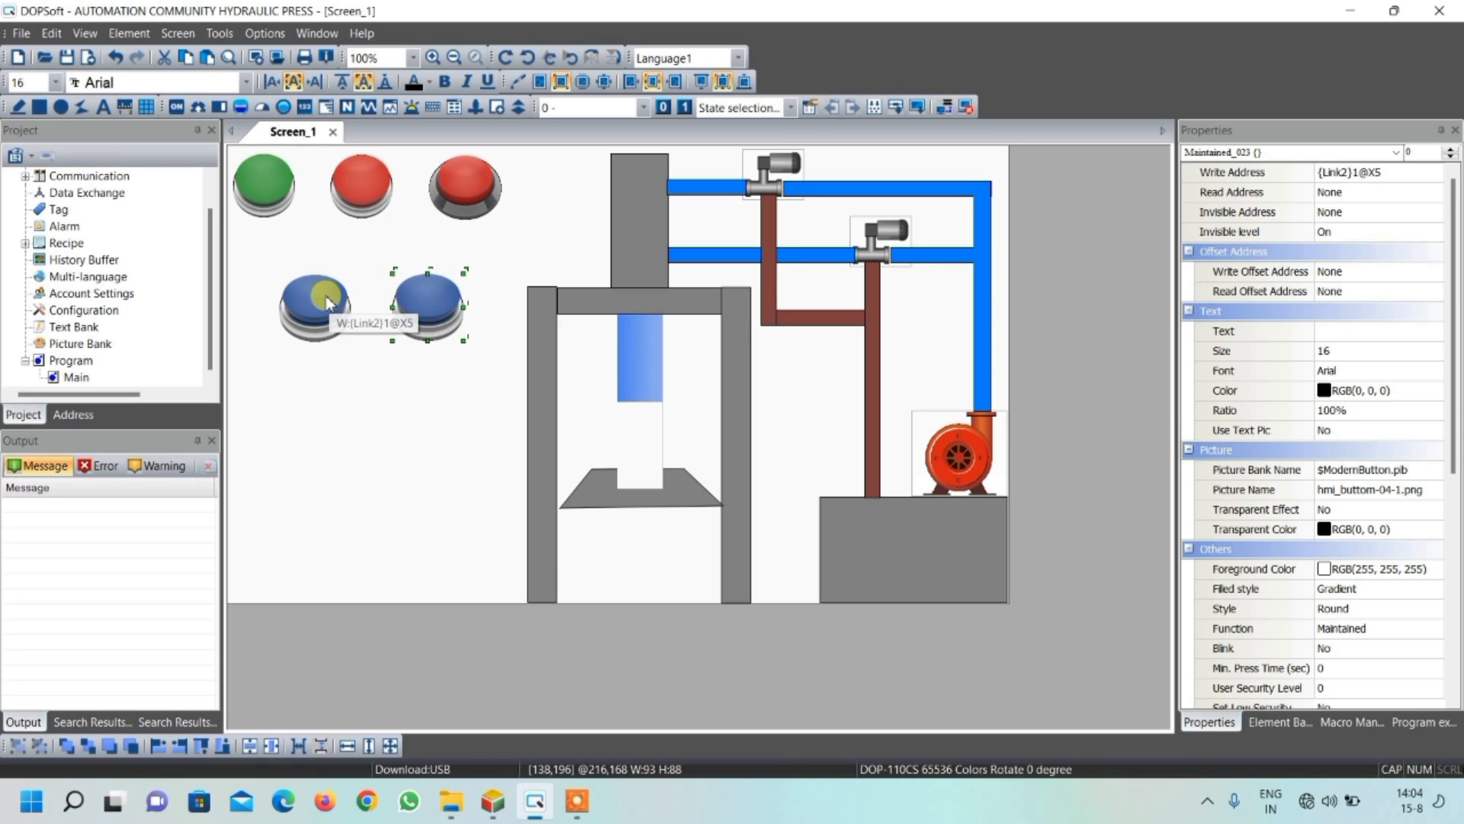
{"action": "left_click_drag", "start_coordinate": [305, 301], "coordinate": [284, 302]}
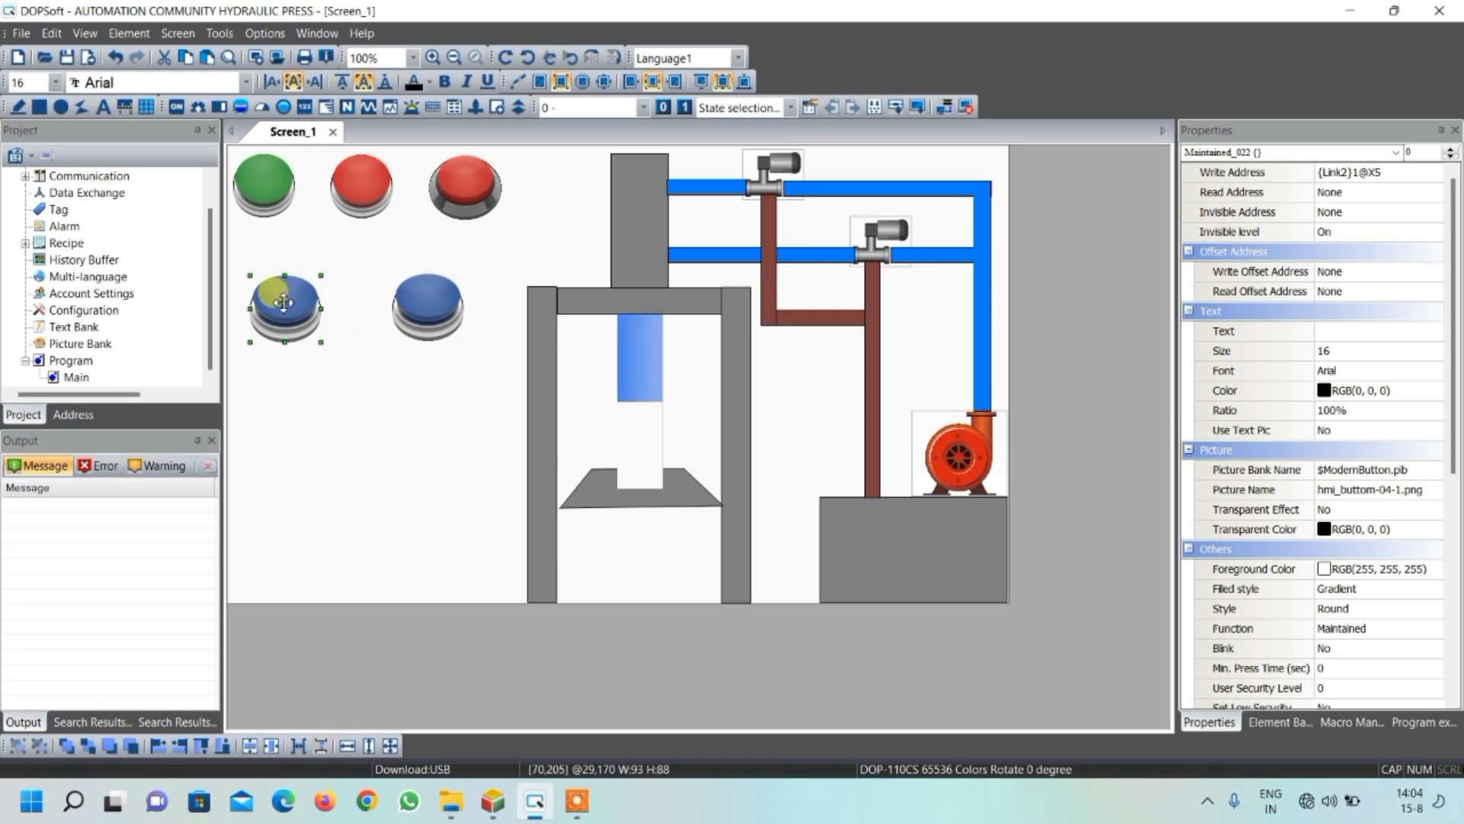
{"action": "left_click", "coordinate": [425, 303]}
{"action": "left_click_drag", "start_coordinate": [424, 303], "coordinate": [392, 302]}
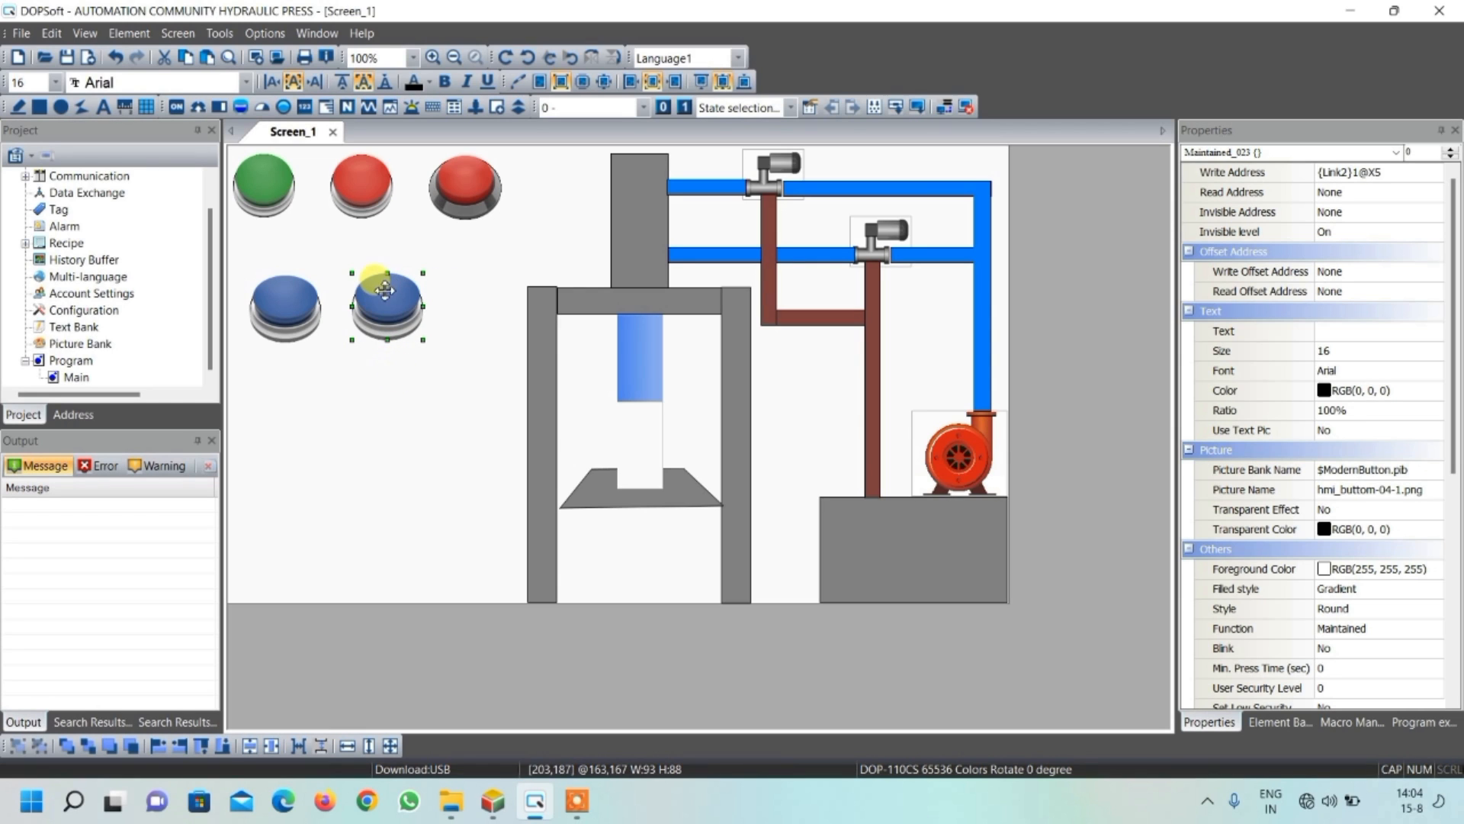
Set the duplicated blue button's write address to {Link2}1@X6
{"action": "double_click", "coordinate": [392, 302]}
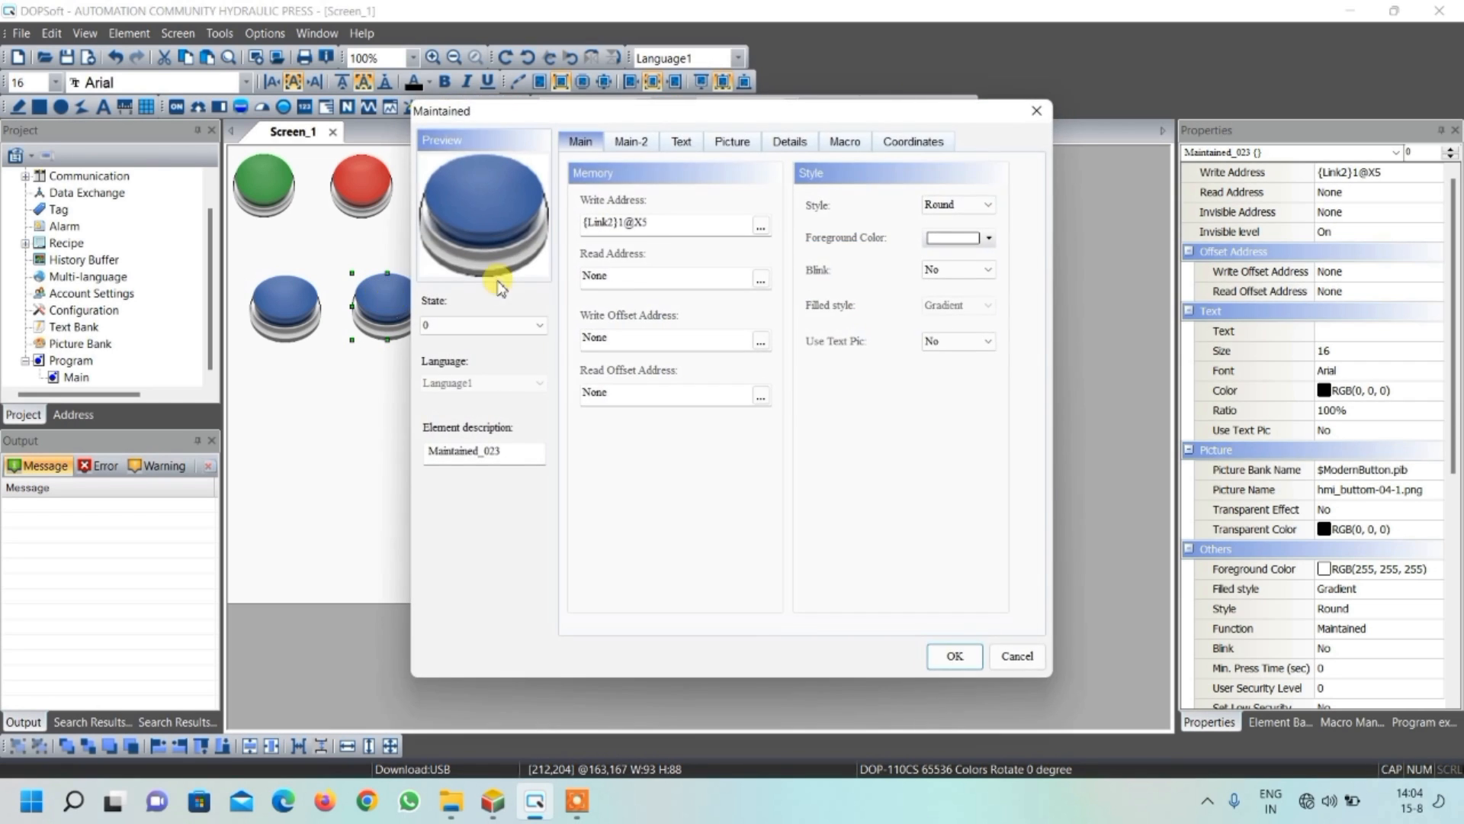
{"action": "left_click", "coordinate": [668, 220]}
{"action": "type", "text": "6"}
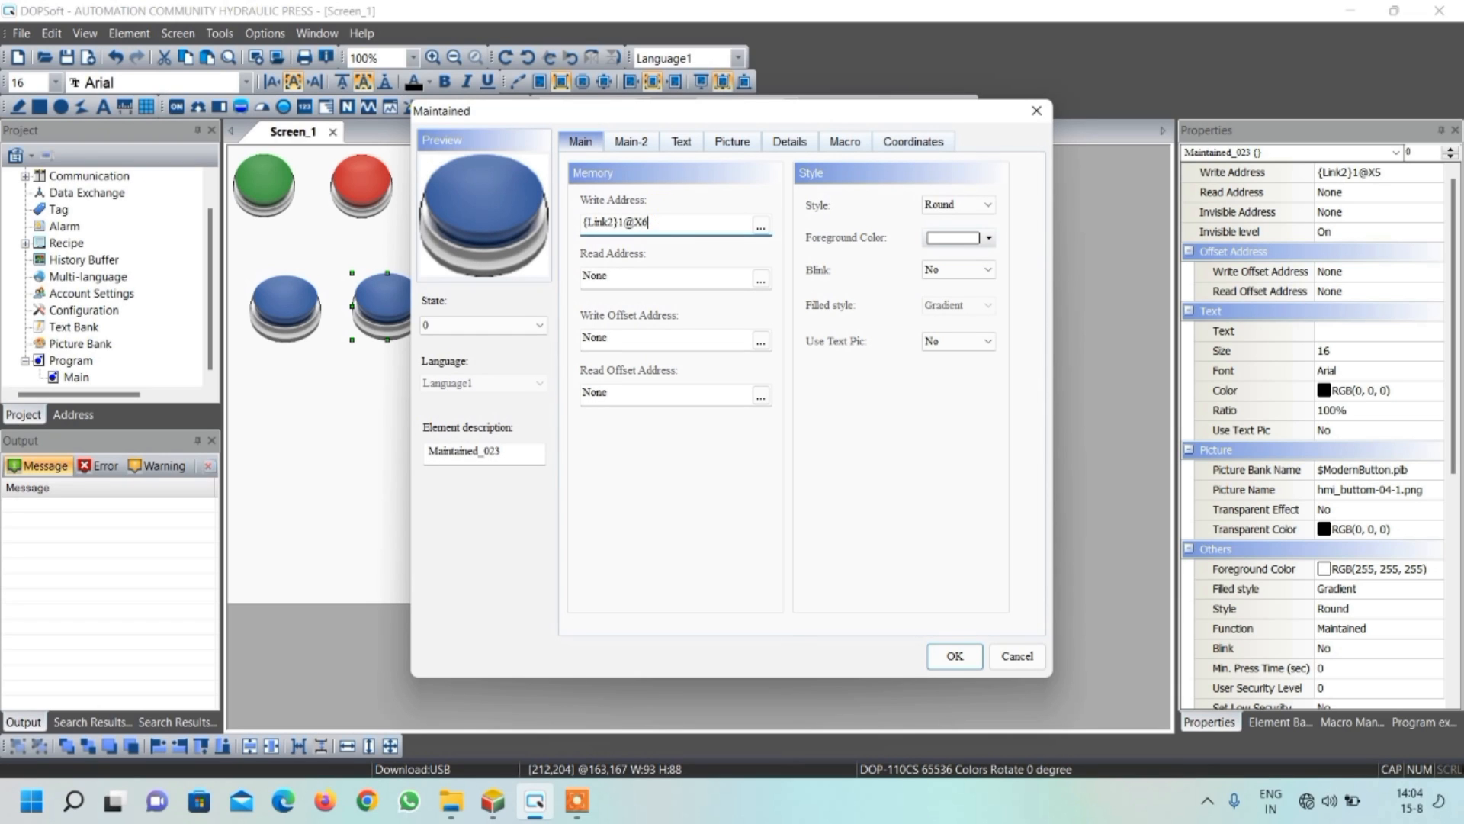
{"action": "left_click", "coordinate": [949, 657]}
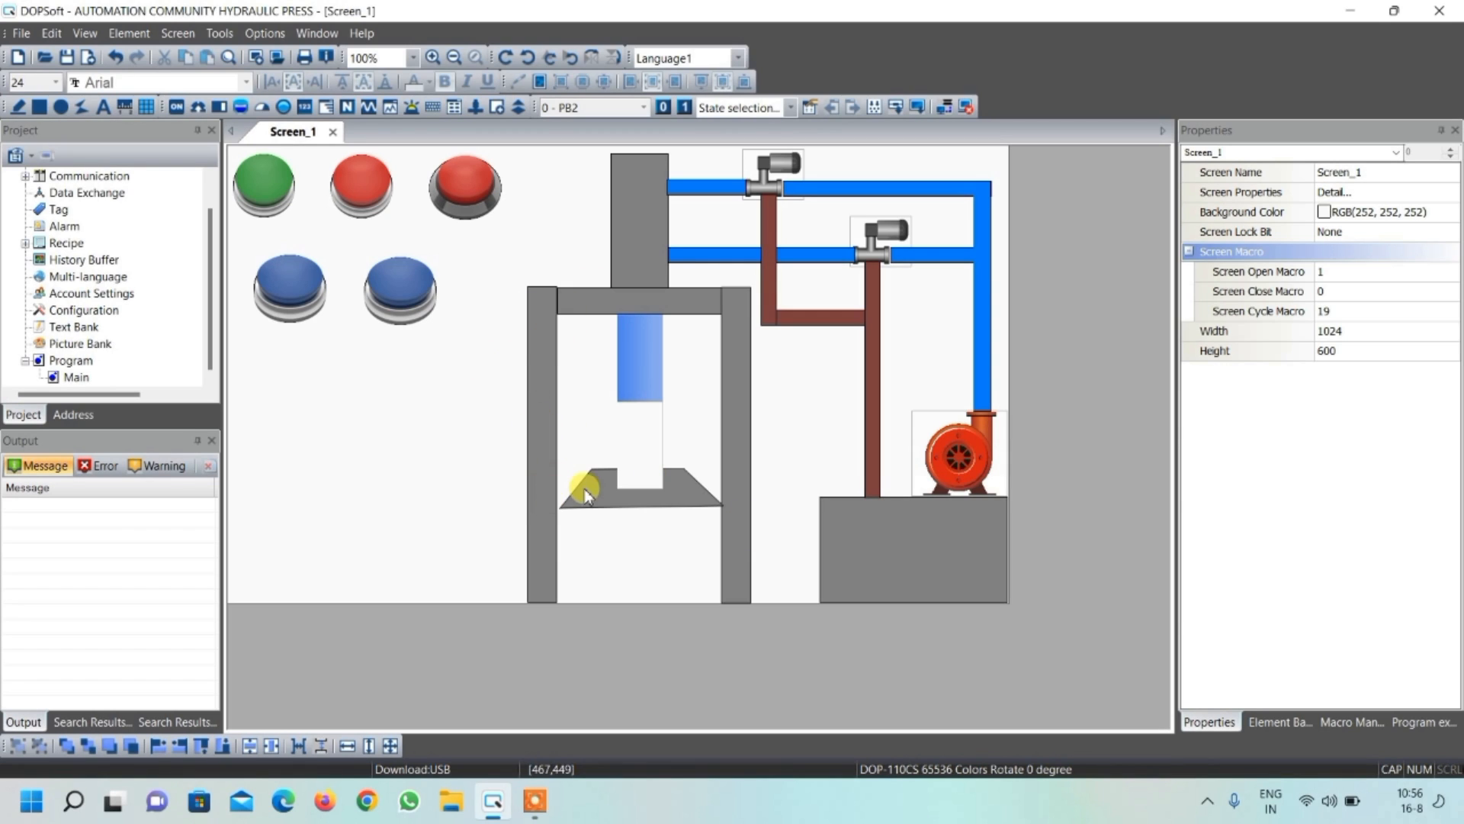
Draw a maintained button about 78 by 35 pixels across the upper part of the press frame's left column
{"action": "left_click", "coordinate": [169, 105]}
{"action": "left_click", "coordinate": [221, 196]}
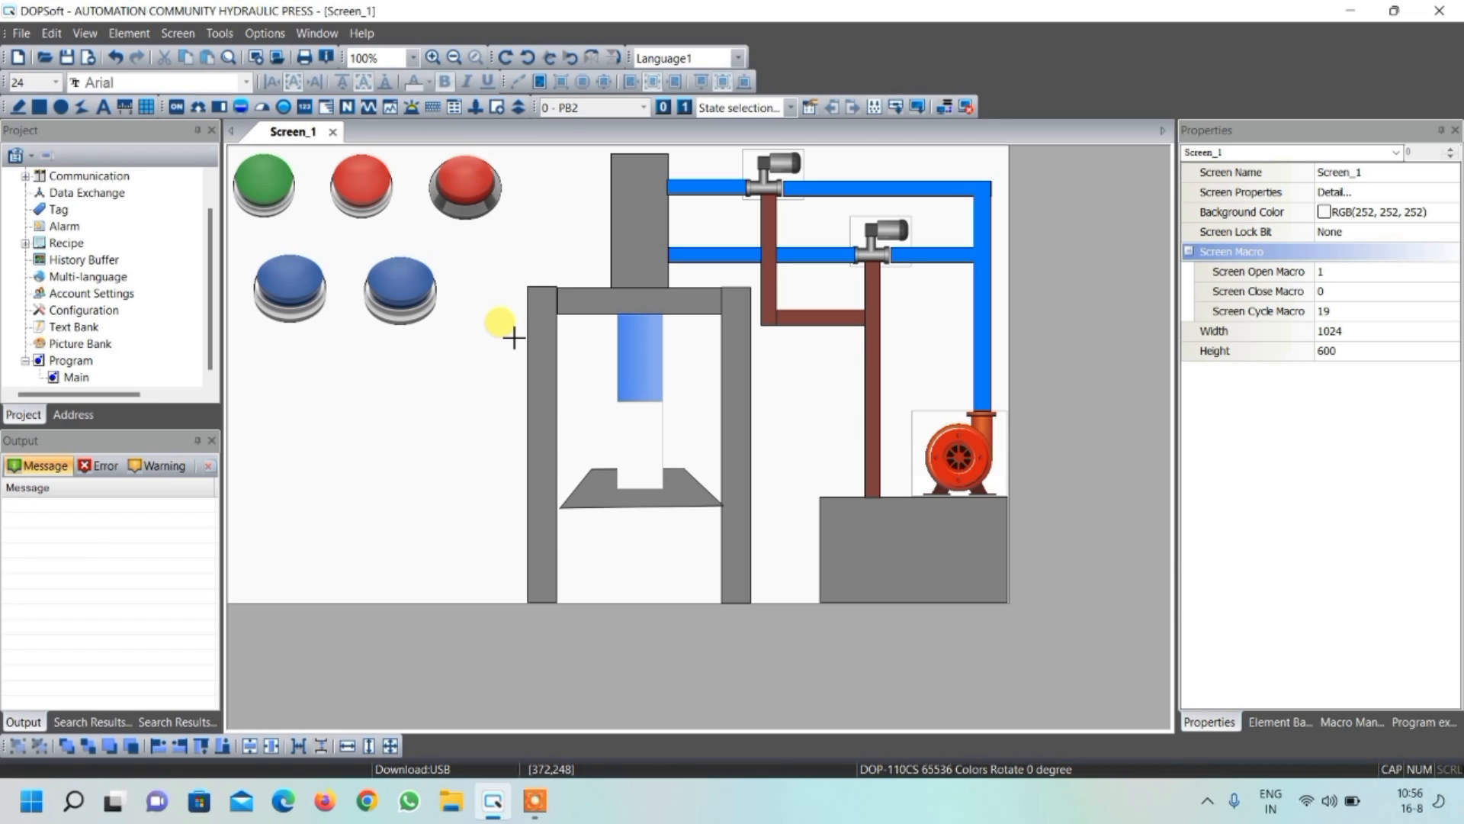
{"action": "left_click_drag", "start_coordinate": [514, 338], "coordinate": [573, 364]}
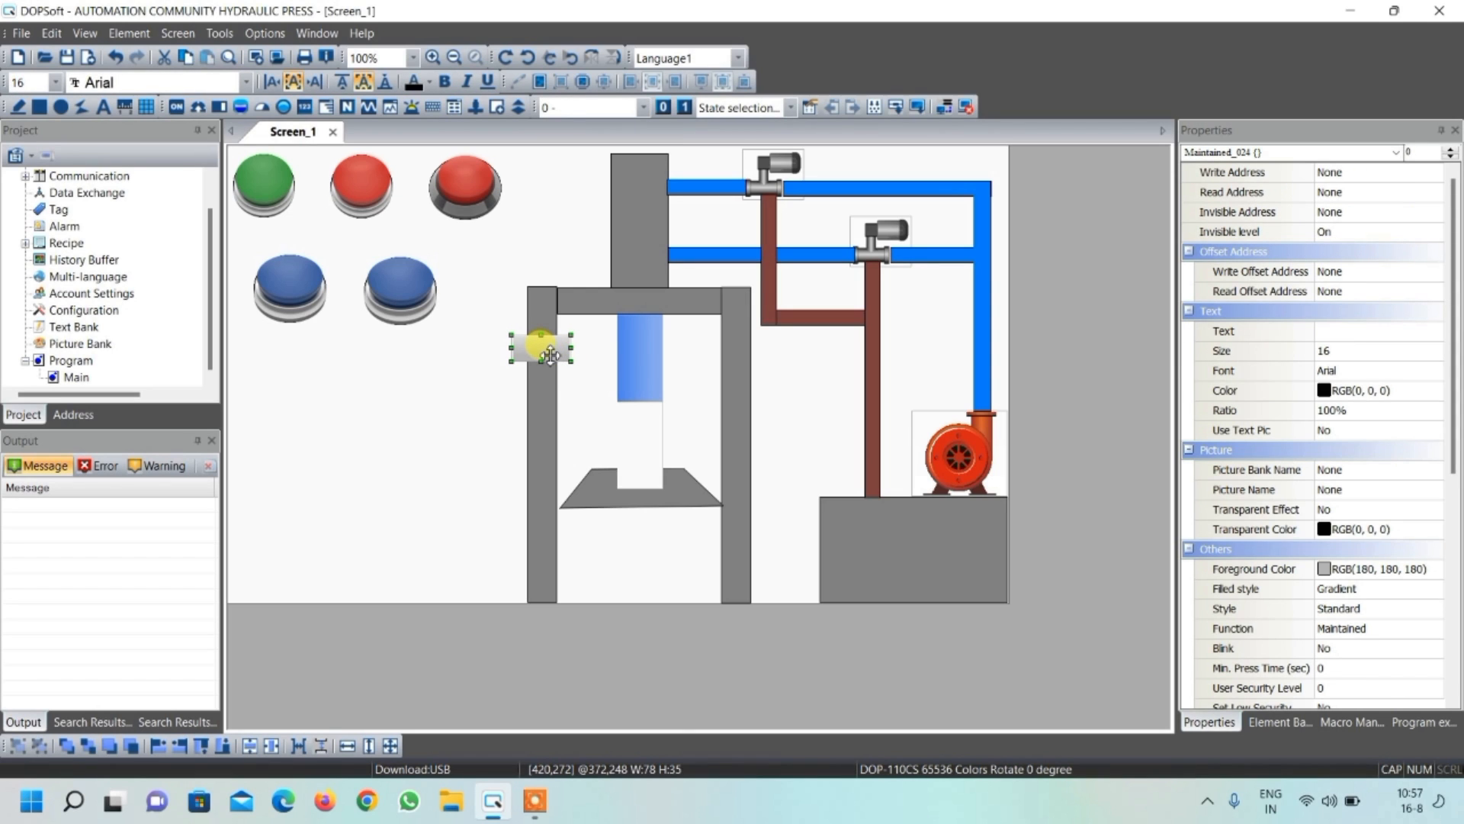
Set the column button's write address to bit device X3 on Link2
{"action": "double_click", "coordinate": [550, 352]}
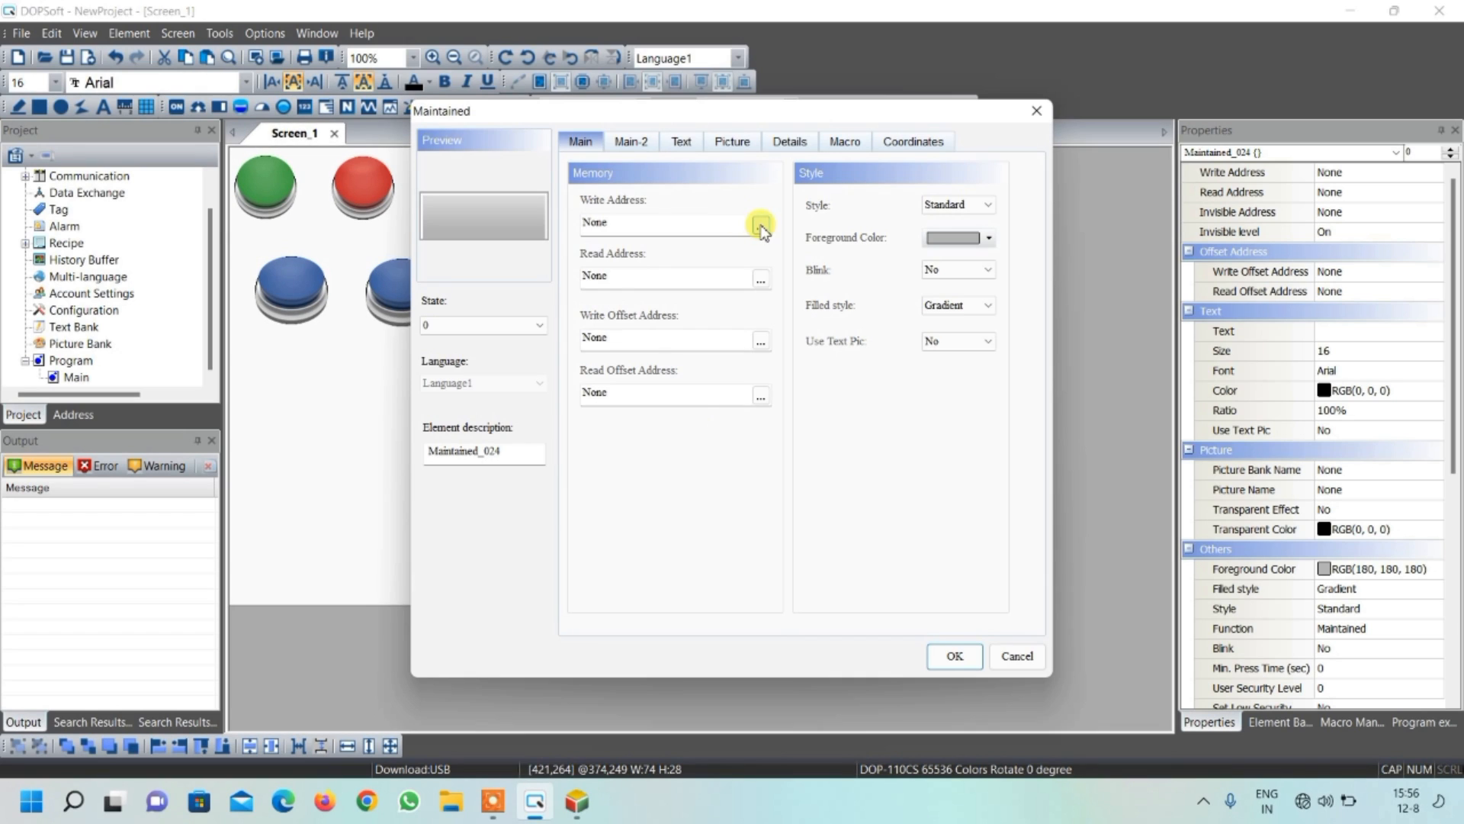
{"action": "left_click", "coordinate": [760, 226]}
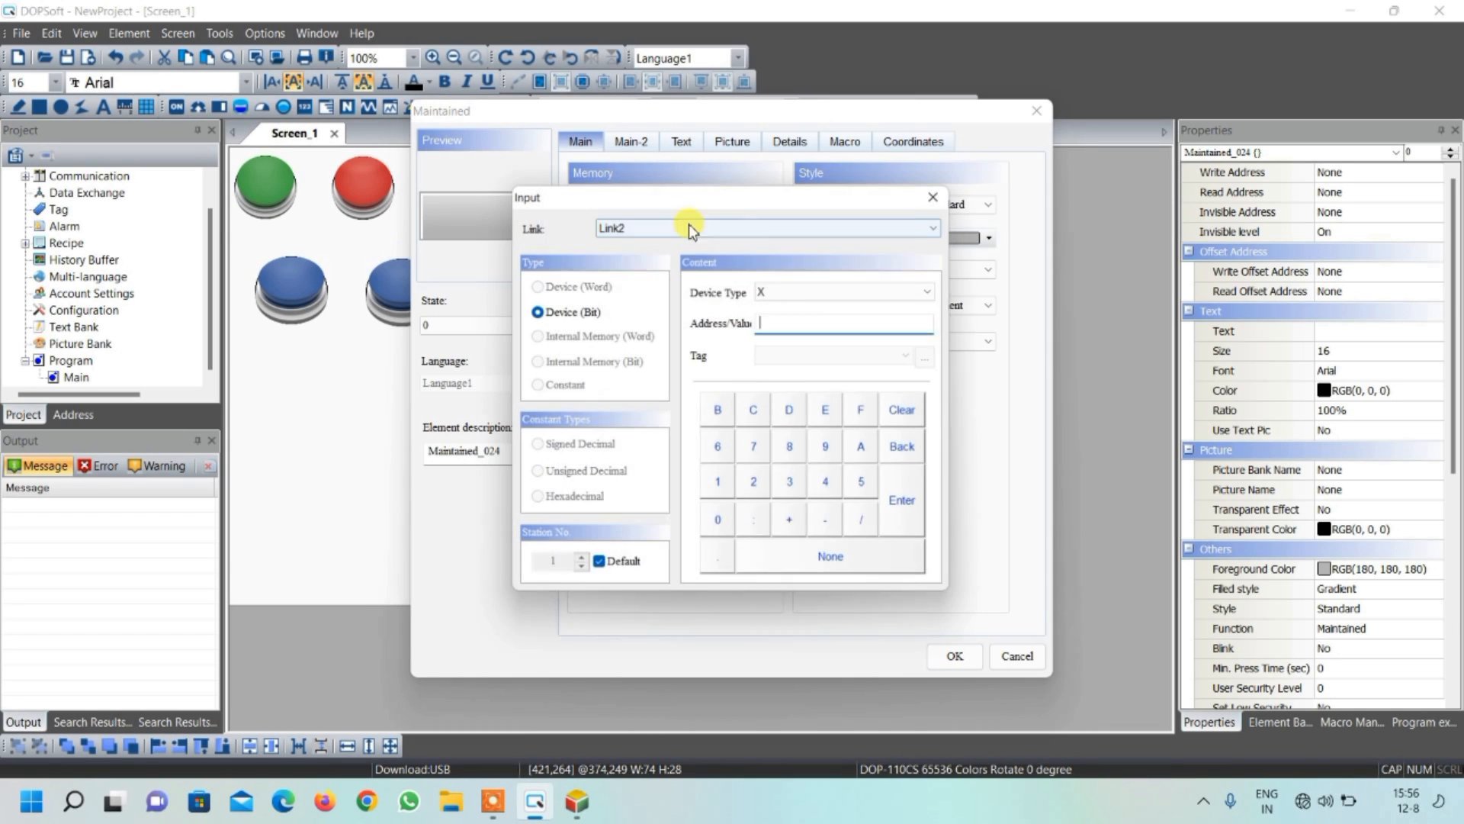
{"action": "left_click", "coordinate": [796, 492]}
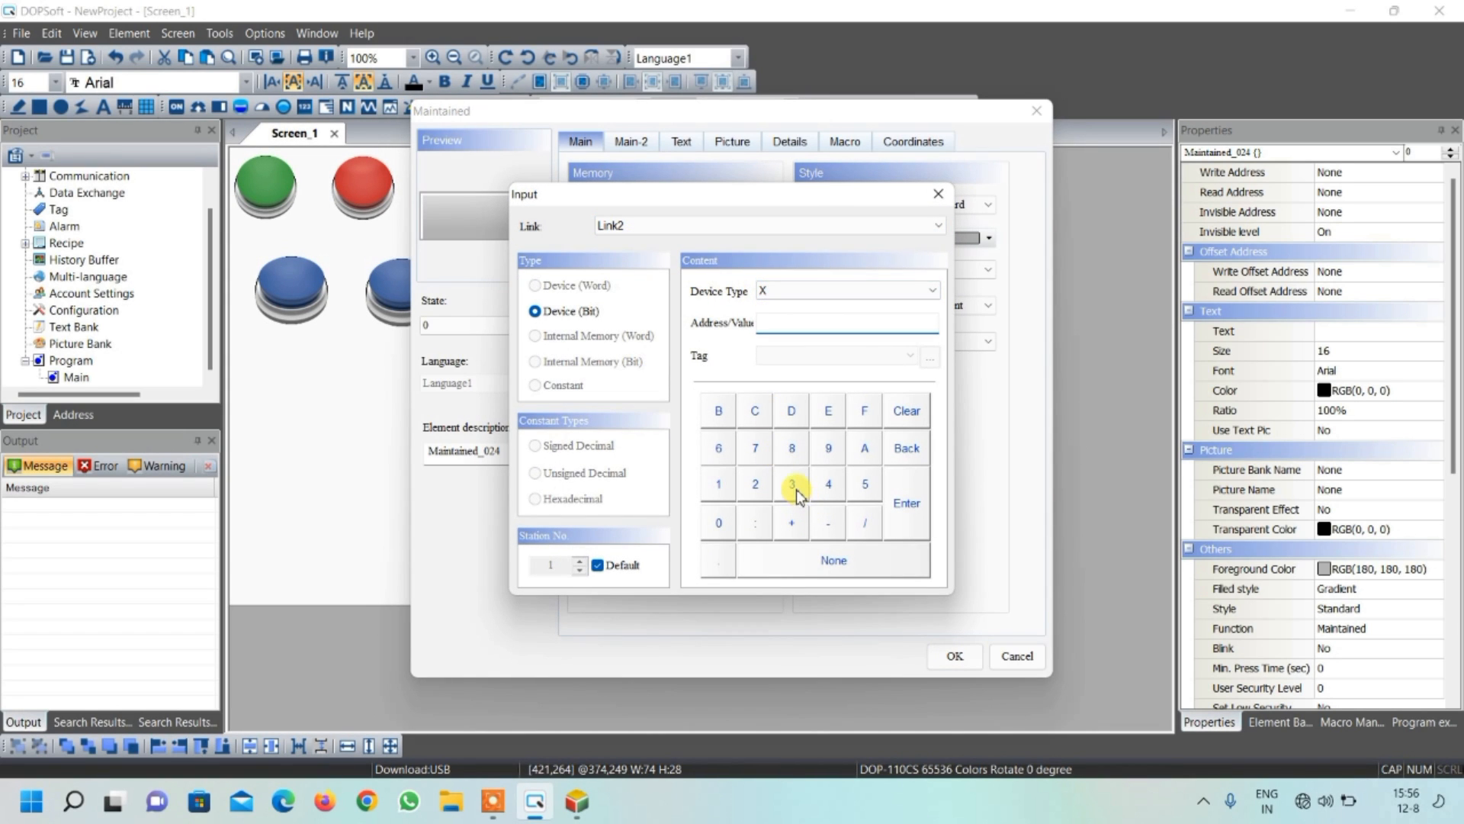
{"action": "left_click", "coordinate": [910, 524]}
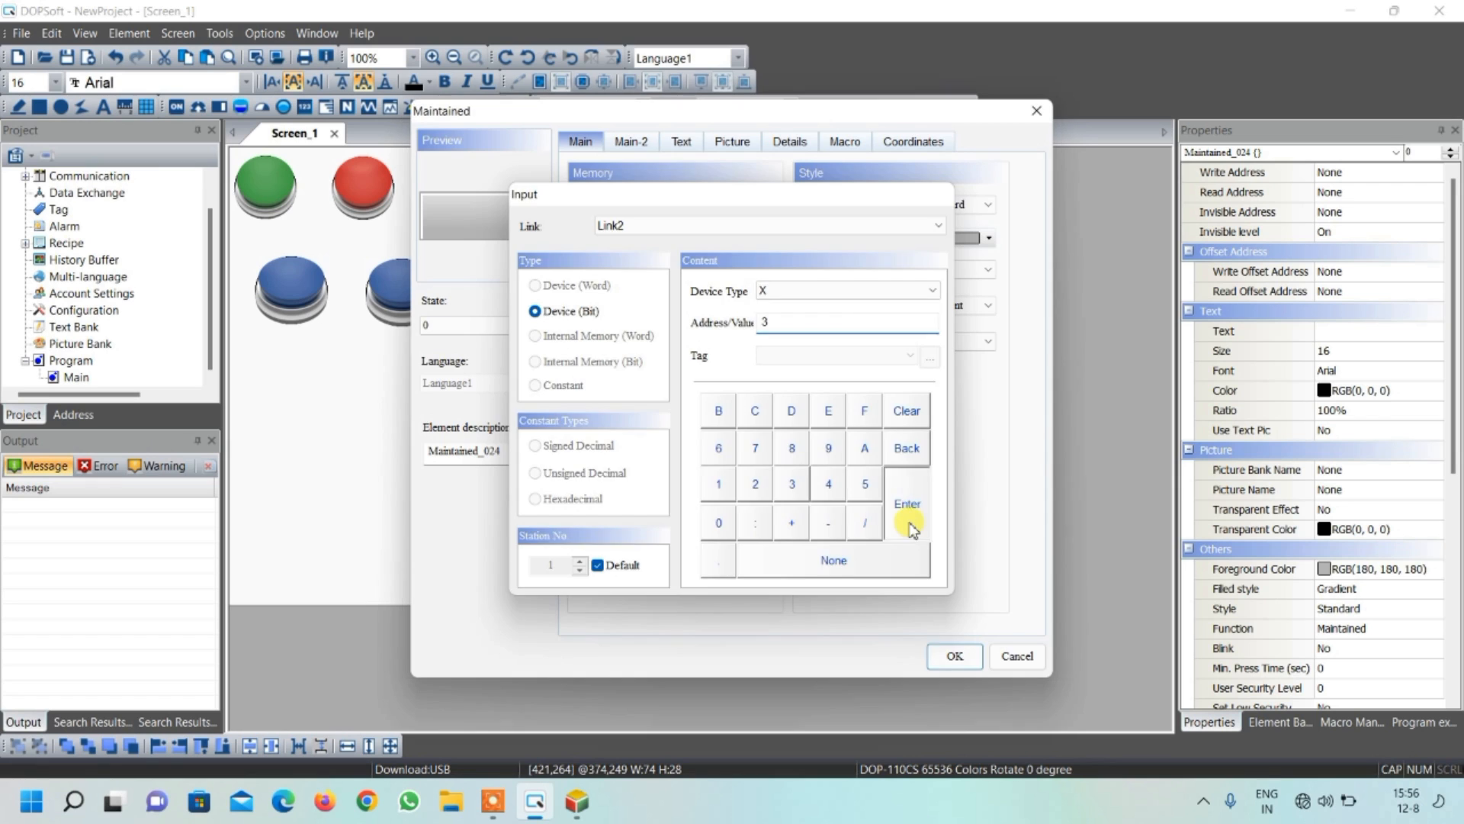
Set the column button's state 0 foreground color to red
{"action": "left_click", "coordinate": [946, 238]}
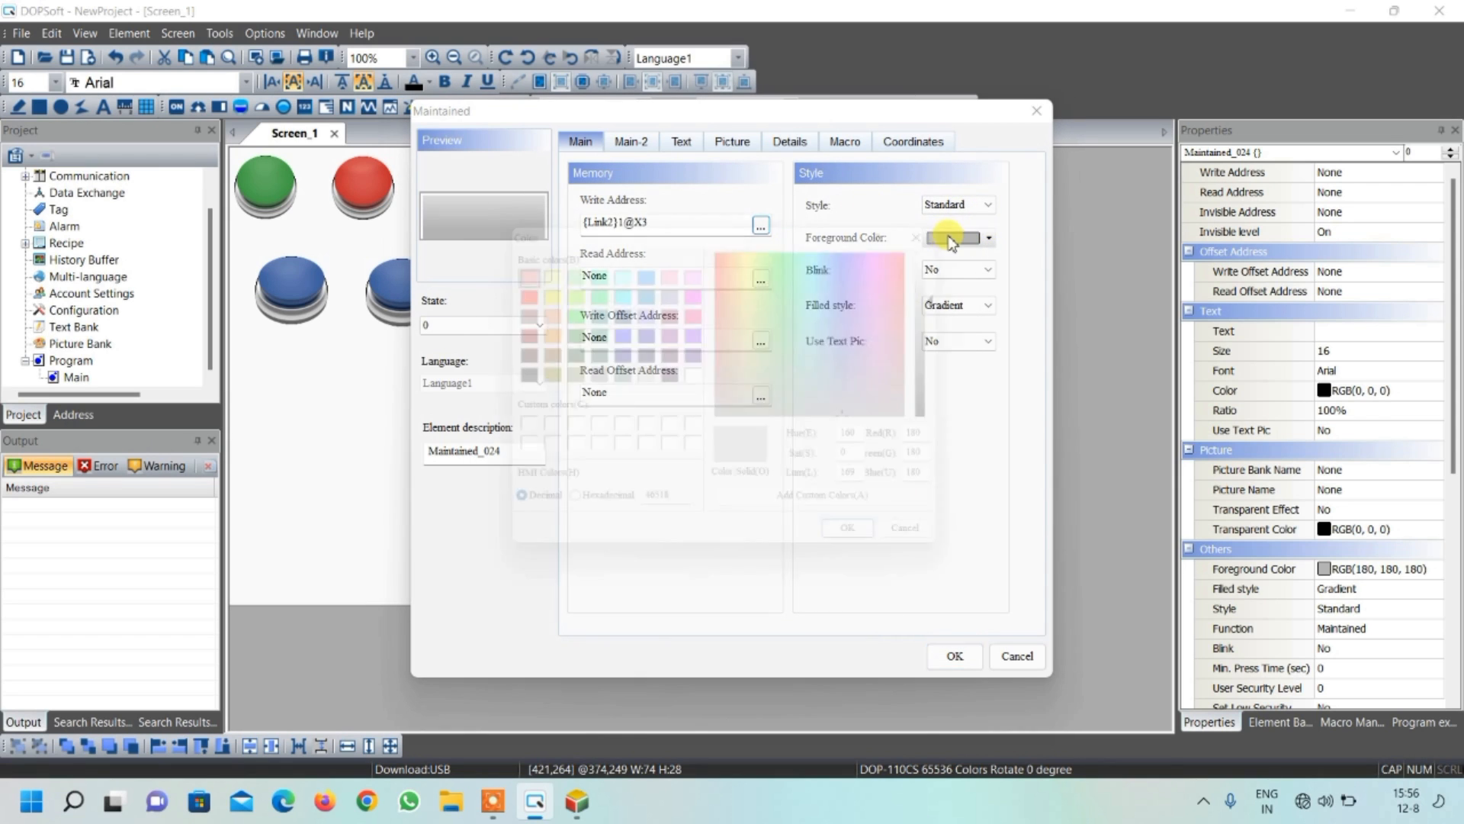
{"action": "left_click", "coordinate": [509, 265]}
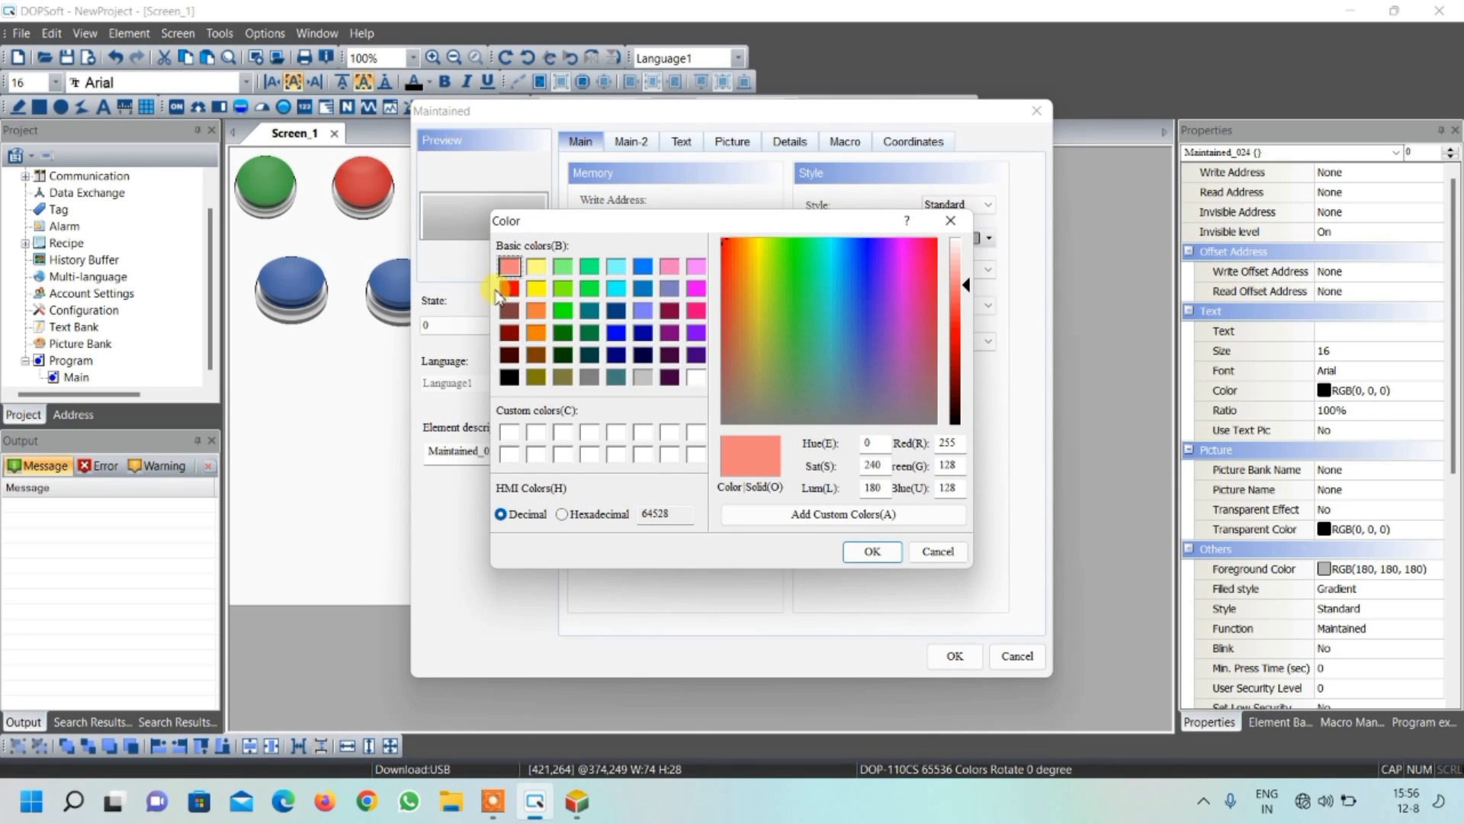
{"action": "left_click", "coordinate": [510, 289]}
{"action": "left_click", "coordinate": [869, 551]}
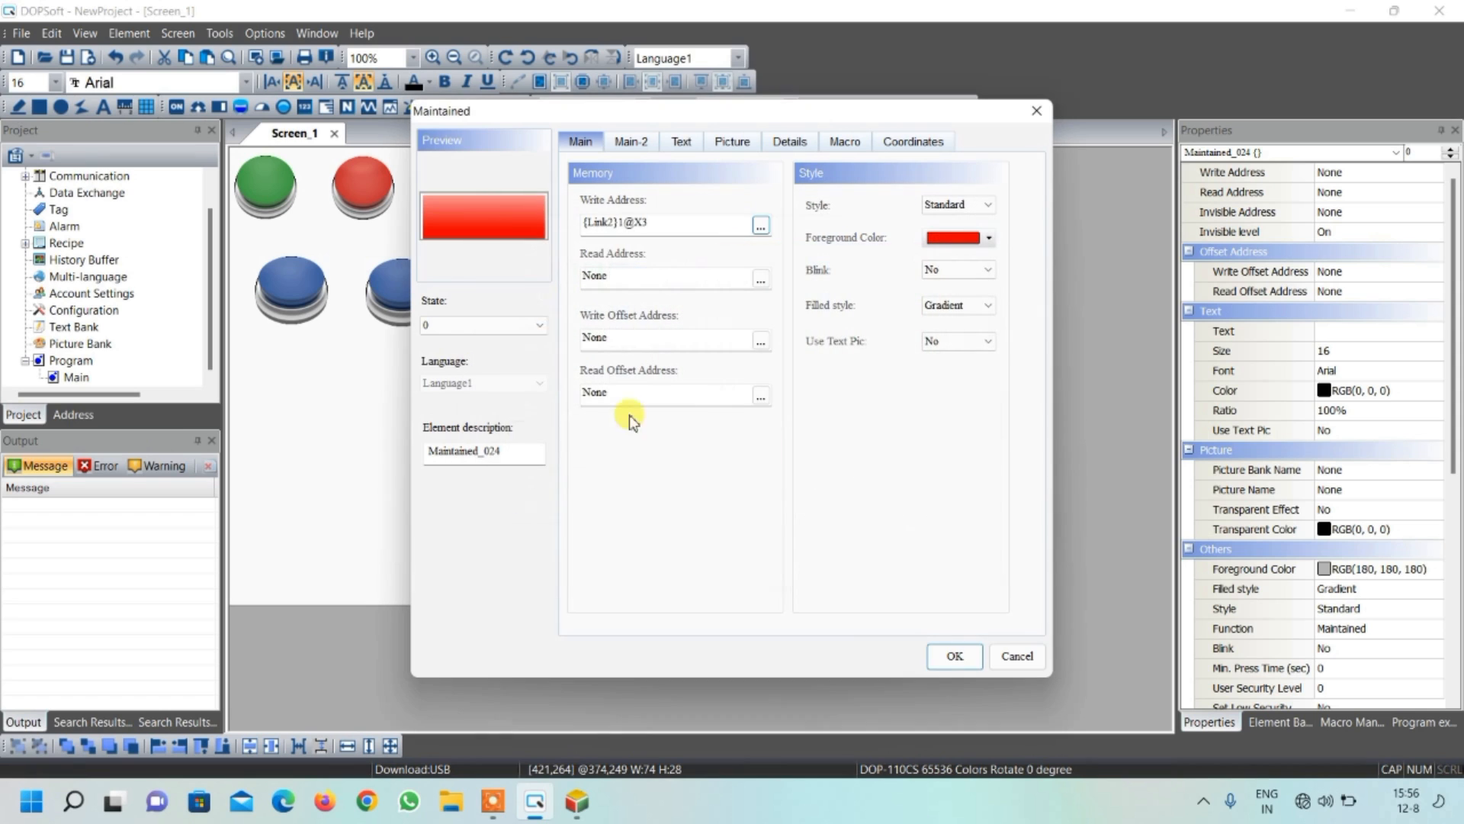
Set the column button's state 1 foreground color to green and apply its settings
{"action": "left_click", "coordinate": [471, 336]}
{"action": "left_click", "coordinate": [471, 349]}
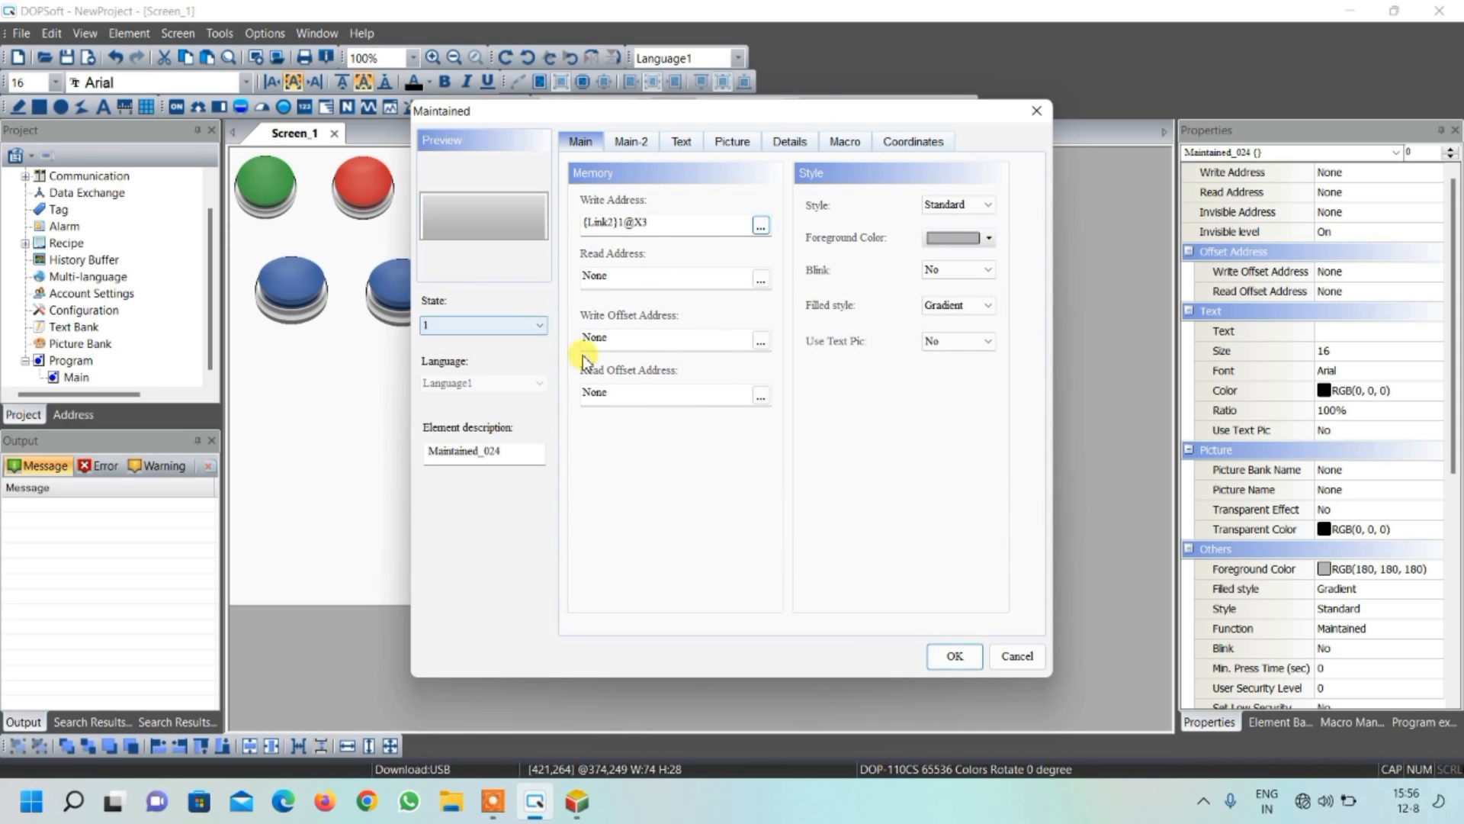
{"action": "left_click", "coordinate": [952, 240]}
{"action": "left_click", "coordinate": [563, 310]}
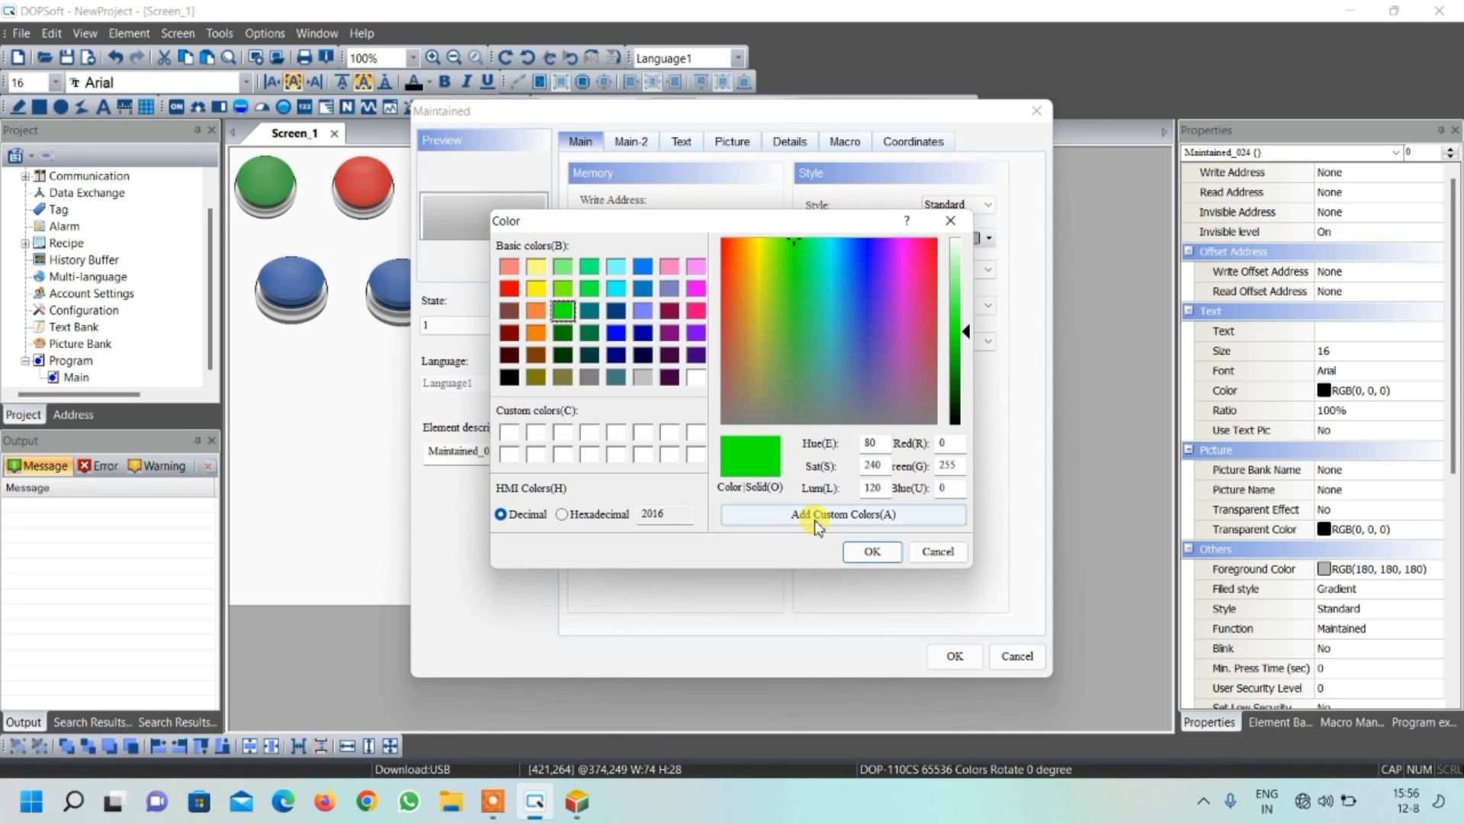
{"action": "left_click", "coordinate": [869, 551]}
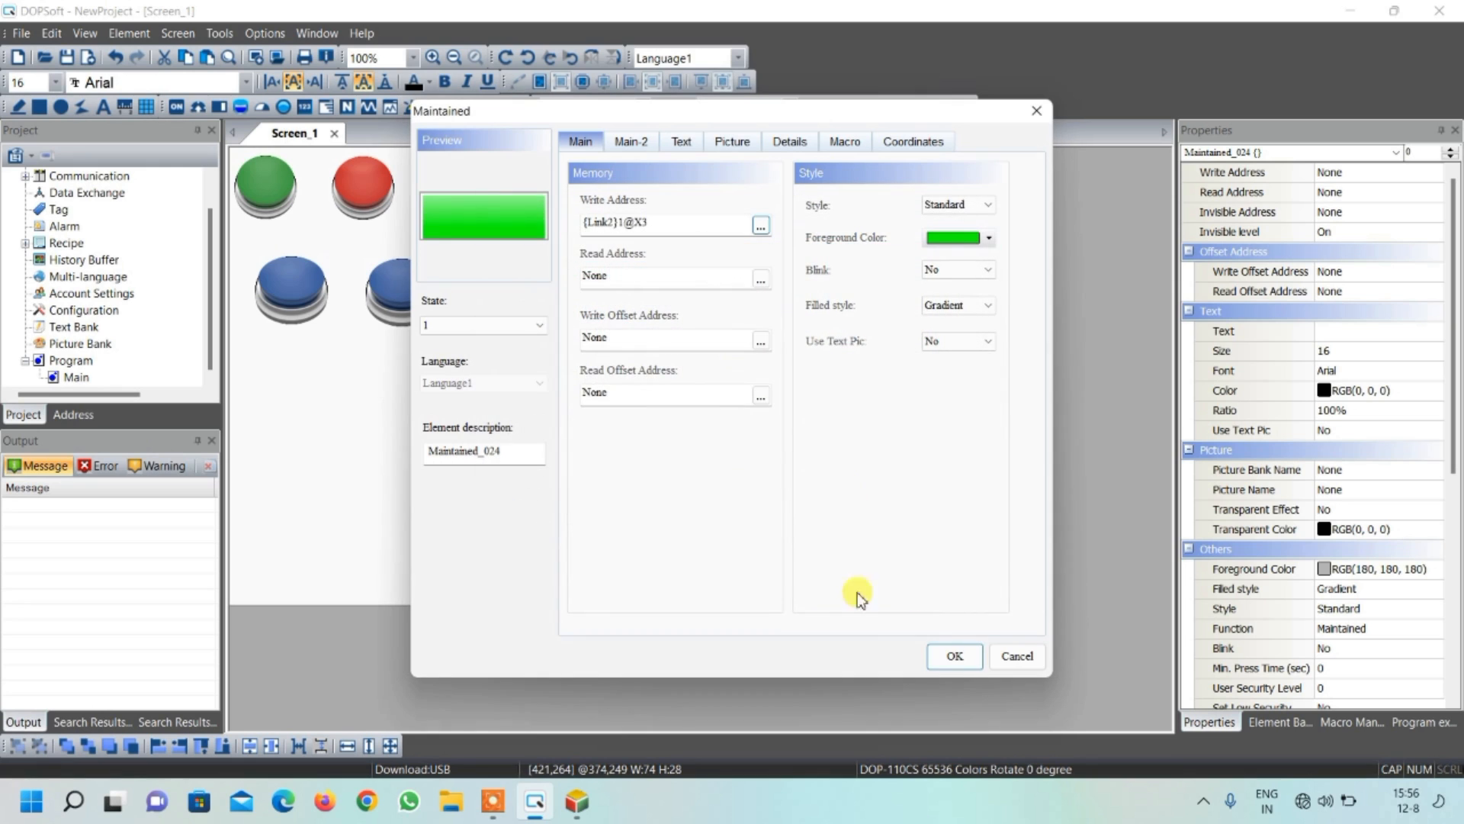
{"action": "left_click", "coordinate": [955, 658]}
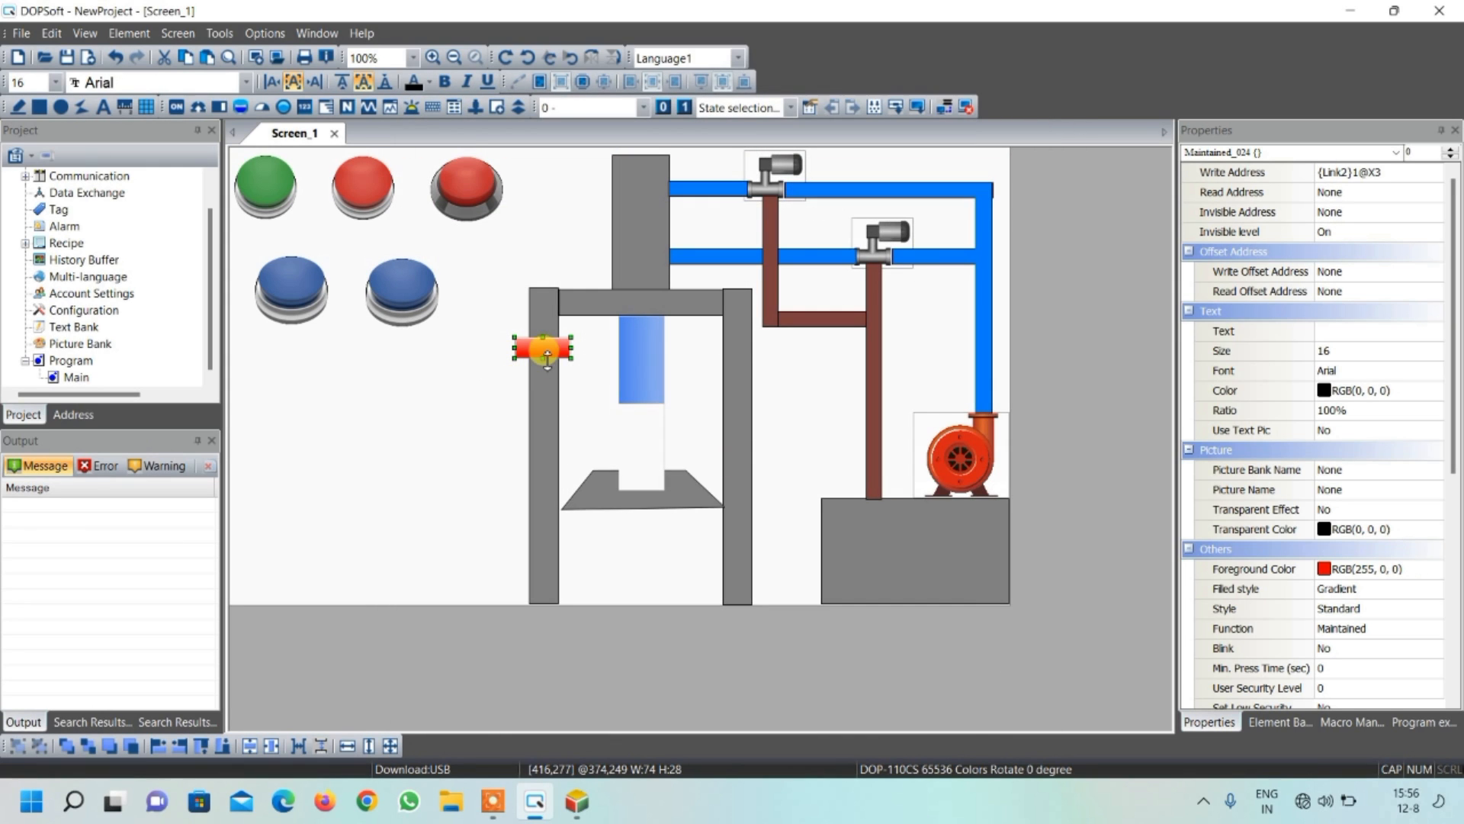
Copy the red column button and place the copy lower on the same column, level with the press head
{"action": "right_click", "coordinate": [545, 351]}
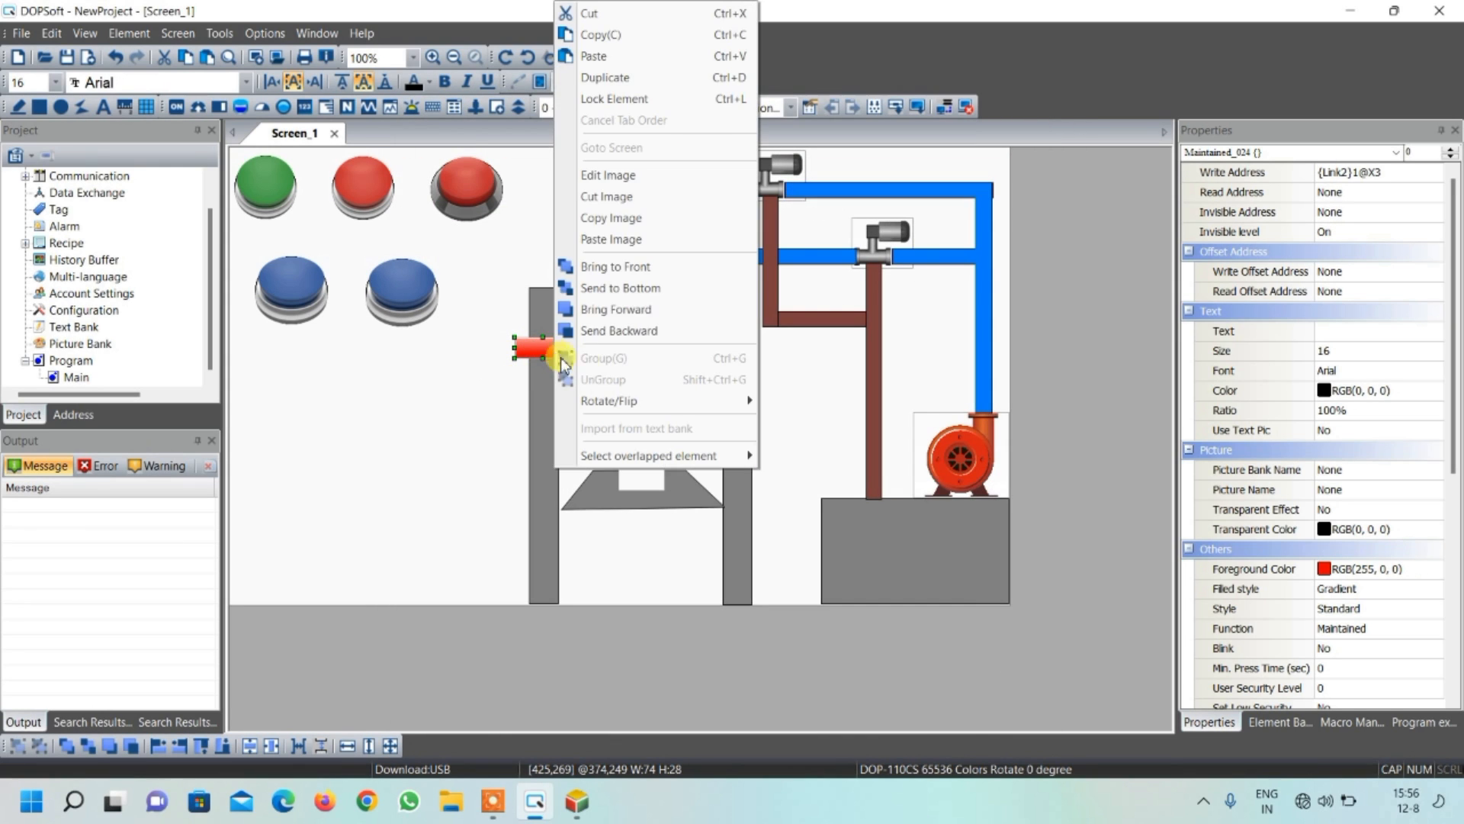
{"action": "left_click", "coordinate": [619, 35]}
{"action": "right_click", "coordinate": [449, 431]}
{"action": "left_click", "coordinate": [496, 14]}
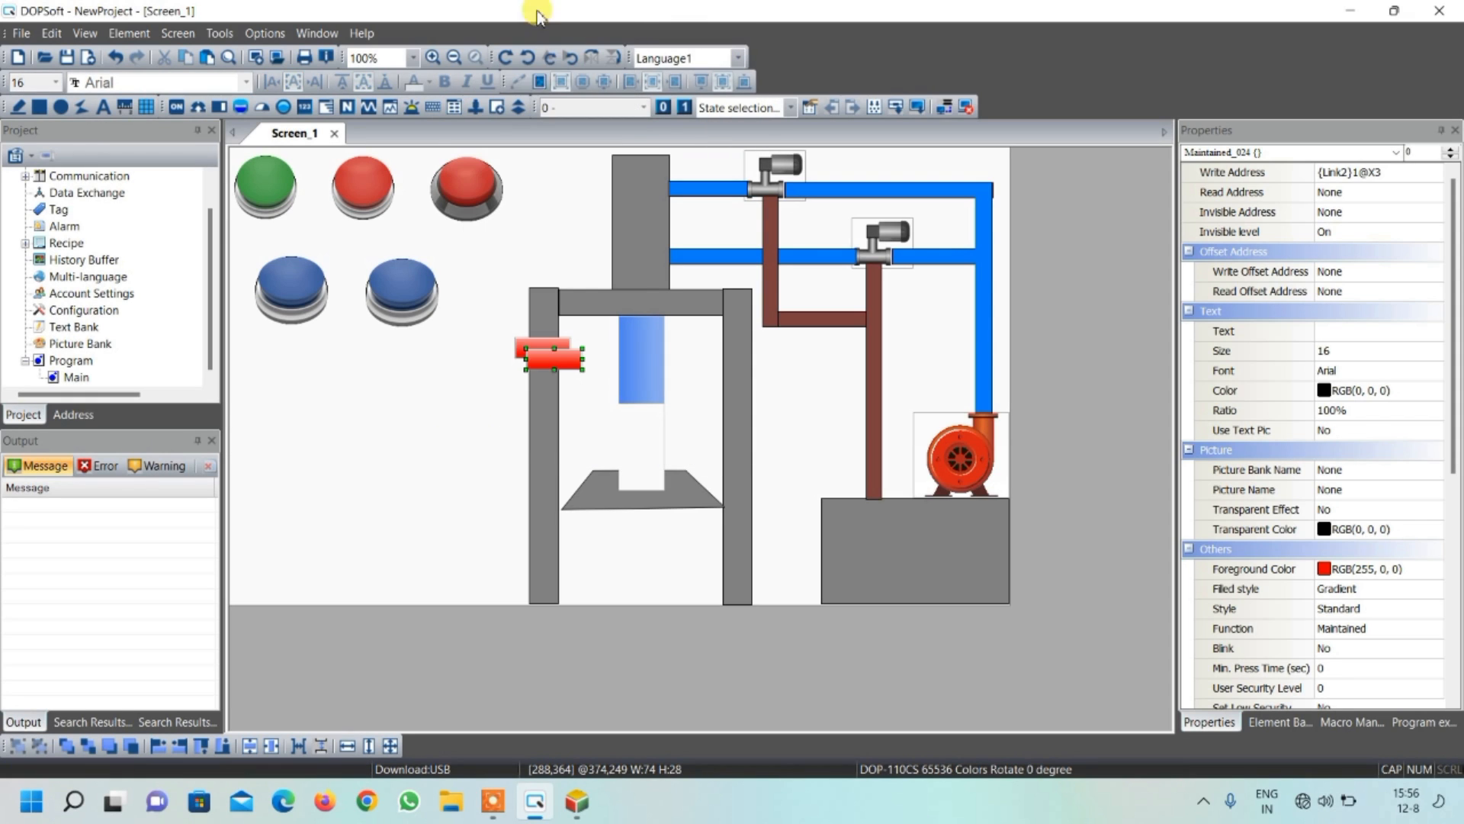
{"action": "left_click_drag", "start_coordinate": [568, 360], "coordinate": [559, 494]}
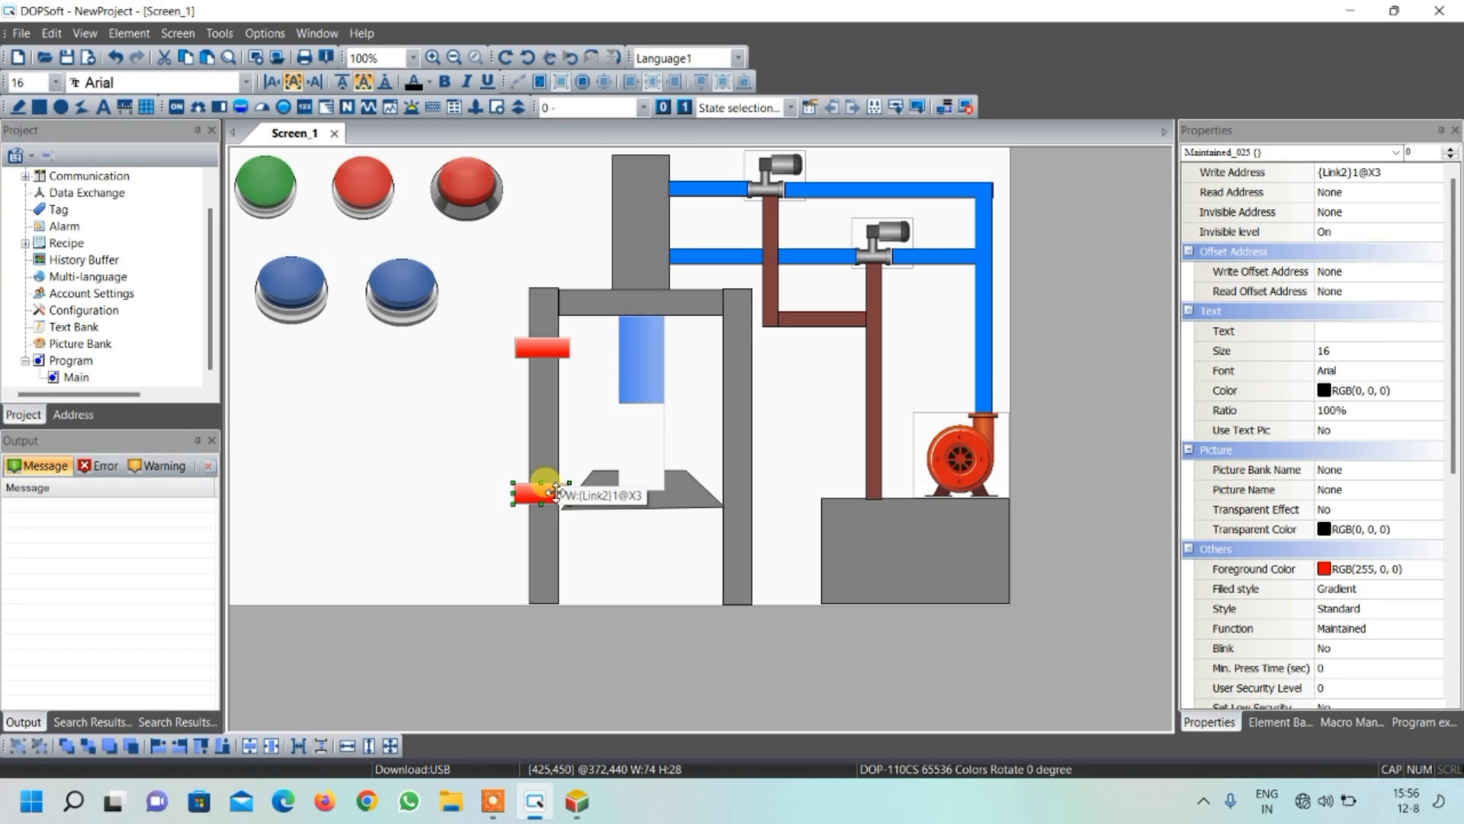
Set the lower red button's write address to {Link2}1@X4
{"action": "double_click", "coordinate": [562, 498]}
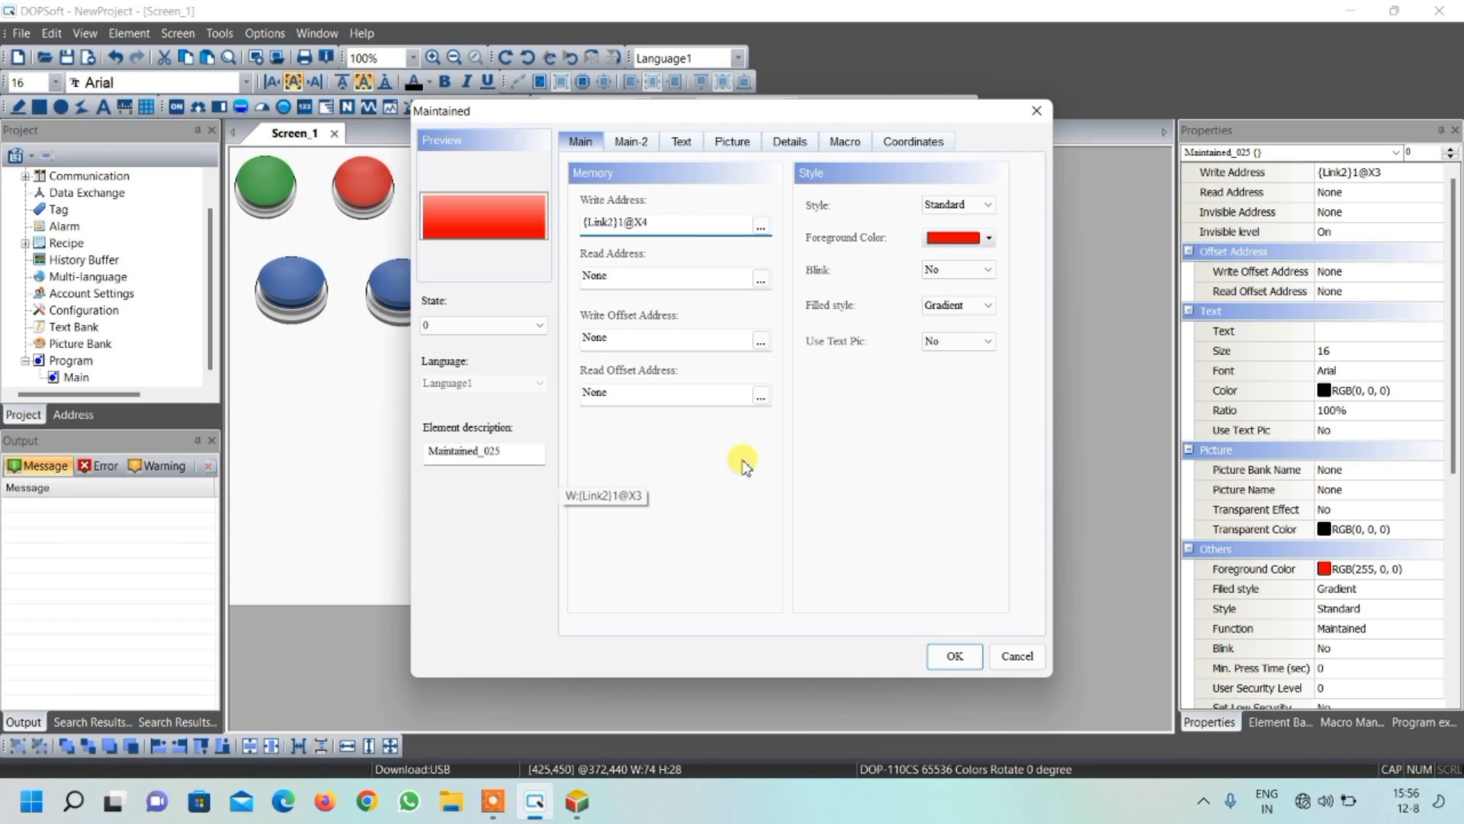
{"action": "left_click", "coordinate": [959, 654]}
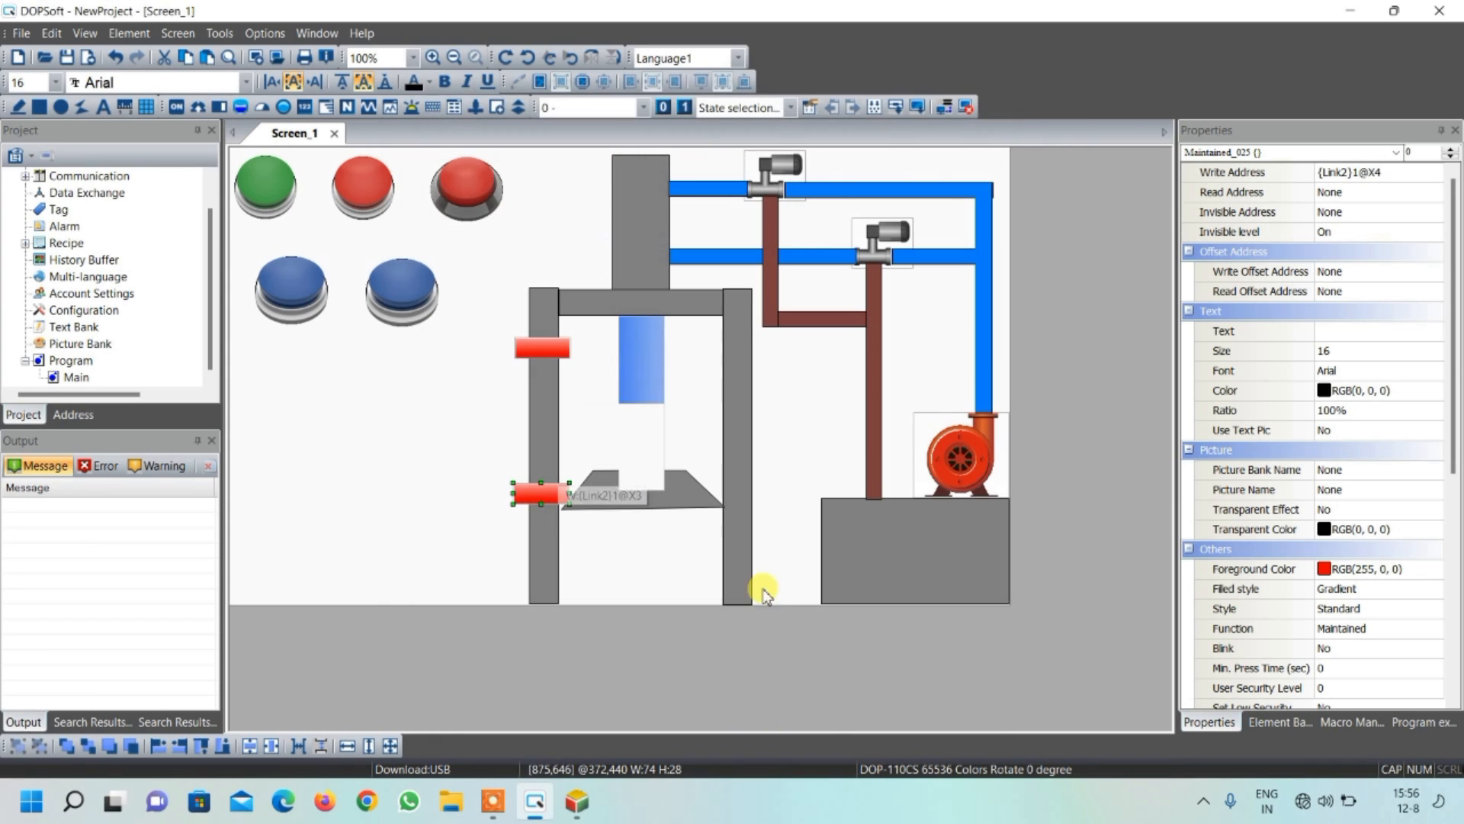
{"action": "left_click", "coordinate": [396, 457]}
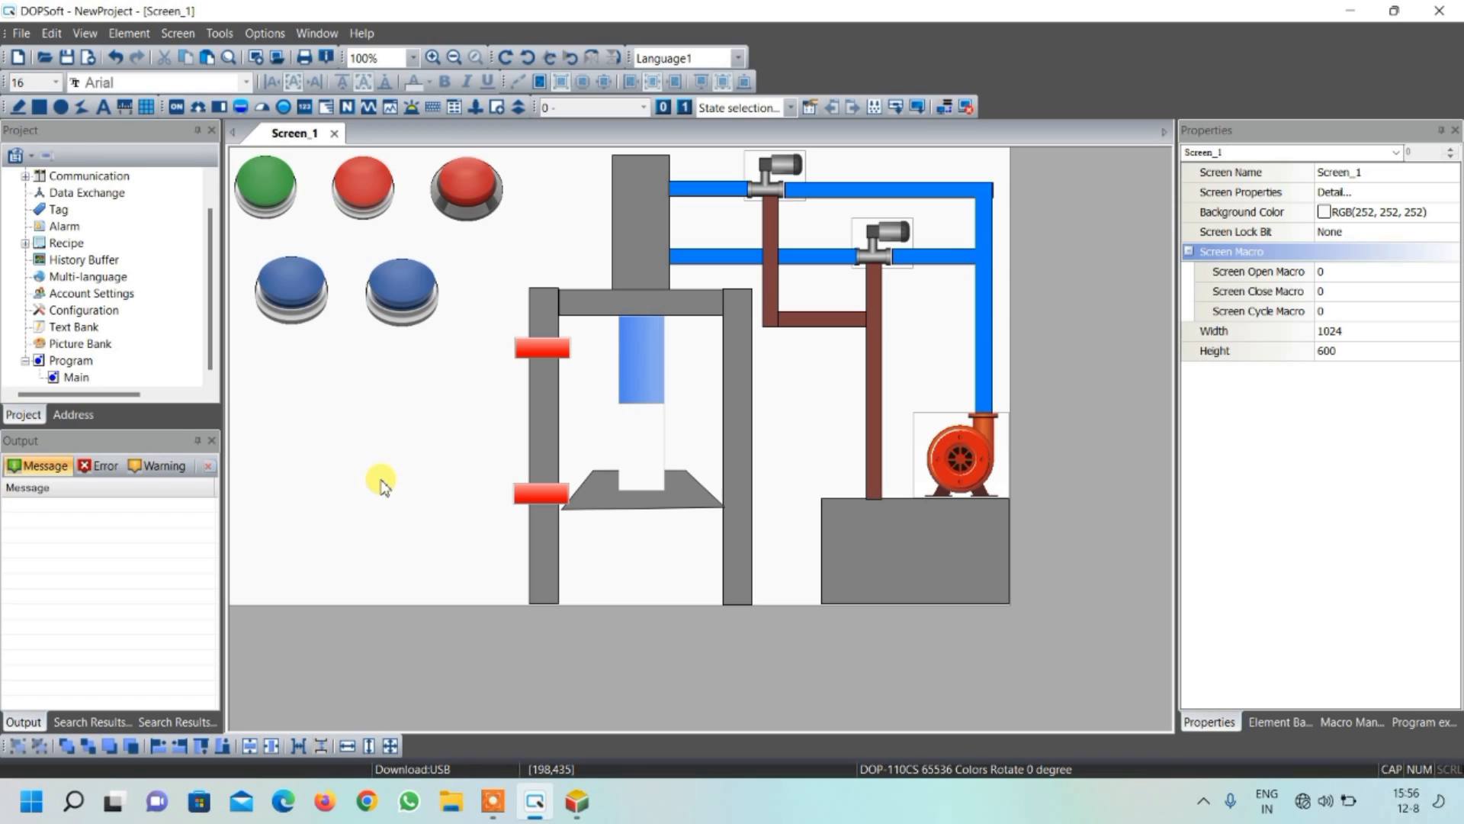
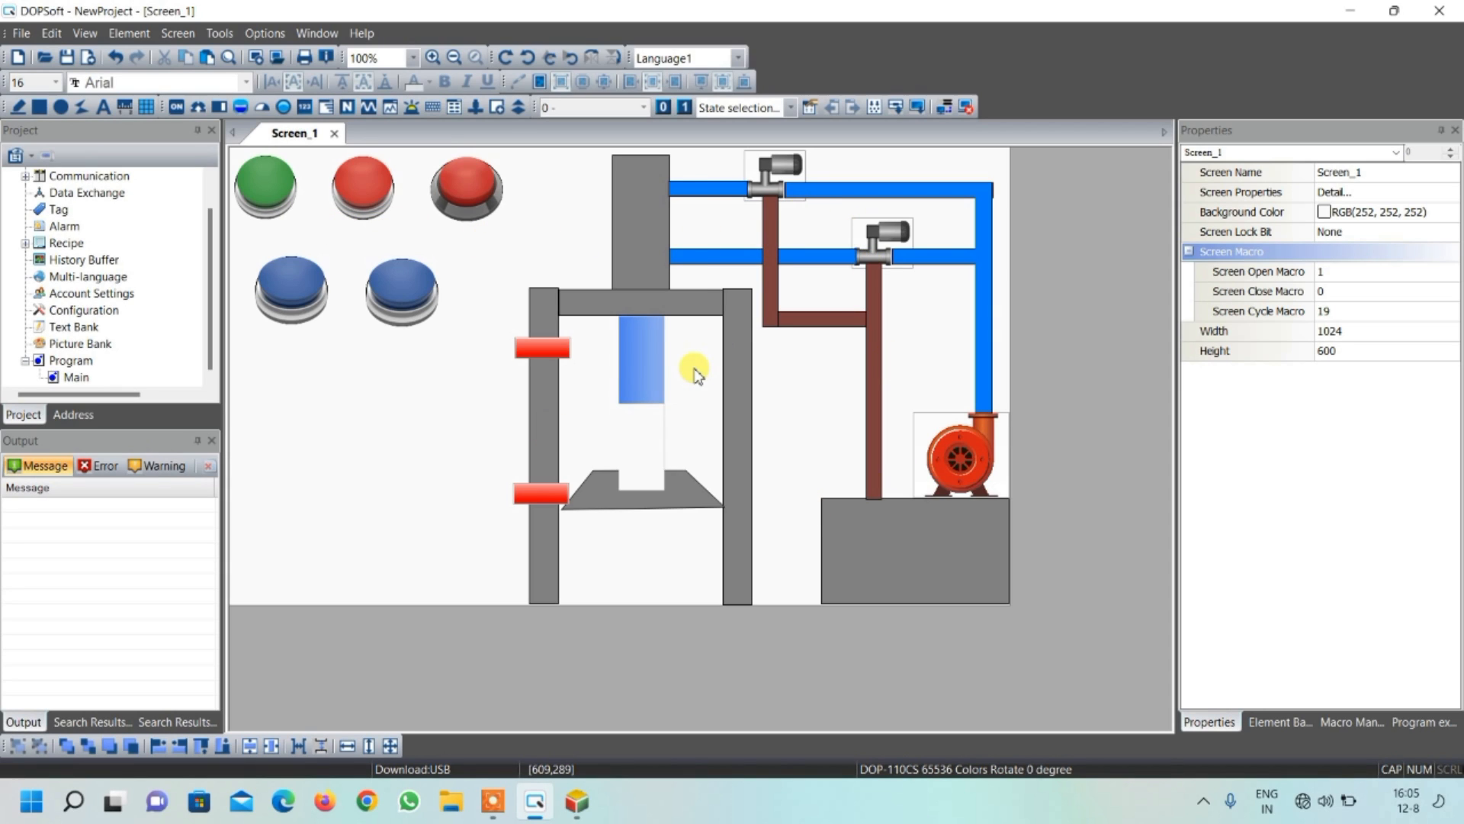
Add a static text box about 96 by 35 below the green button and set its font to bold, size 24
{"action": "left_click", "coordinate": [104, 110]}
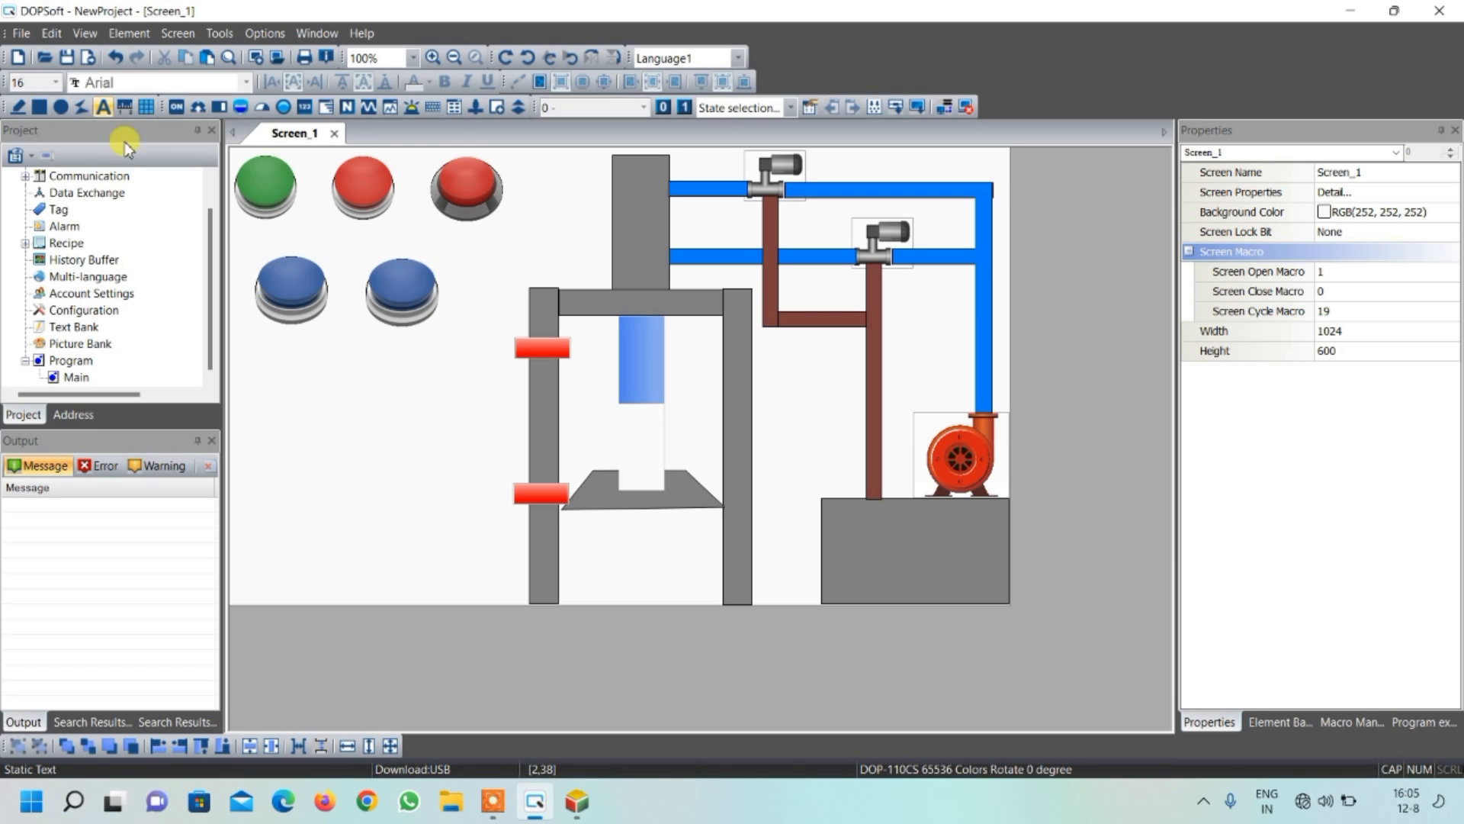
{"action": "left_click_drag", "start_coordinate": [235, 221], "coordinate": [310, 246]}
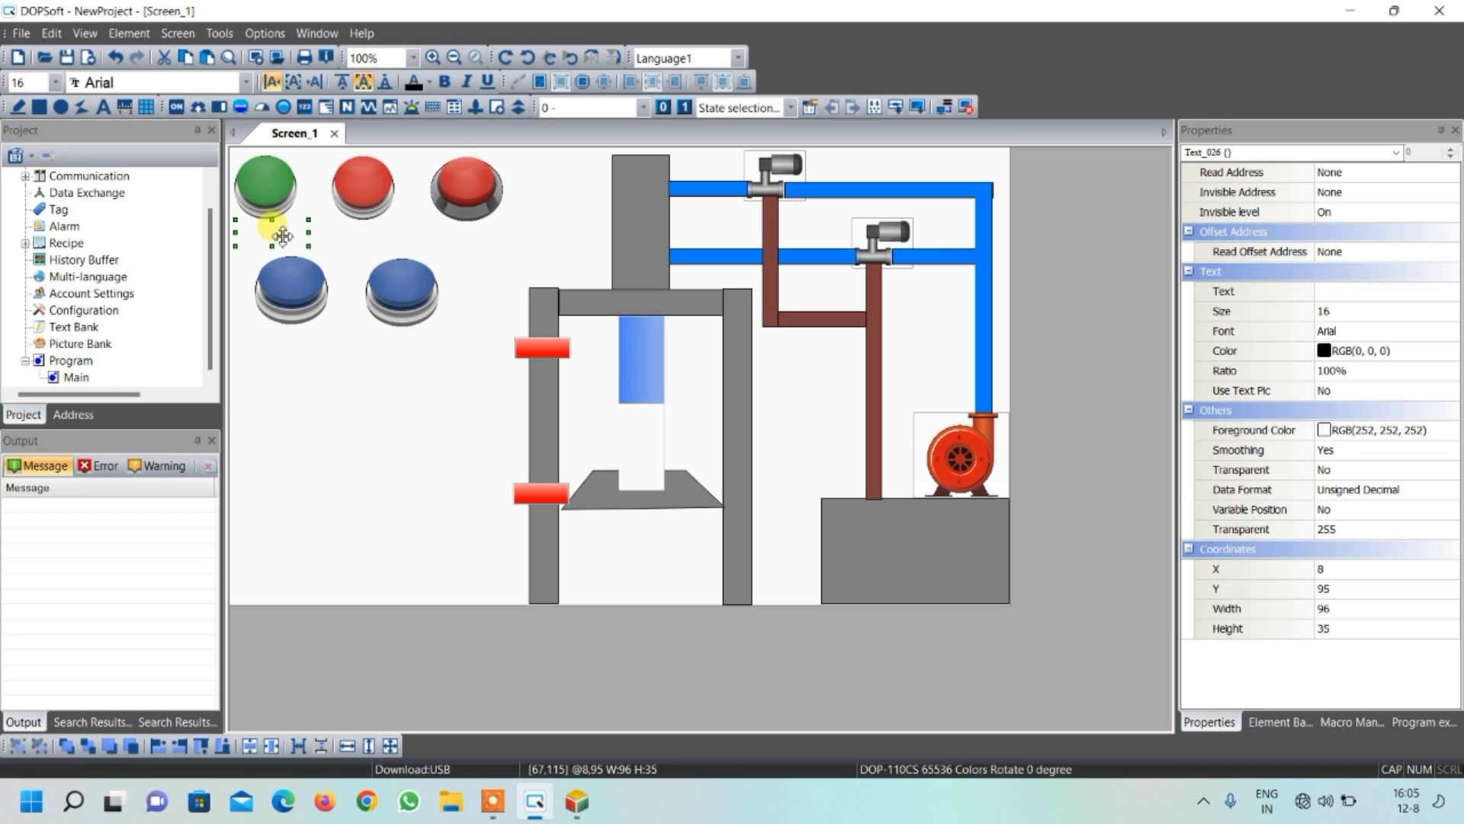
{"action": "double_click", "coordinate": [283, 235]}
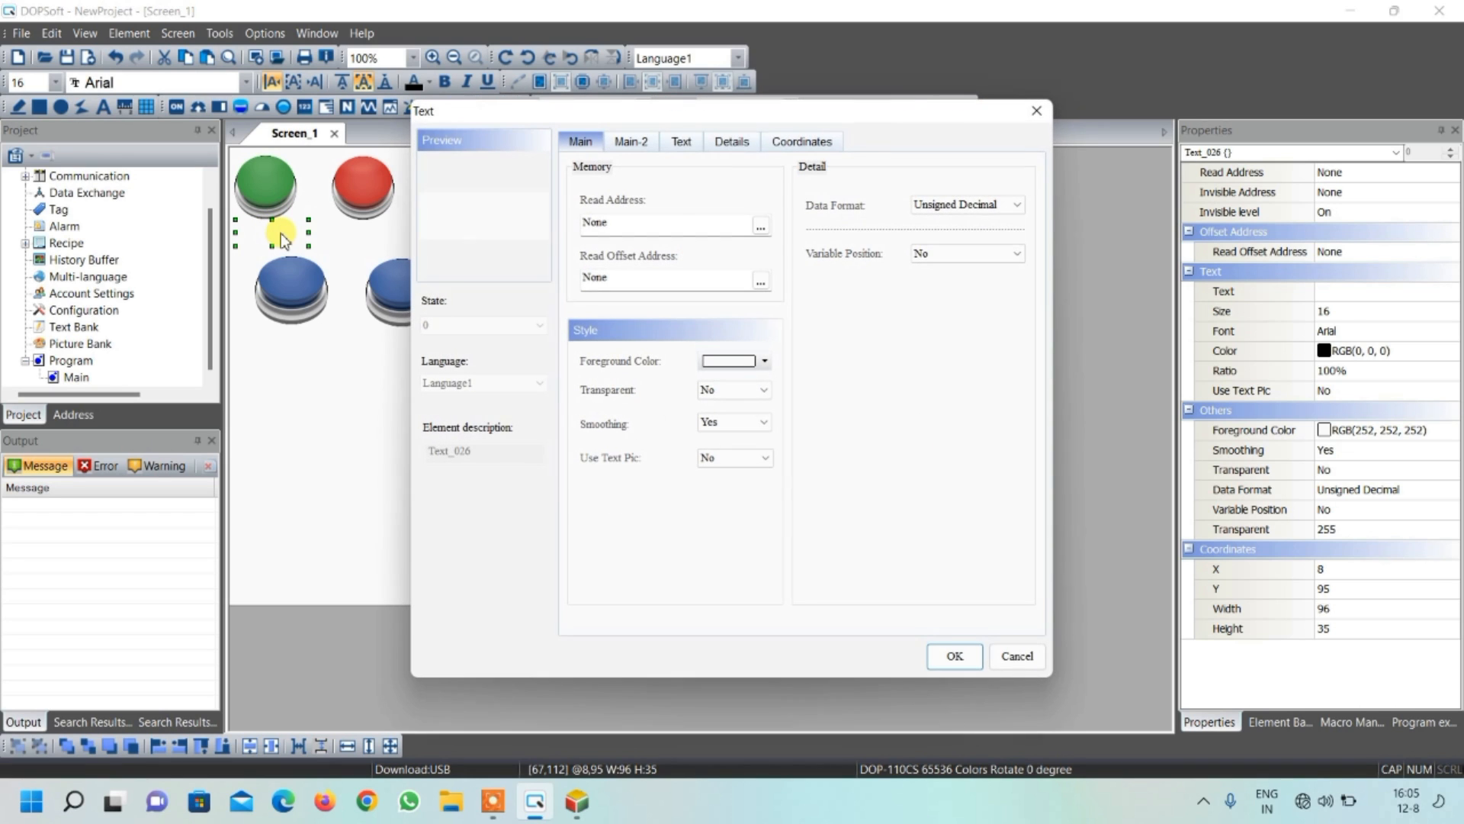
{"action": "left_click", "coordinate": [681, 145]}
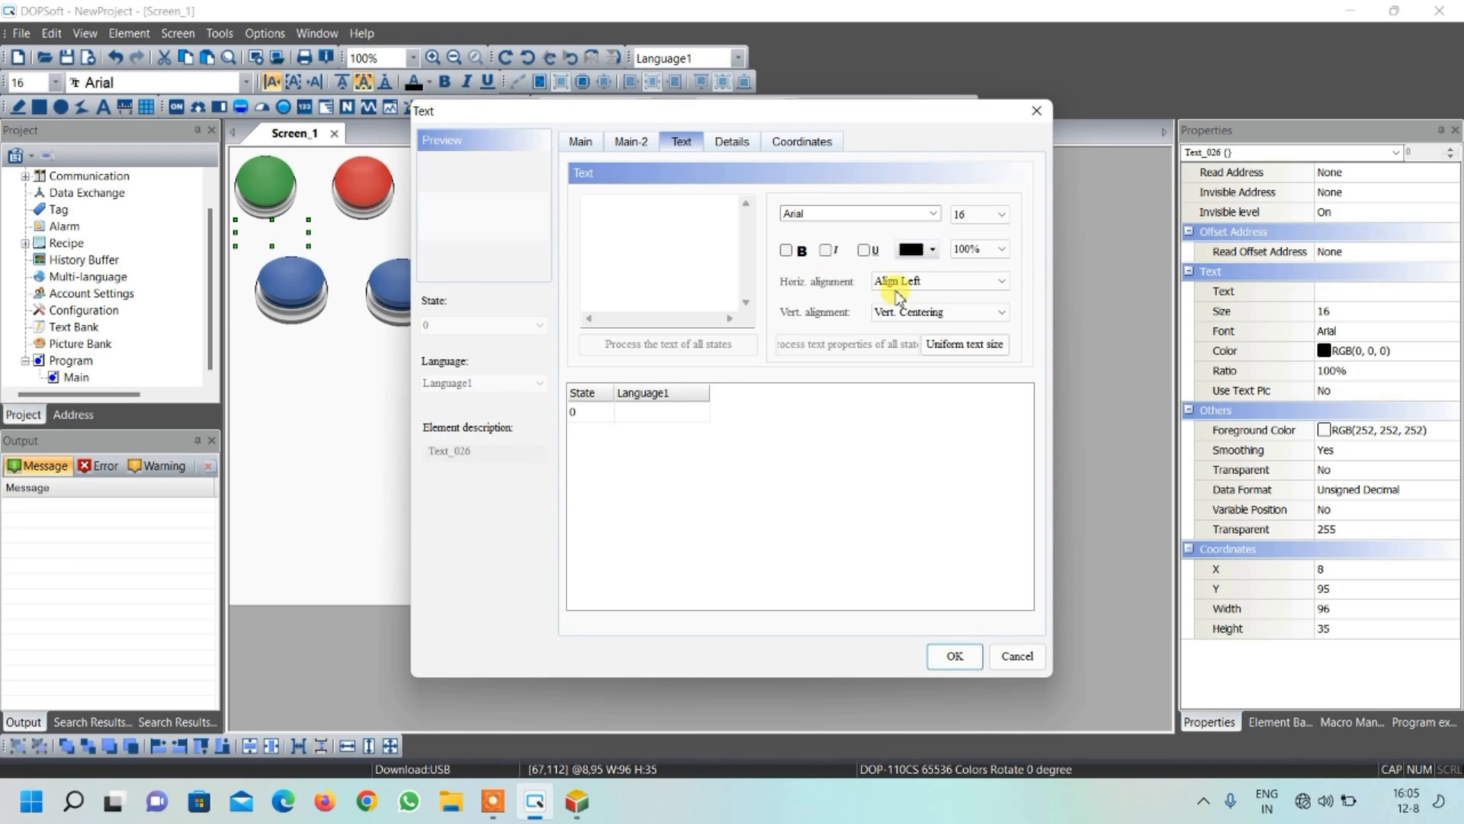
{"action": "left_click", "coordinate": [982, 214]}
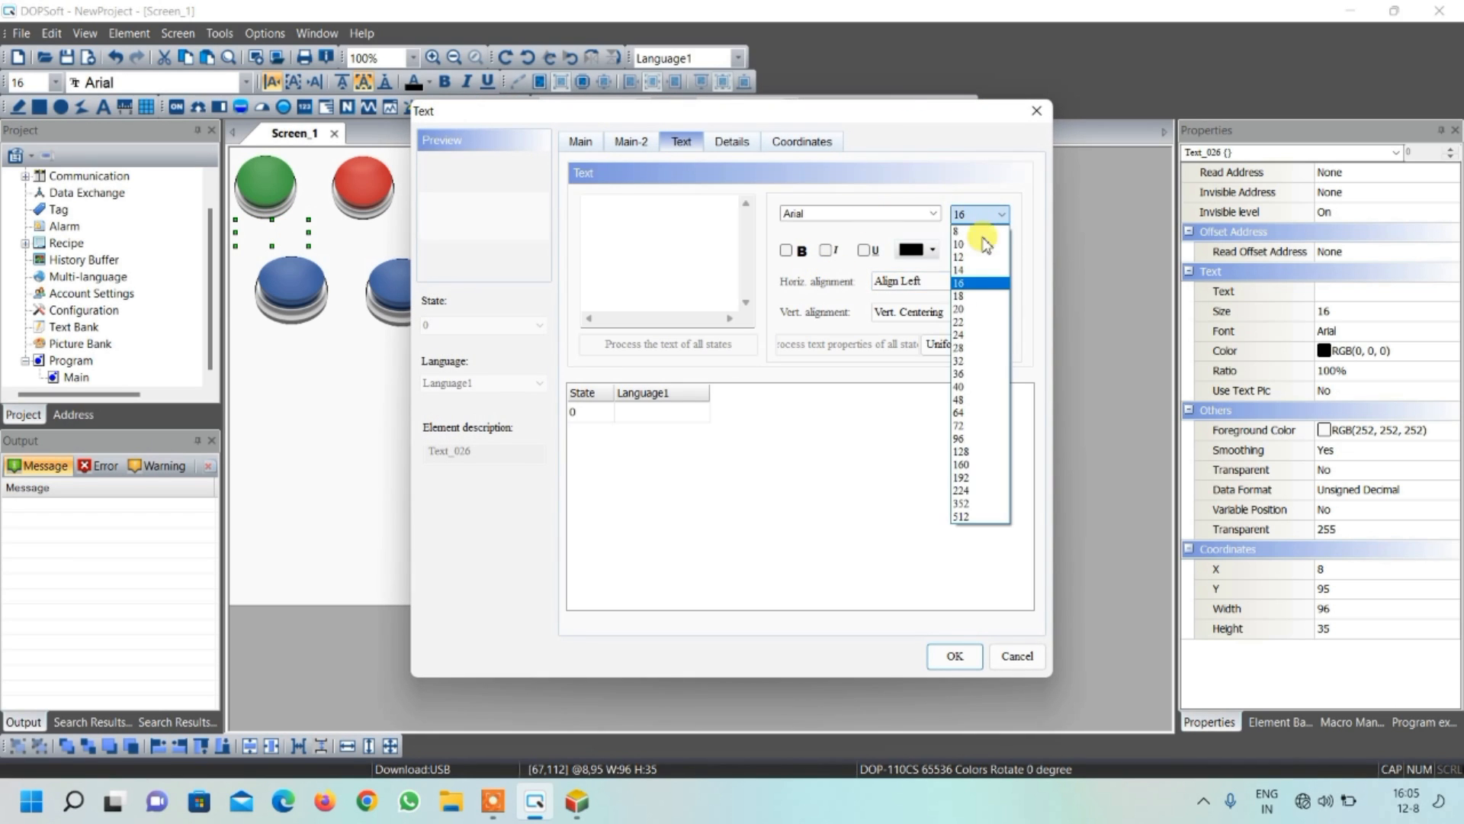
{"action": "left_click", "coordinate": [979, 334]}
{"action": "left_click", "coordinate": [787, 252]}
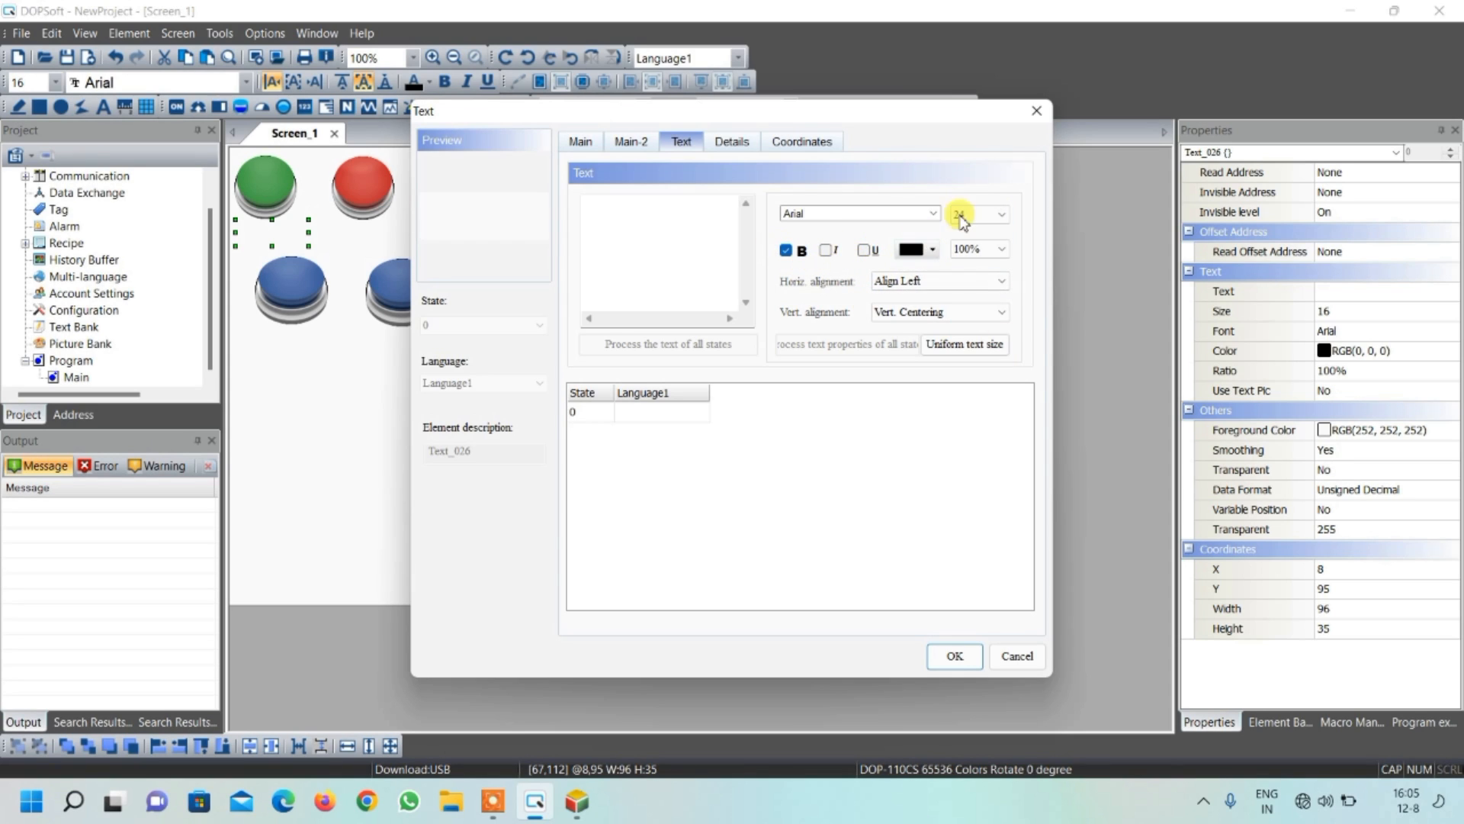
Set the label below the green button to START and center its text horizontally
{"action": "left_click", "coordinate": [625, 240]}
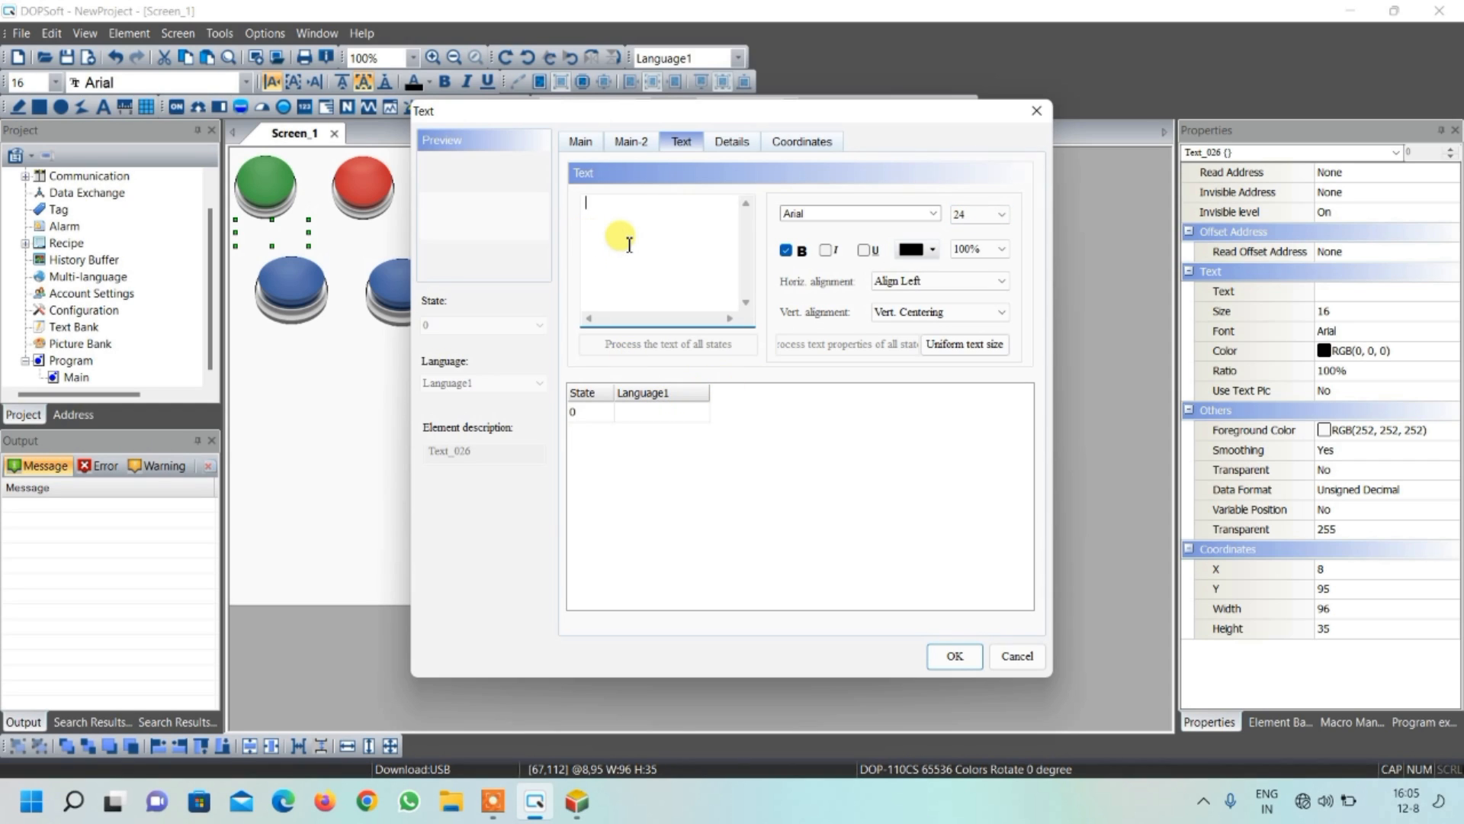
{"action": "type", "text": "START"}
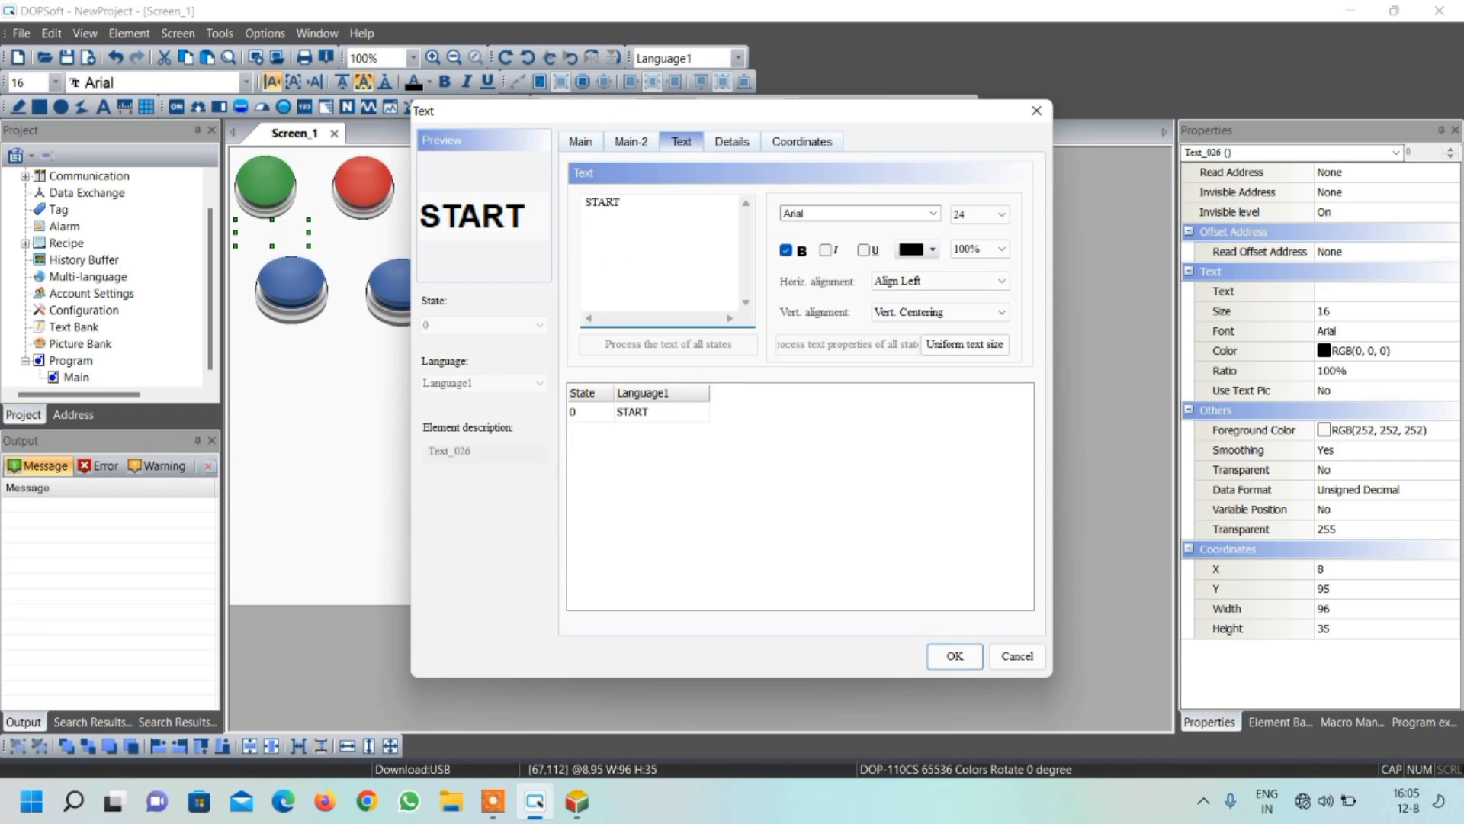
{"action": "left_click", "coordinate": [954, 657]}
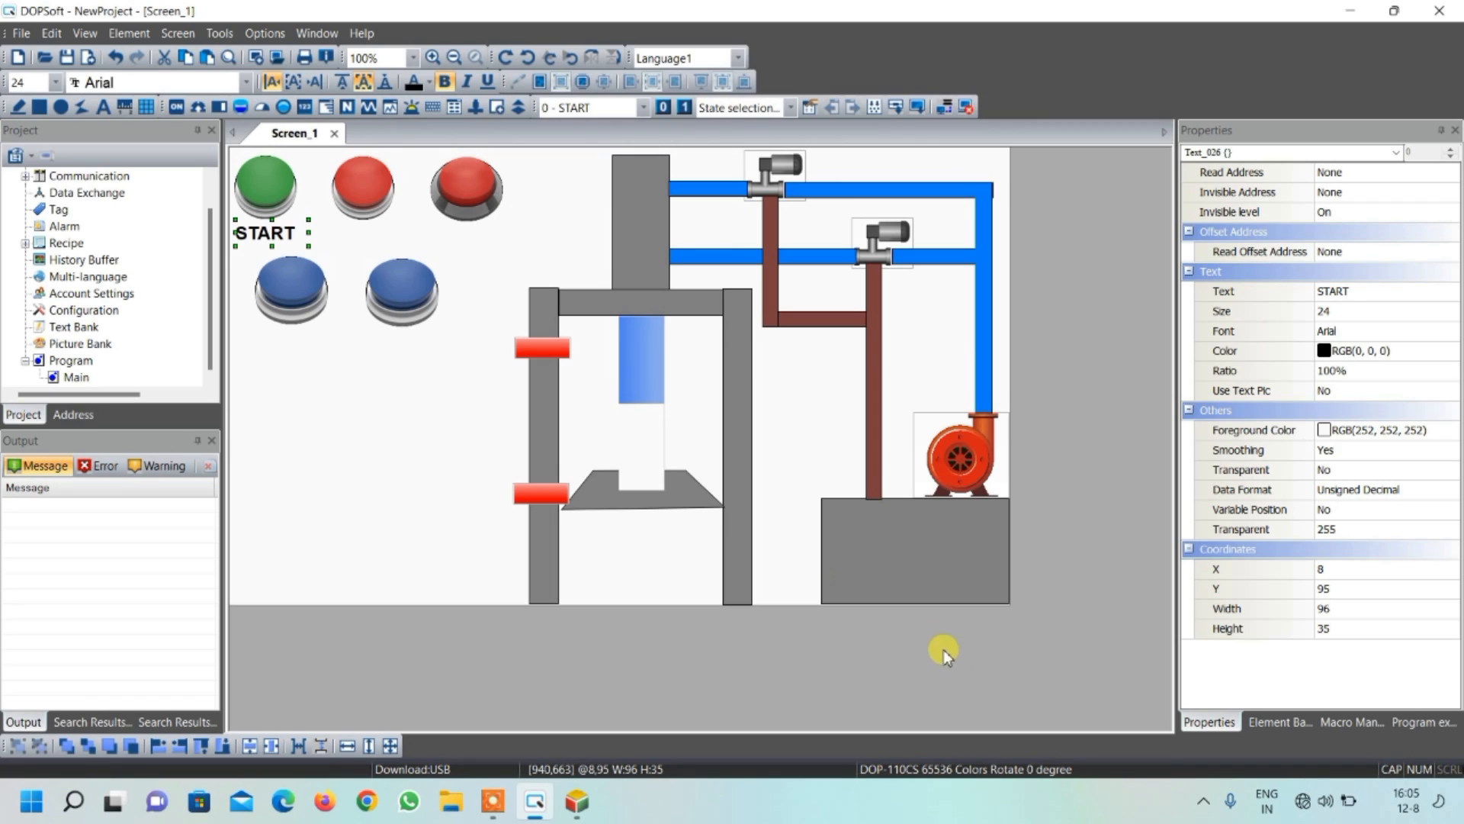
{"action": "left_click", "coordinate": [295, 84]}
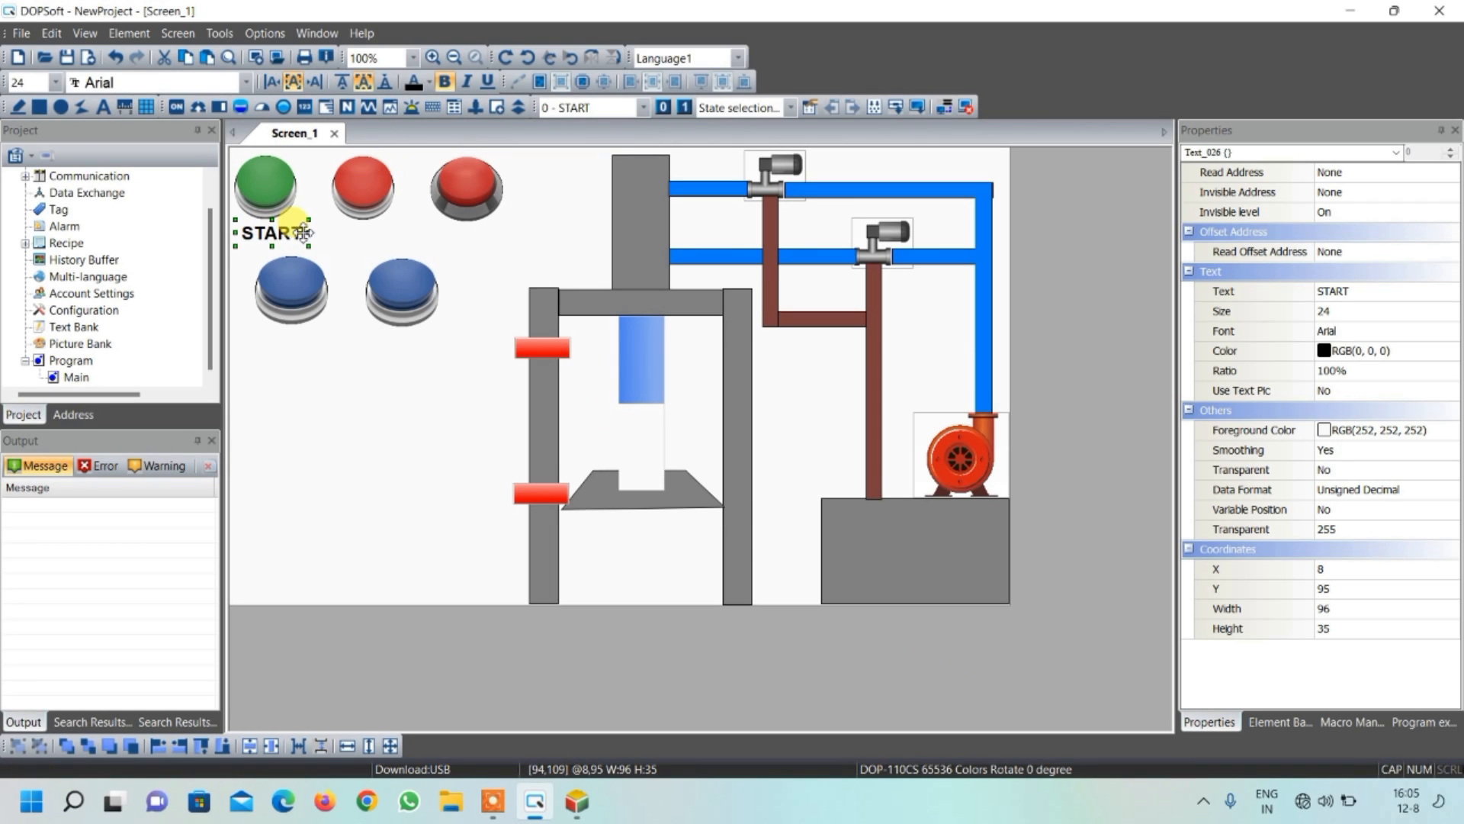
Make nine copies of the START label for the other screen elements
{"action": "key", "text": "ctrl+v"}
{"action": "key", "text": "ctrl+v"}
{"action": "key", "text": "ctrl+v"}
{"action": "key", "text": "ctrl+v"}
{"action": "key", "text": "ctrl+v"}
{"action": "key", "text": "ctrl+v"}
{"action": "key", "text": "ctrl+v"}
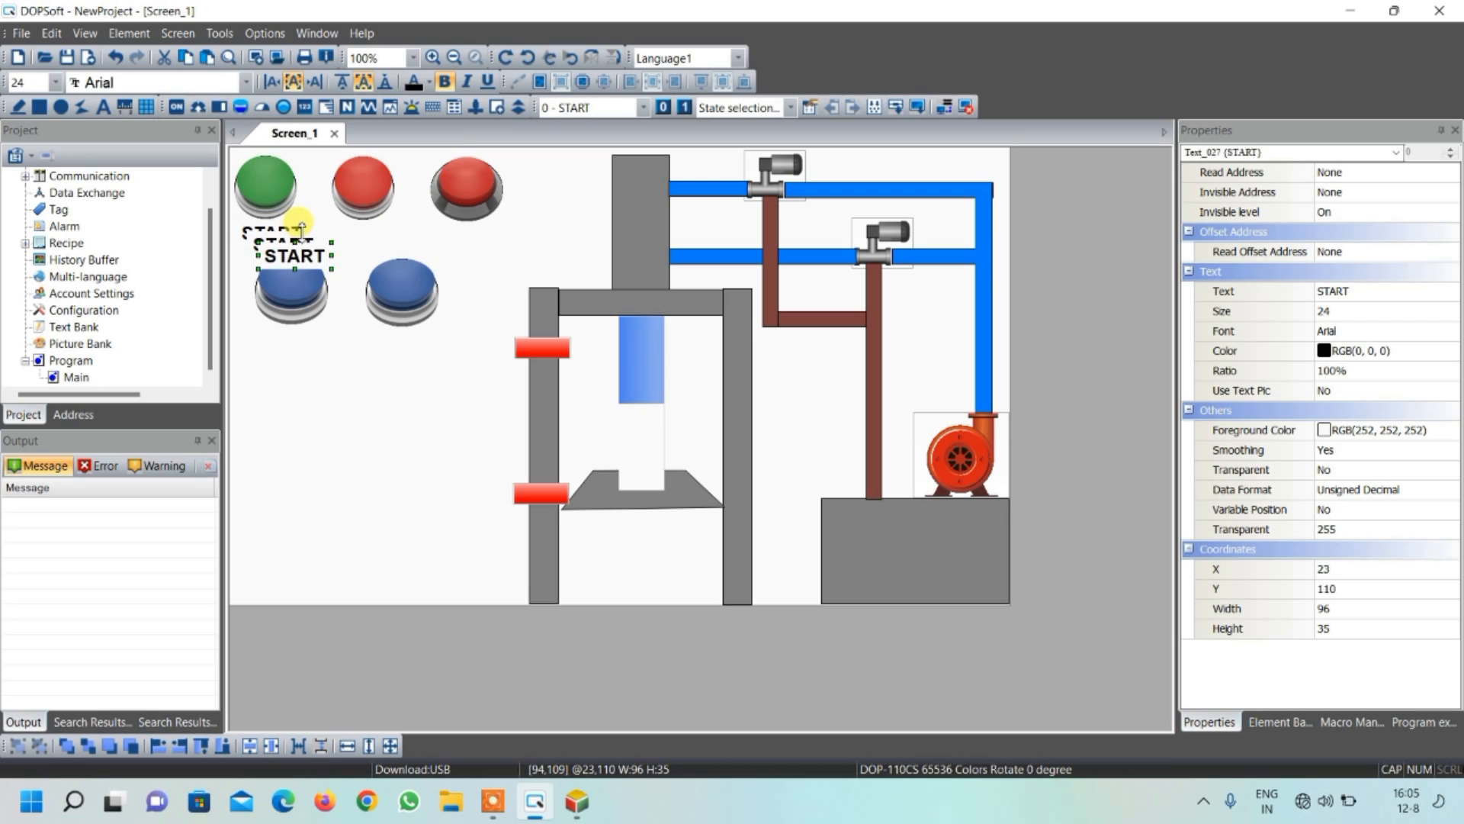
{"action": "key", "text": "ctrl+v"}
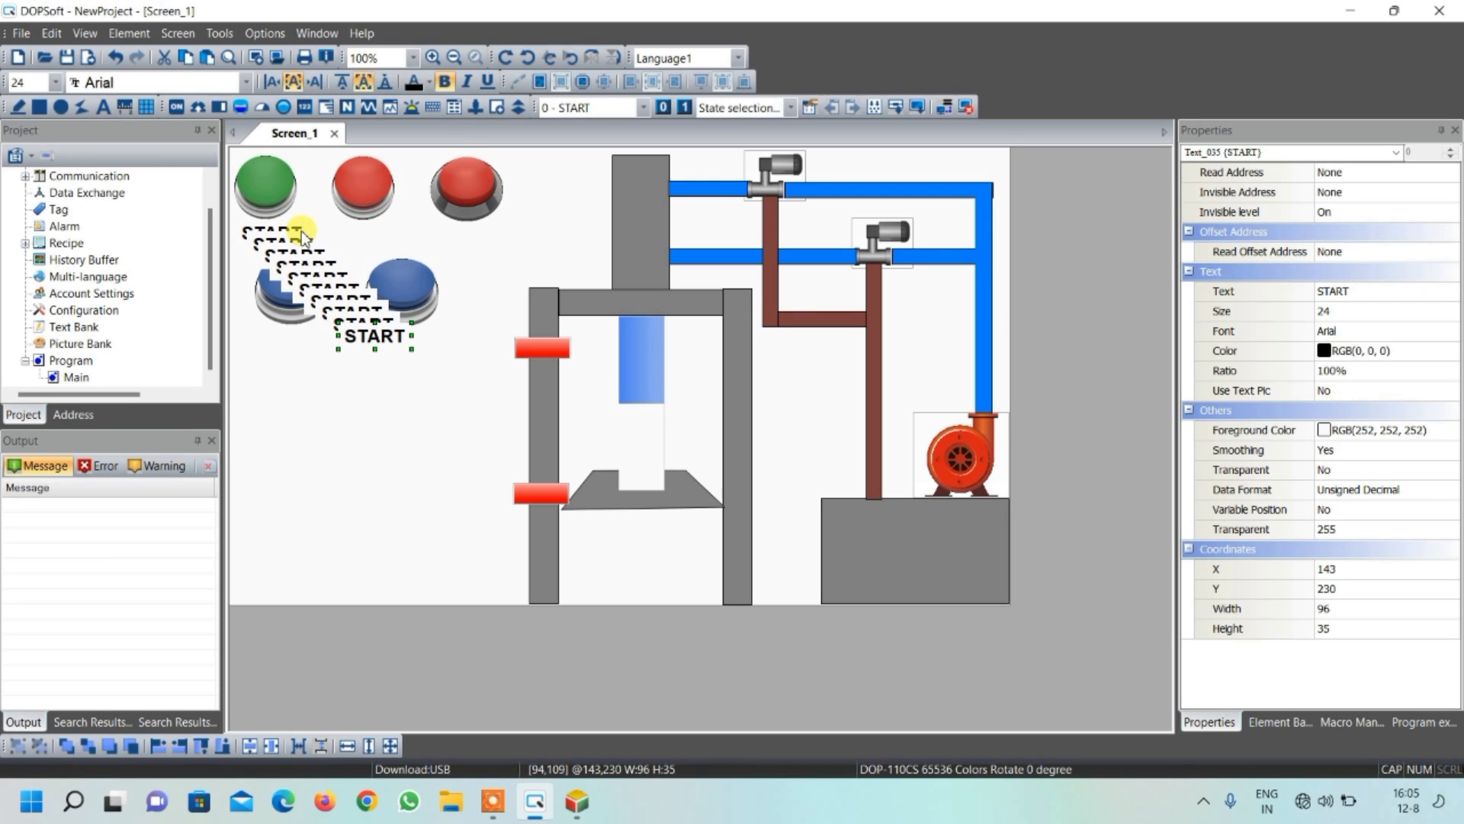
Place START label copies beside the upper valve, above the pump, and beside the lower red column switch
{"action": "left_click_drag", "start_coordinate": [339, 335], "coordinate": [836, 165]}
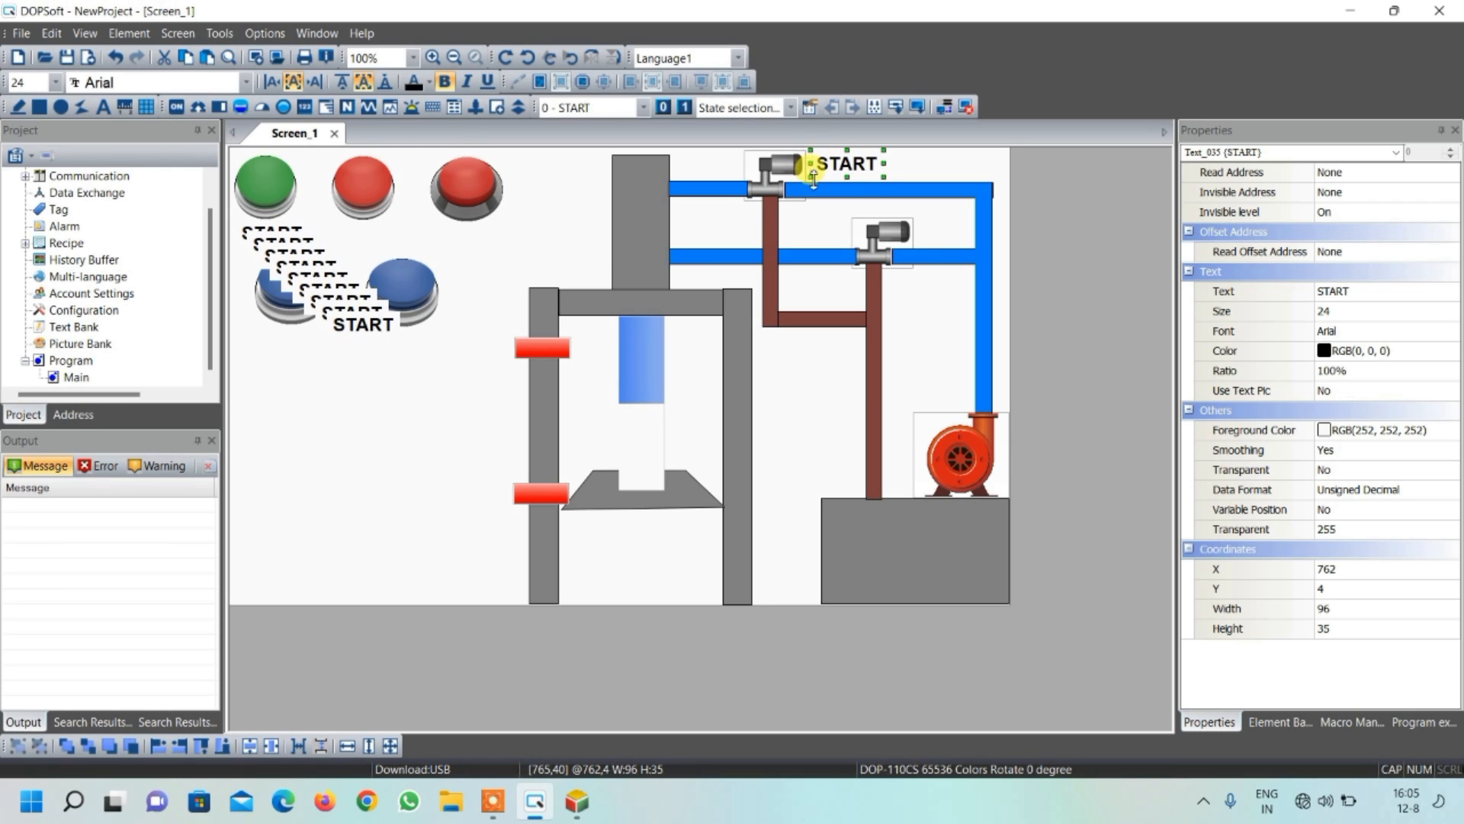
{"action": "left_click", "coordinate": [391, 319]}
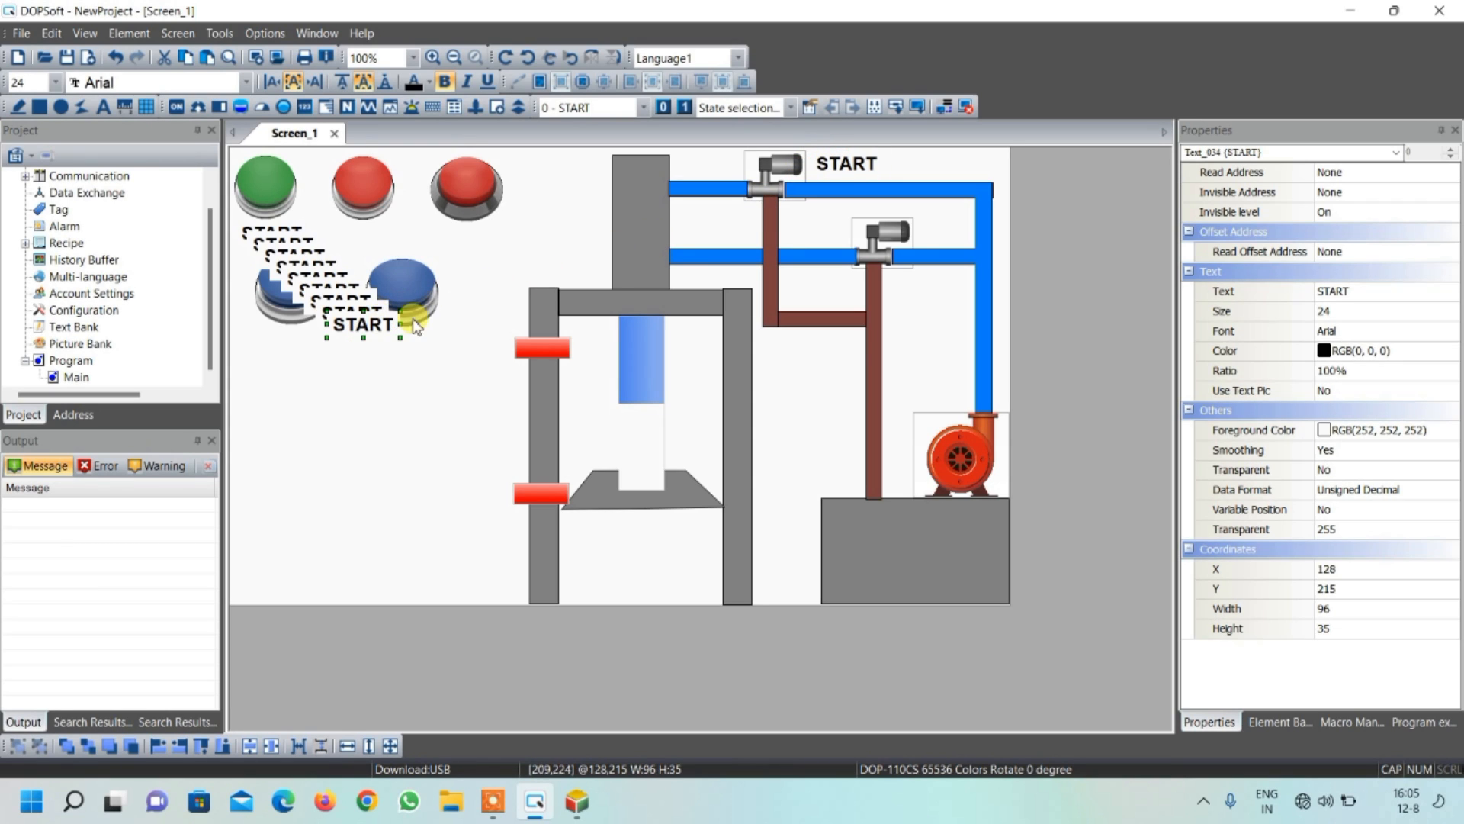
{"action": "left_click_drag", "start_coordinate": [404, 326], "coordinate": [957, 358]}
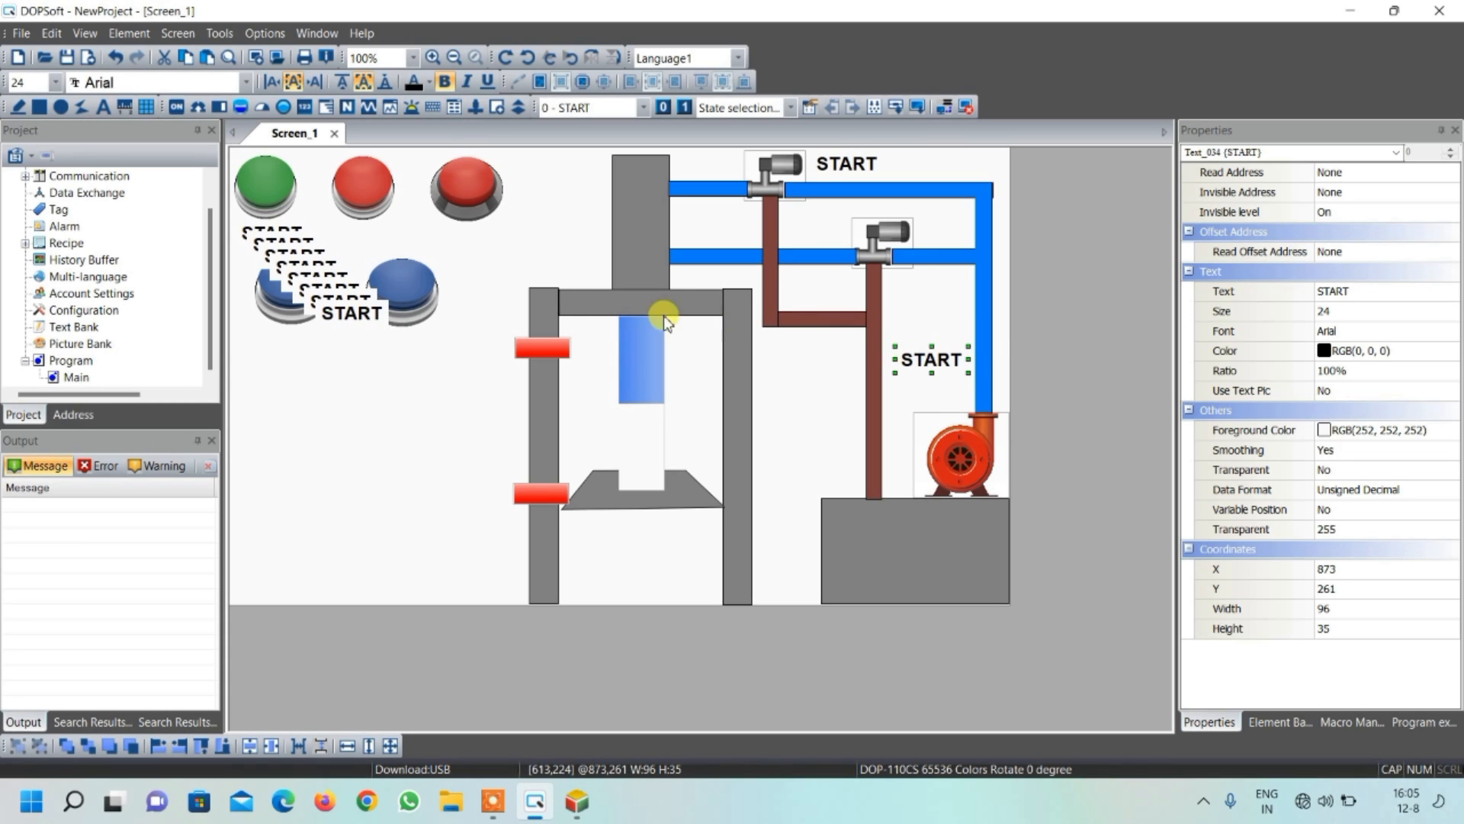
{"action": "left_click_drag", "start_coordinate": [343, 316], "coordinate": [493, 509]}
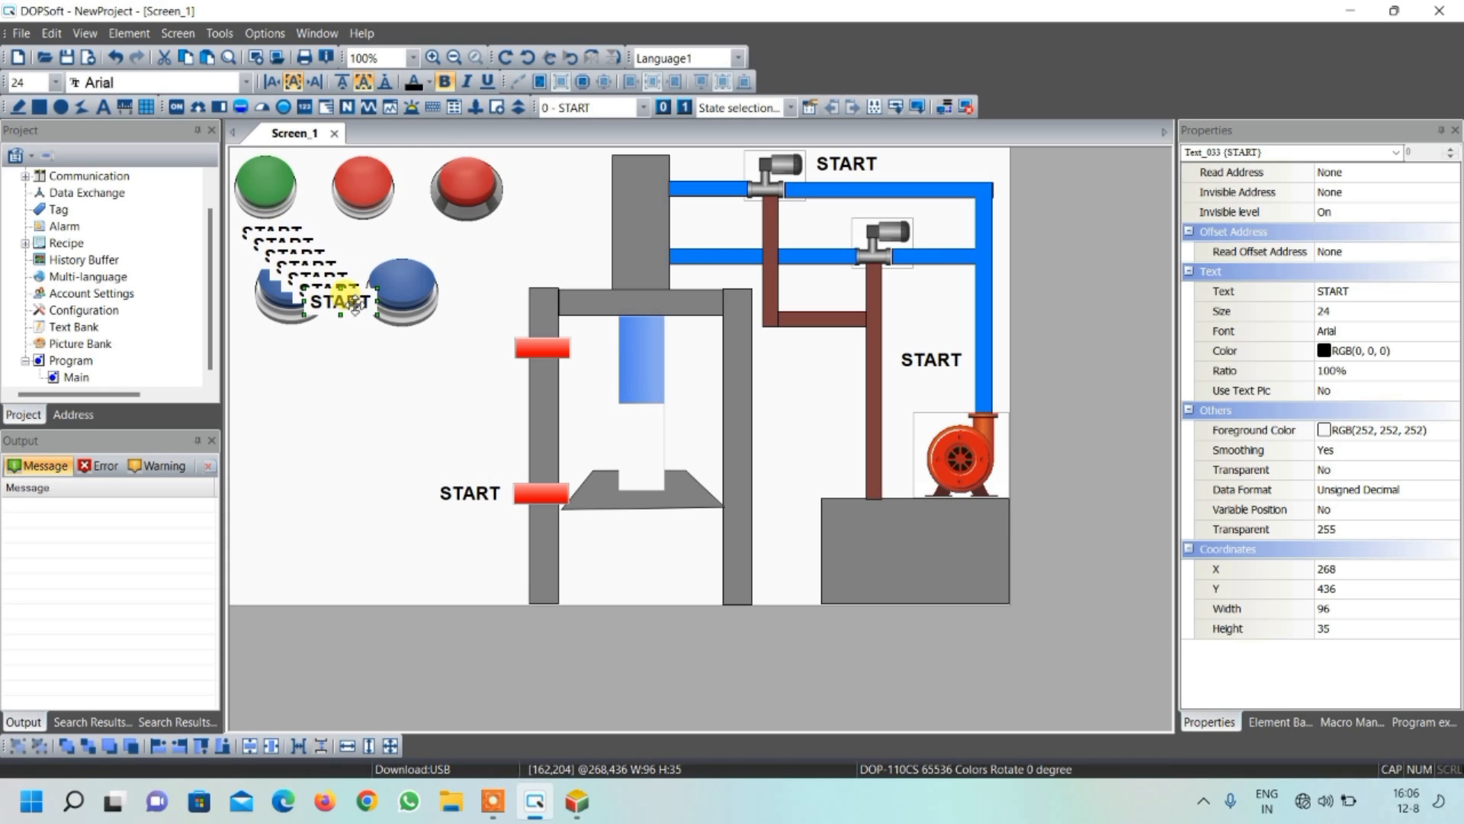
Place START label copies below the two red buttons and below each of the two blue buttons
{"action": "left_click_drag", "start_coordinate": [355, 305], "coordinate": [483, 243]}
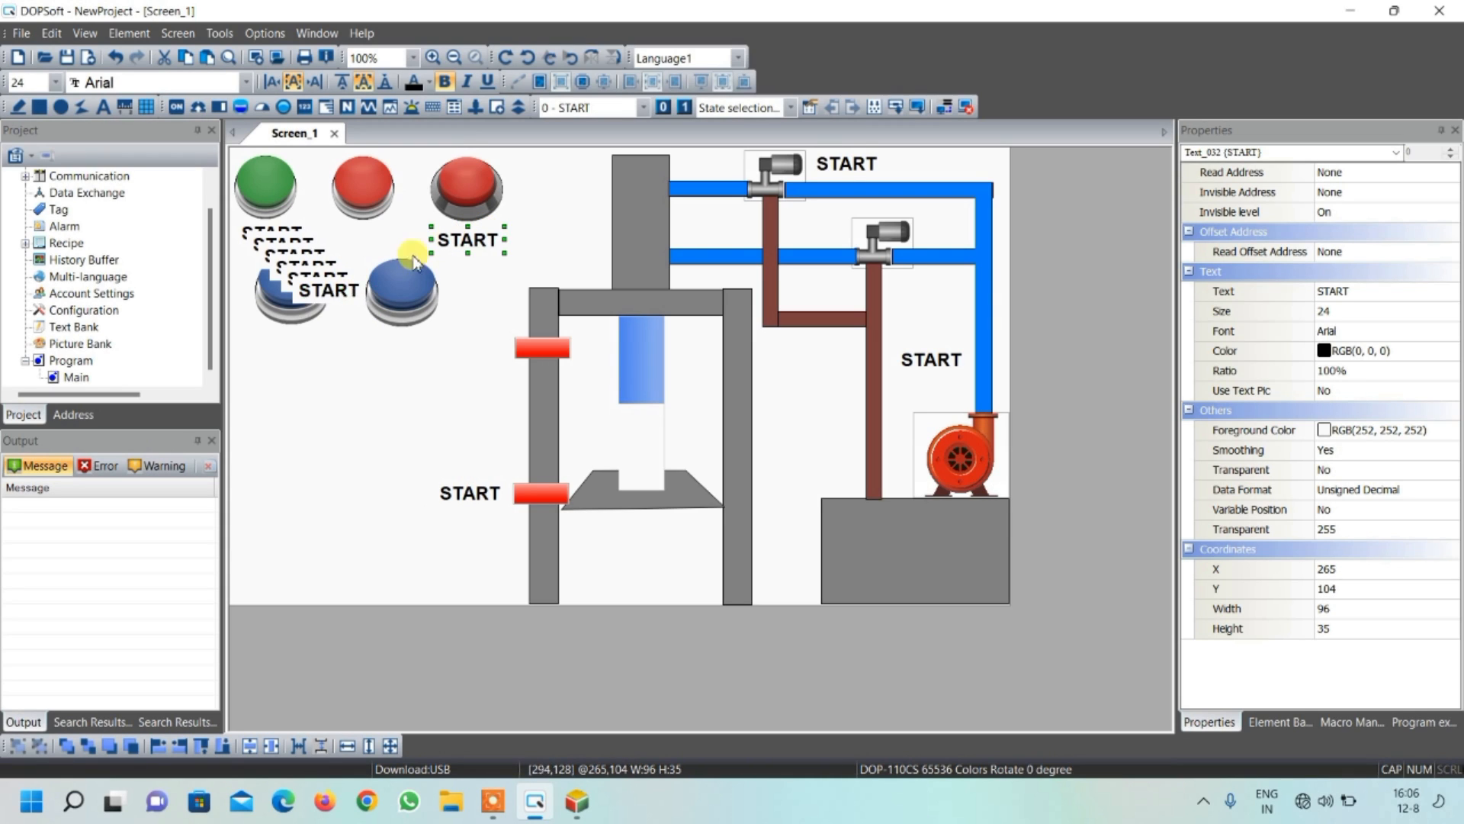
{"action": "left_click_drag", "start_coordinate": [319, 302], "coordinate": [406, 347]}
{"action": "double_click", "coordinate": [306, 267]}
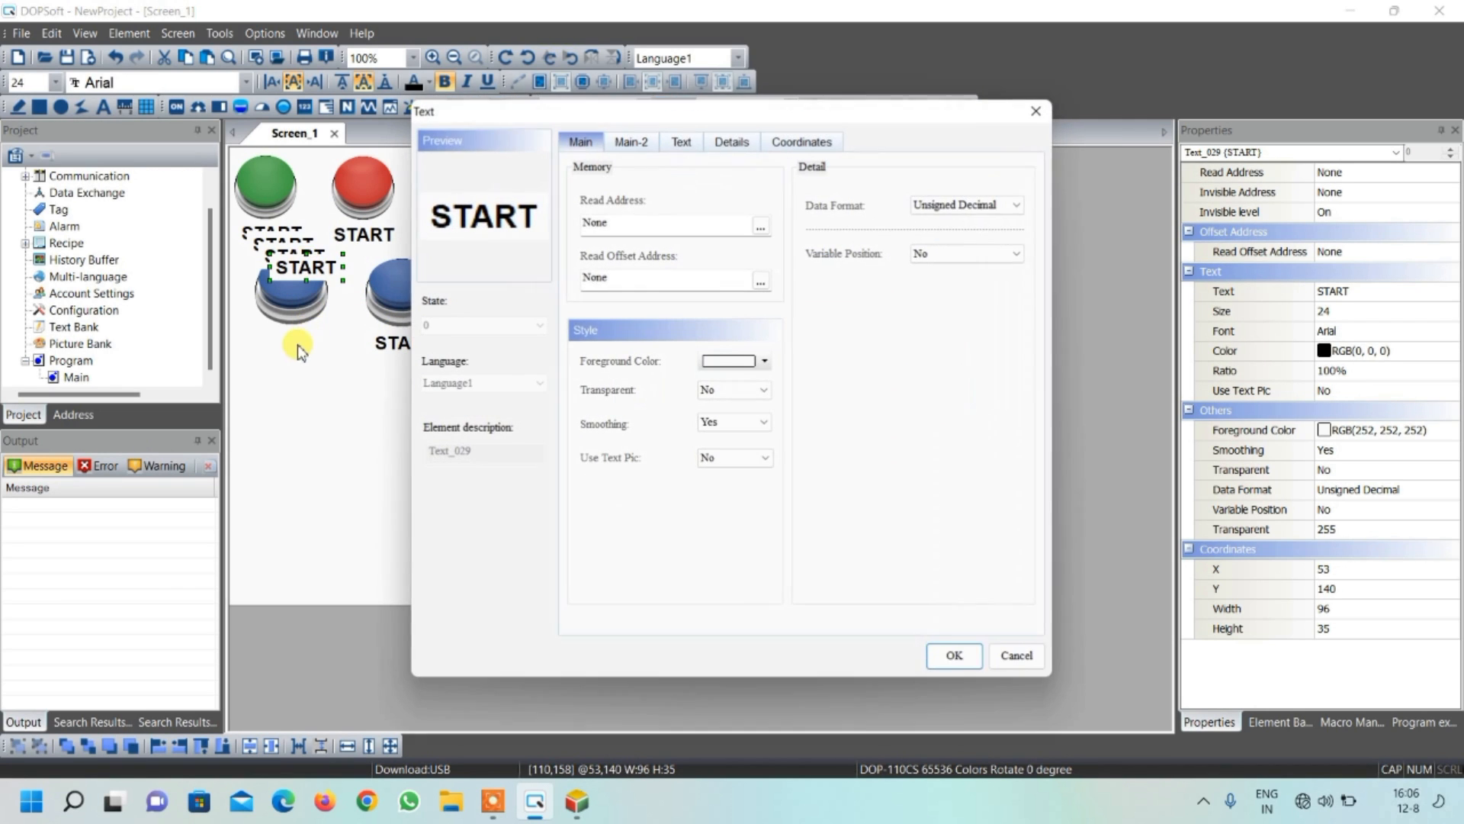
{"action": "left_click", "coordinate": [1037, 111]}
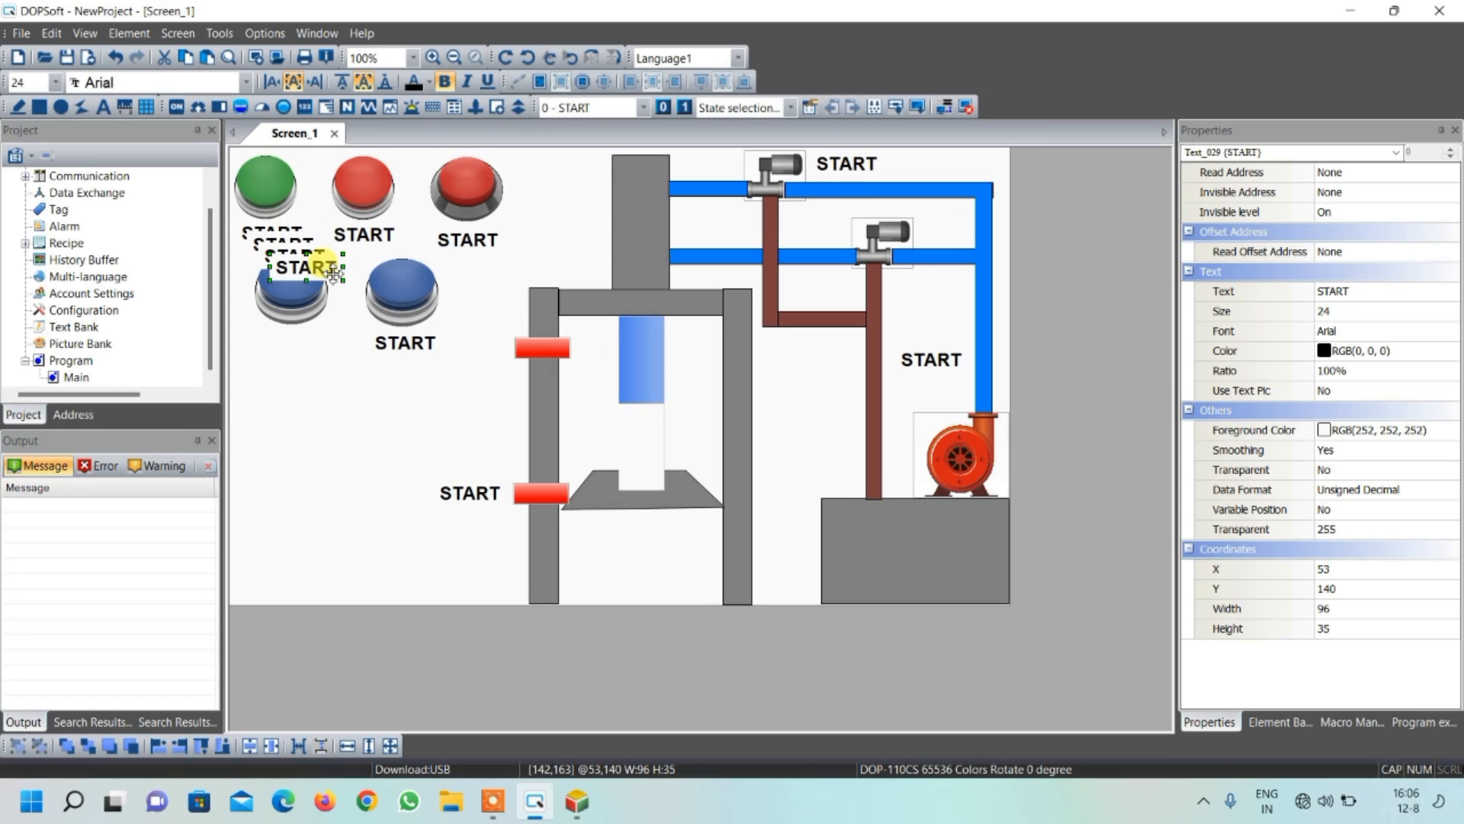
{"action": "left_click_drag", "start_coordinate": [321, 271], "coordinate": [309, 347]}
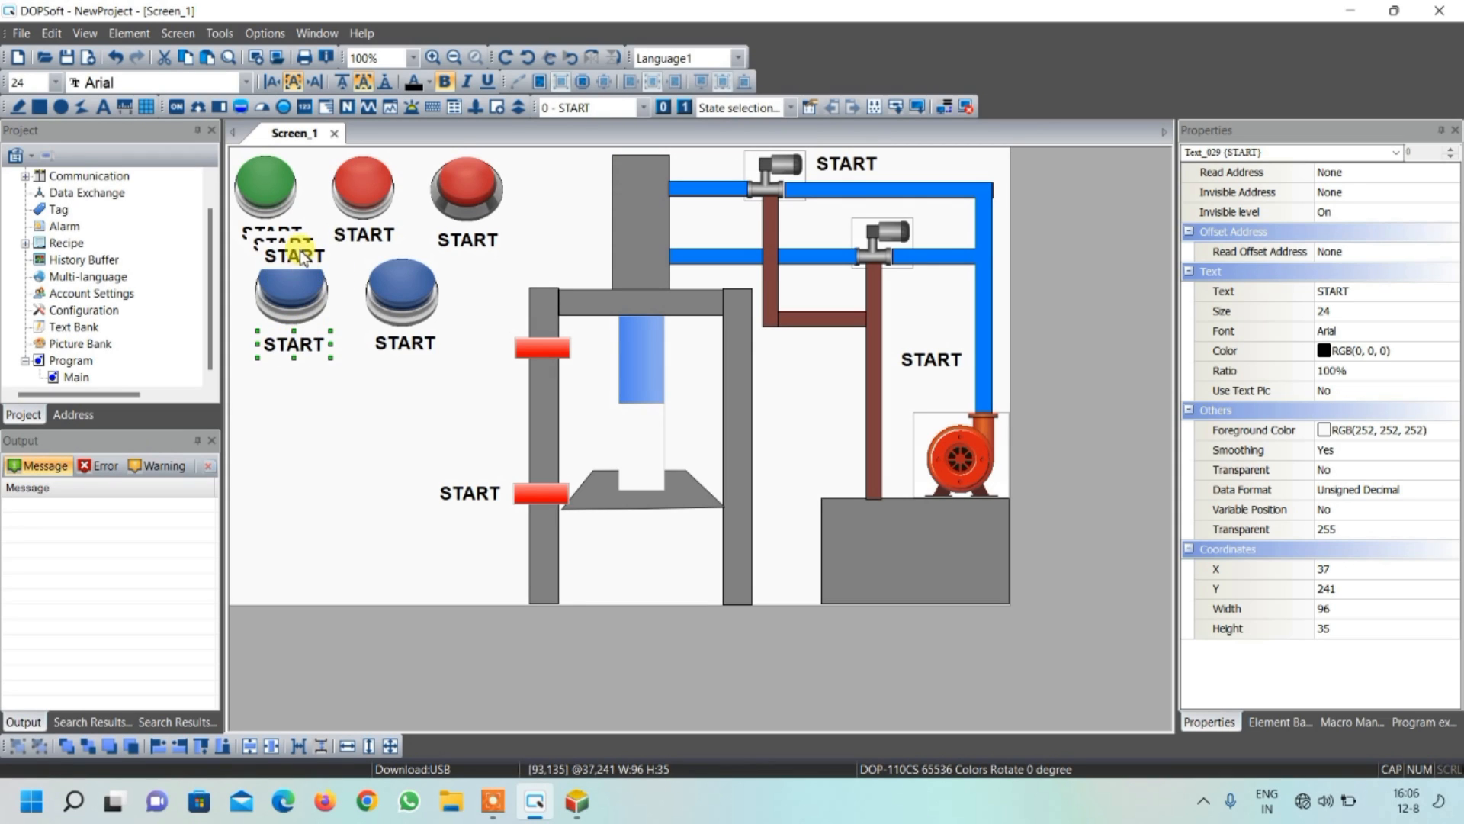
Place the remaining START label copies below the lower valve and beside the upper red column switch
{"action": "left_click_drag", "start_coordinate": [301, 257], "coordinate": [823, 236]}
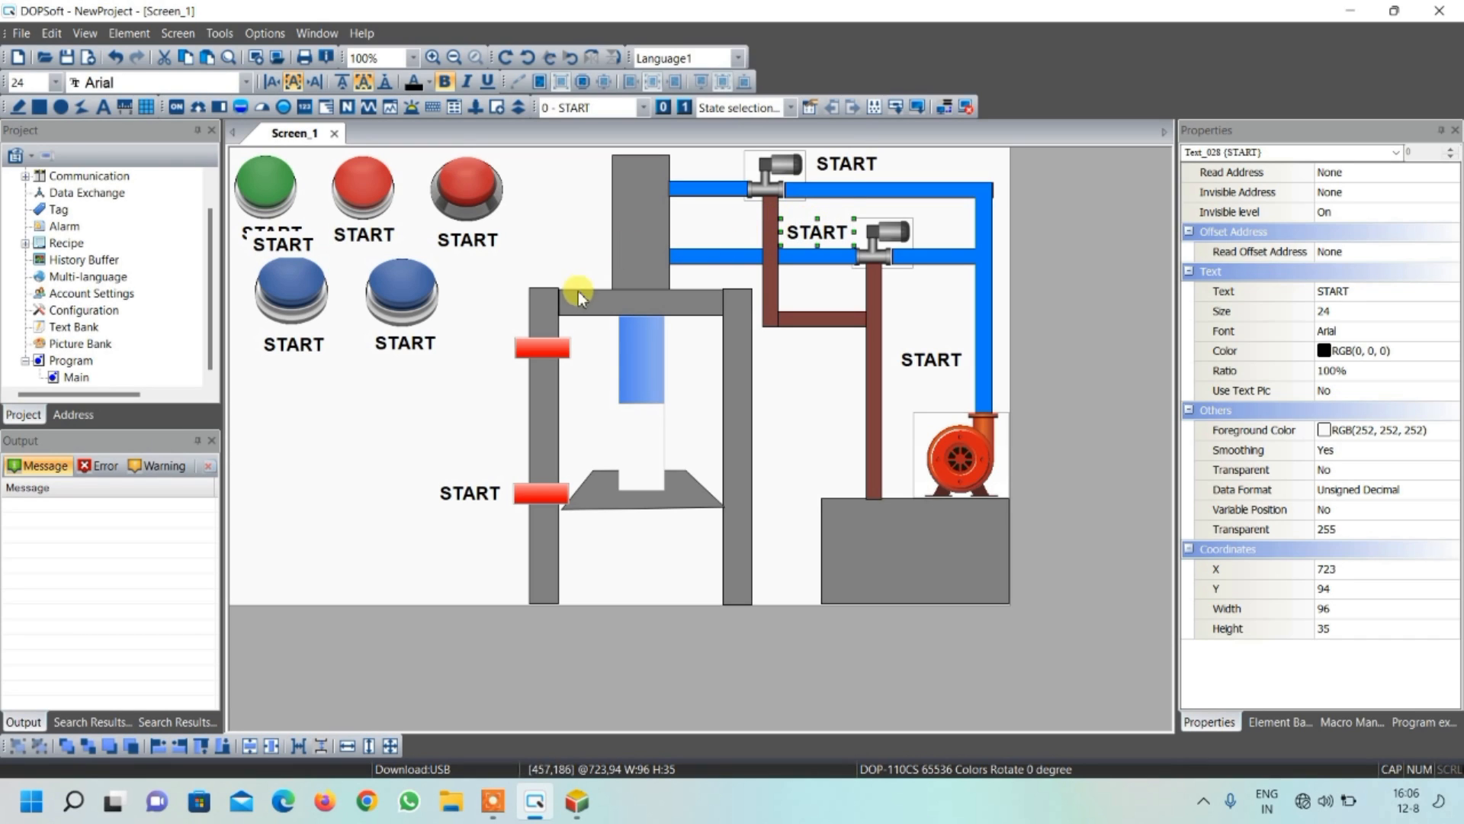
{"action": "left_click_drag", "start_coordinate": [822, 230], "coordinate": [941, 289]}
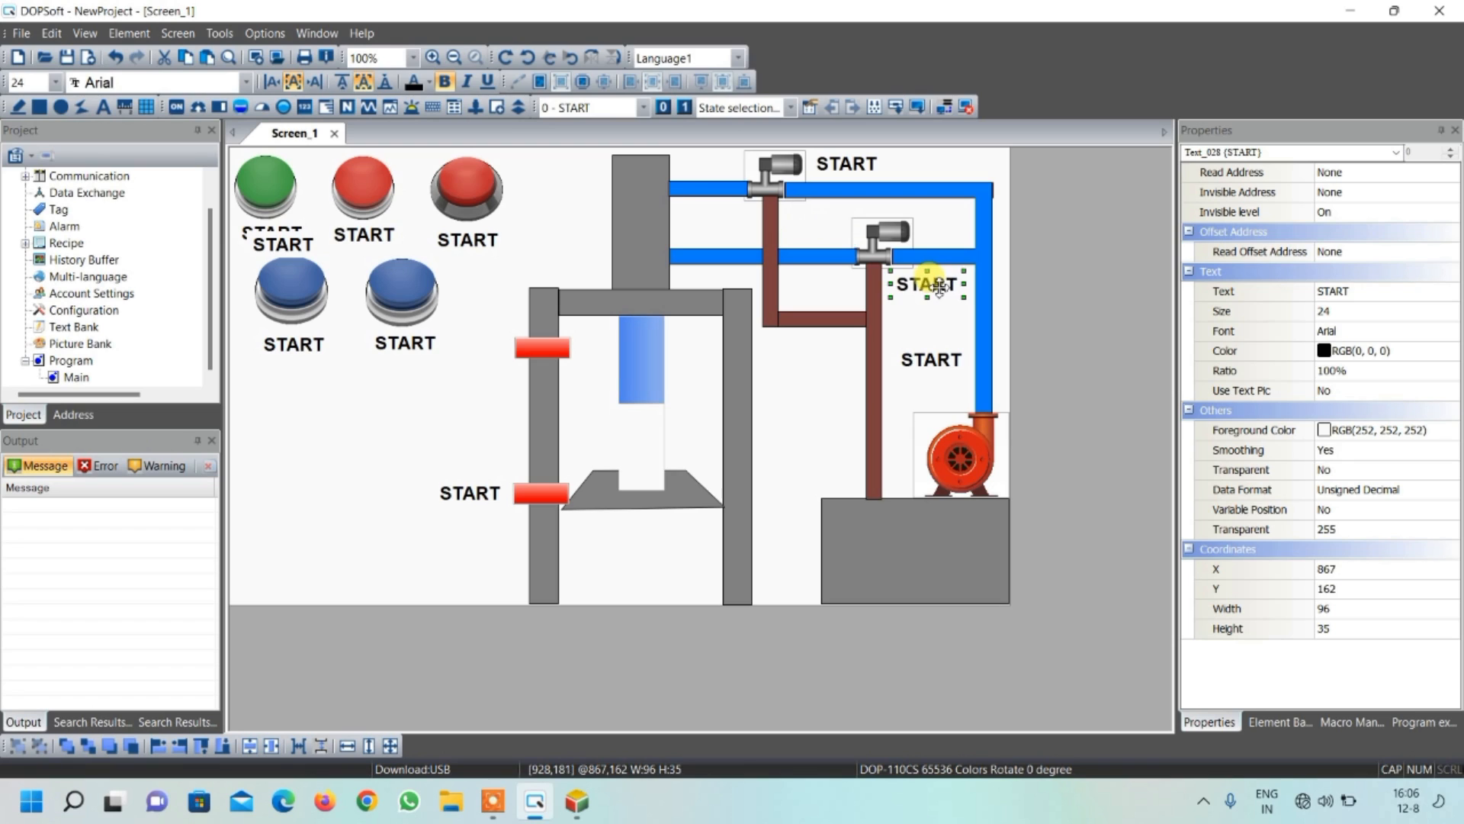
{"action": "left_click", "coordinate": [297, 251]}
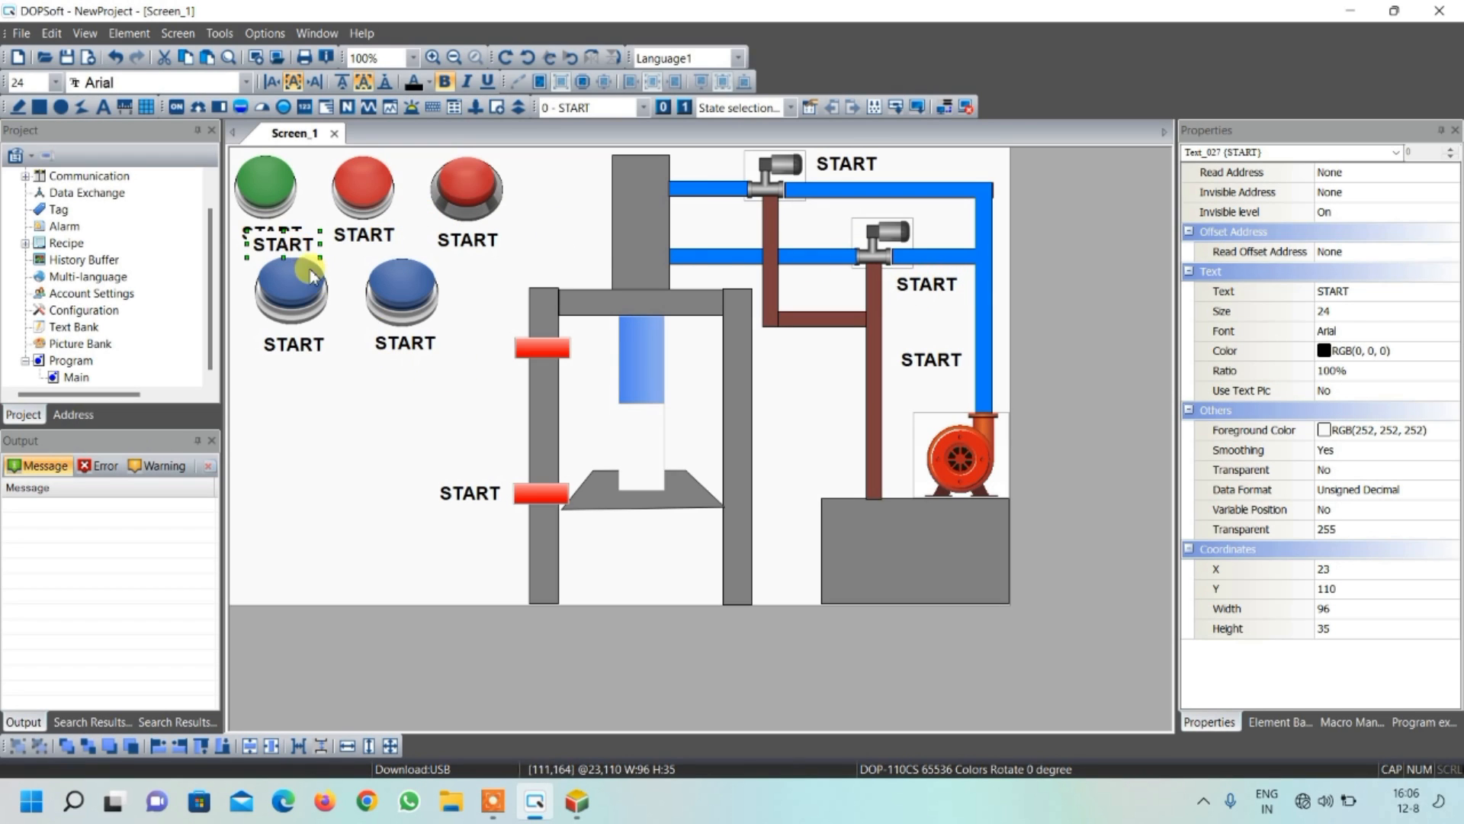
{"action": "left_click_drag", "start_coordinate": [290, 242], "coordinate": [507, 374]}
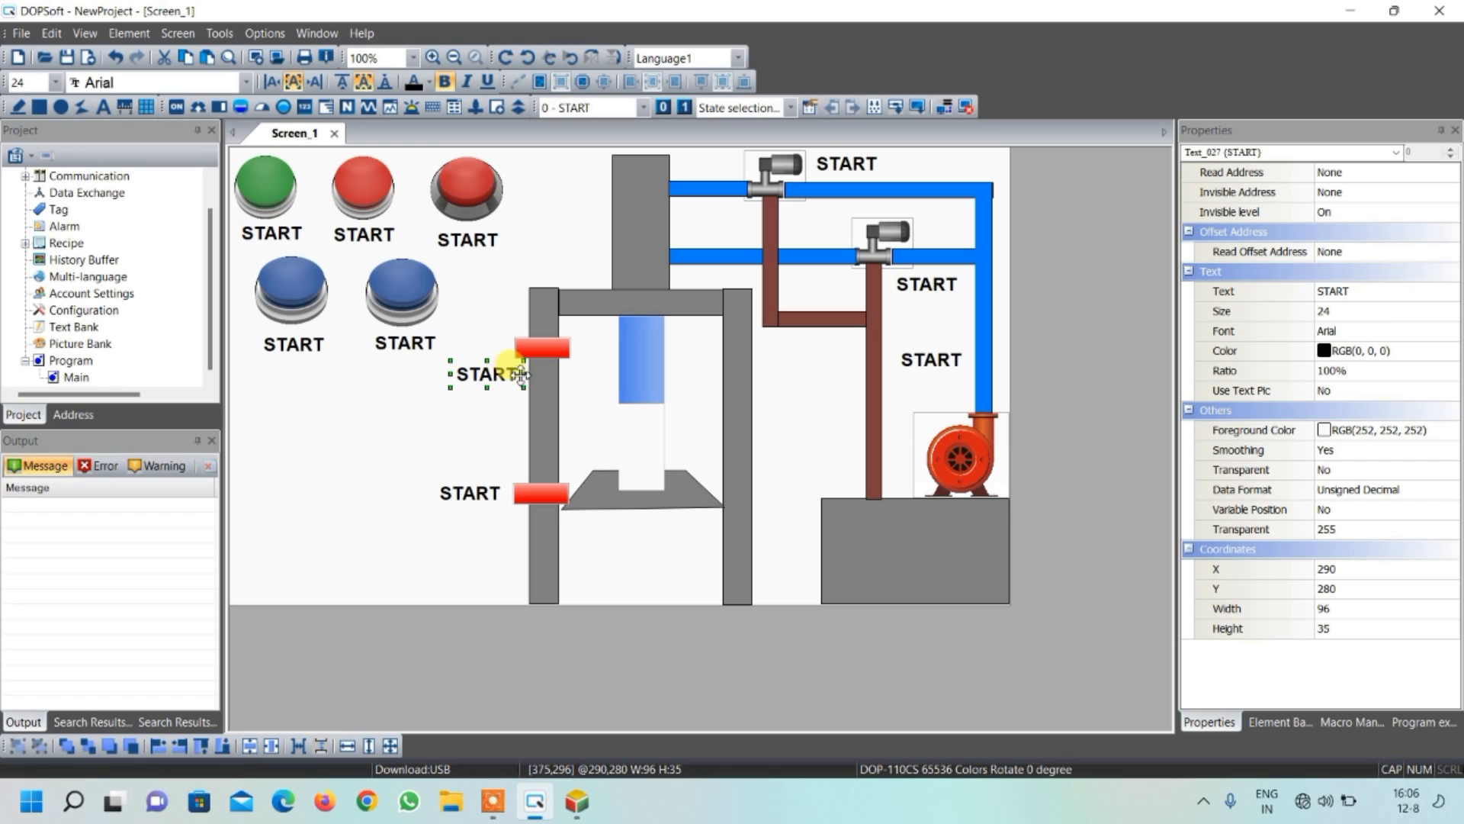
{"action": "left_click", "coordinate": [415, 435]}
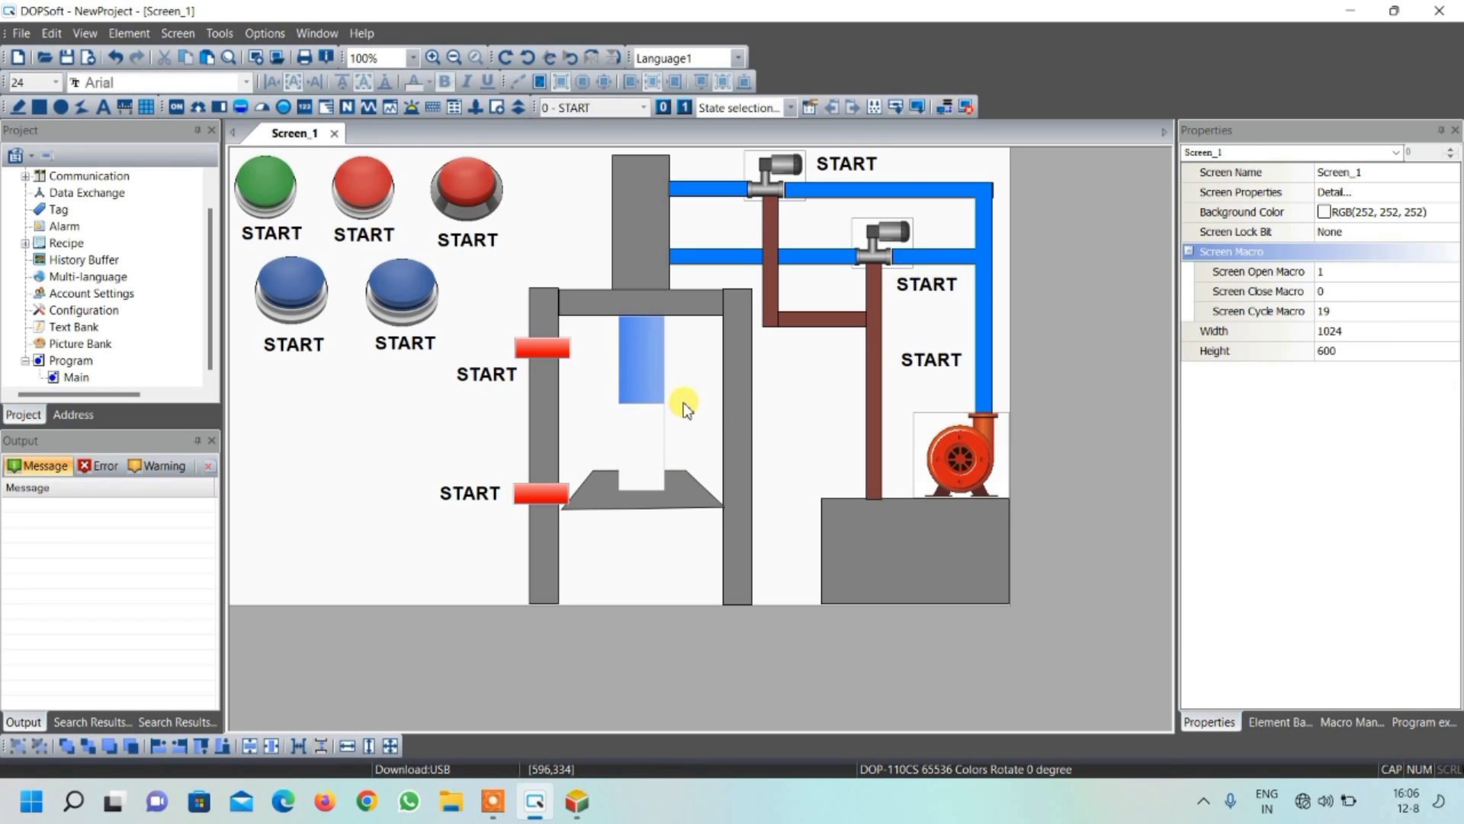
Change the text of the label below the middle button of the upper row to STOP
{"action": "double_click", "coordinate": [367, 238]}
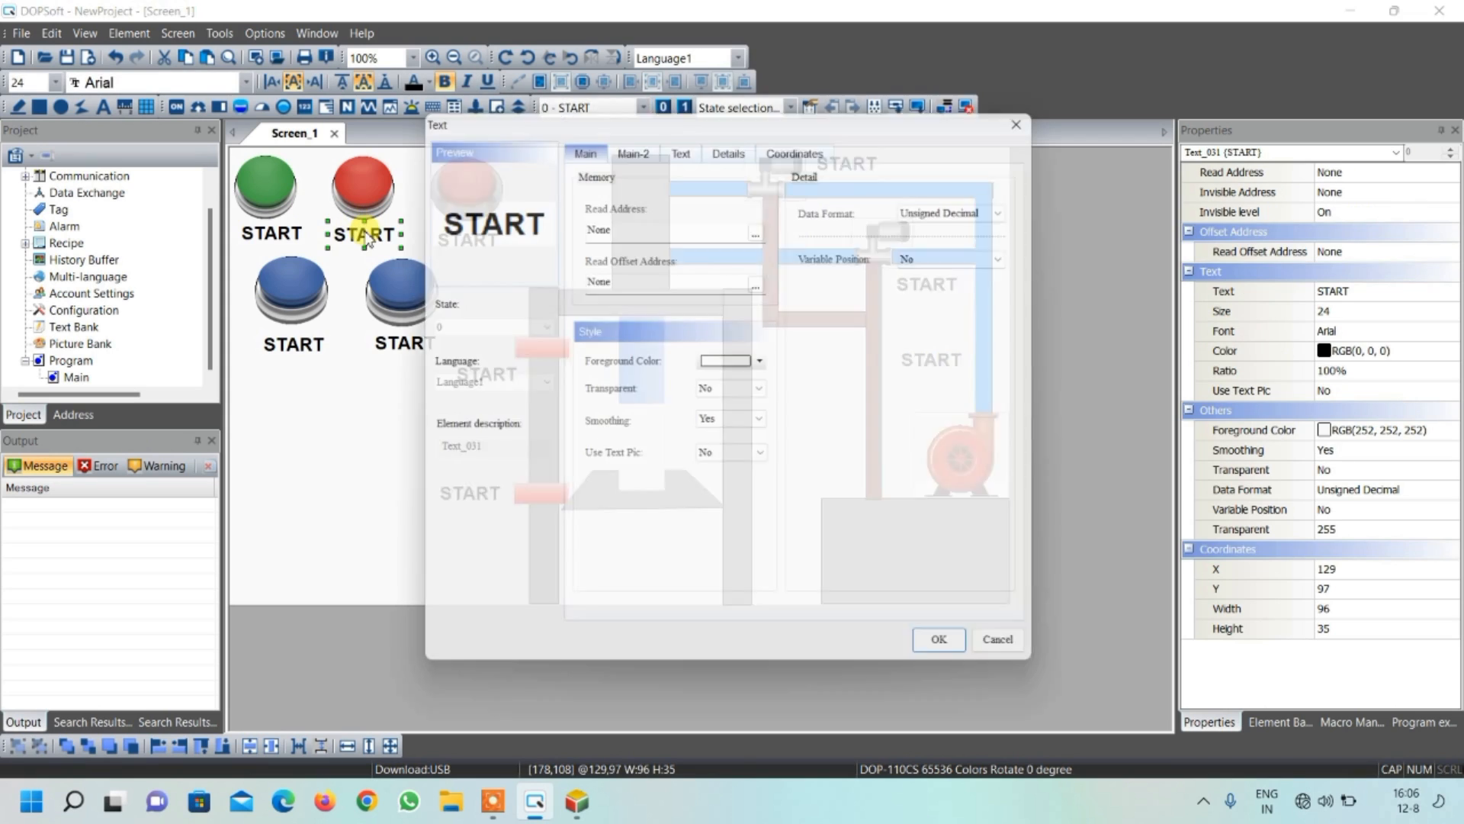
{"action": "left_click", "coordinate": [680, 149]}
{"action": "left_click_drag", "start_coordinate": [649, 213], "coordinate": [576, 208]}
{"action": "type", "text": "ST"}
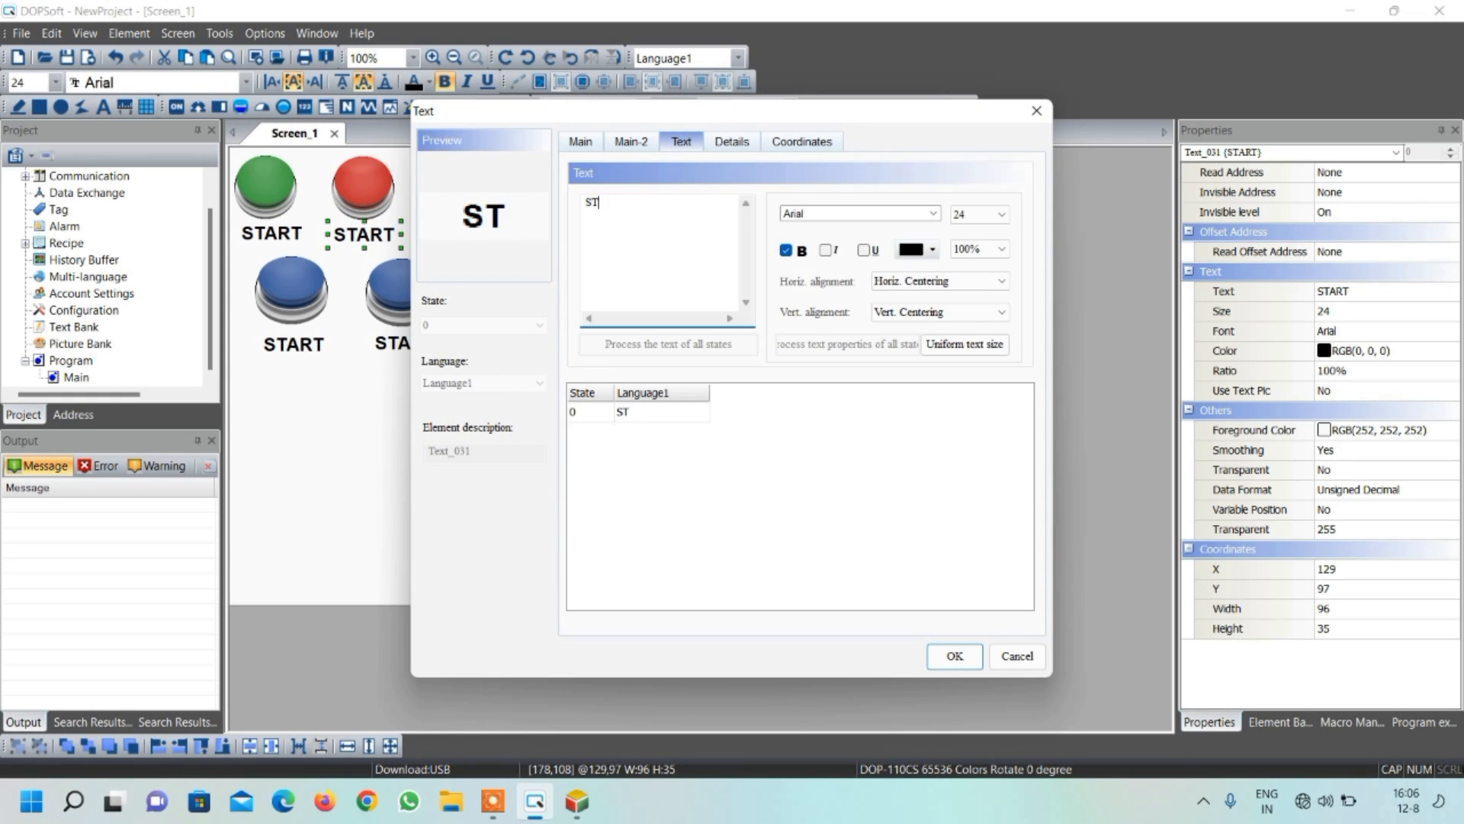
{"action": "type", "text": "OP"}
{"action": "left_click", "coordinate": [954, 655]}
Change the label below the dark-based red button to EMERGENCY and widen its text box to about 155
{"action": "double_click", "coordinate": [465, 241]}
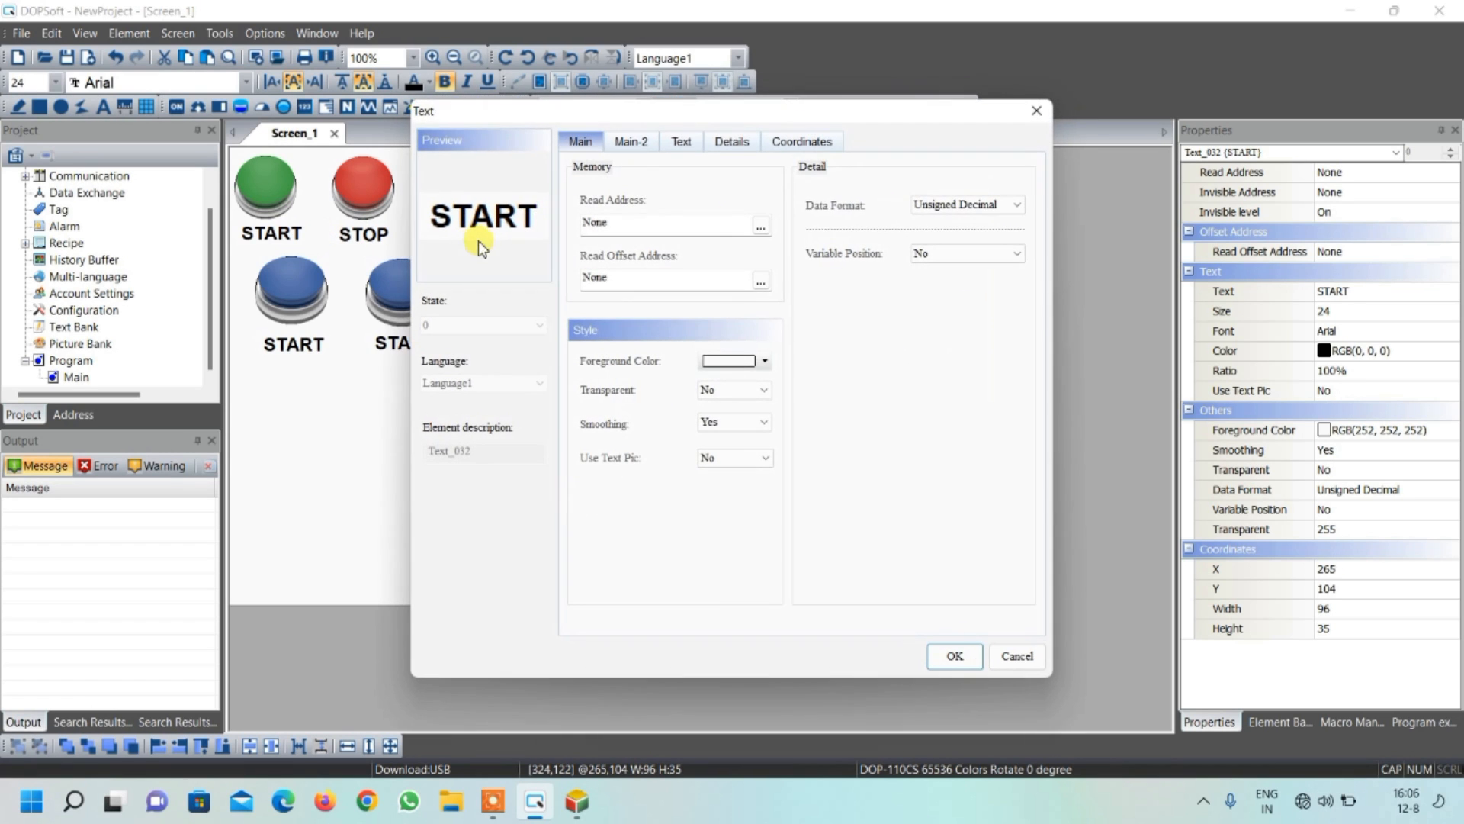
{"action": "left_click", "coordinate": [686, 150]}
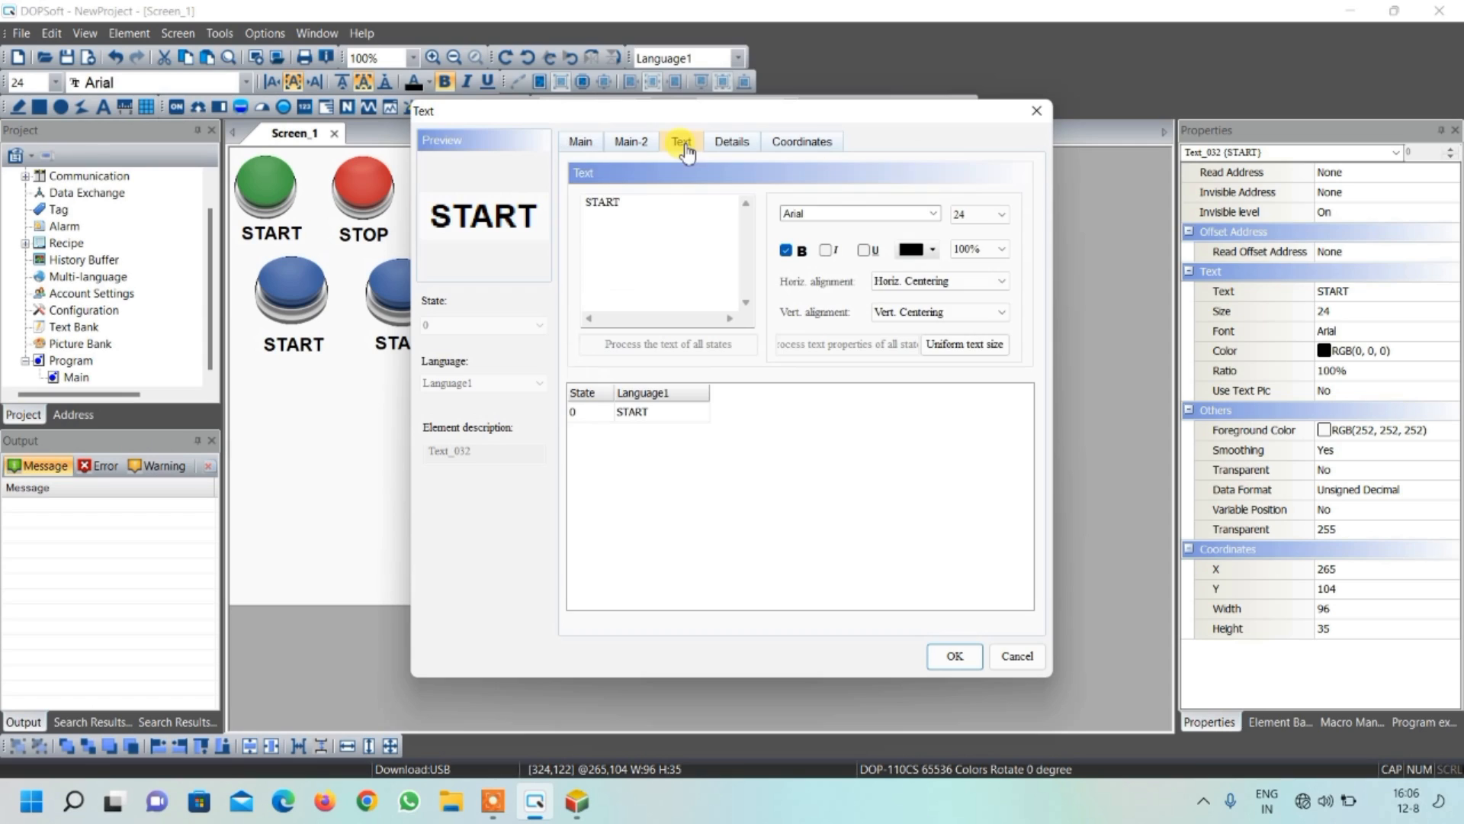
{"action": "left_click_drag", "start_coordinate": [663, 203], "coordinate": [546, 208]}
{"action": "type", "text": "EMERG"}
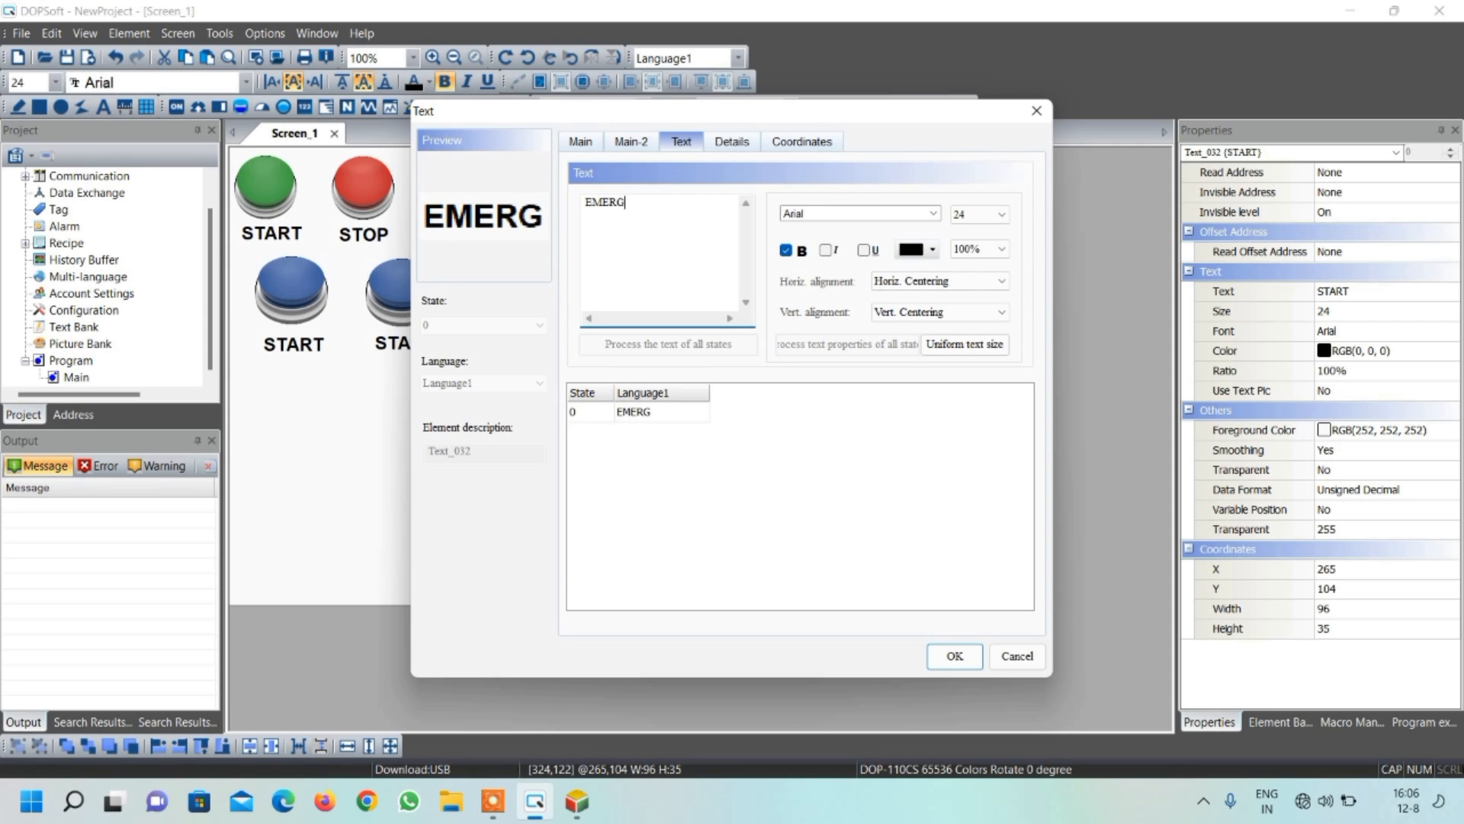
{"action": "type", "text": "ENCY"}
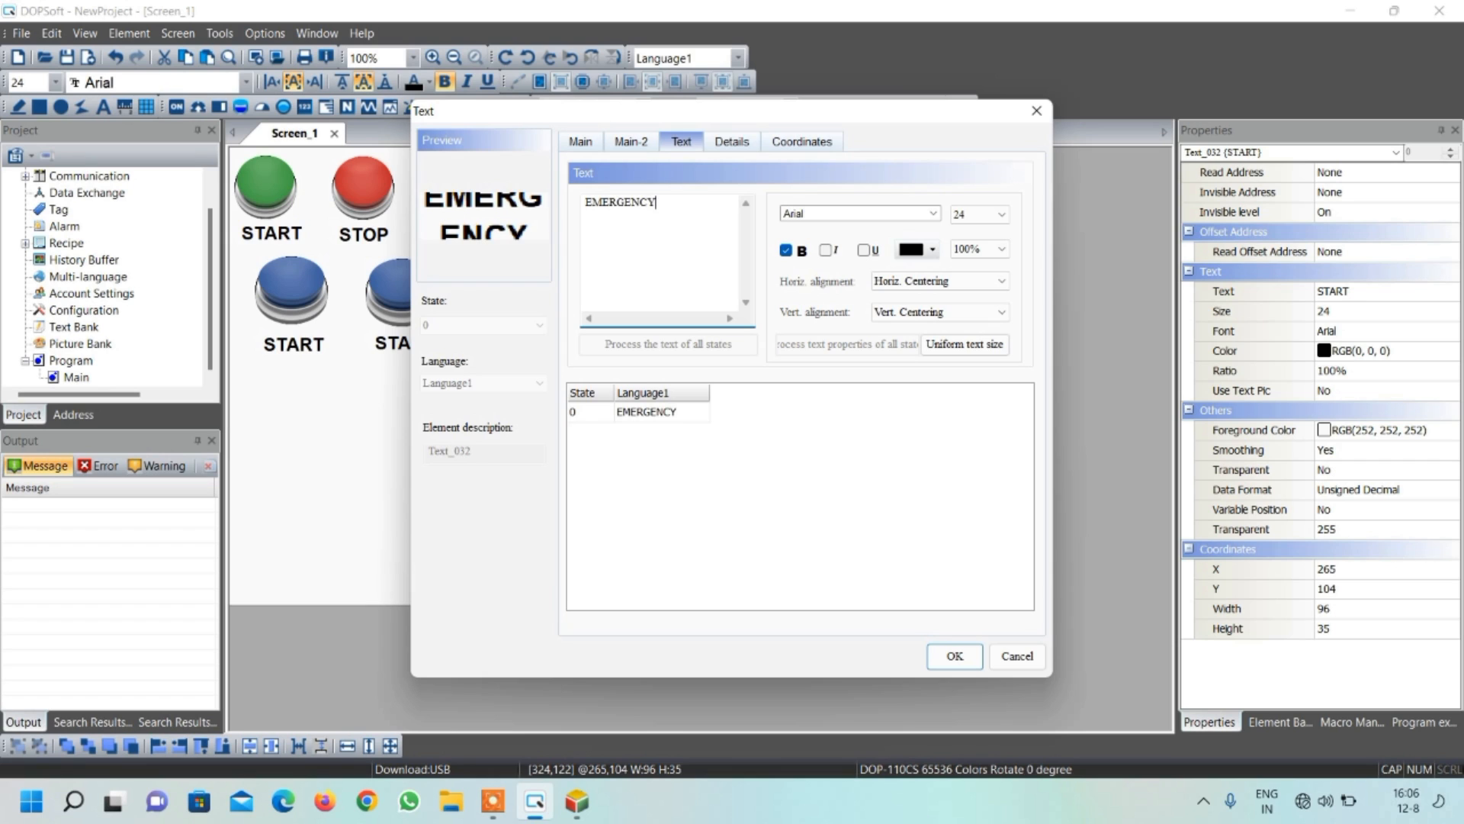
{"action": "left_click", "coordinate": [941, 648]}
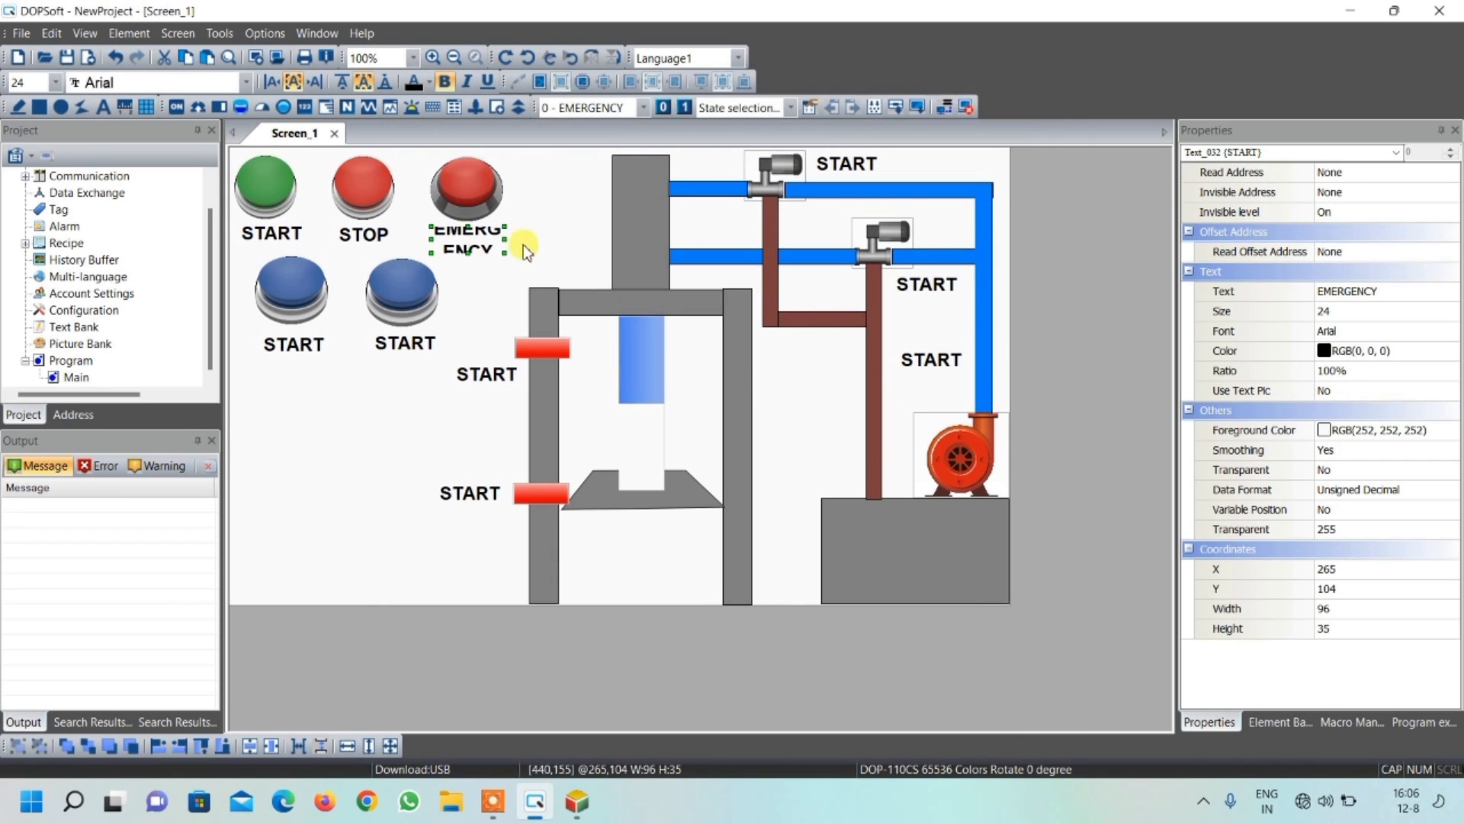
{"action": "left_click_drag", "start_coordinate": [504, 241], "coordinate": [549, 241]}
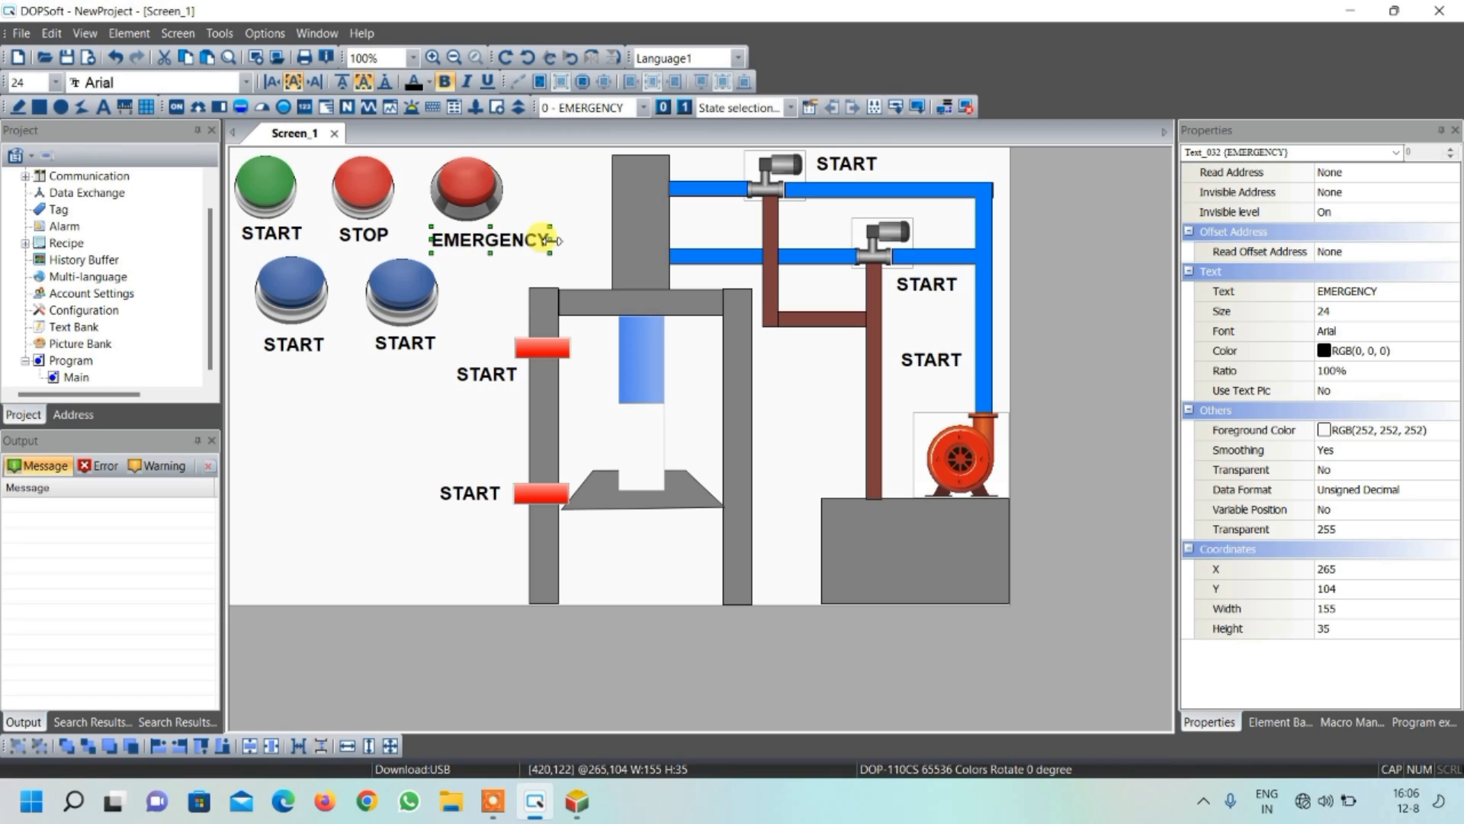
{"action": "left_click", "coordinate": [558, 198]}
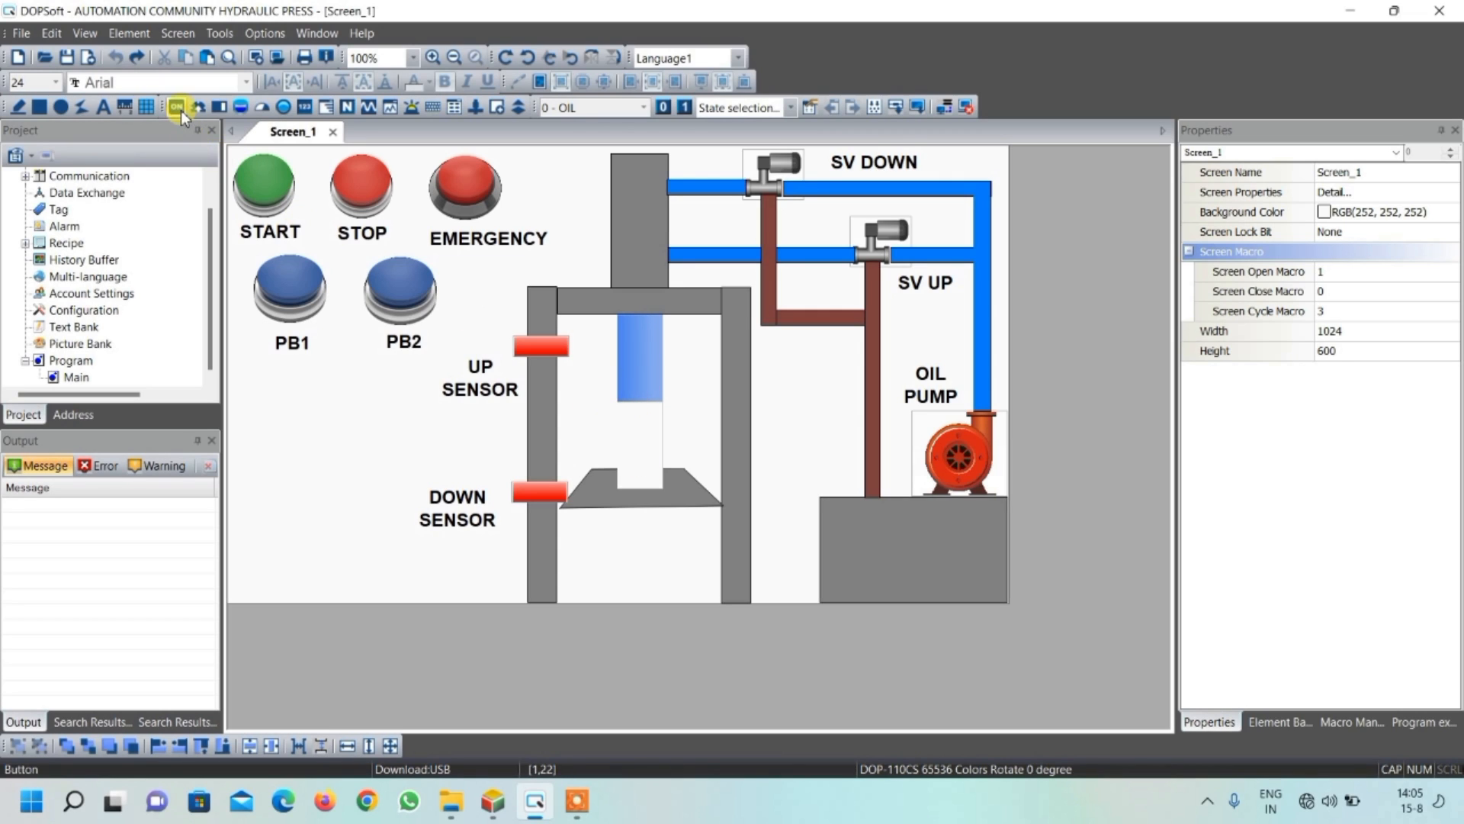
Open the screen cycle macro of Screen_1 for editing and reposition its editor window
{"action": "left_click", "coordinate": [173, 36]}
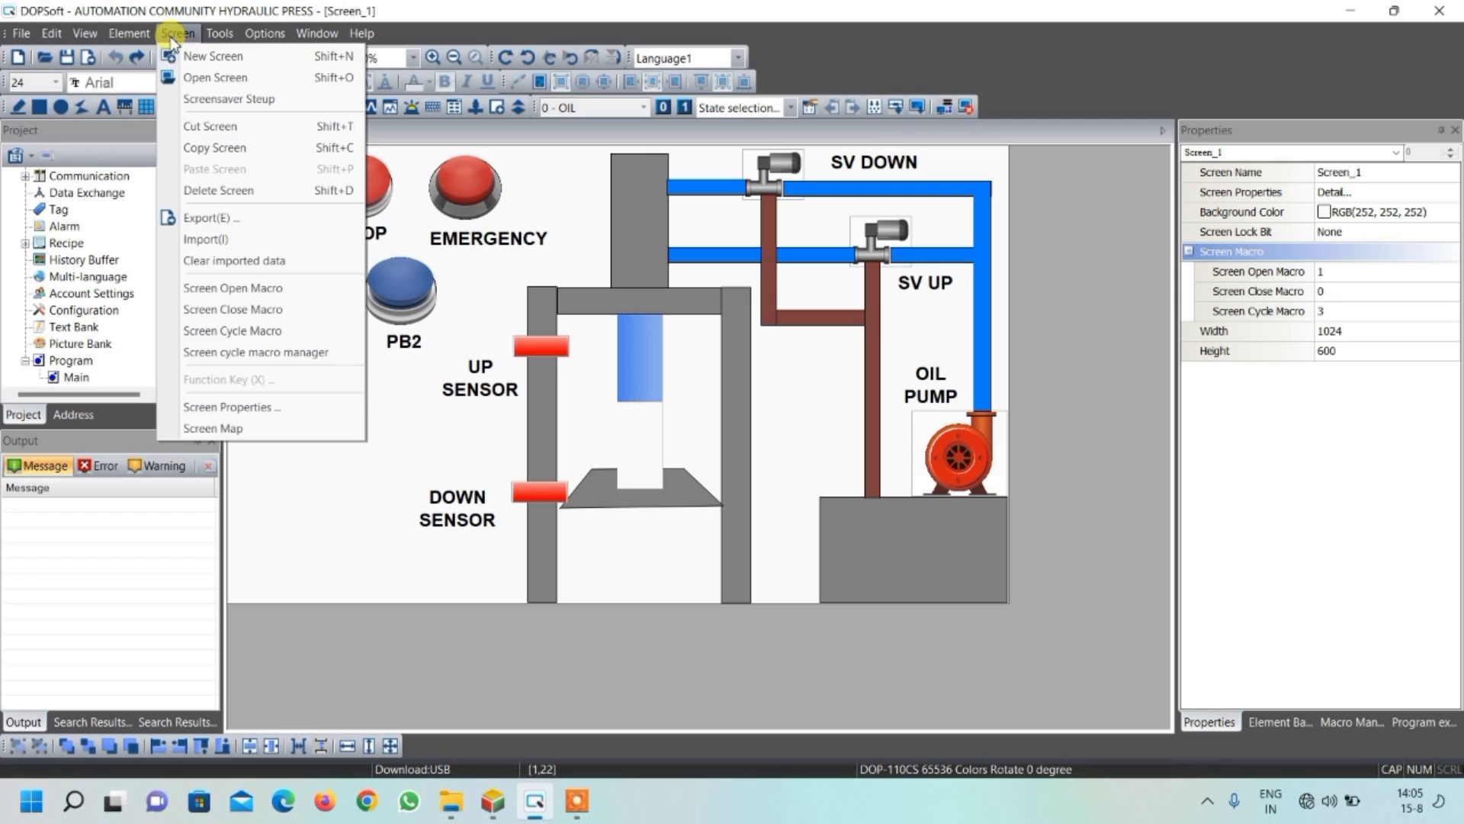
{"action": "left_click", "coordinate": [217, 331]}
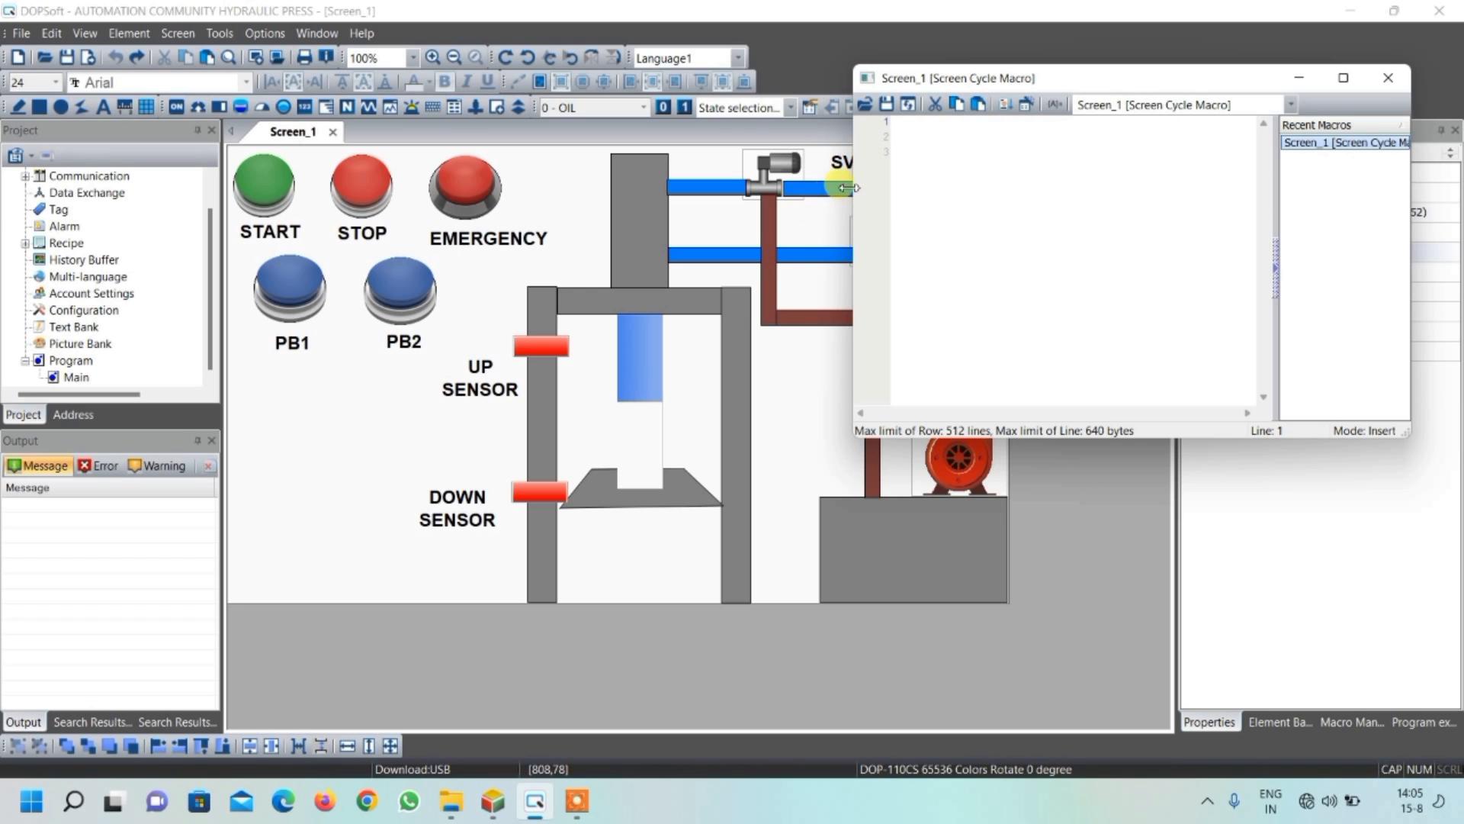
{"action": "left_click_drag", "start_coordinate": [972, 86], "coordinate": [1066, 79]}
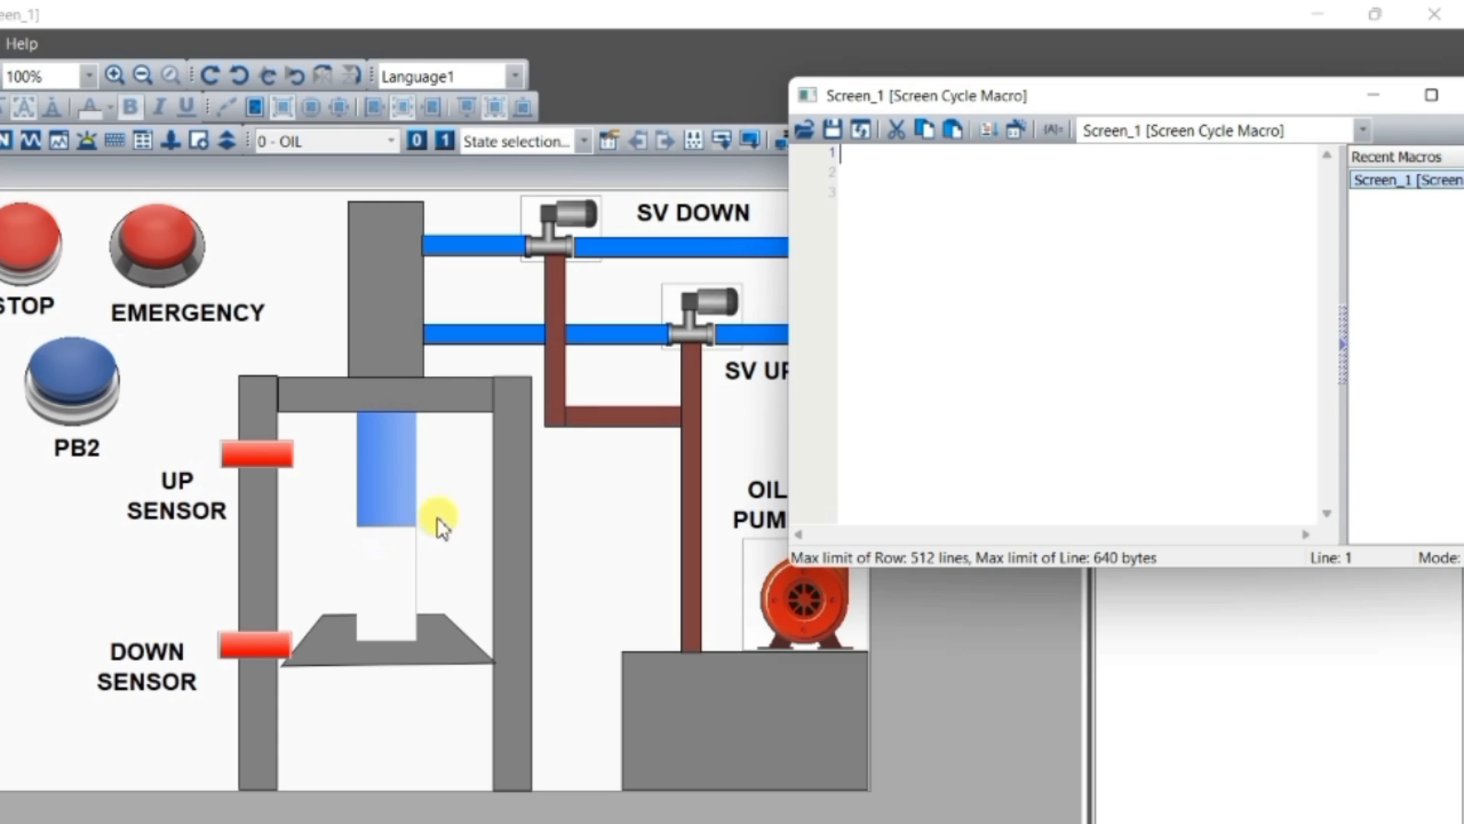
Start a new macro command using the IF == ON comparison
{"action": "left_click", "coordinate": [1019, 136]}
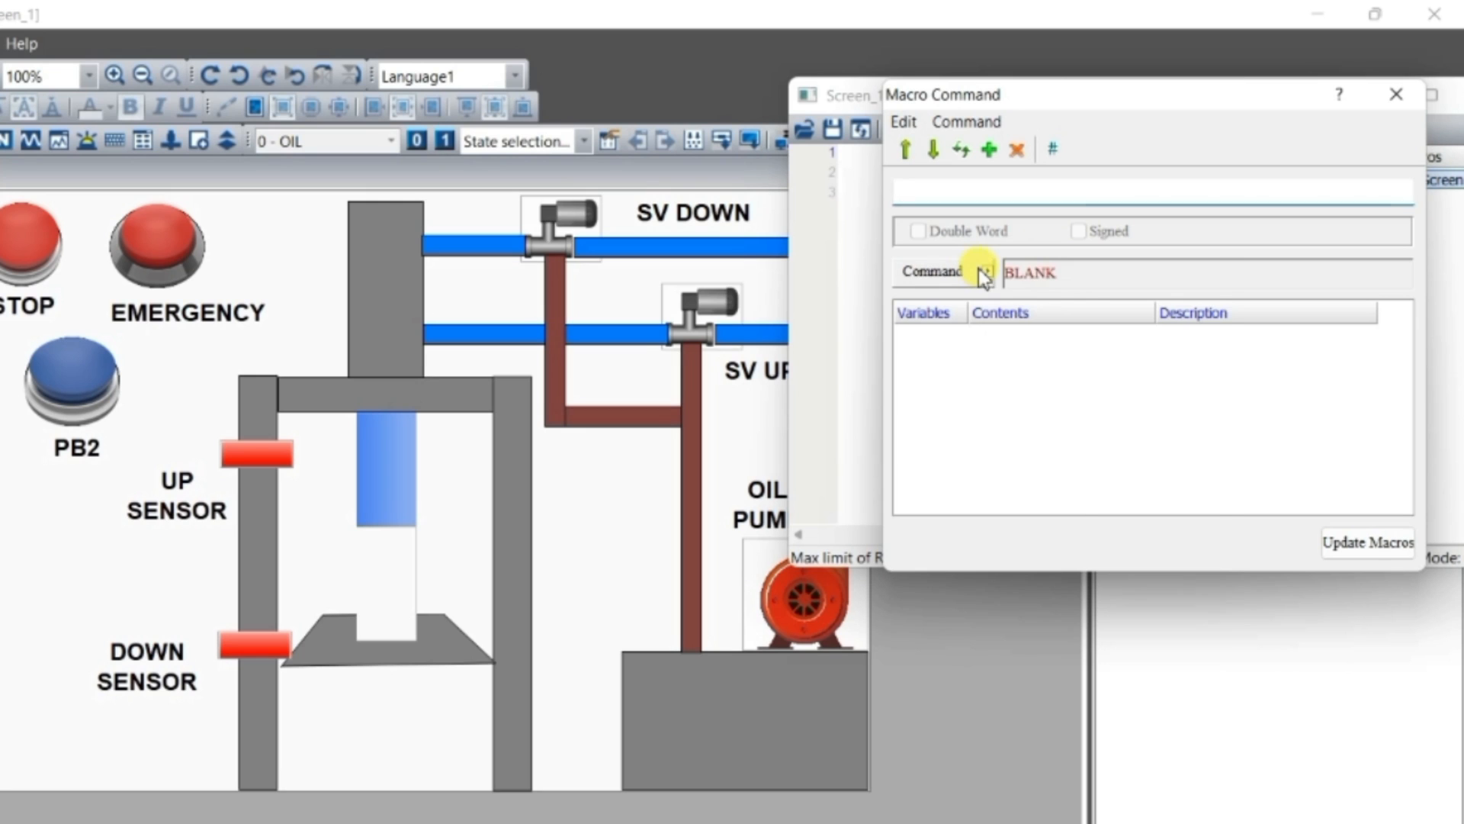
{"action": "left_click", "coordinate": [979, 270]}
{"action": "mouse_move", "coordinate": [1215, 375]}
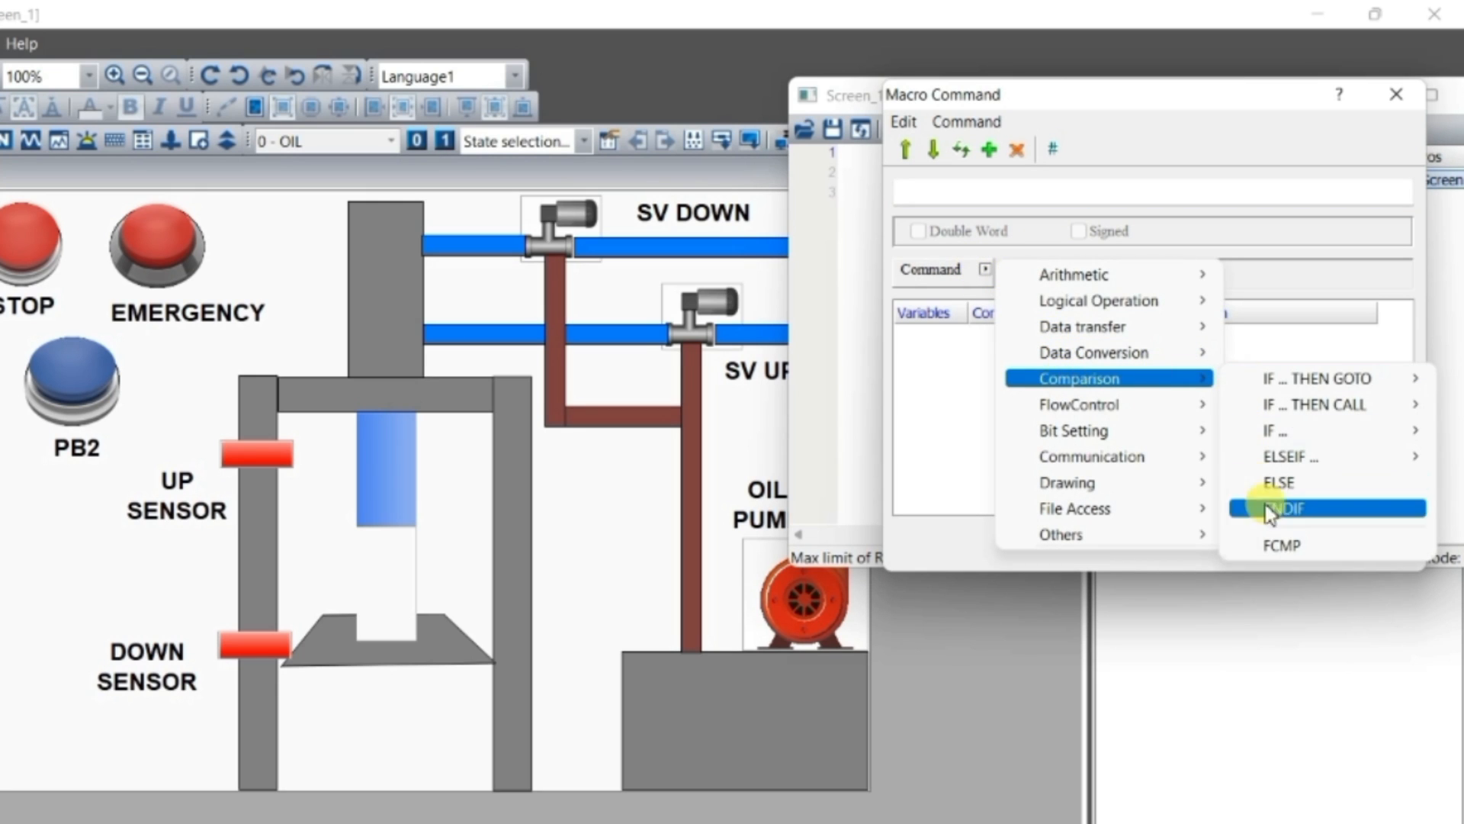
{"action": "mouse_move", "coordinate": [1285, 432]}
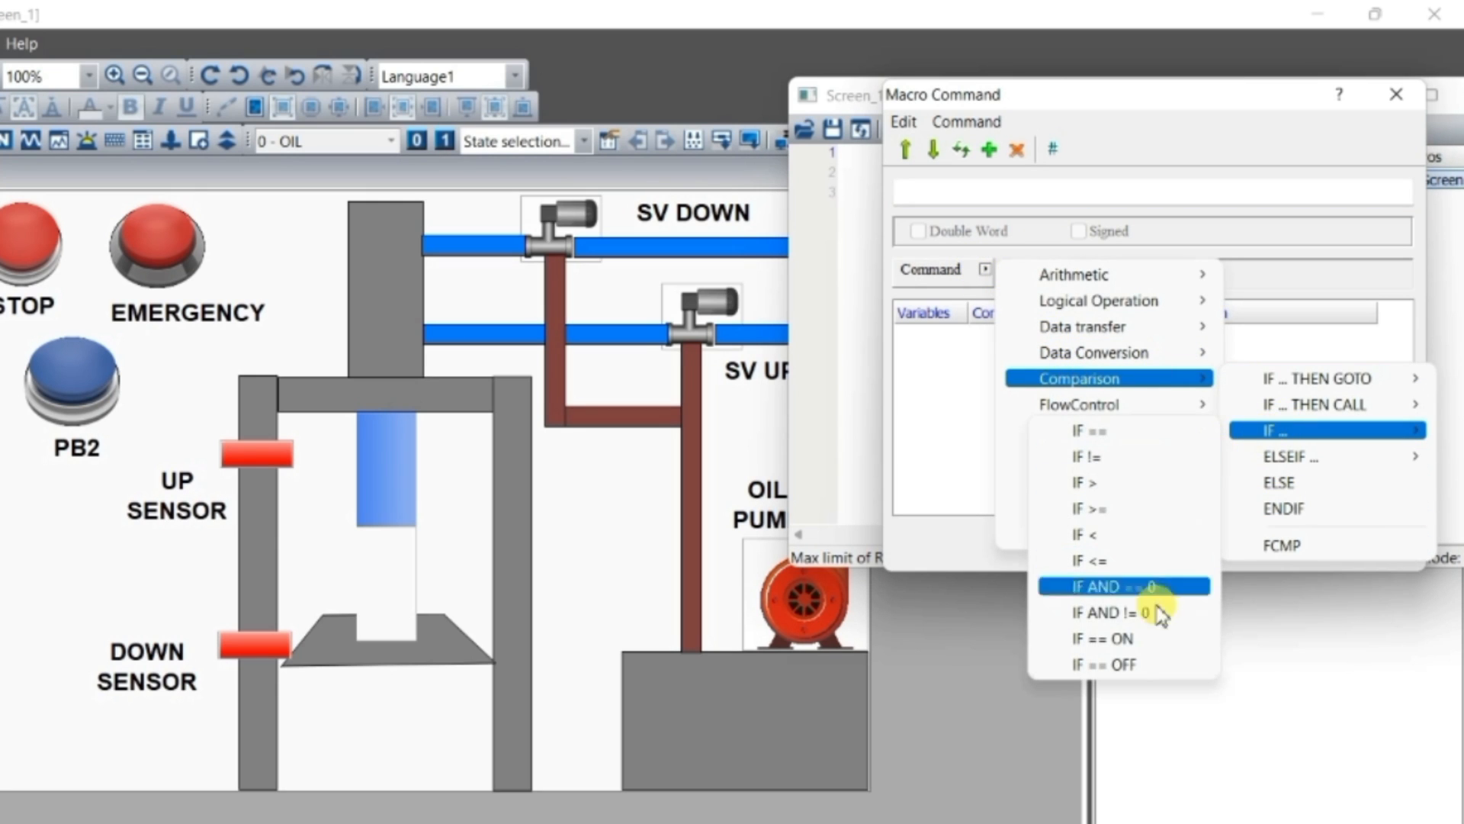
{"action": "left_click", "coordinate": [1149, 648]}
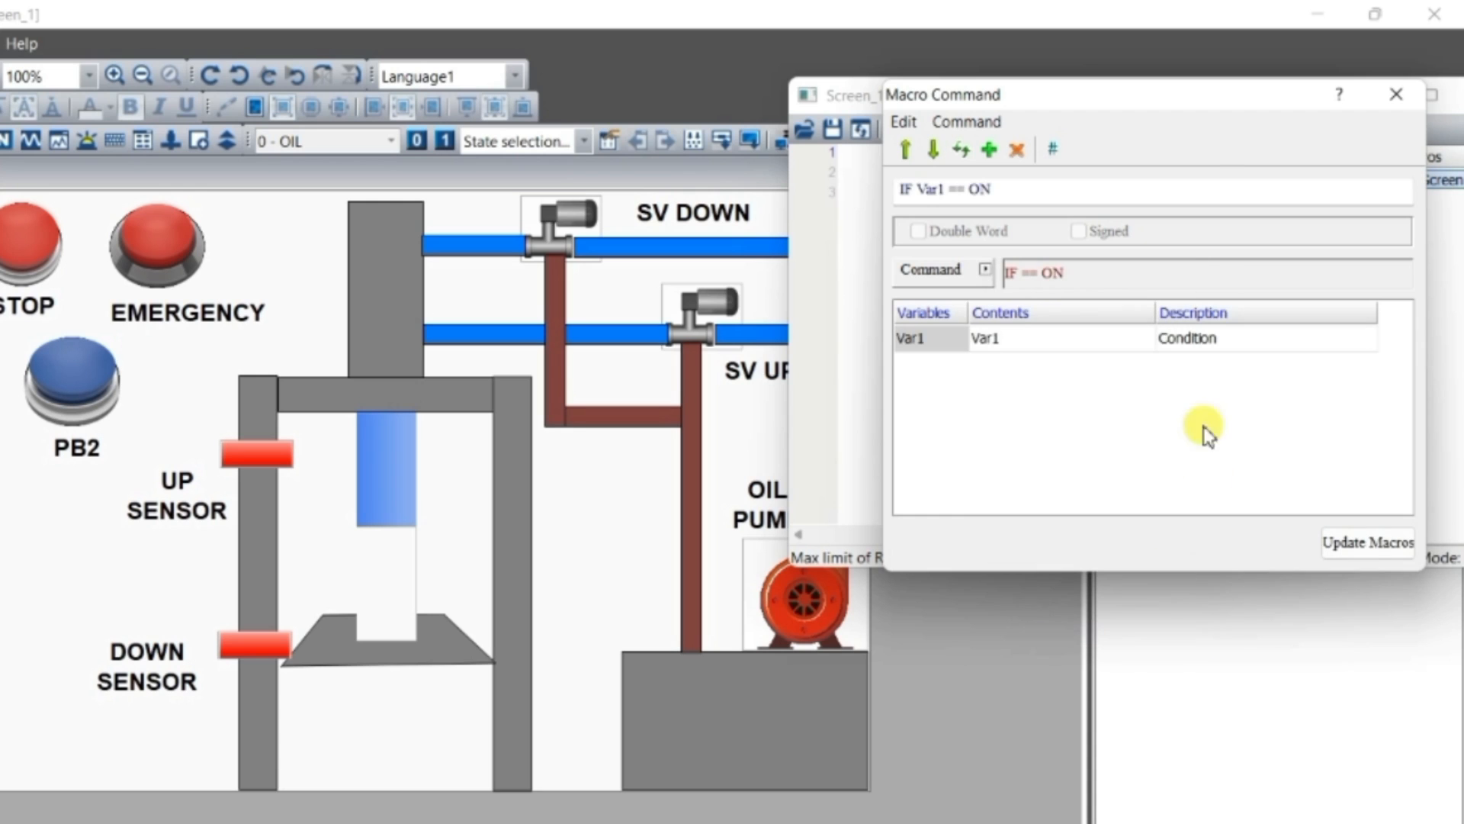
Set the IF condition to Link2 device bit Y1, insert the line into the macro and close the command dialog
{"action": "left_click", "coordinate": [1109, 339]}
{"action": "left_click", "coordinate": [1144, 340]}
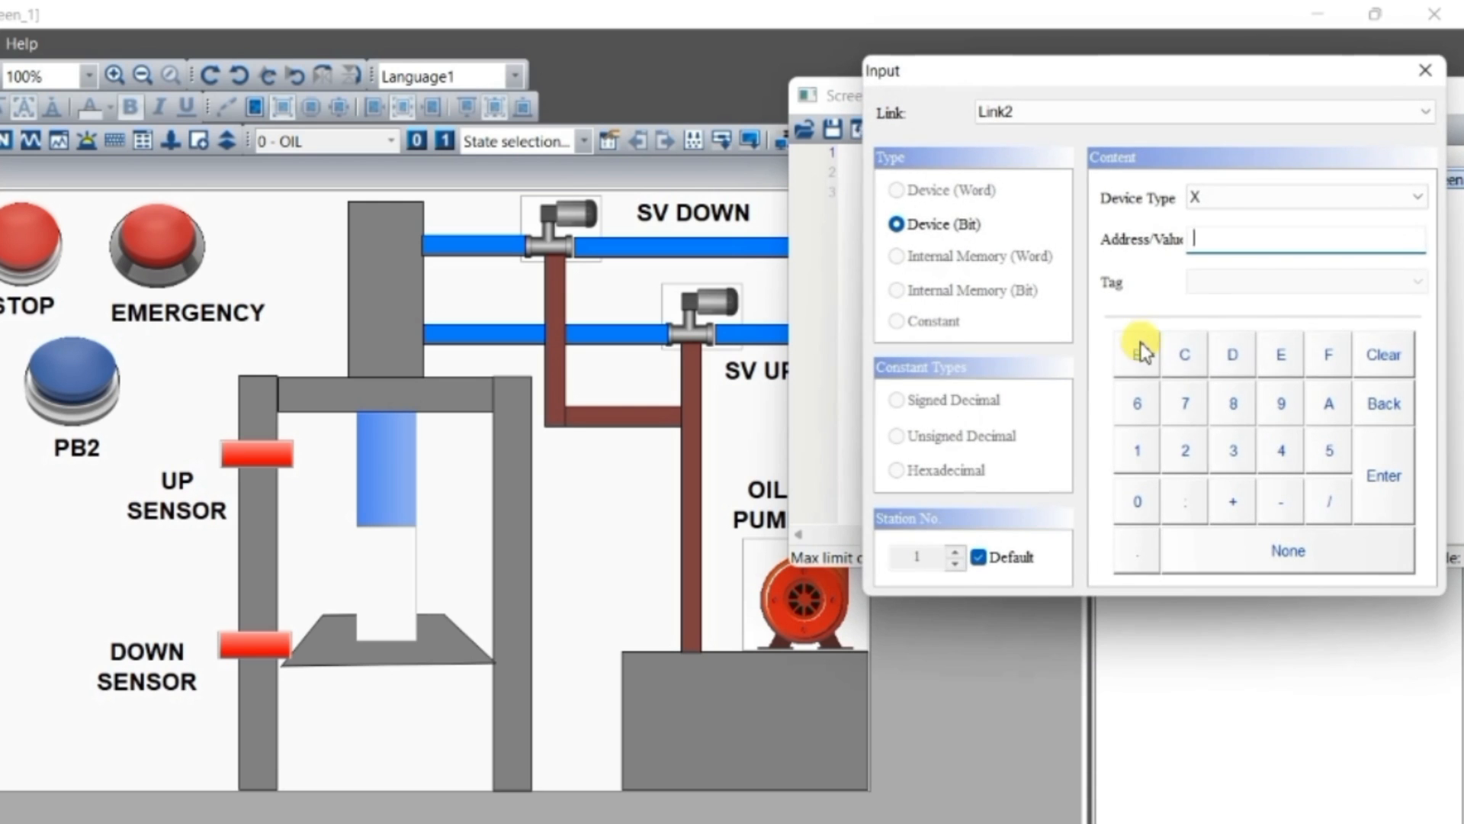
{"action": "left_click", "coordinate": [1218, 199]}
{"action": "left_click", "coordinate": [1216, 235]}
{"action": "left_click", "coordinate": [1138, 450]}
{"action": "left_click", "coordinate": [1364, 467]}
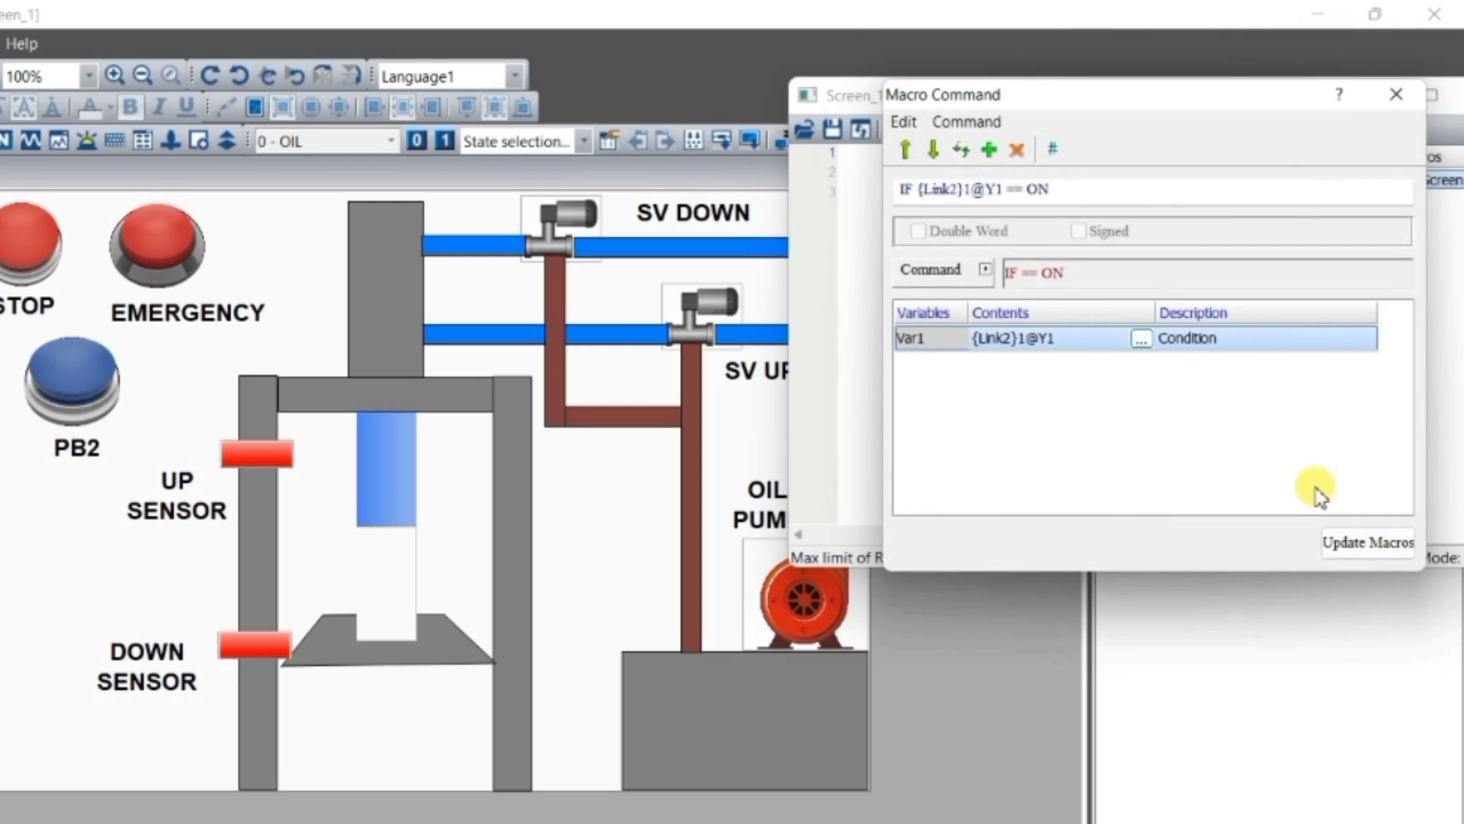
{"action": "left_click", "coordinate": [1354, 543]}
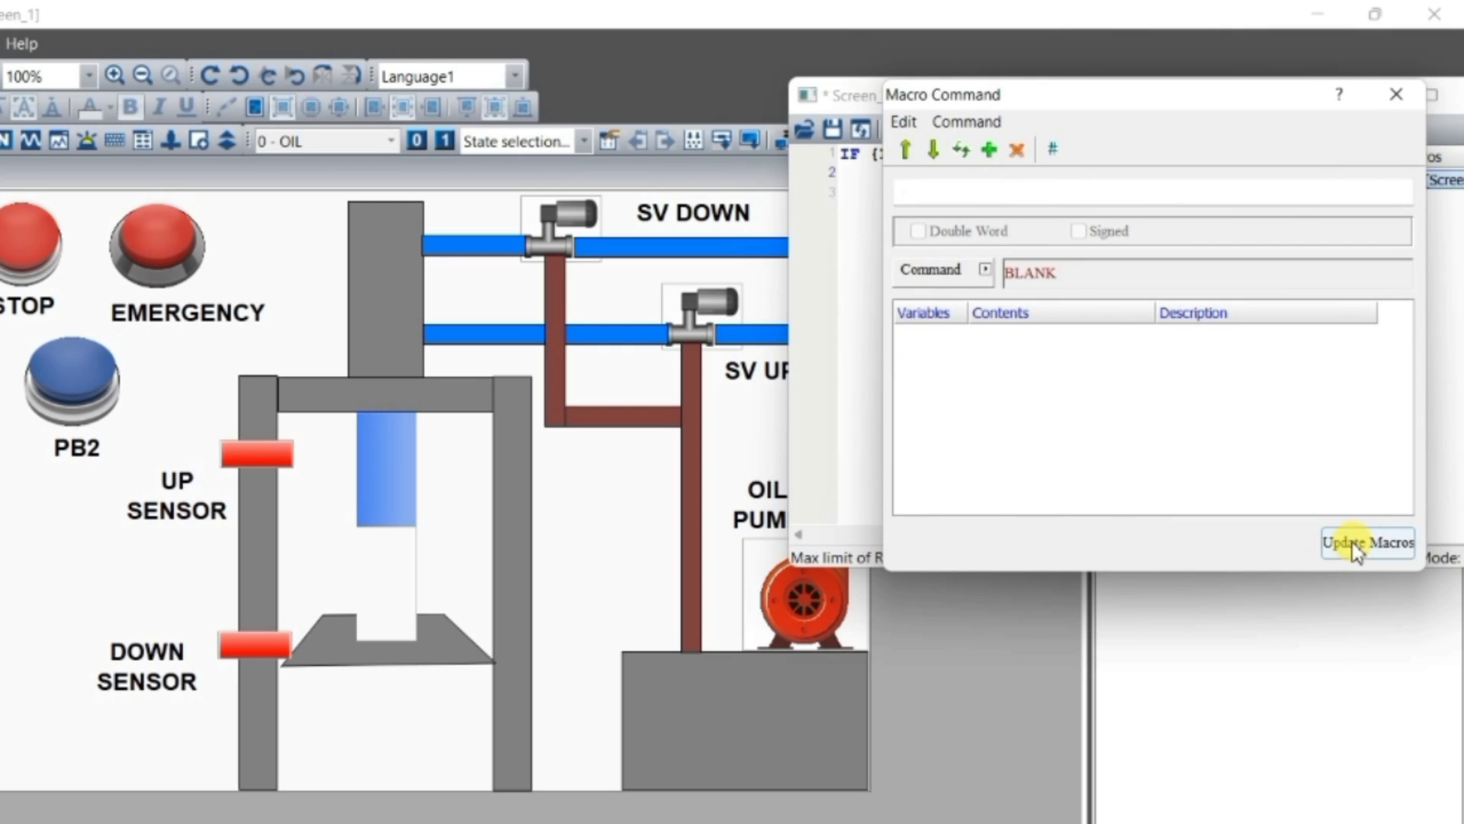
{"action": "left_click", "coordinate": [1396, 94]}
{"action": "left_click", "coordinate": [1041, 154]}
{"action": "left_click_drag", "start_coordinate": [852, 171], "coordinate": [844, 159]}
{"action": "left_click", "coordinate": [872, 196]}
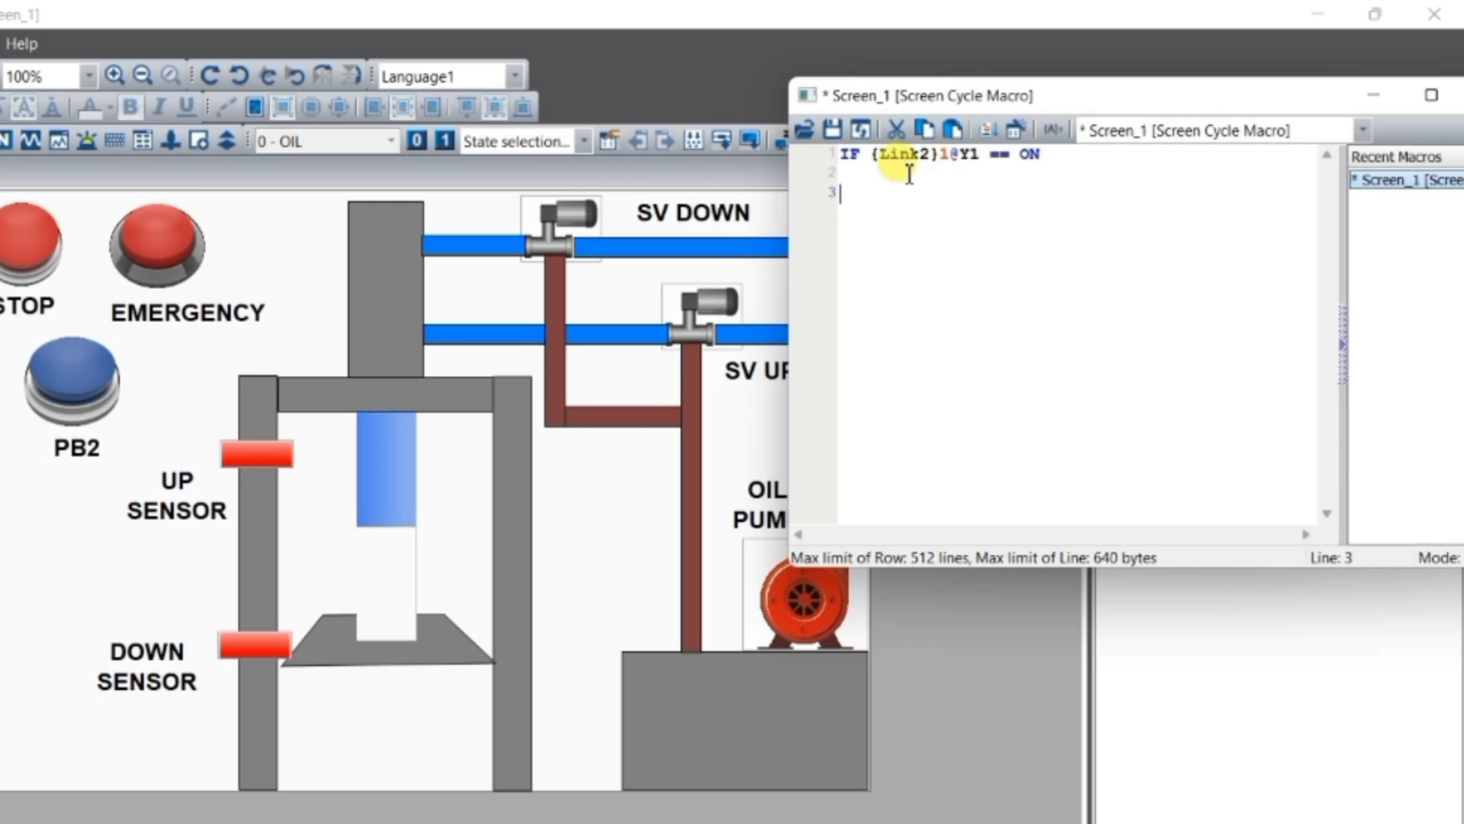
{"action": "left_click", "coordinate": [877, 173]}
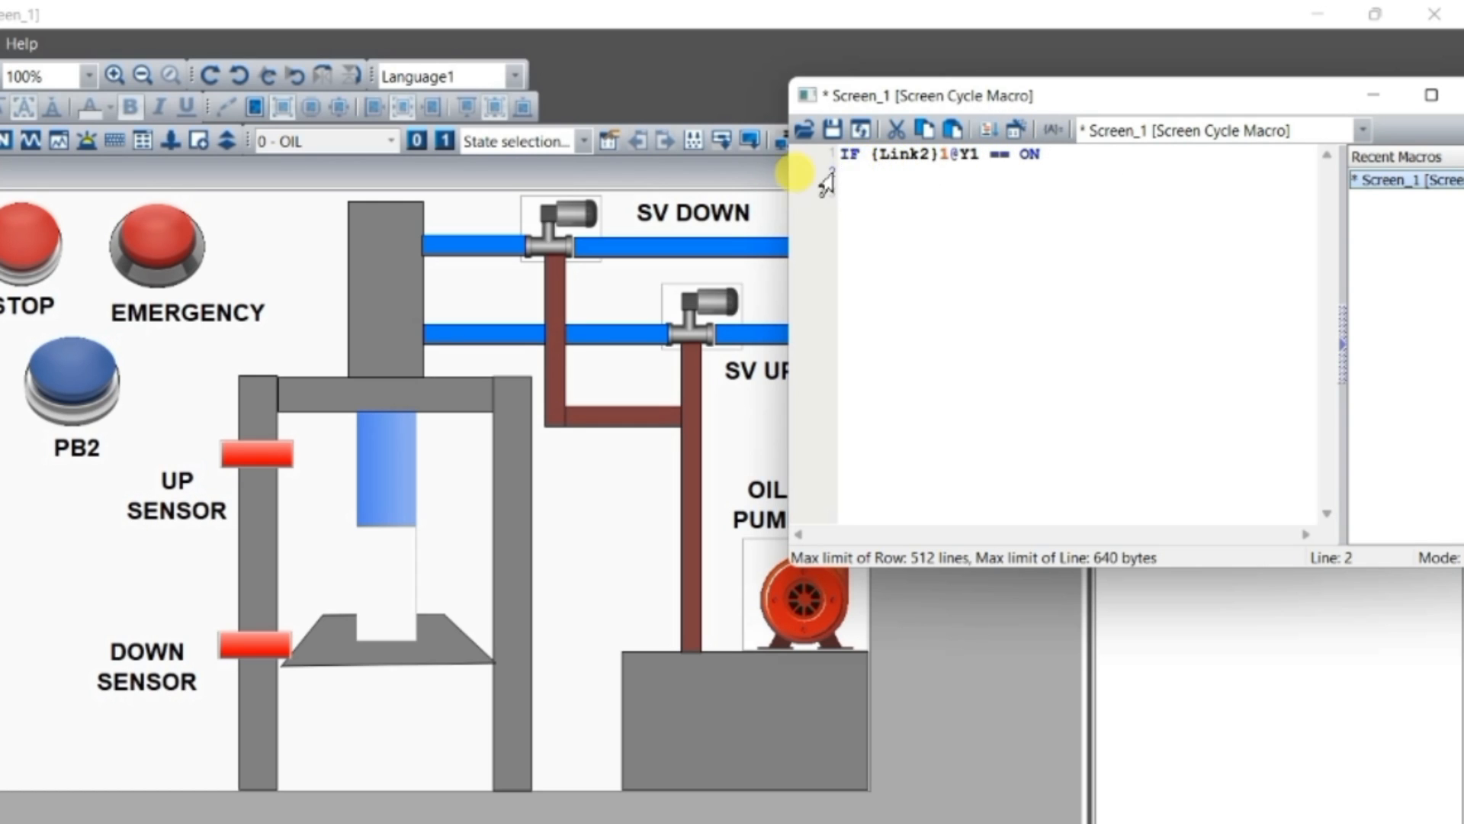
{"action": "left_click_drag", "start_coordinate": [959, 156], "coordinate": [1050, 156]}
Write the statement $1 = $1 + 5 on line 2 of the macro, below the IF condition
{"action": "left_click", "coordinate": [868, 175]}
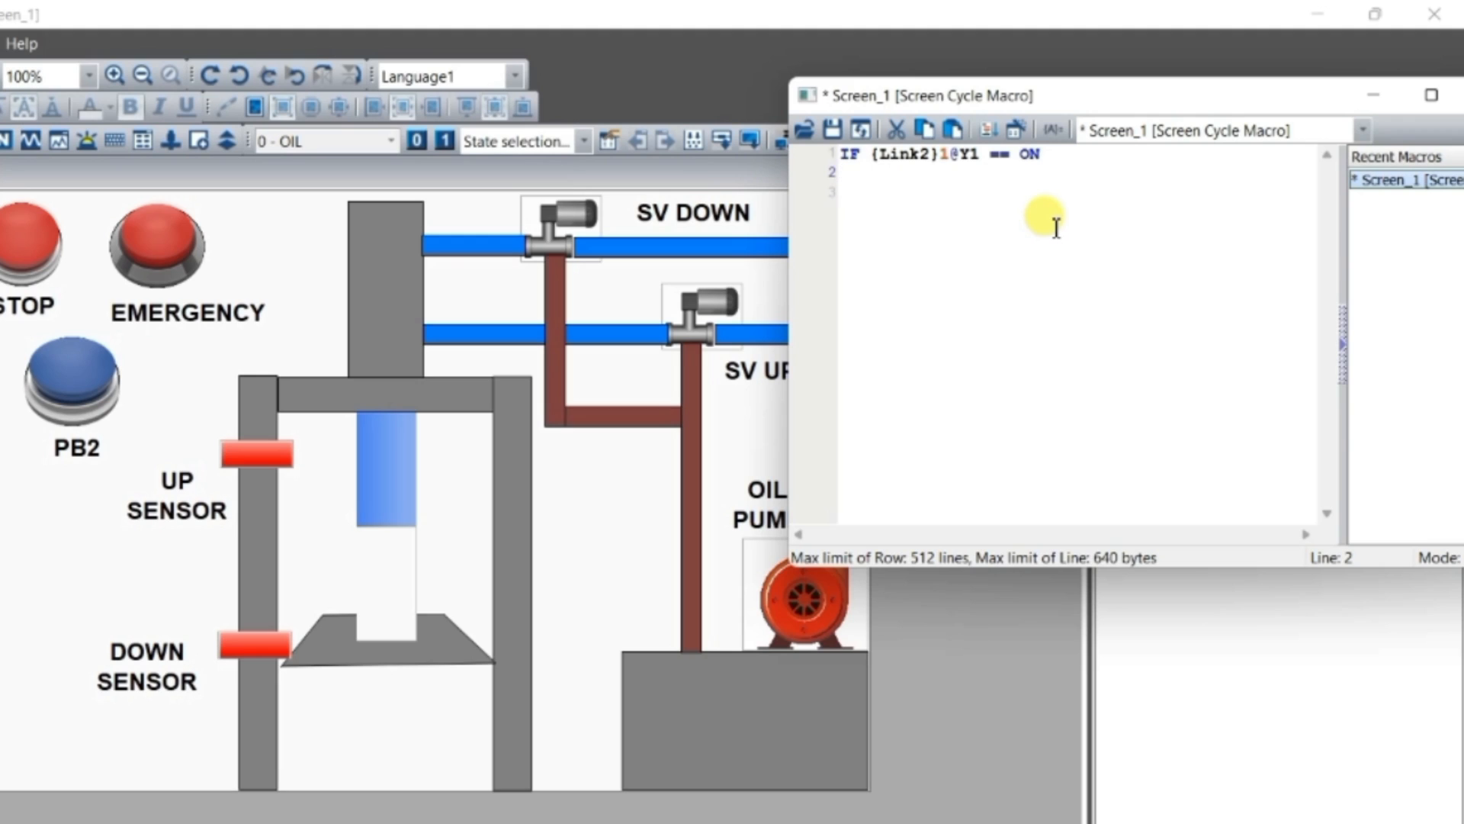
{"action": "type", "text": "$"}
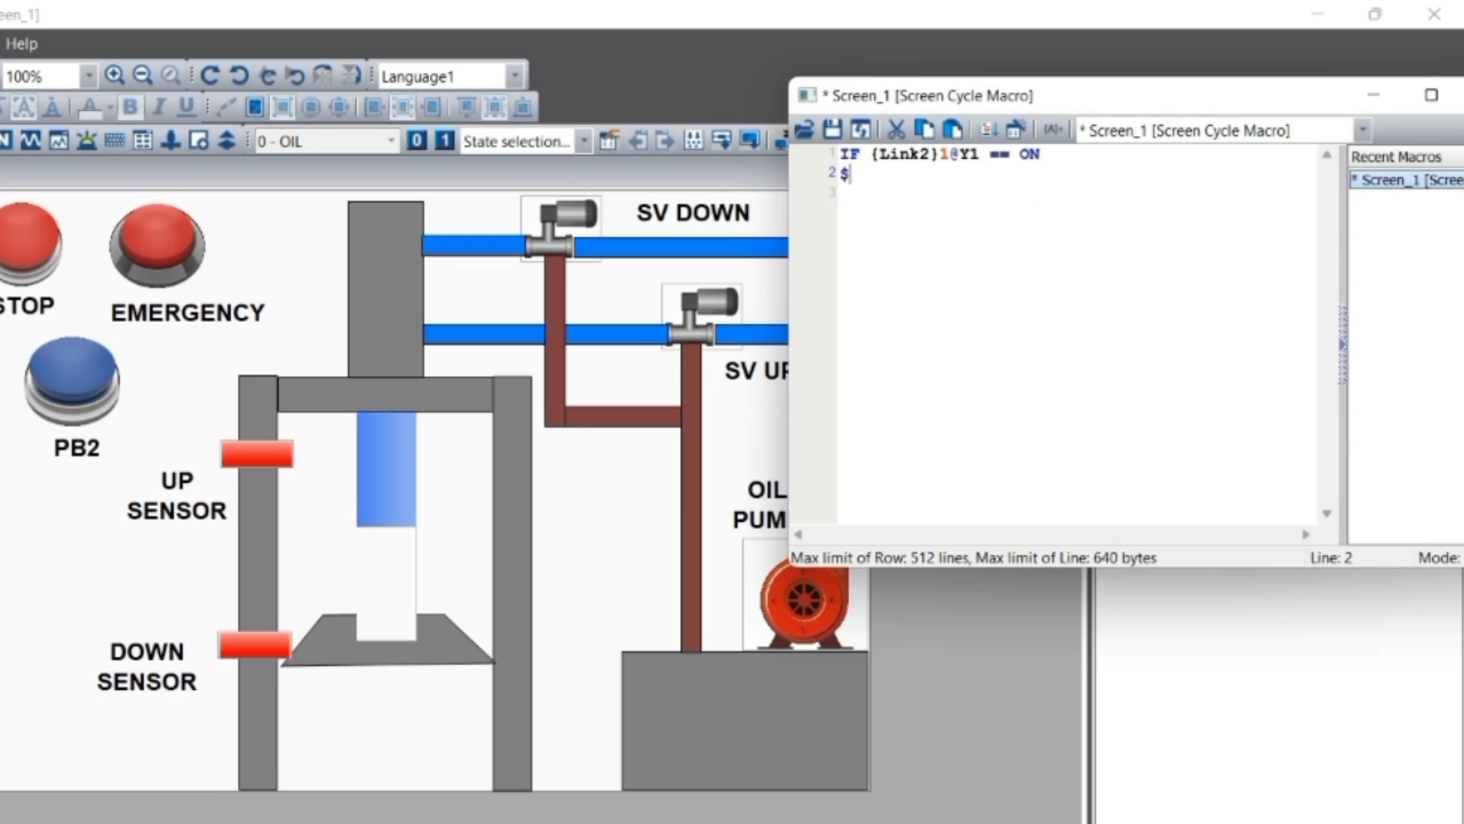
{"action": "type", "text": "= "}
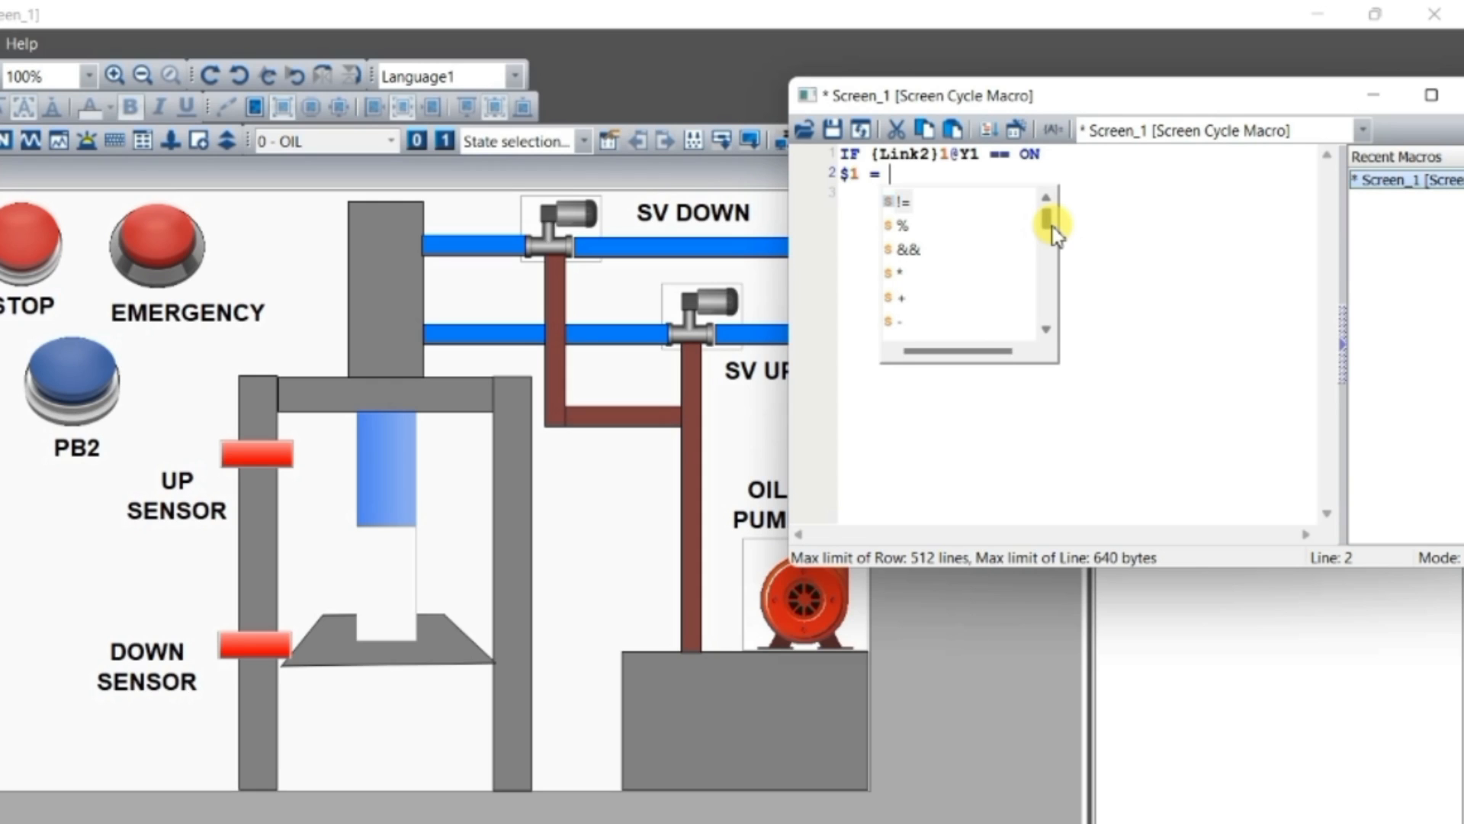
{"action": "type", "text": "$1"}
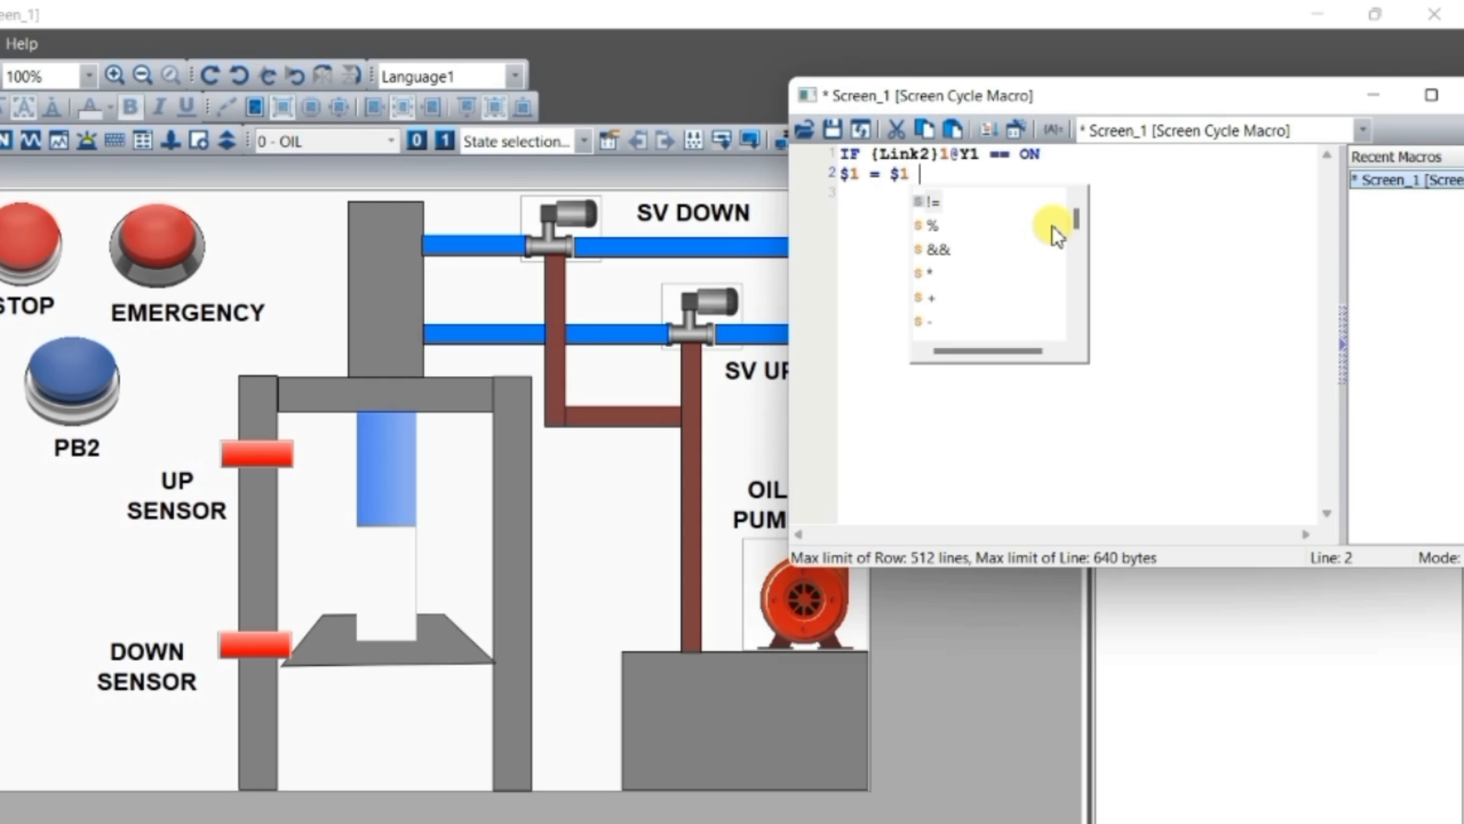
{"action": "type", "text": " + 5"}
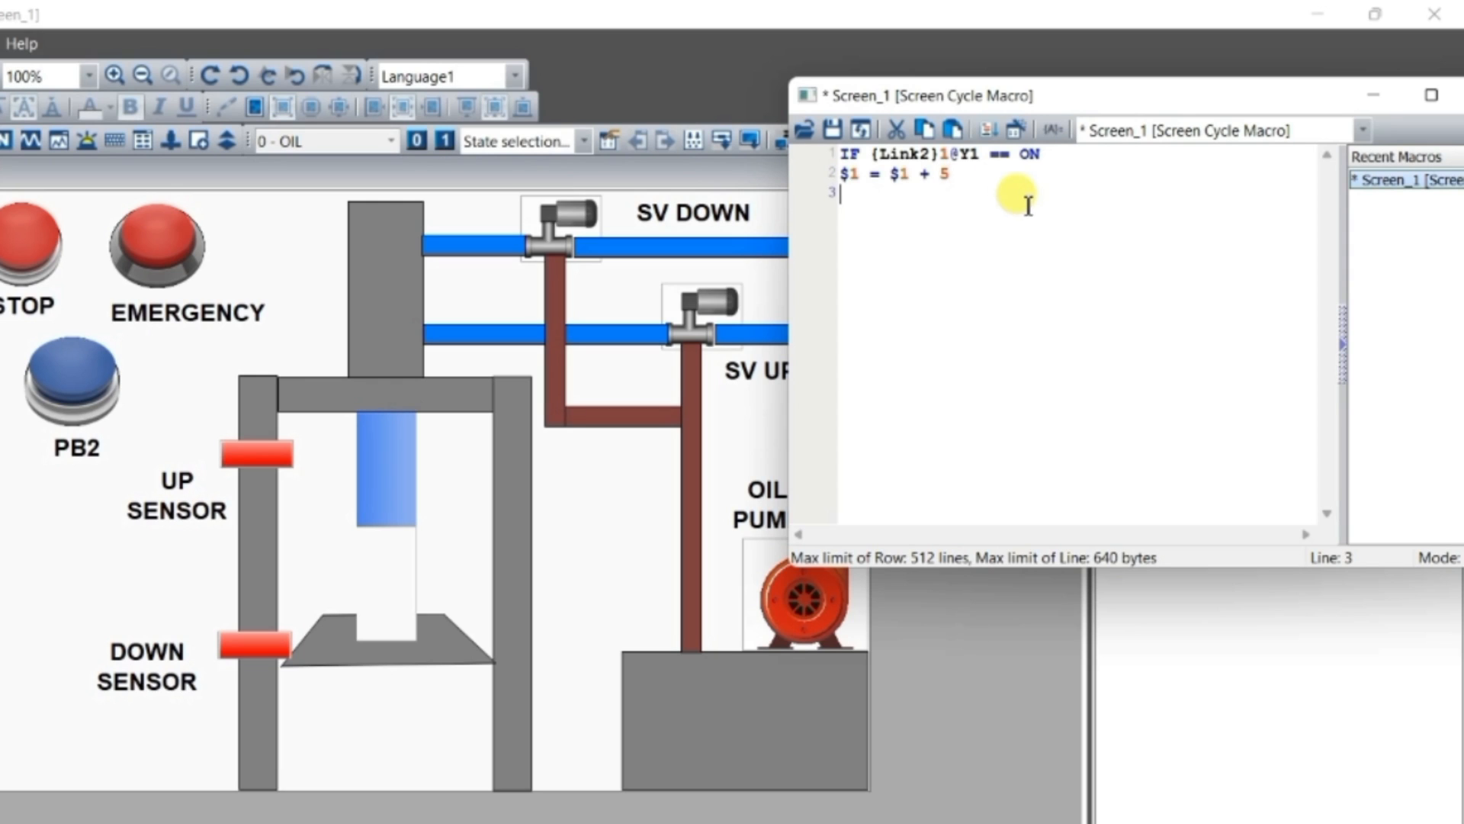
{"action": "double_click", "coordinate": [944, 175]}
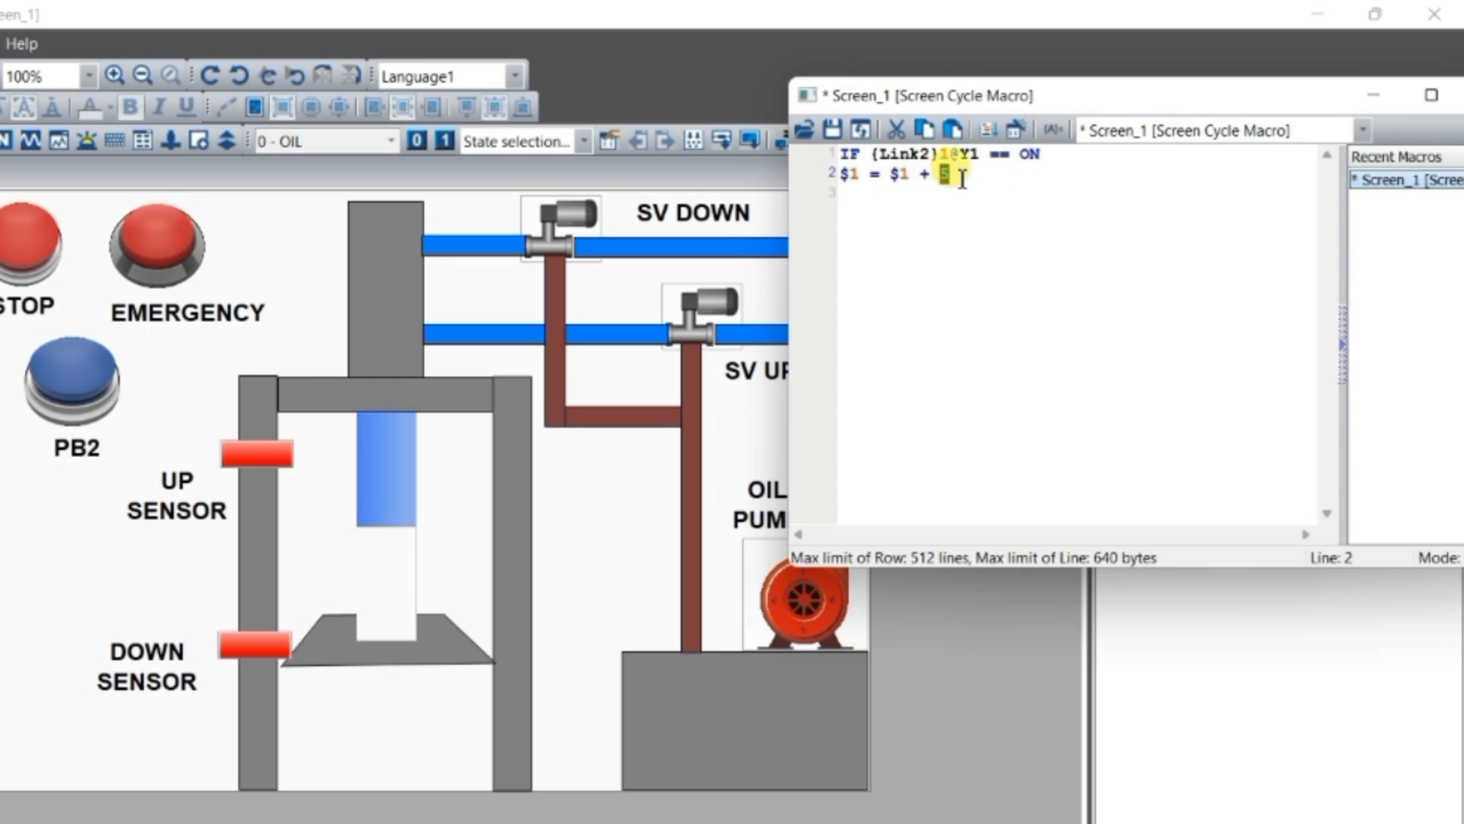
{"action": "left_click", "coordinate": [962, 177]}
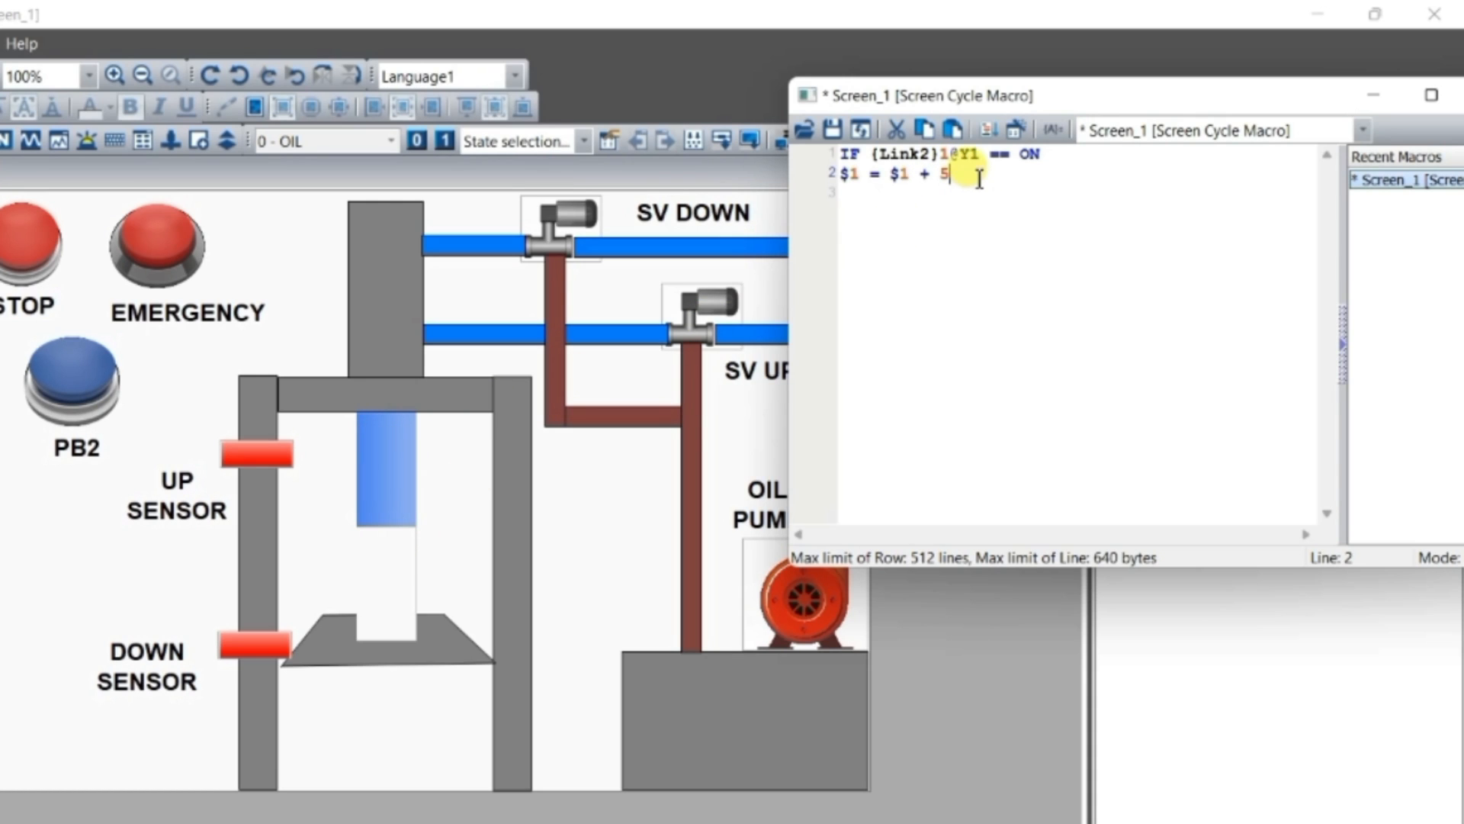
Close the first IF block with ENDIF on line 3 and start a new line below it
{"action": "key", "text": "Return"}
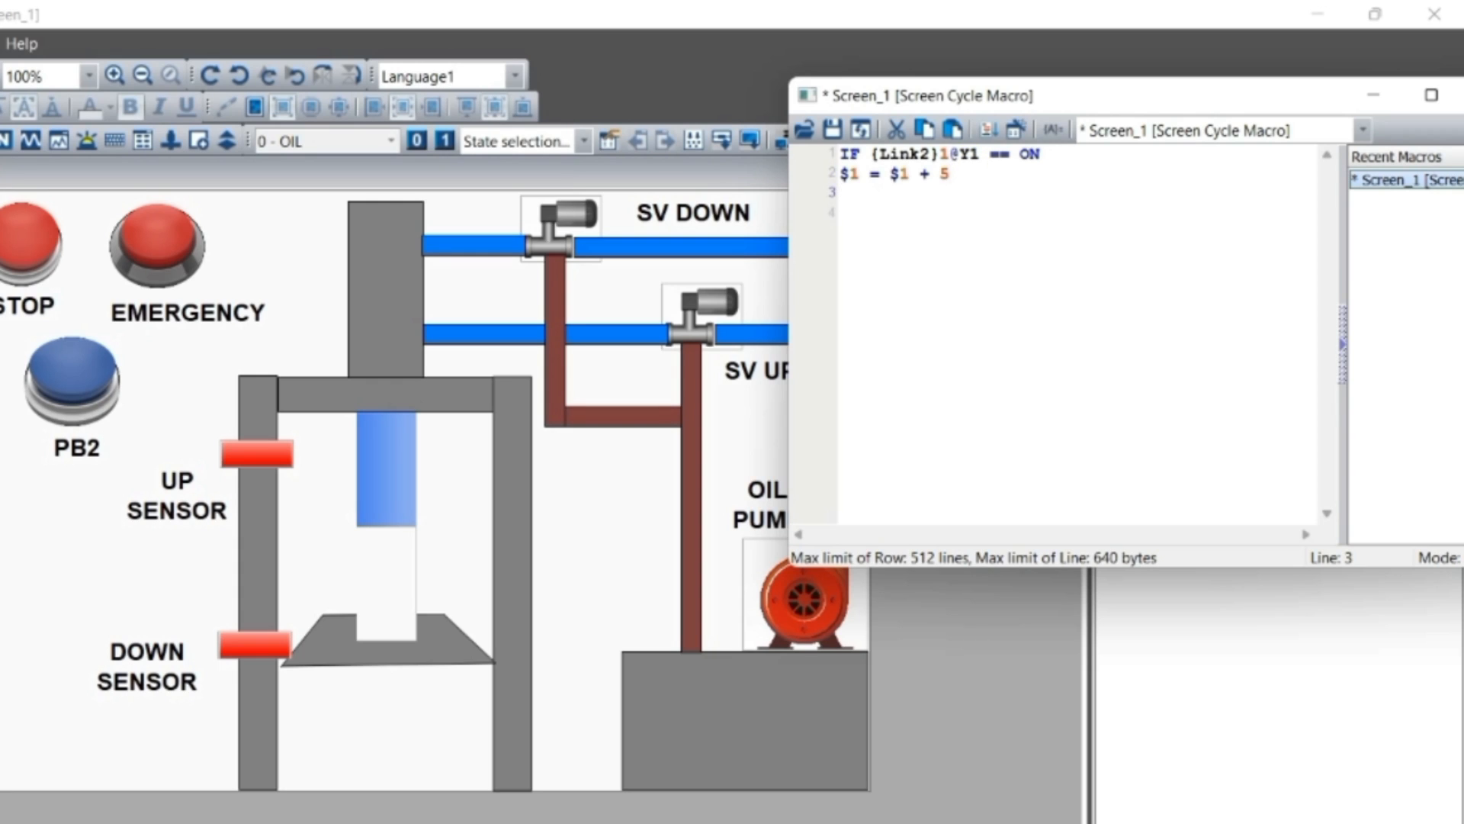
{"action": "type", "text": "ENDIF"}
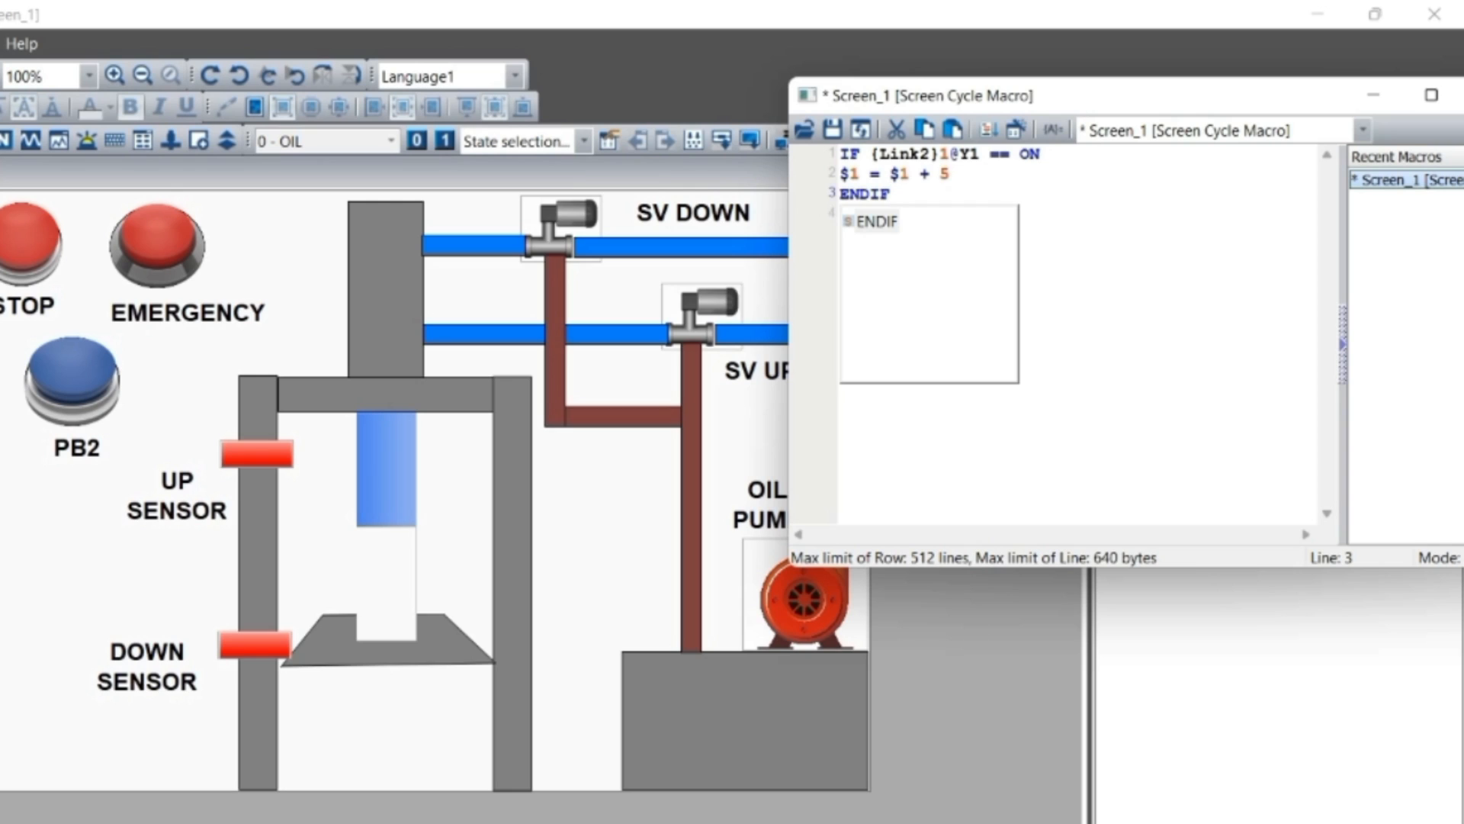
{"action": "key", "text": "Return"}
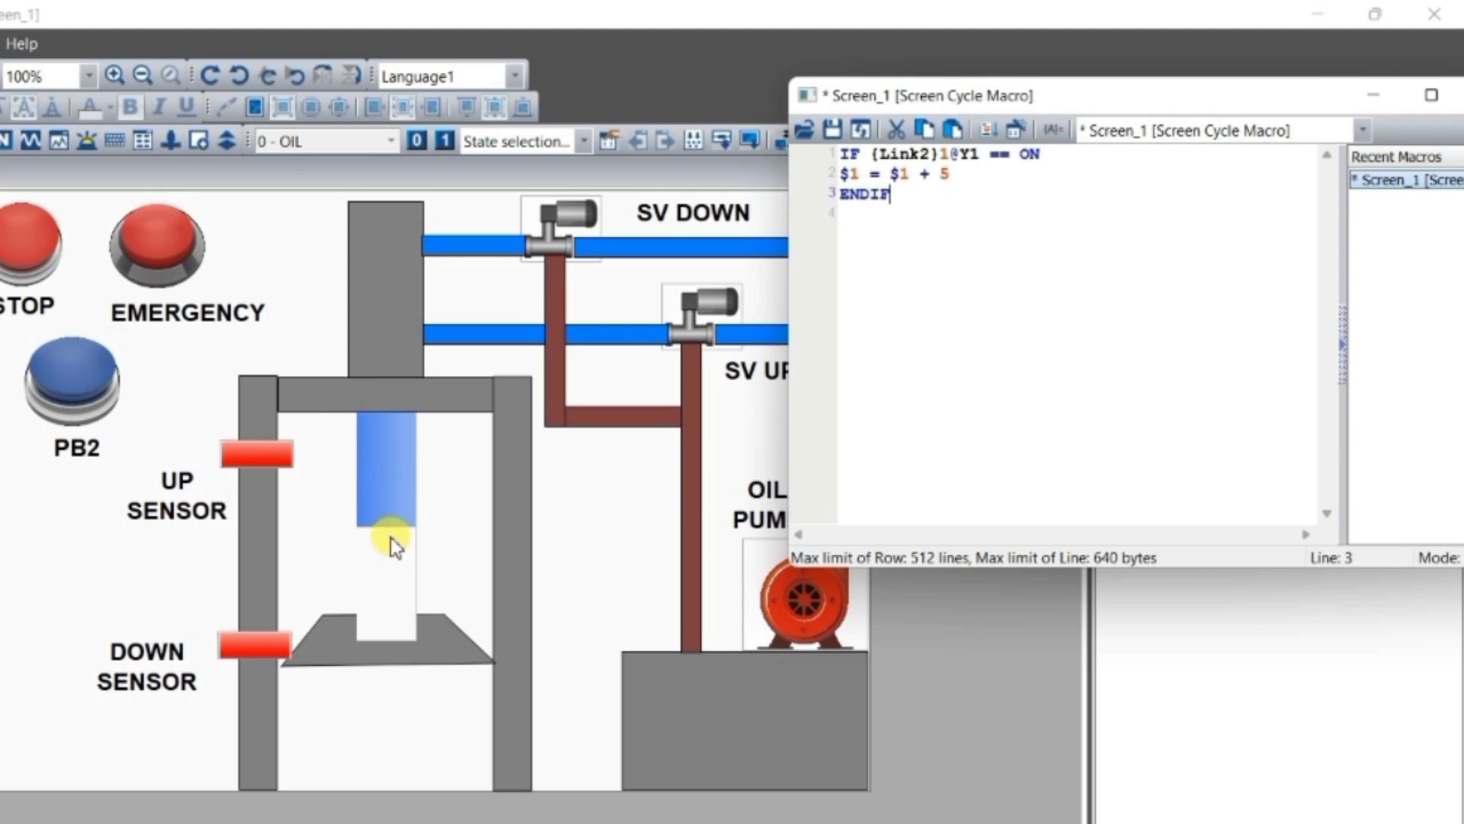
{"action": "key", "text": "Return"}
Write the condition IF $1 == 20 on line 4 of the macro
{"action": "left_click", "coordinate": [386, 456]}
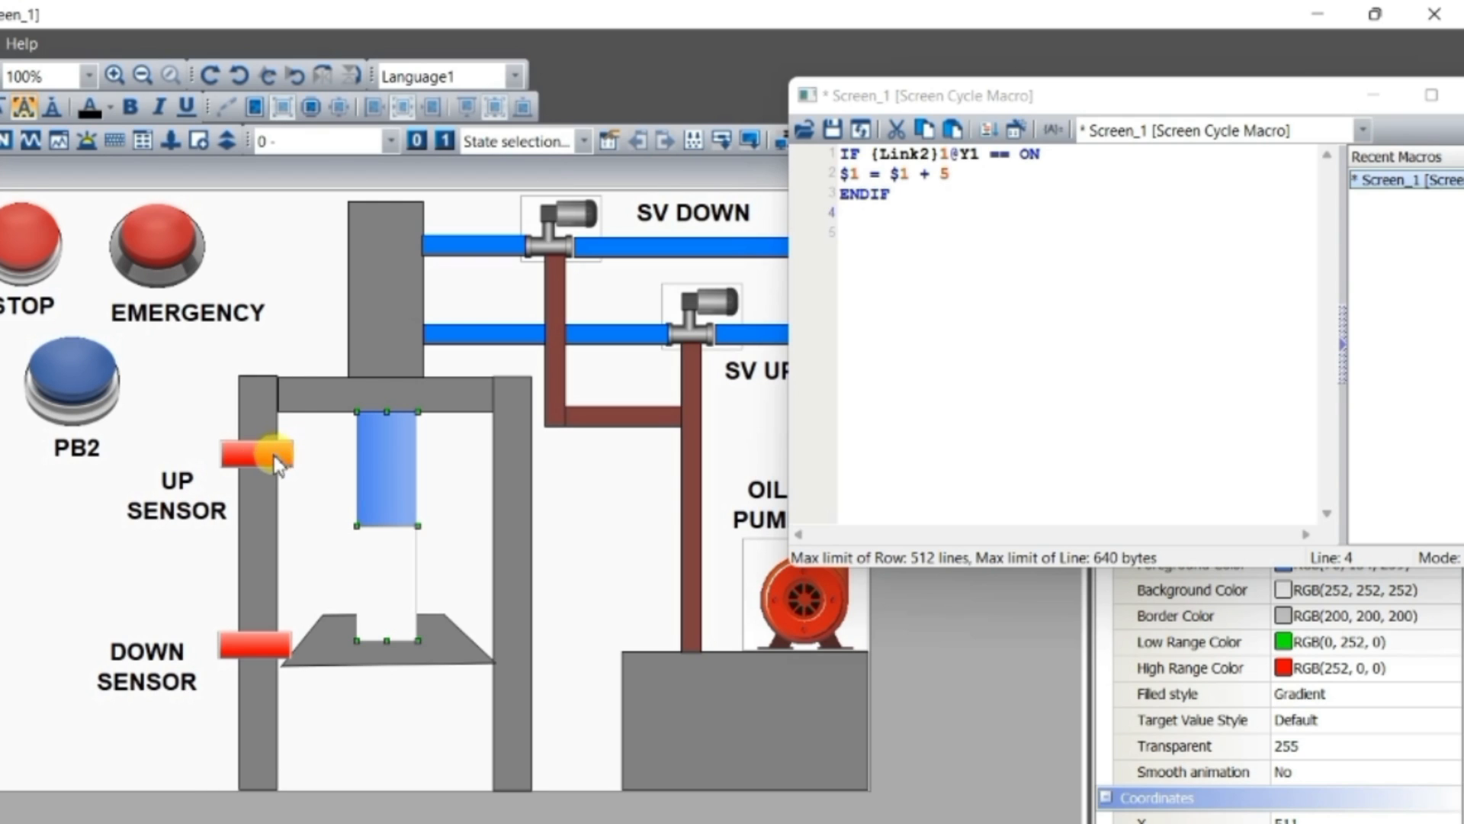
{"action": "left_click", "coordinate": [866, 216]}
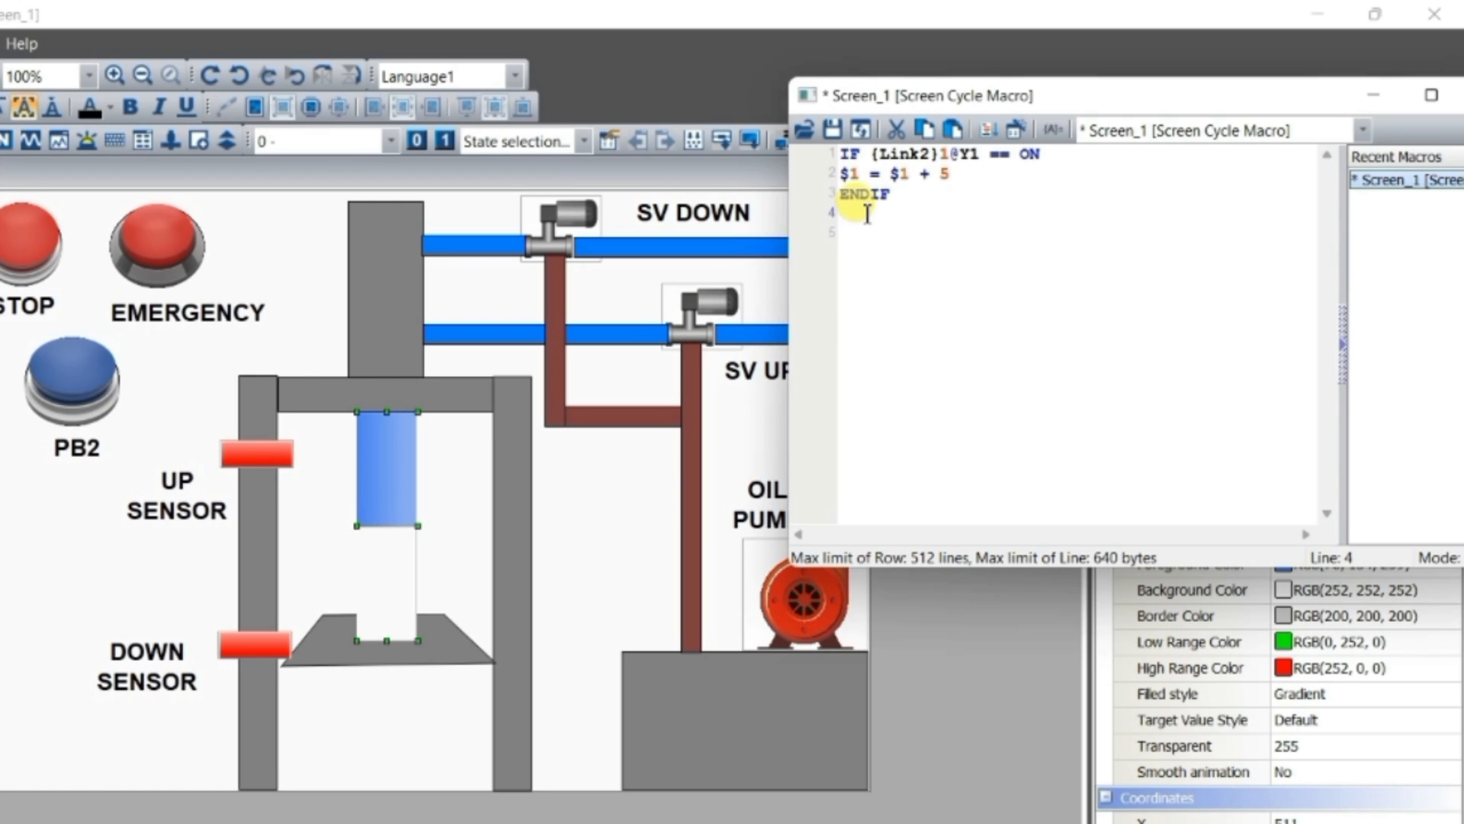
{"action": "type", "text": "IF "}
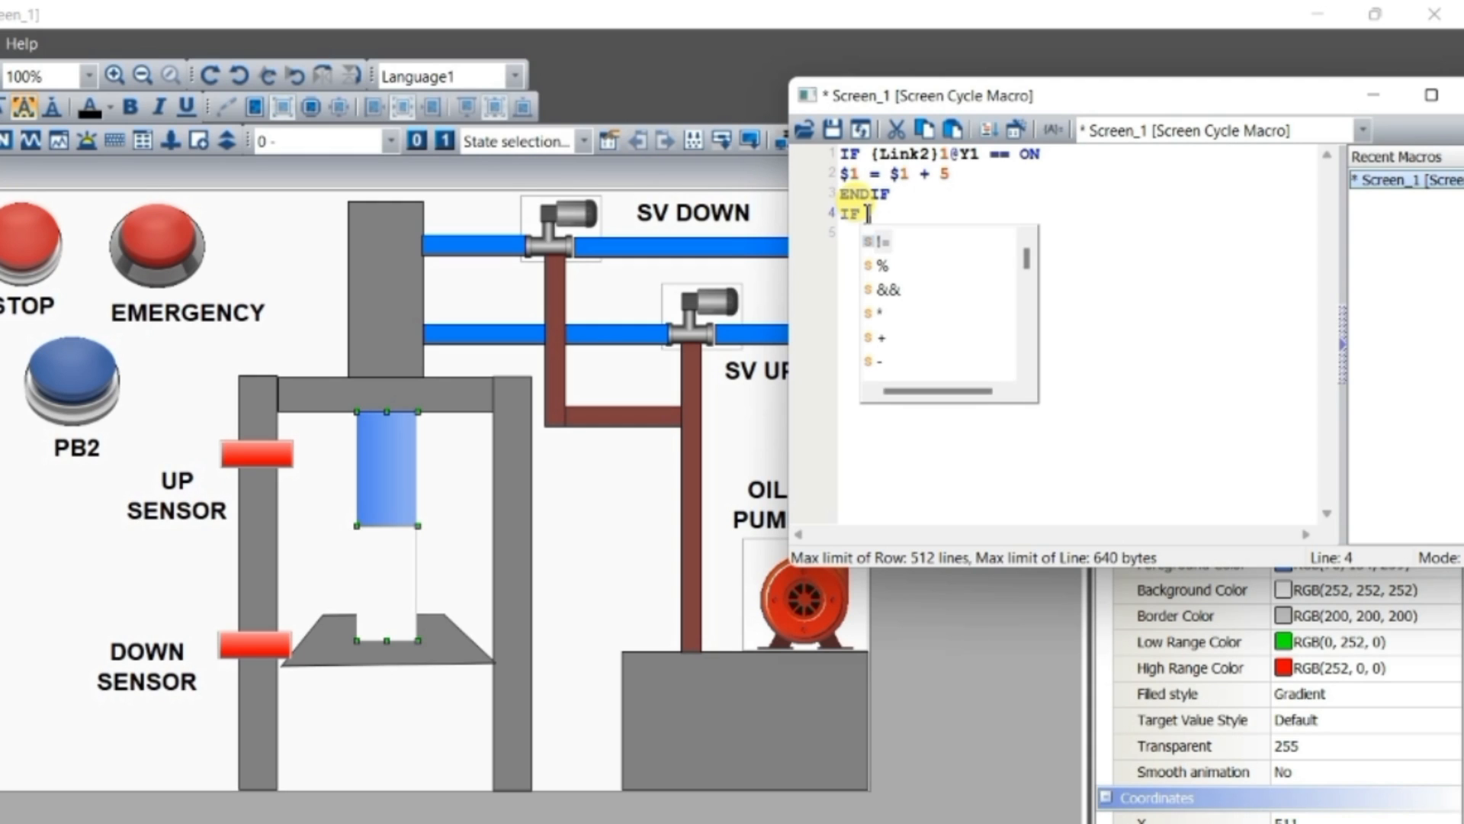
{"action": "type", "text": "$1 "}
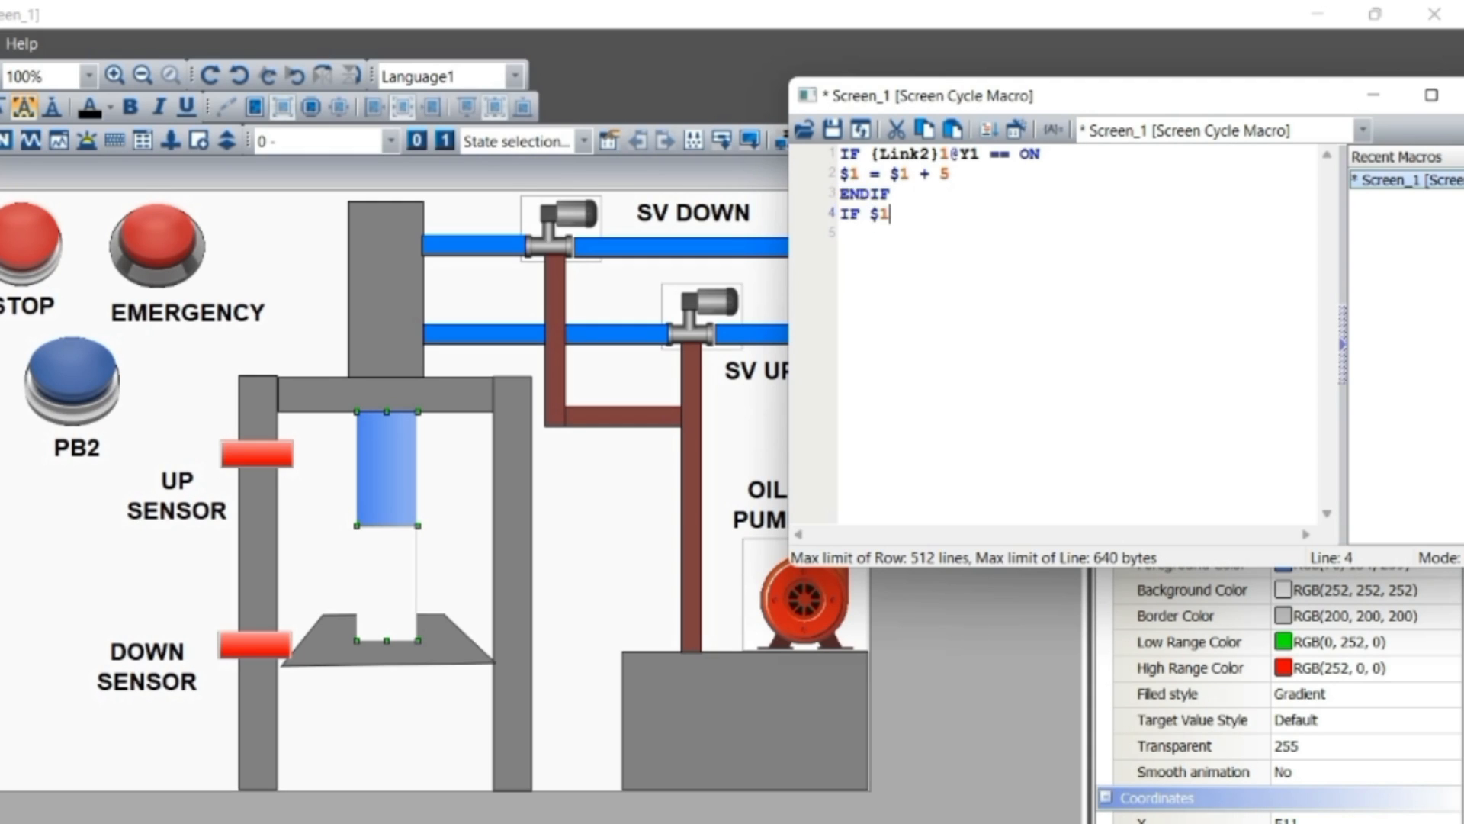
{"action": "type", "text": "== "}
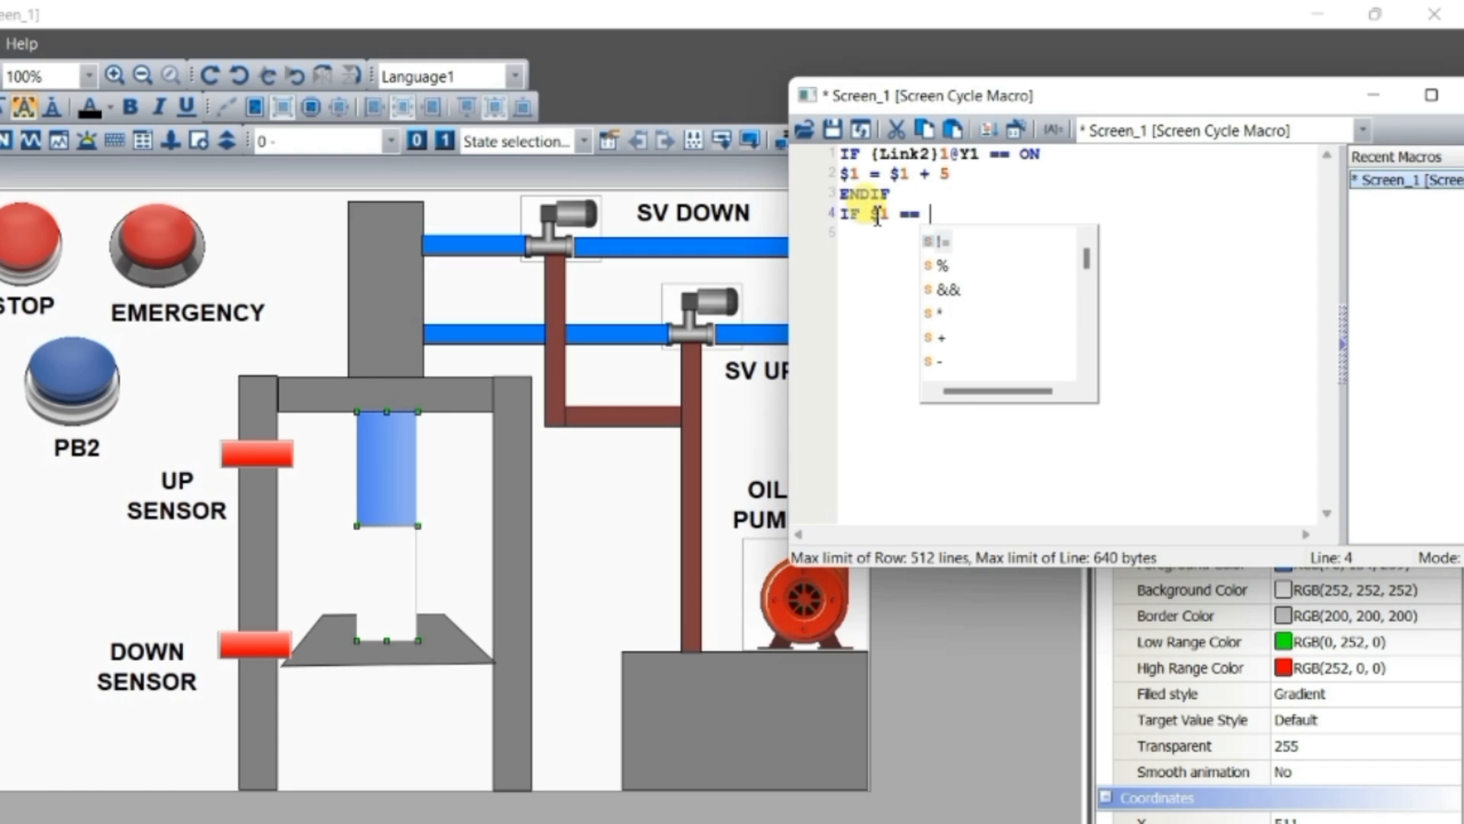
{"action": "type", "text": "20"}
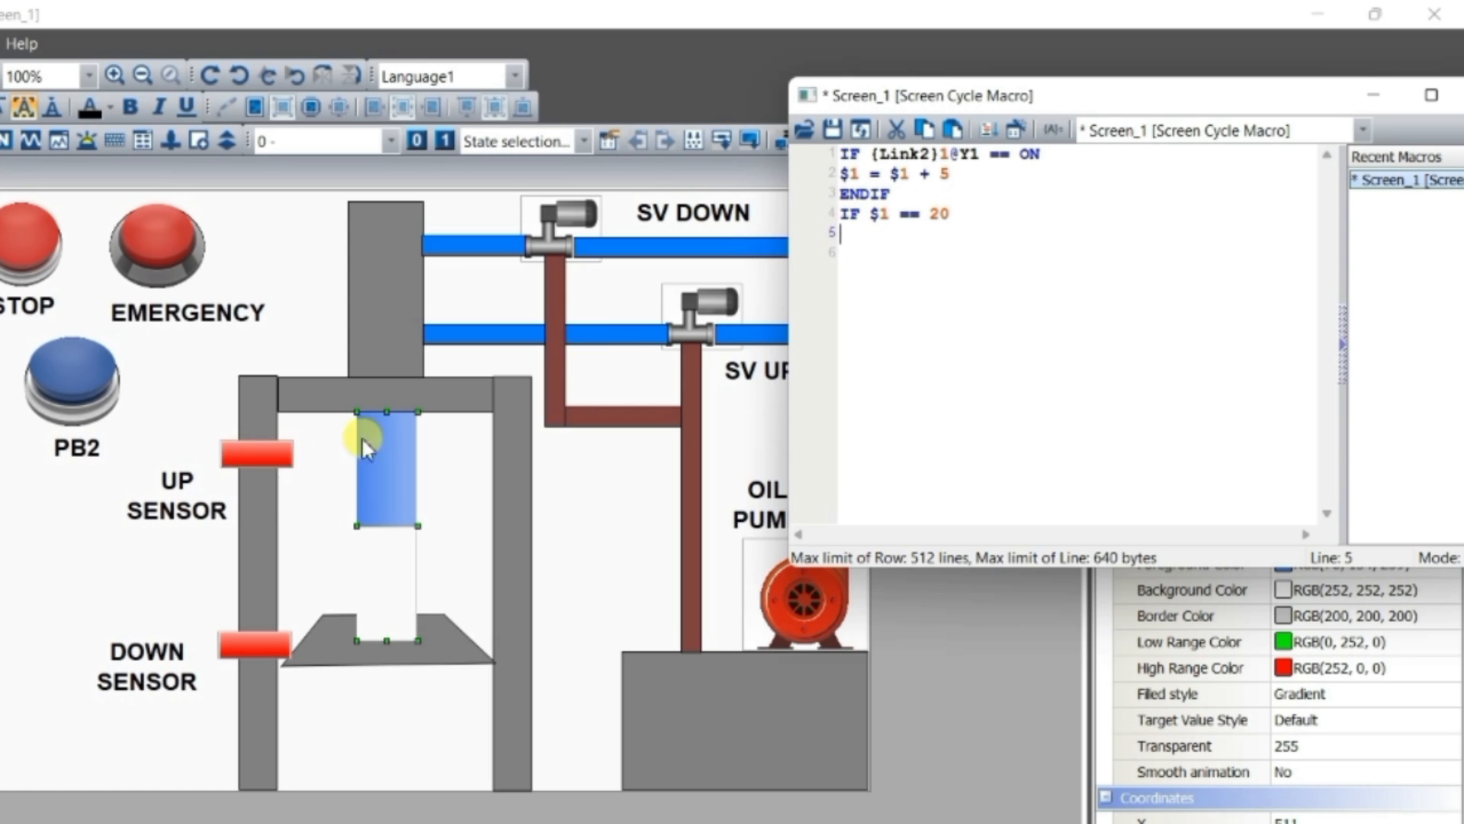
Insert a BITON command for Link2 device bit X3 on line 5, below the IF $1 == 20 condition
{"action": "left_click", "coordinate": [1015, 131]}
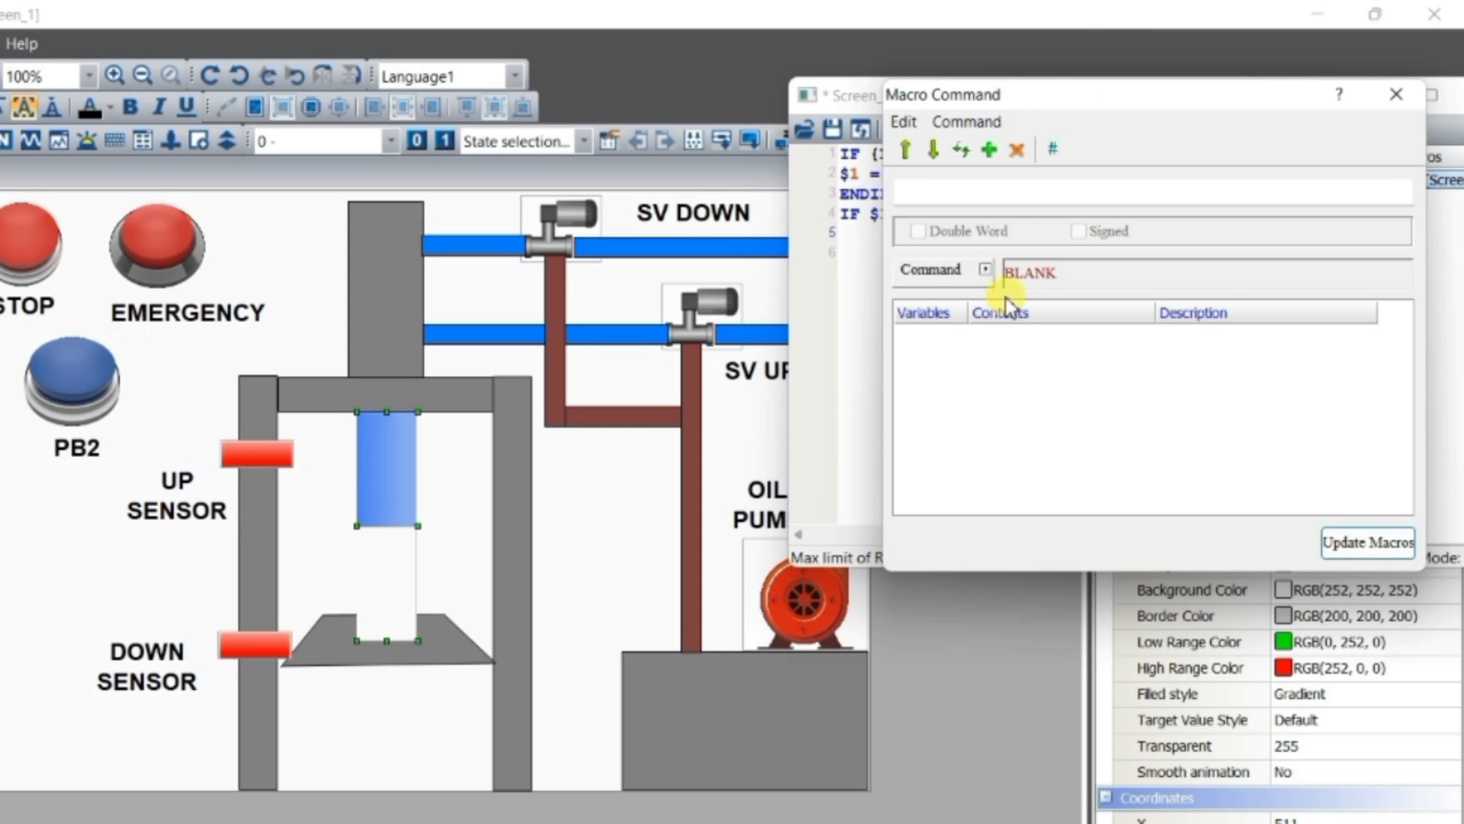
{"action": "left_click", "coordinate": [985, 269]}
{"action": "mouse_move", "coordinate": [1053, 435]}
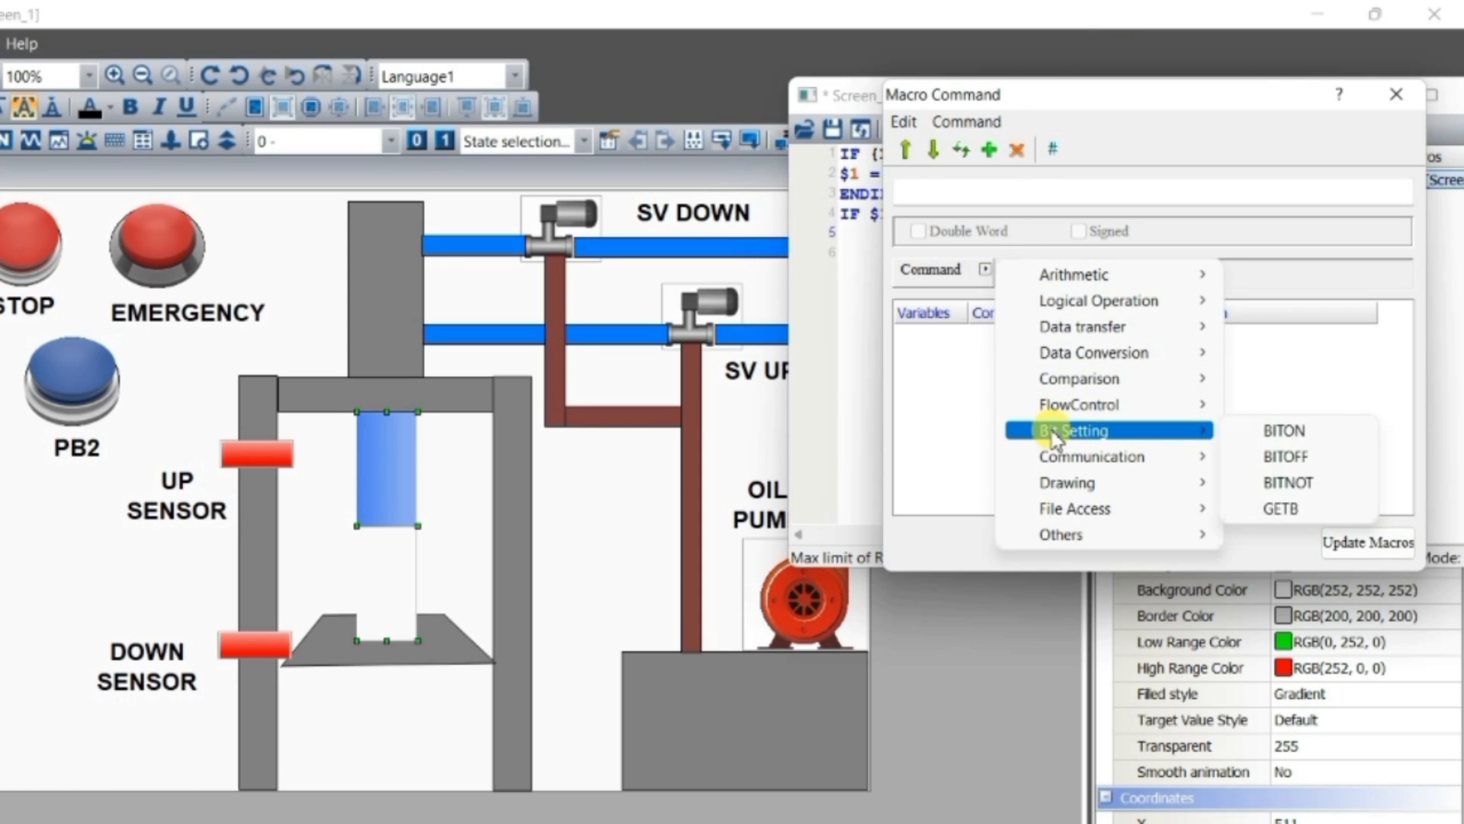
{"action": "left_click", "coordinate": [1263, 432]}
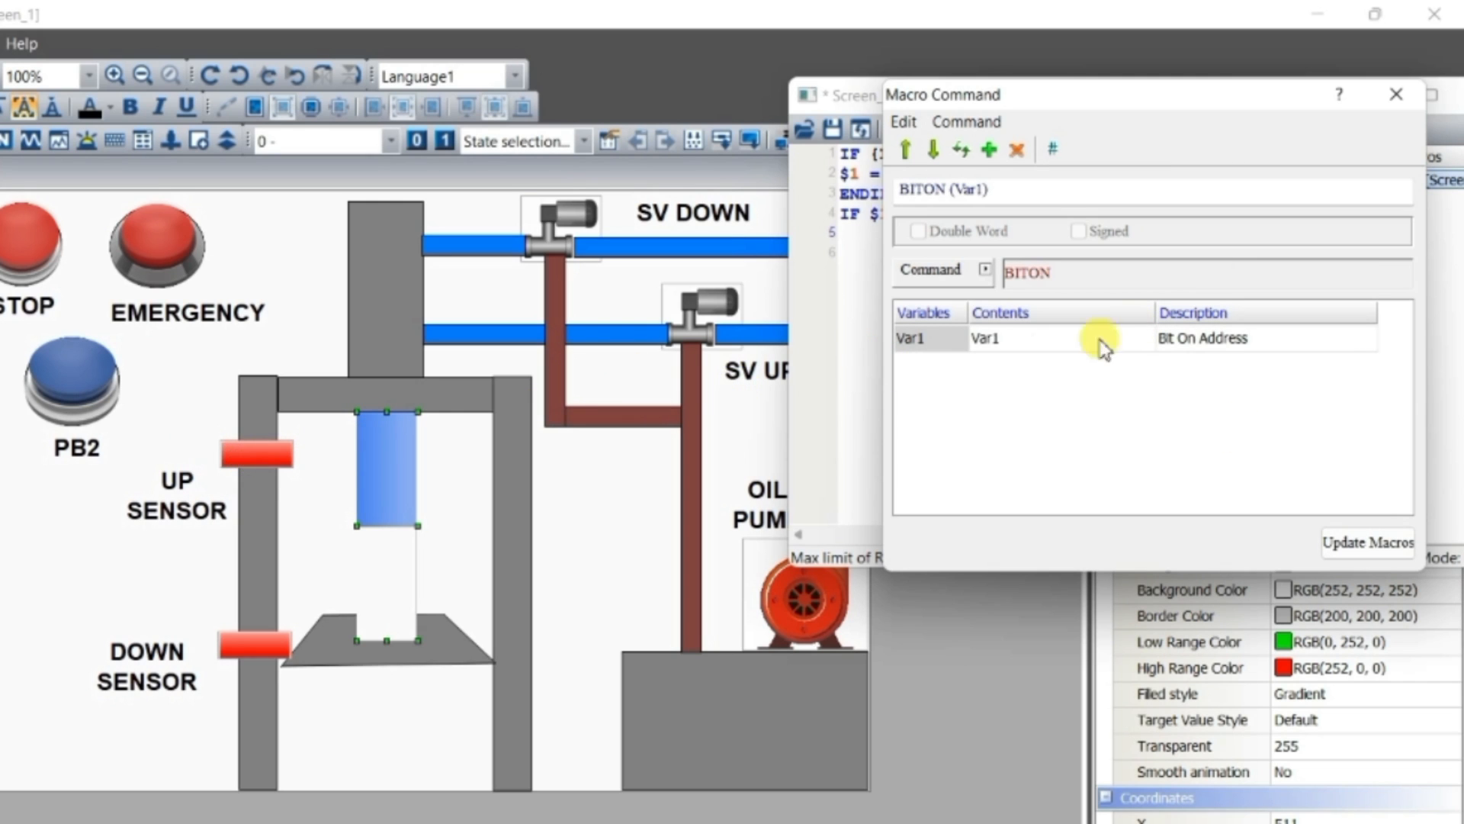
{"action": "left_click", "coordinate": [1072, 340]}
{"action": "left_click", "coordinate": [1145, 340]}
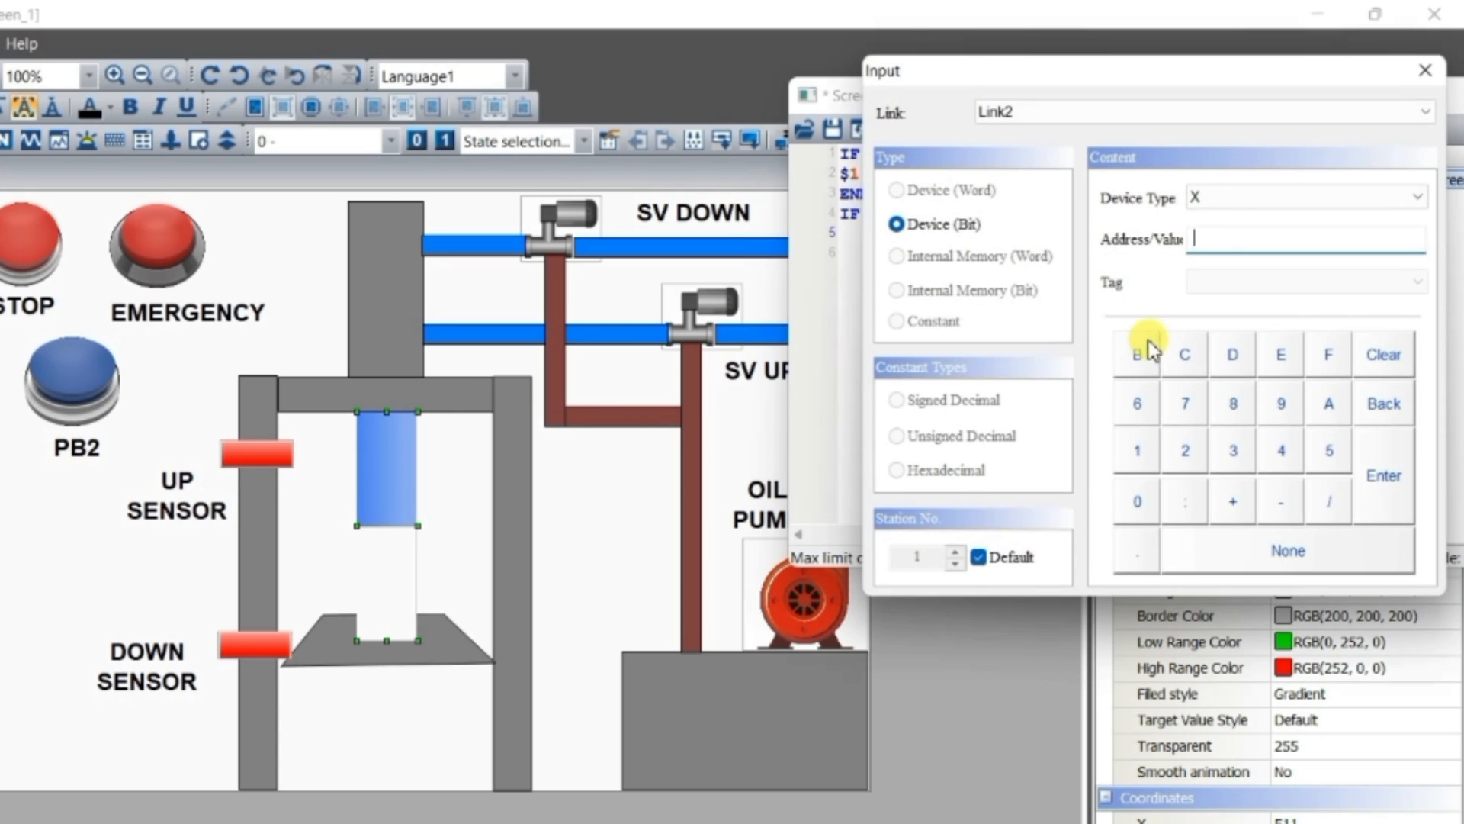
{"action": "left_click", "coordinate": [1235, 451]}
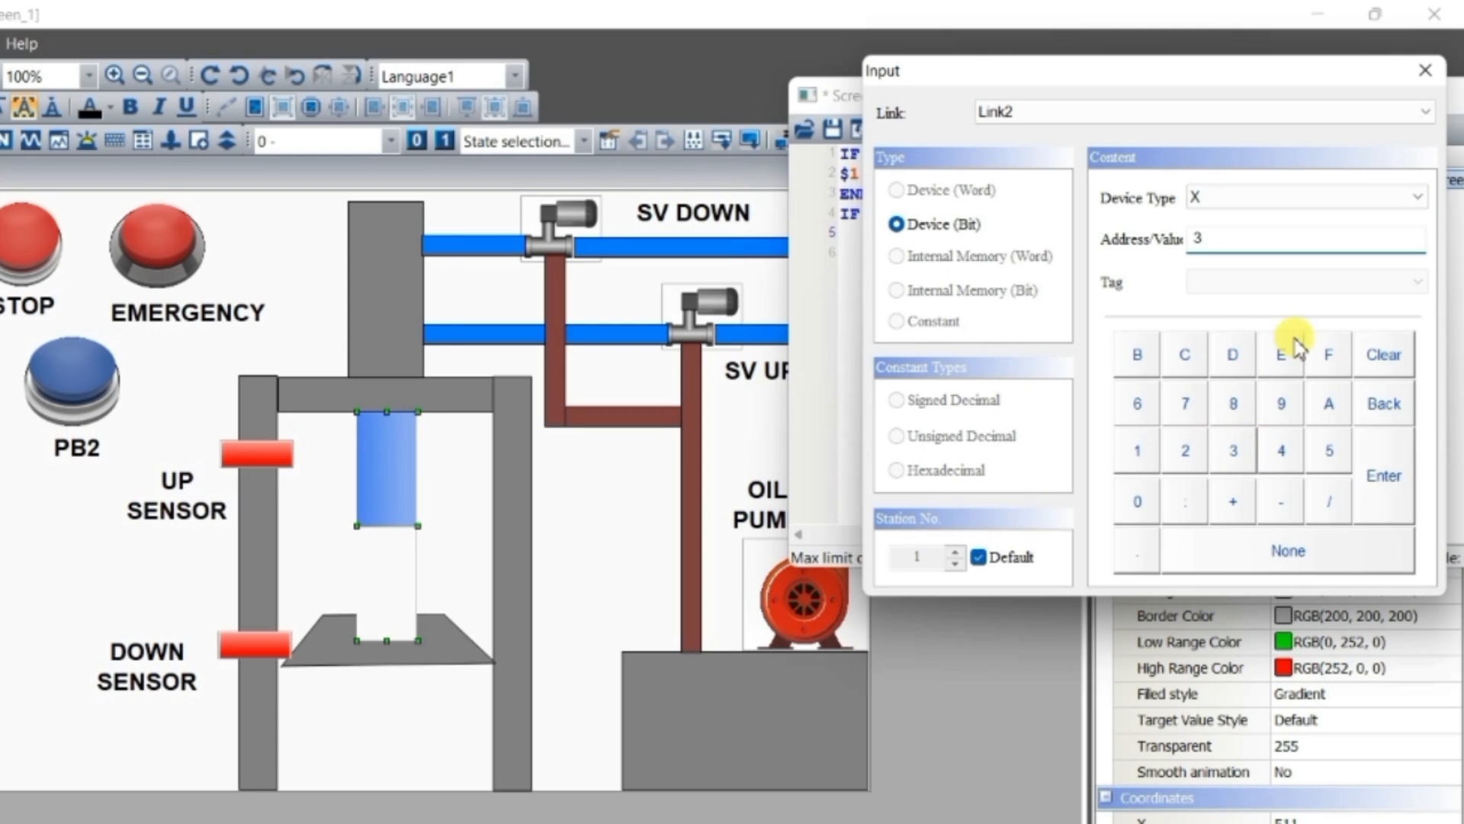
{"action": "left_click", "coordinate": [1384, 477]}
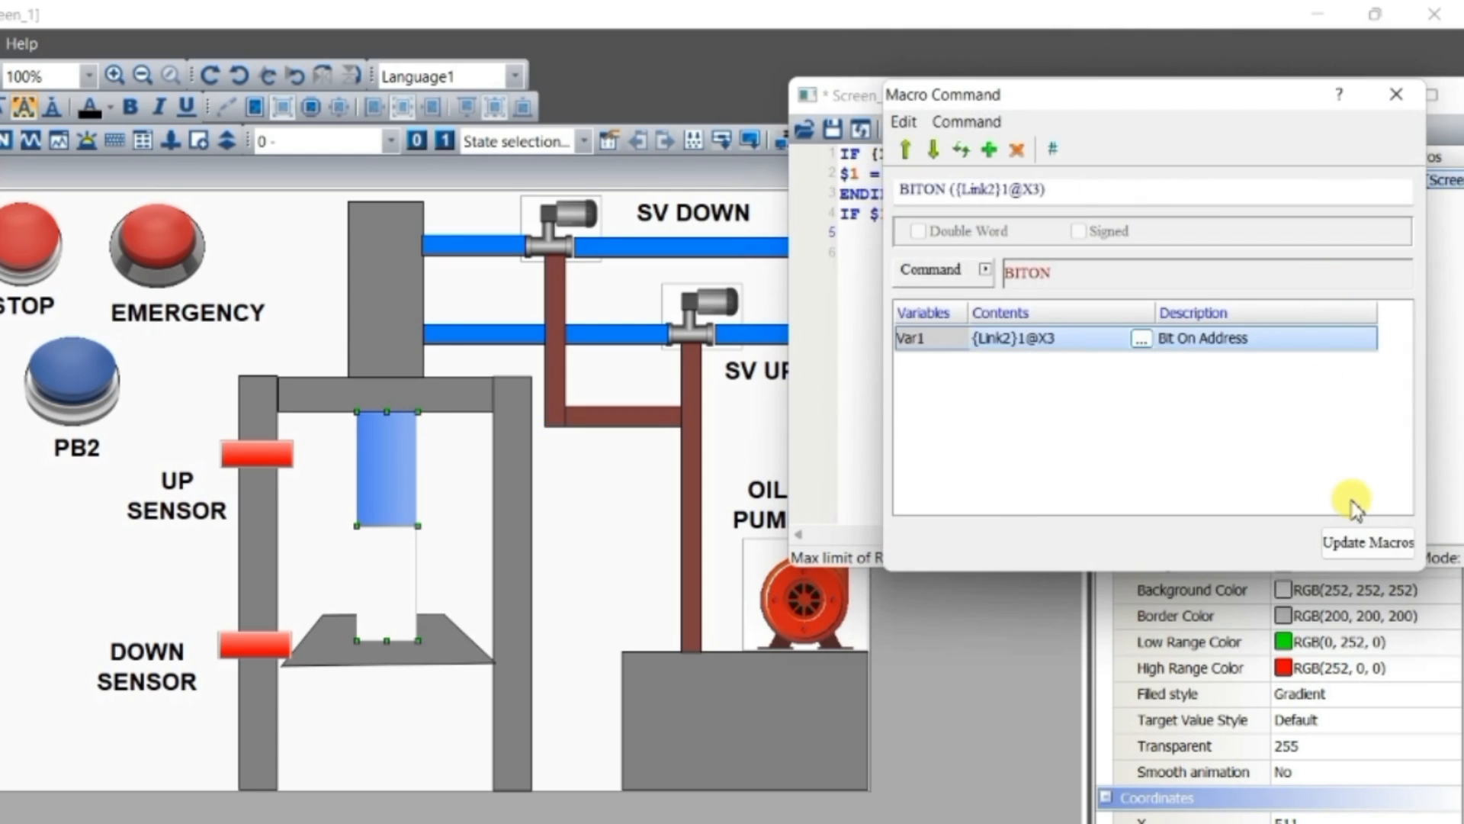
{"action": "left_click", "coordinate": [1353, 543]}
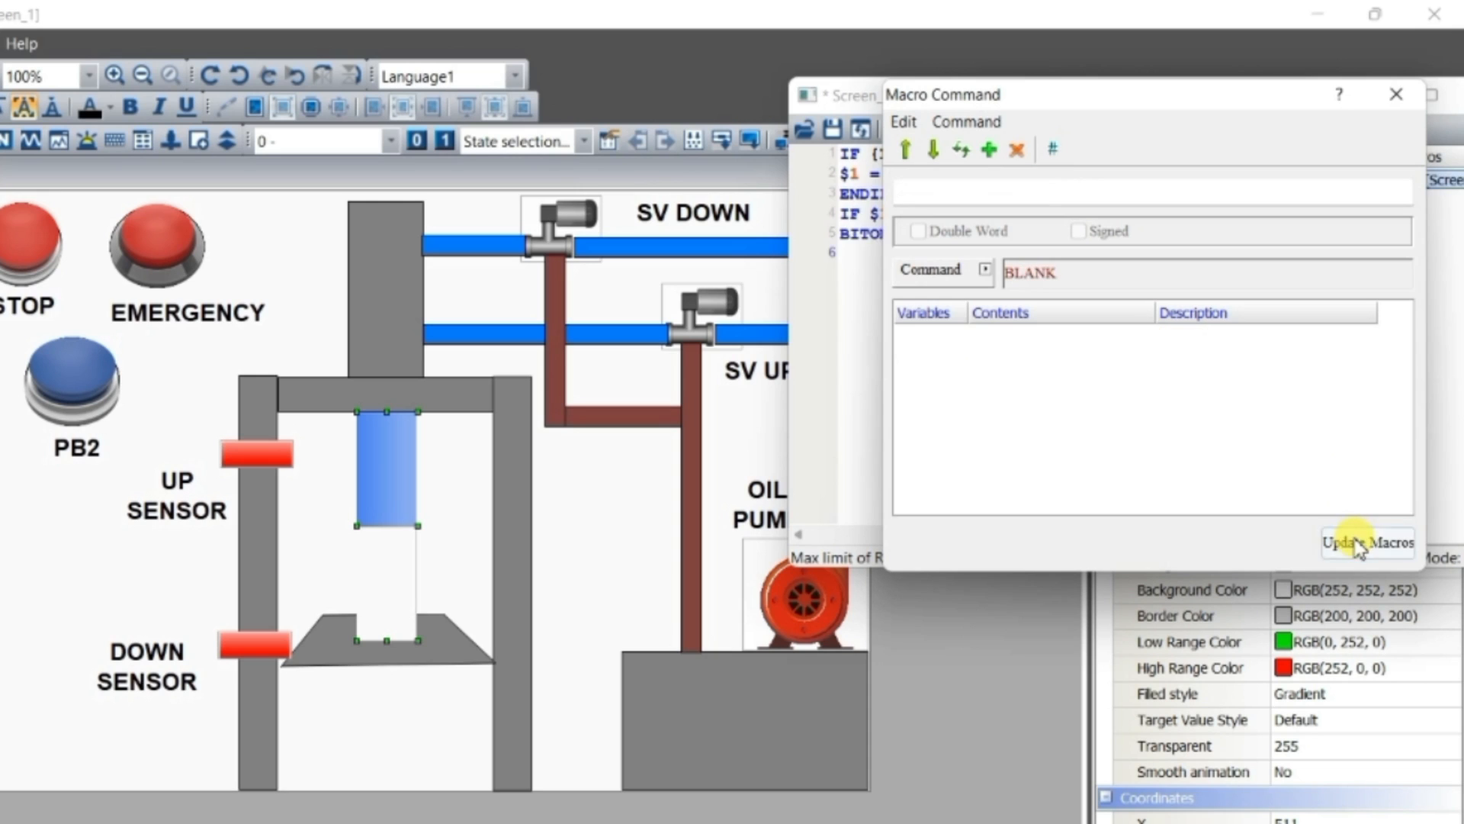
Close the macro command dialog and check the write address of the UP SENSOR element
{"action": "left_click", "coordinate": [1396, 94]}
{"action": "left_click", "coordinate": [1029, 235]}
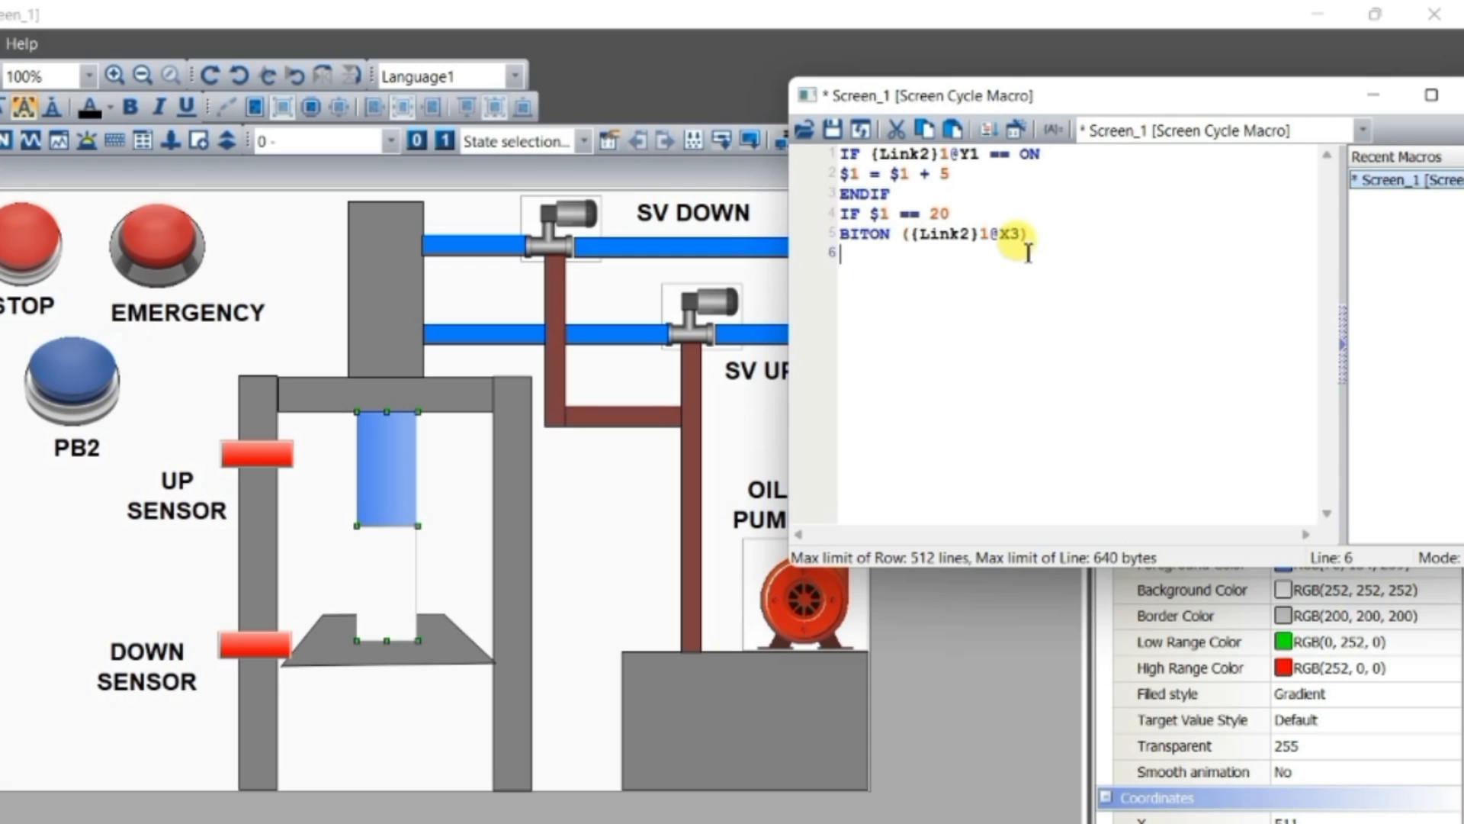
{"action": "key", "text": "Down"}
{"action": "left_click_drag", "start_coordinate": [1264, 103], "coordinate": [1190, 341]}
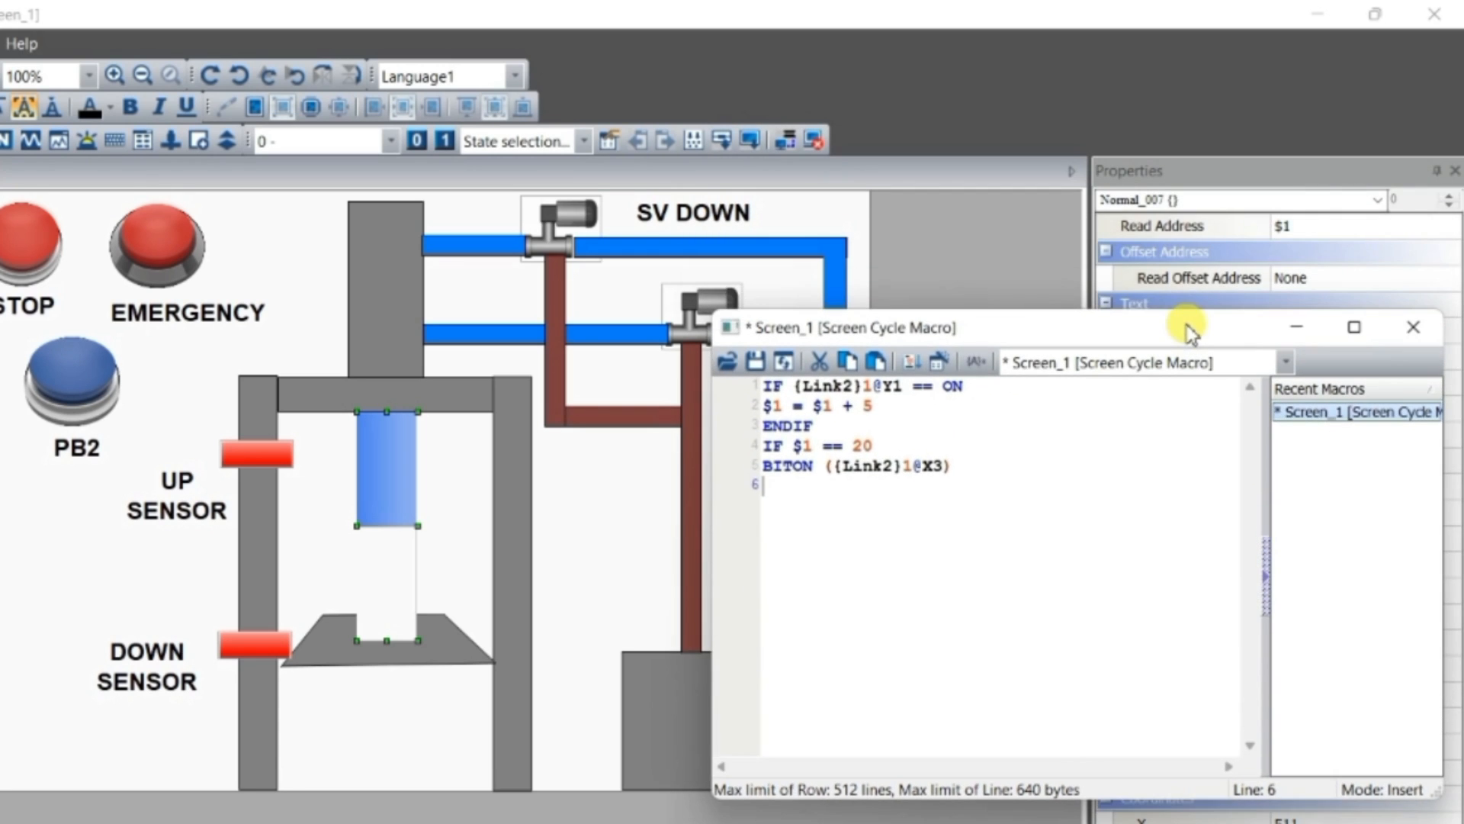
{"action": "left_click", "coordinate": [232, 451]}
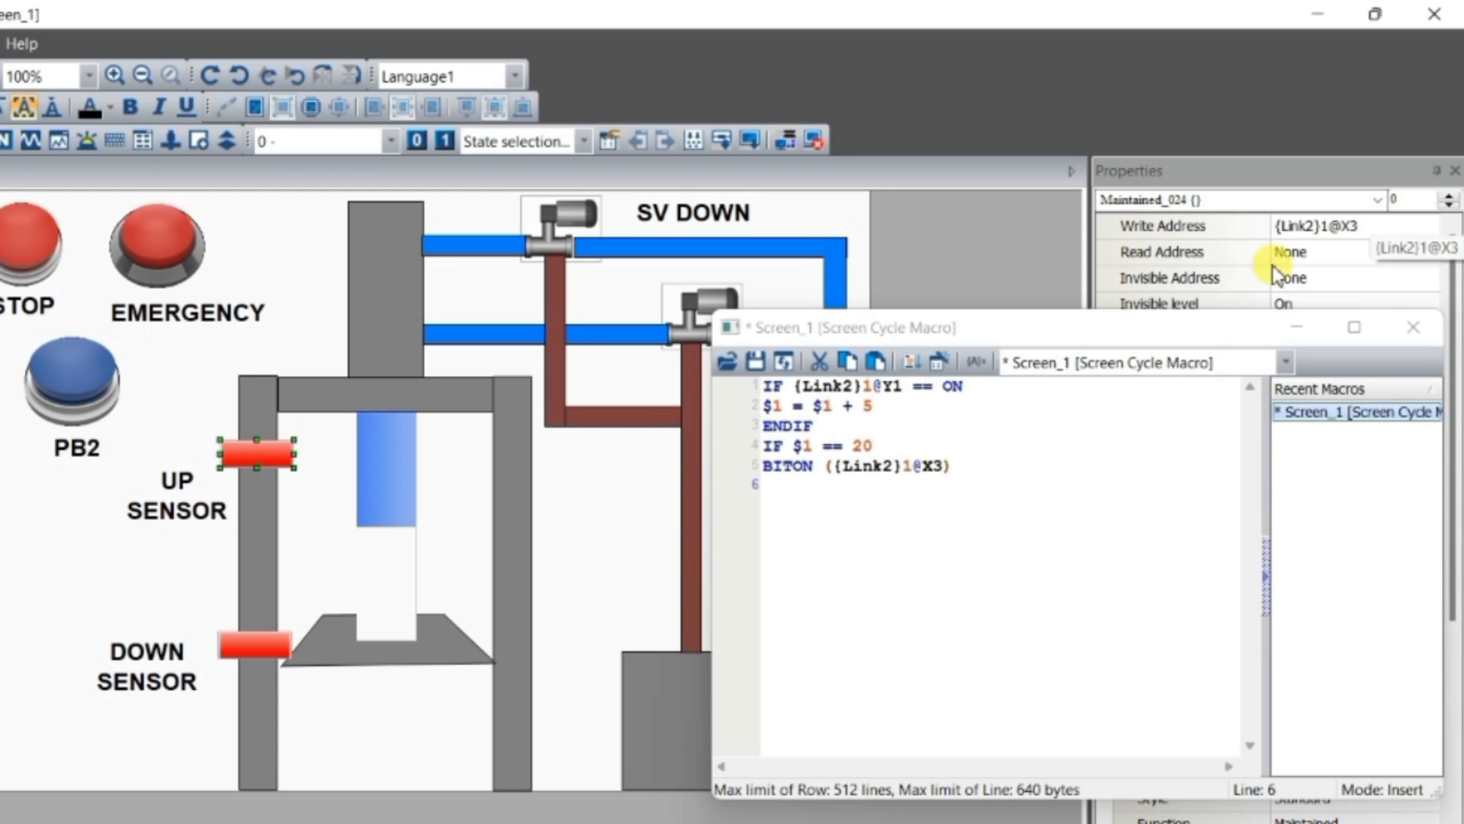
{"action": "left_click_drag", "start_coordinate": [1127, 327], "coordinate": [1133, 118]}
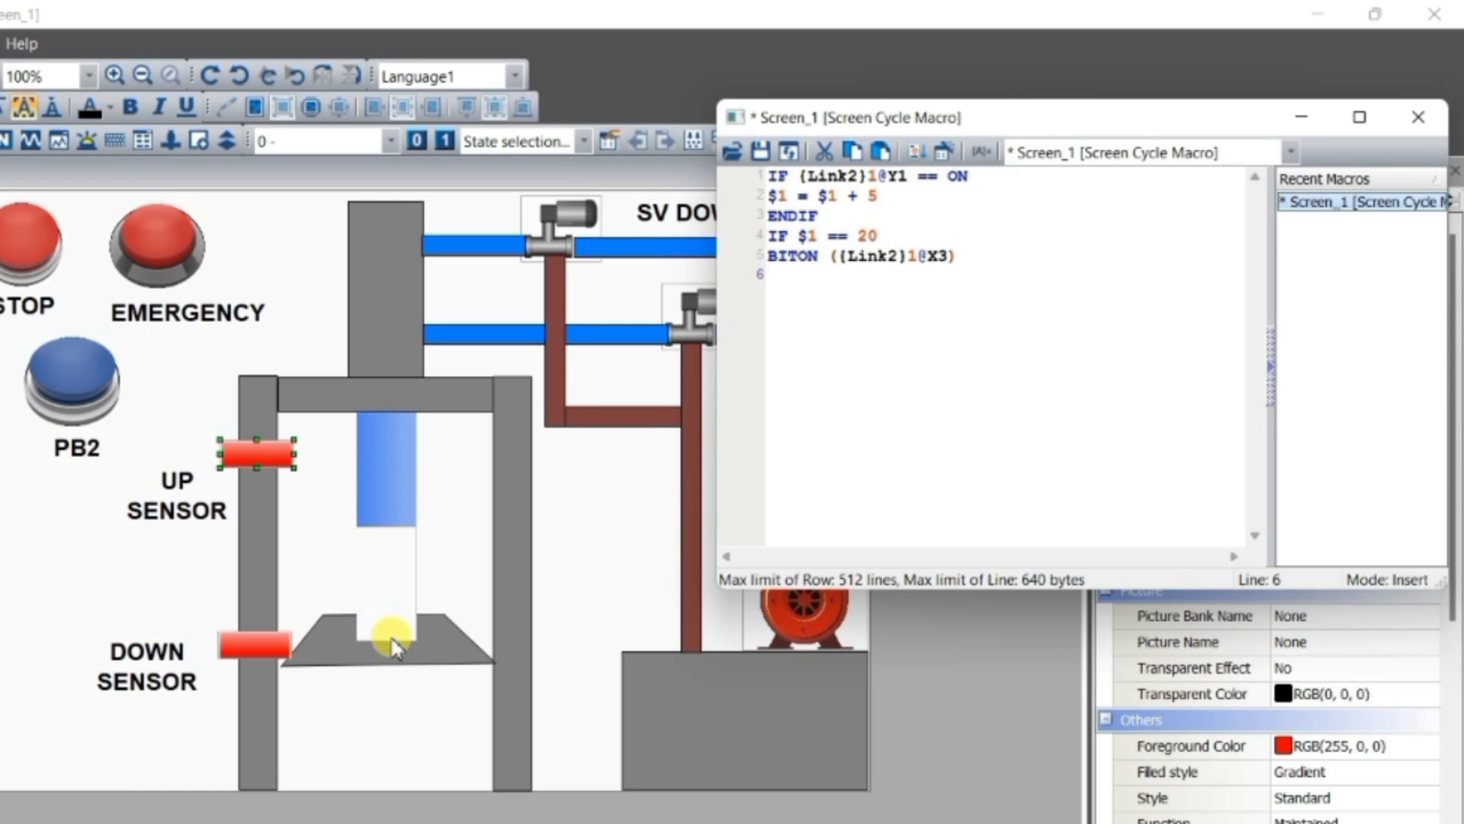
Write the condition IF $1 == 100 on line 6 of the macro
{"action": "type", "text": "IF "}
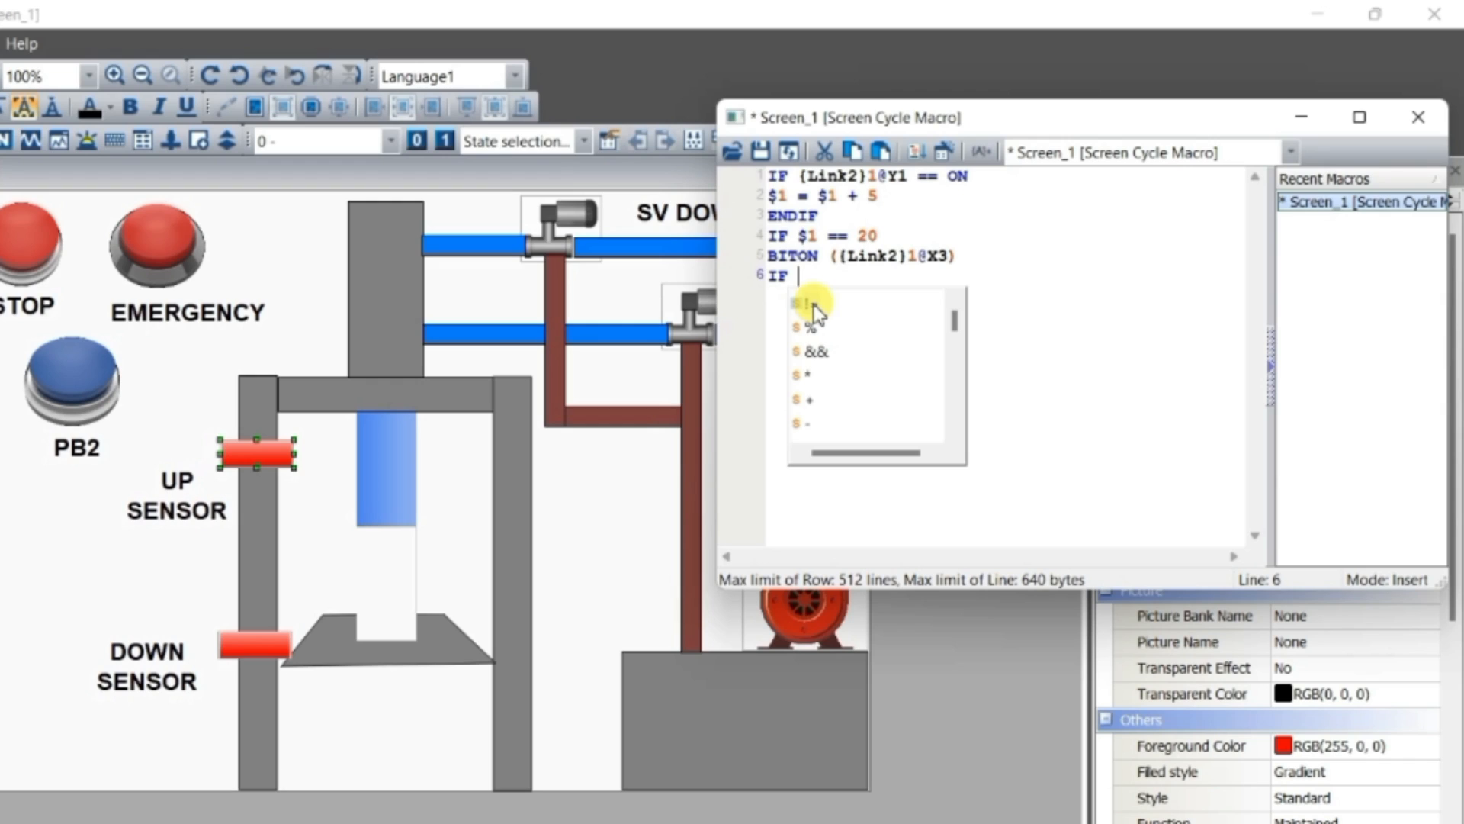
{"action": "type", "text": "$1"}
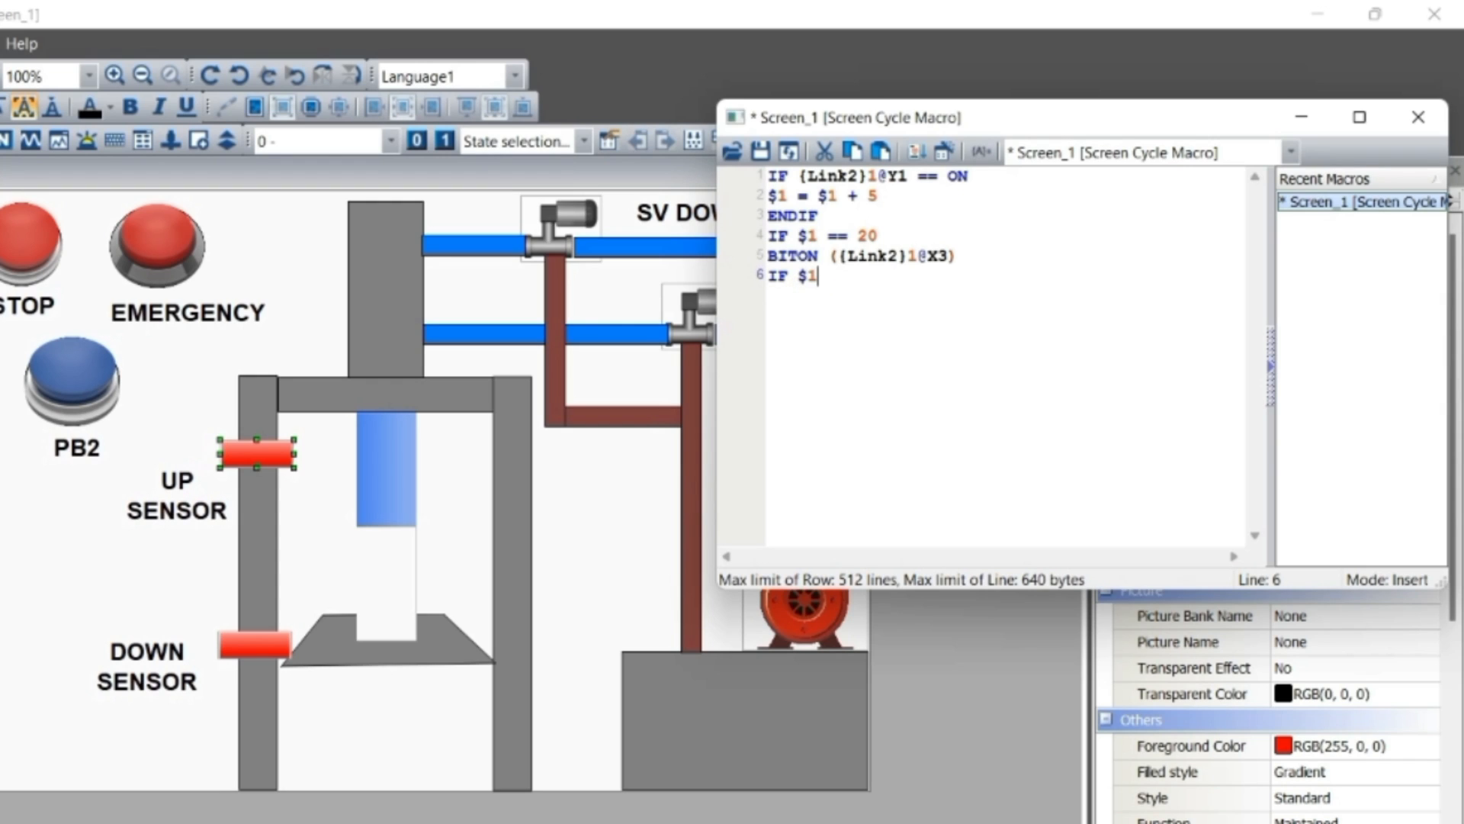
{"action": "type", "text": " ==="}
{"action": "type", "text": " 100"}
Copy the BITON command from line 5 to line 7 and change its device bit to X4
{"action": "left_click_drag", "start_coordinate": [955, 257], "coordinate": [777, 257]}
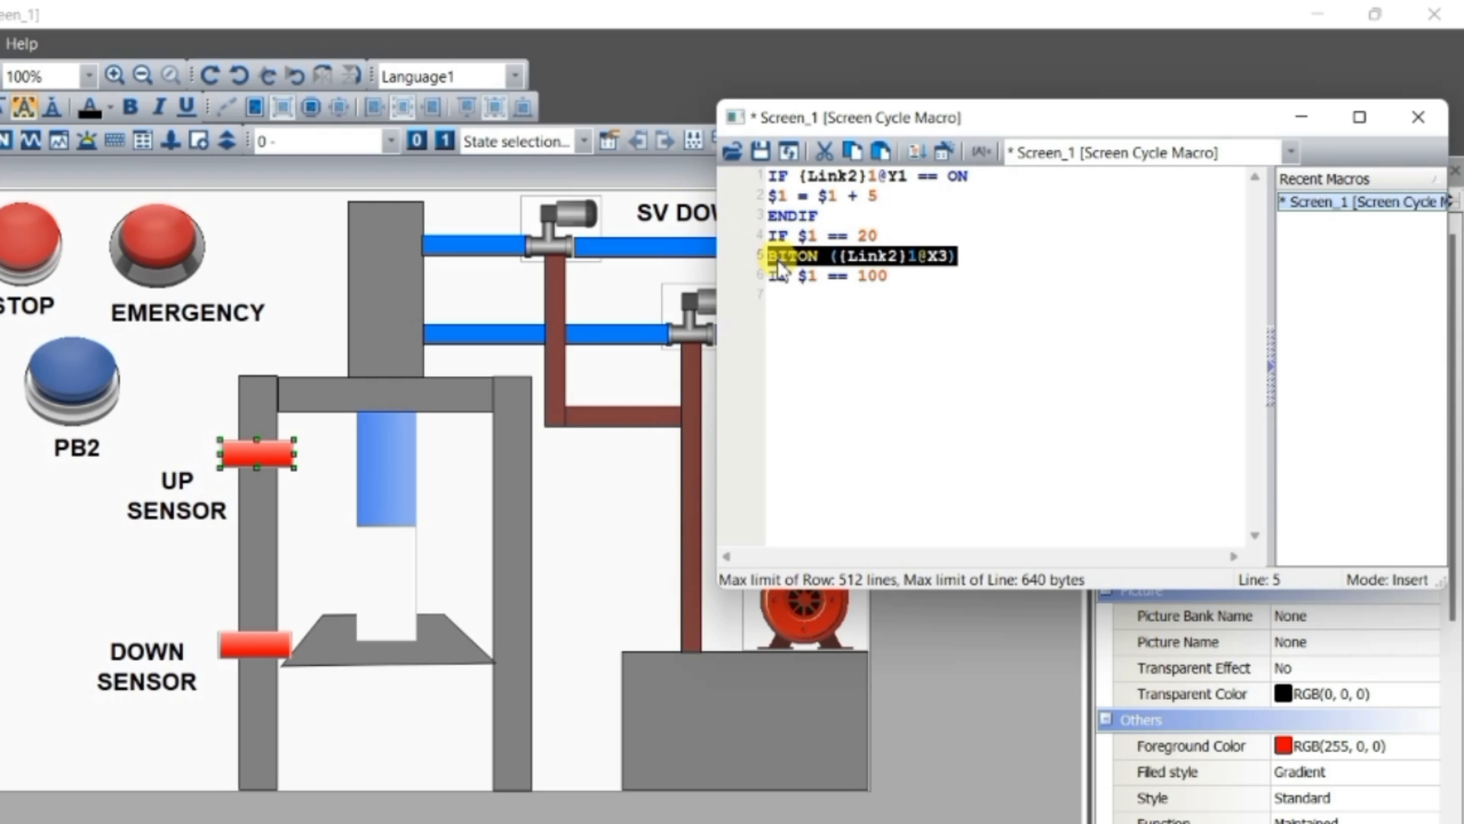
{"action": "left_click", "coordinate": [804, 302]}
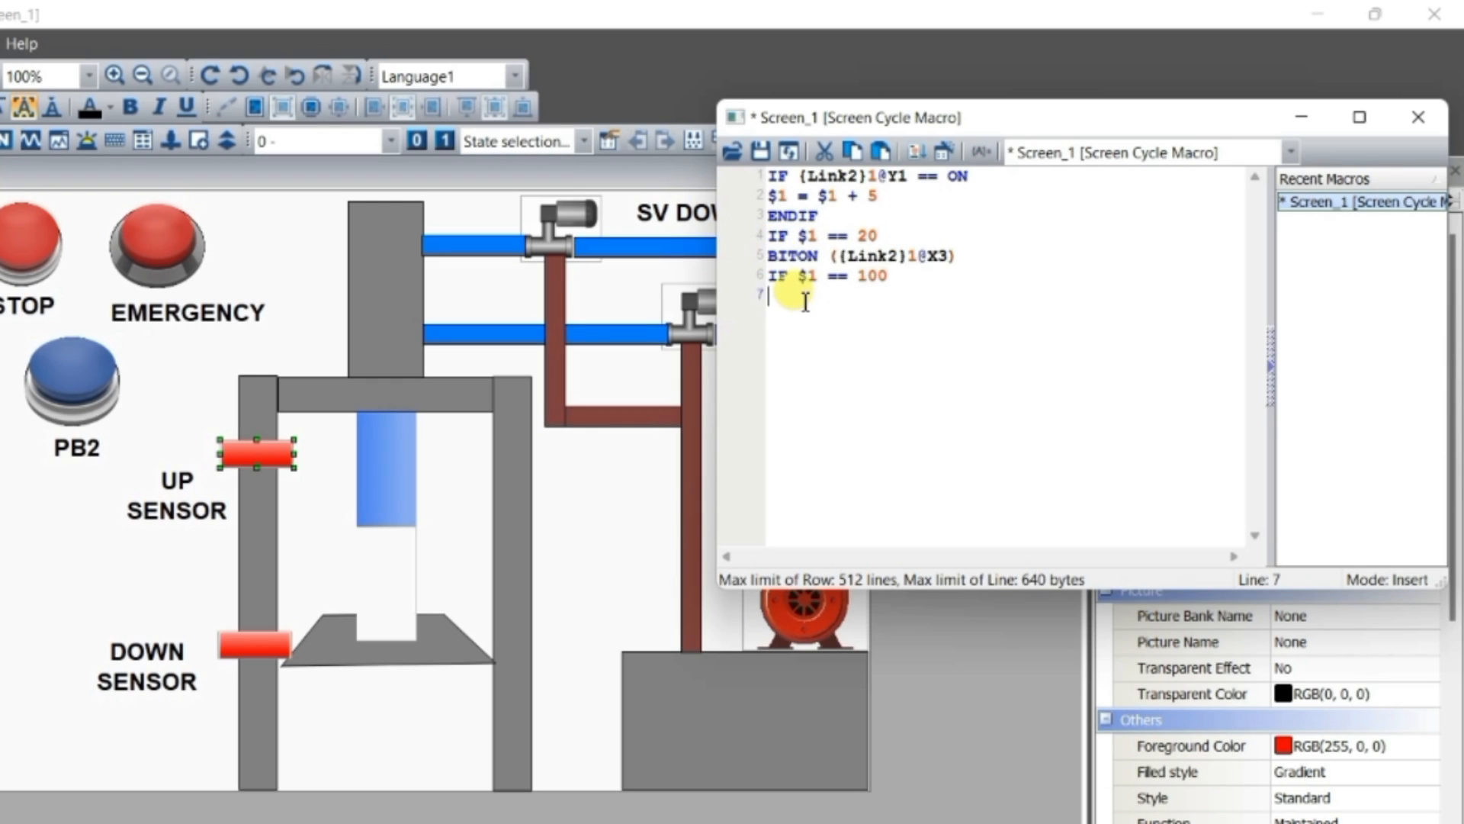
{"action": "type", "text": "BITON ({Link2}1@X3)"}
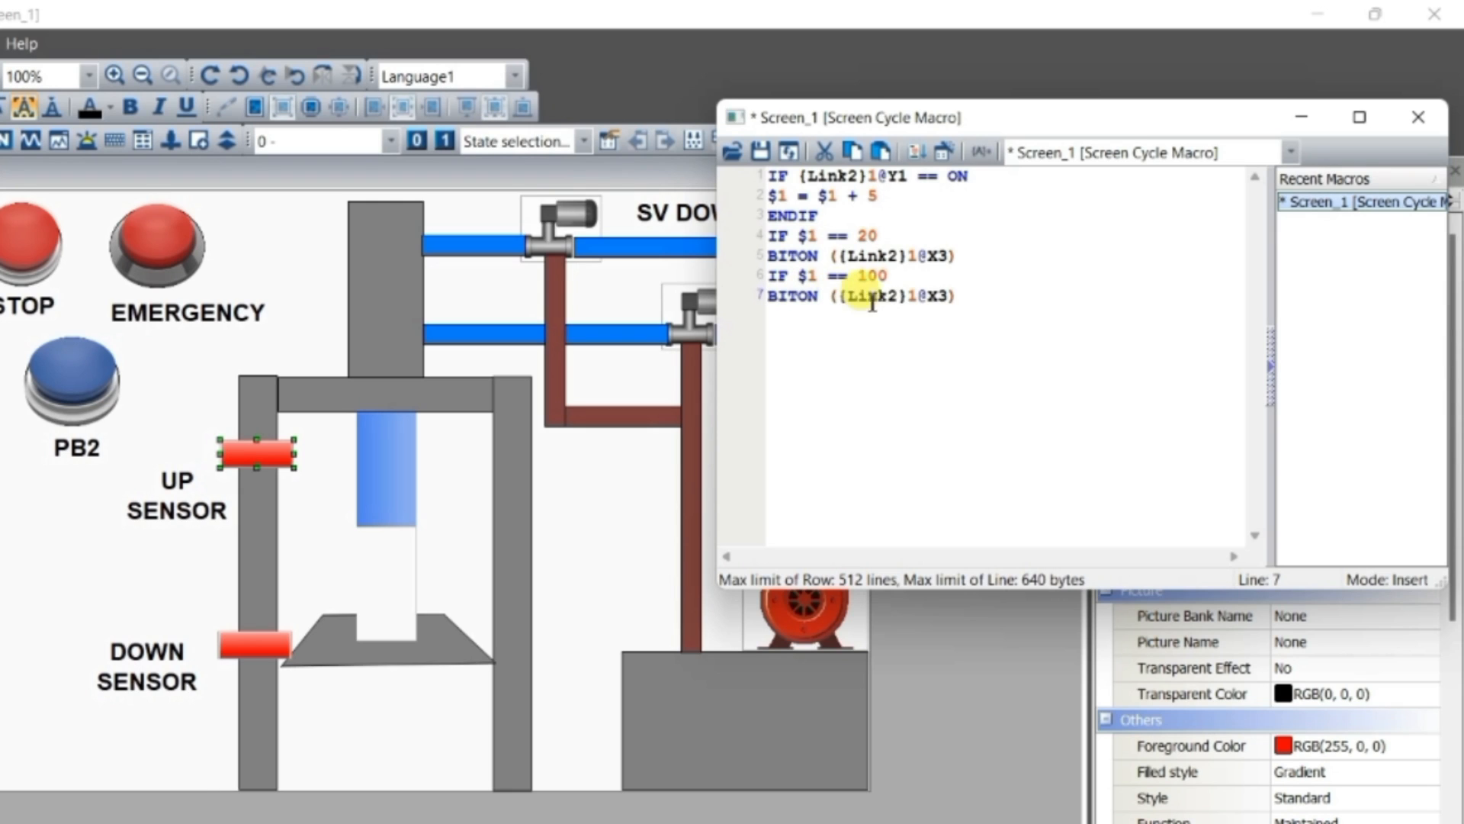
{"action": "type", "text": "4"}
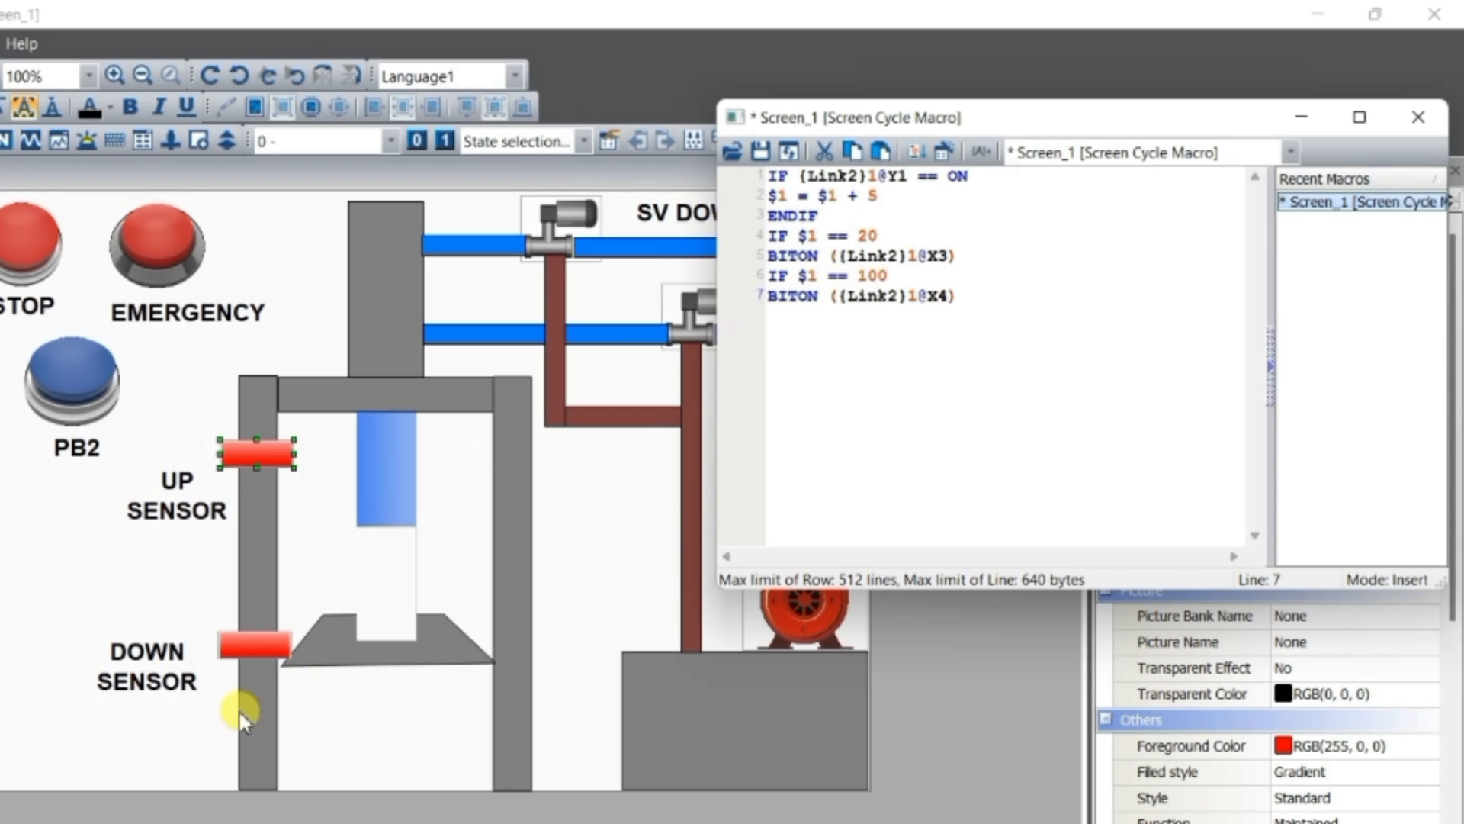
Close the IF block with ENDIF on line 8, below the BITON command for X4
{"action": "left_click", "coordinate": [1005, 325]}
{"action": "key", "text": "Return"}
{"action": "type", "text": "ENDIF"}
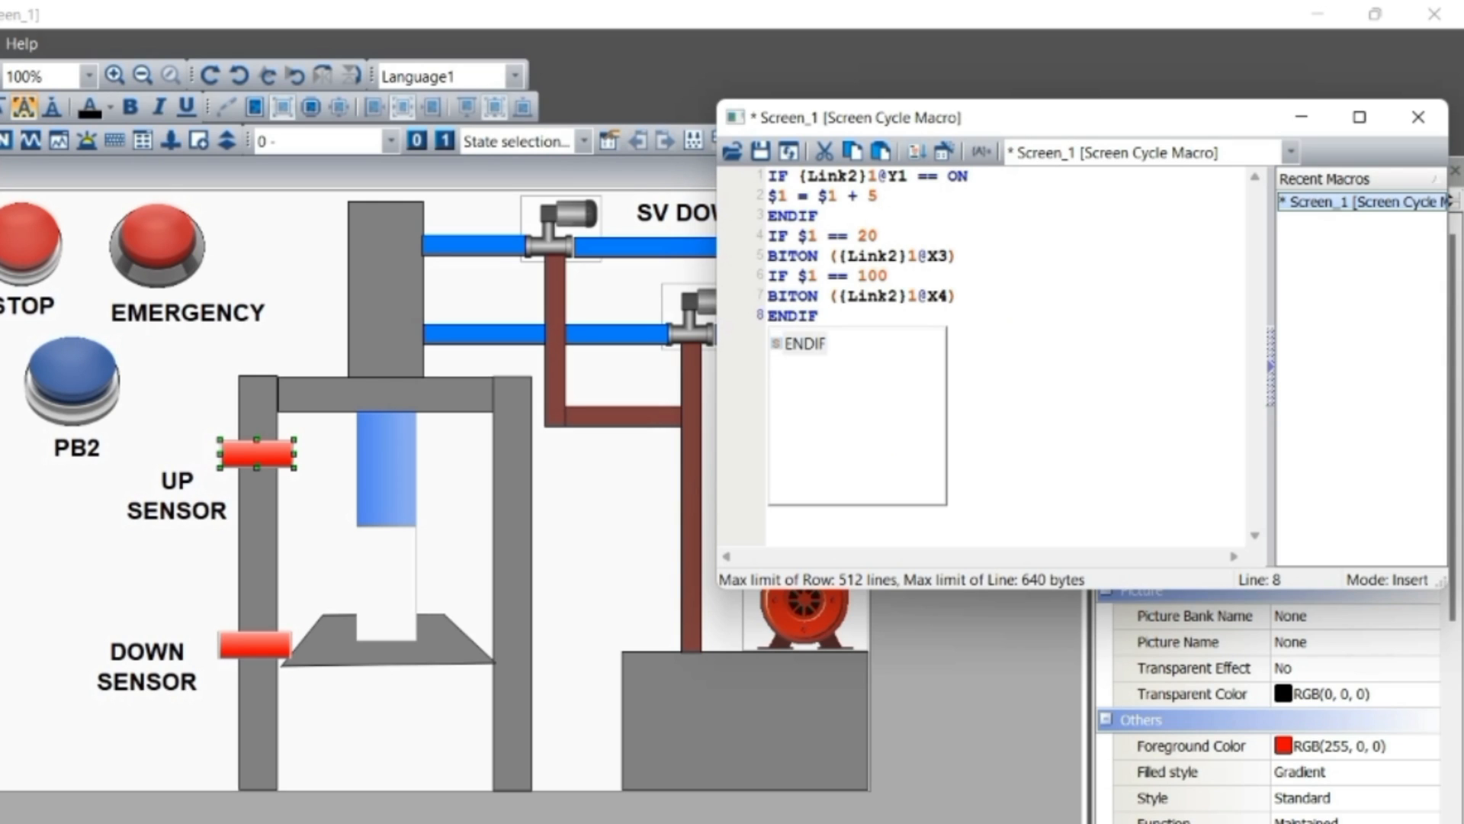
{"action": "left_click", "coordinate": [1005, 322]}
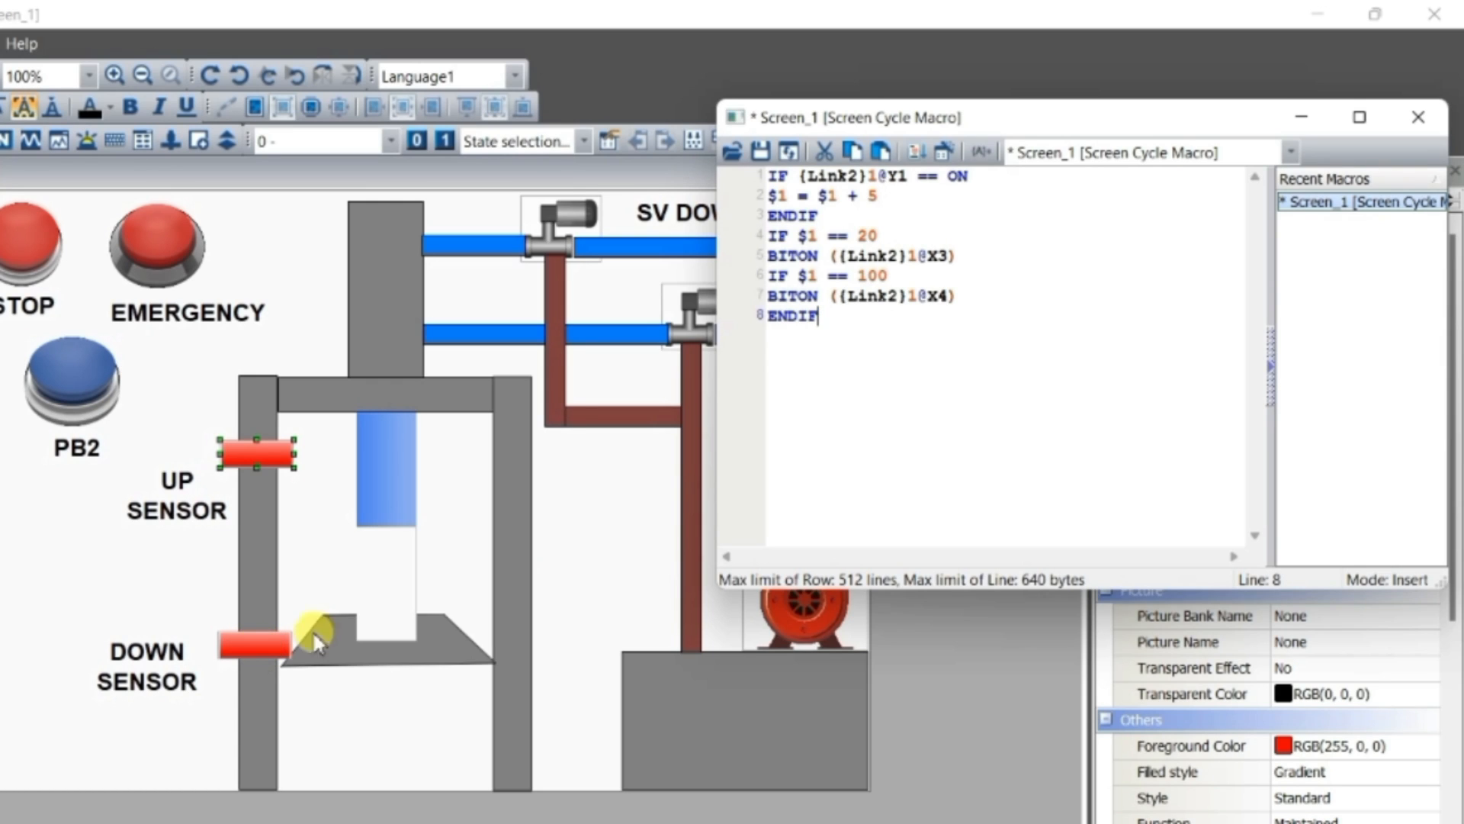
{"action": "left_click_drag", "start_coordinate": [968, 177], "coordinate": [889, 190]}
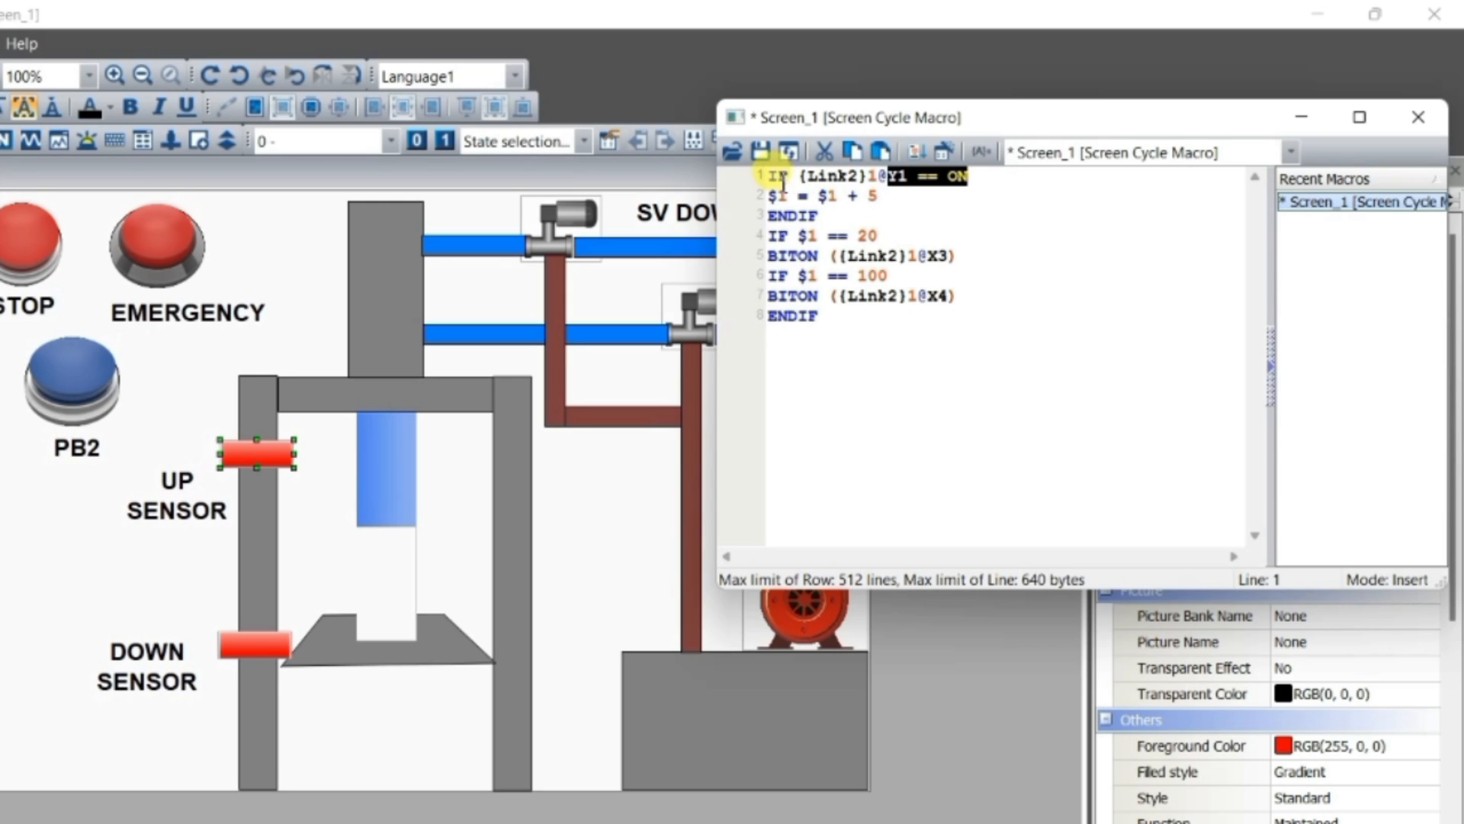
{"action": "left_click_drag", "start_coordinate": [887, 200], "coordinate": [778, 200]}
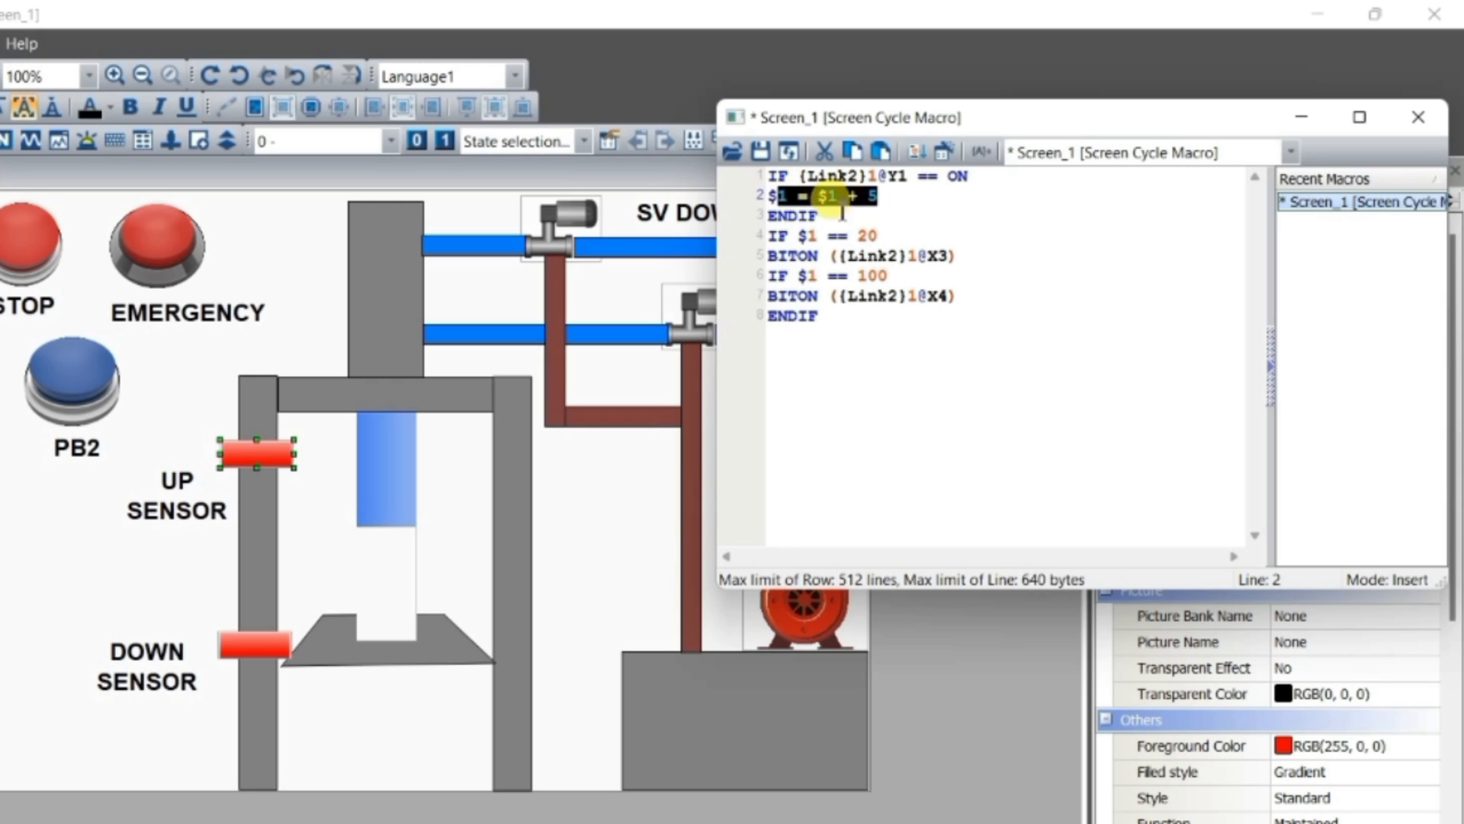
Copy the IF condition from line 1 to line 9 and change its device bit to Y2
{"action": "left_click", "coordinate": [831, 338]}
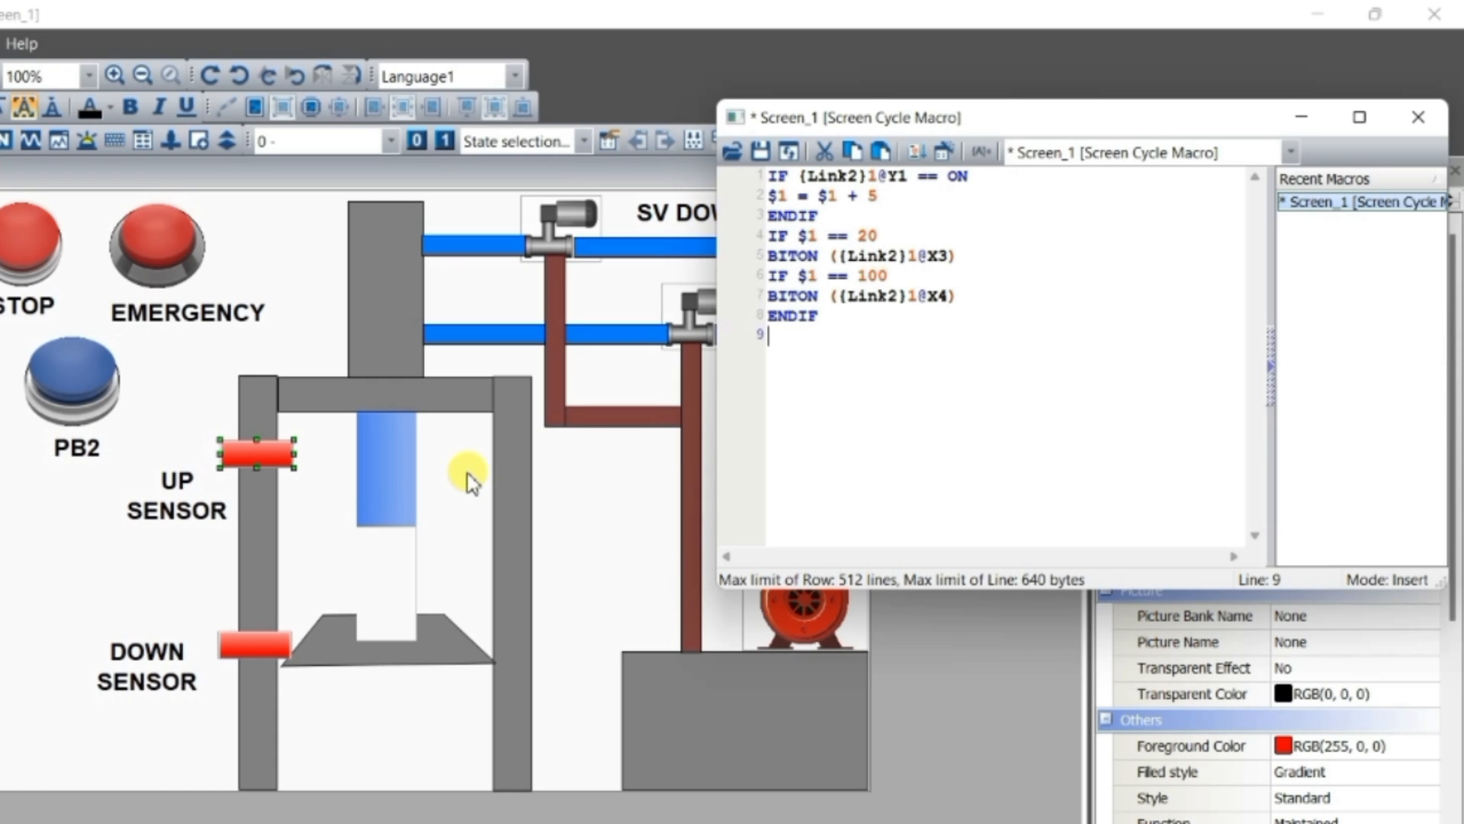
{"action": "type", "text": "IF"}
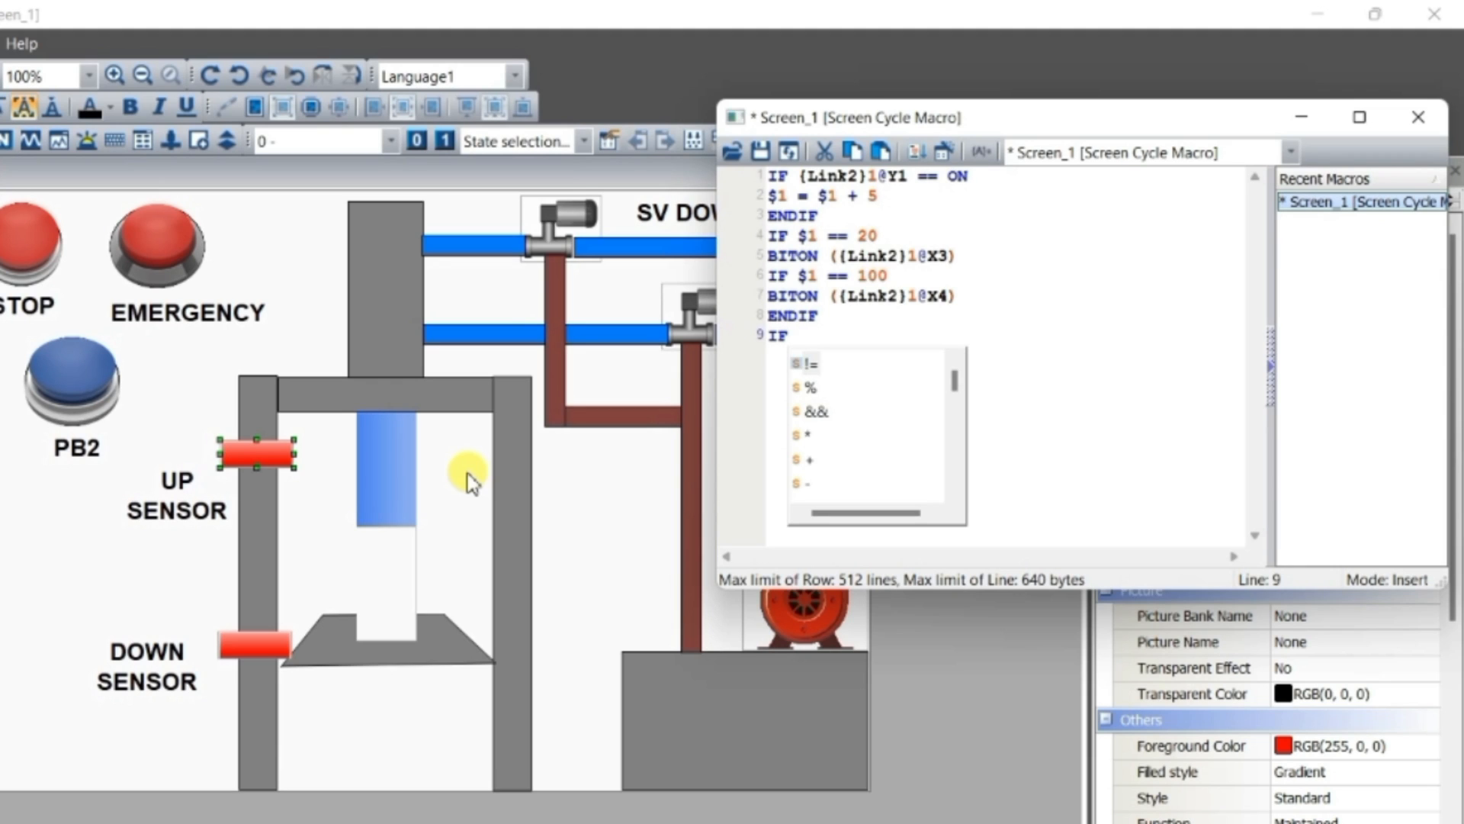
{"action": "left_click_drag", "start_coordinate": [968, 176], "coordinate": [760, 181]}
{"action": "key", "text": "ctrl+c"}
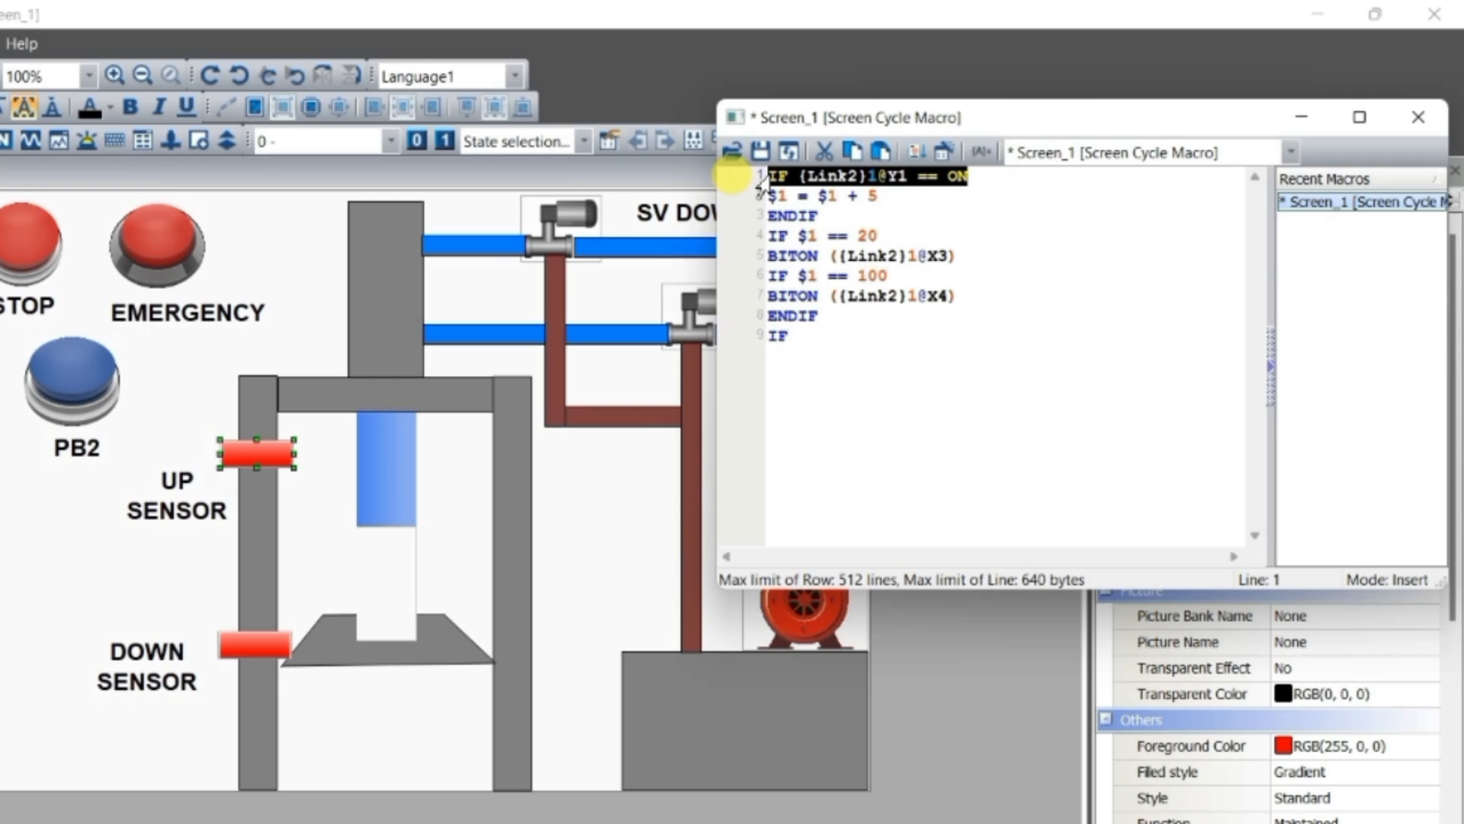
{"action": "left_click_drag", "start_coordinate": [833, 334], "coordinate": [752, 340]}
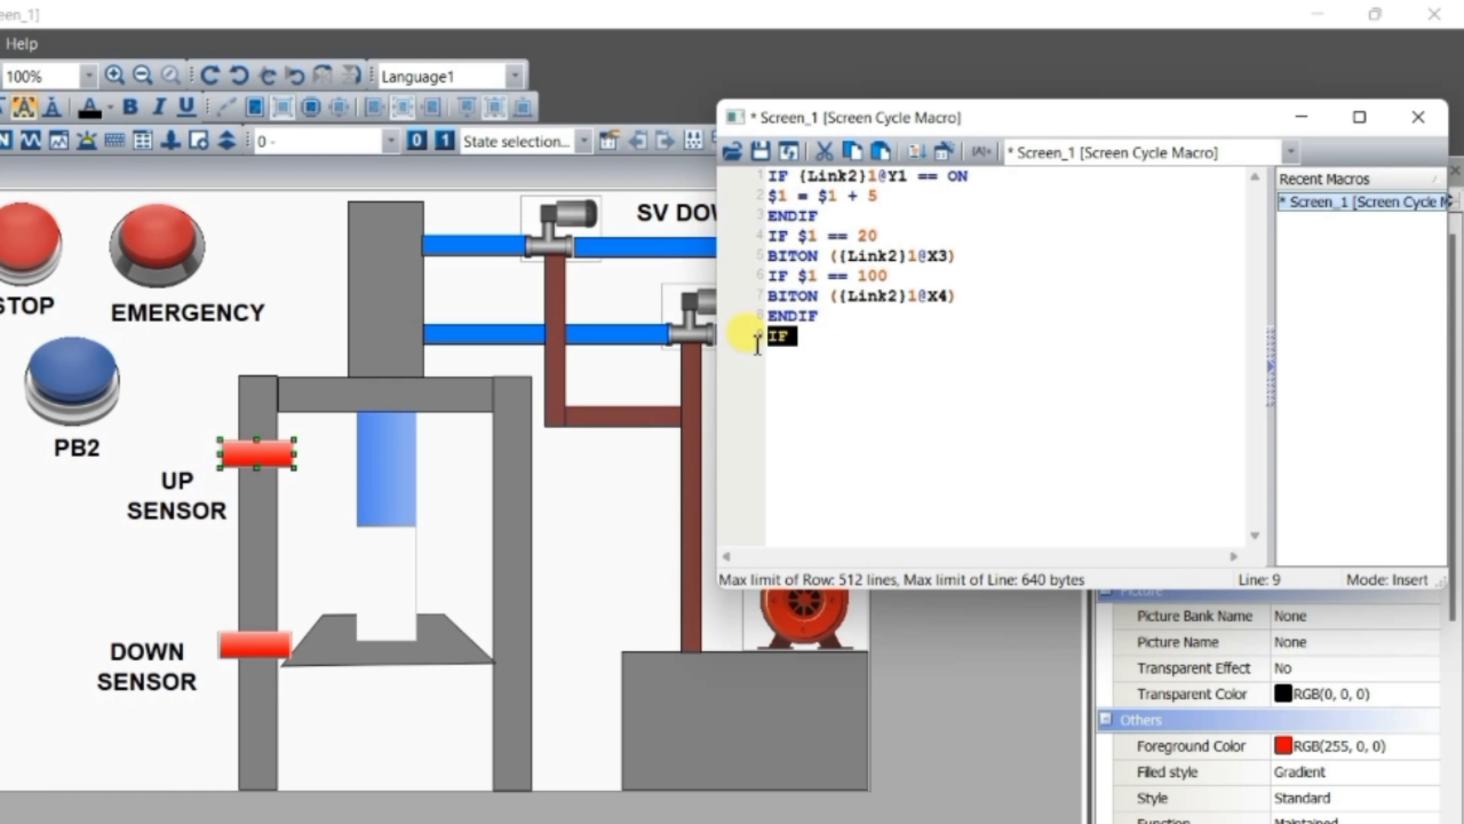
{"action": "key", "text": "ctrl+v"}
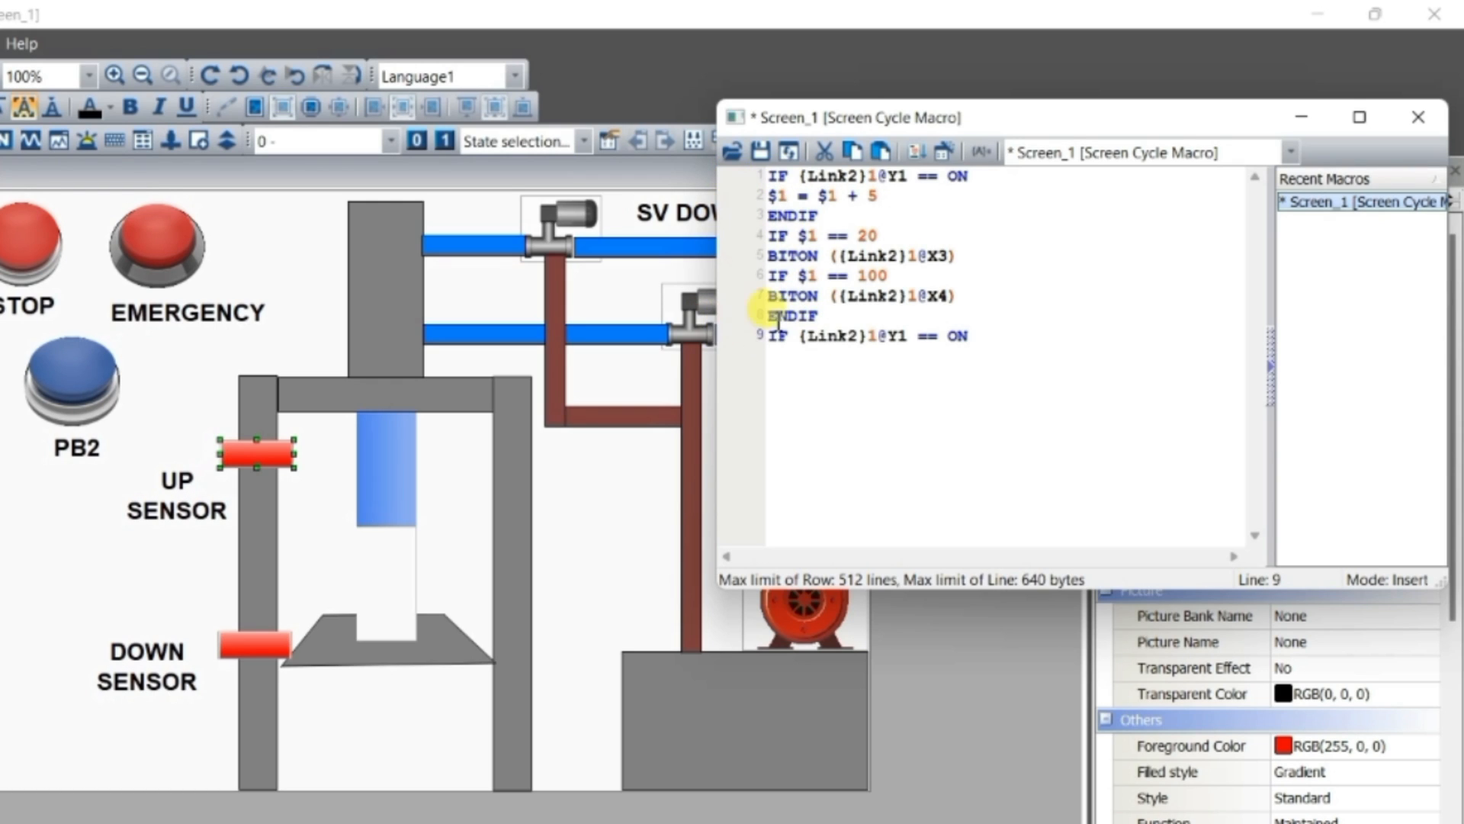
{"action": "left_click", "coordinate": [909, 336]}
{"action": "key", "text": "BackSpace"}
{"action": "type", "text": "Y"}
{"action": "key", "text": "BackSpace"}
{"action": "type", "text": "2"}
{"action": "left_click", "coordinate": [978, 339]}
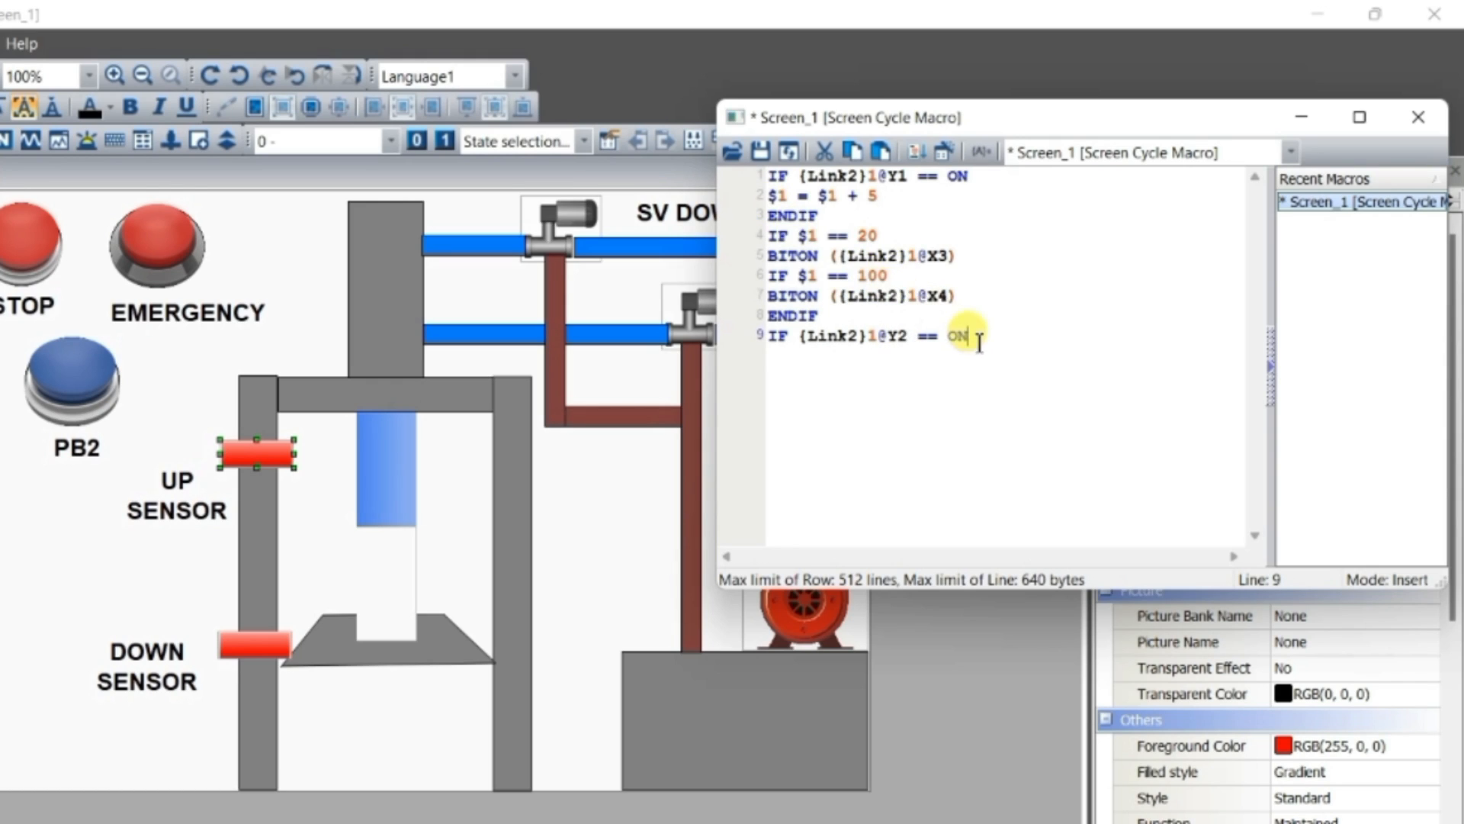
Write the statement $1 = $1 - 5 on line 10, below the Y2 condition
{"action": "key", "text": "Return"}
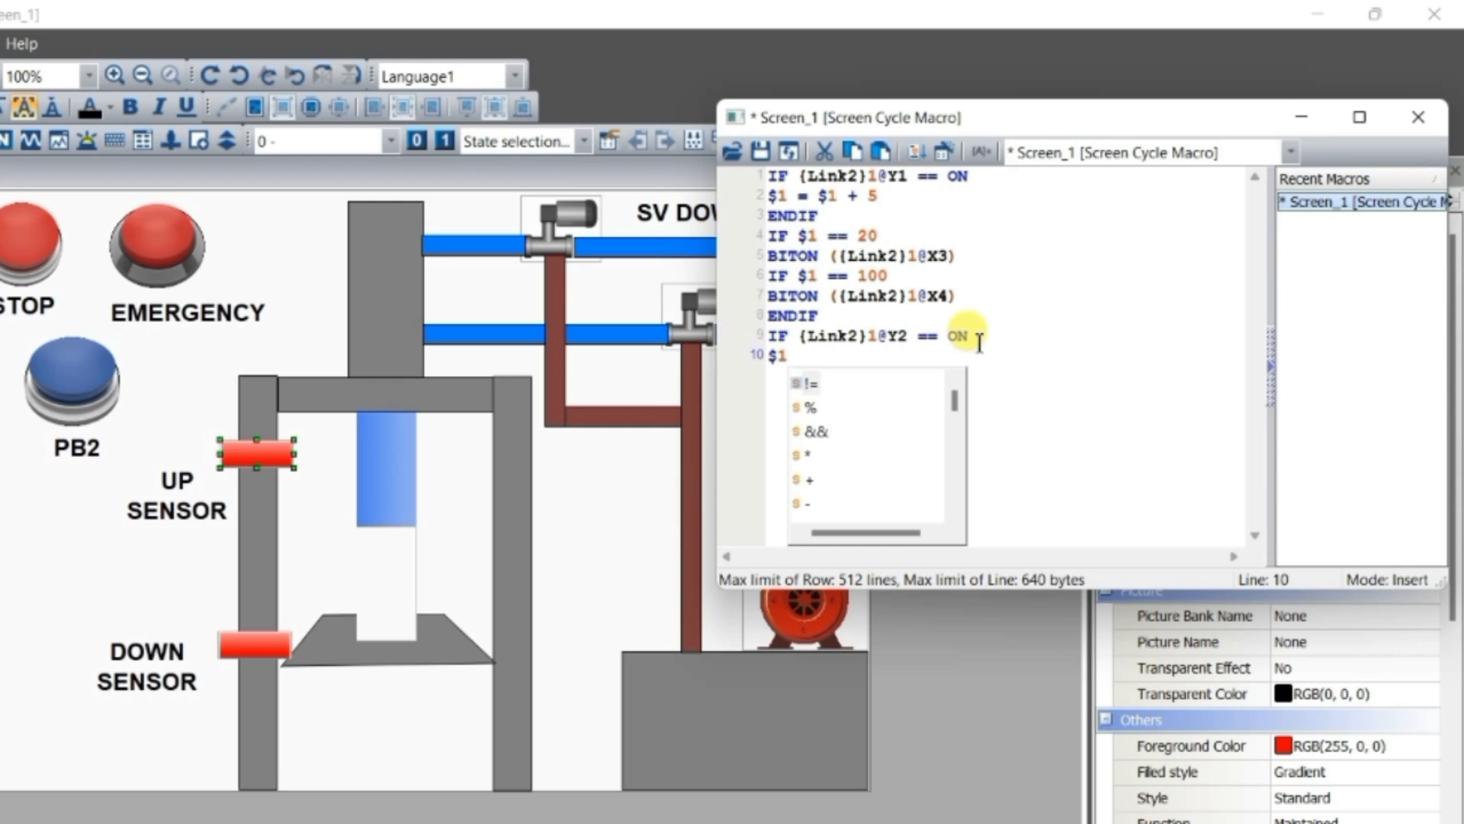
{"action": "type", "text": "= "}
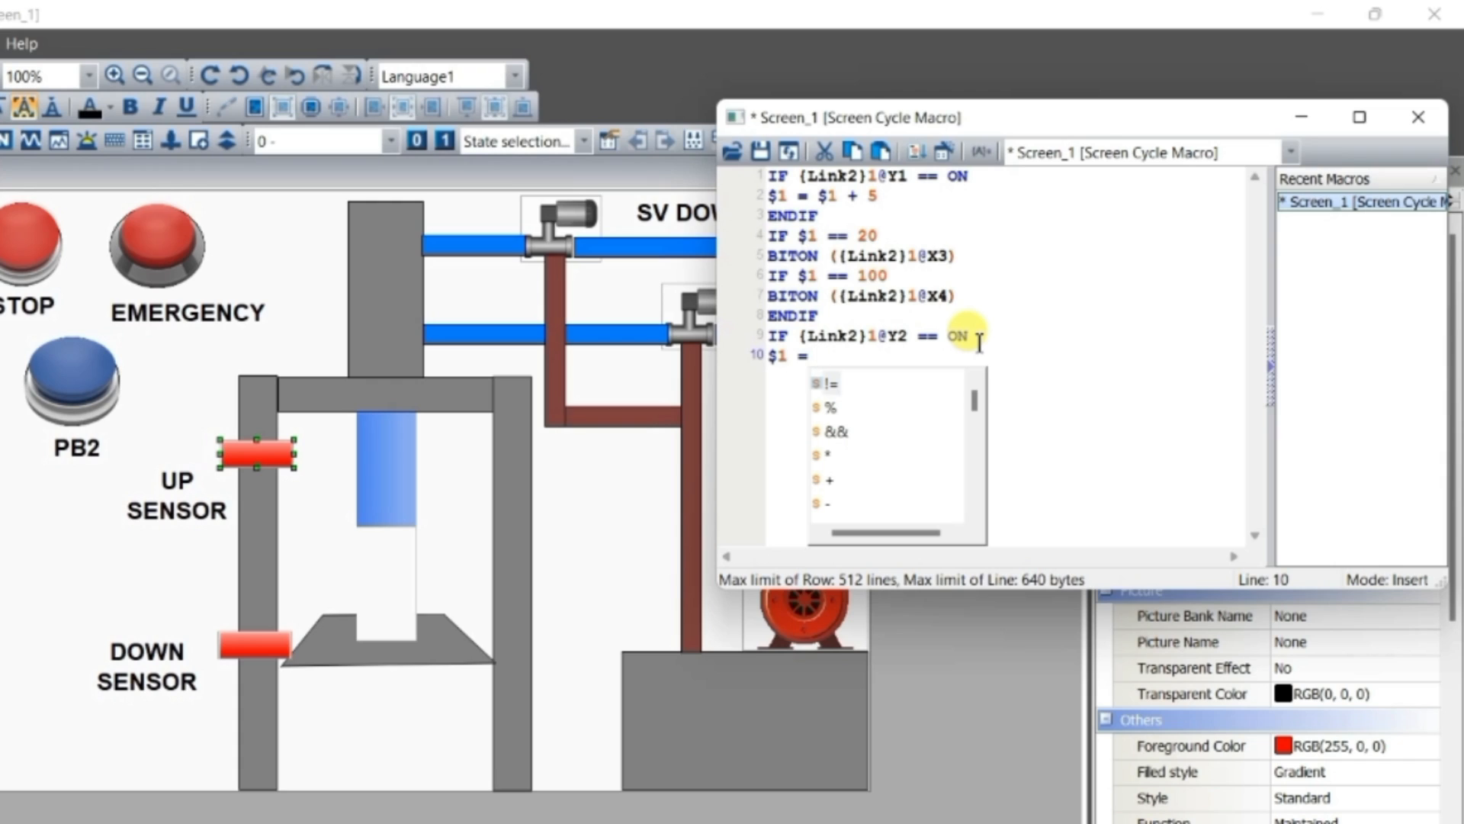
{"action": "type", "text": "$"}
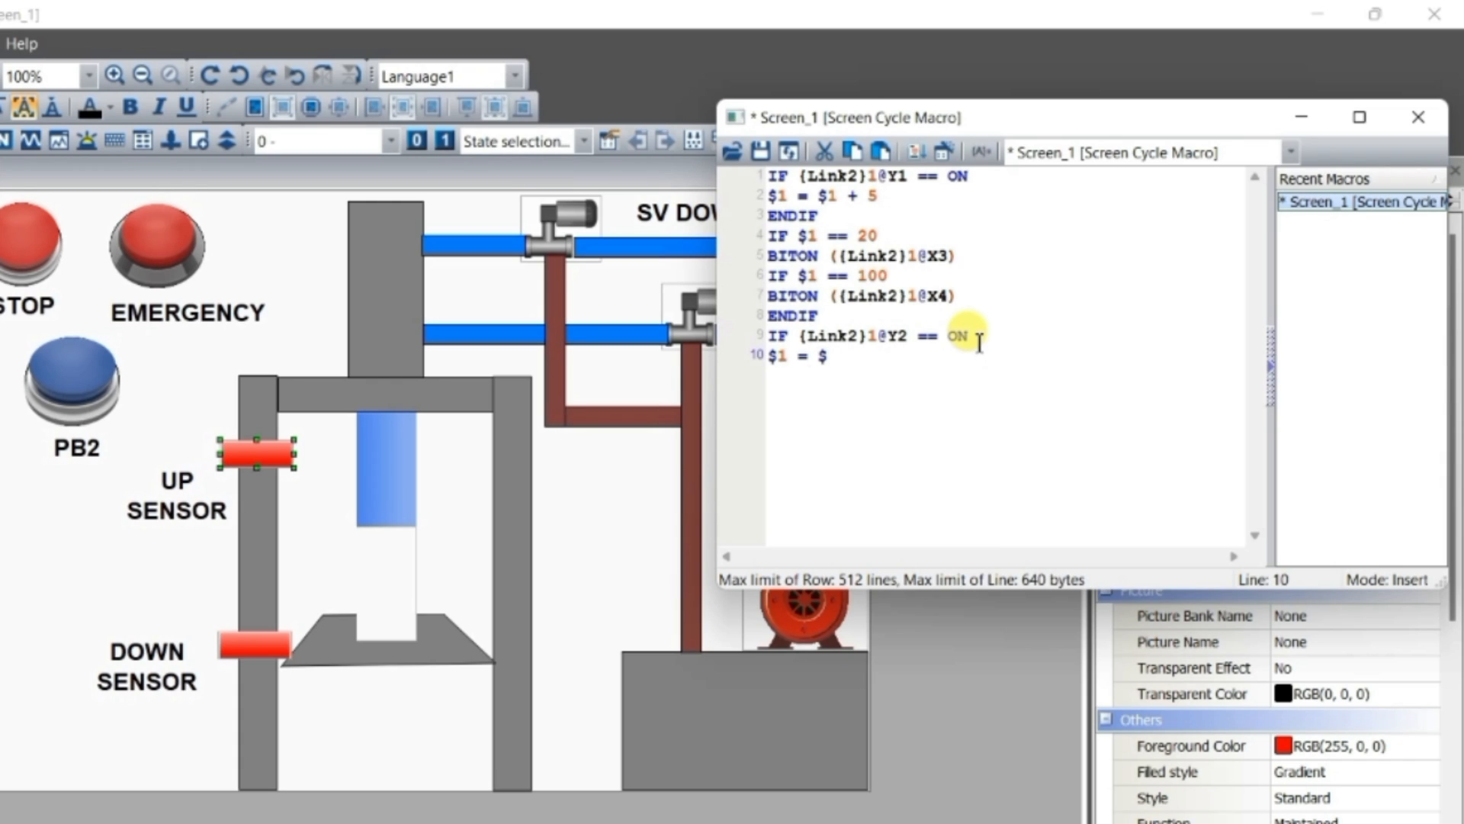
{"action": "type", "text": "1 - 5"}
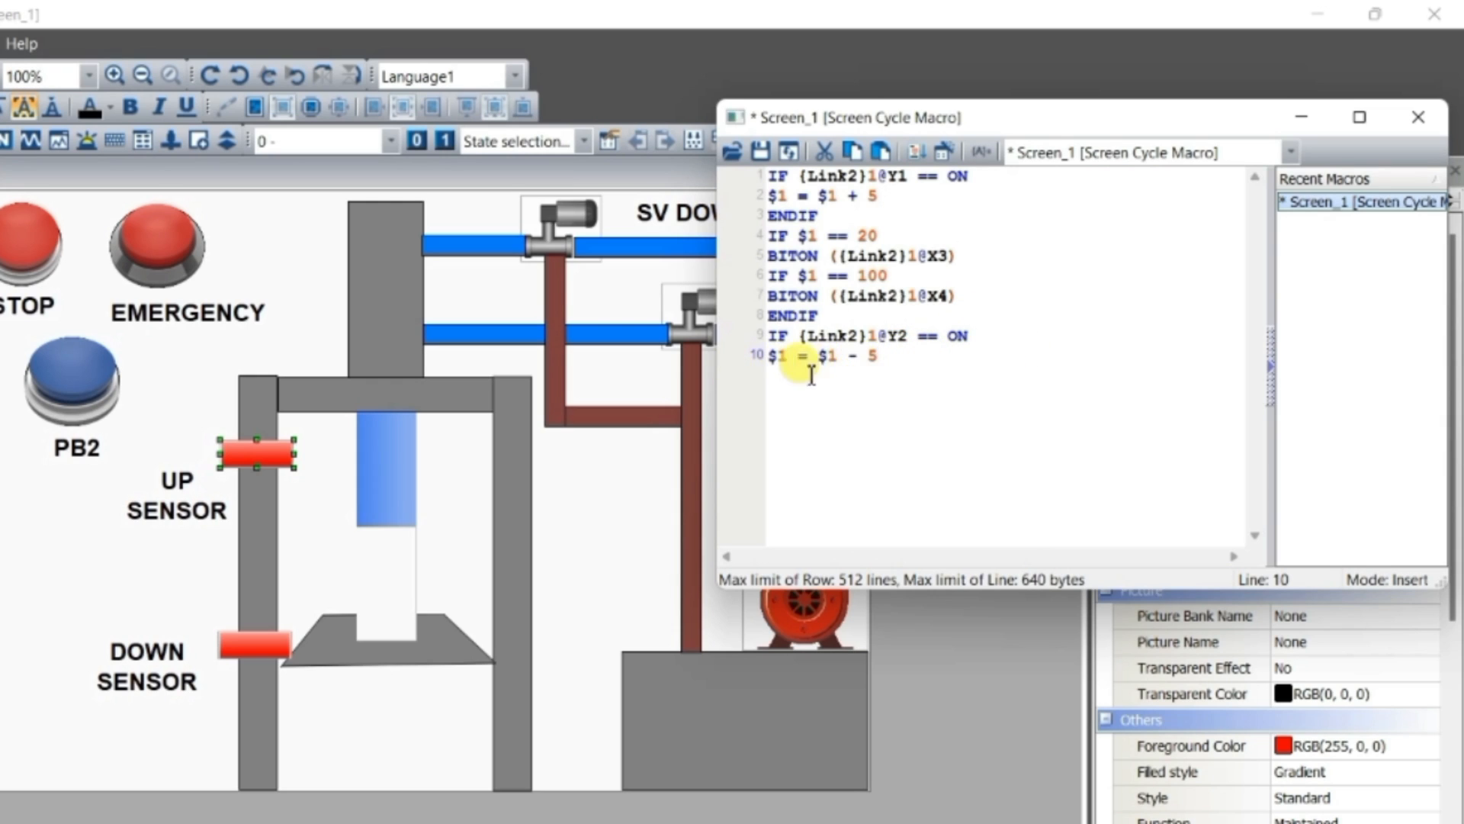
Write the condition IF $1 == 25 on line 11 of the macro
{"action": "key", "text": "Return"}
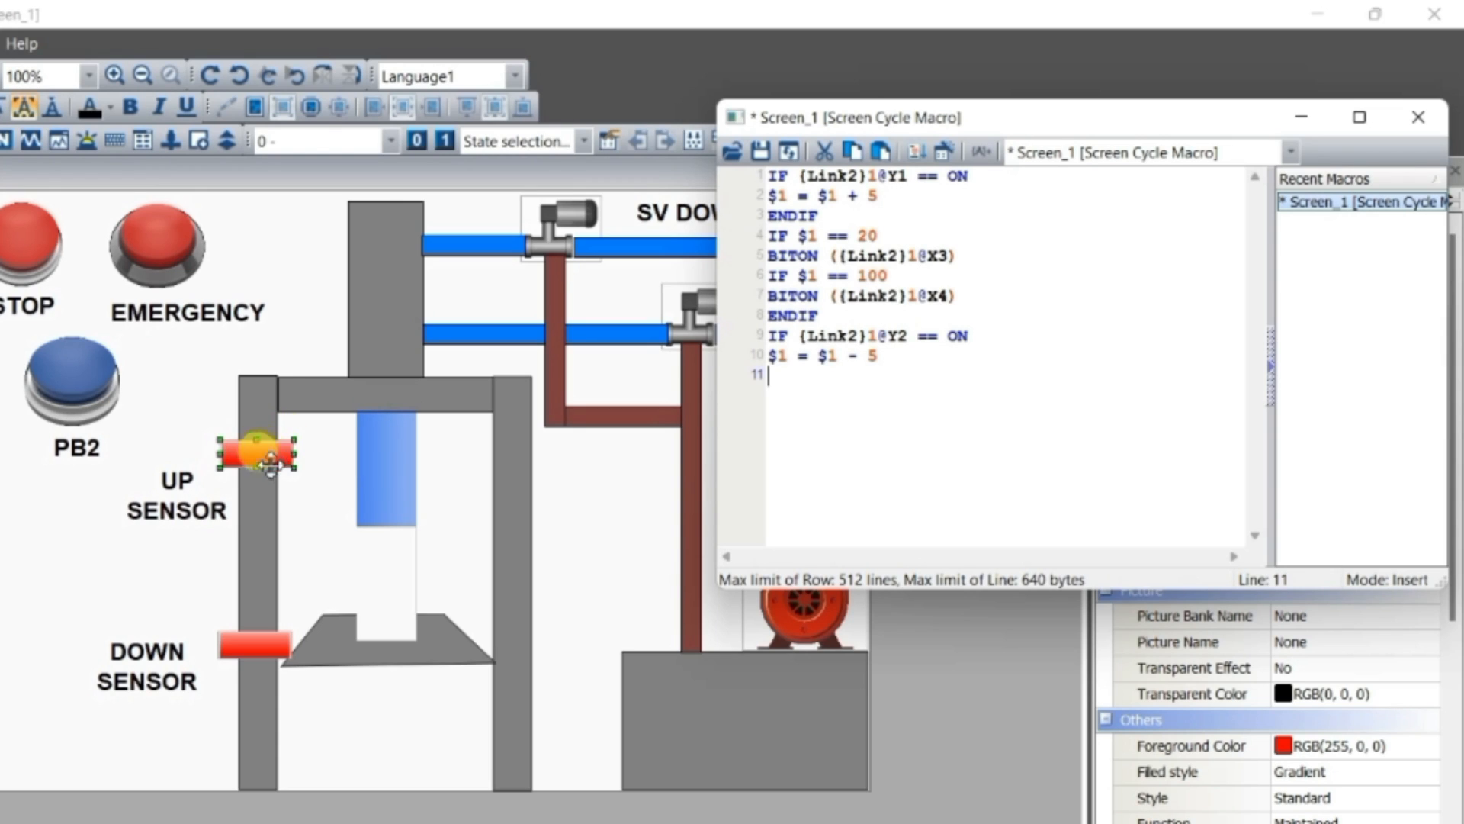
{"action": "type", "text": "IF "}
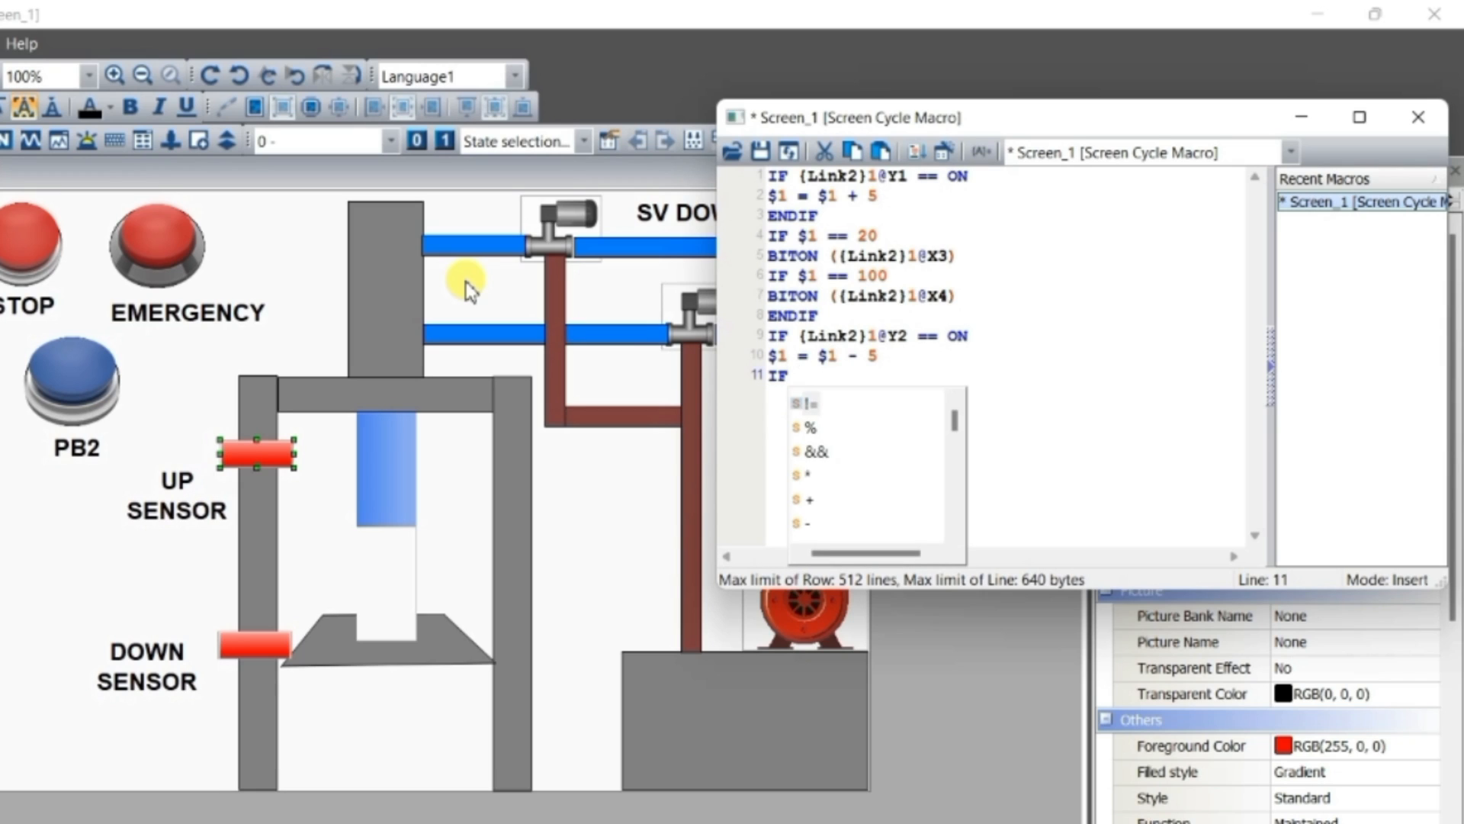
{"action": "type", "text": "$1 "}
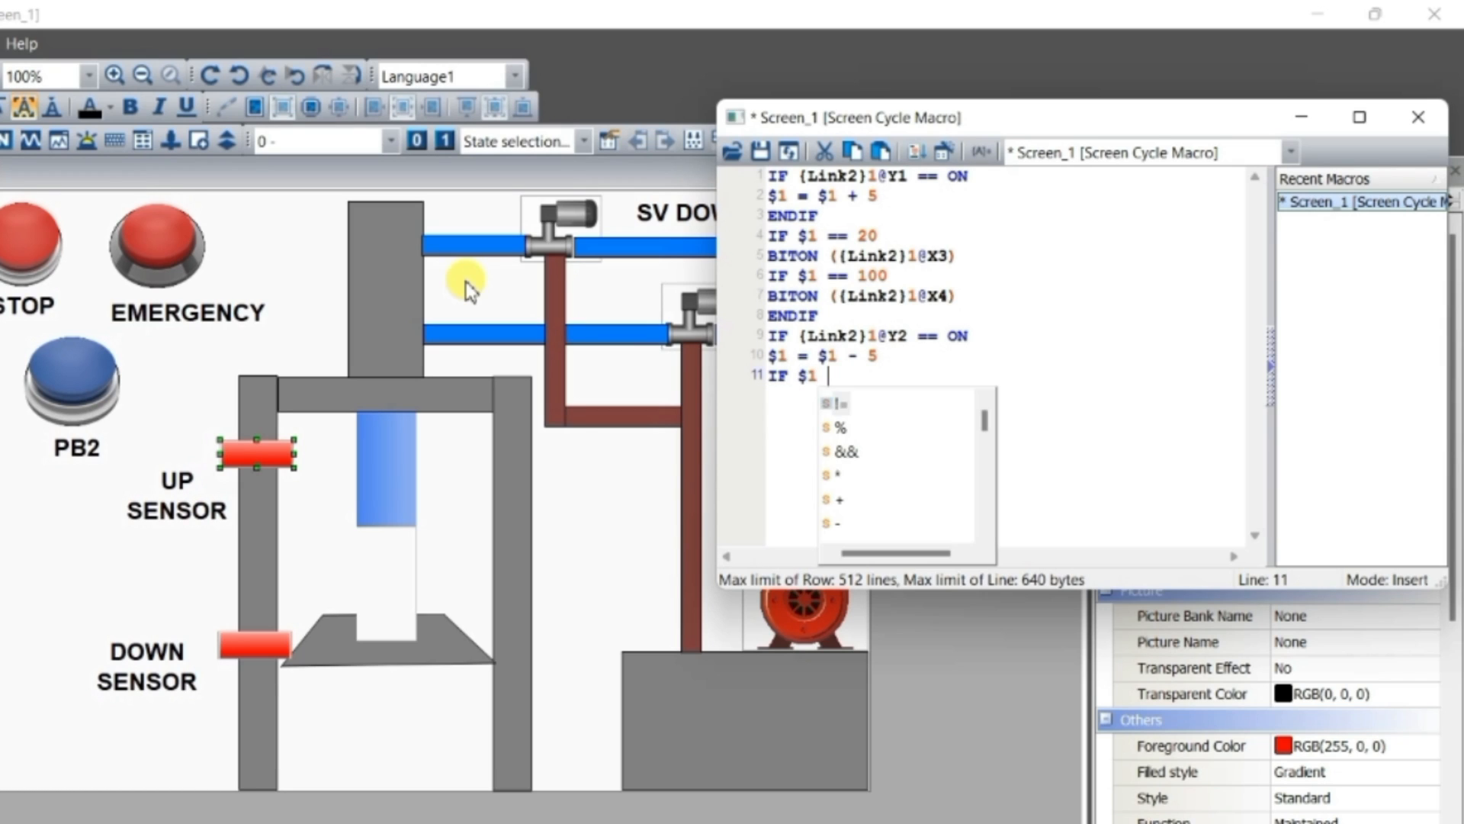
{"action": "type", "text": "=="}
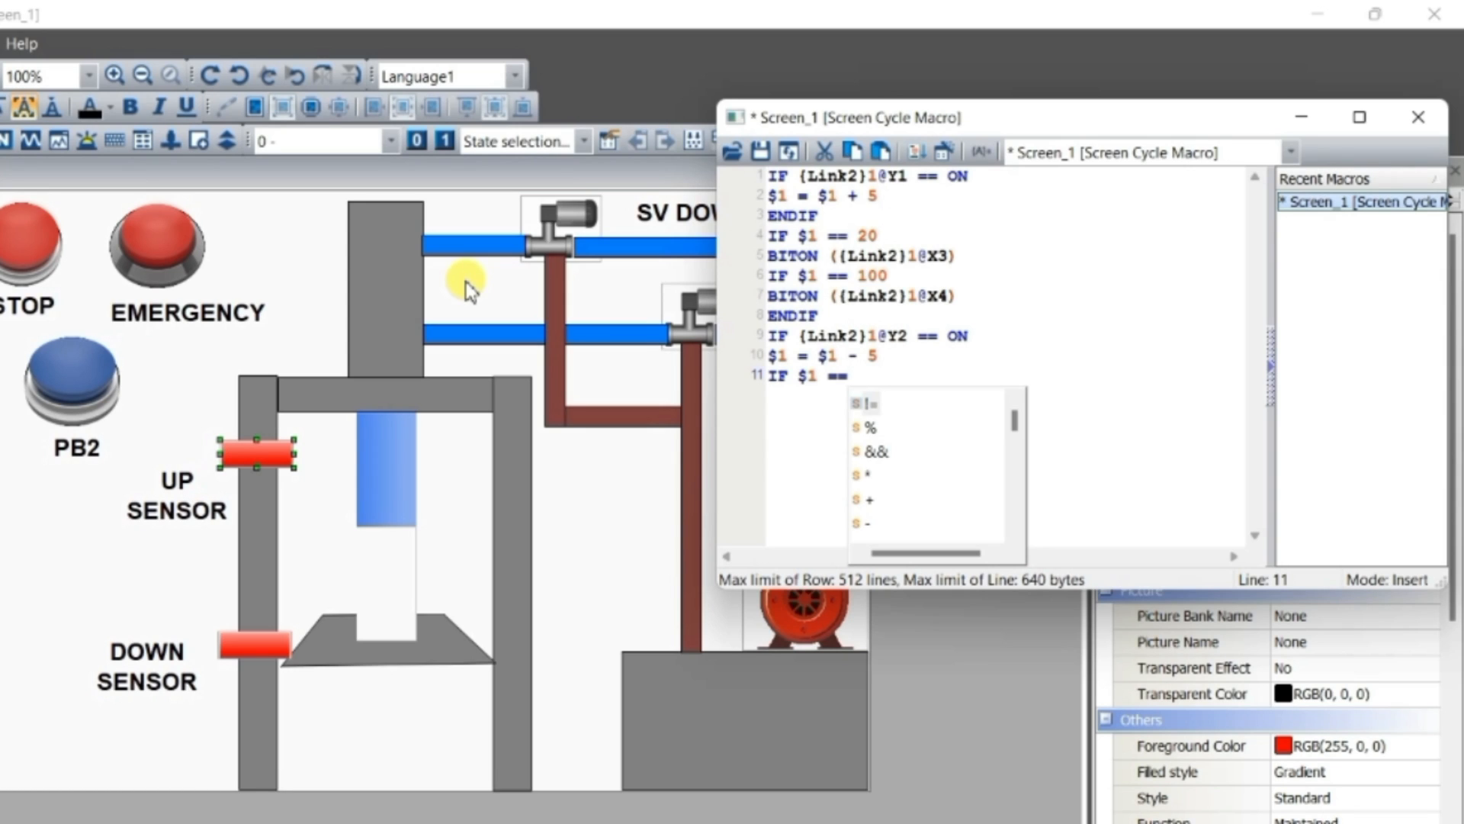
{"action": "type", "text": "25"}
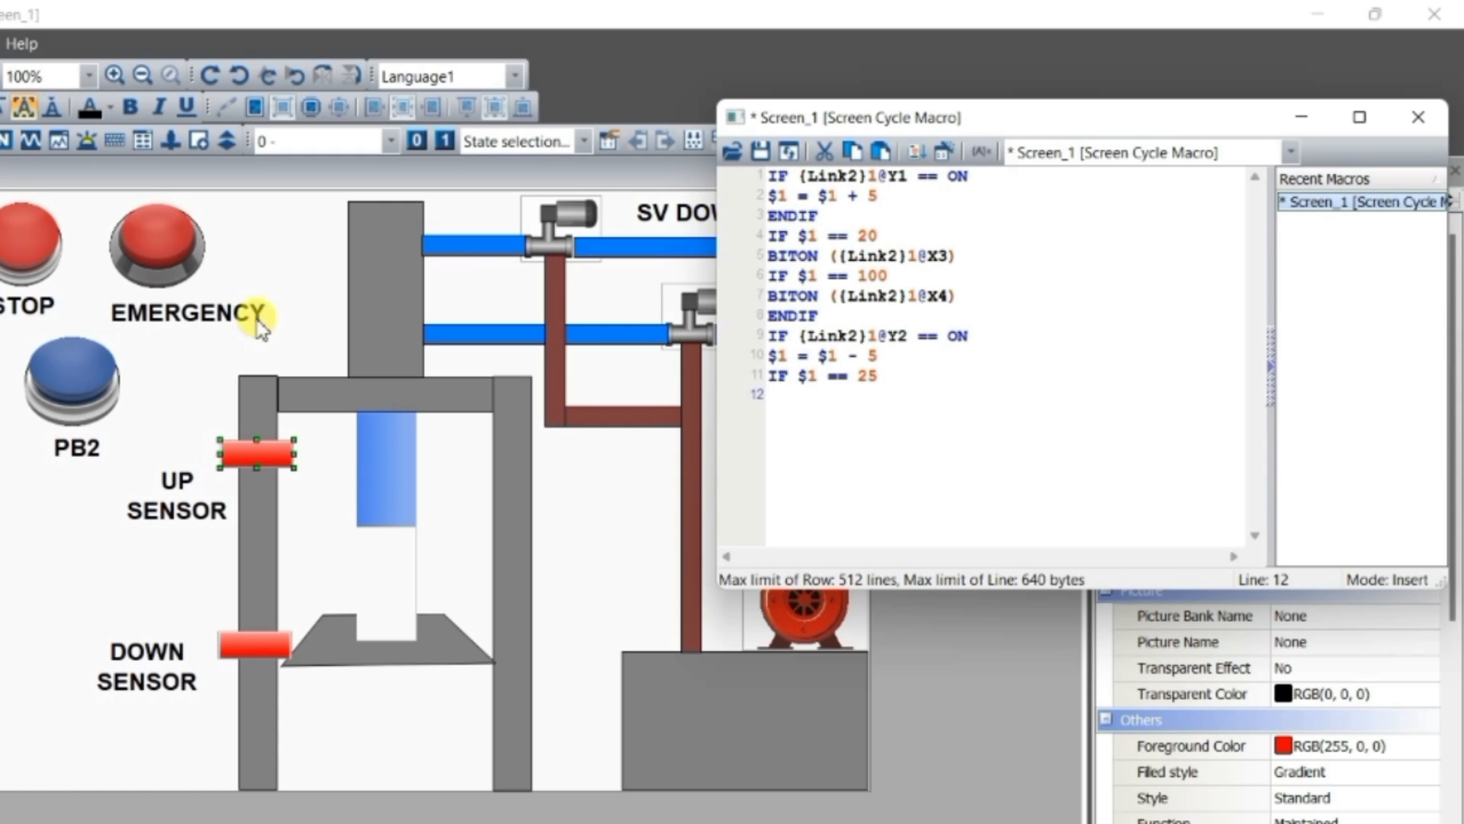
Copy the BITON command for X3 from line 5 to line 12 and change it to BITOFF
{"action": "left_click_drag", "start_coordinate": [959, 257], "coordinate": [754, 270]}
{"action": "key", "text": "ctrl+c"}
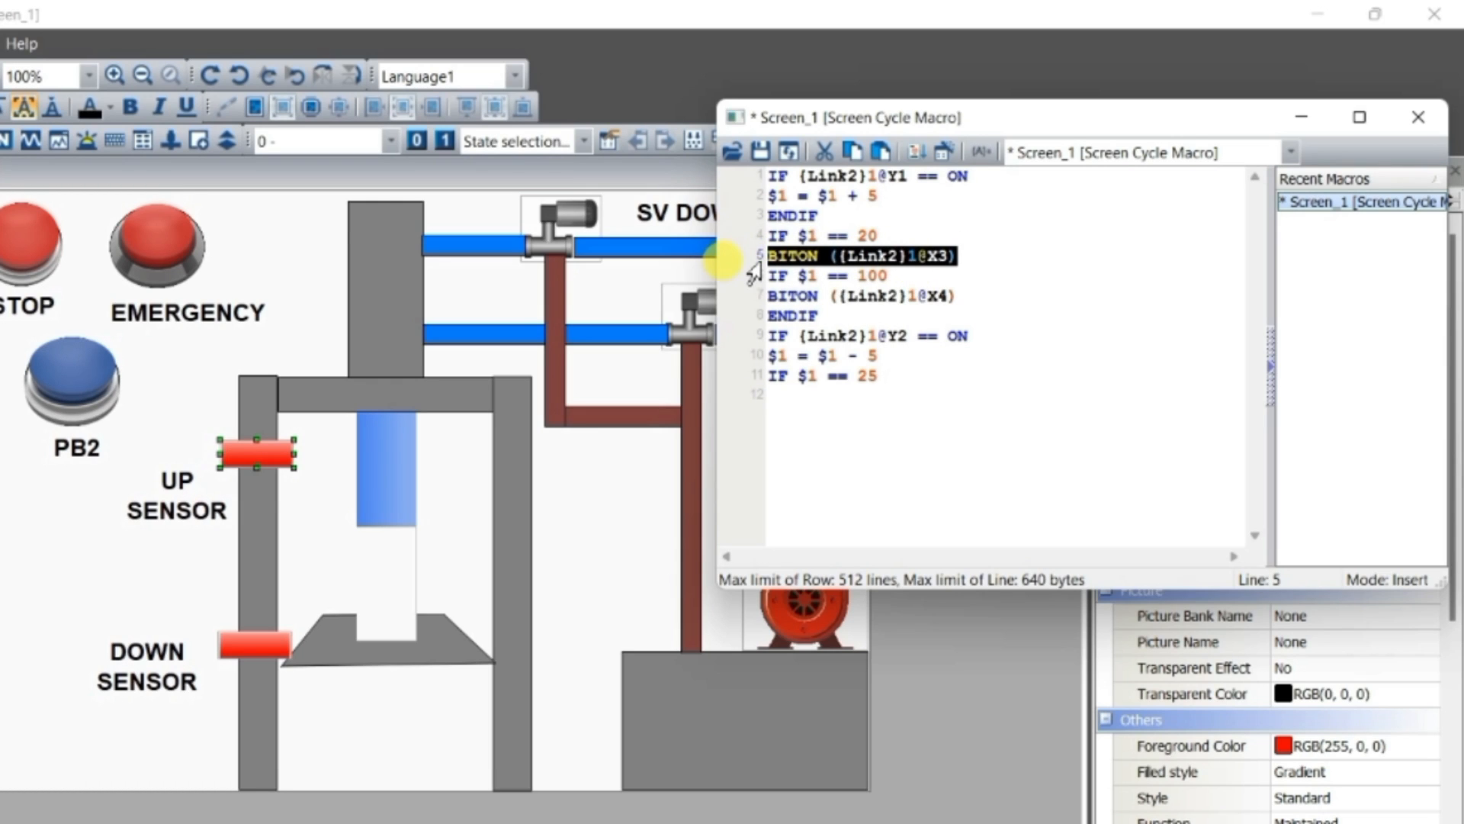
{"action": "left_click", "coordinate": [813, 416]}
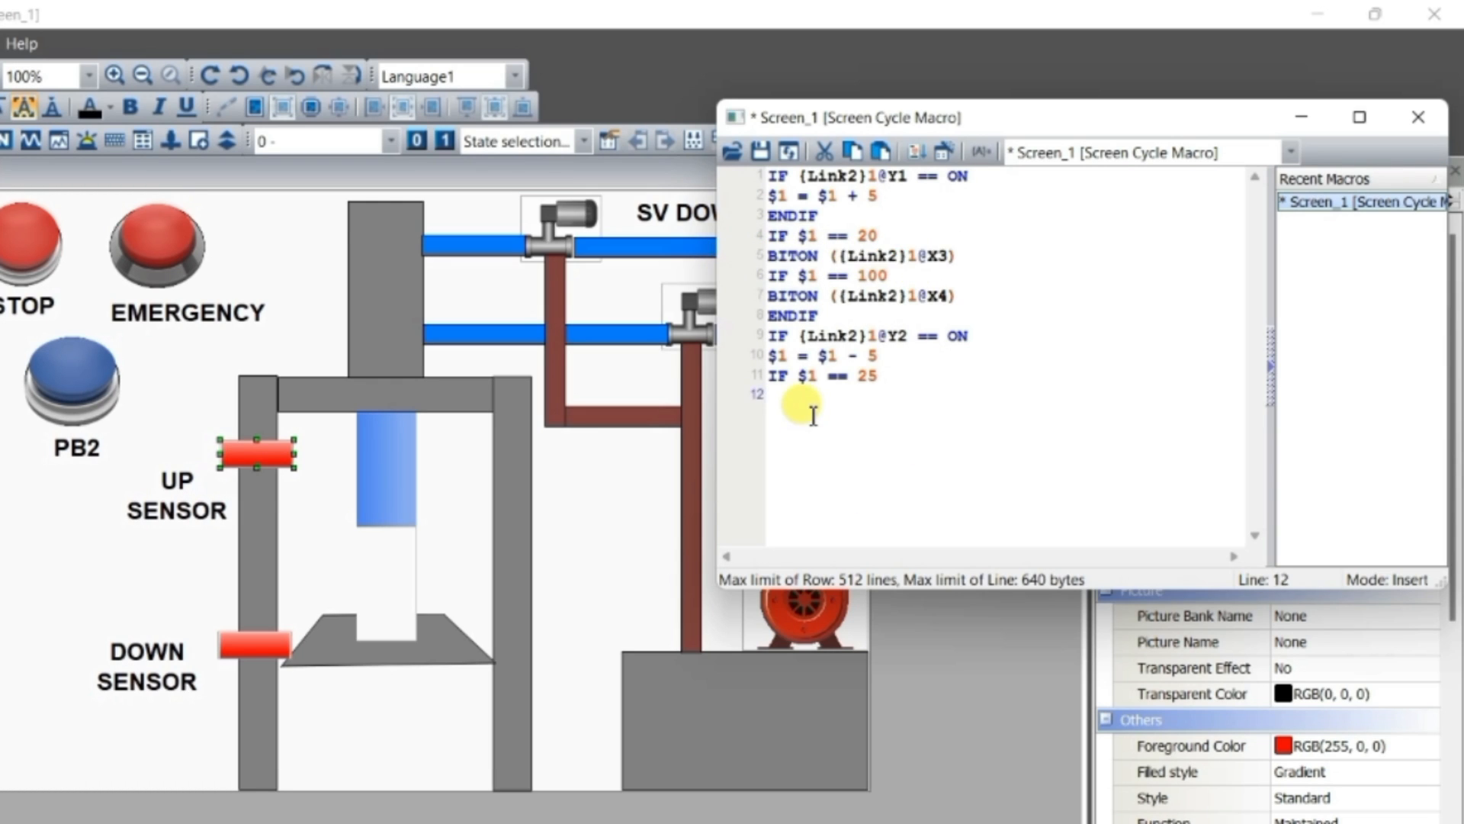
{"action": "key", "text": "ctrl+v"}
{"action": "key", "text": "BackSpace"}
{"action": "type", "text": "OFF"}
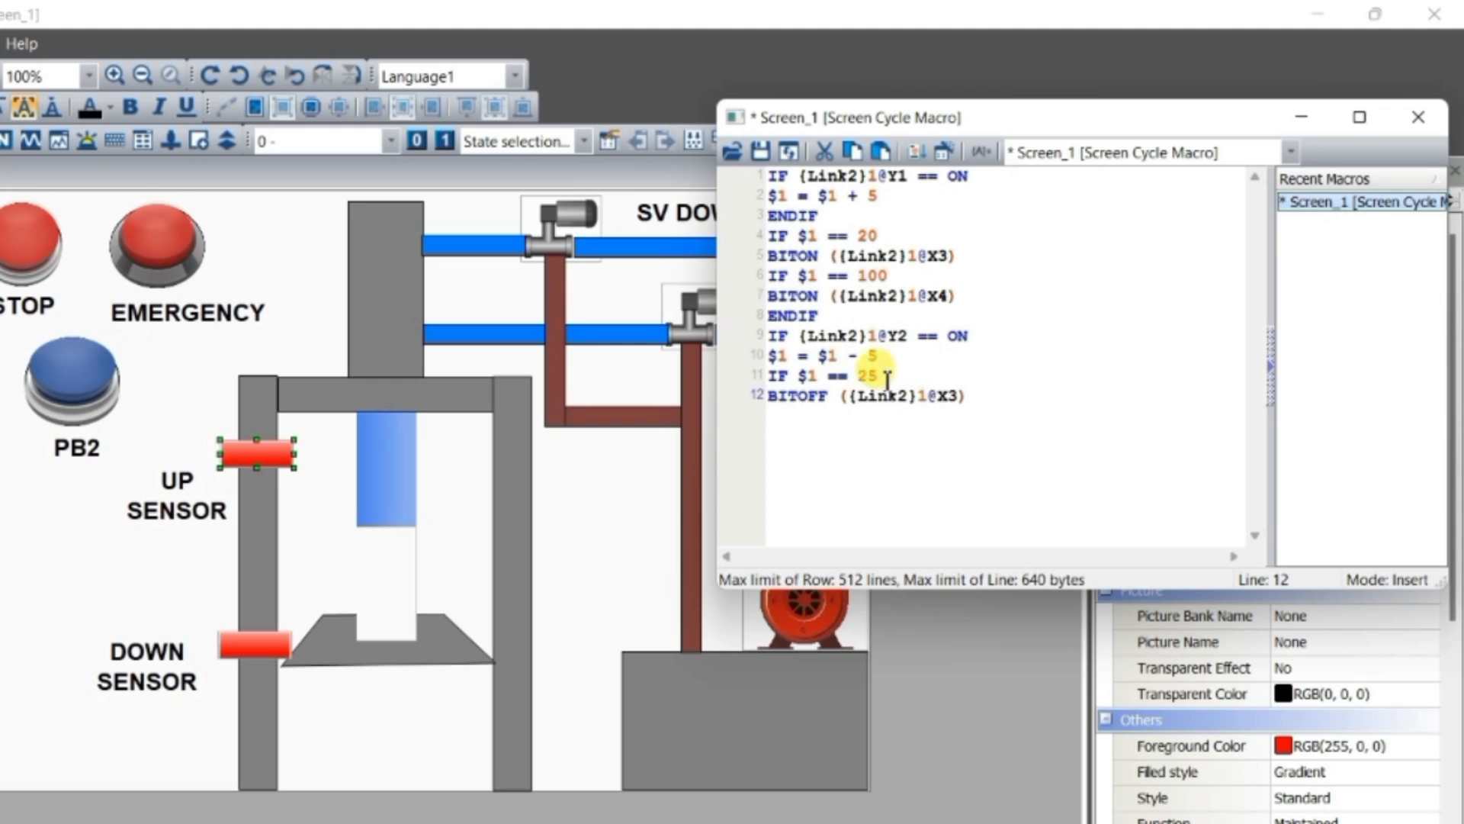
Close the $1 == 25 condition with an ENDIF statement on line 13 of the macro
{"action": "left_click_drag", "start_coordinate": [769, 378], "coordinate": [799, 379]}
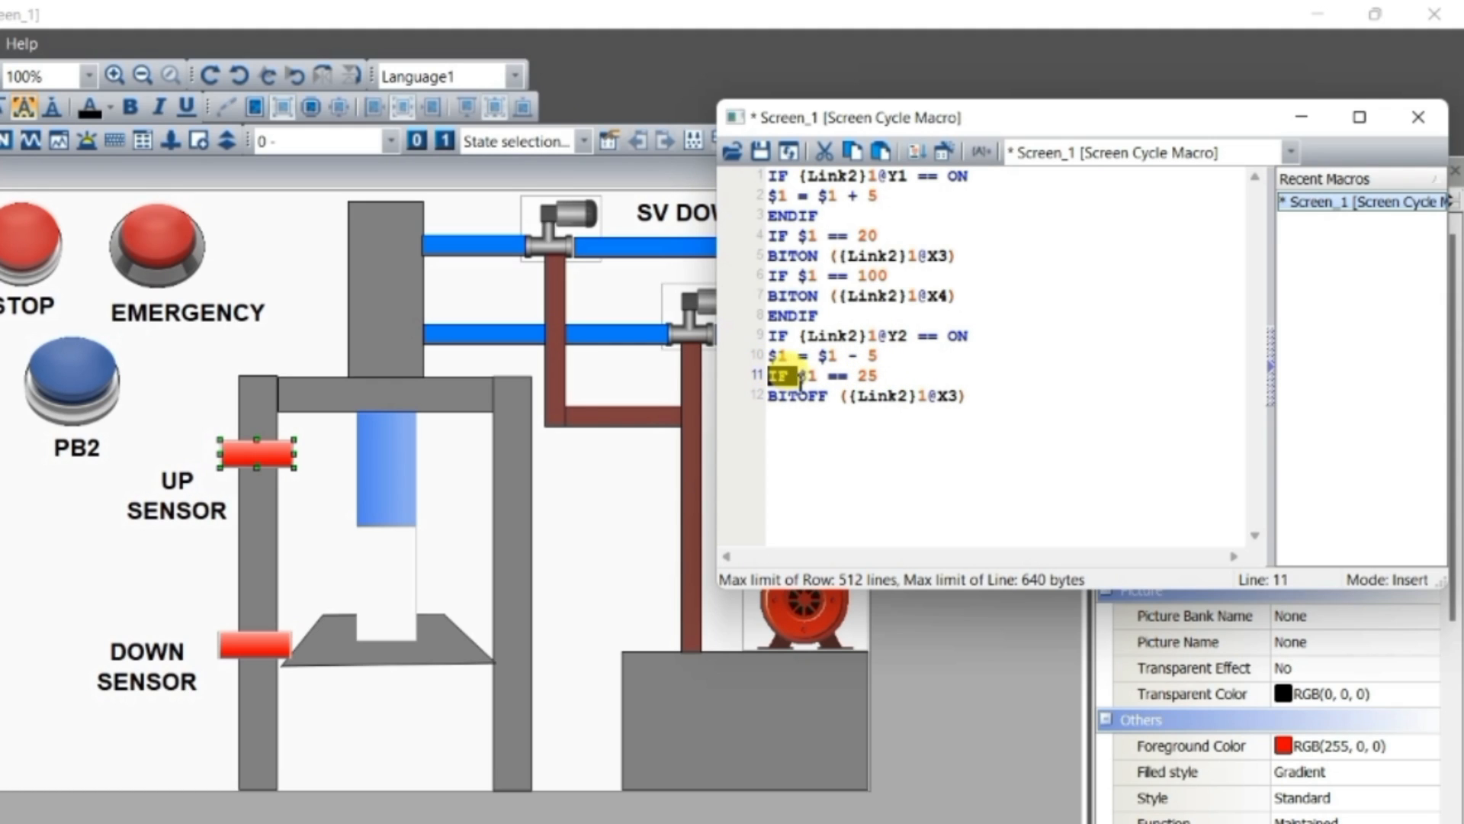
{"action": "left_click", "coordinate": [770, 336]}
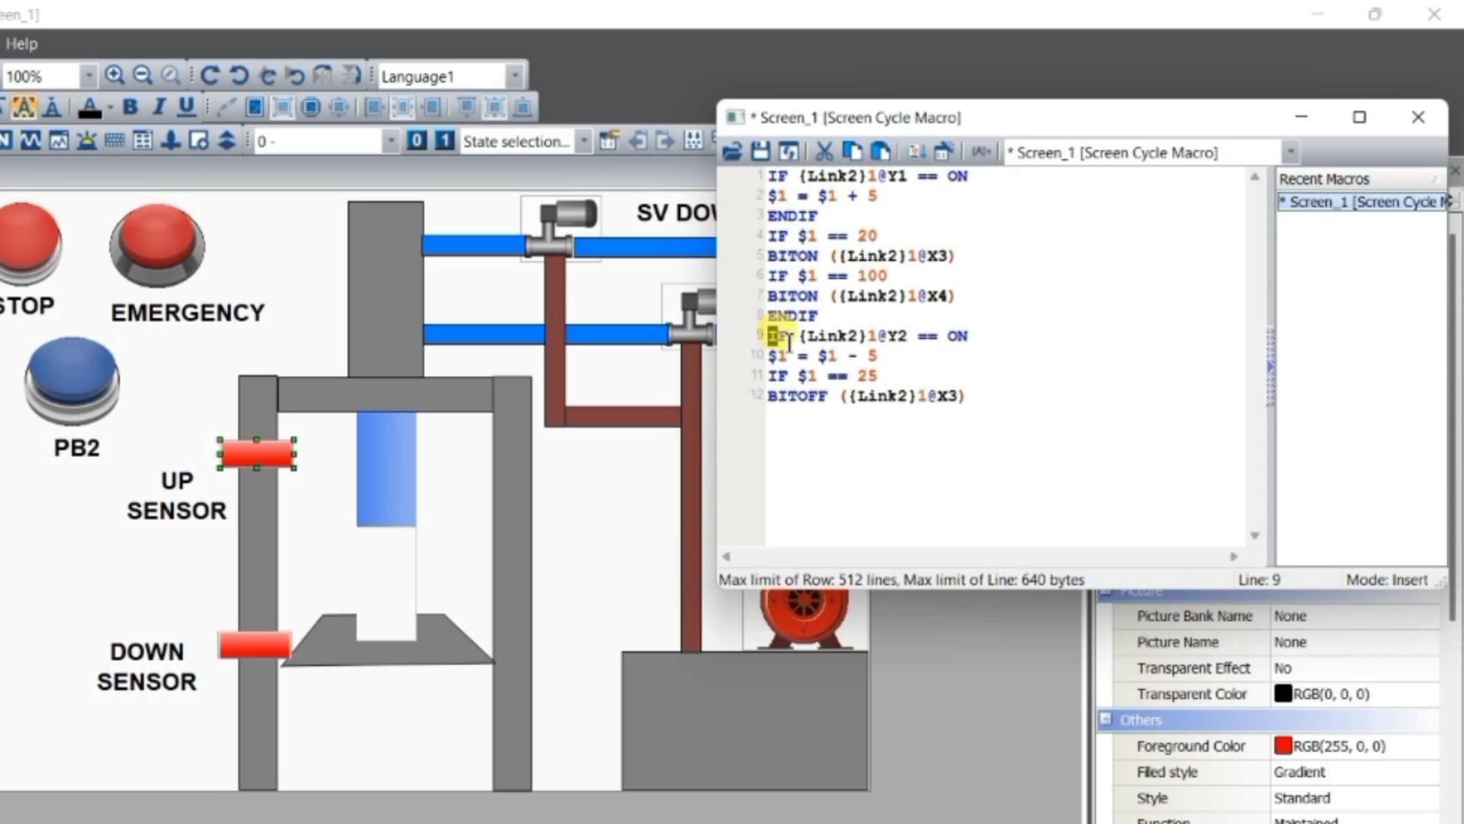
{"action": "left_click", "coordinate": [979, 404]}
{"action": "key", "text": "Return"}
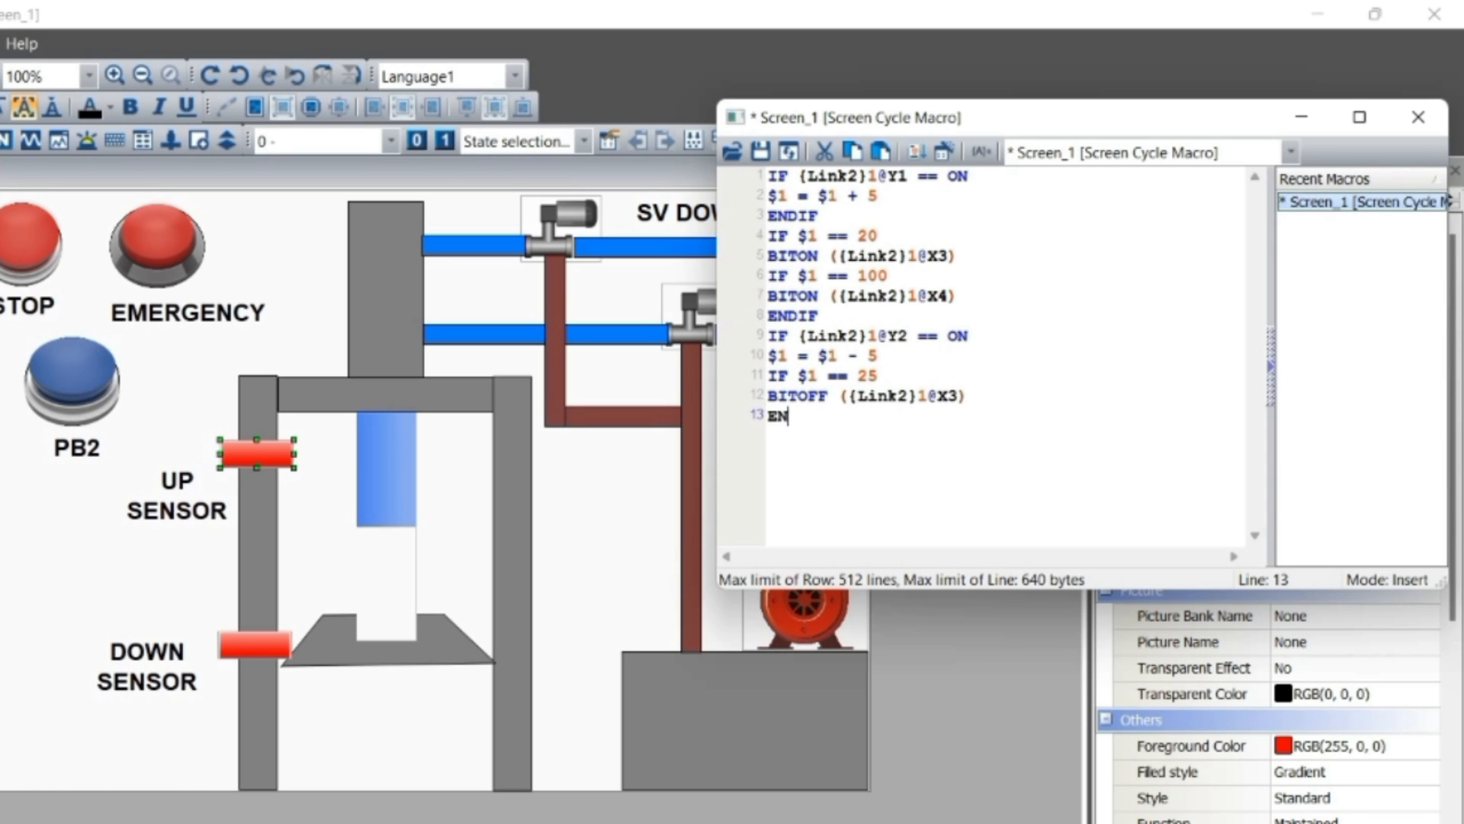
{"action": "type", "text": "ENDIF"}
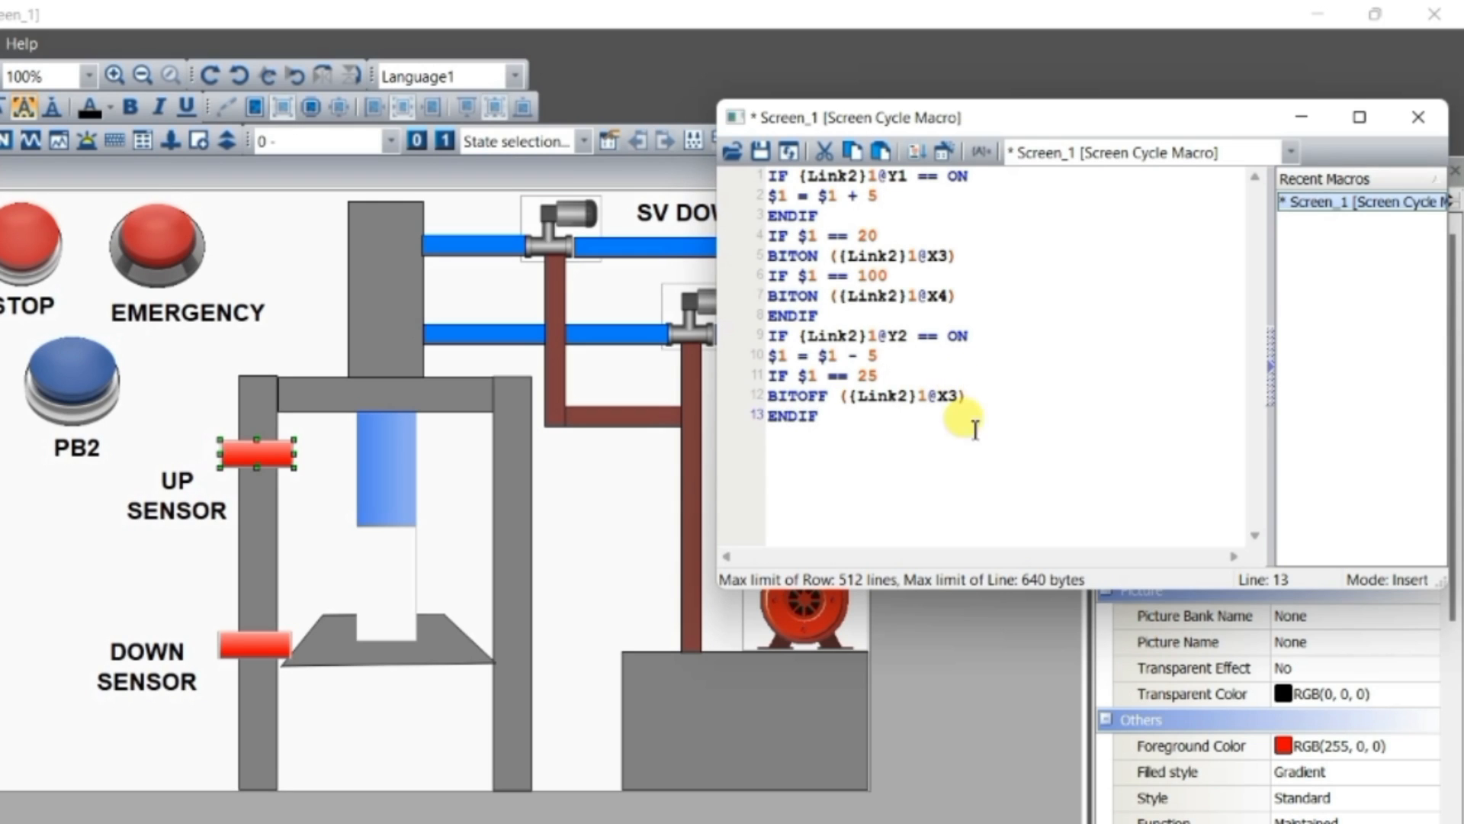
Add a second ENDIF on line 14 to close the Y2 condition
{"action": "left_click_drag", "start_coordinate": [772, 375], "coordinate": [827, 417]}
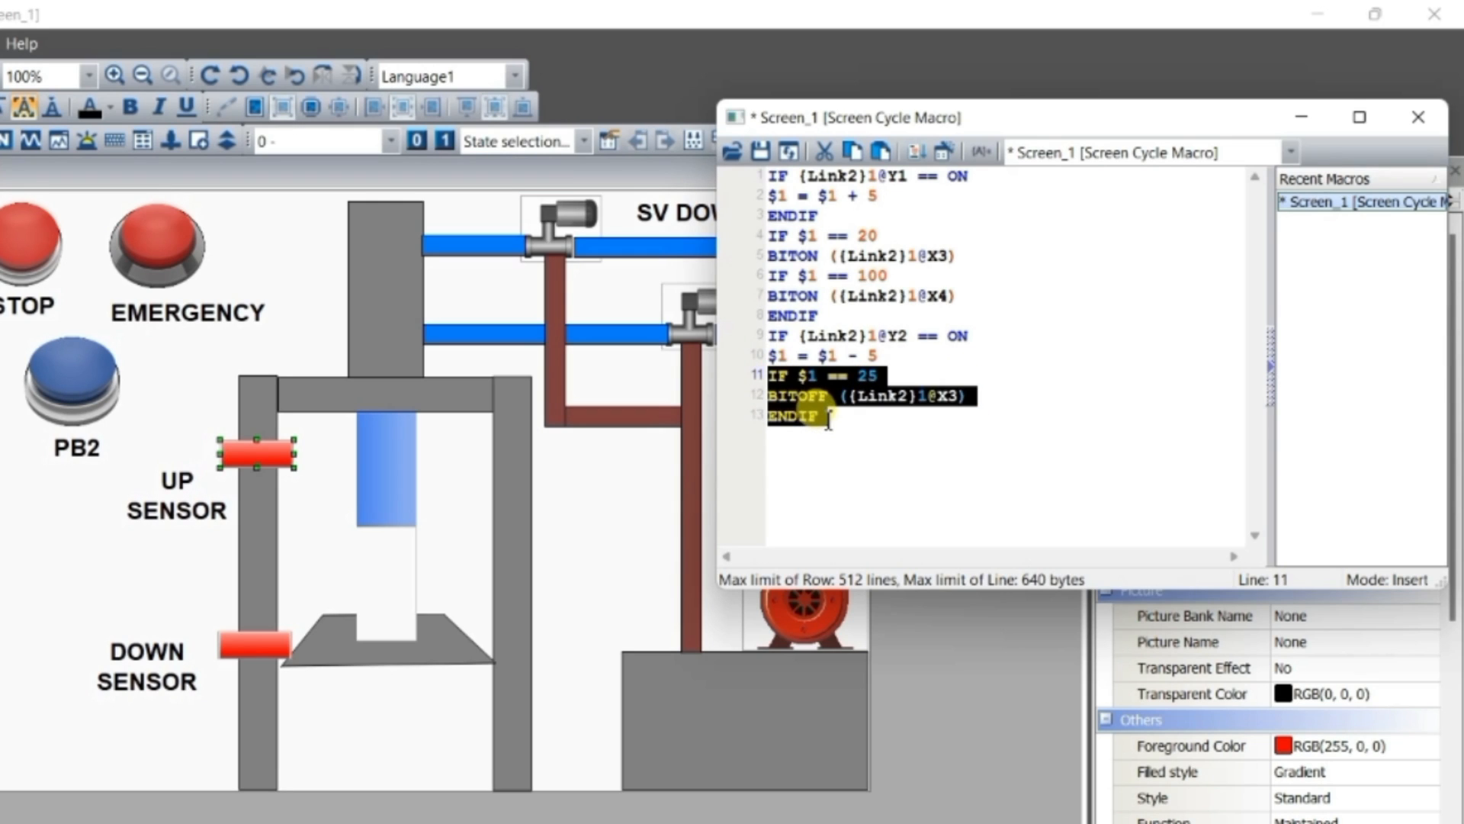
{"action": "double_click", "coordinate": [779, 336]}
{"action": "left_click", "coordinate": [797, 421]}
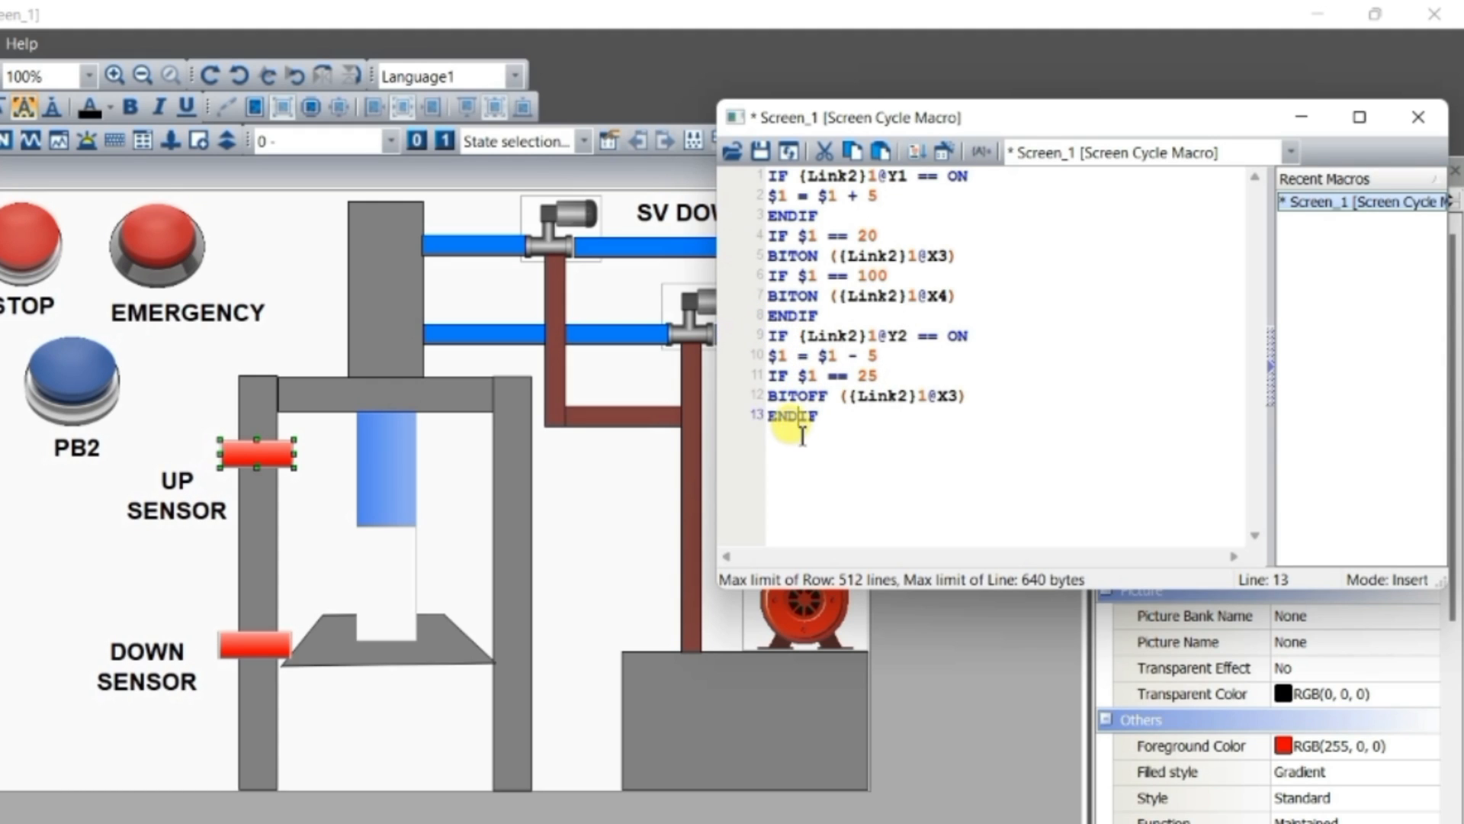
{"action": "key", "text": "Return"}
{"action": "type", "text": "EN"}
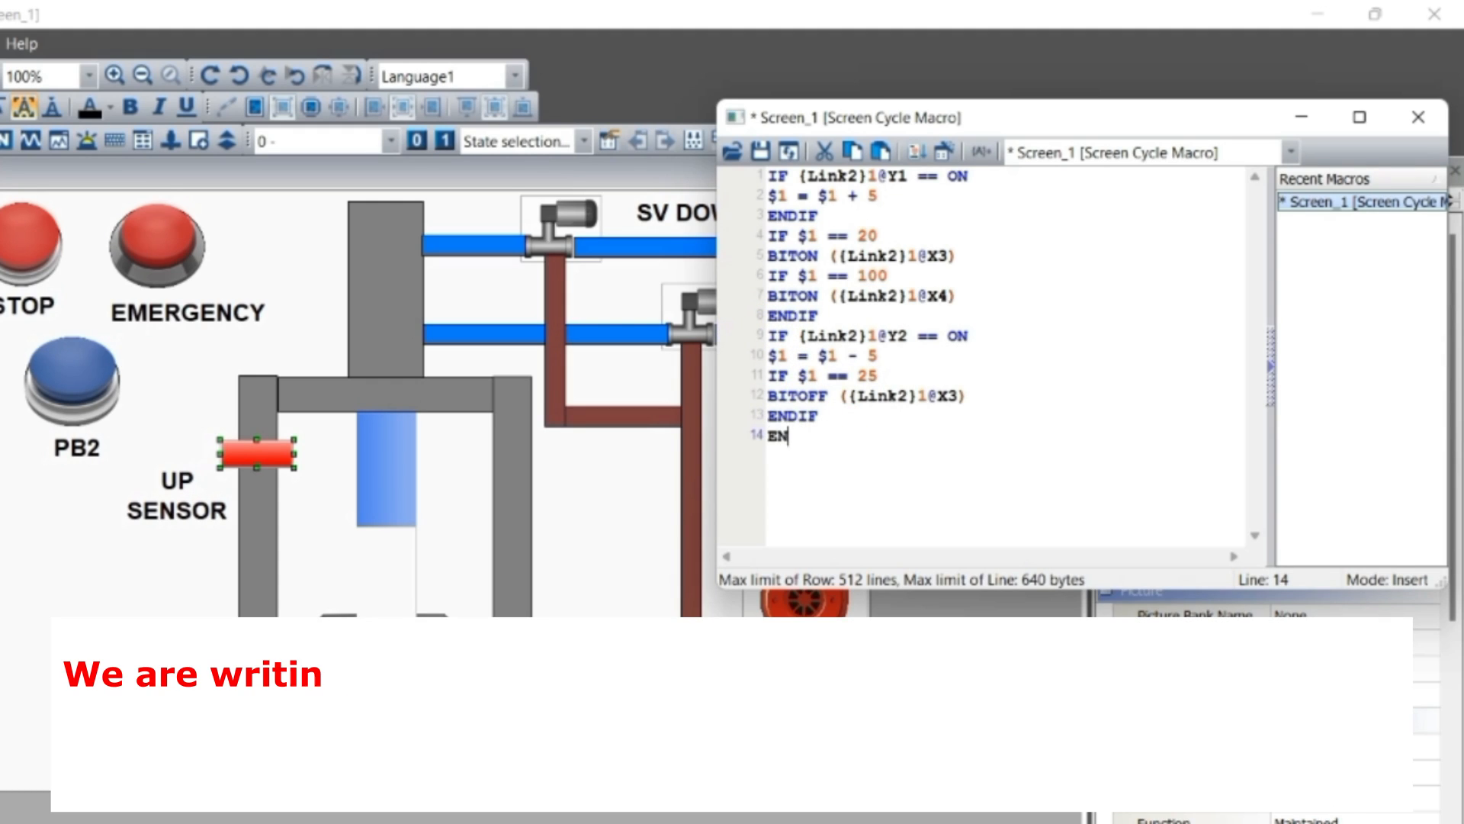
{"action": "type", "text": "DIF"}
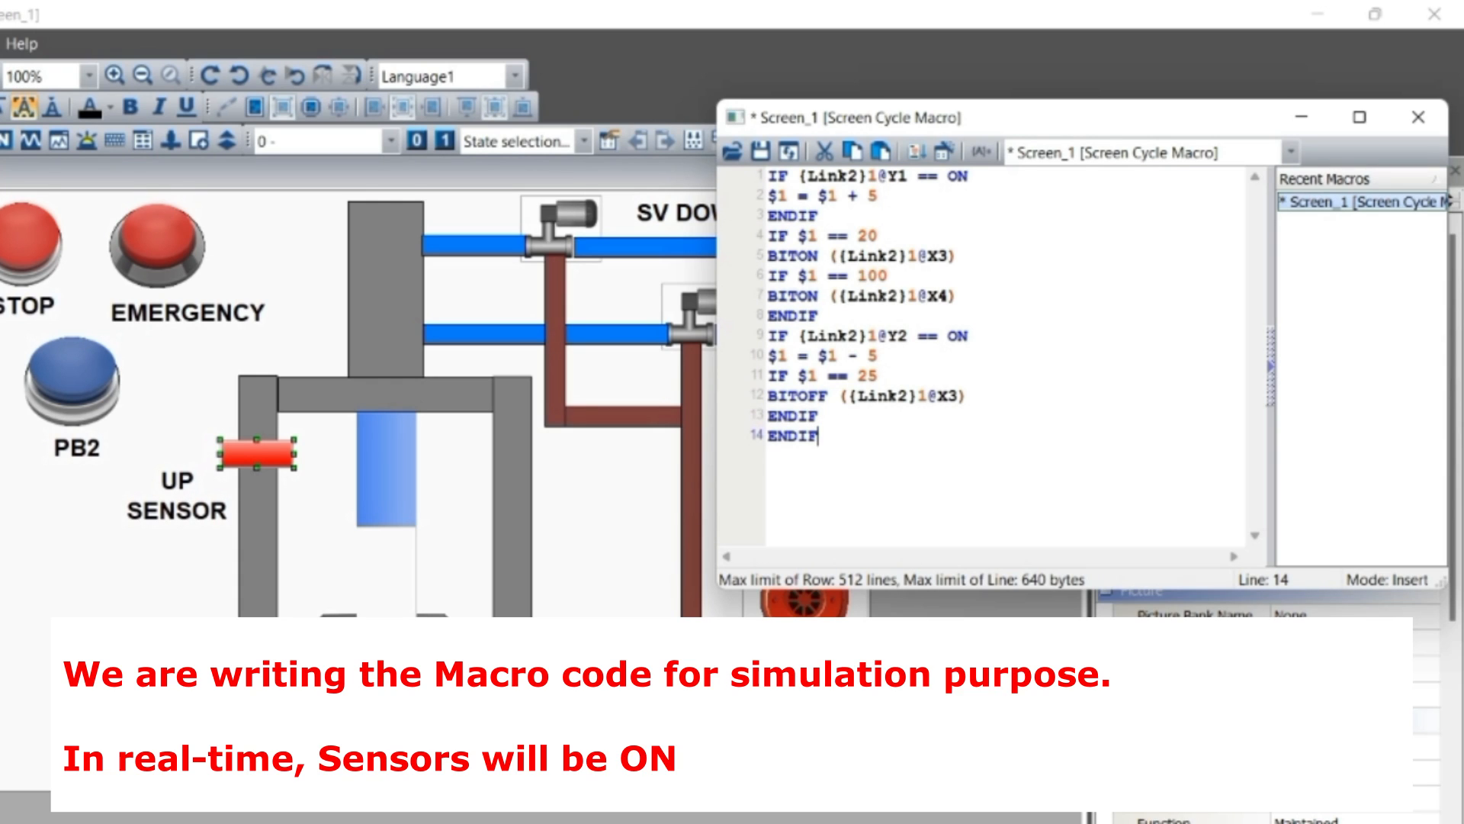
Write the condition IF $1 == 90 on line 15 of the macro
{"action": "key", "text": "Return"}
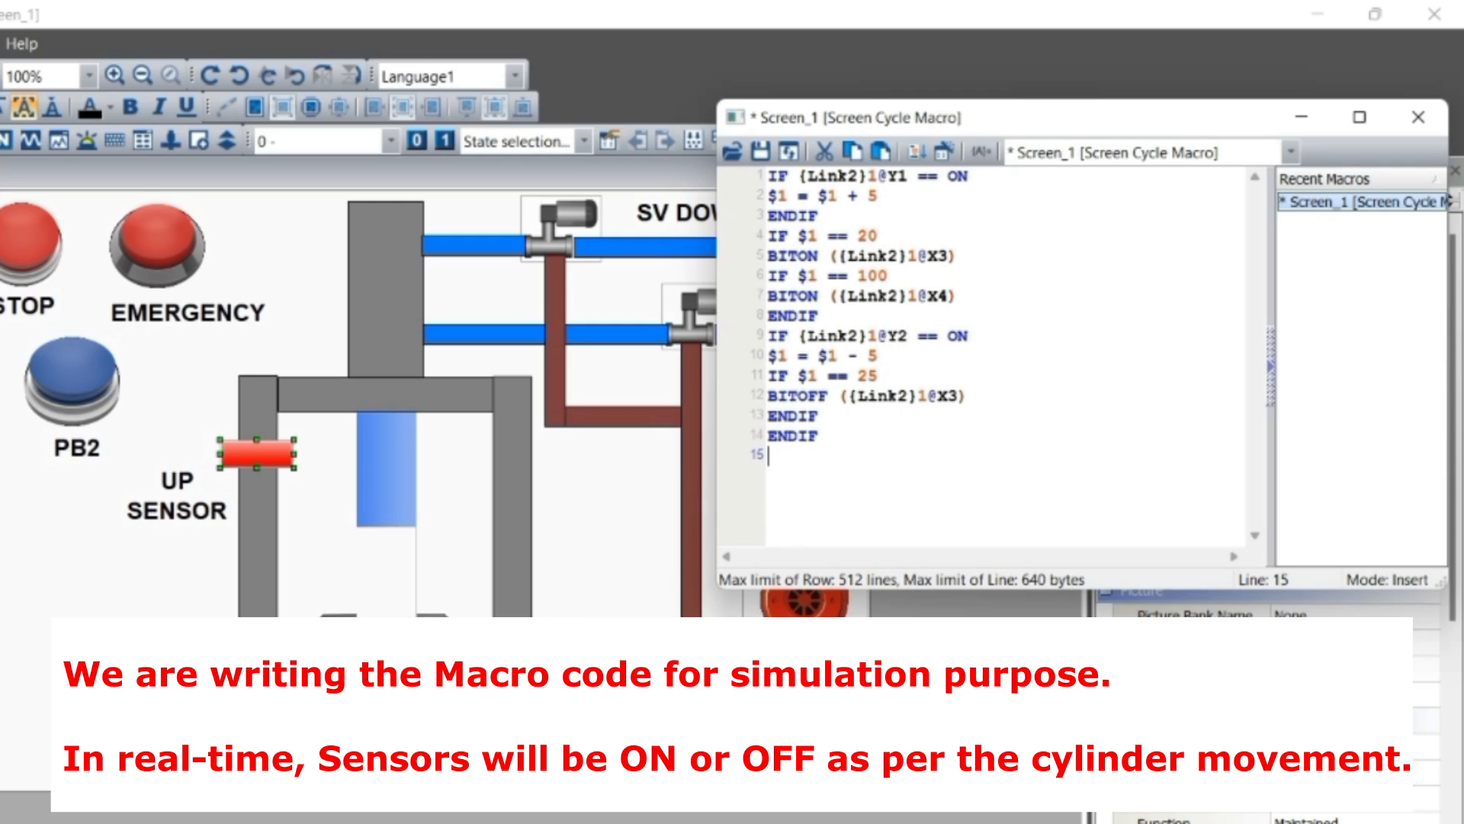
{"action": "type", "text": "F"}
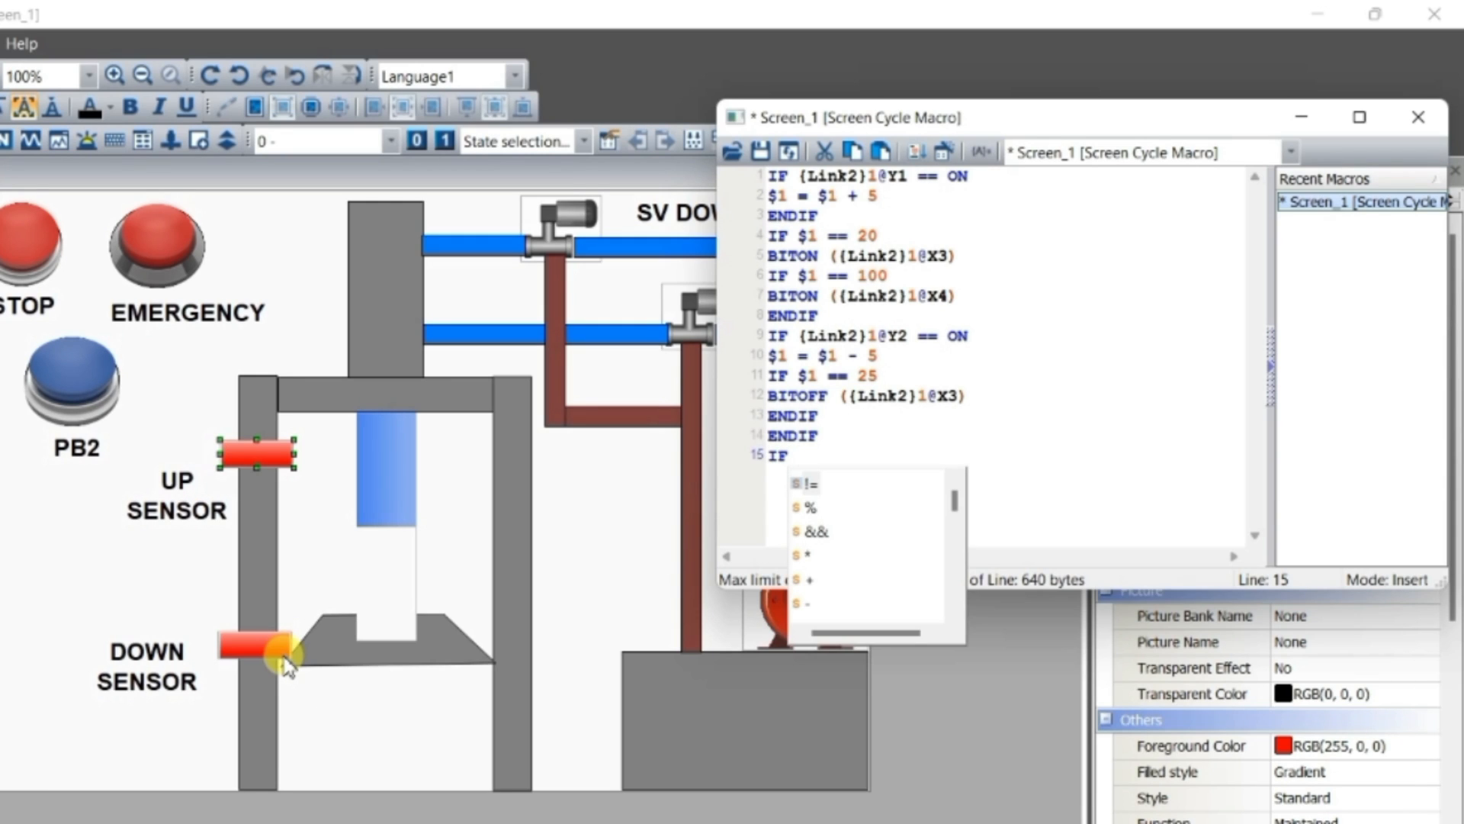
{"action": "type", "text": " $1"}
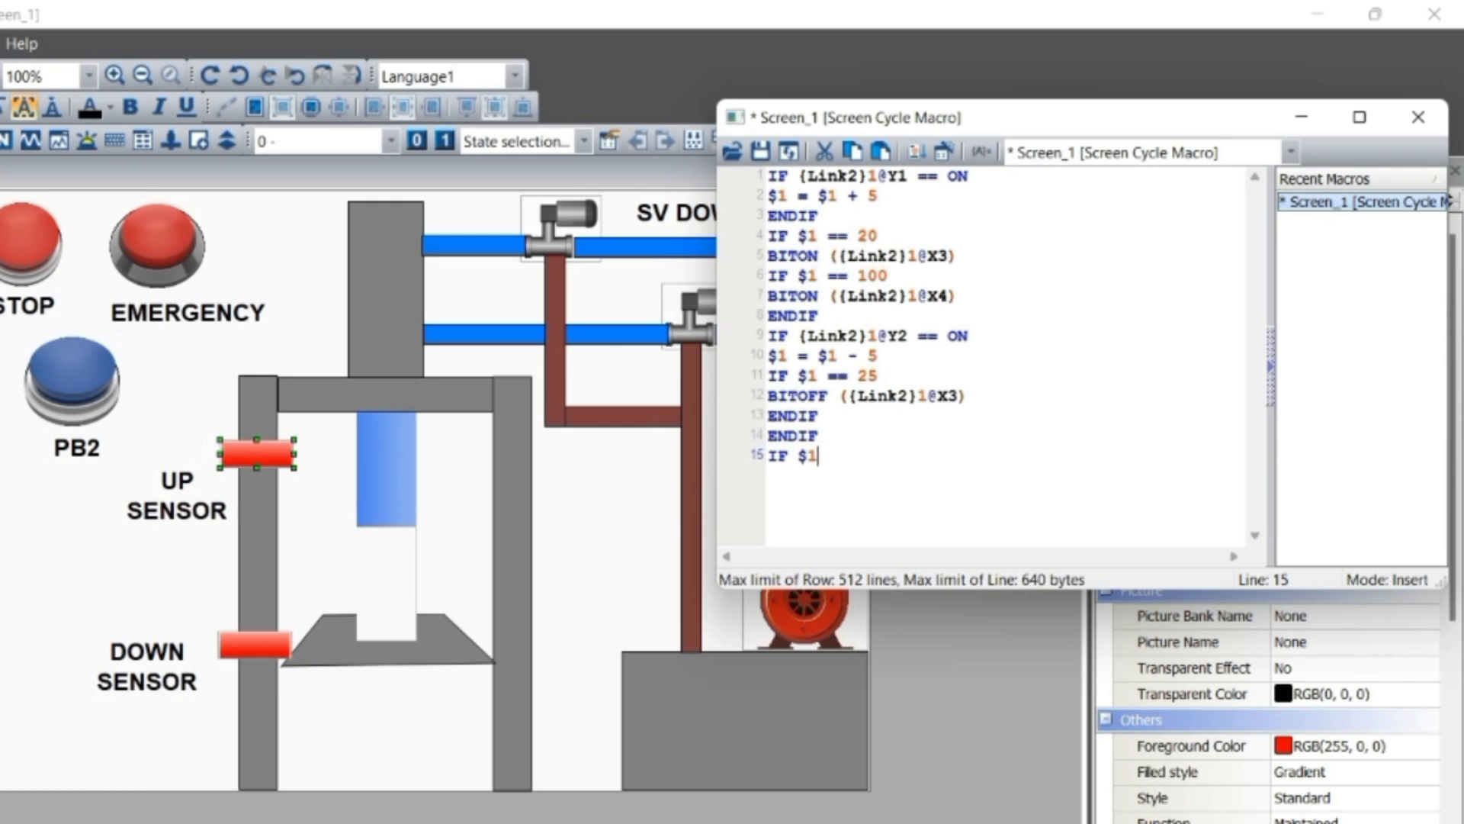
{"action": "type", "text": " == "}
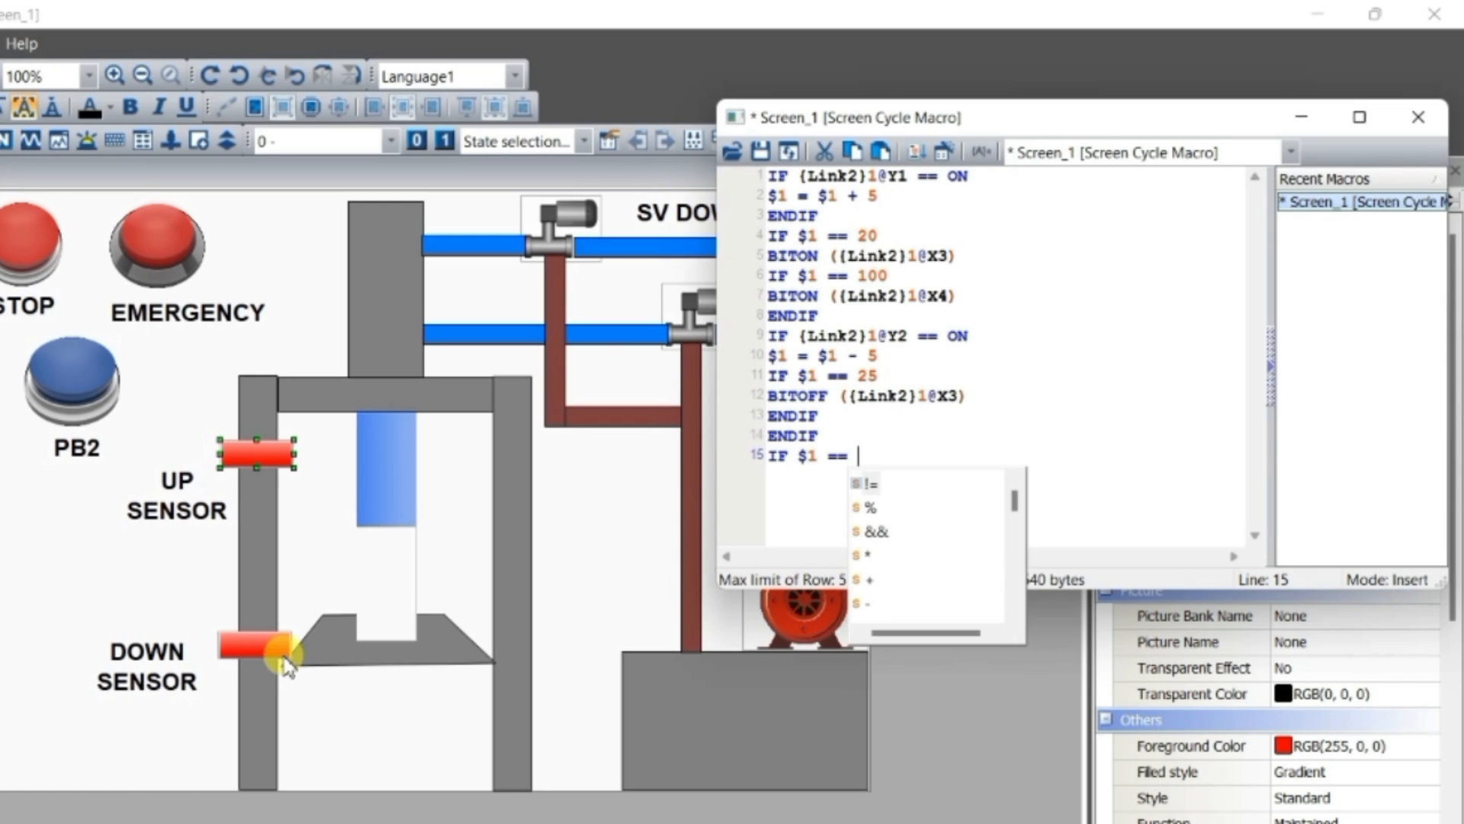
{"action": "type", "text": "90"}
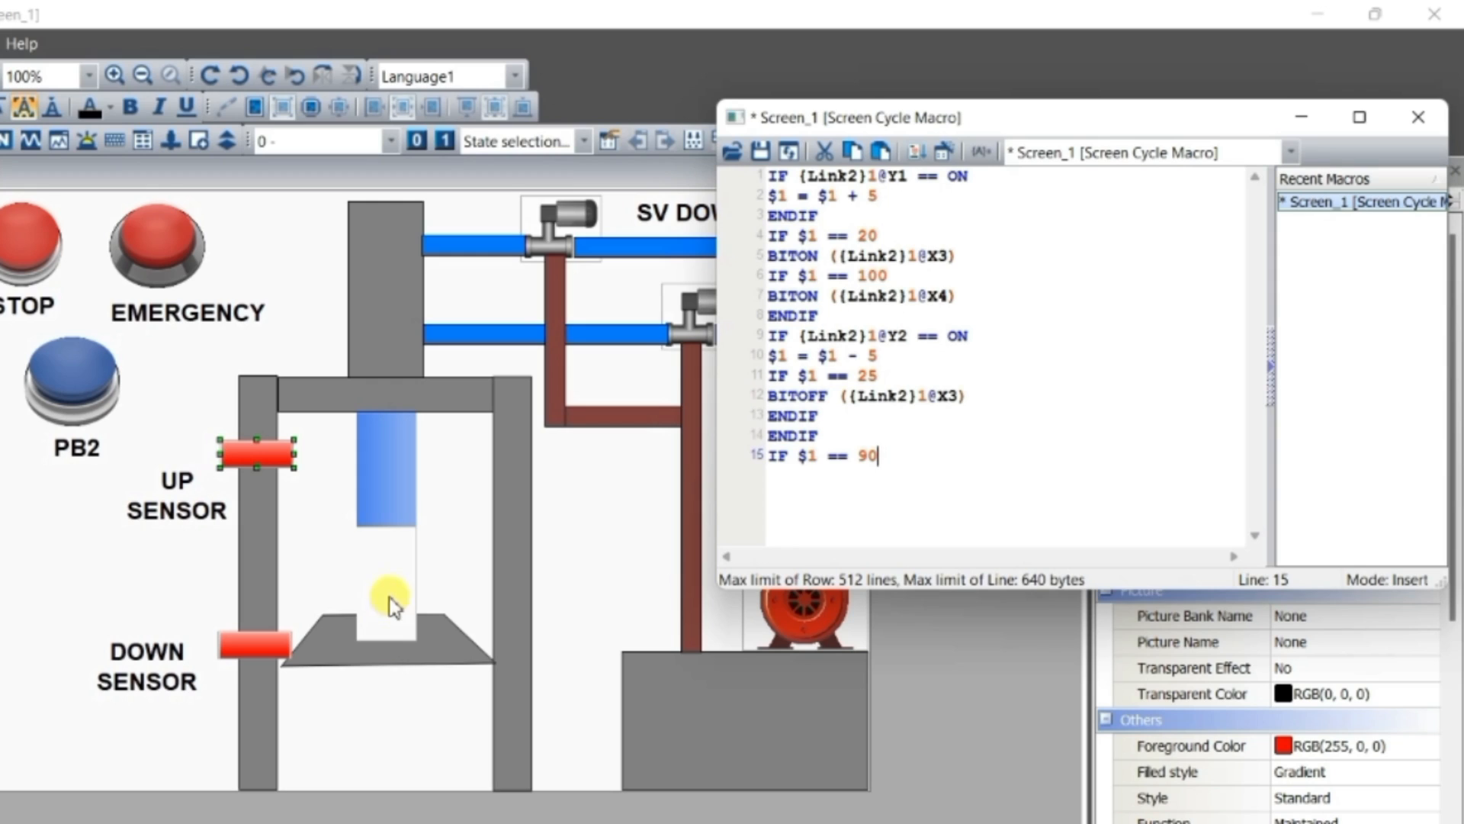
Copy the BITOFF command from line 12 to line 16 and change its device bit to X4
{"action": "key", "text": "Return"}
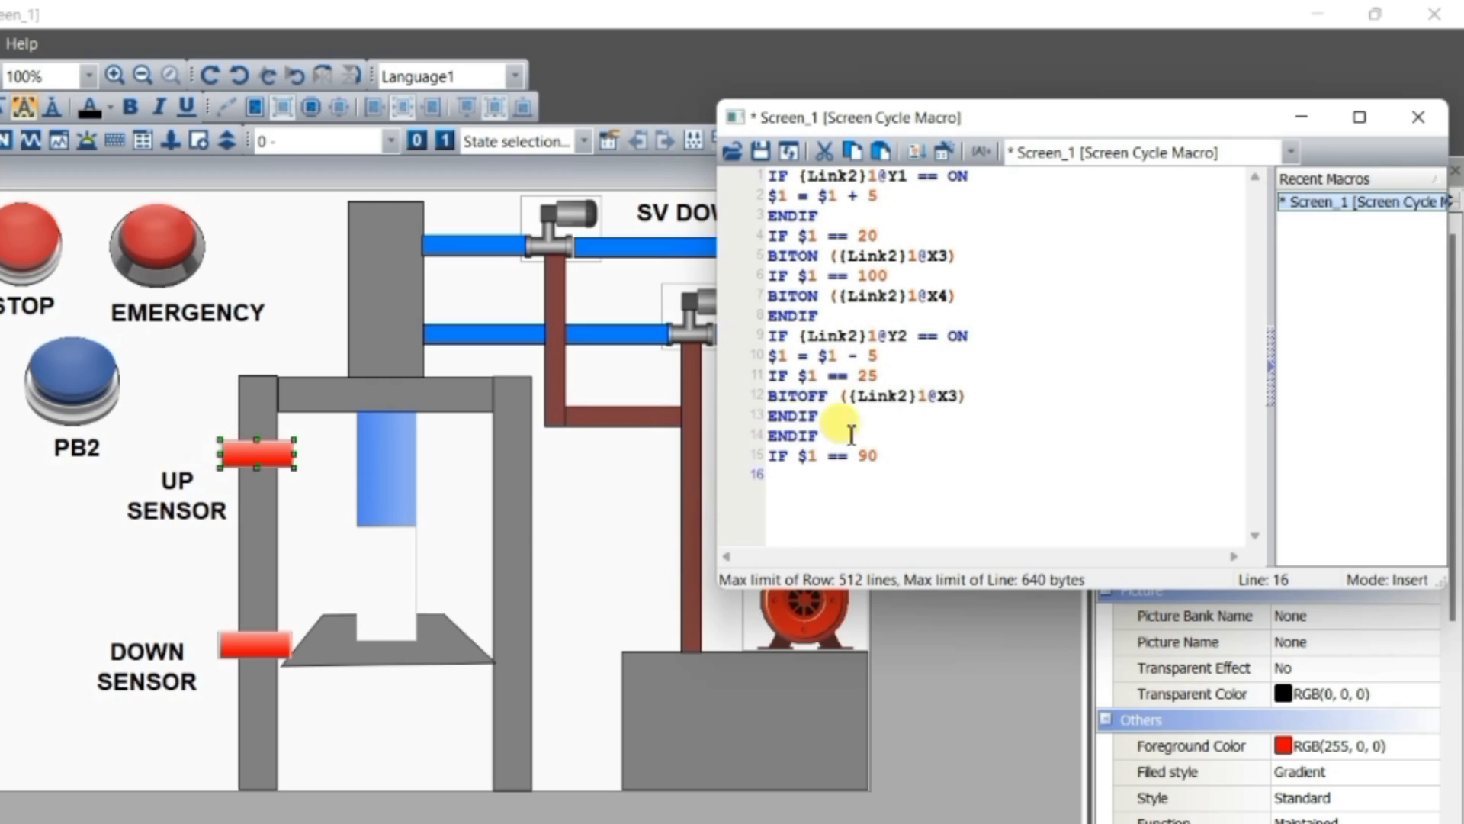
{"action": "left_click_drag", "start_coordinate": [967, 396], "coordinate": [774, 399]}
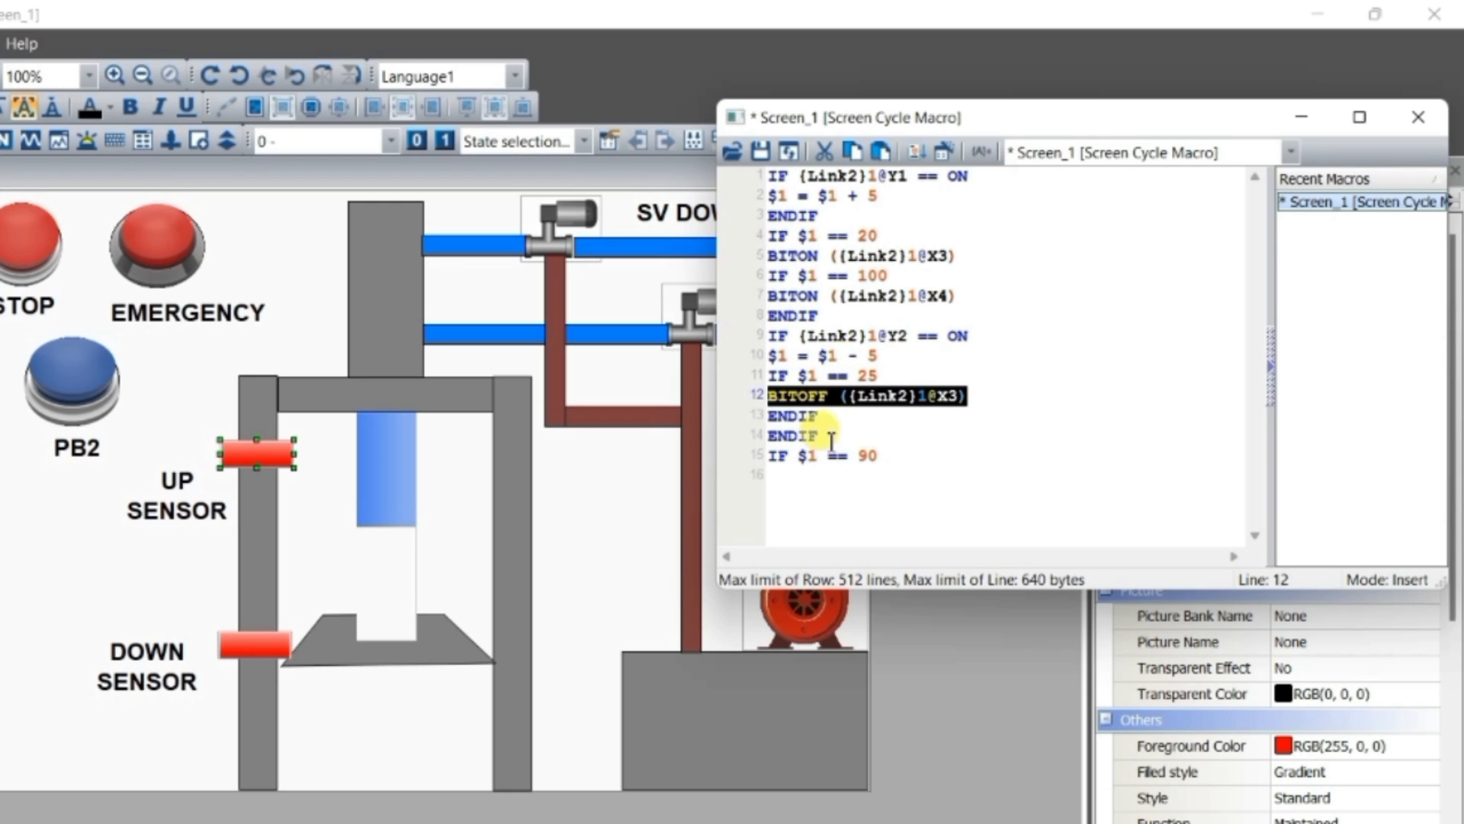
{"action": "left_click", "coordinate": [846, 476]}
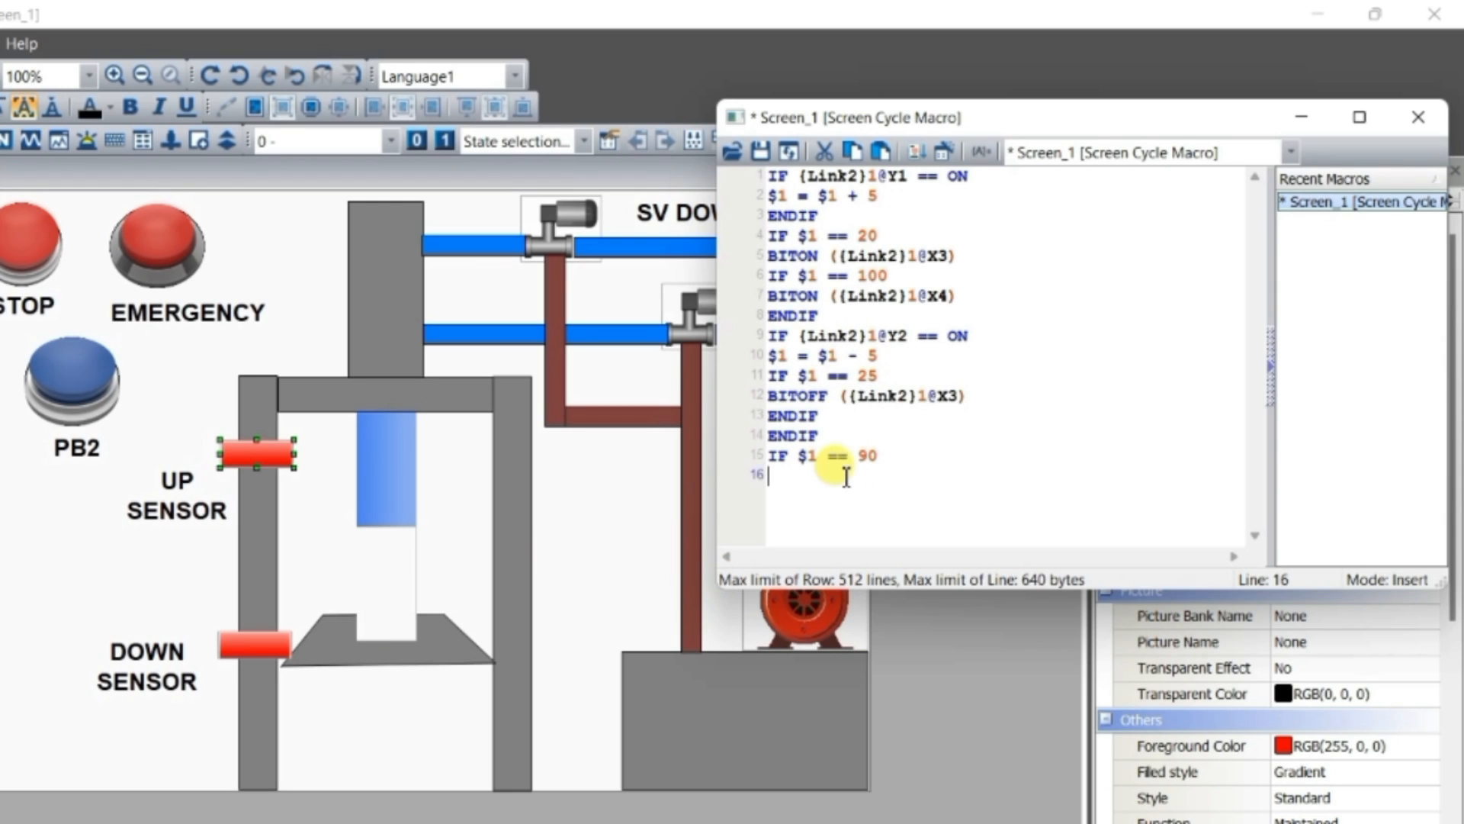
{"action": "left_click_drag", "start_coordinate": [967, 397], "coordinate": [768, 400]}
{"action": "key", "text": "ctrl+c"}
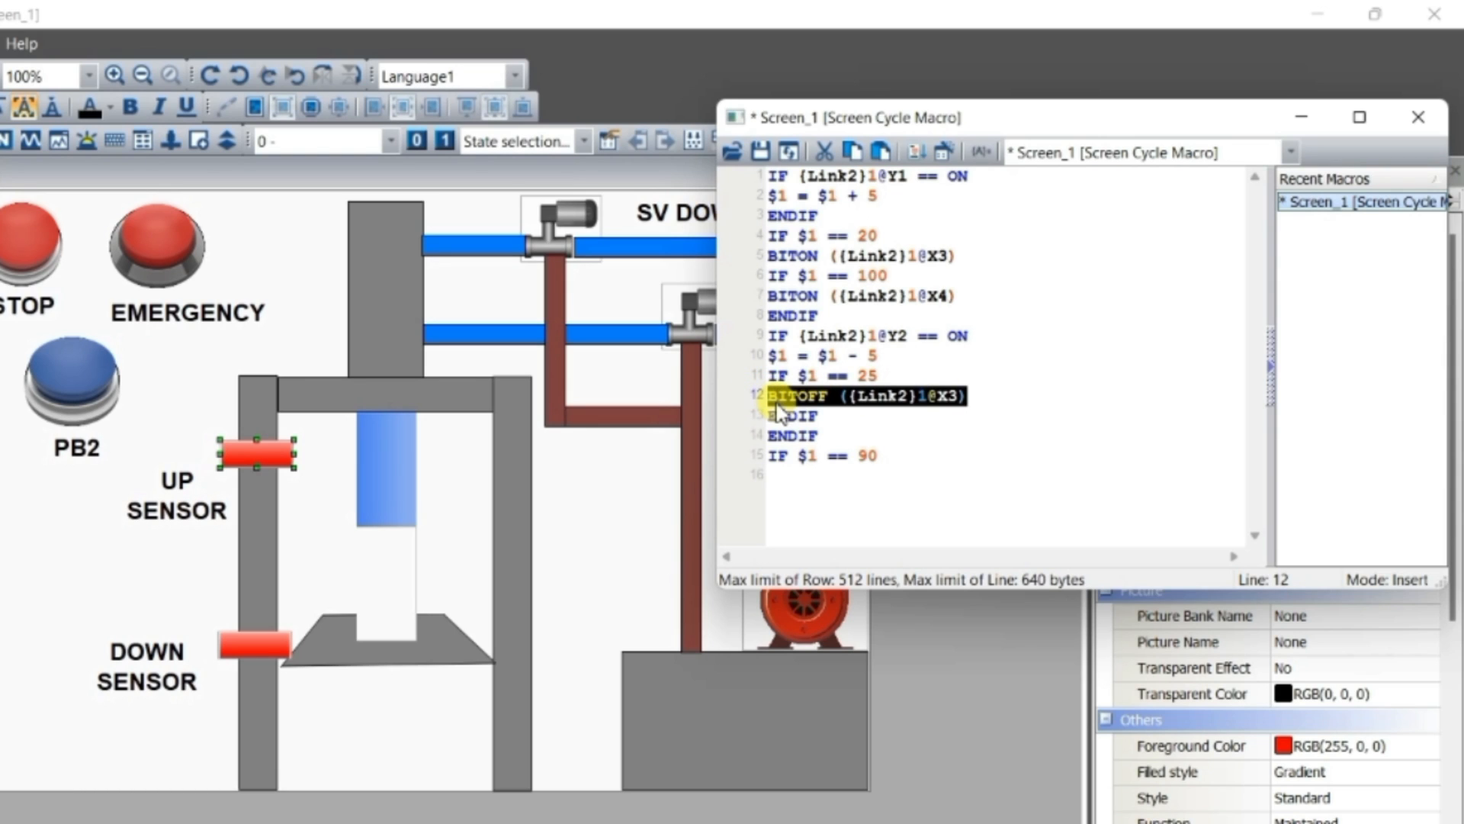
{"action": "left_click", "coordinate": [797, 479]}
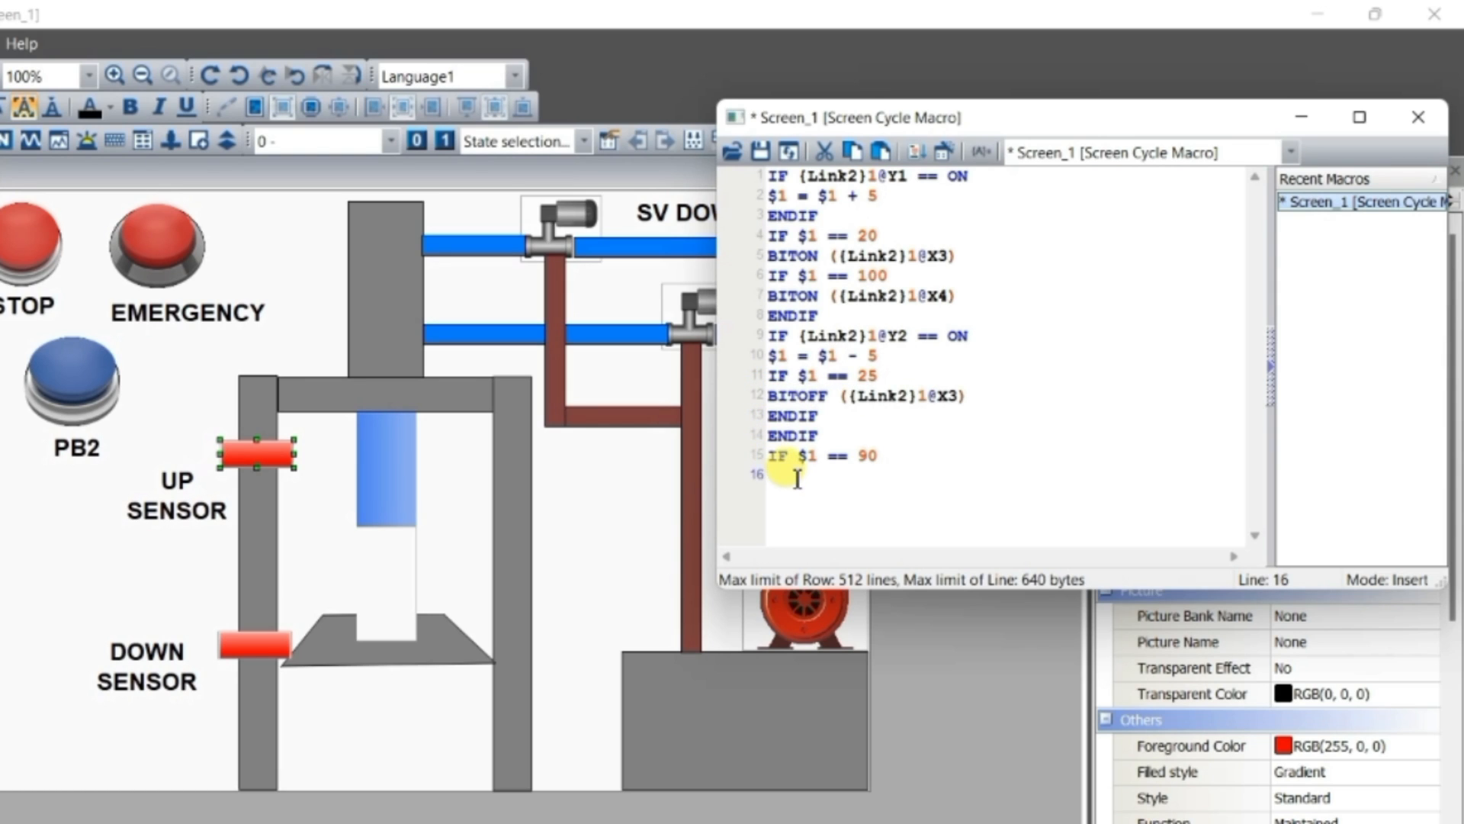
{"action": "key", "text": "ctrl+v"}
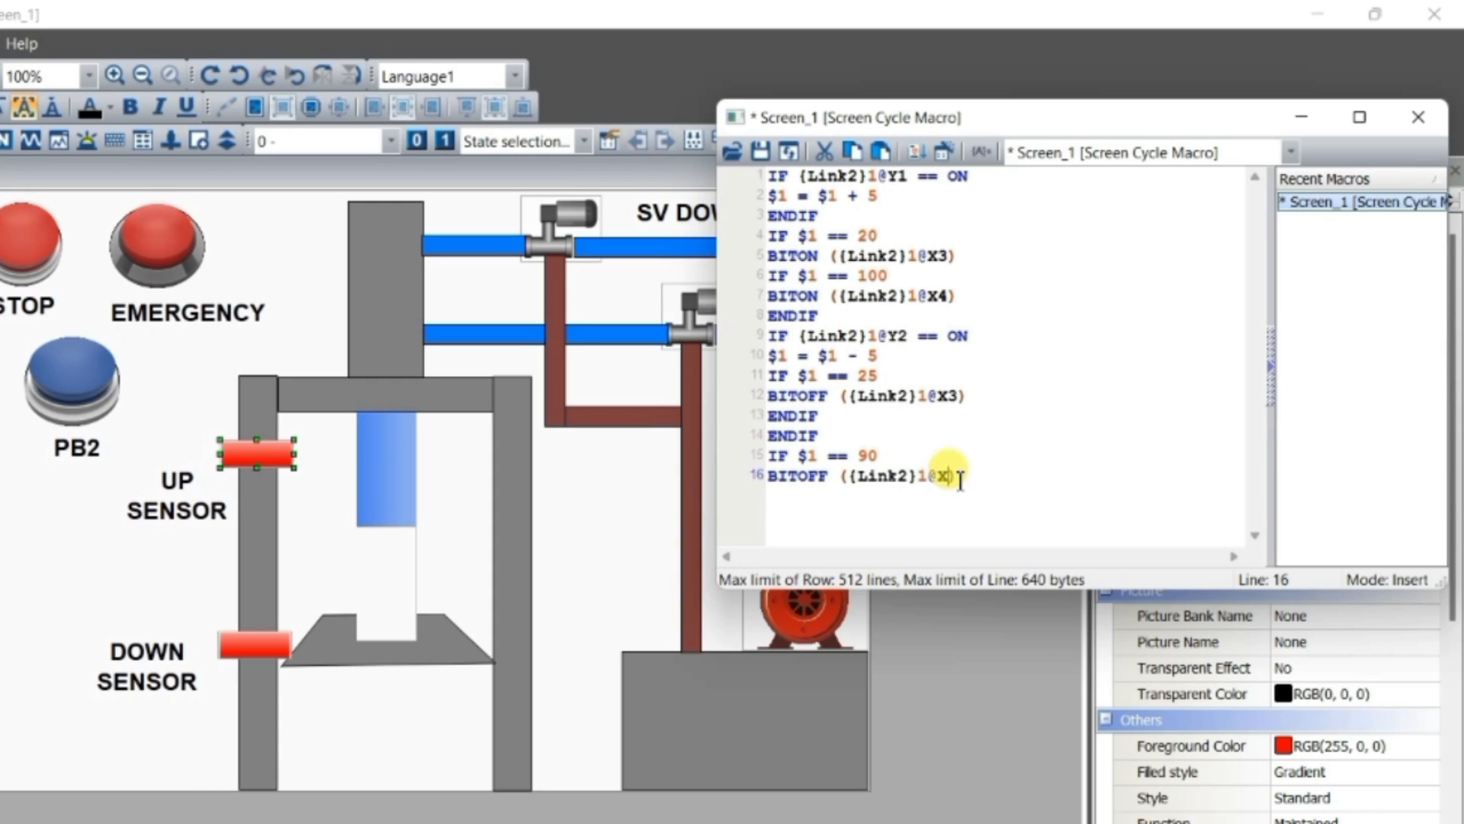
{"action": "type", "text": "4) "}
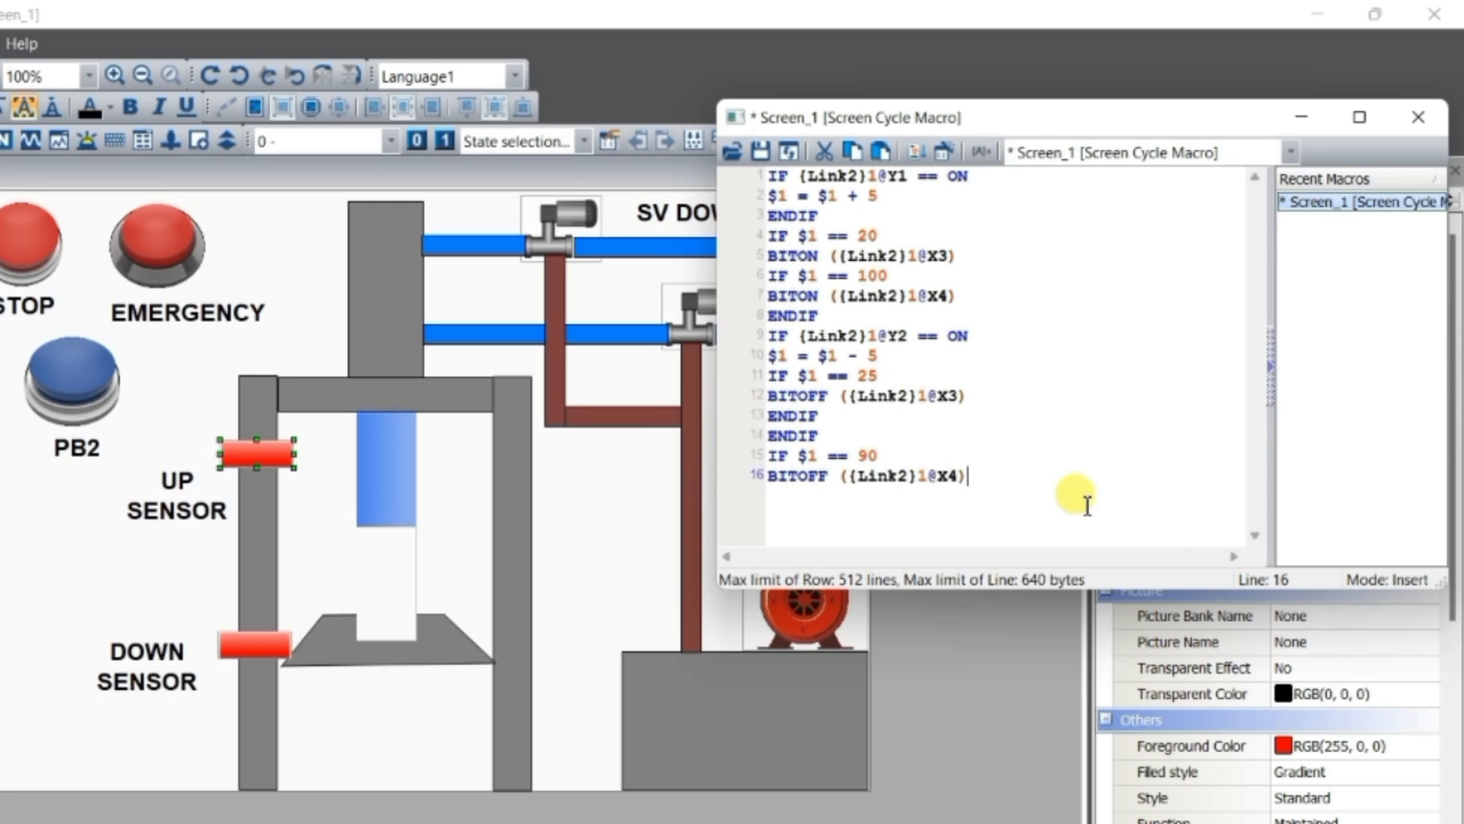
{"action": "type", "text": "ENDIF"}
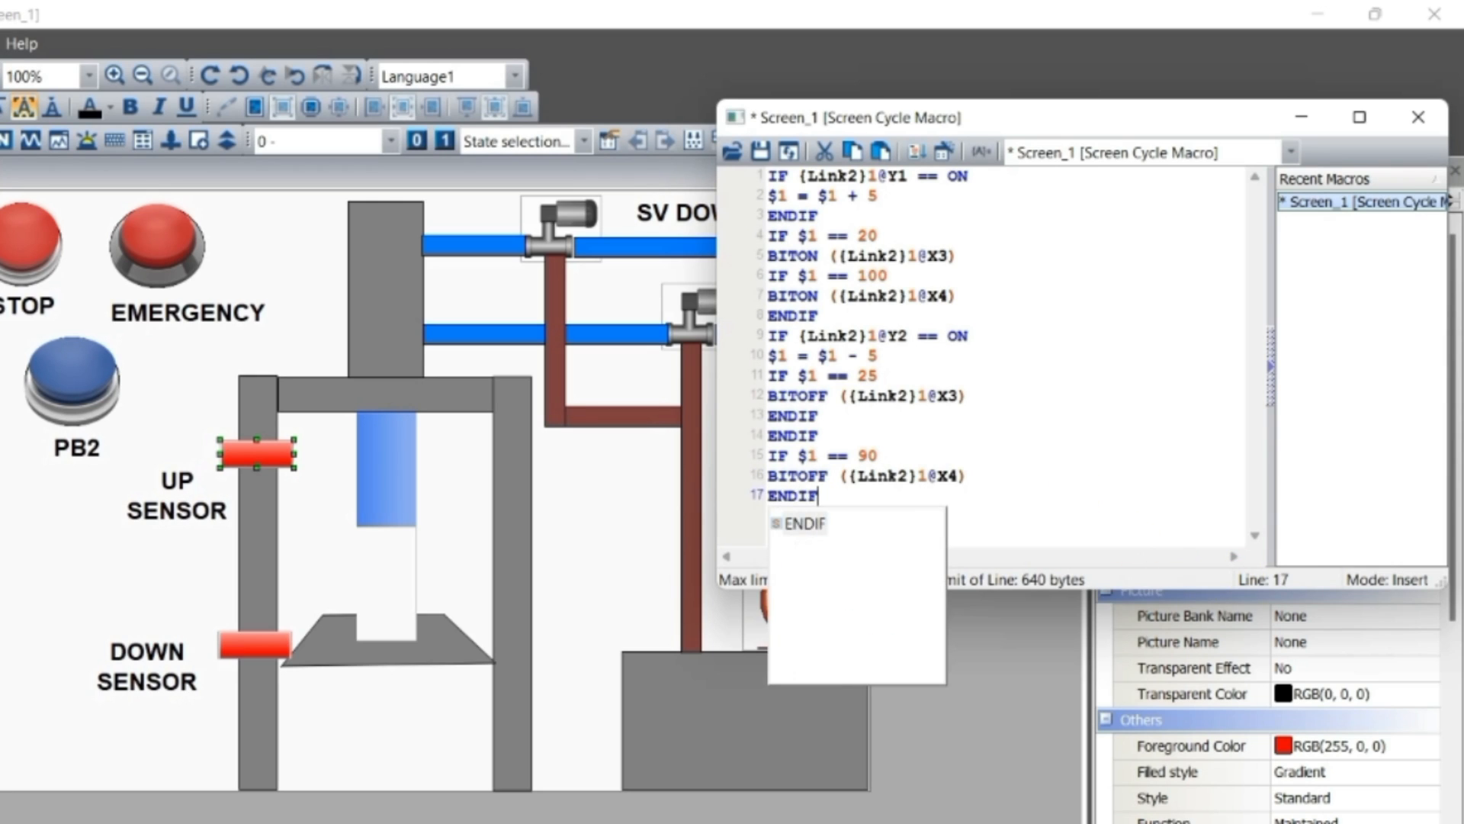
Add ENDIF on line 17 below the X4 BITOFF command and insert another ENDIF on line 6 after the X3 BITON command
{"action": "left_click", "coordinate": [1210, 460]}
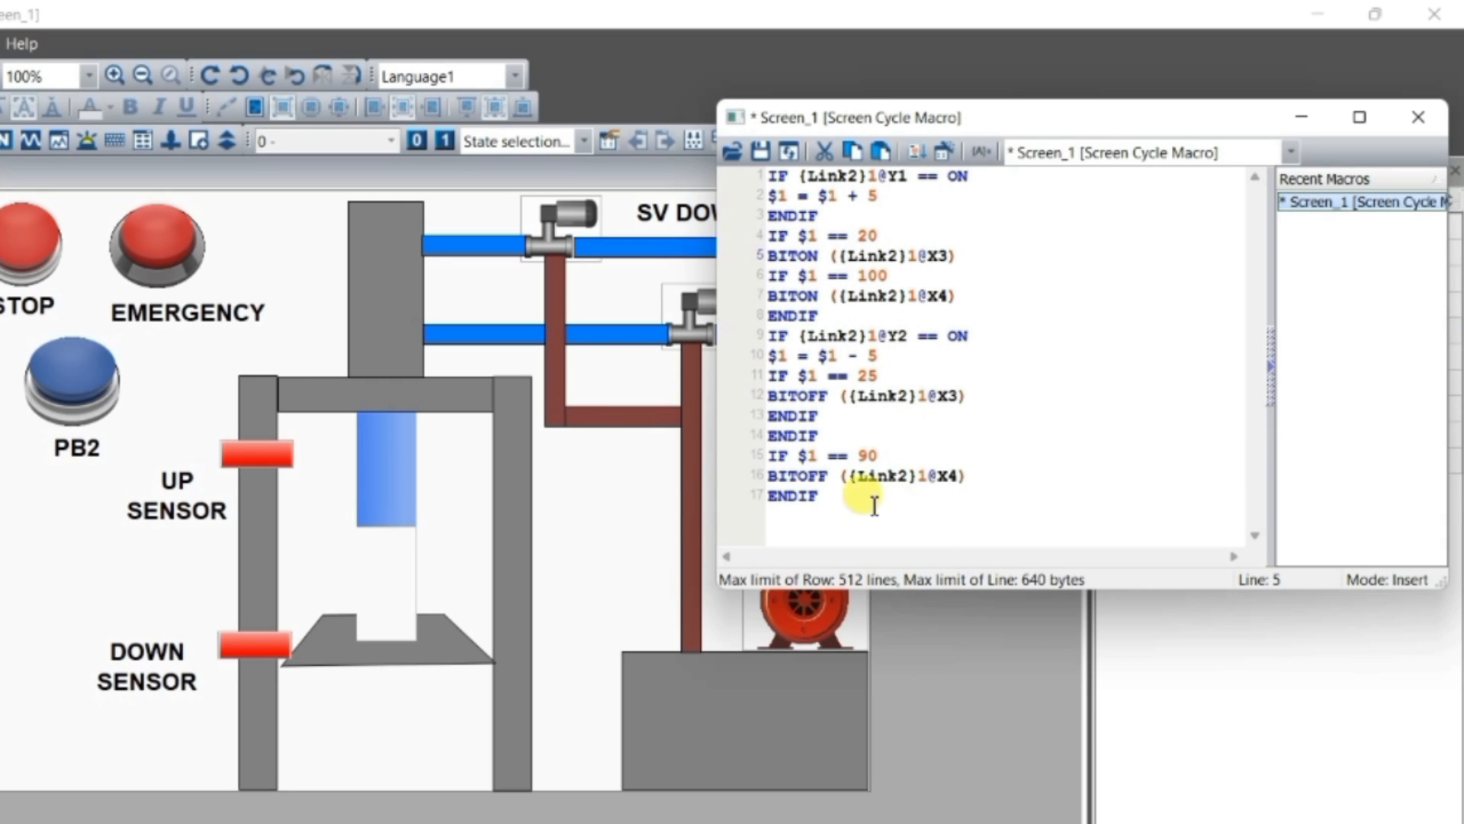
{"action": "left_click", "coordinate": [958, 256]}
{"action": "key", "text": "Return"}
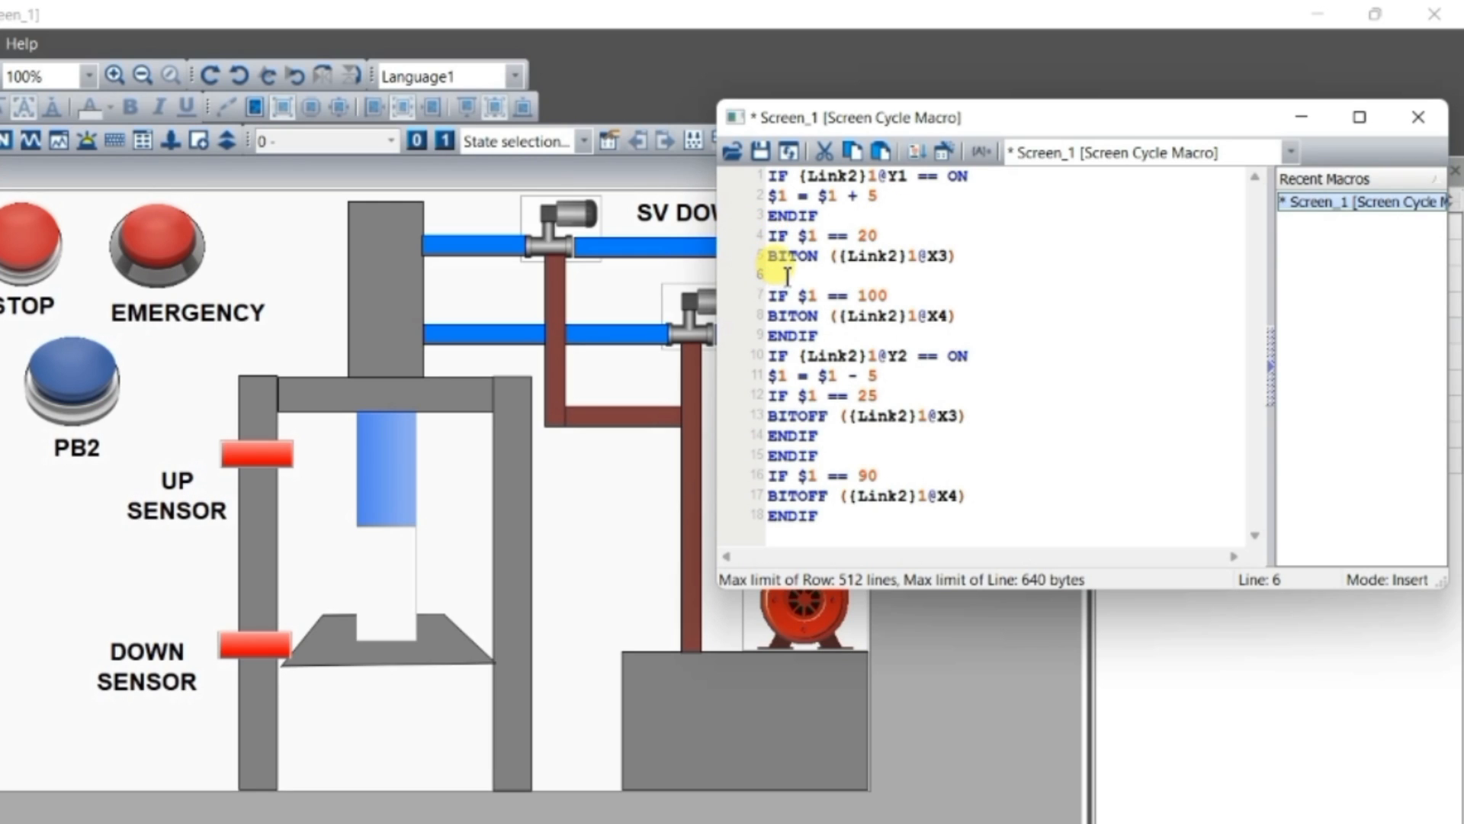
{"action": "type", "text": "ENDIF"}
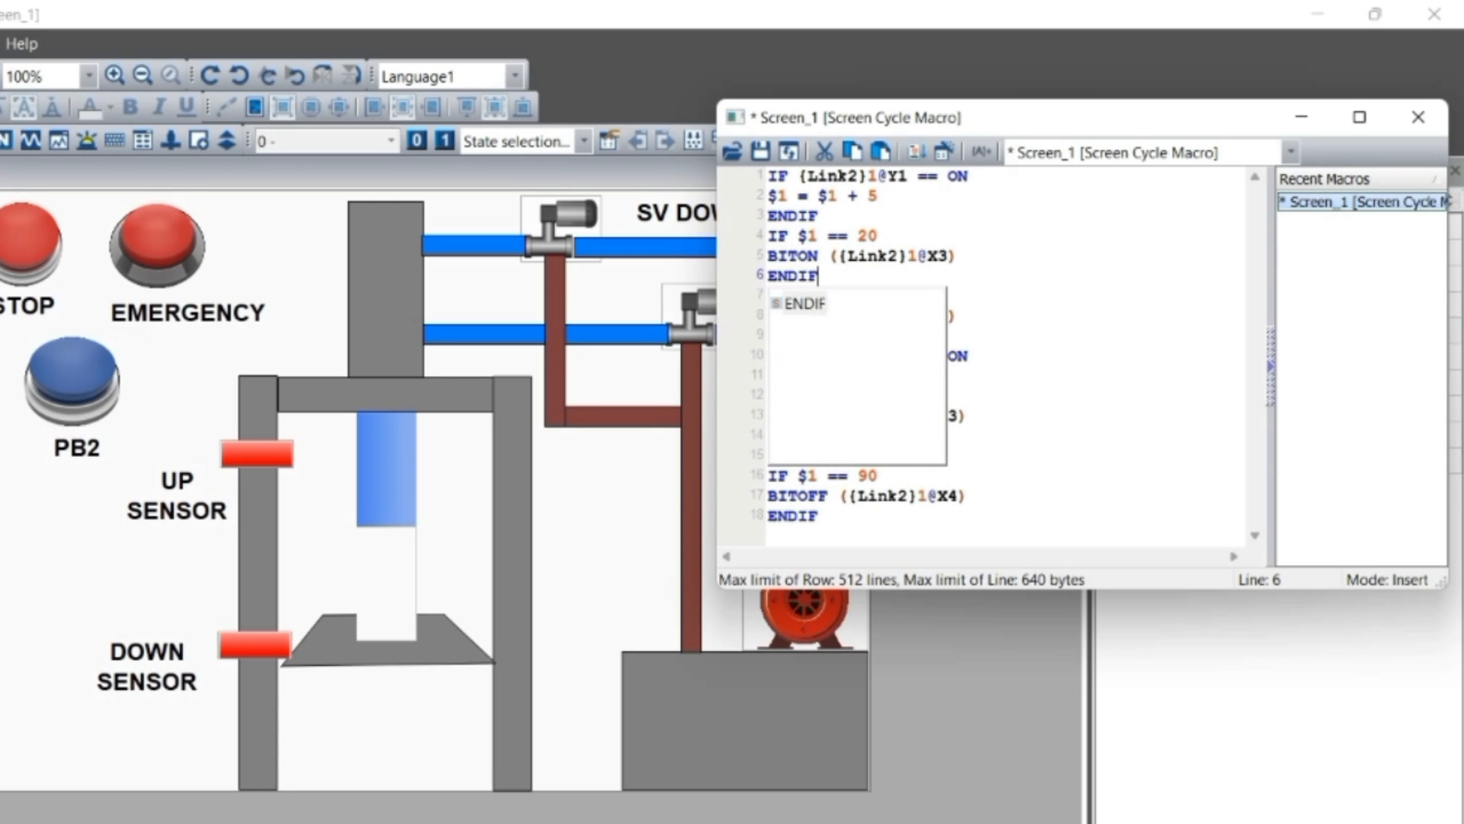
{"action": "left_click", "coordinate": [1007, 294]}
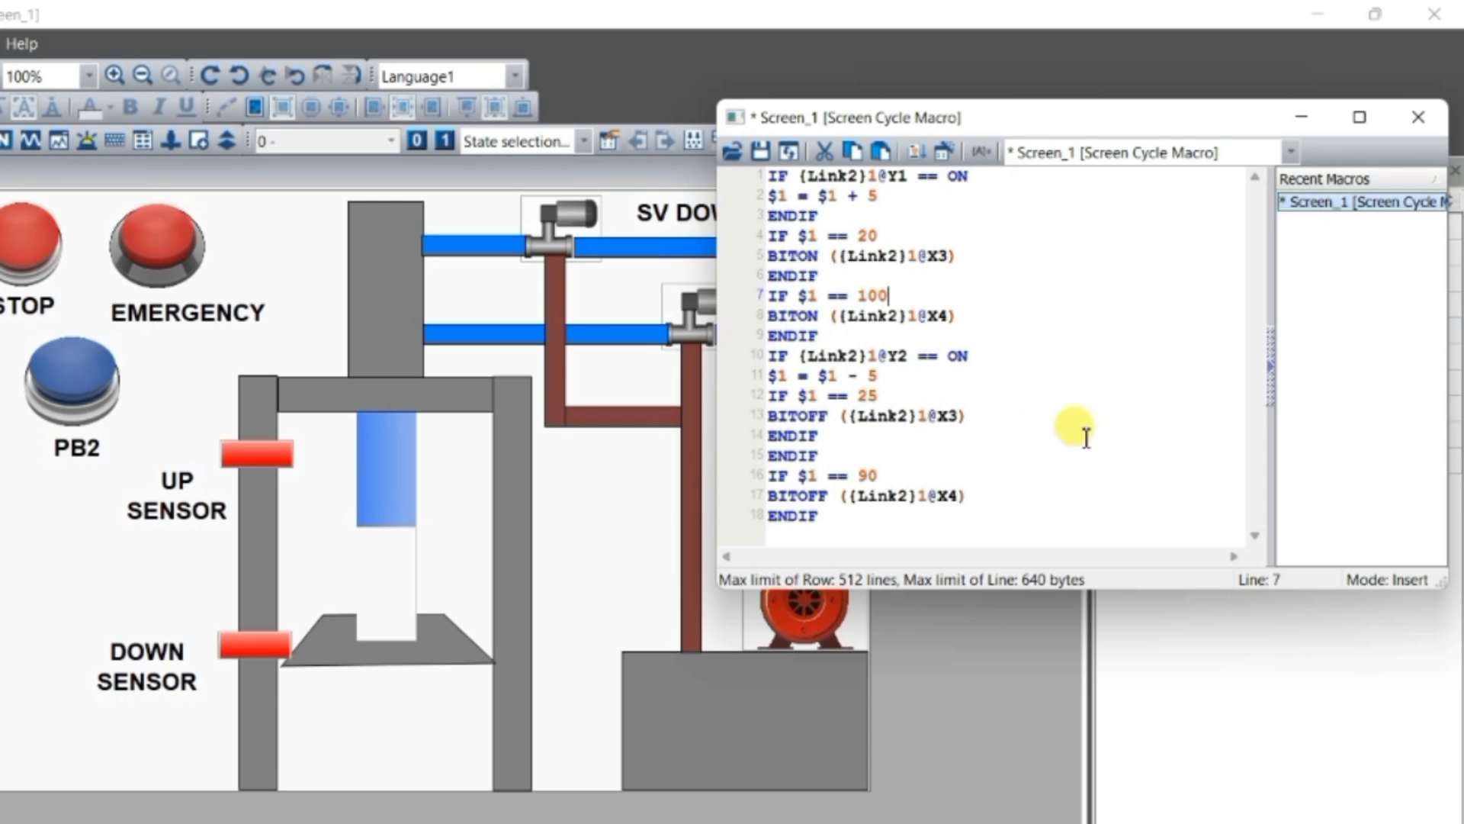
Close the screen cycle macro editor and save the edited macro contents
{"action": "type", "text": "7"}
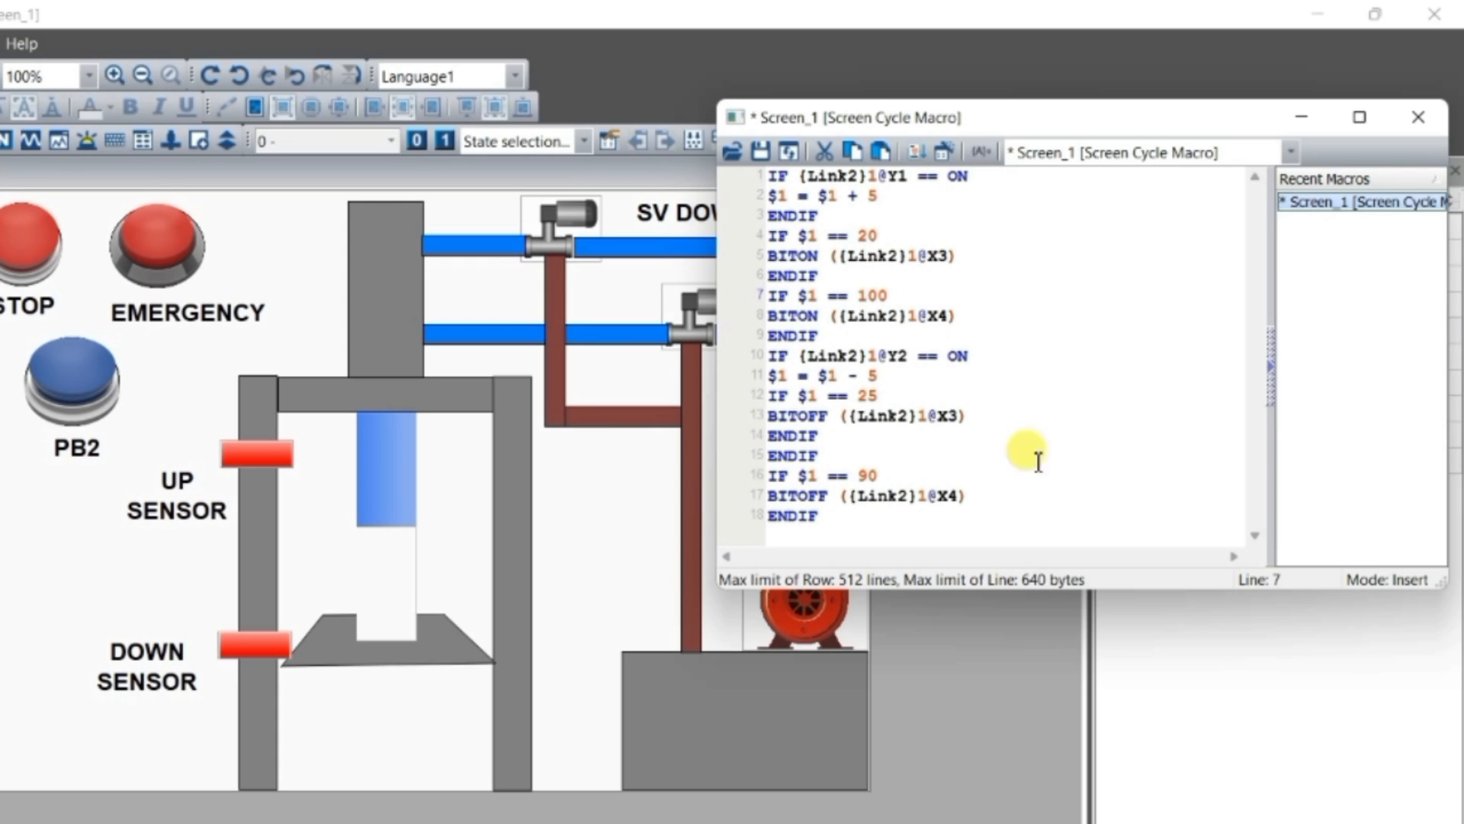
{"action": "left_click", "coordinate": [1033, 419]}
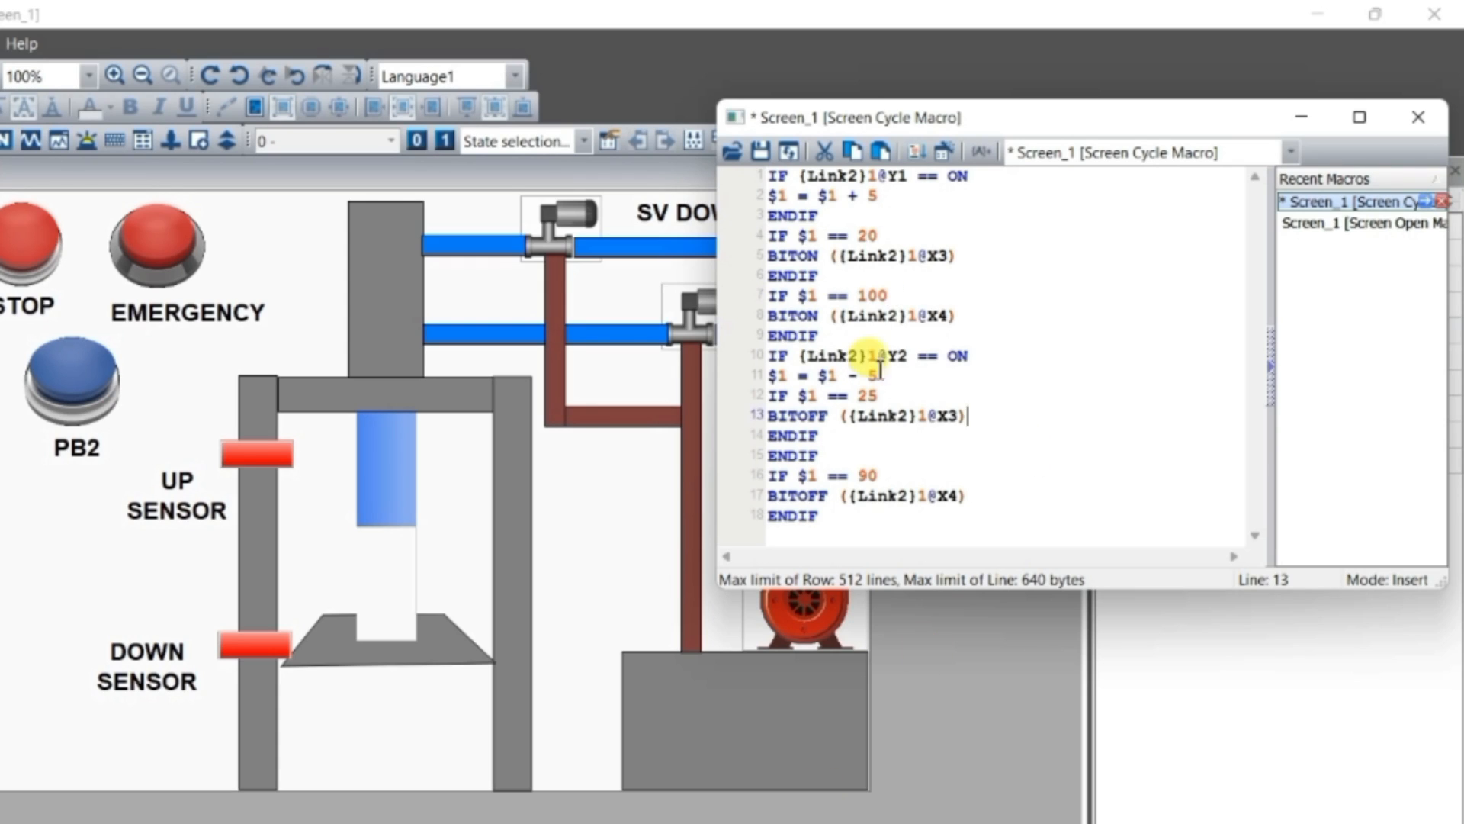
{"action": "left_click", "coordinate": [1419, 121]}
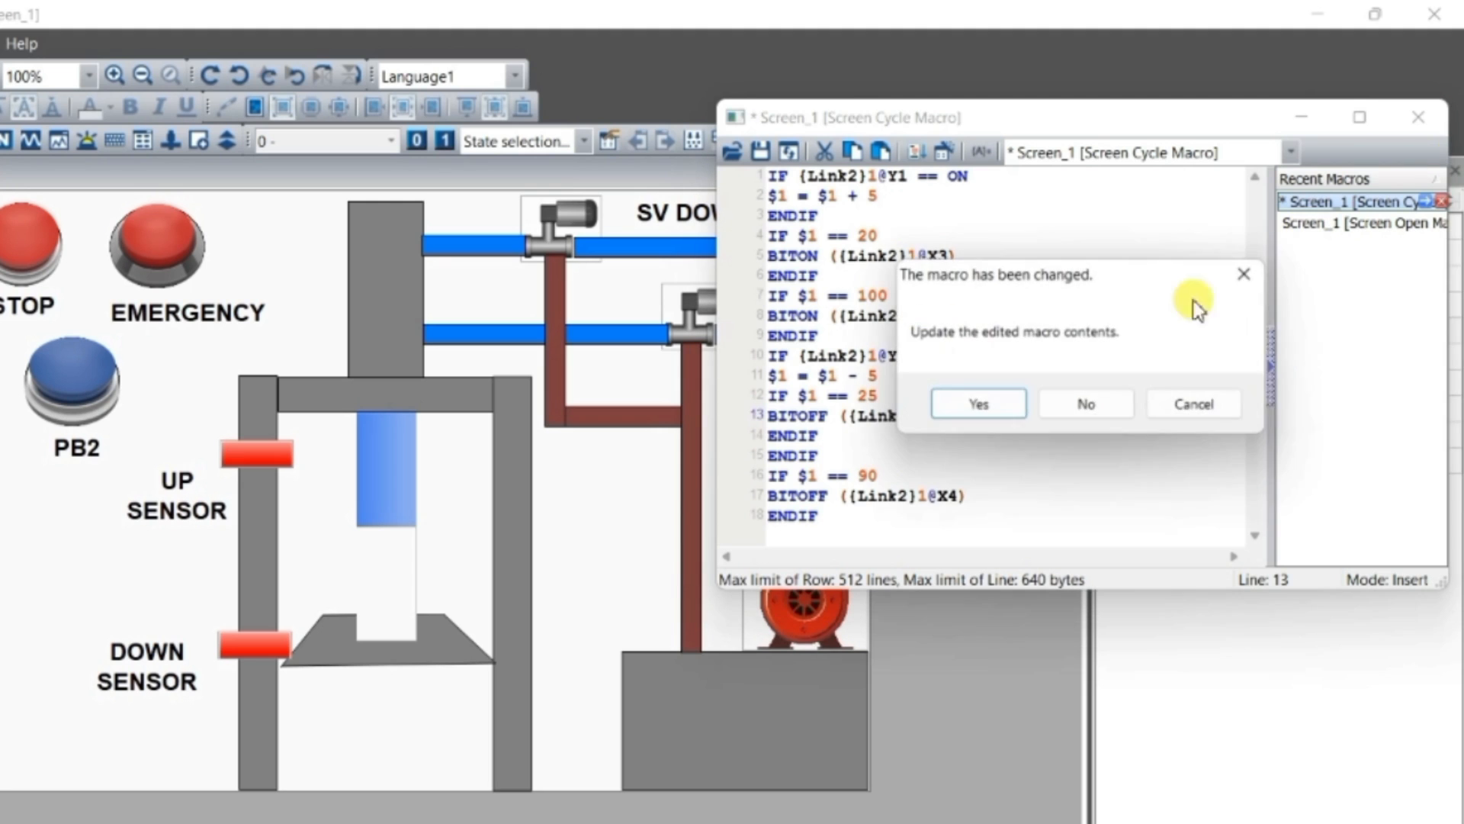
{"action": "left_click", "coordinate": [959, 401]}
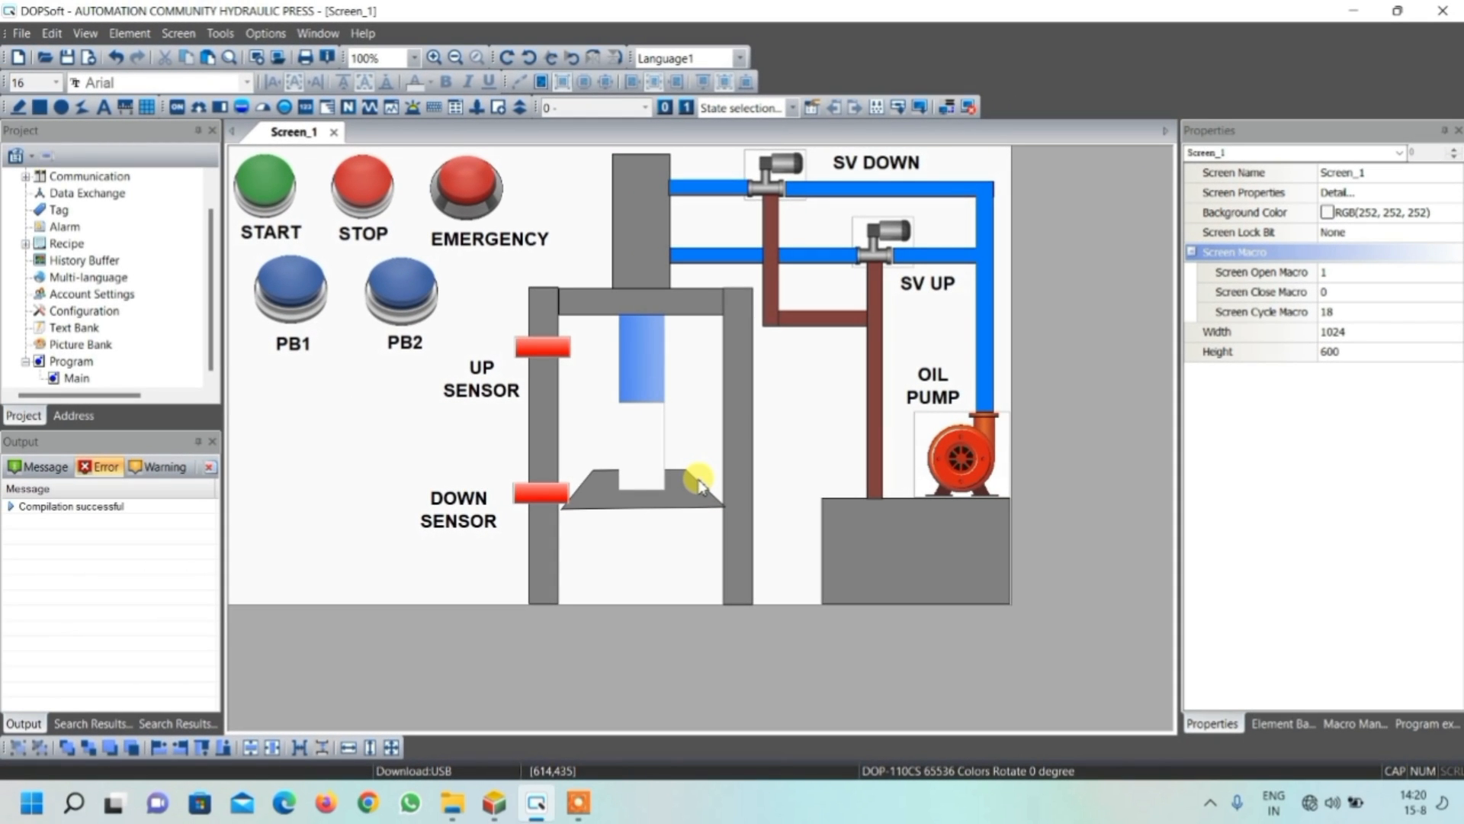
Switch to Delta ISPSoft, compile the hydraulic press ladder program and dismiss the compile messages
{"action": "left_click", "coordinate": [497, 810]}
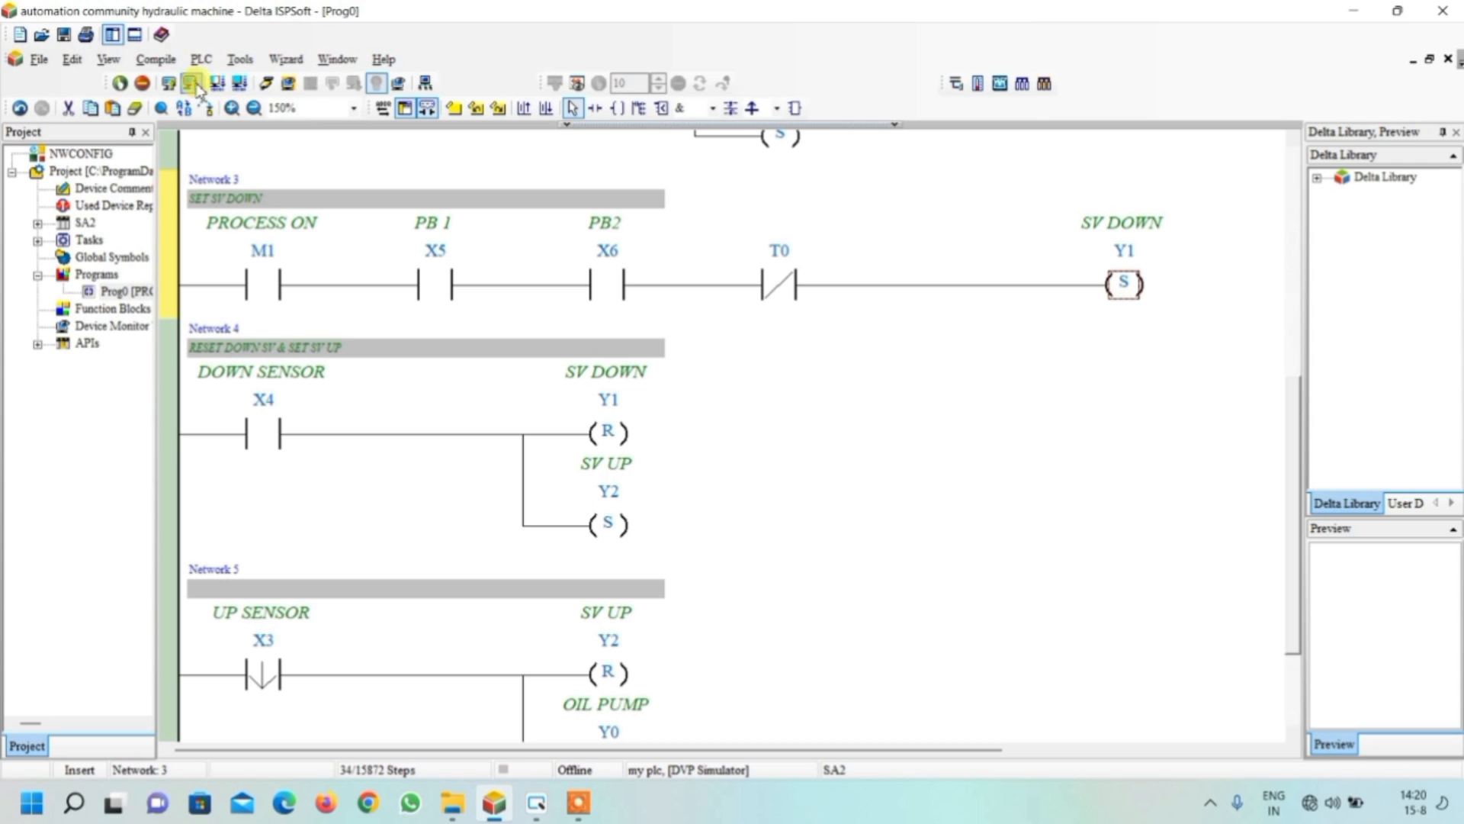
{"action": "left_click", "coordinate": [241, 84]}
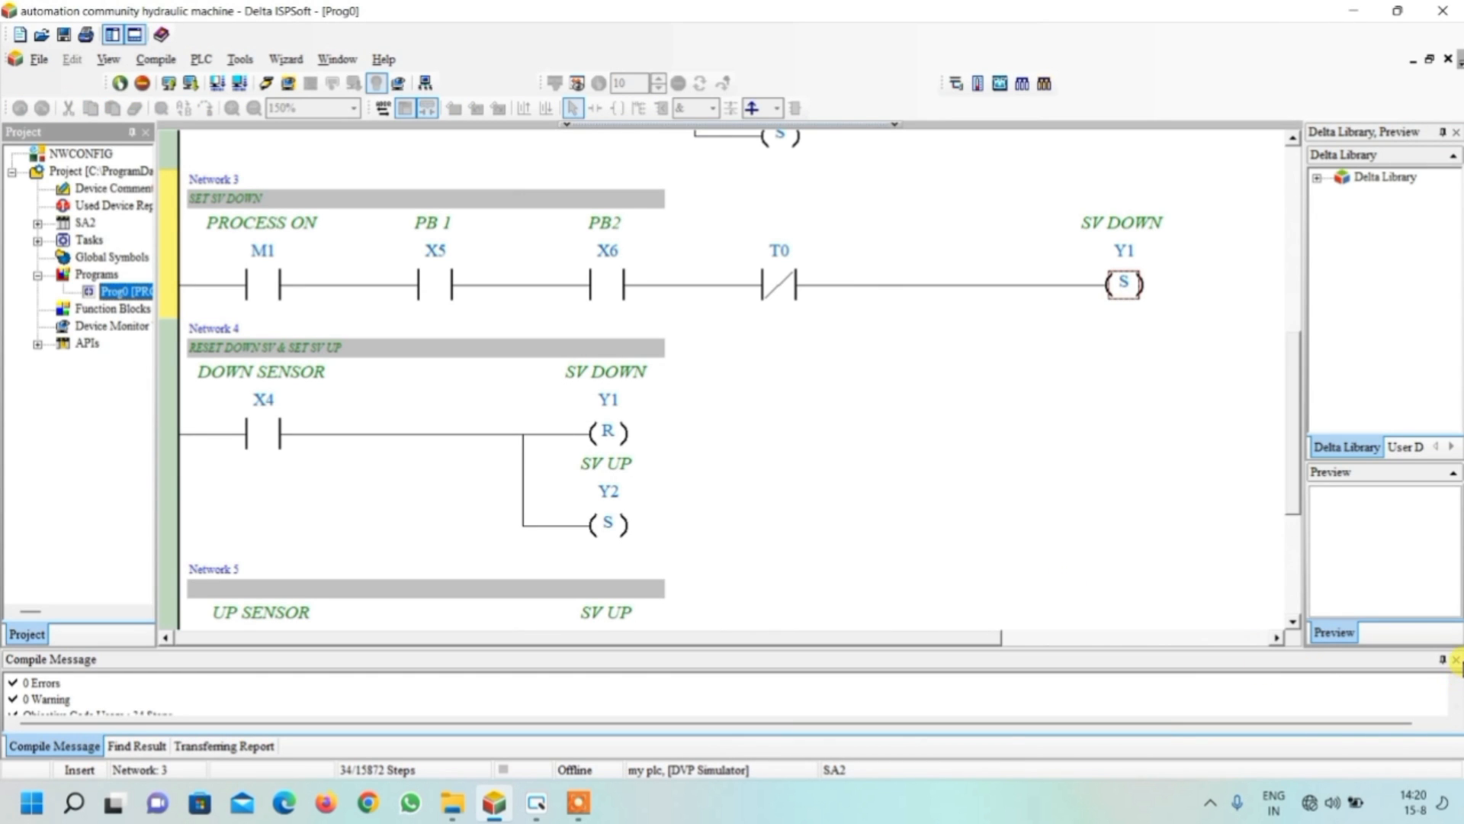
{"action": "left_click", "coordinate": [1457, 661]}
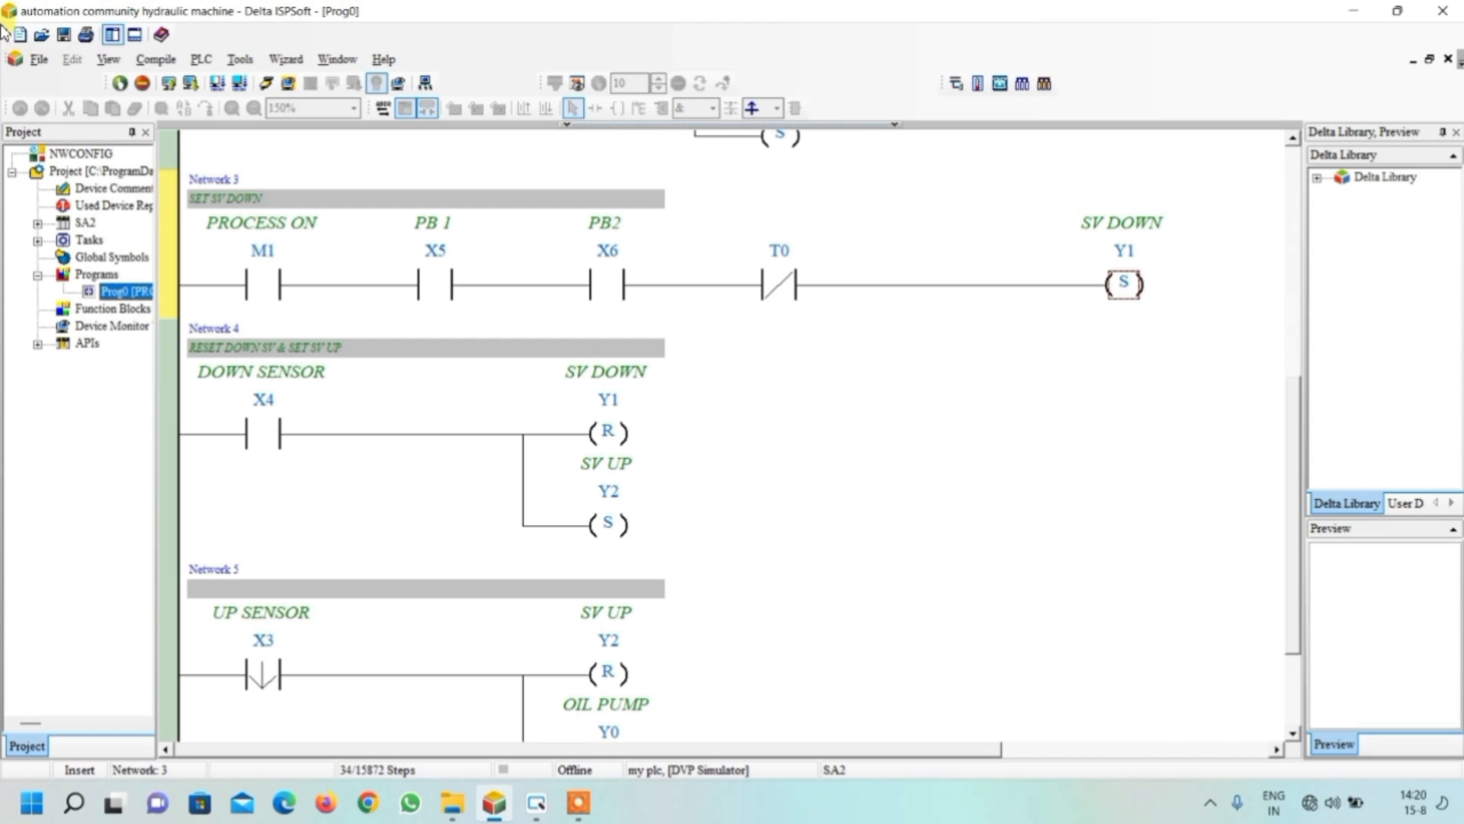
Download the ladder program to the simulated PLC and start online monitoring
{"action": "left_click", "coordinate": [187, 83]}
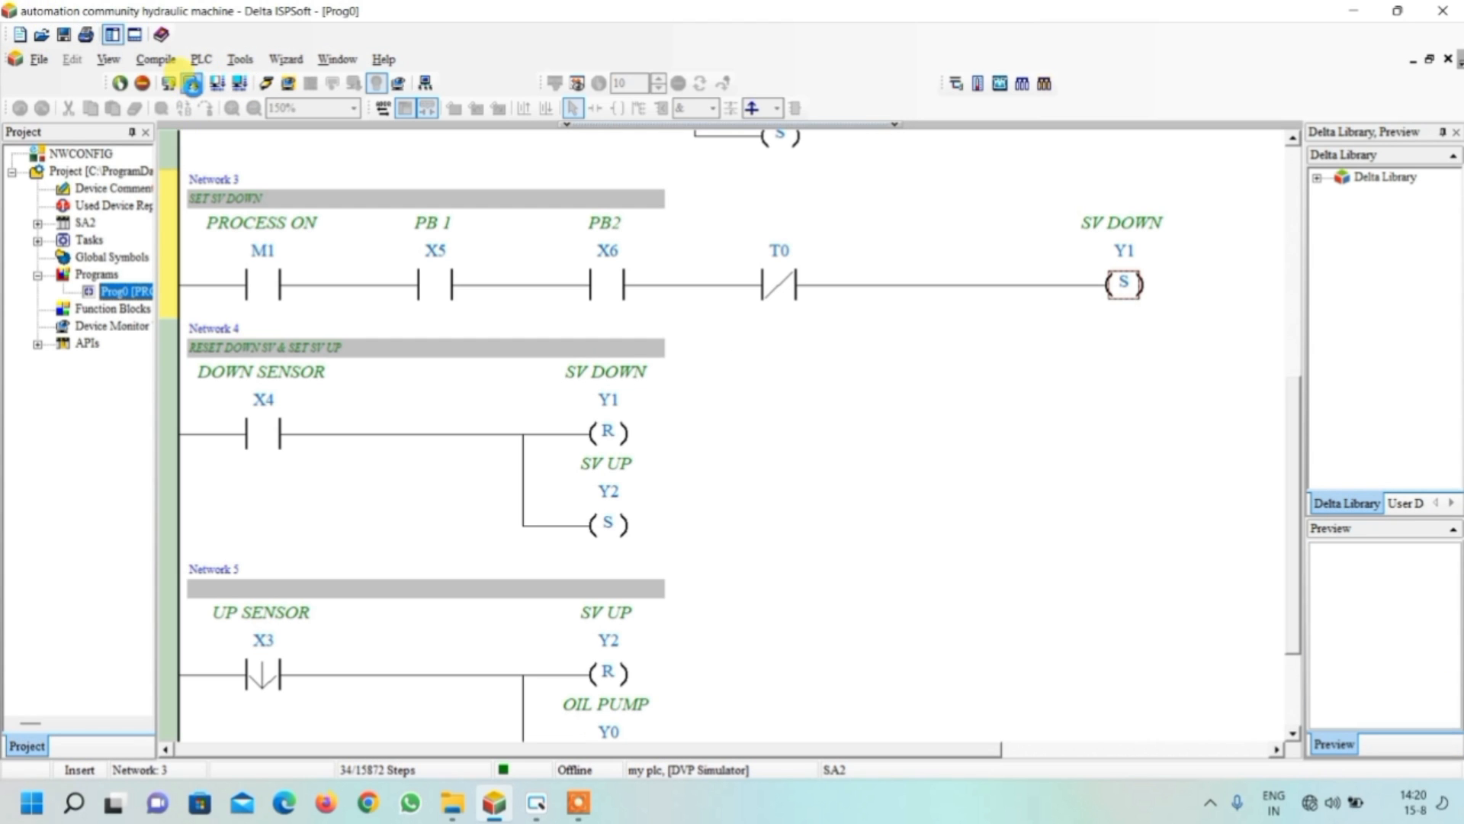
{"action": "left_click", "coordinate": [930, 577]}
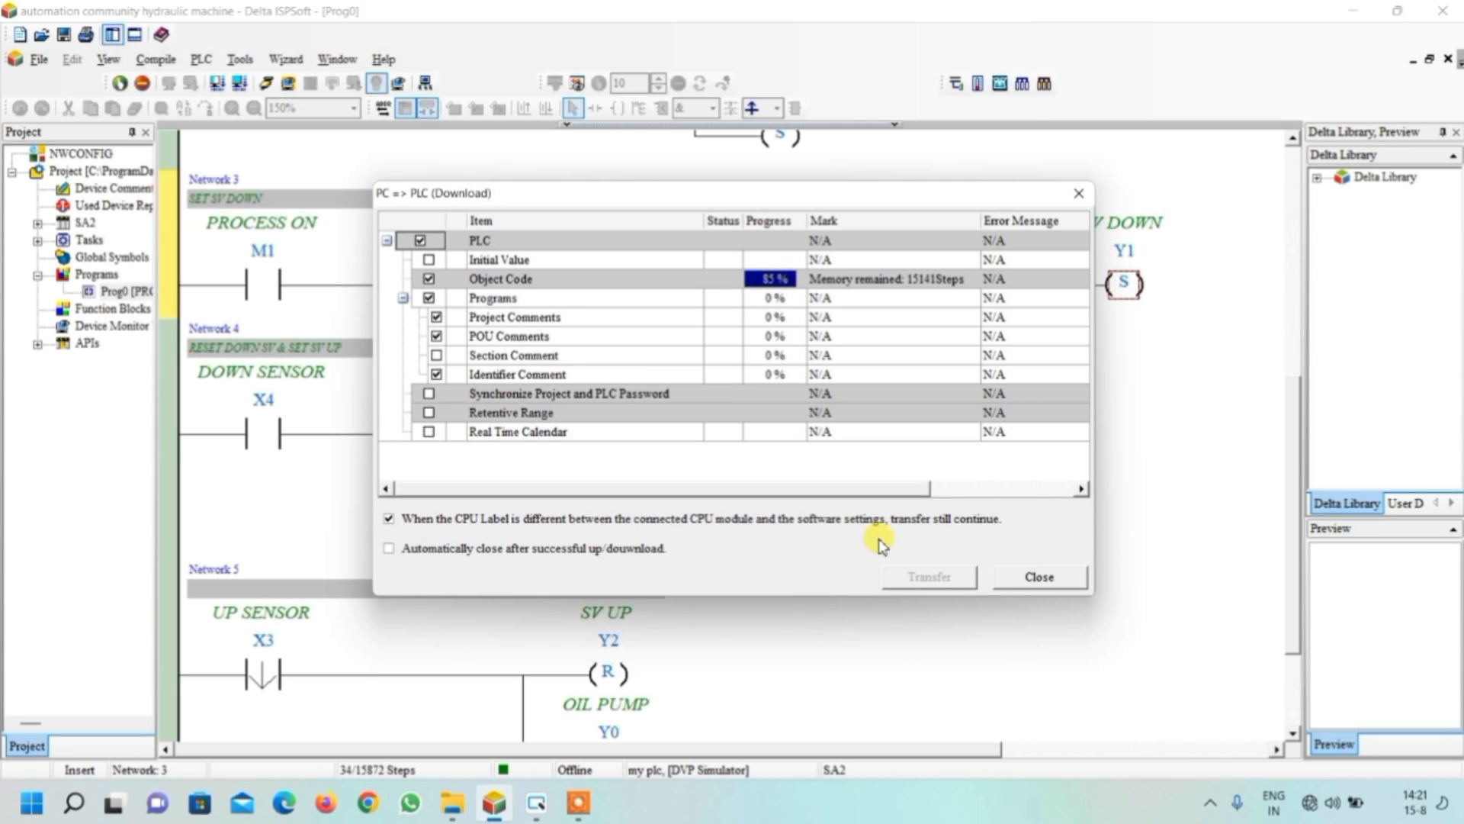
{"action": "left_click", "coordinate": [1038, 577]}
{"action": "left_click", "coordinate": [269, 84]}
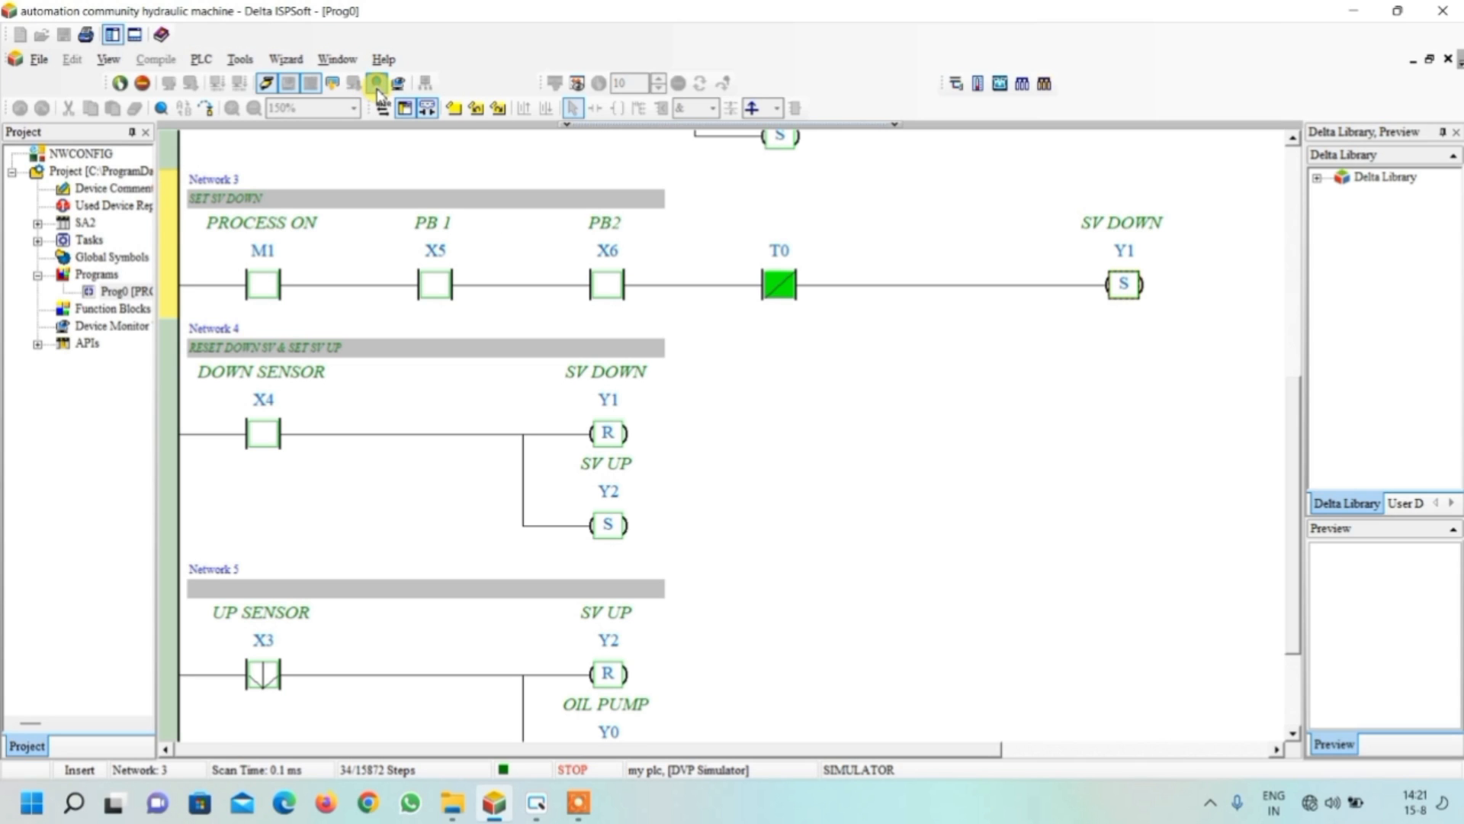
Put the simulated PLC into RUN mode with online monitoring active and confirm running it
{"action": "left_click", "coordinate": [377, 84]}
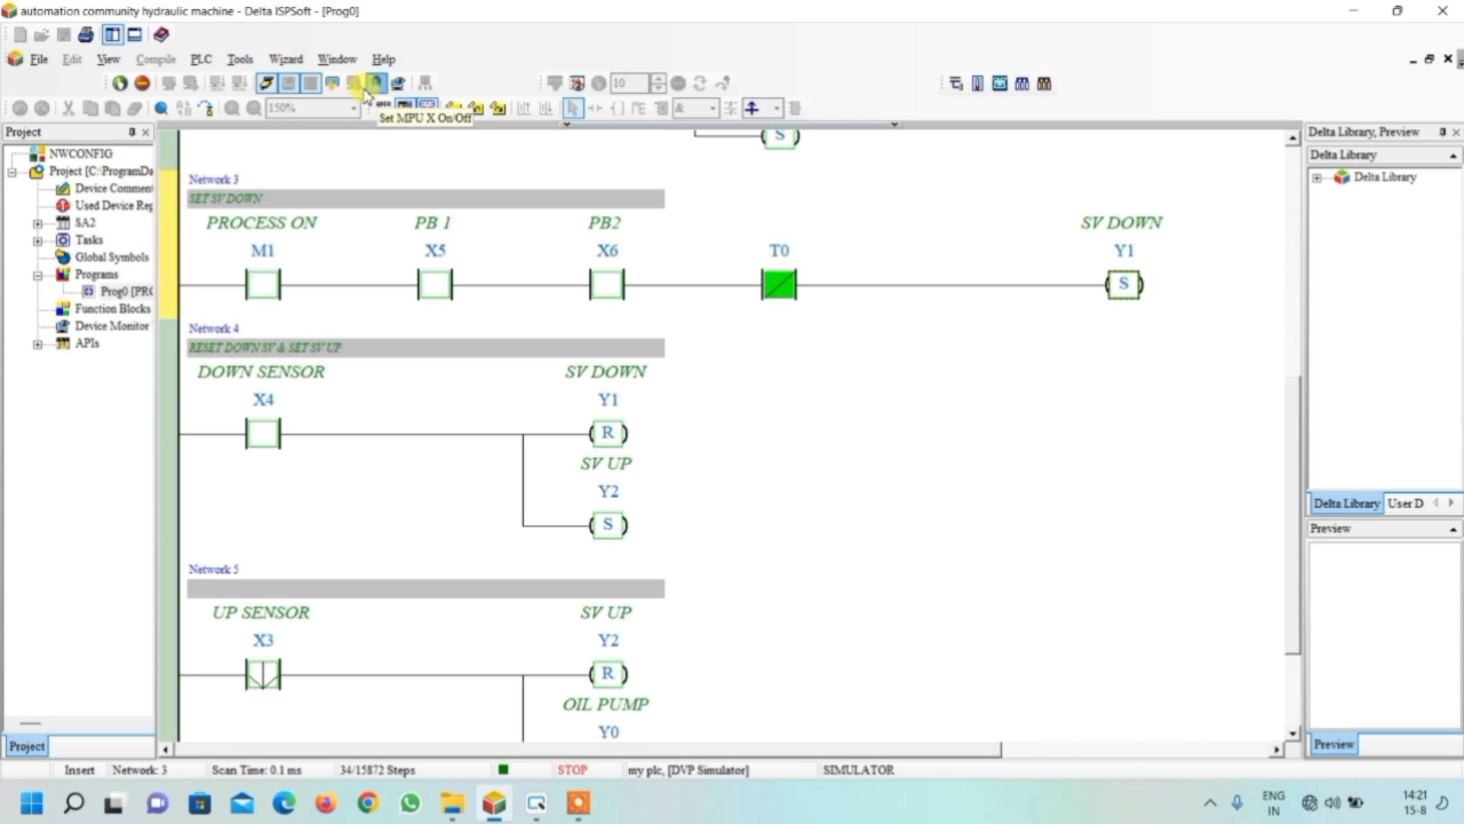
{"action": "left_click", "coordinate": [119, 84]}
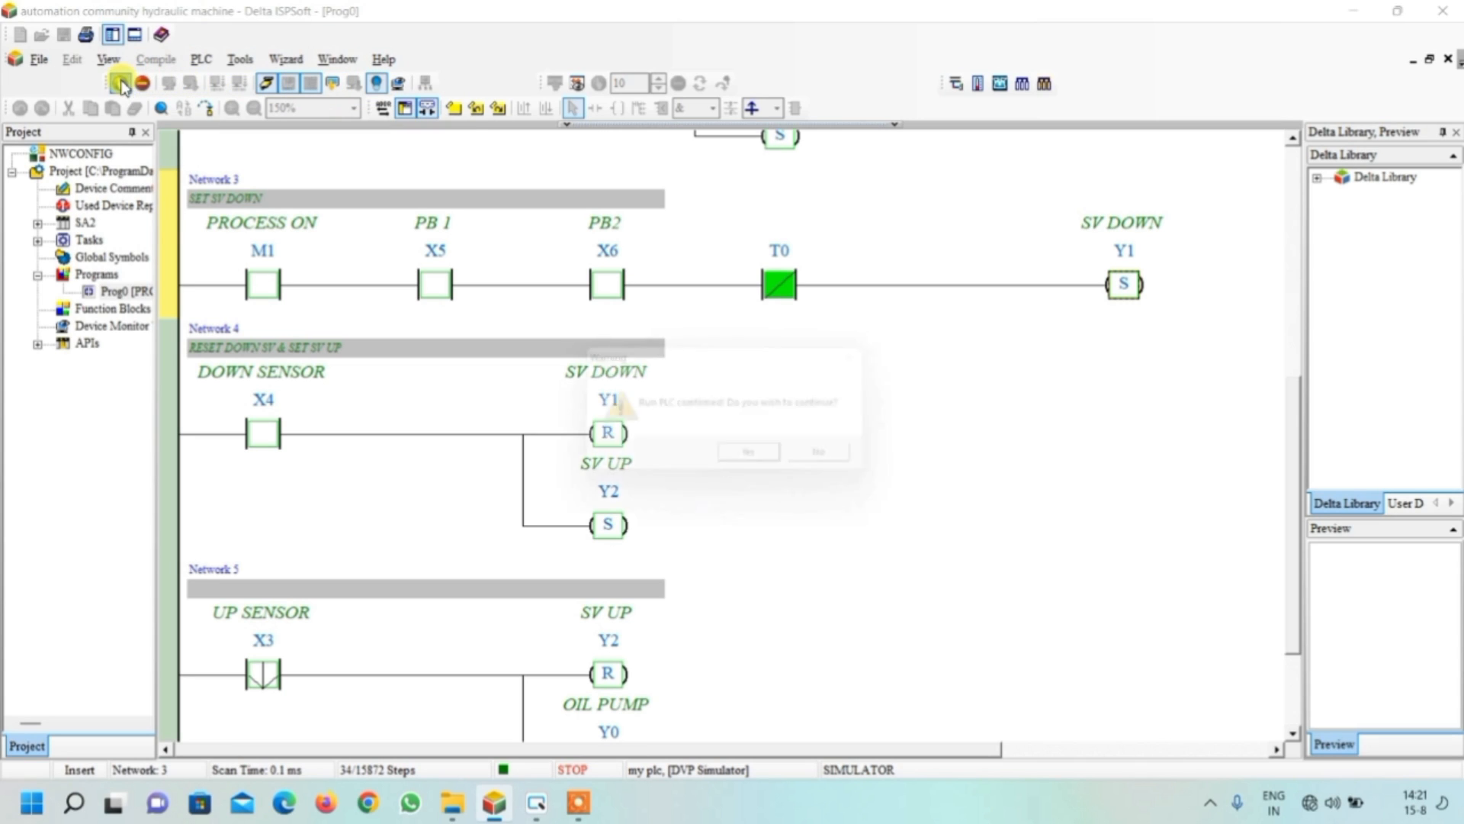
{"action": "left_click", "coordinate": [763, 461]}
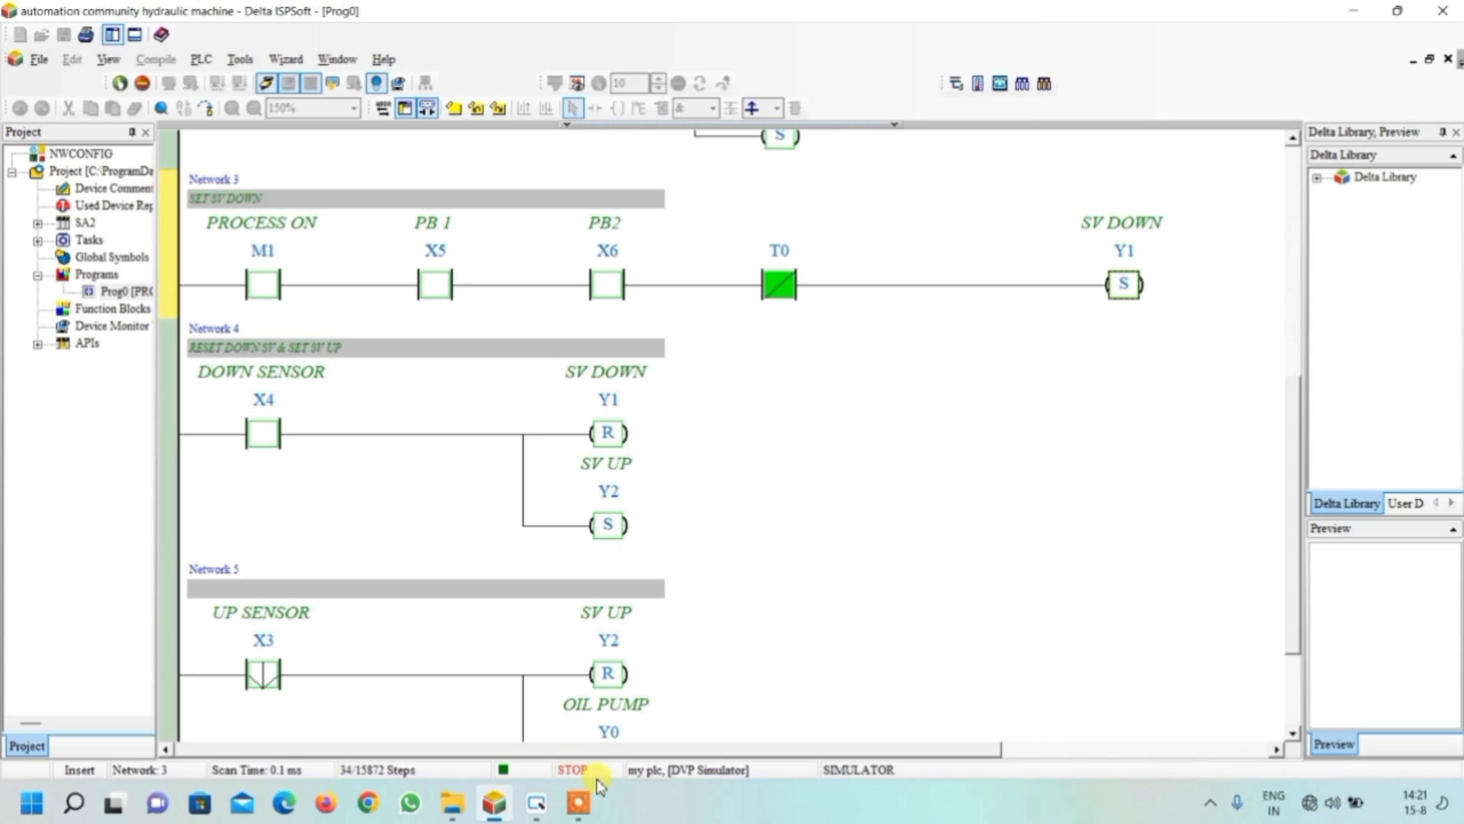
Switch to DOPSoft, start the off-line simulation and place the emulator window beside the ladder's Networks 1 and 2
{"action": "left_click", "coordinate": [541, 804]}
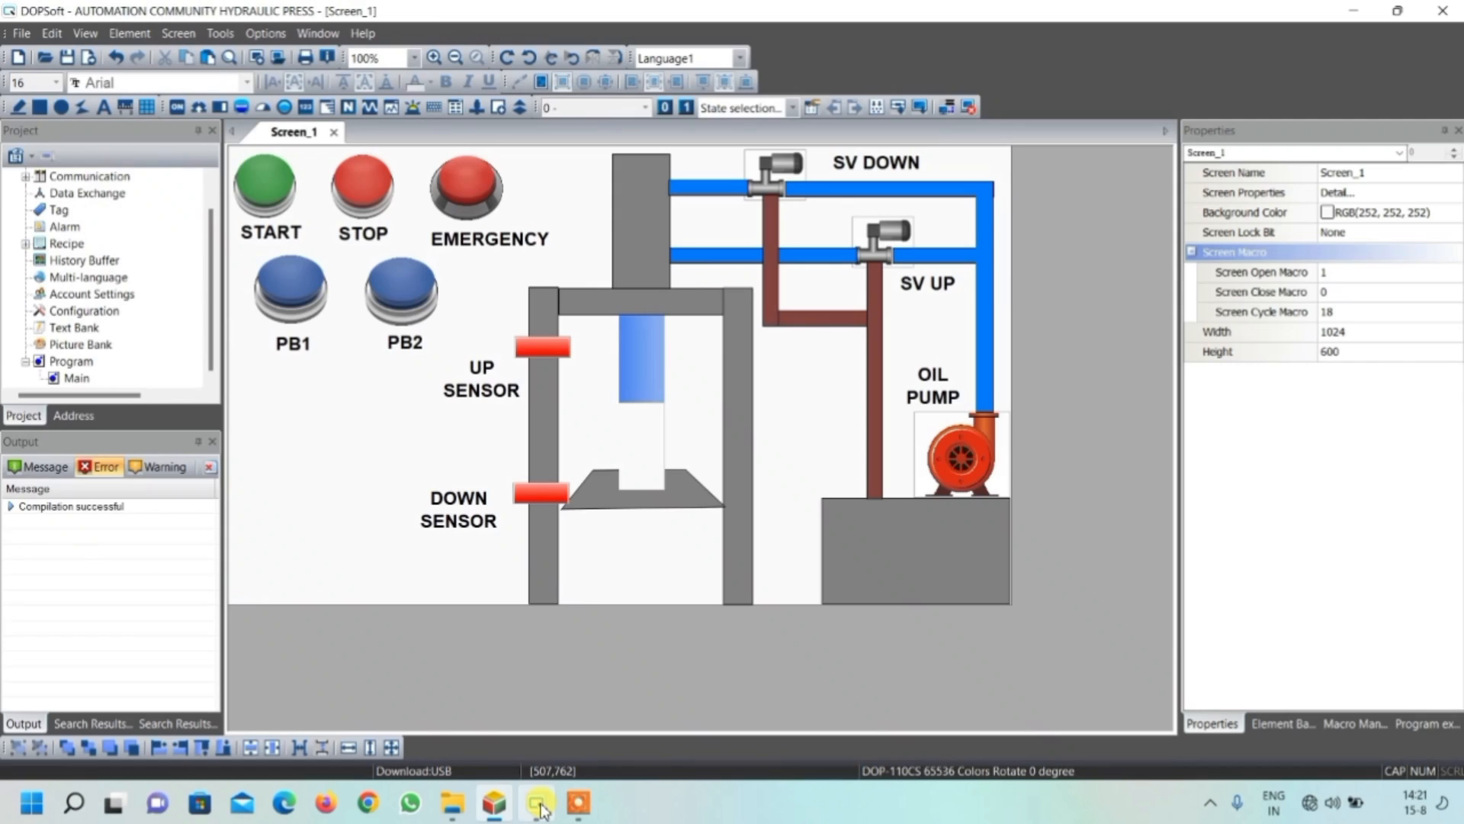
{"action": "left_click", "coordinate": [968, 108]}
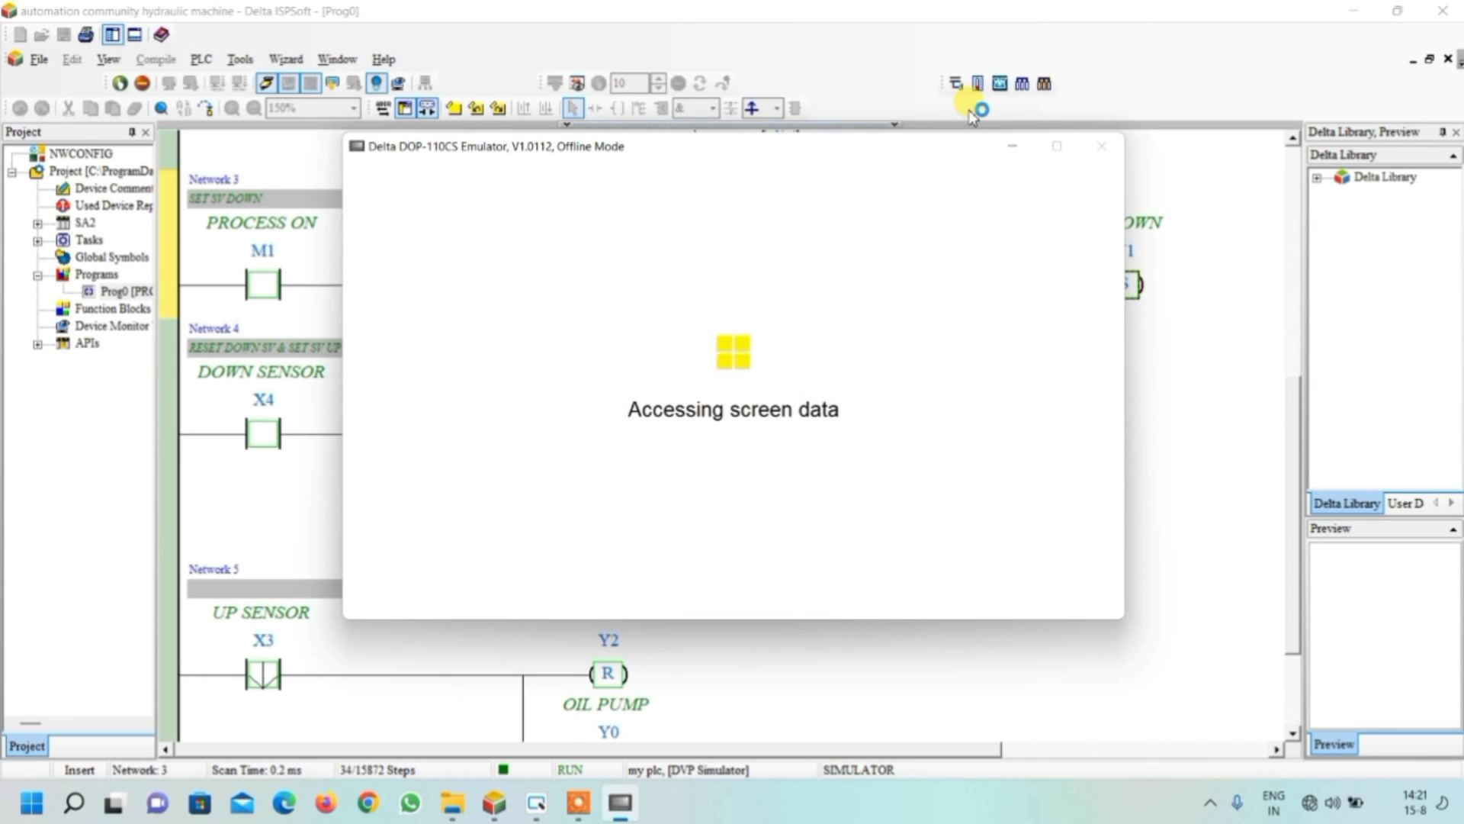
{"action": "left_click_drag", "start_coordinate": [707, 148], "coordinate": [1120, 11]}
{"action": "scroll", "coordinate": [376, 327], "scroll_direction": "up", "scroll_amount": 6}
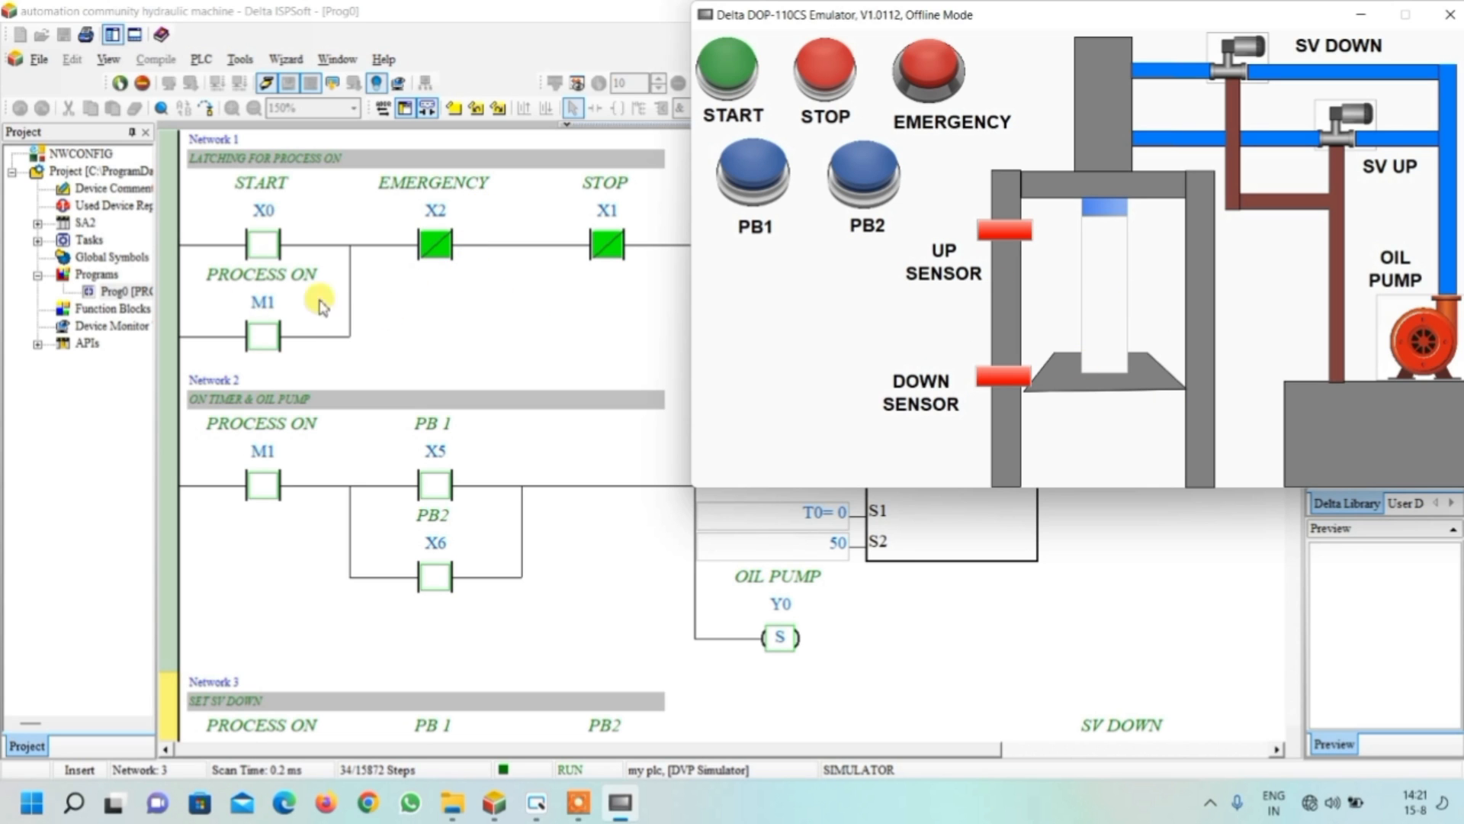
{"action": "left_click_drag", "start_coordinate": [953, 15], "coordinate": [857, 39]}
Test the process latch in the emulator by operating START, STOP, START, EMERGENCY and START again
{"action": "left_click", "coordinate": [690, 106]}
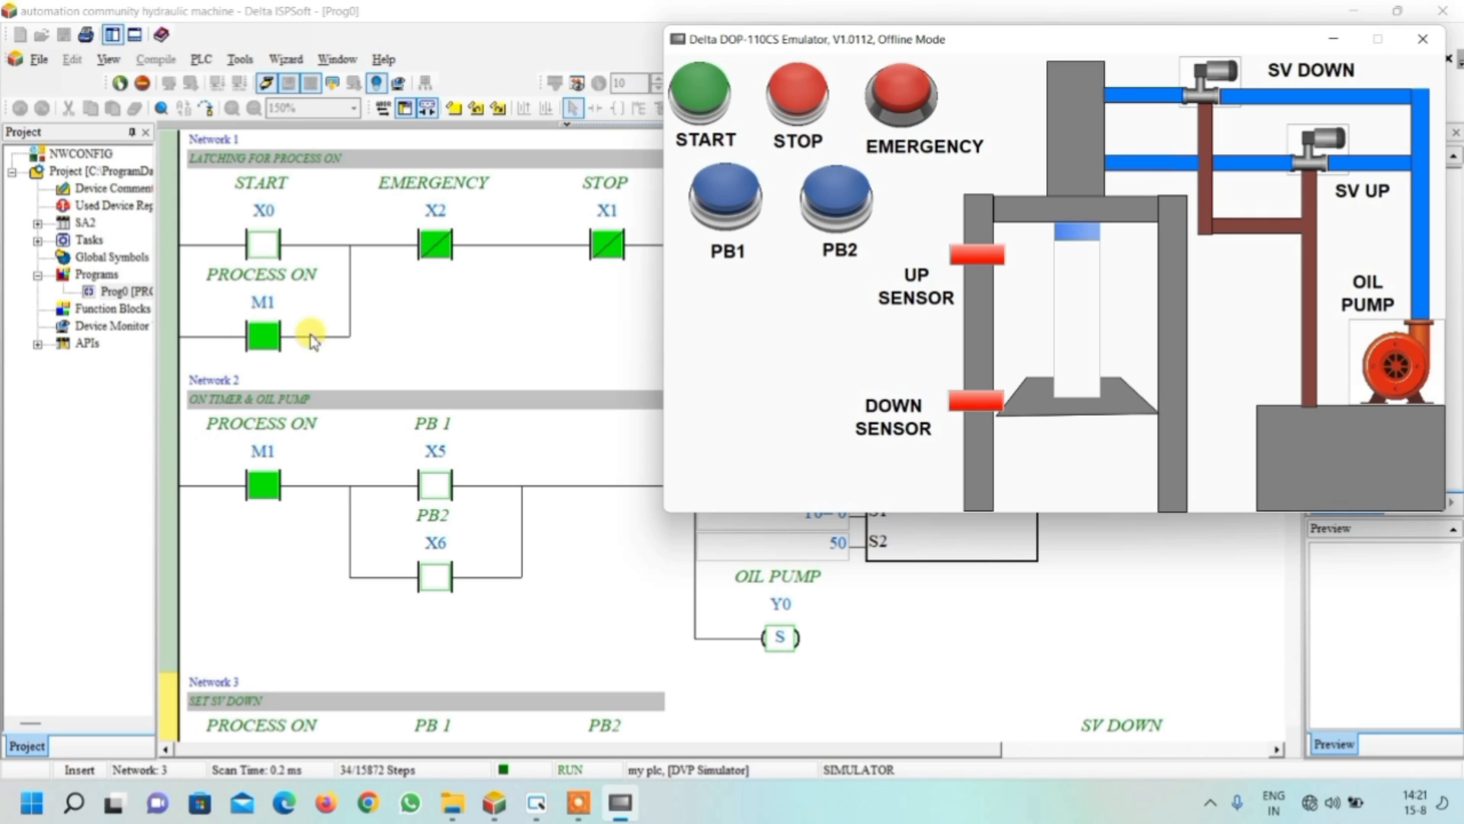
{"action": "left_click", "coordinate": [794, 105]}
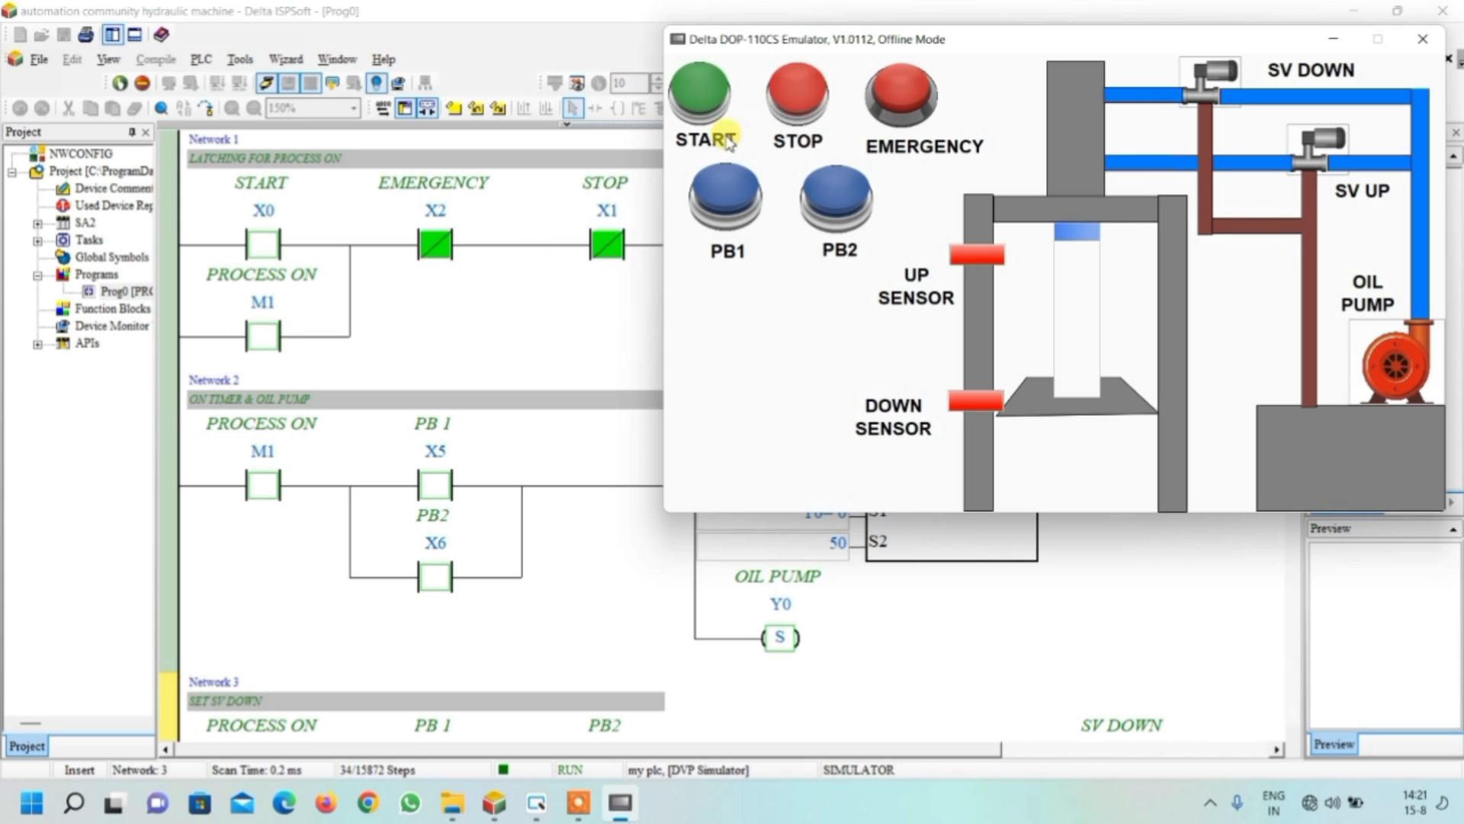
{"action": "left_click", "coordinate": [698, 103]}
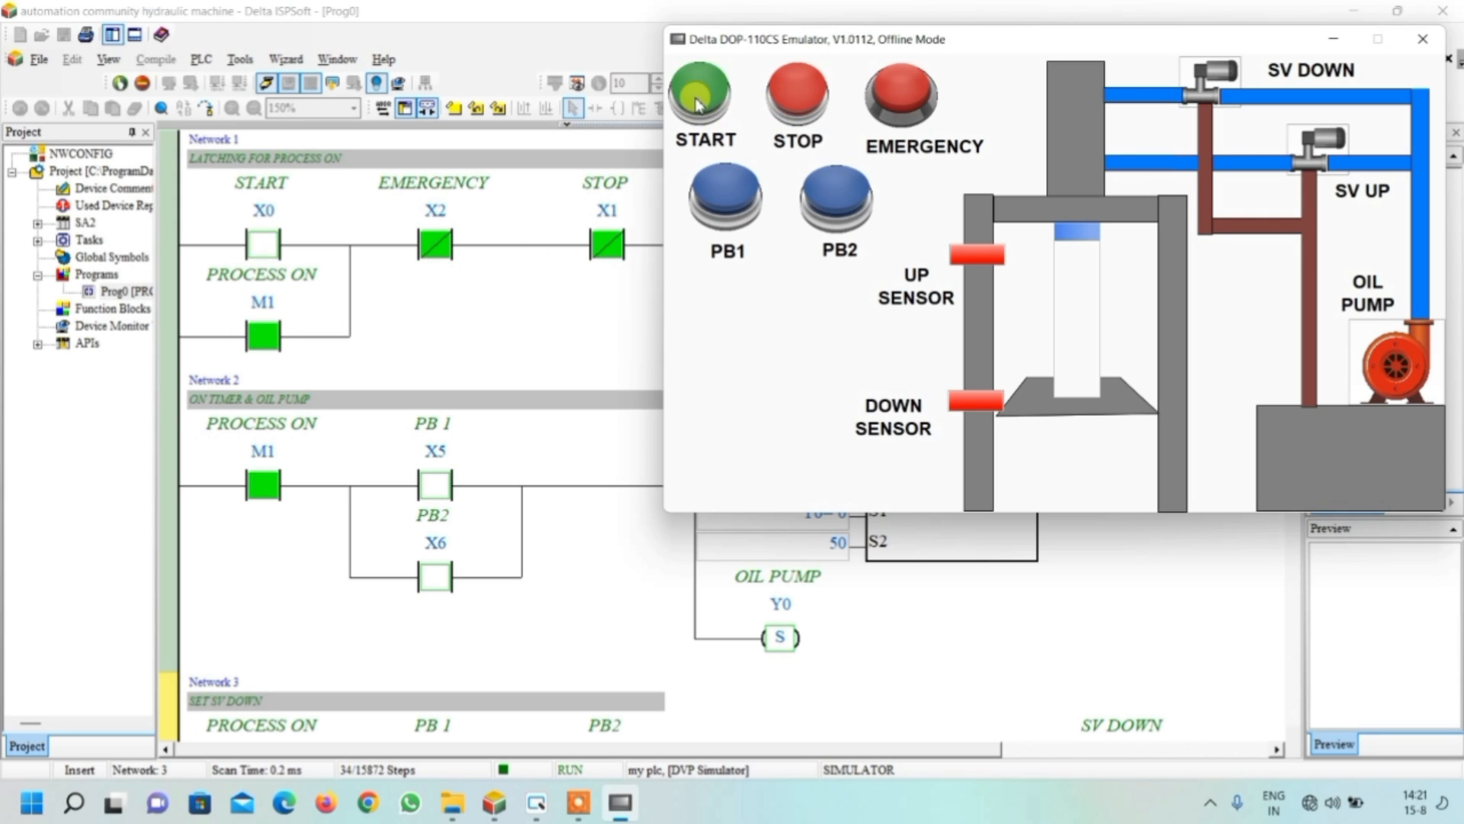
{"action": "left_click", "coordinate": [900, 112]}
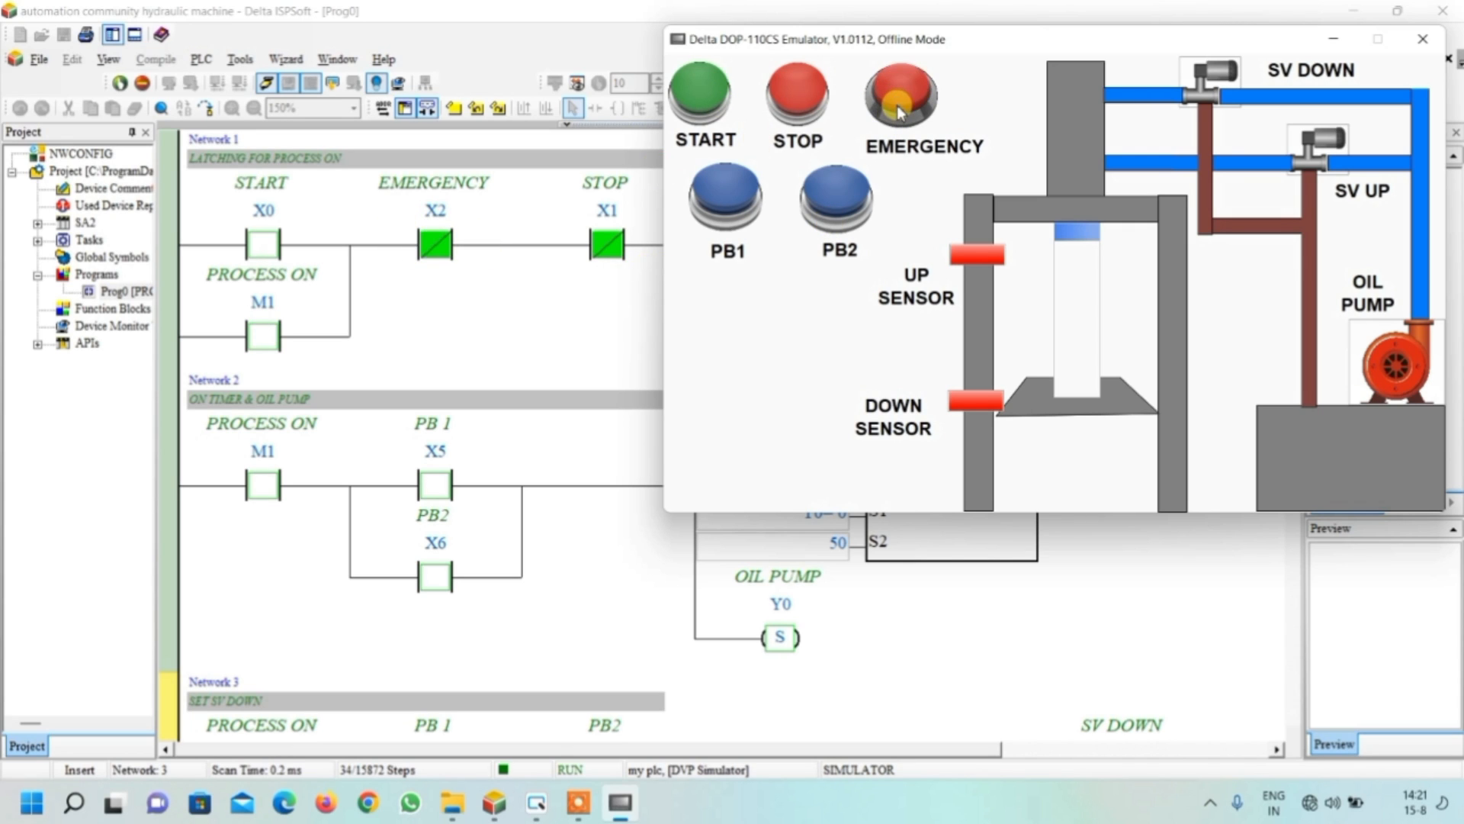
{"action": "left_click", "coordinate": [698, 107]}
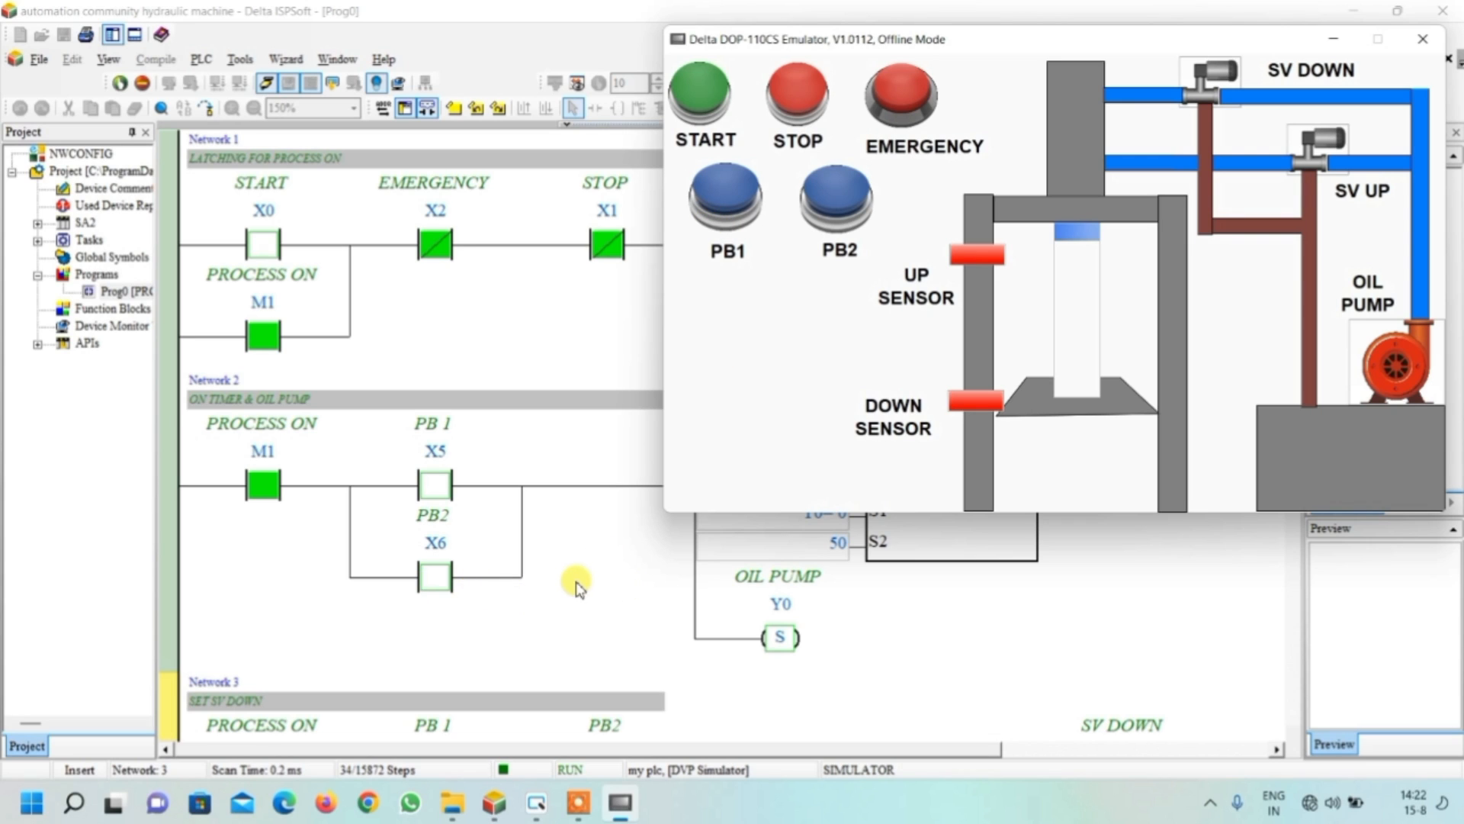
Operate PB1 and PB2 one after the other in the emulator and examine the response in ladder Networks 2 to 5
{"action": "scroll", "coordinate": [573, 588], "scroll_direction": "down", "scroll_amount": 1}
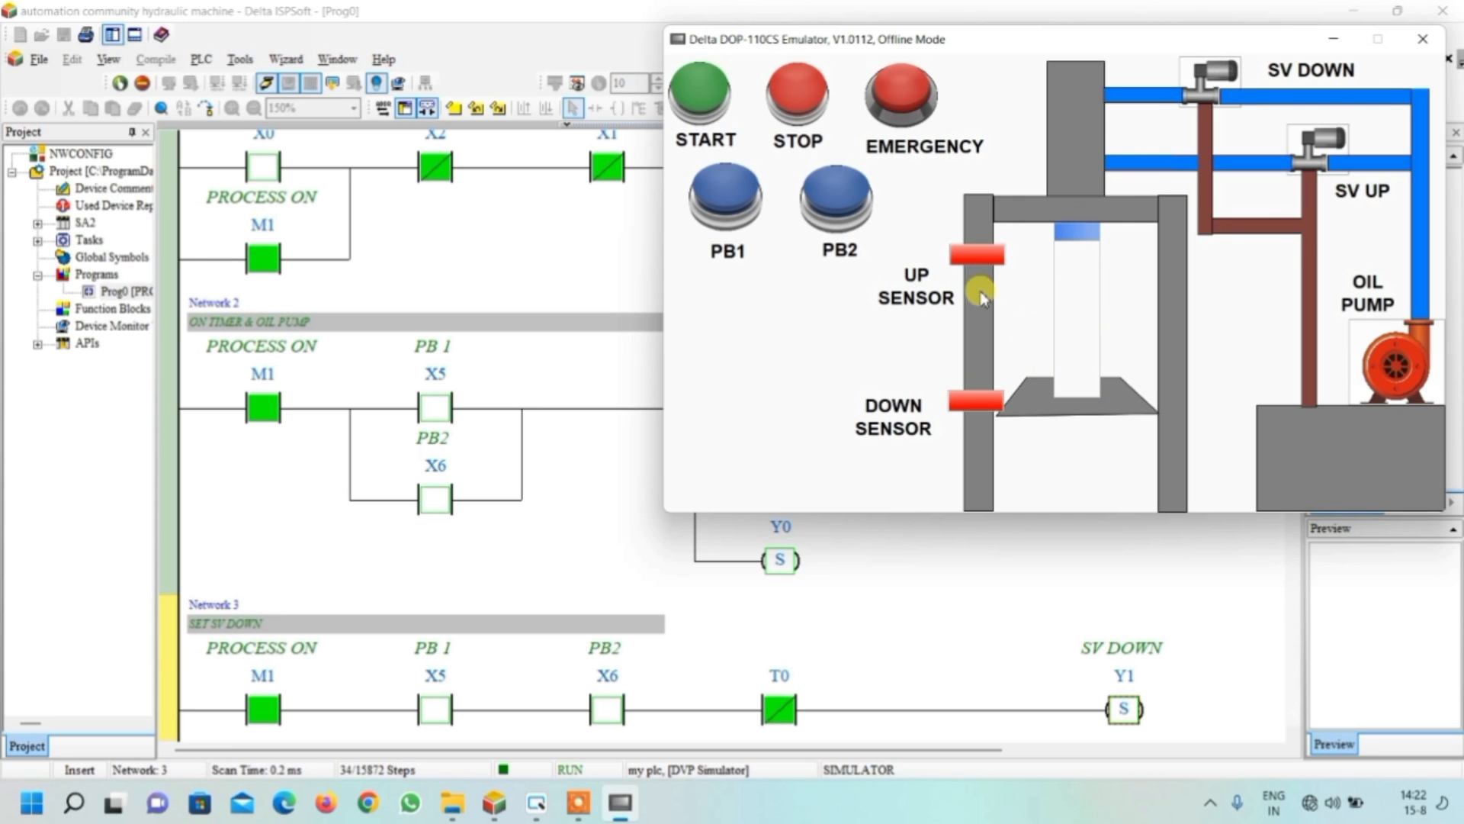
{"action": "left_click", "coordinate": [730, 204]}
{"action": "left_click", "coordinate": [838, 205]}
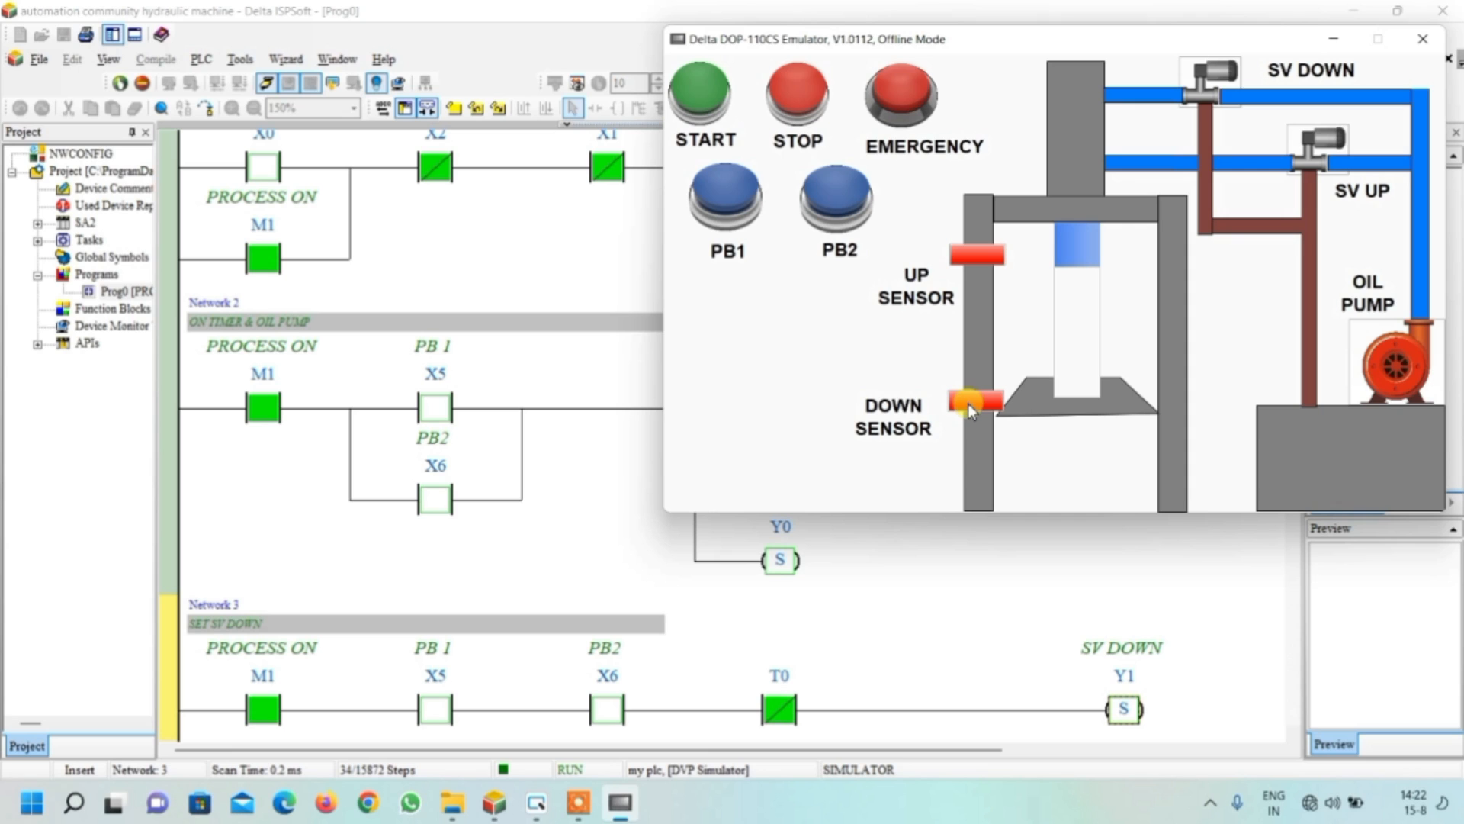
{"action": "scroll", "coordinate": [446, 562], "scroll_direction": "down", "scroll_amount": 4}
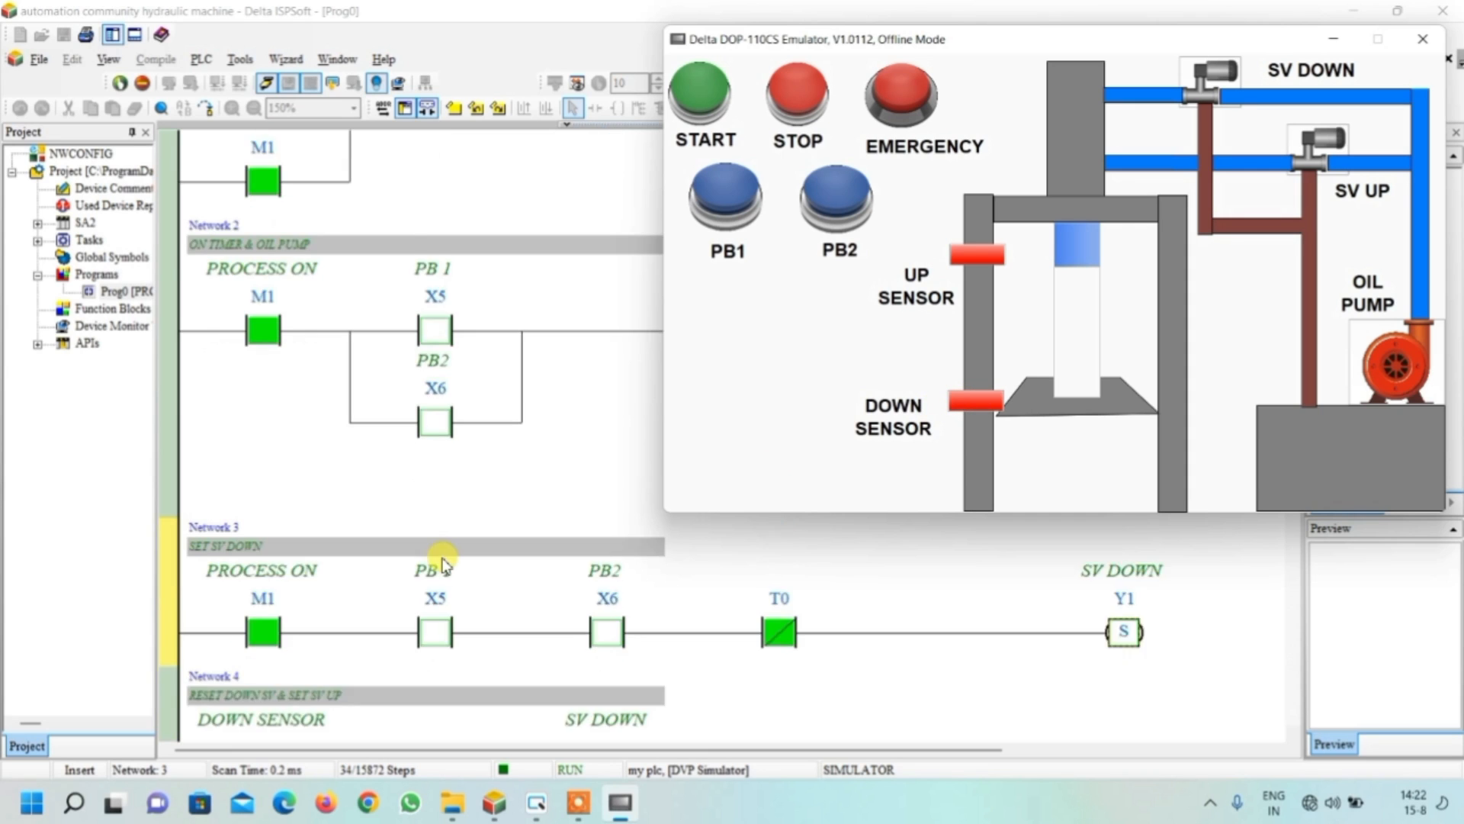
{"action": "scroll", "coordinate": [444, 560], "scroll_direction": "down", "scroll_amount": 2}
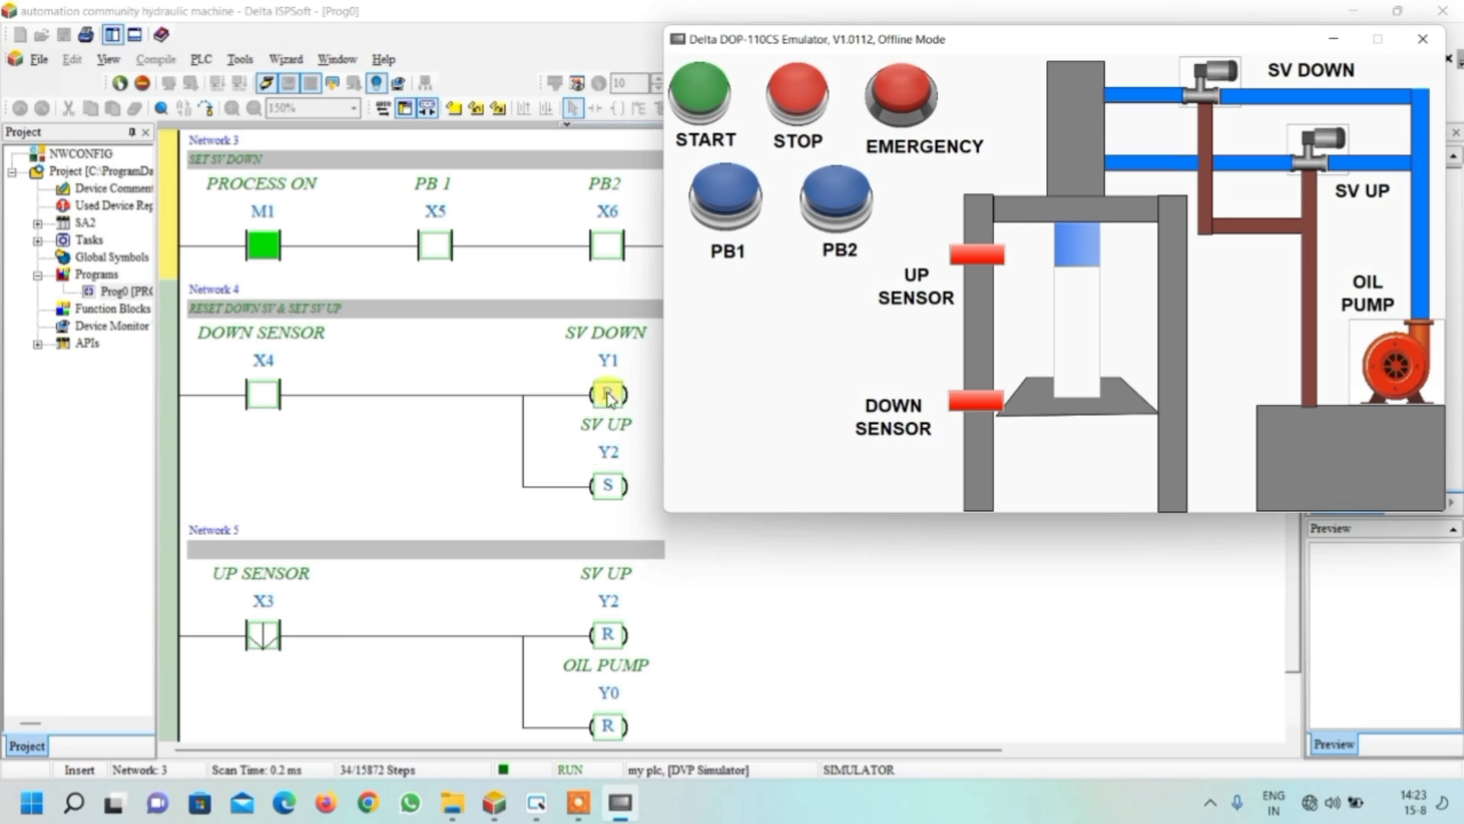
Operate PB1 and PB2 alternately to run the cylinder cycle and examine the sensor and valve logic in Networks 4 and 5
{"action": "left_click", "coordinate": [726, 196]}
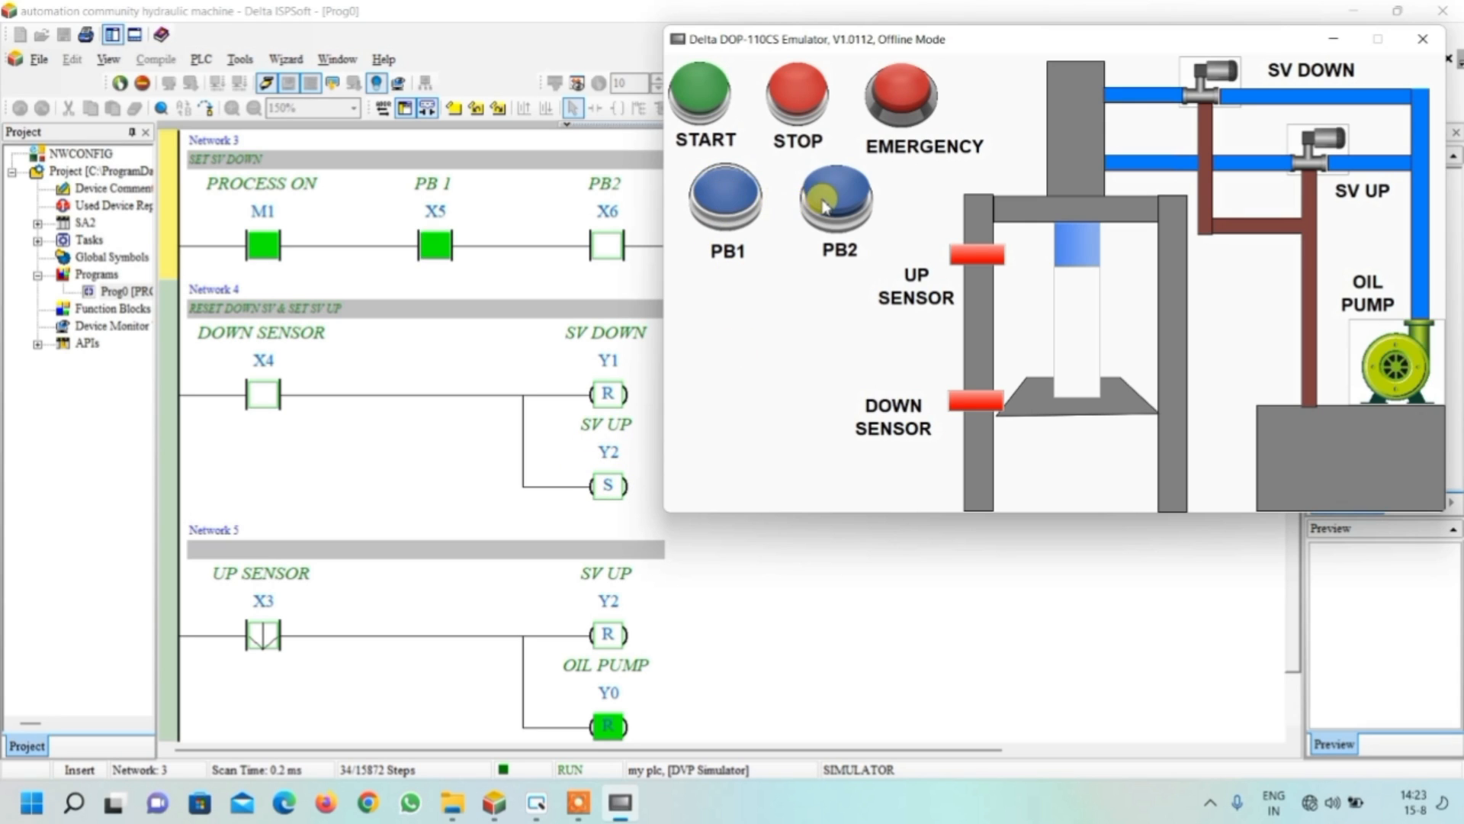
{"action": "left_click", "coordinate": [821, 200]}
{"action": "left_click", "coordinate": [734, 200]}
{"action": "left_click", "coordinate": [821, 200]}
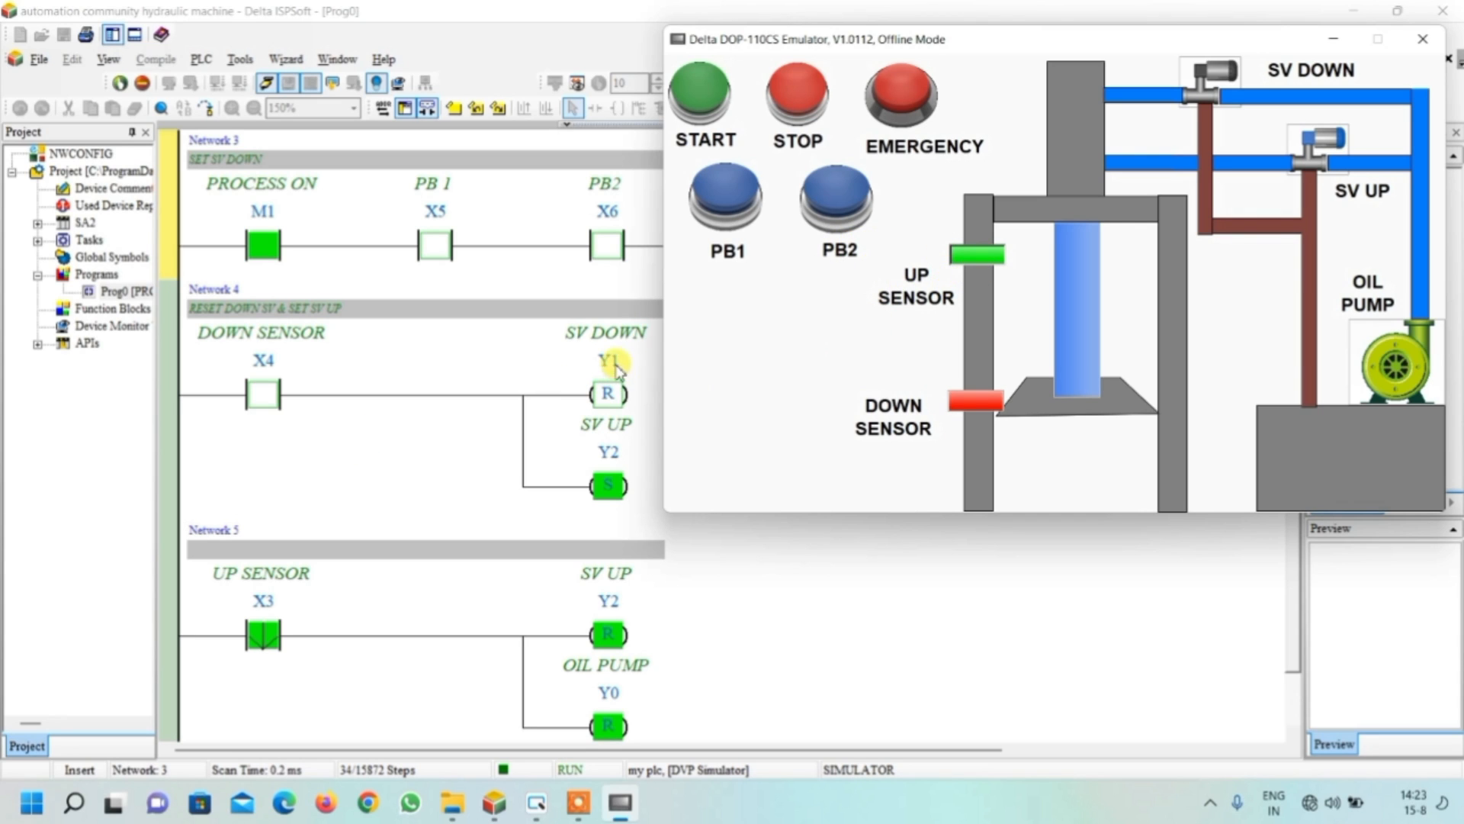
{"action": "scroll", "coordinate": [410, 449], "scroll_direction": "down", "scroll_amount": 1}
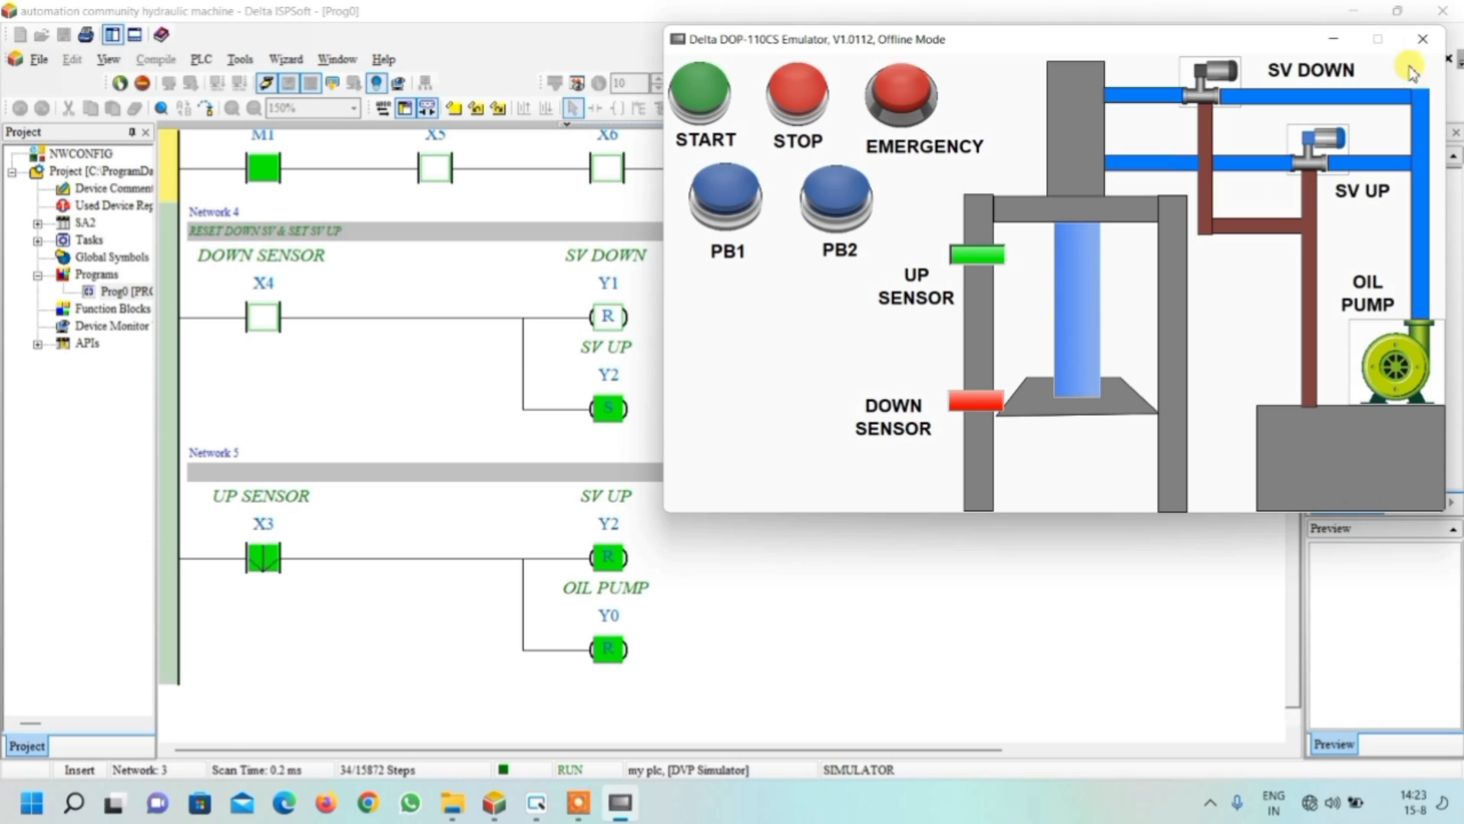
Close the emulator and open the Screen Cycle Macro of Screen_1 in DOPSoft
{"action": "left_click", "coordinate": [1423, 43]}
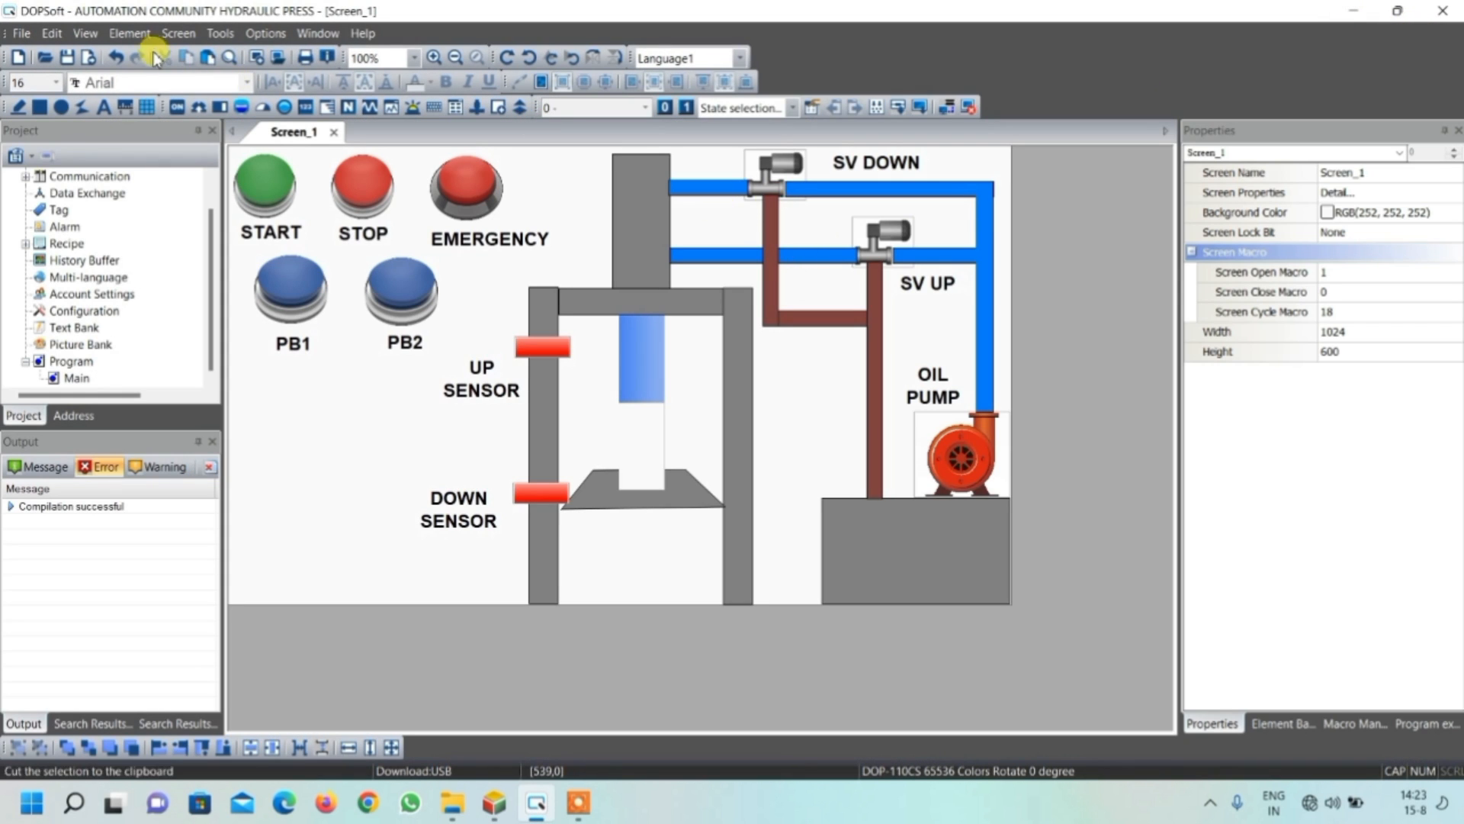
{"action": "left_click", "coordinate": [177, 33]}
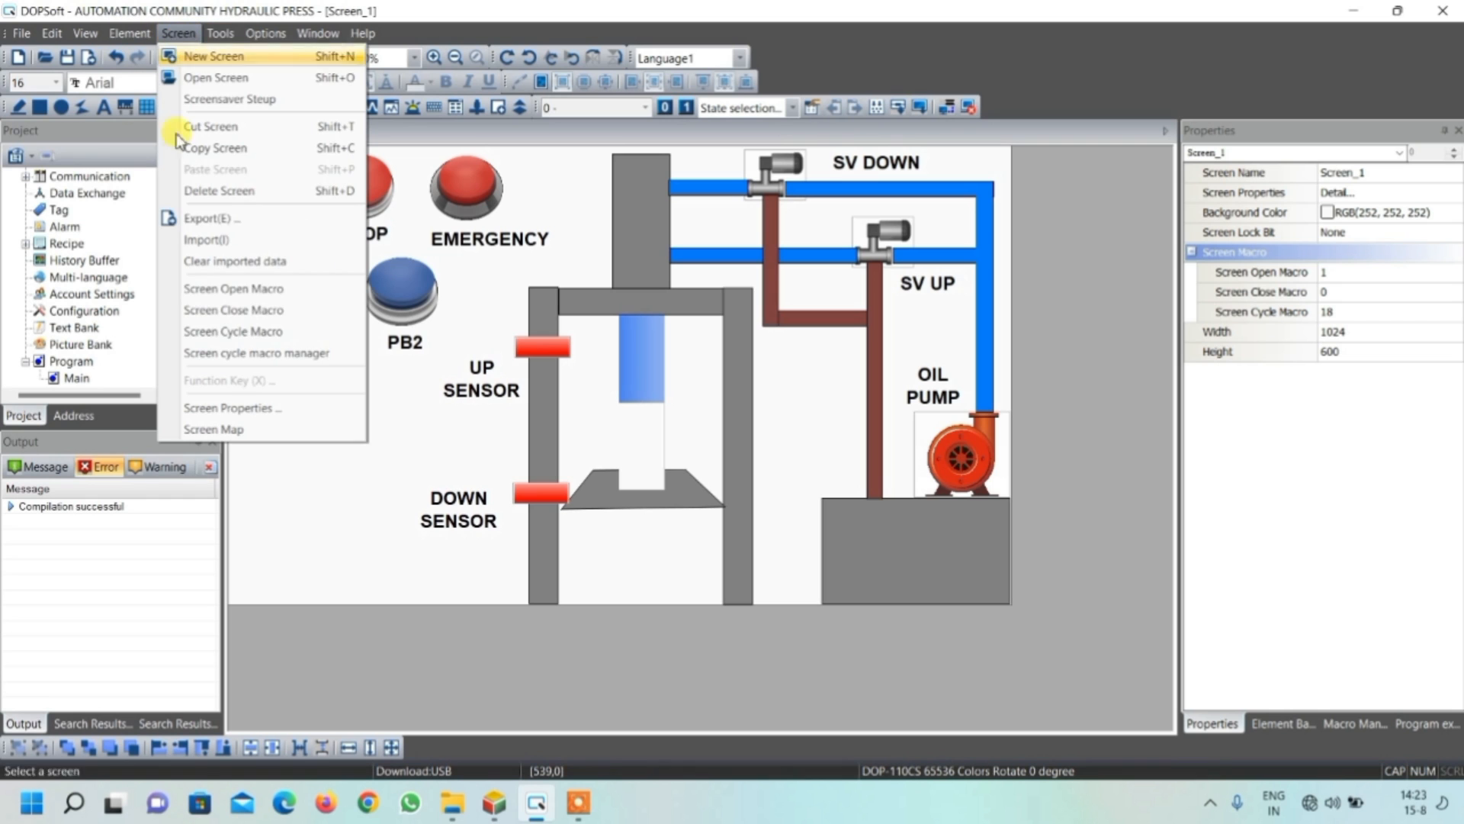
{"action": "left_click", "coordinate": [226, 332]}
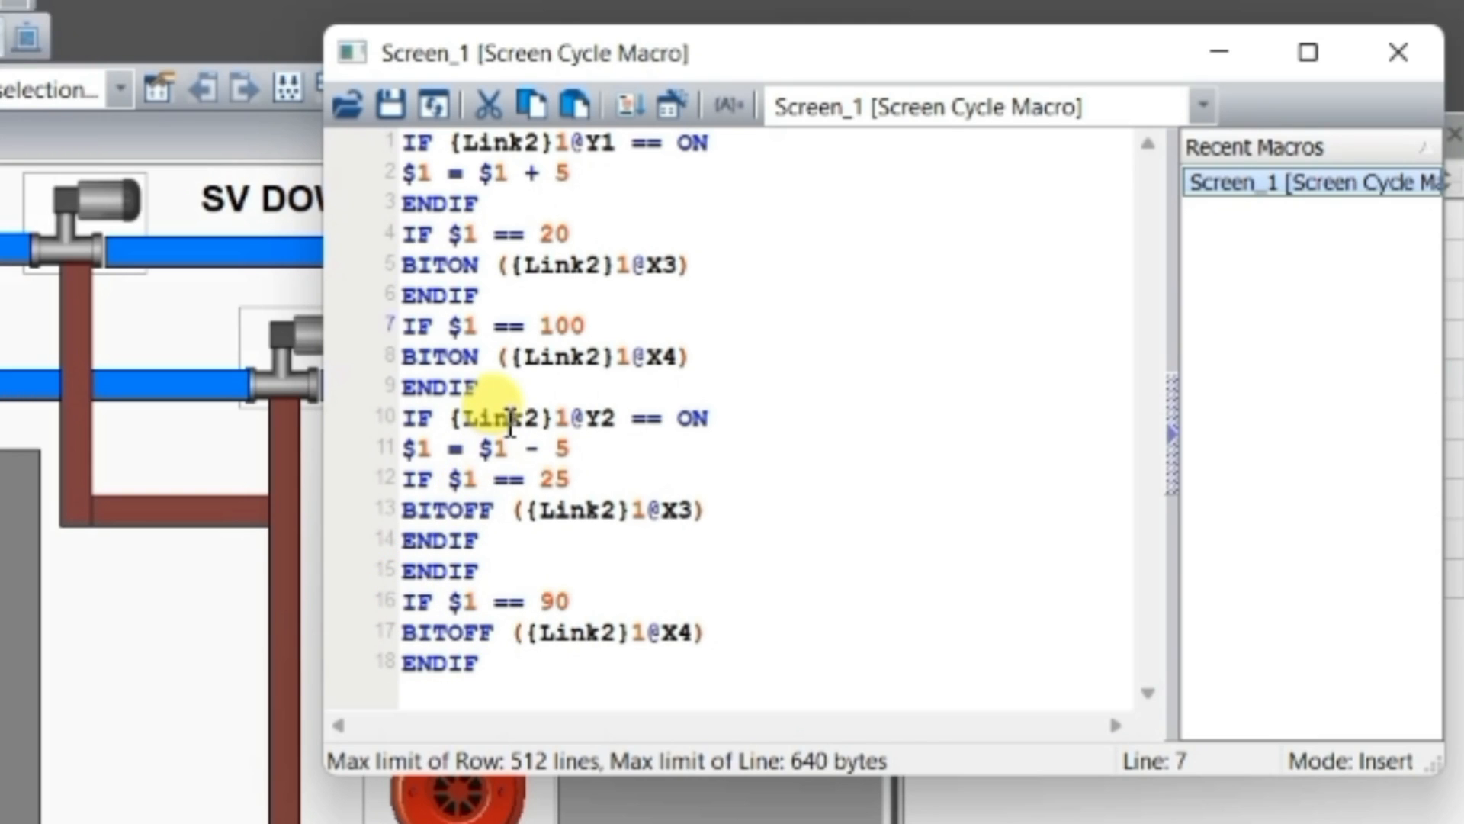
Insert the line $1 = 15 below the X3 BITOFF command in the screen cycle macro and close the macro editor
{"action": "left_click_drag", "start_coordinate": [694, 509], "coordinate": [424, 512]}
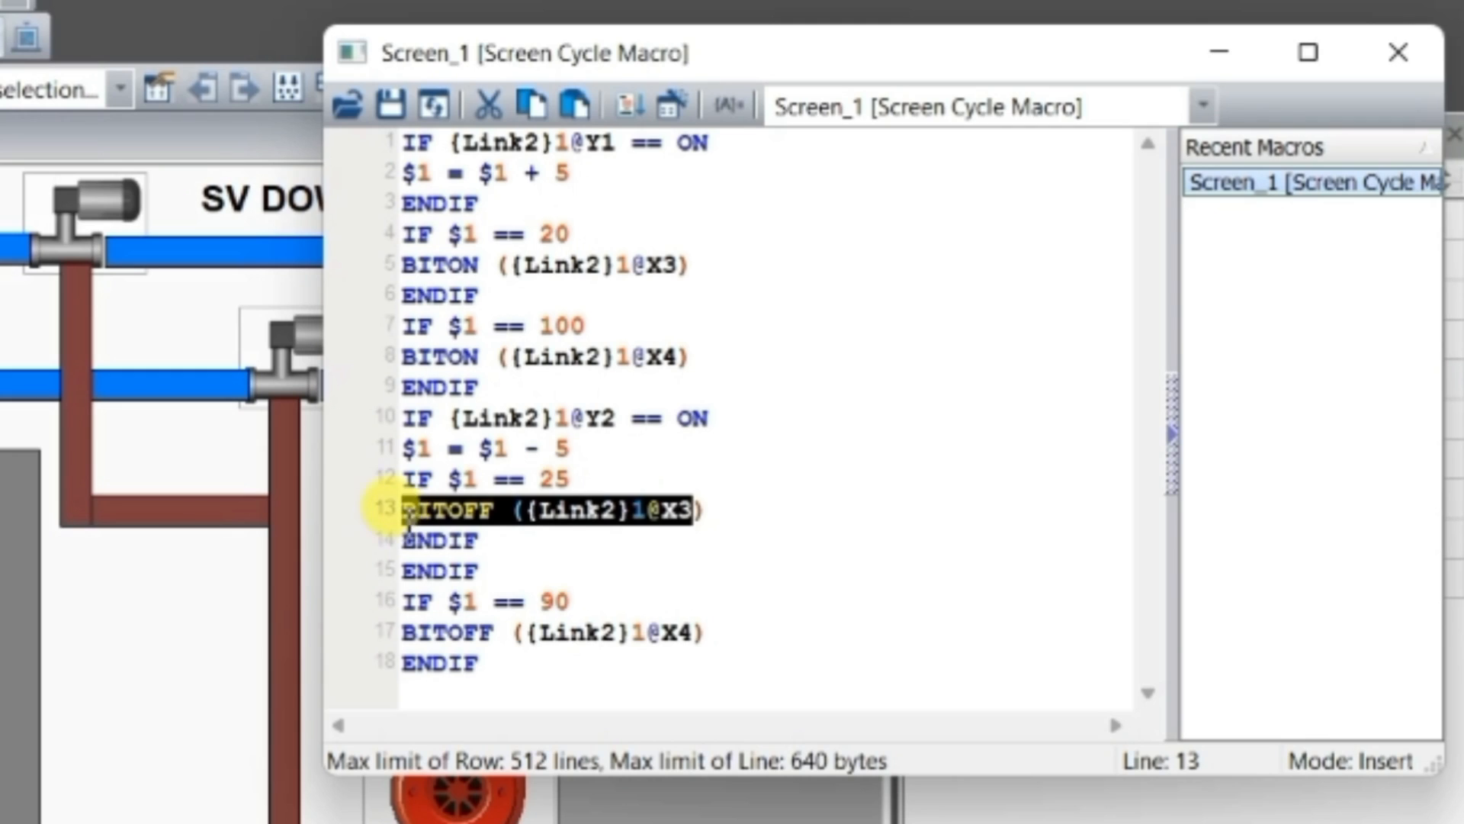
{"action": "left_click", "coordinate": [709, 509]}
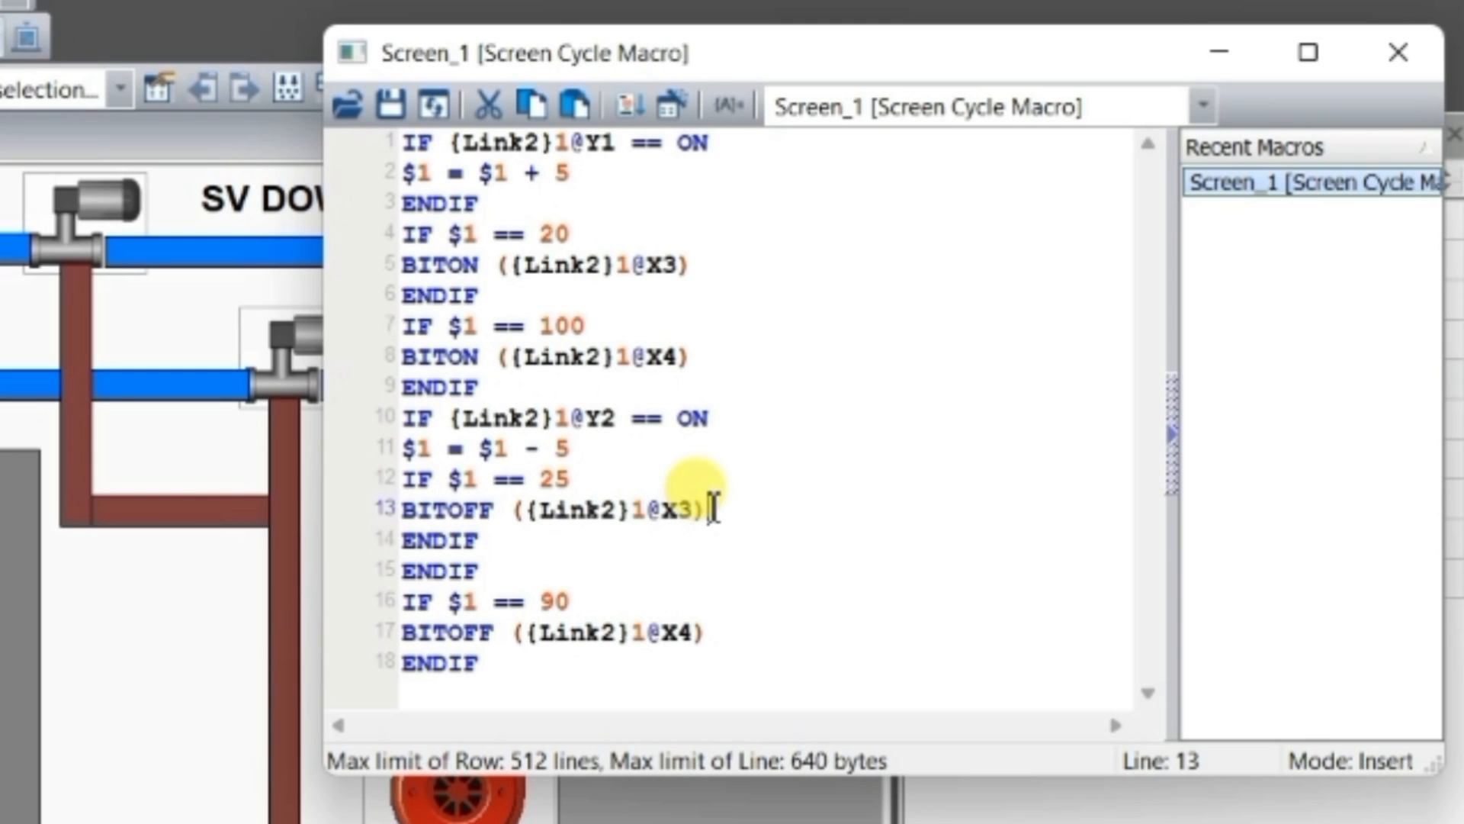
{"action": "key", "text": "Return"}
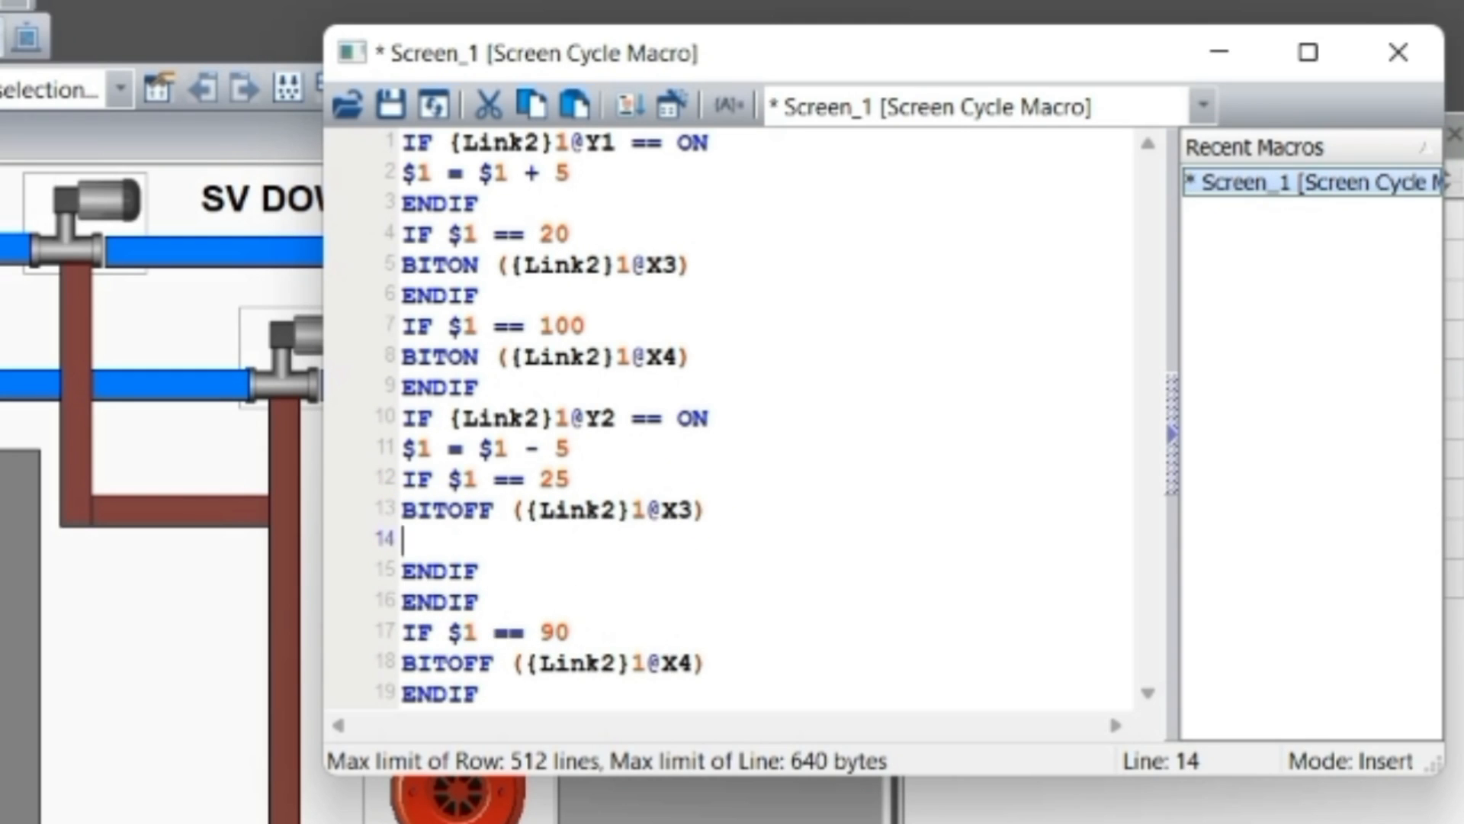
{"action": "type", "text": "$1 ="}
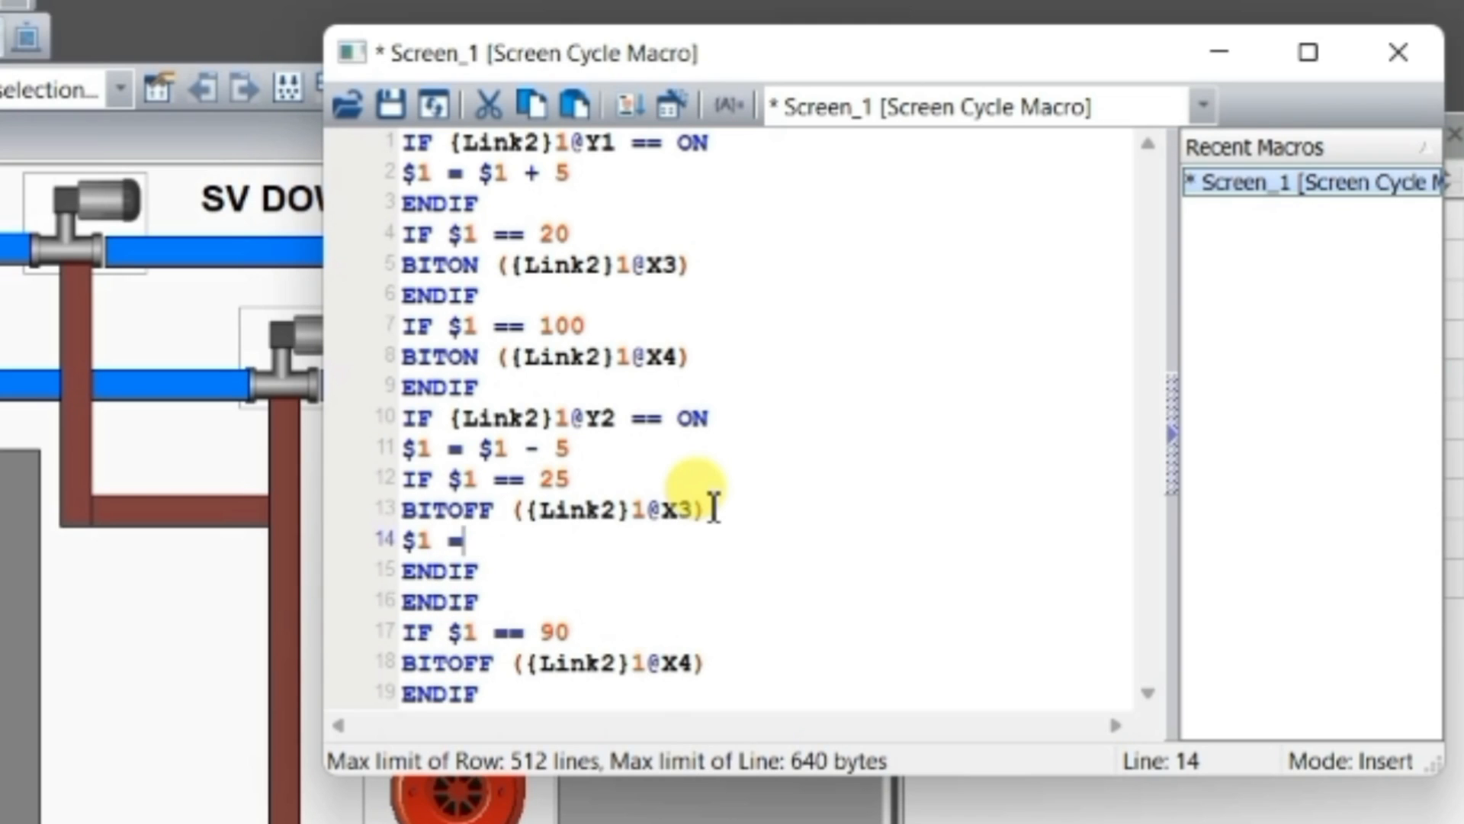
{"action": "type", "text": "15"}
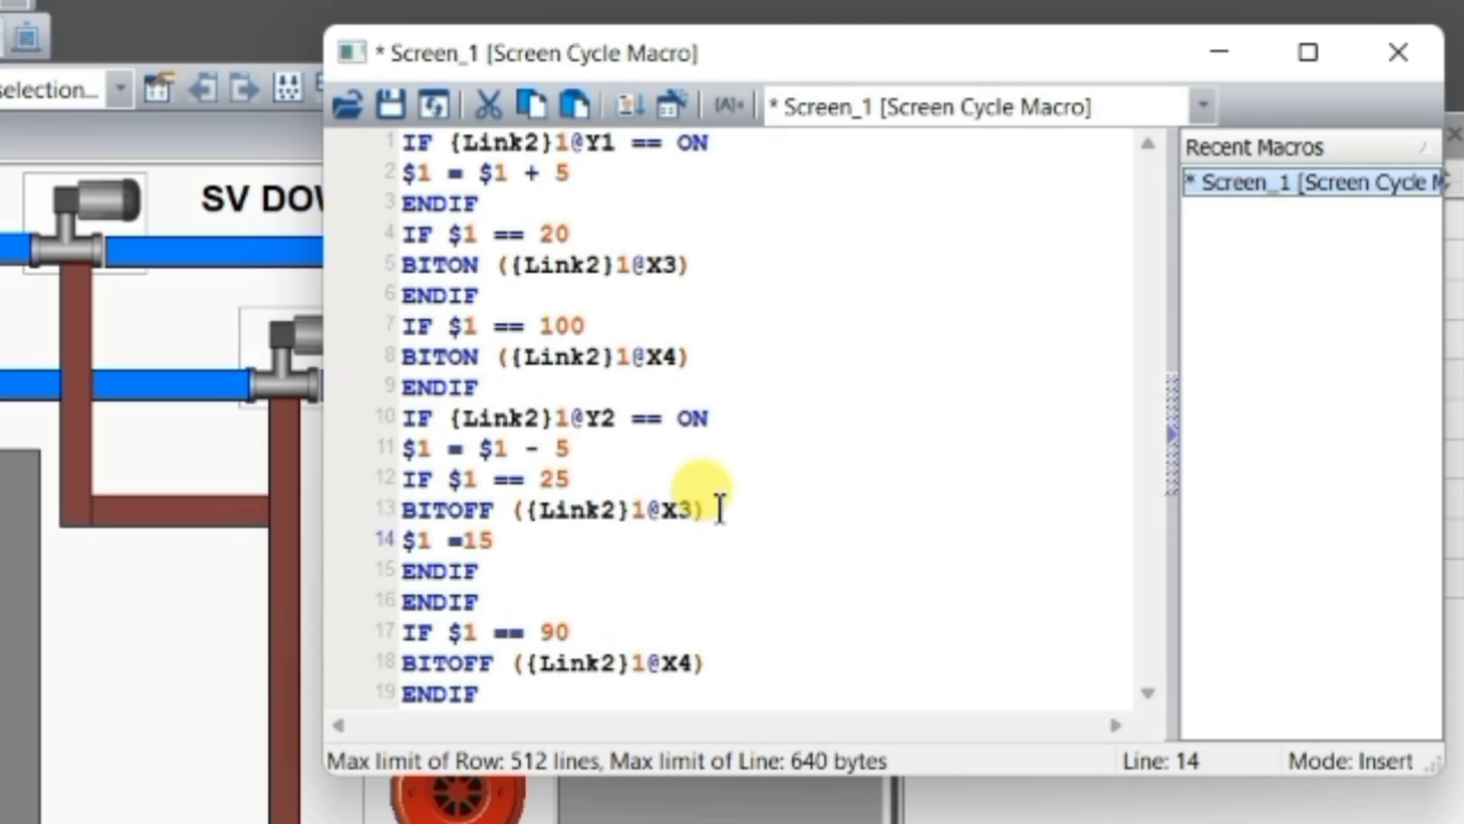
{"action": "key", "text": "Left"}
{"action": "key", "text": "Left"}
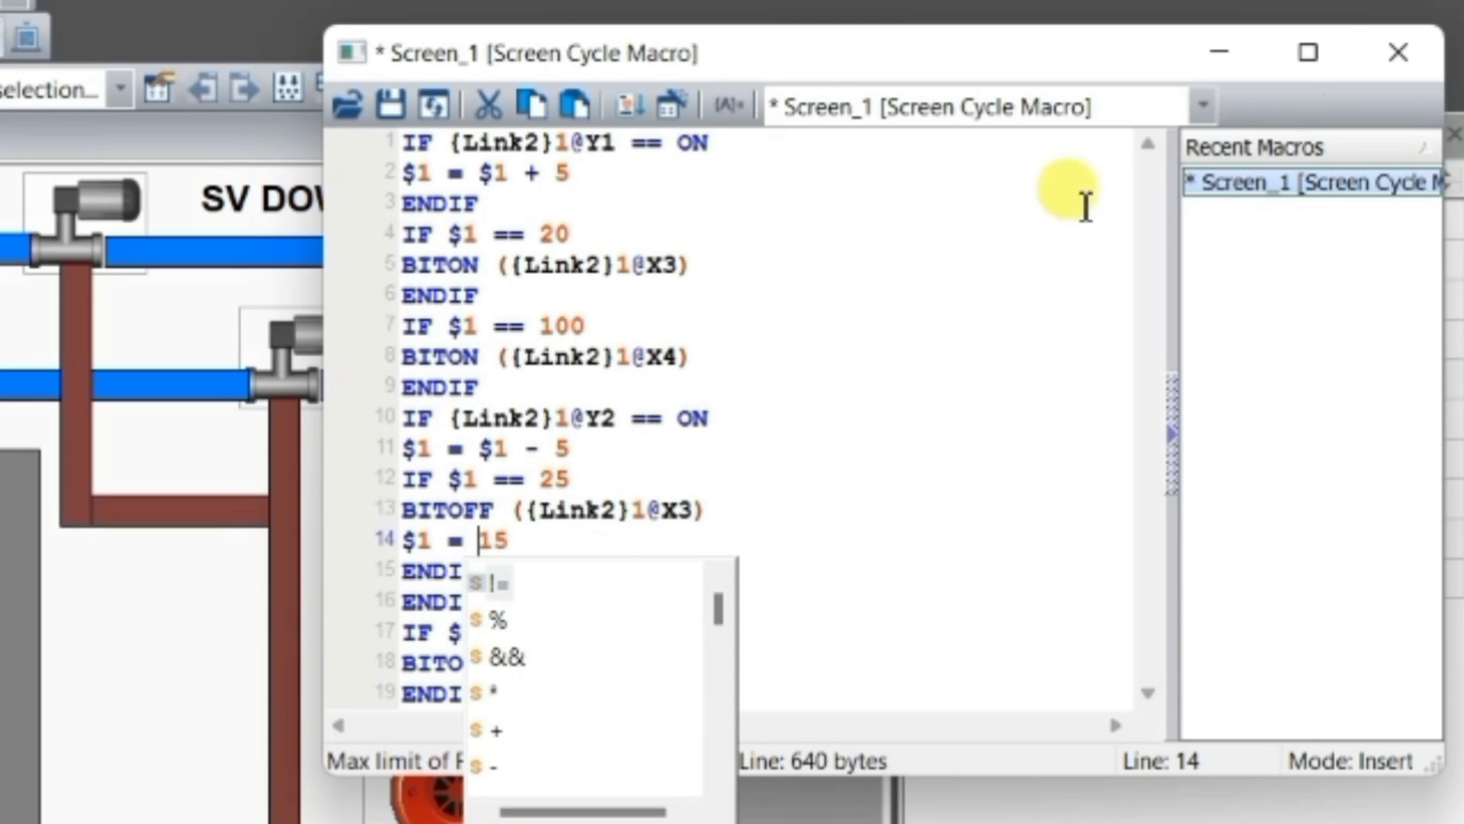
{"action": "left_click", "coordinate": [1204, 106]}
{"action": "left_click", "coordinate": [1399, 52]}
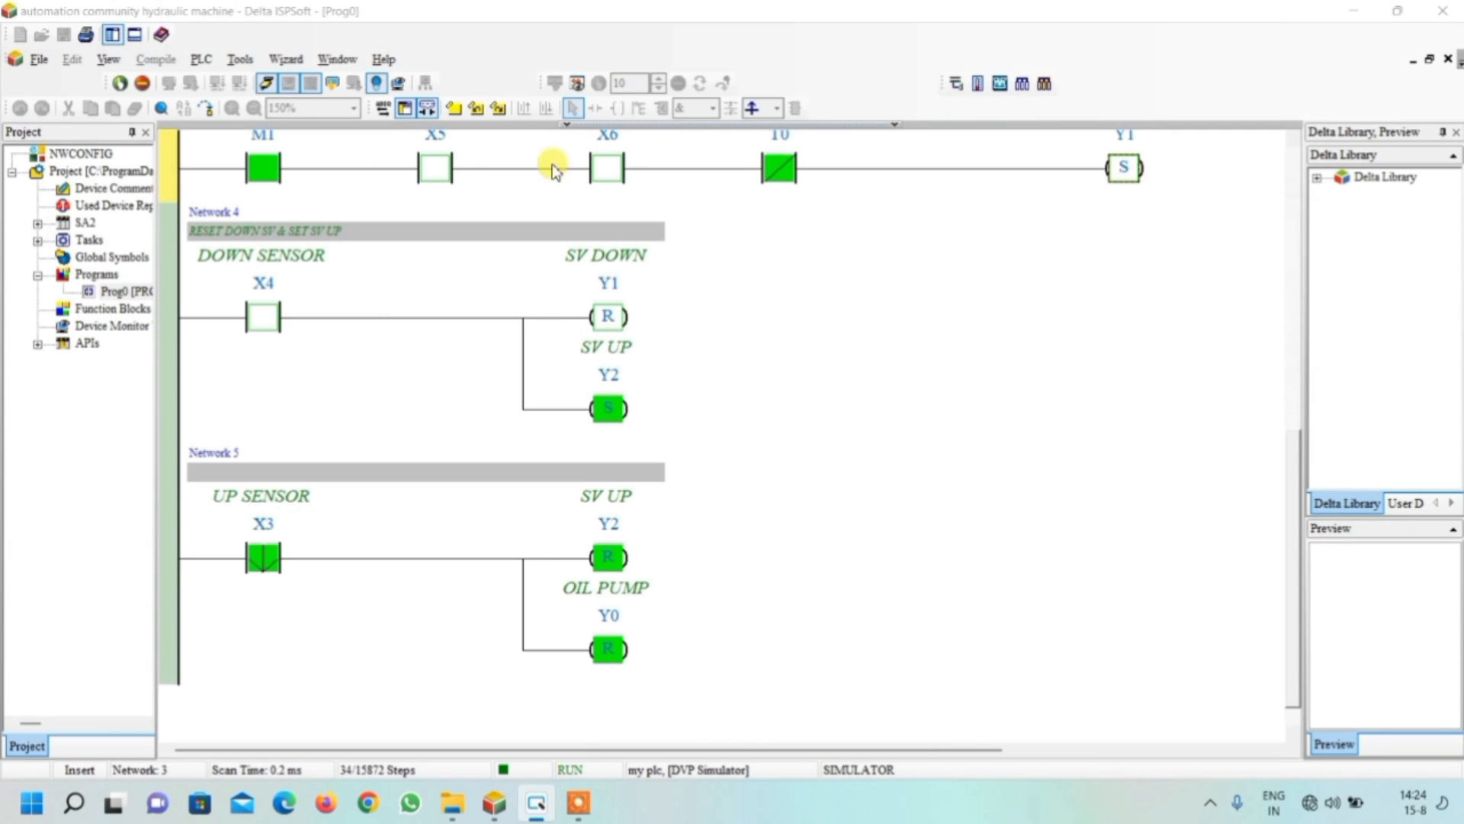
Switch back to DOPSoft and replace the contents of Screen_1's Screen Open Macro with $1 = 15
{"action": "left_click", "coordinate": [535, 809]}
{"action": "left_click", "coordinate": [535, 809]}
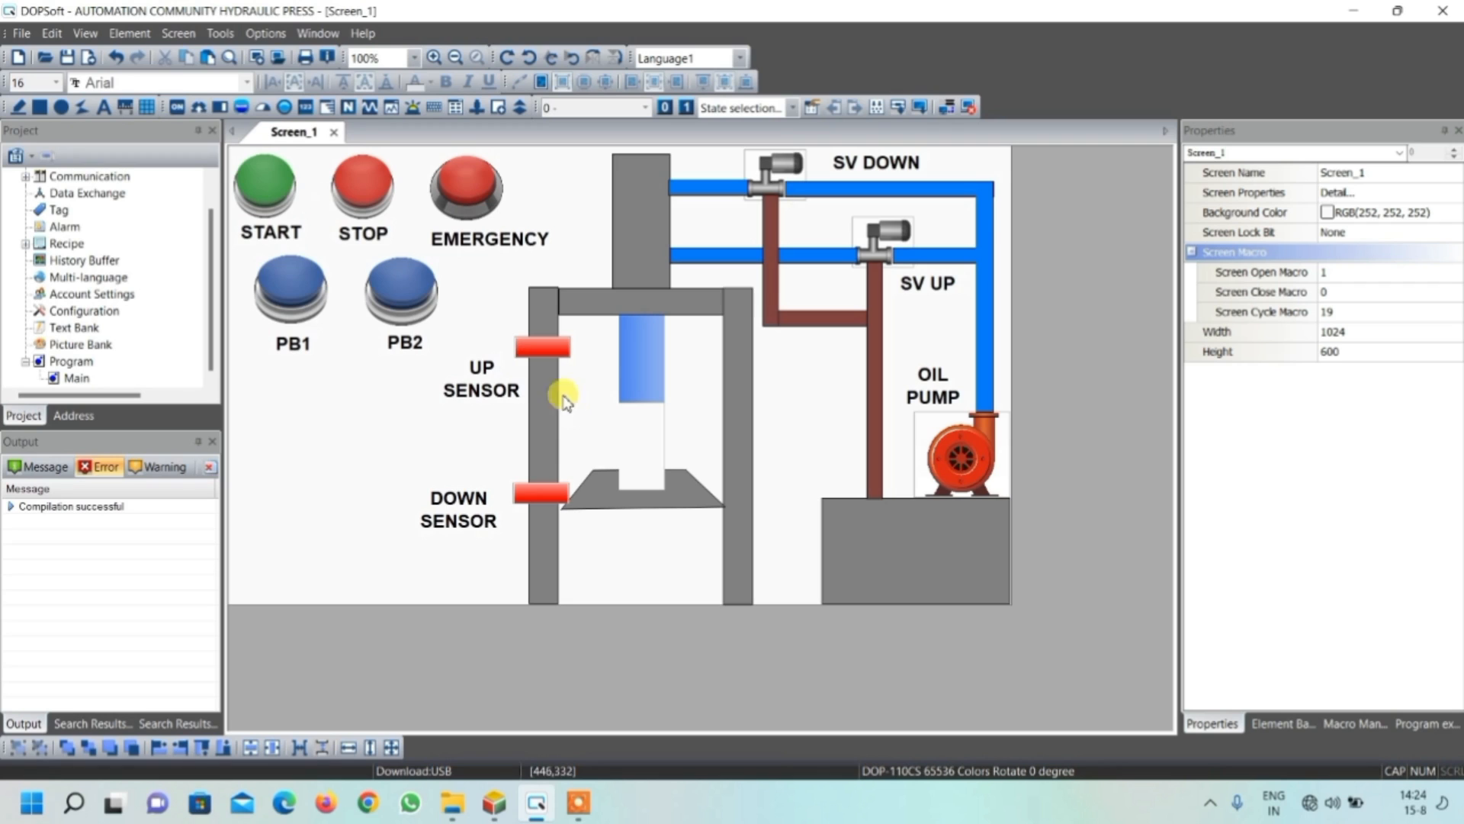
{"action": "left_click", "coordinate": [177, 33]}
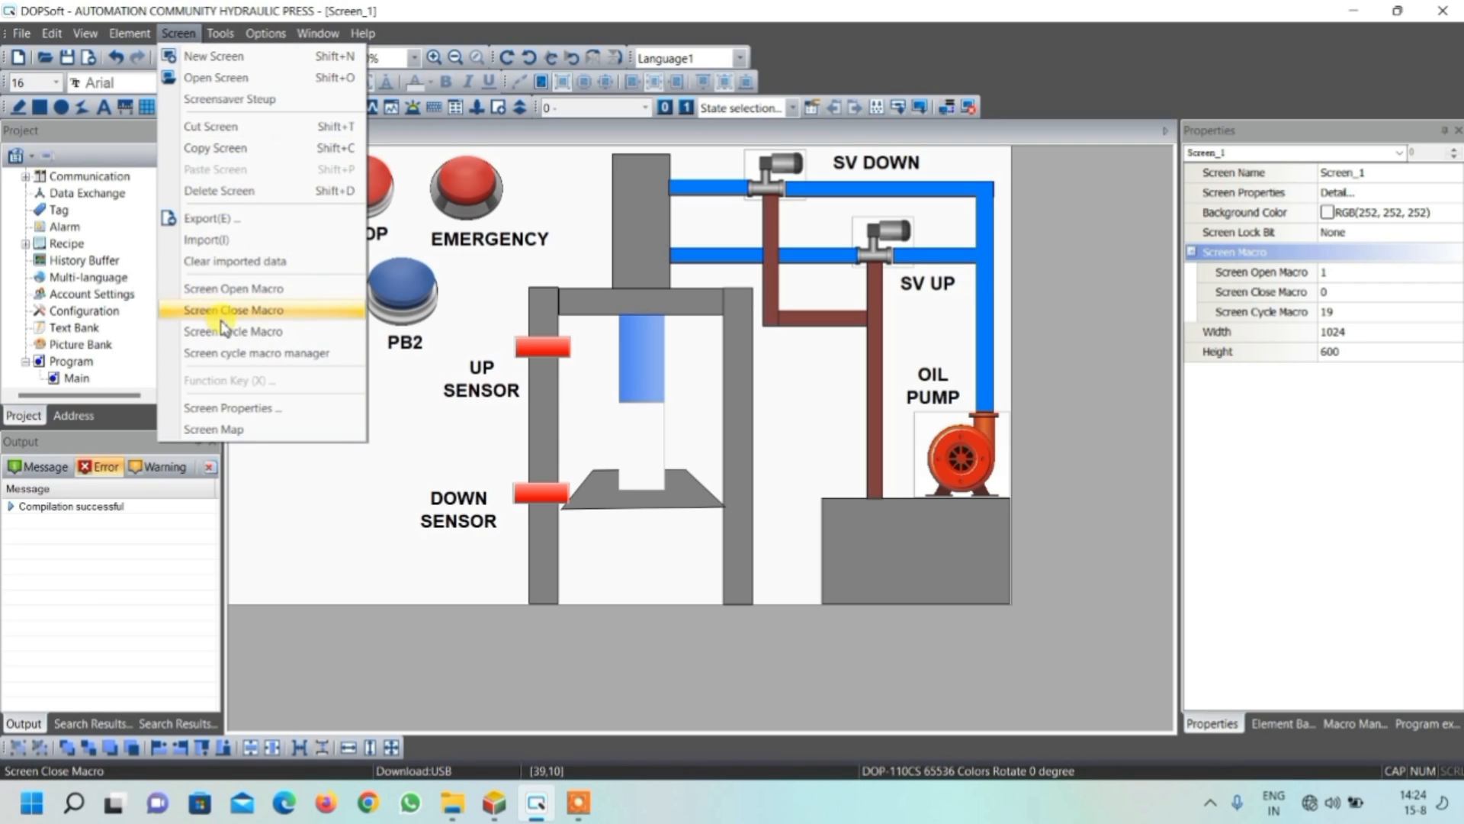
{"action": "left_click", "coordinate": [233, 289]}
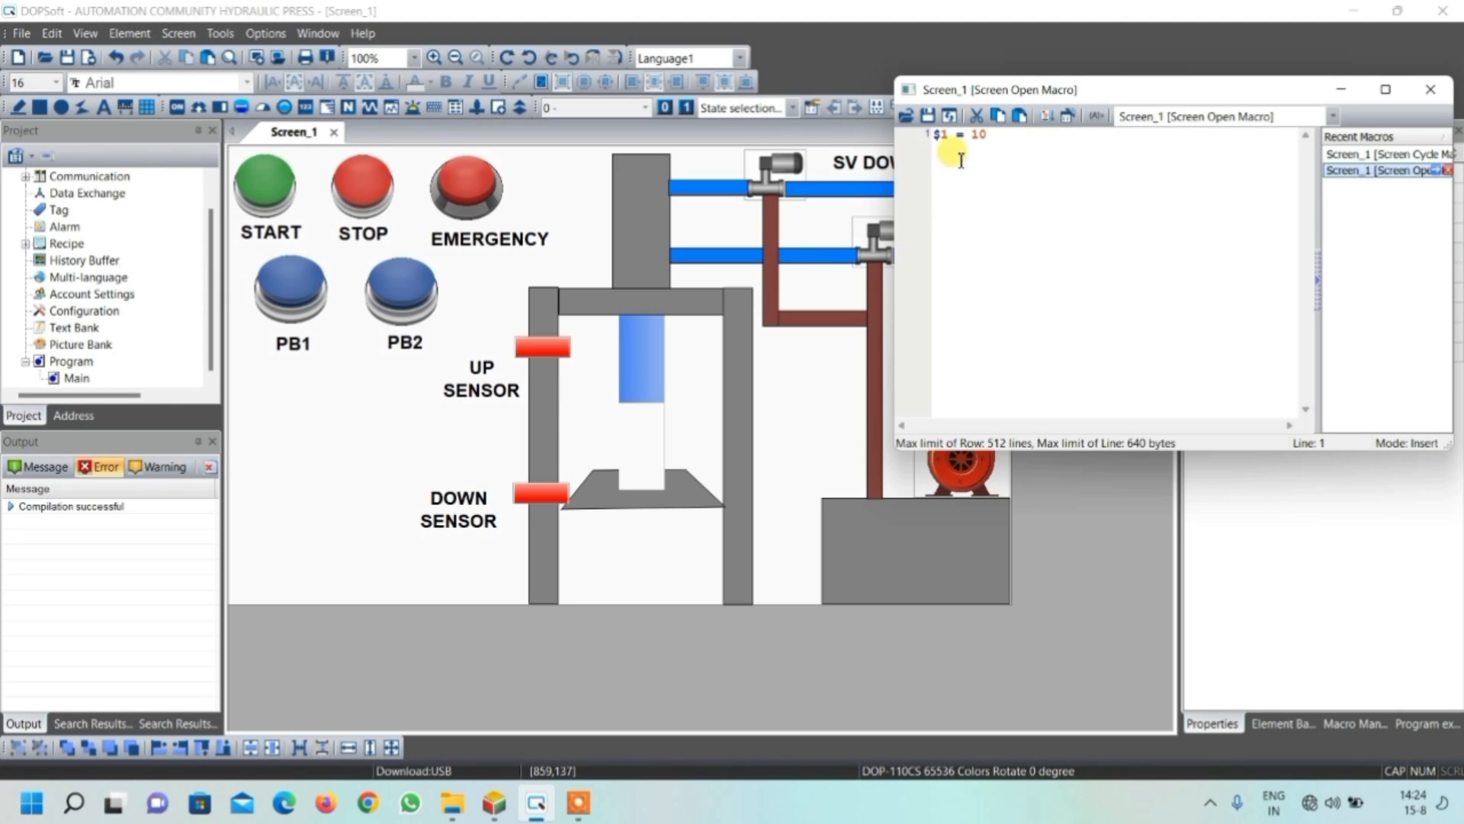
{"action": "left_click_drag", "start_coordinate": [979, 140], "coordinate": [931, 142]}
{"action": "key", "text": "Delete"}
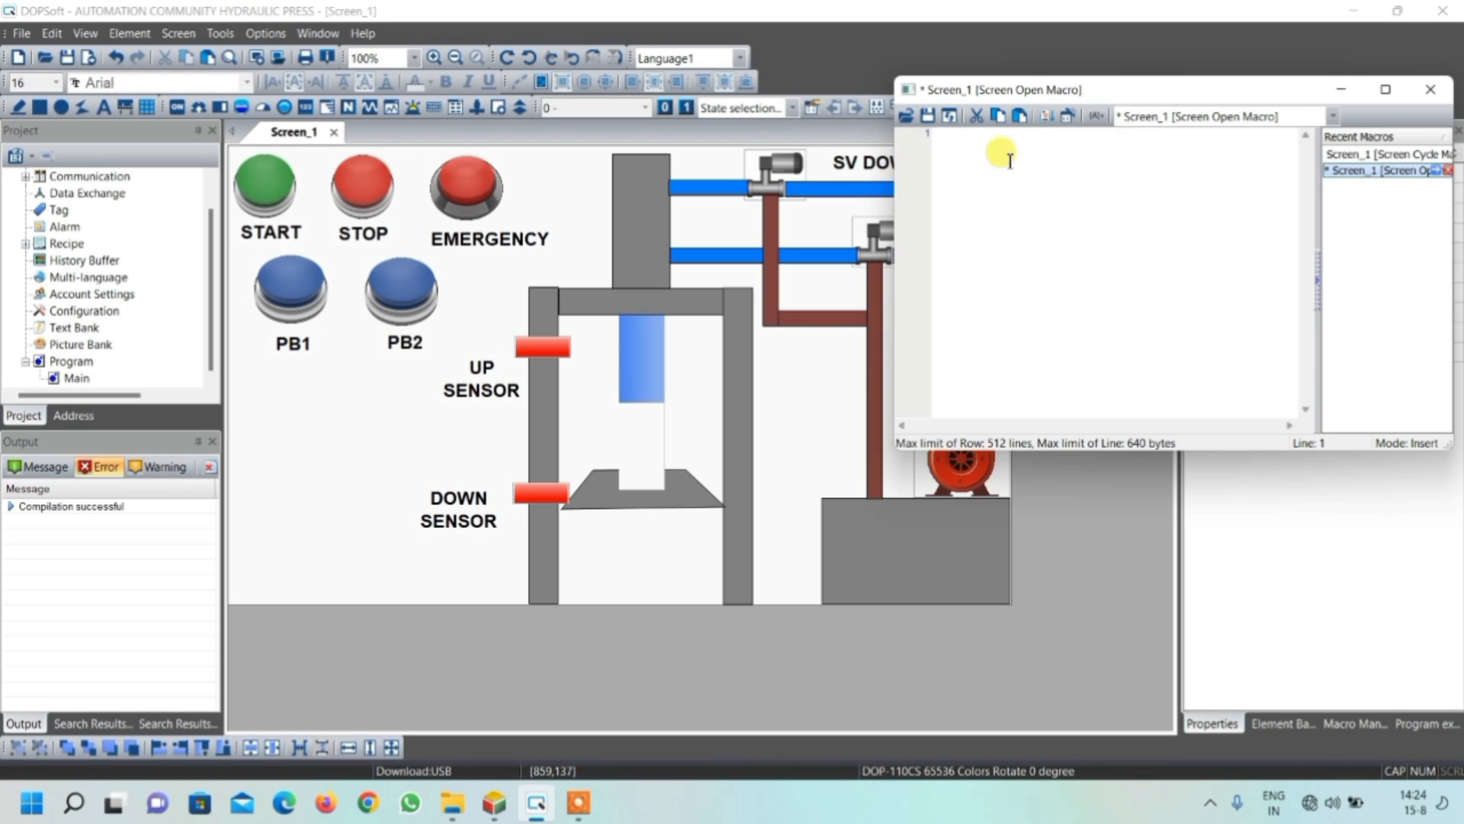
{"action": "type", "text": "$"}
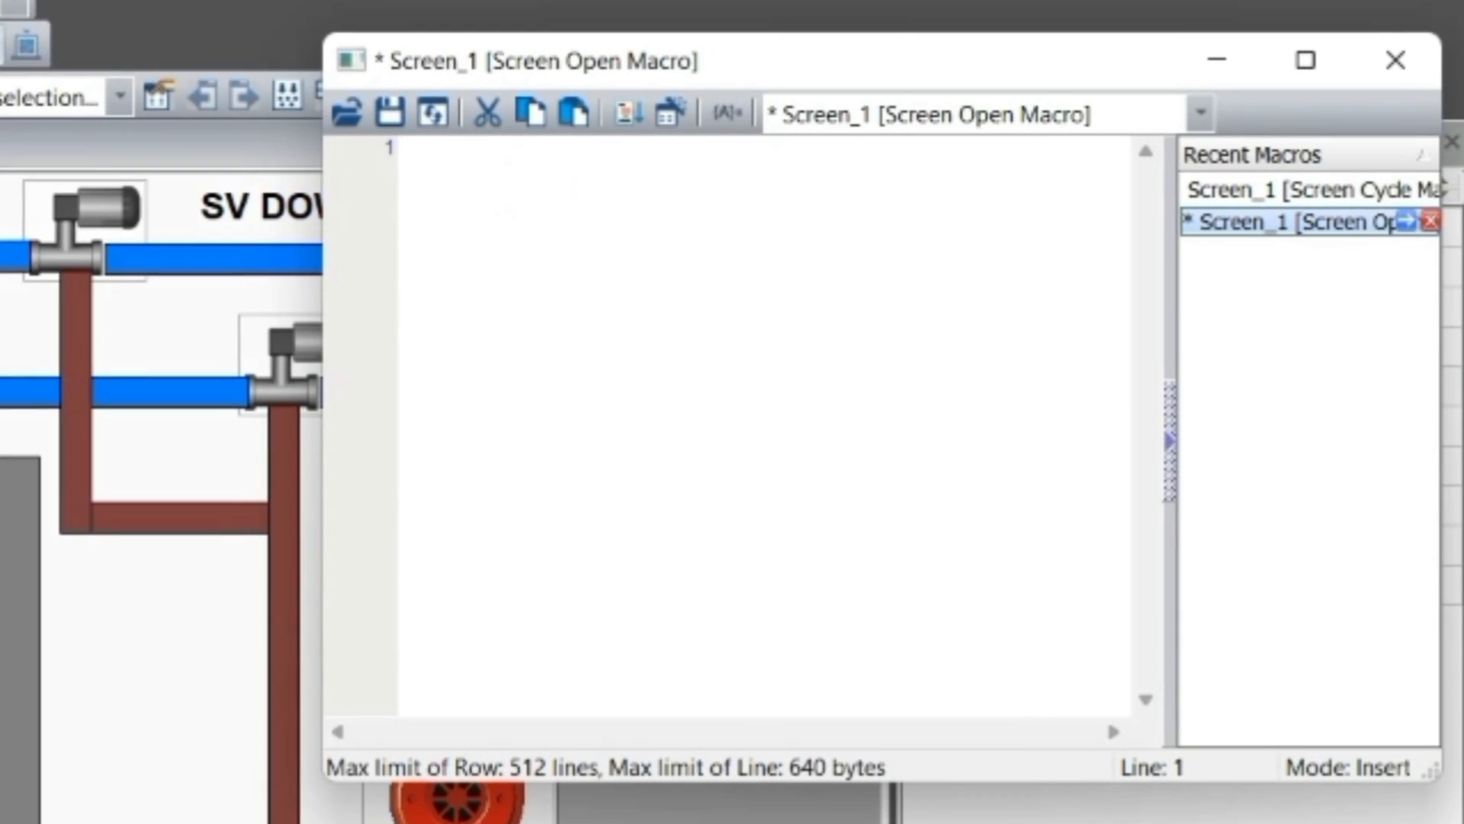
{"action": "type", "text": "1 "}
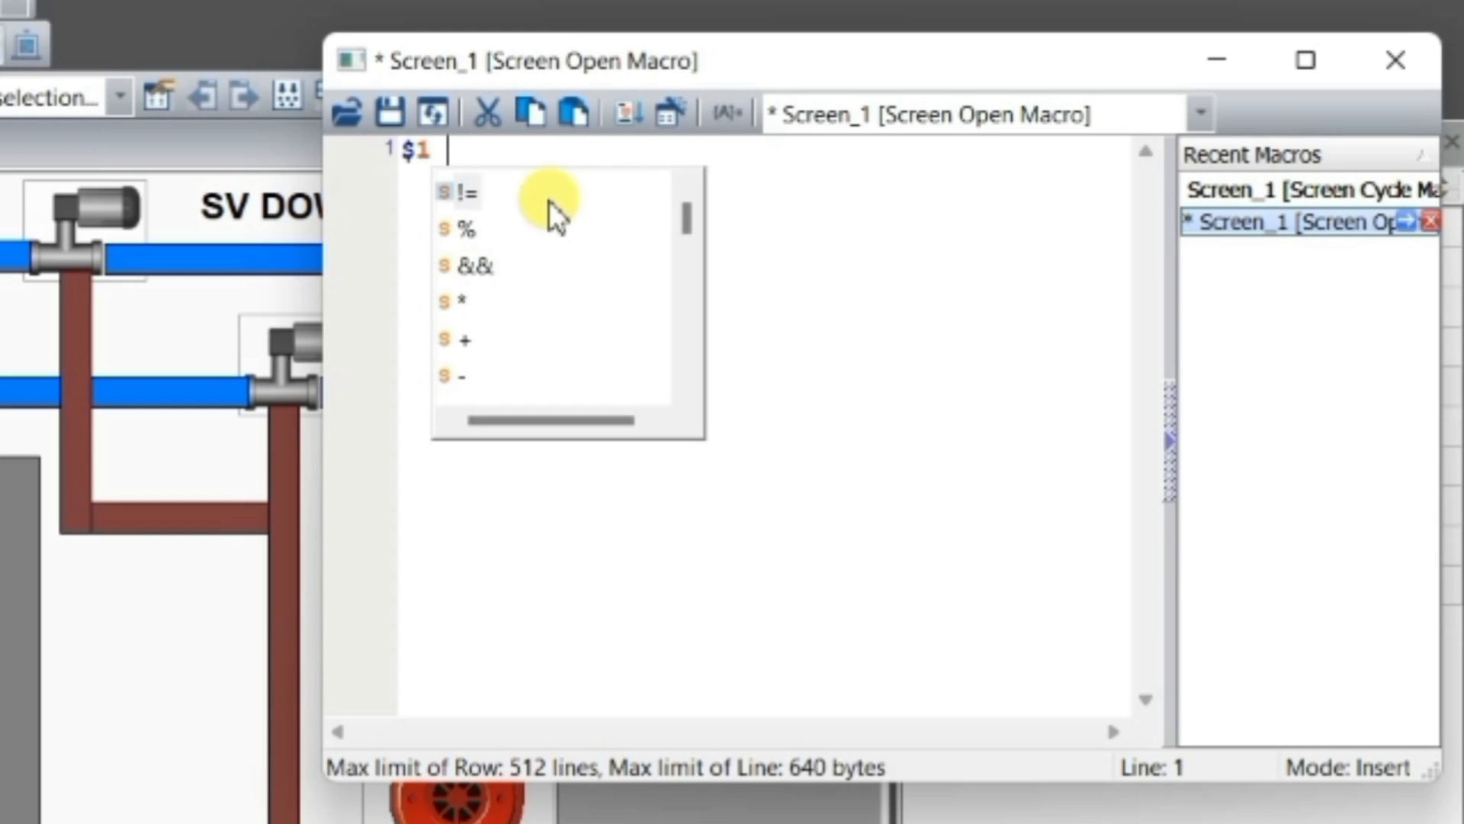
{"action": "type", "text": "= 15"}
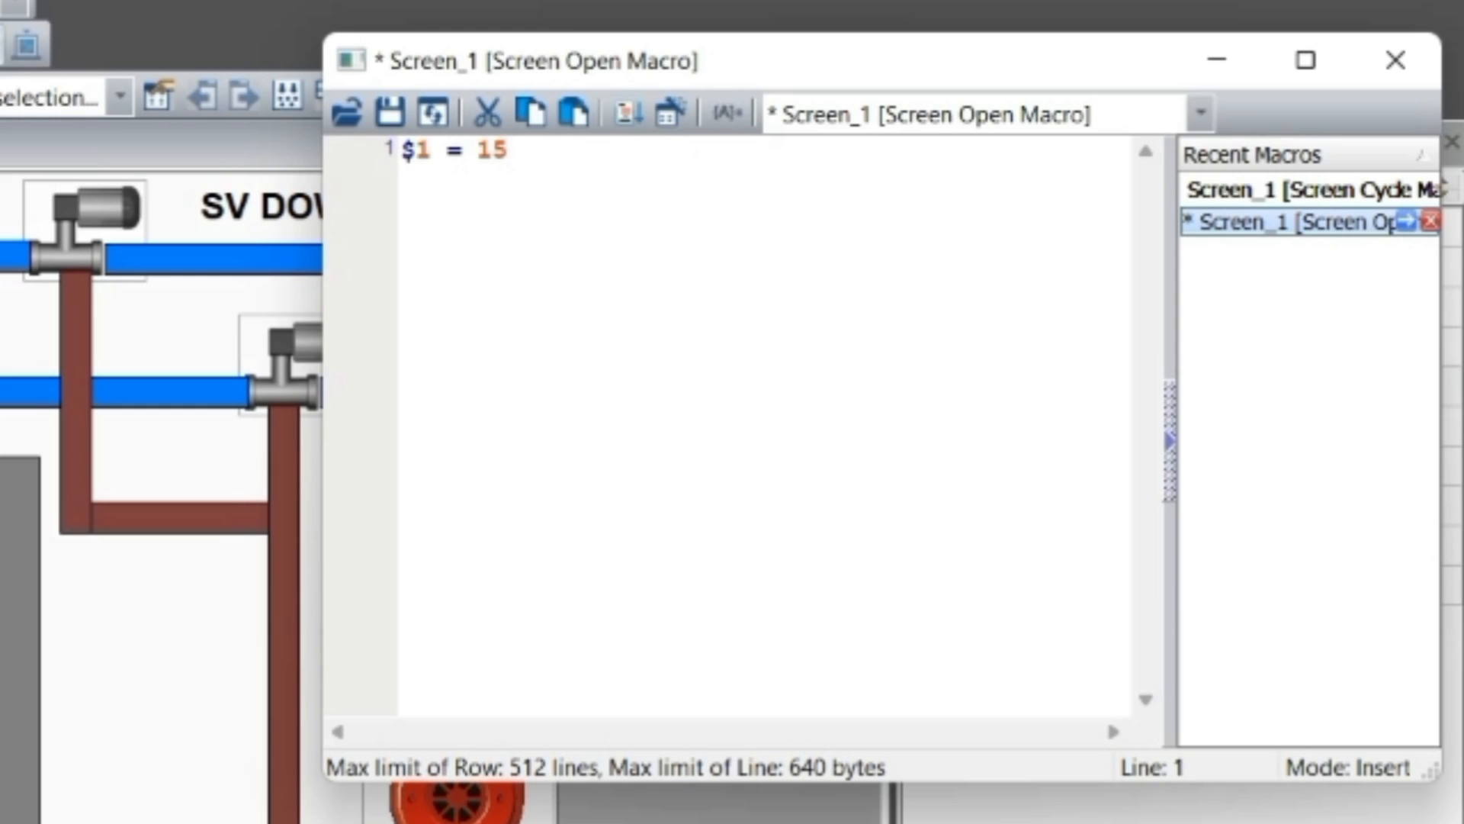
Close the Screen Open Macro with its change saved and start the offline simulation of the press screen from DOPSoft
{"action": "left_click", "coordinate": [1396, 60]}
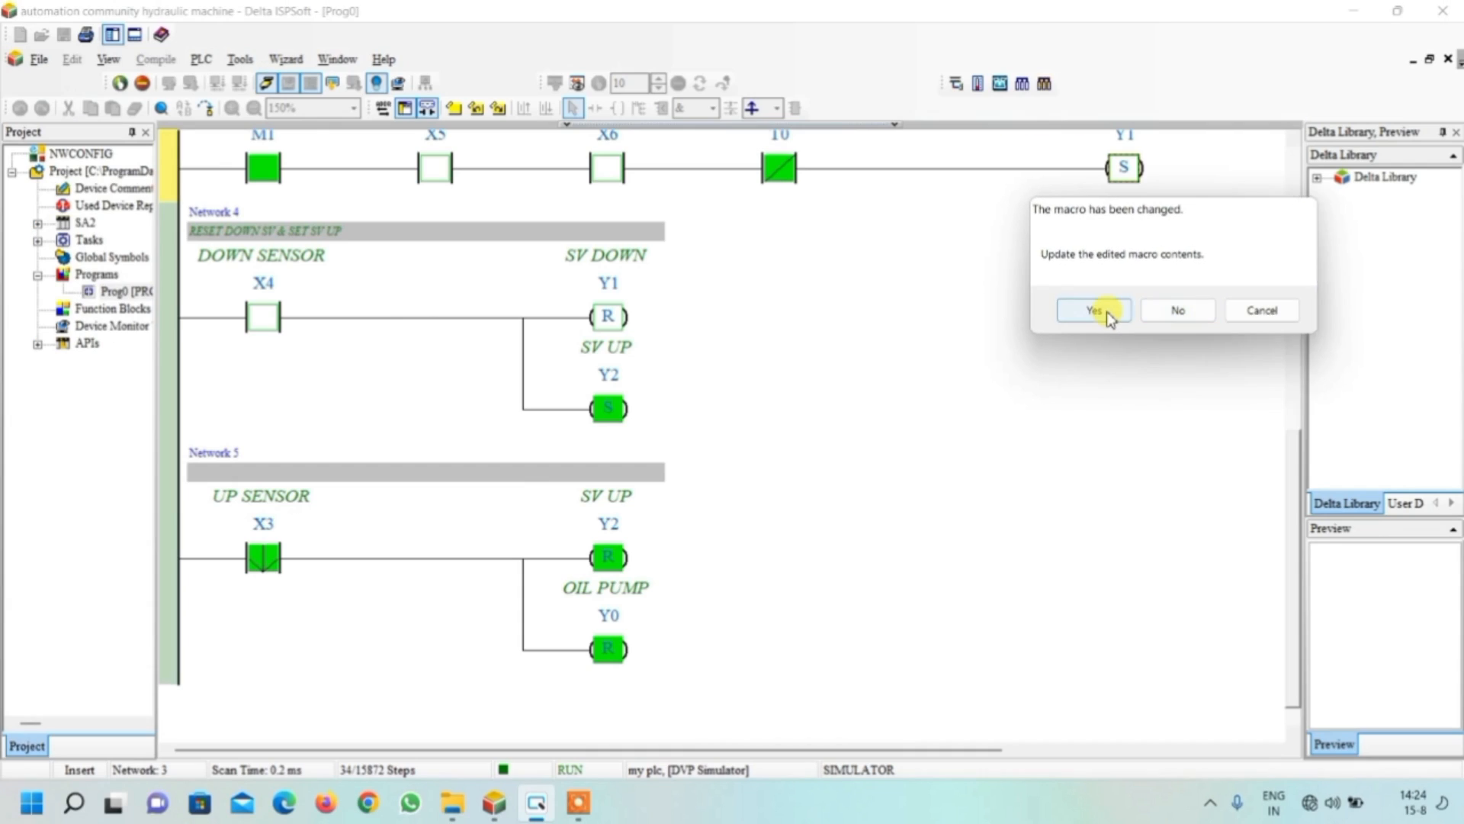
{"action": "left_click", "coordinate": [1032, 341]}
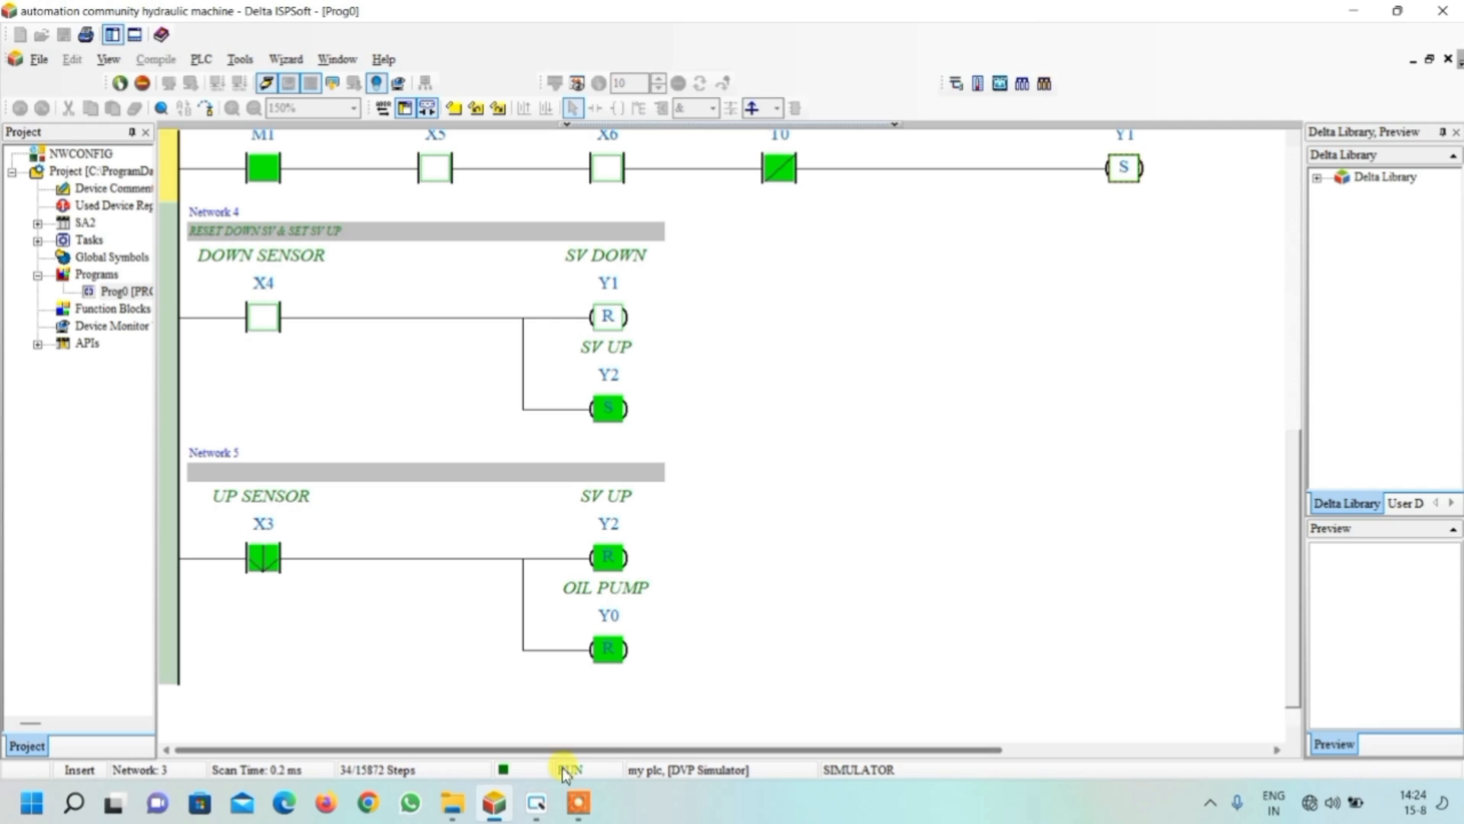
{"action": "left_click", "coordinate": [543, 807]}
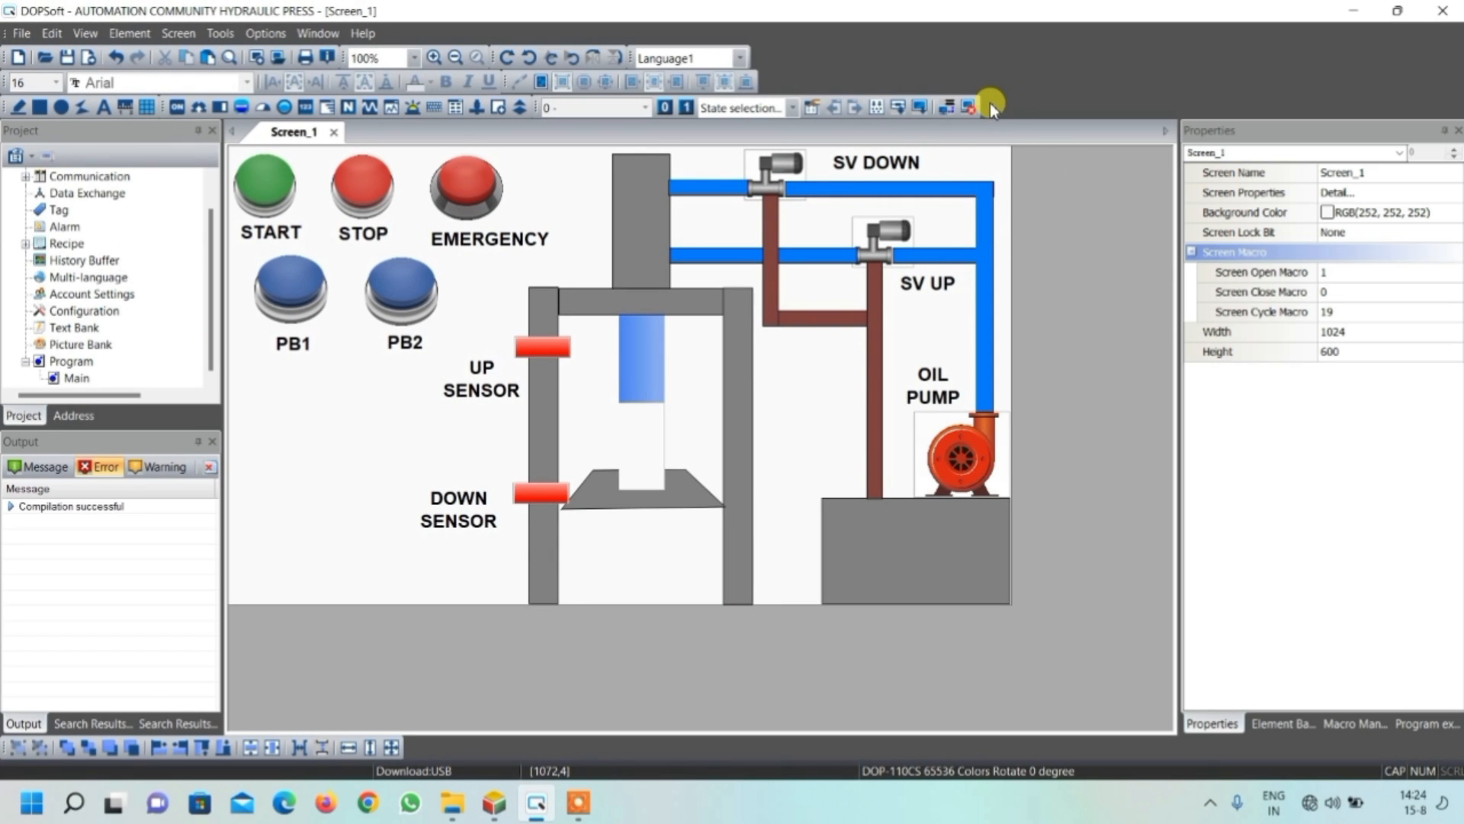
{"action": "left_click", "coordinate": [973, 107]}
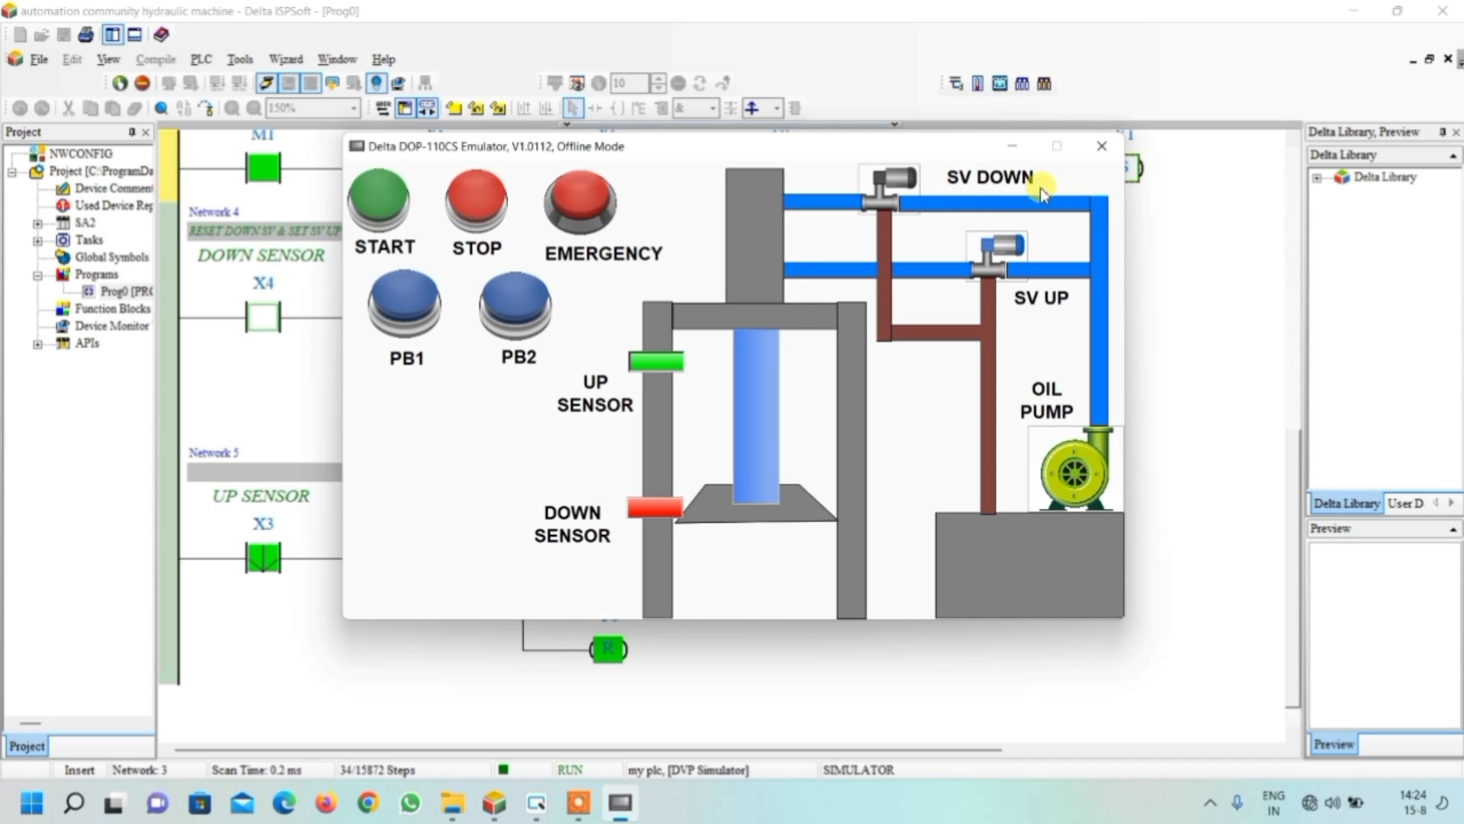
Place the emulator beside Networks 4 and 5 and examine how PB1 and the down sensor relate to contact X4
{"action": "left_click", "coordinate": [1101, 145]}
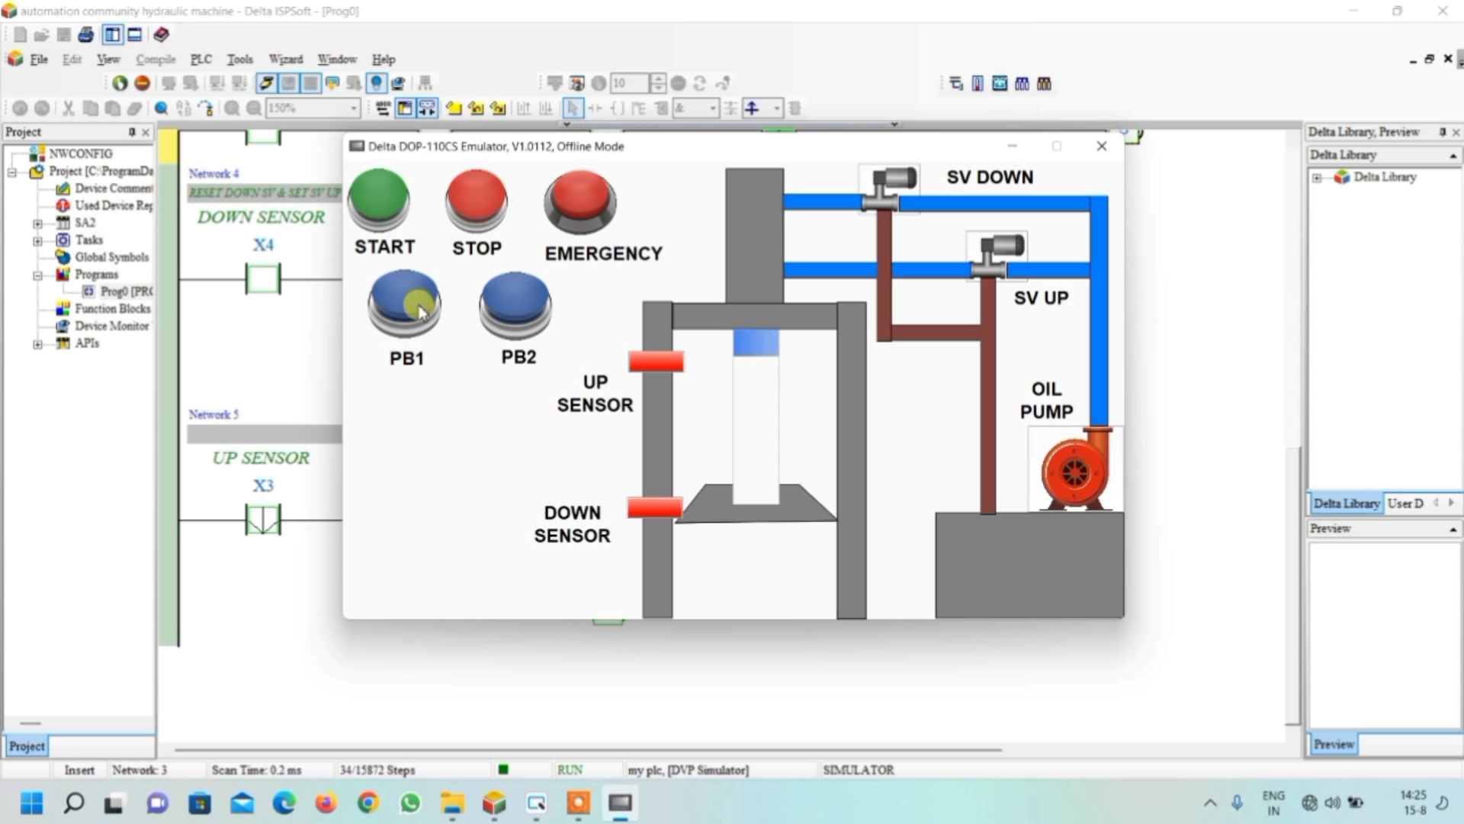
{"action": "left_click_drag", "start_coordinate": [787, 148], "coordinate": [1104, 154]}
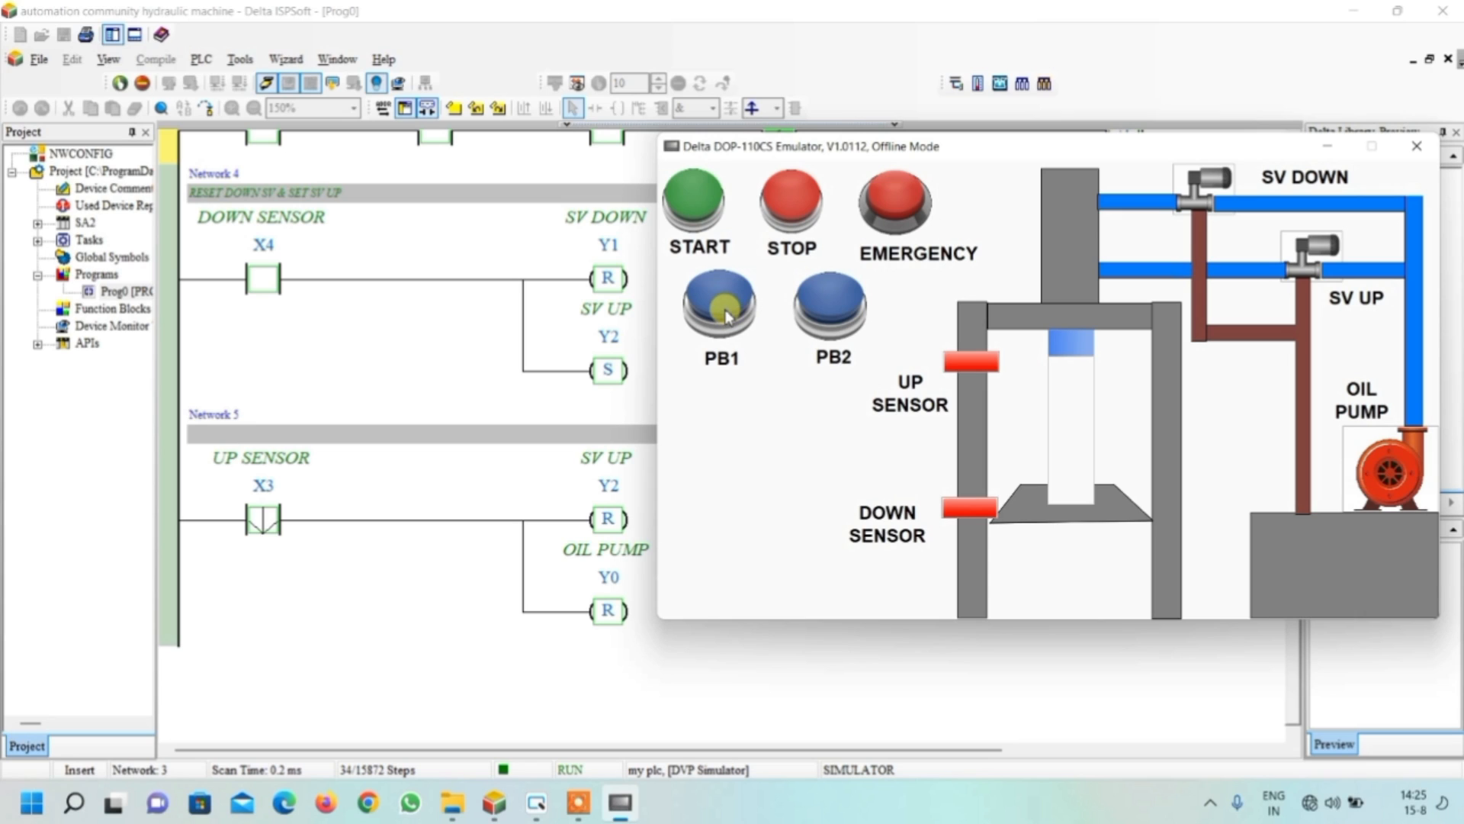
{"action": "left_click", "coordinate": [994, 518]}
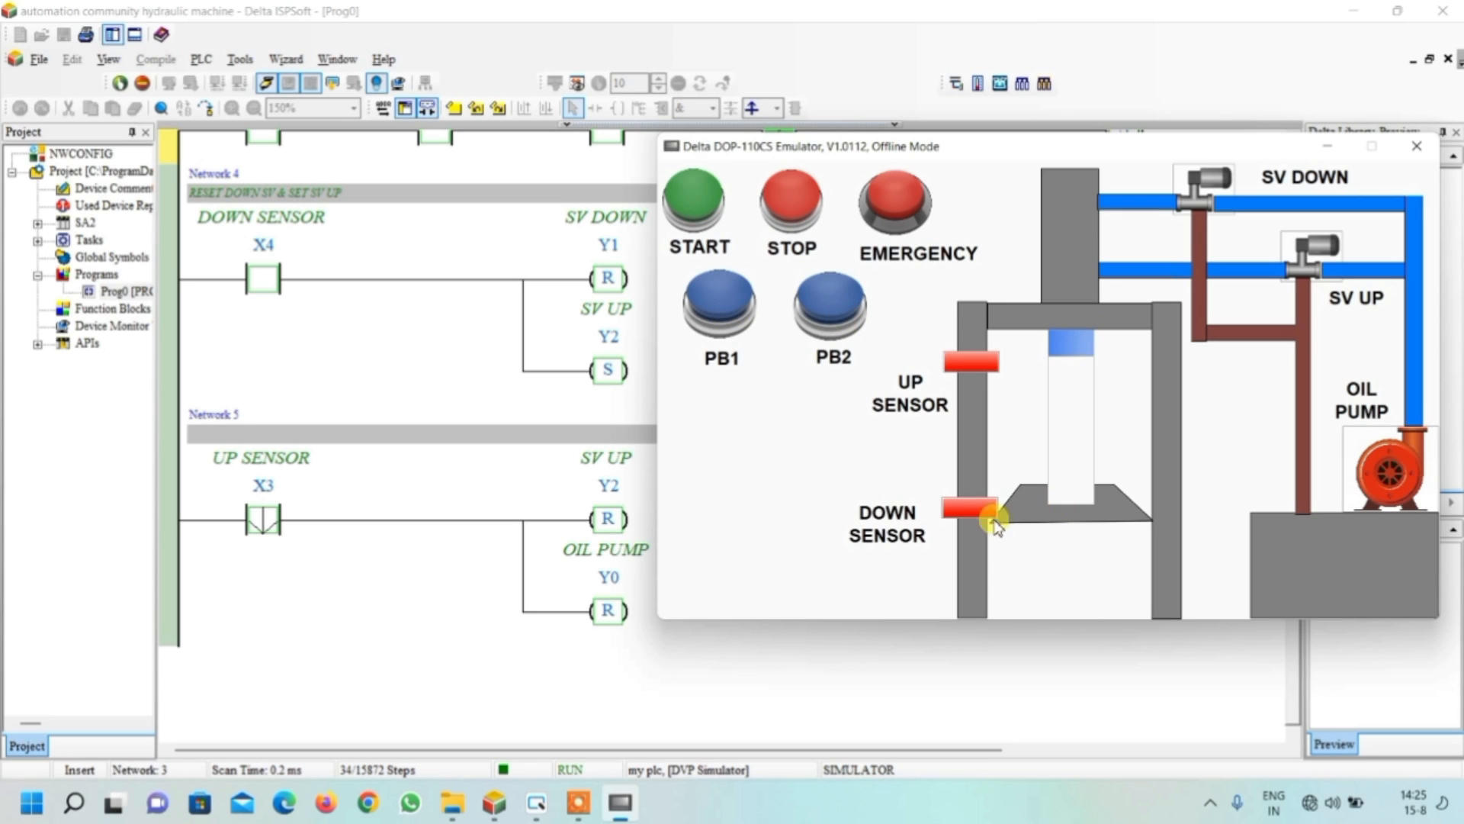
{"action": "left_click", "coordinate": [720, 305]}
{"action": "left_click", "coordinate": [254, 273]}
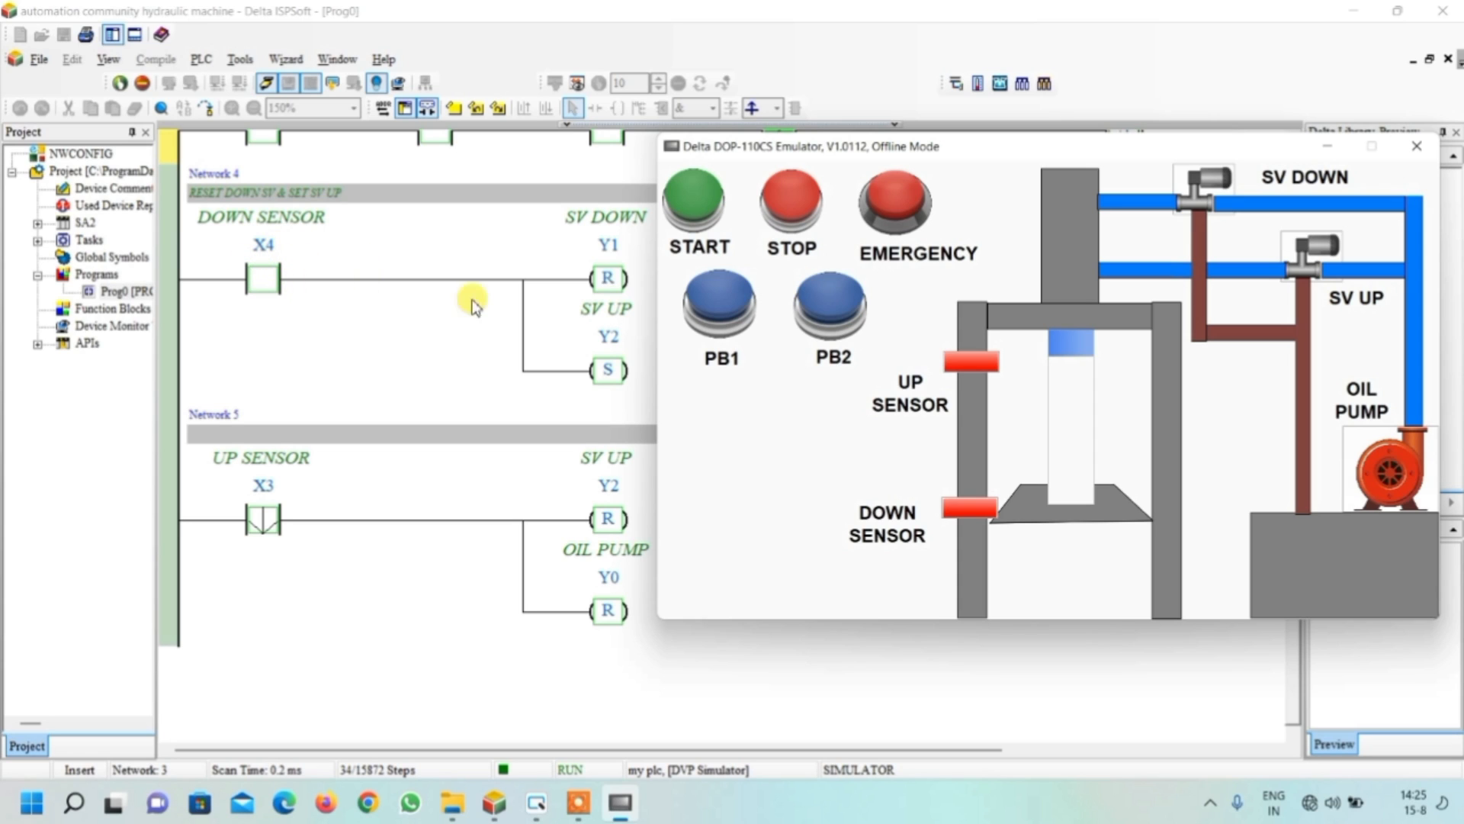
Test the corrected press cycle by operating PB2 and PB1 repeatedly while watching the cylinder, sensors and valve coils
{"action": "left_click", "coordinate": [813, 311]}
{"action": "left_click", "coordinate": [717, 309]}
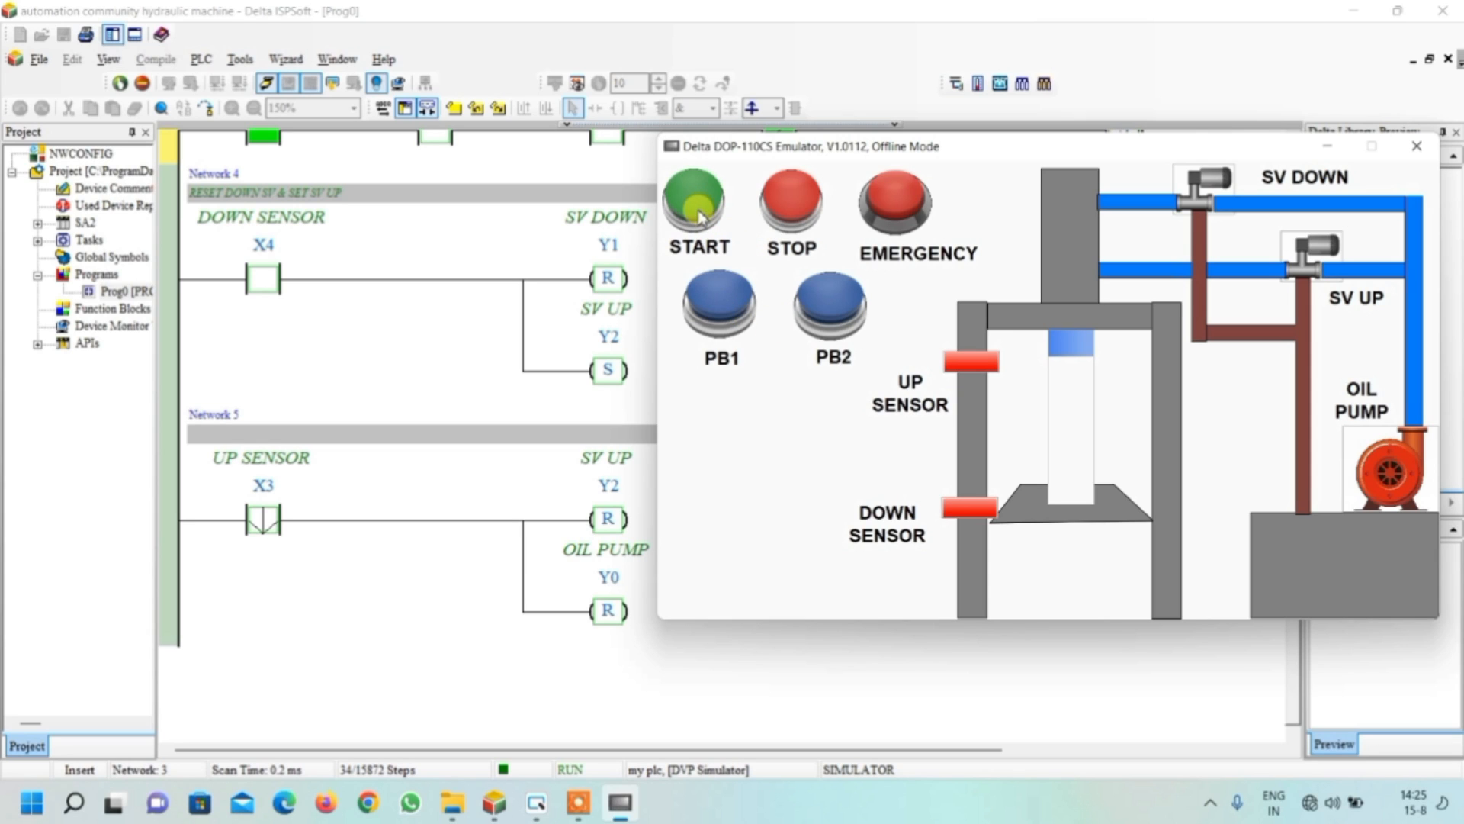
{"action": "left_click", "coordinate": [730, 302]}
{"action": "left_click", "coordinate": [826, 302]}
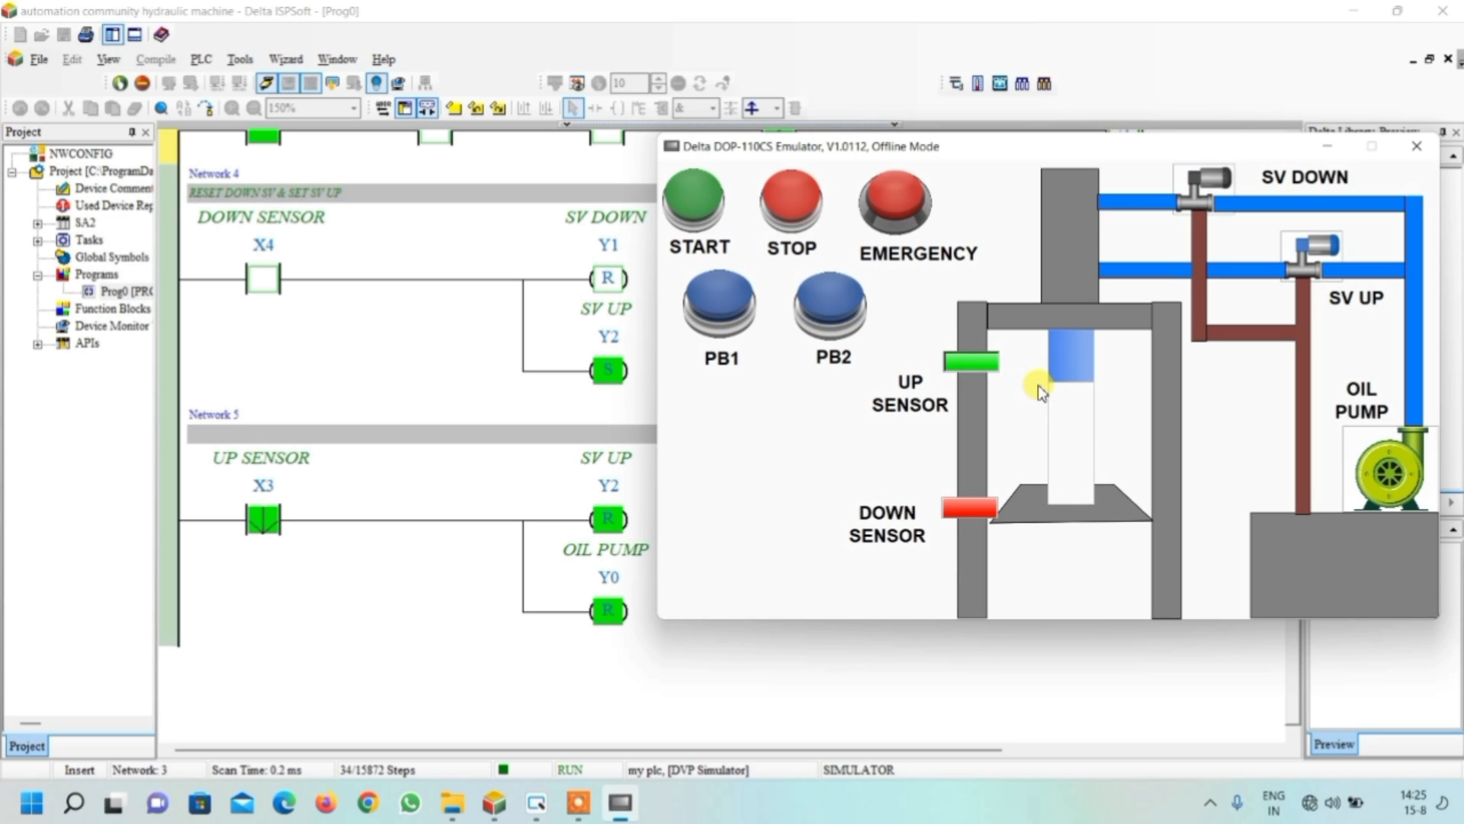
{"action": "left_click", "coordinate": [722, 312]}
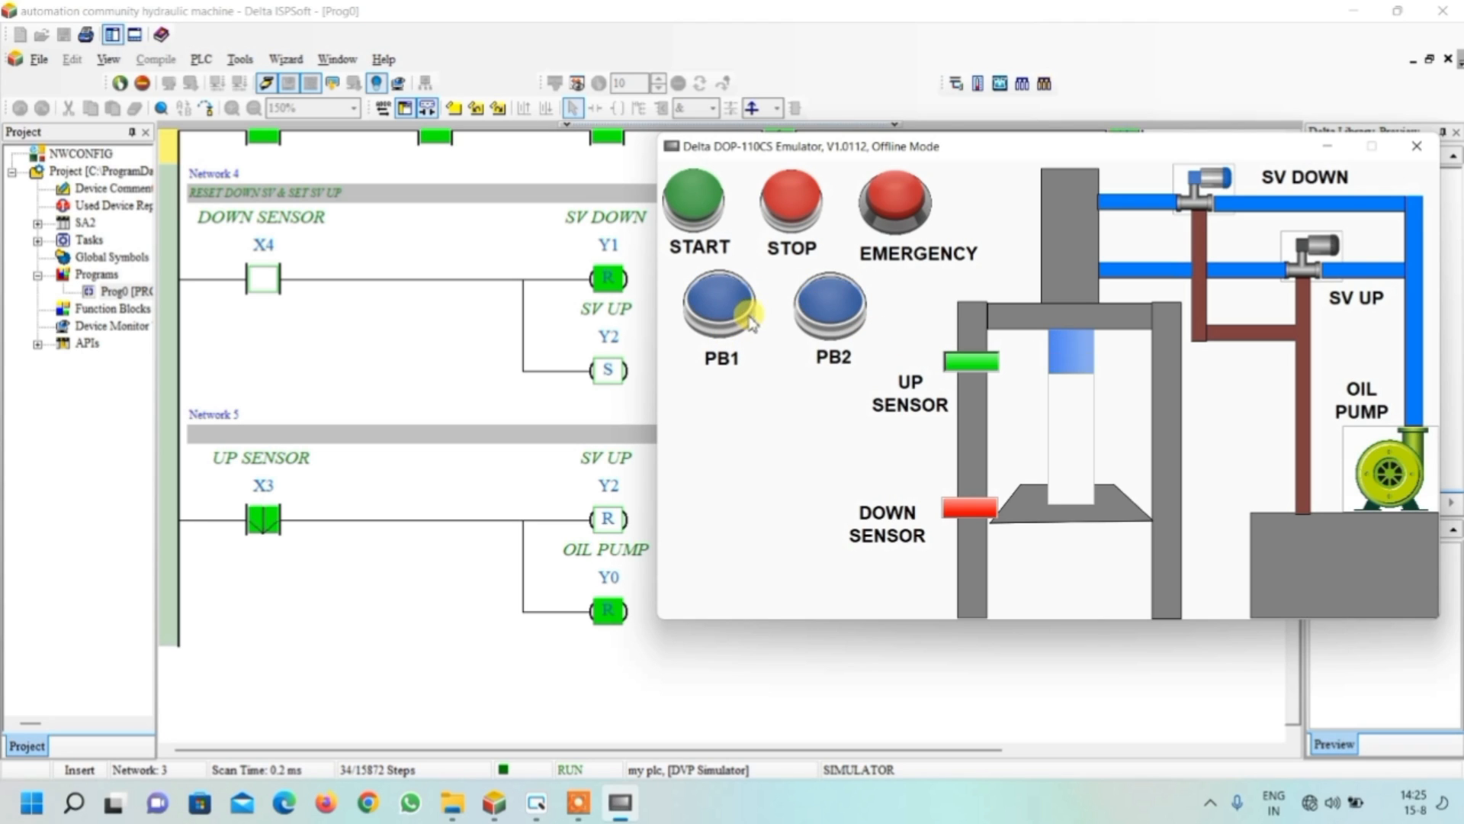
{"action": "left_click", "coordinate": [835, 313]}
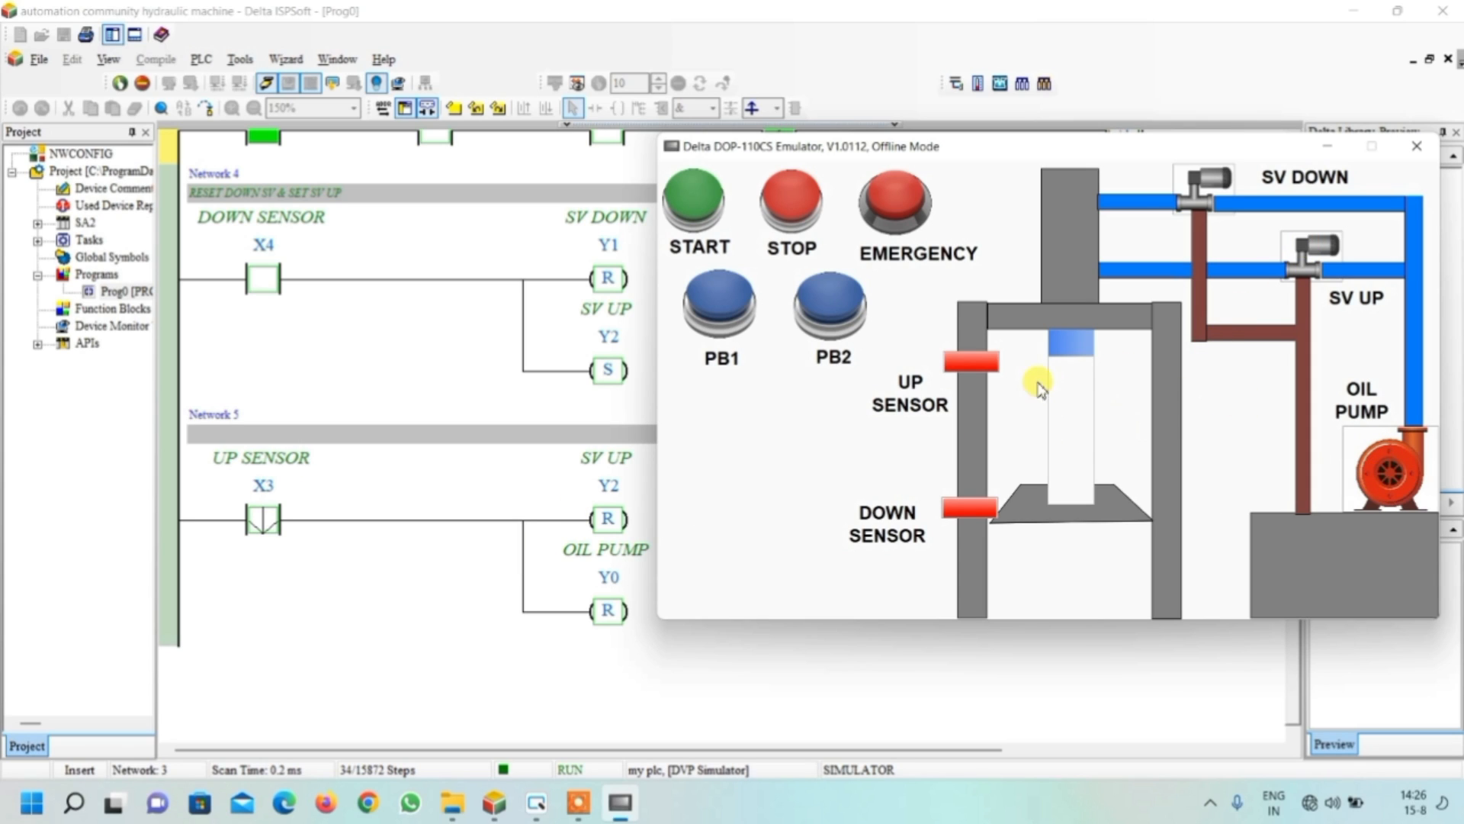
{"action": "left_click", "coordinate": [717, 305]}
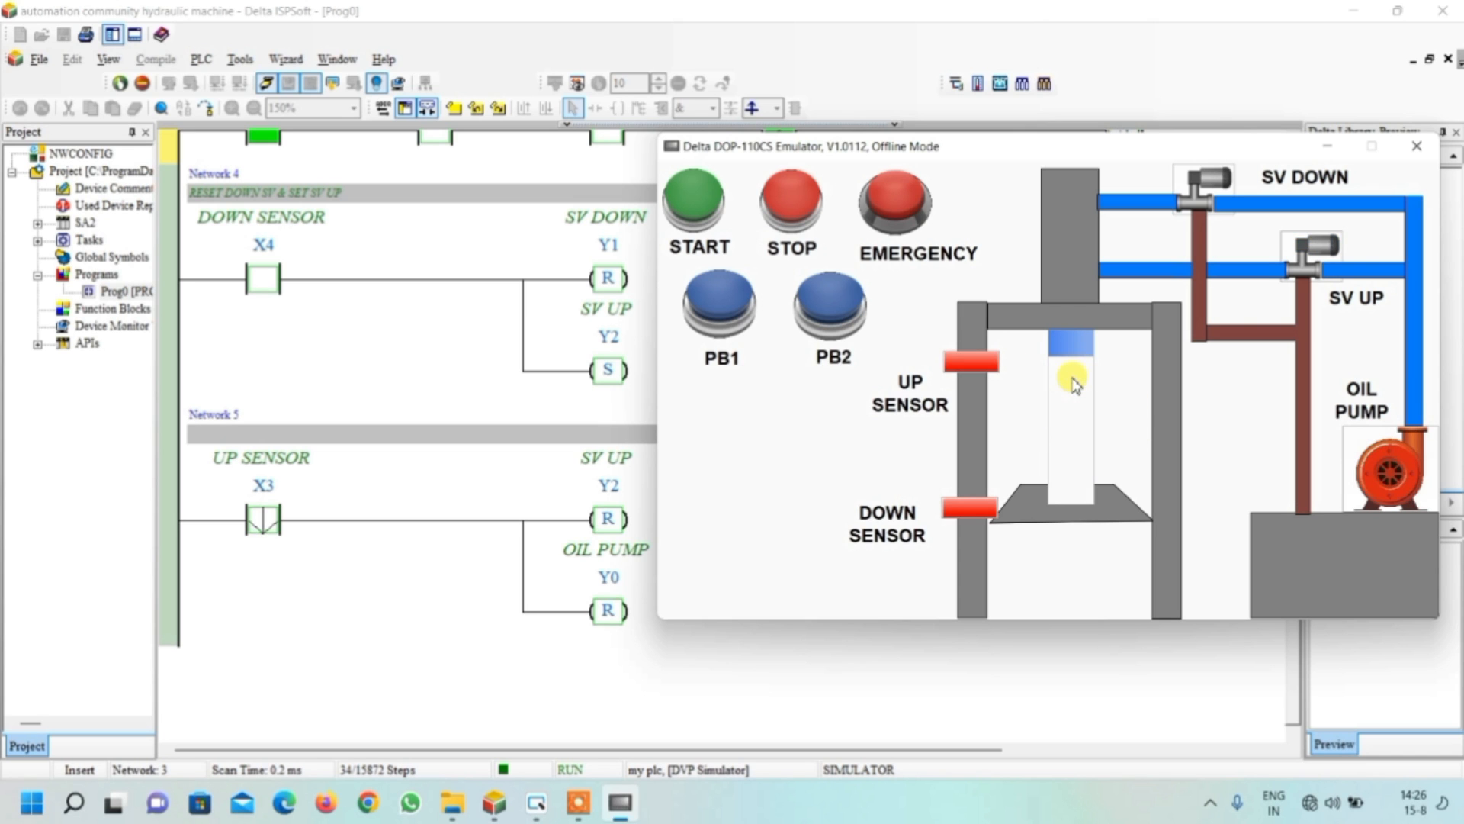
Minimize the emulator and ISPSoft to show the desktop
{"action": "left_click", "coordinate": [1367, 60]}
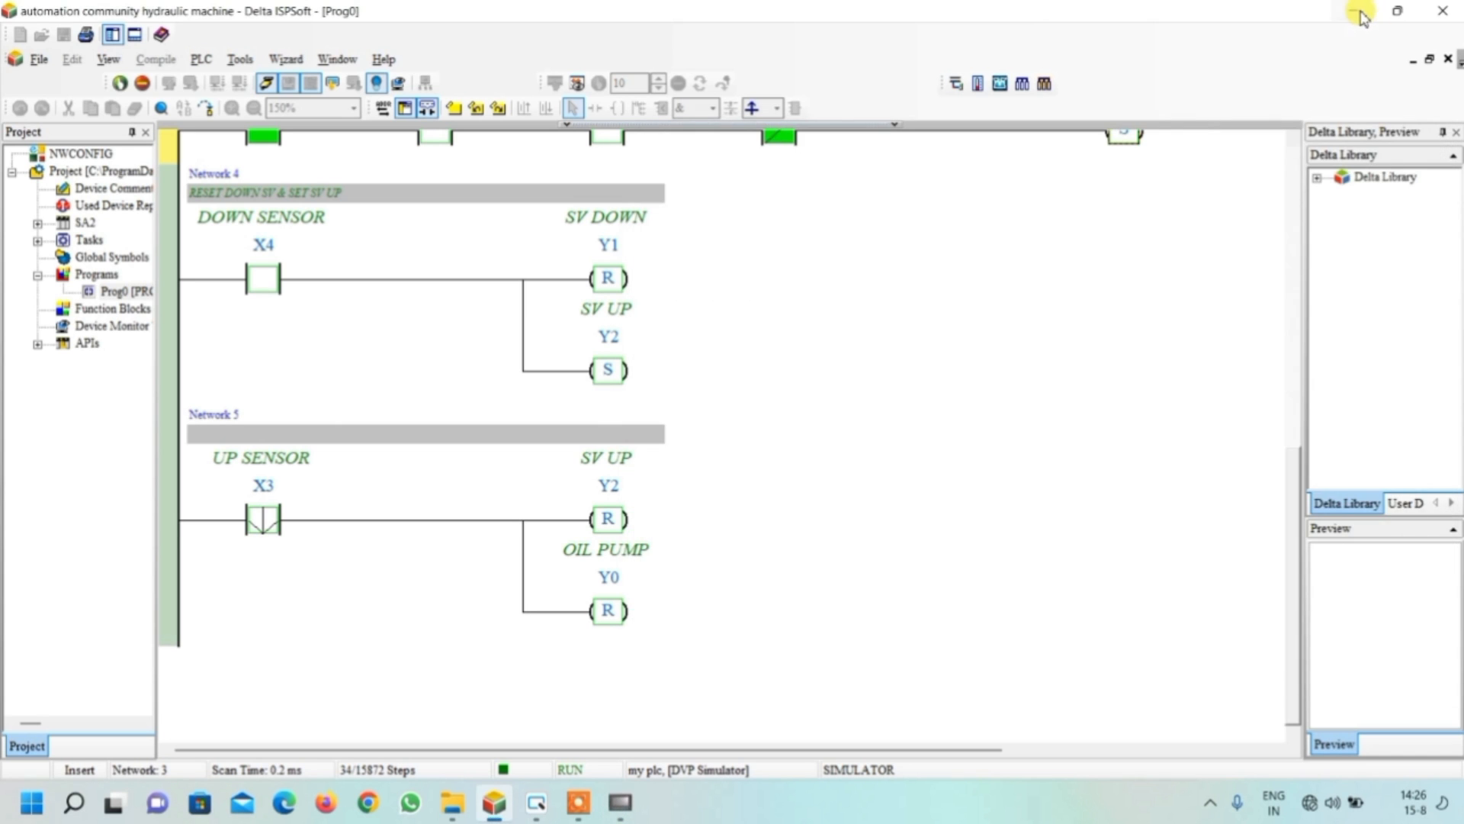
{"action": "left_click", "coordinate": [1354, 11]}
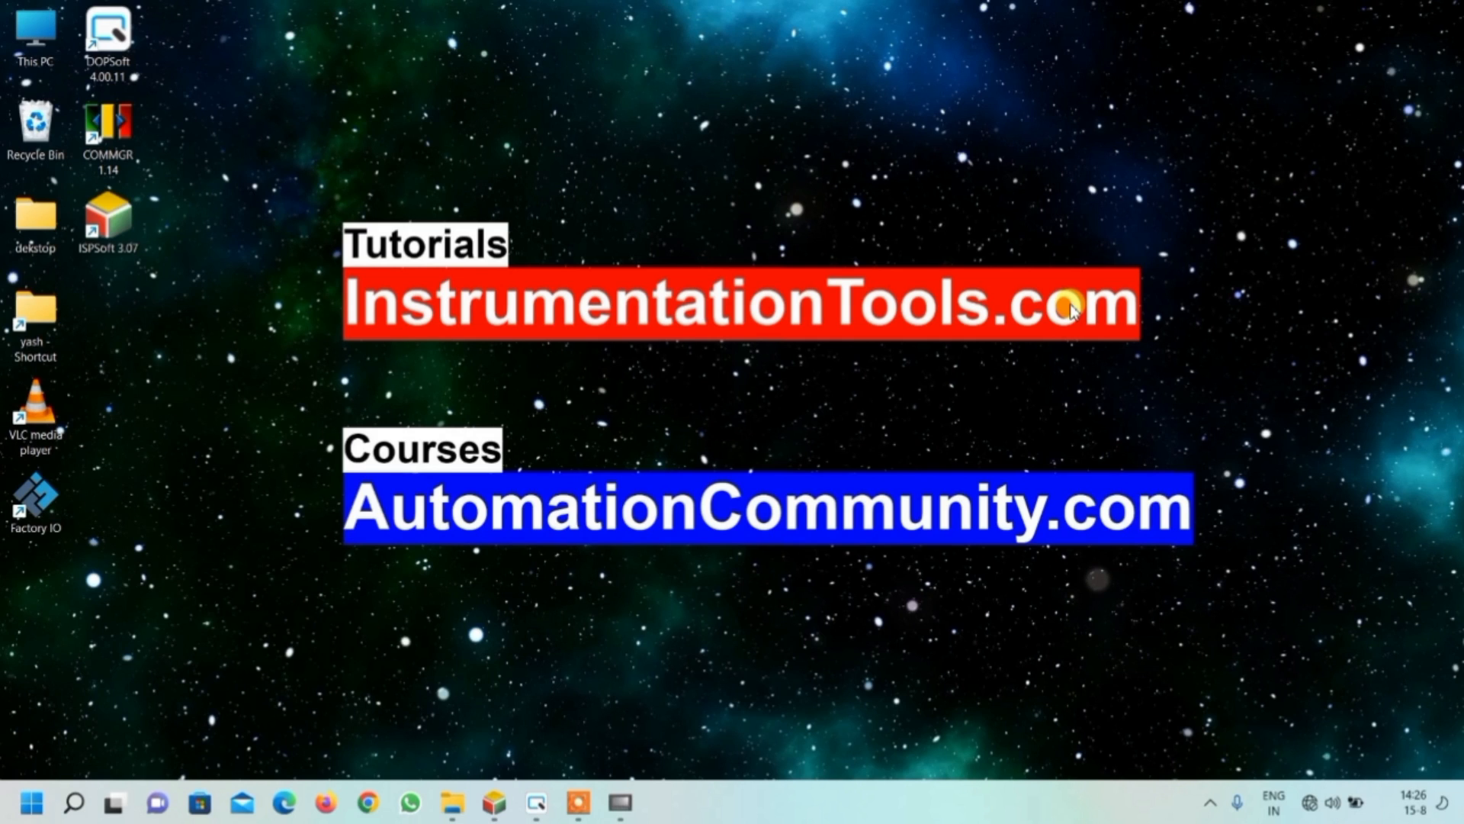